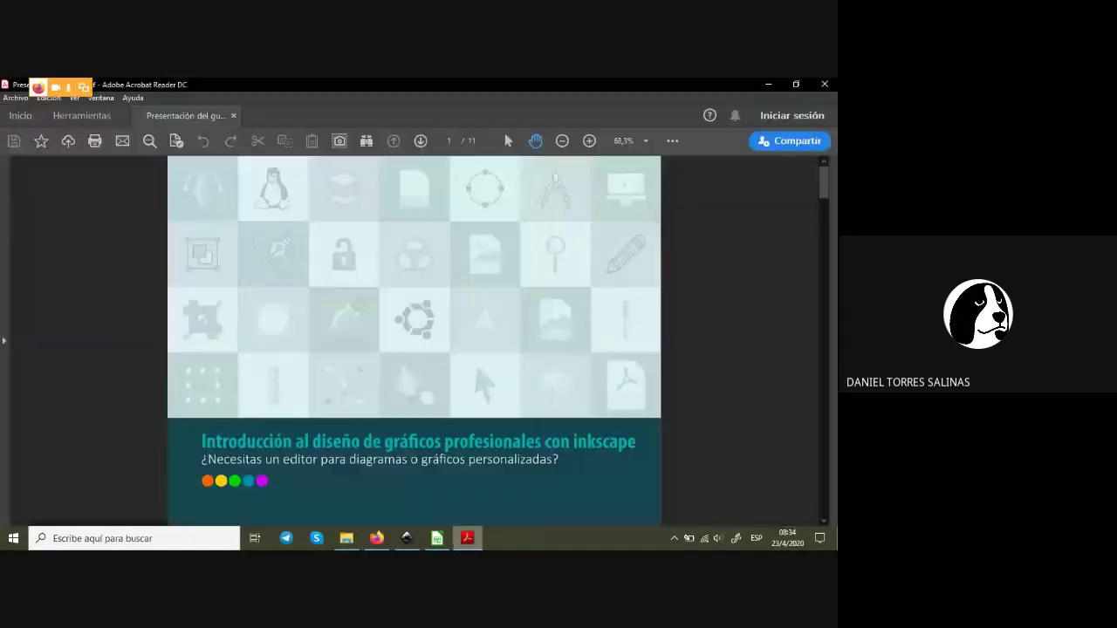
- Bring up the Inkscape presentation PDF in full-screen mode, showing the Imagen Vectorial slide
left_click(467, 539)
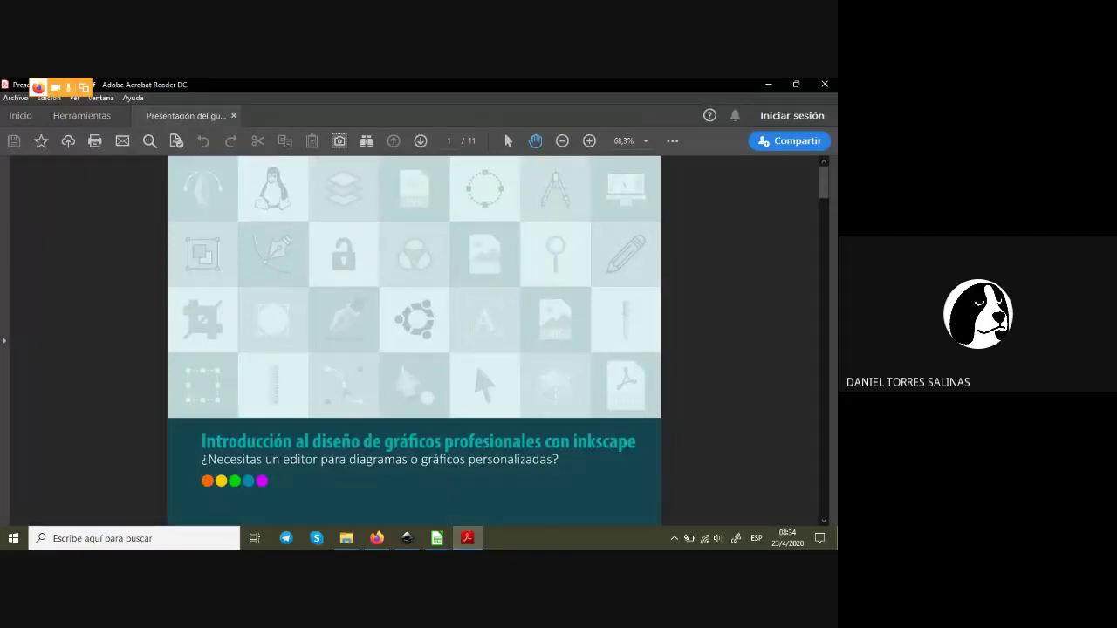
key("ctrl+l")
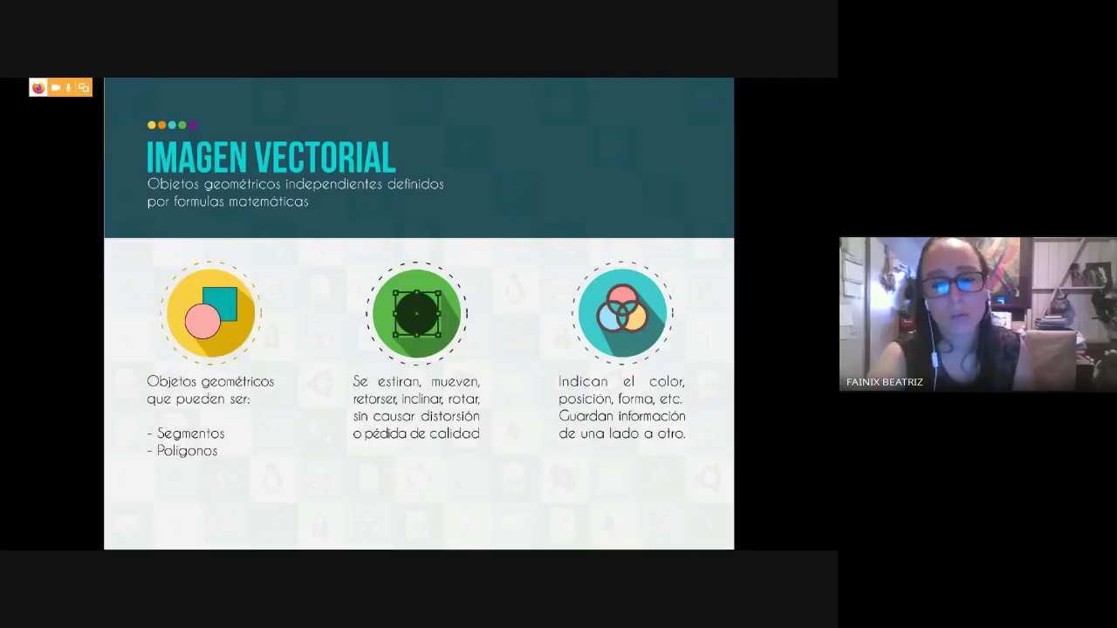
- Advance to the final 'Ejemplos de gráficos' slide, page 11, then switch to the Firefox Meet window
key("Right")
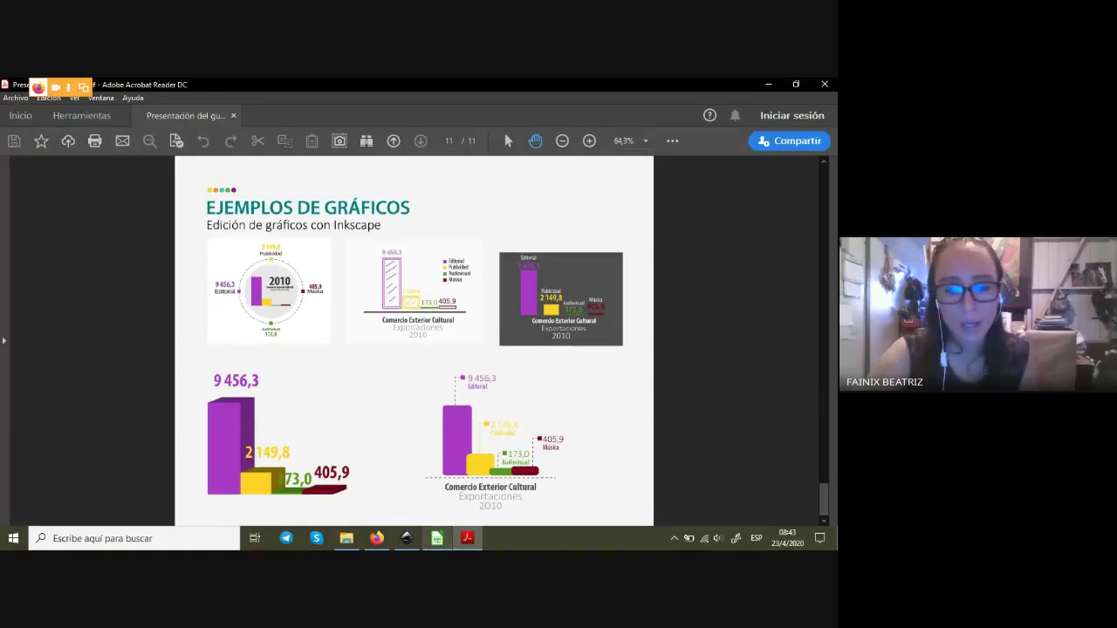
key("alt+Tab")
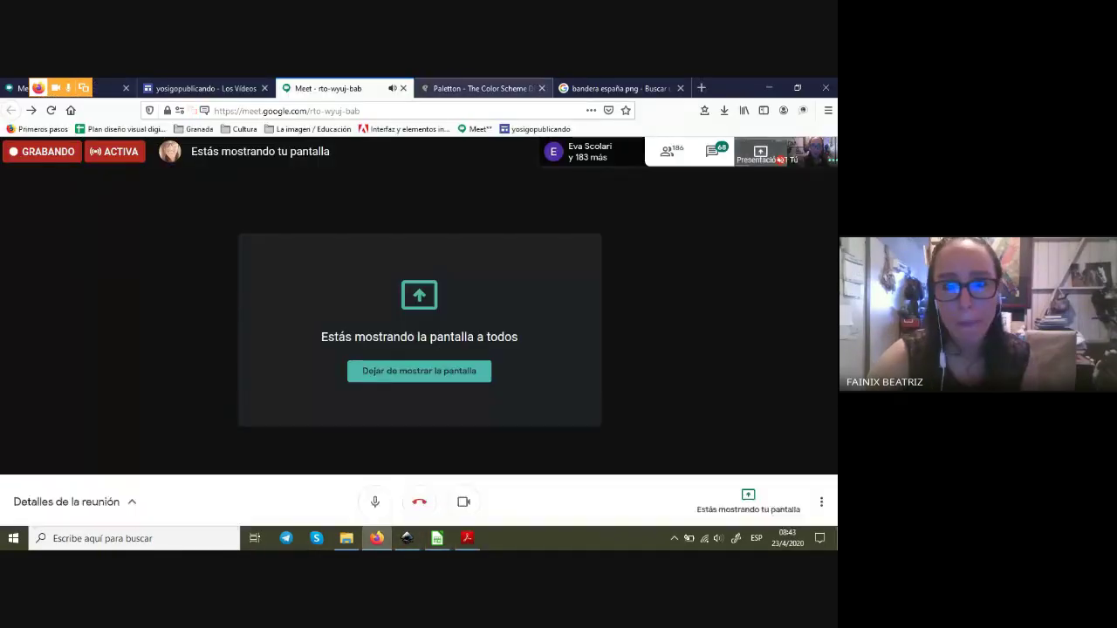
- In Paletton, shift the base hue to bright red and try the Adjacent and Triad schemes
key("ctrl+Tab")
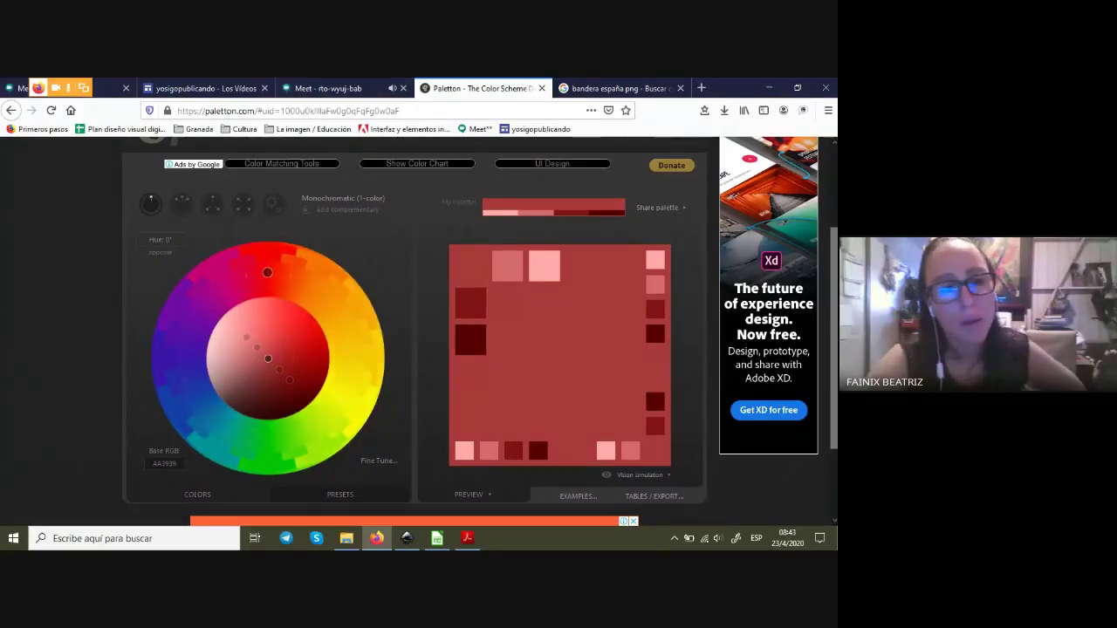
mouse_move(268, 358)
left_mouse_down()
mouse_move(293, 318)
mouse_move(277, 339)
mouse_move(303, 323)
mouse_move(213, 347)
mouse_move(250, 369)
mouse_move(262, 407)
mouse_move(269, 355)
left_mouse_up()
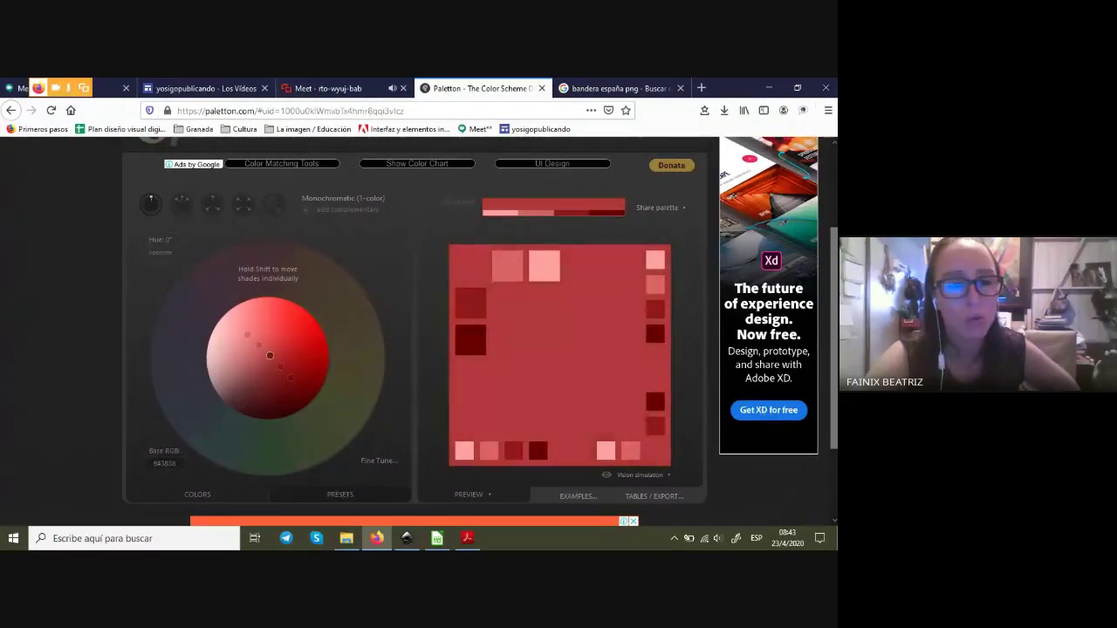
left_click(181, 201)
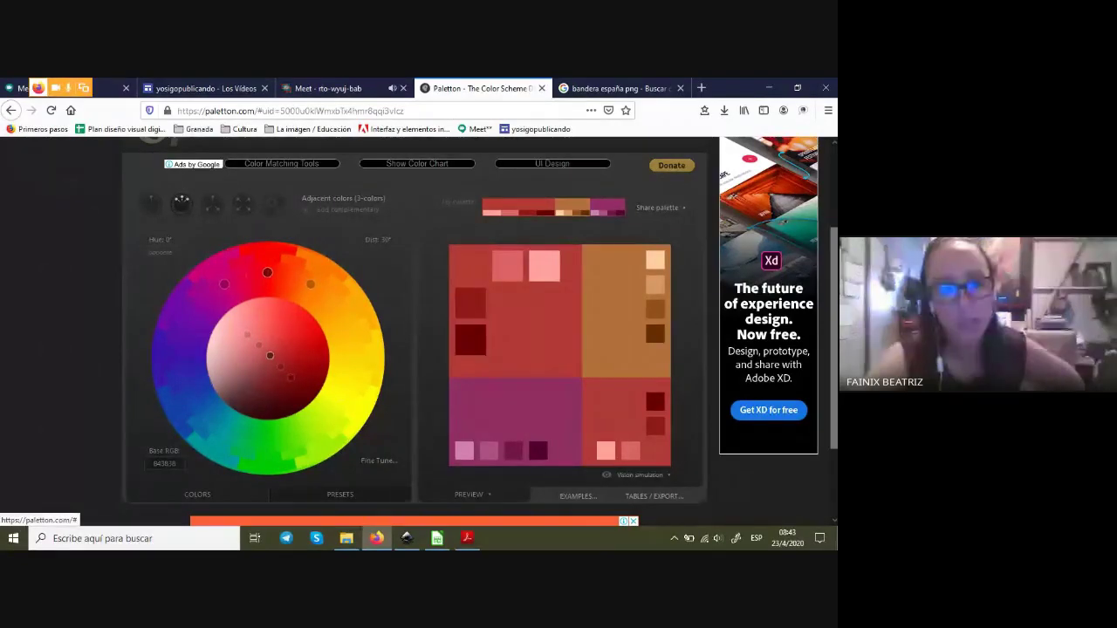
left_click(212, 204)
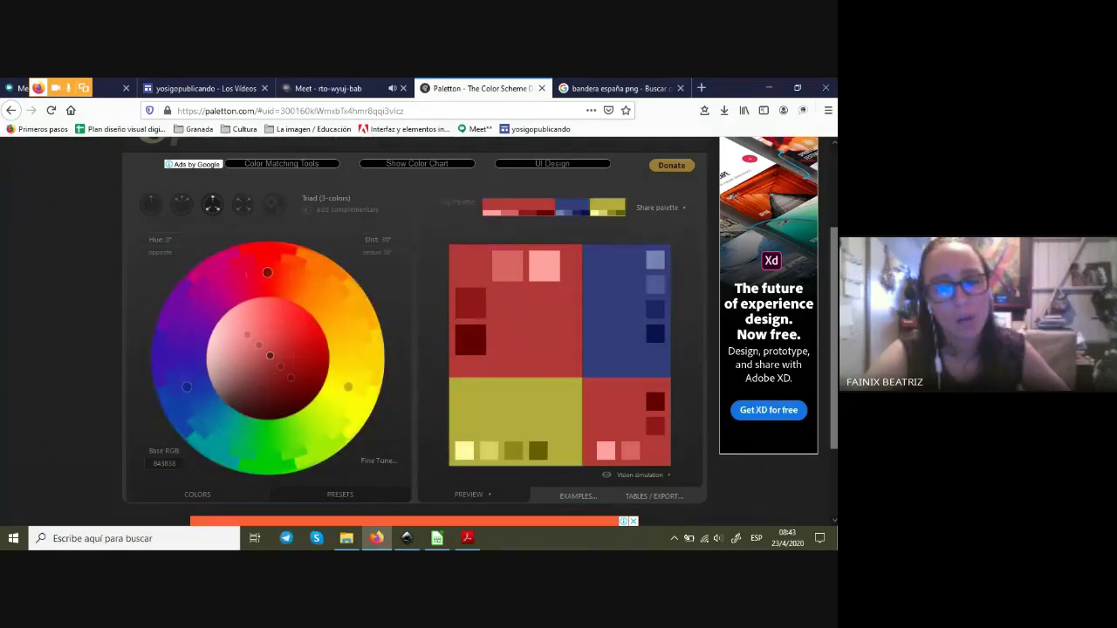
- Rotate the triad colours to blue and yellow, settle on Tetrad, then return to Meet and Acrobat
left_click_drag(310, 431, 349, 387)
left_click(242, 203)
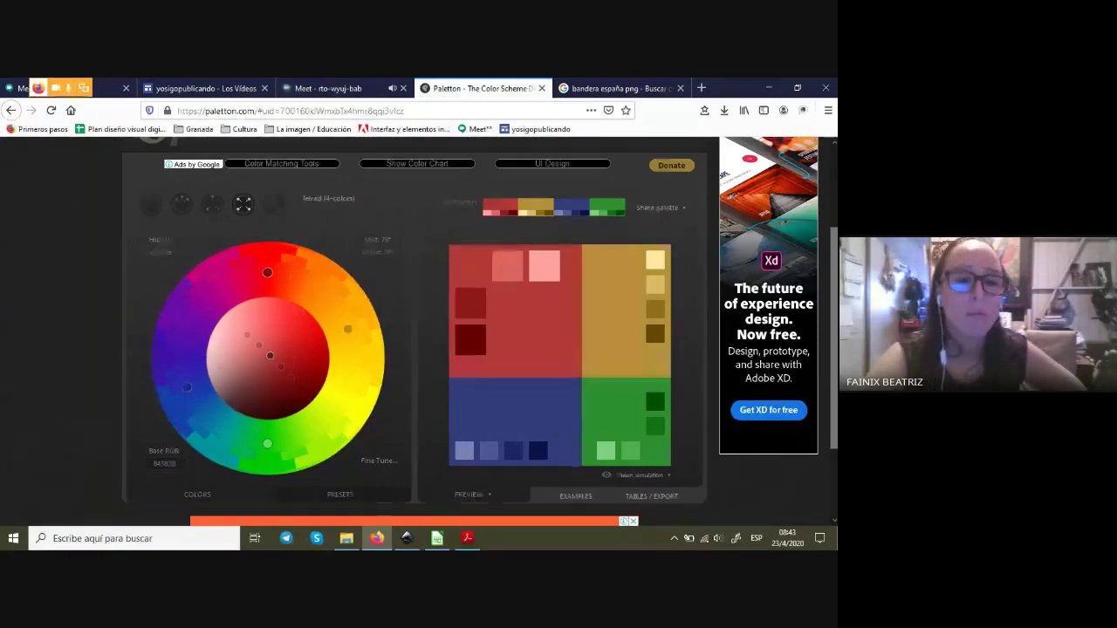
left_click(328, 88)
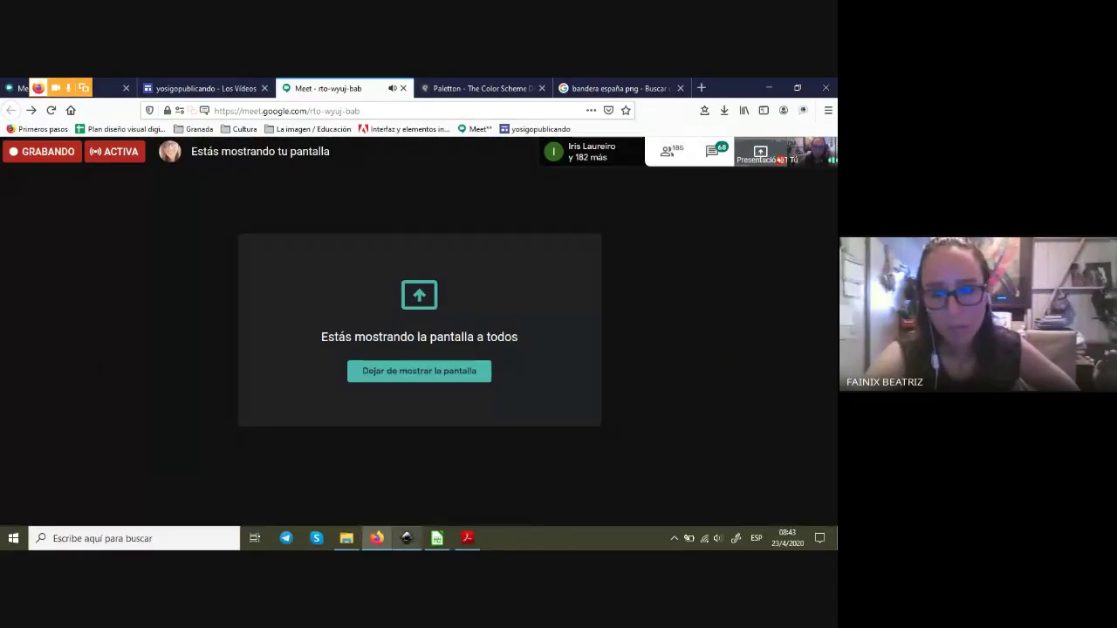
left_click(467, 538)
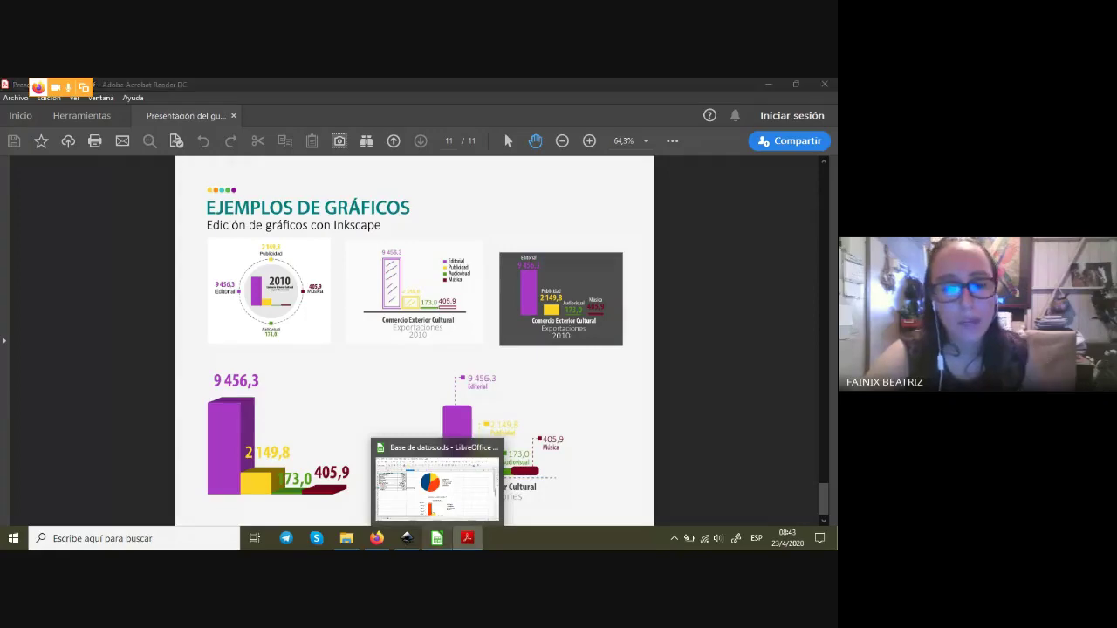
- Switch from the Acrobat slide to the Base de datos.ods spreadsheet in LibreOffice Calc
left_click(438, 537)
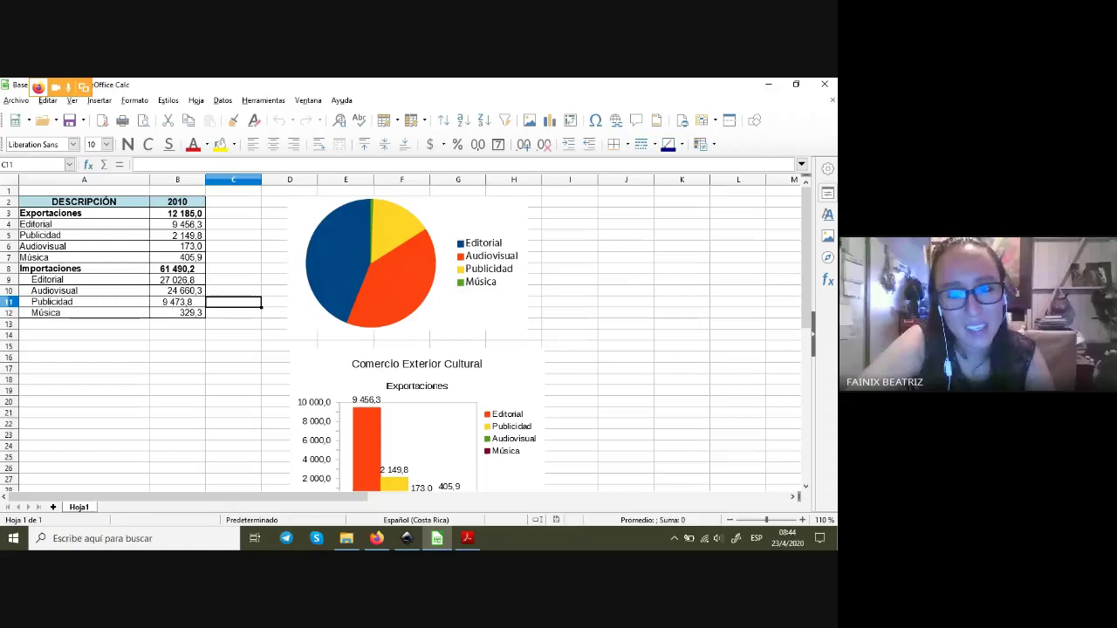
- Open the export pie chart for editing, then exit it and scroll to review the sheet
double_click(371, 262)
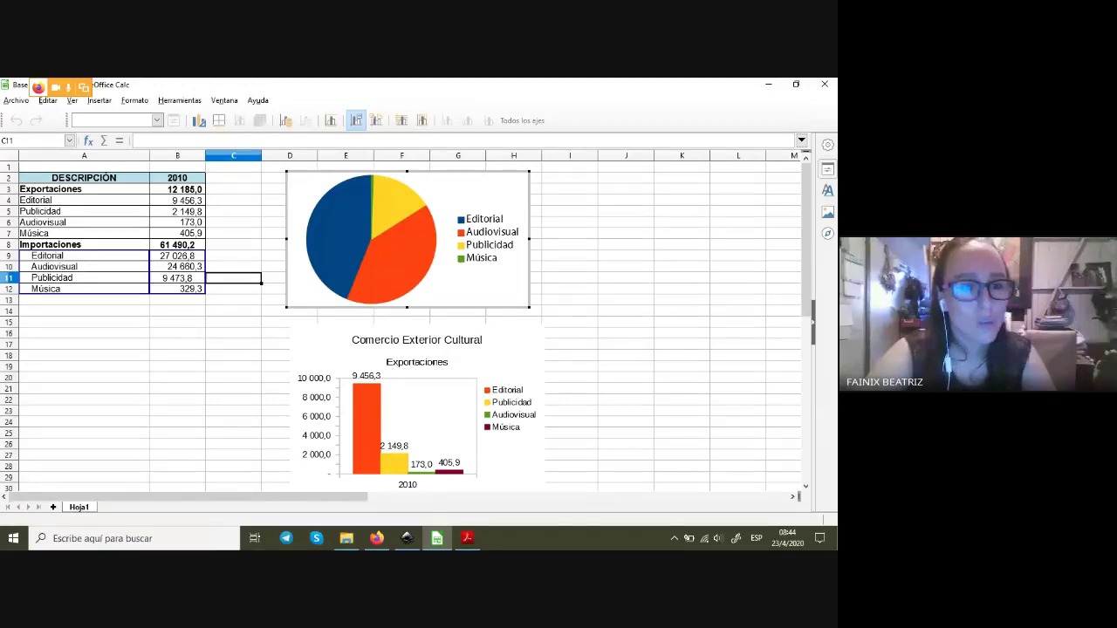
left_click(83, 177)
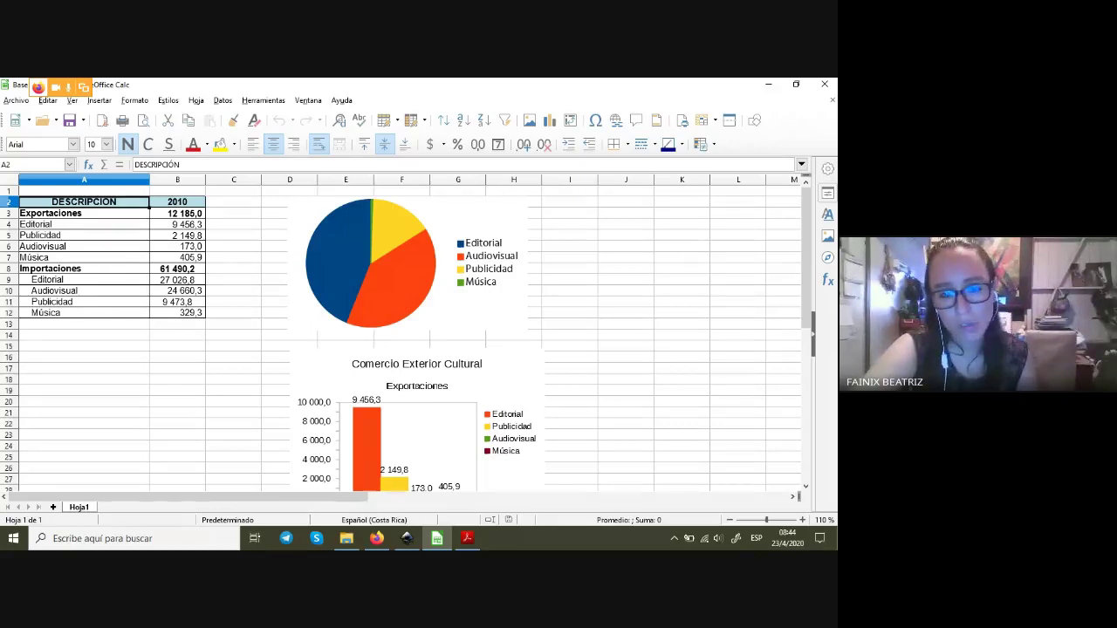
scroll(410, 332, "down", 2)
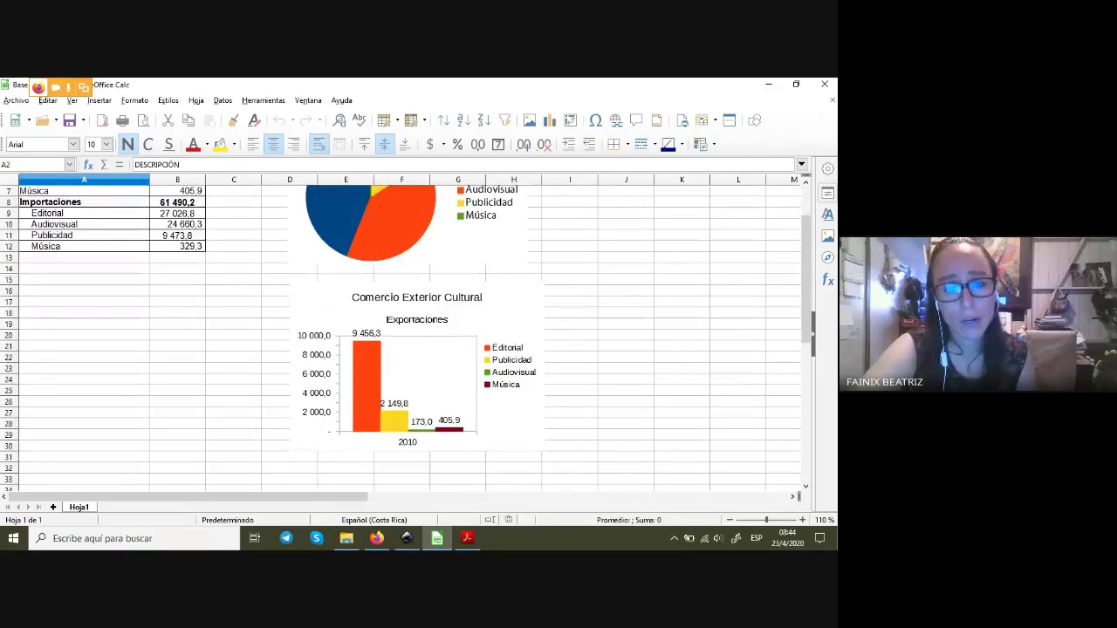
scroll(410, 332, "up", 2)
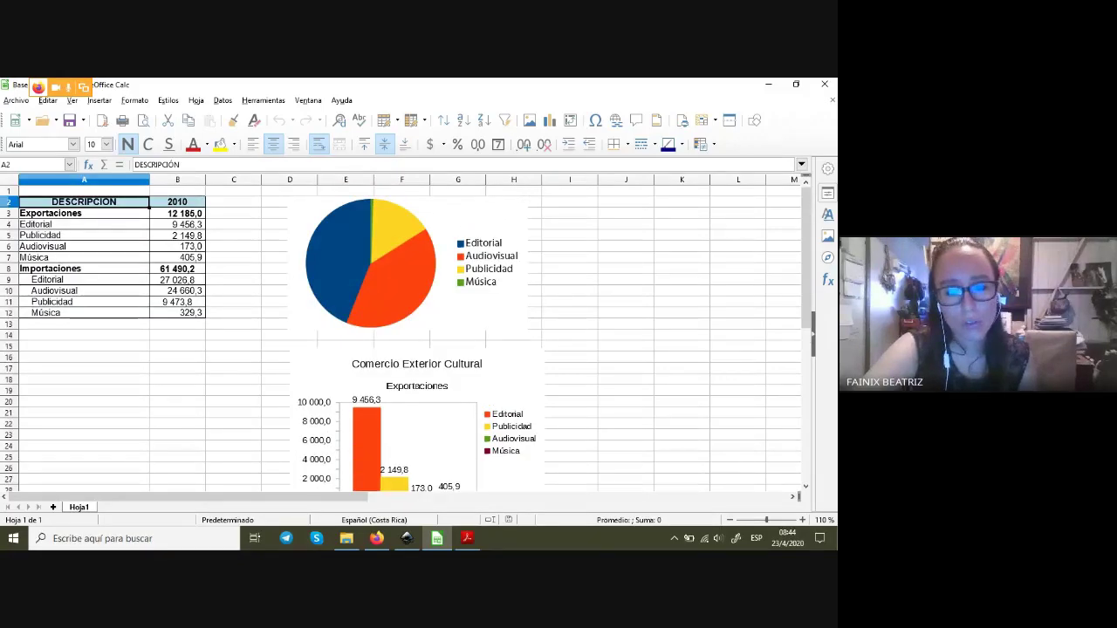
scroll(411, 331, "down", 2)
scroll(410, 332, "up", 2)
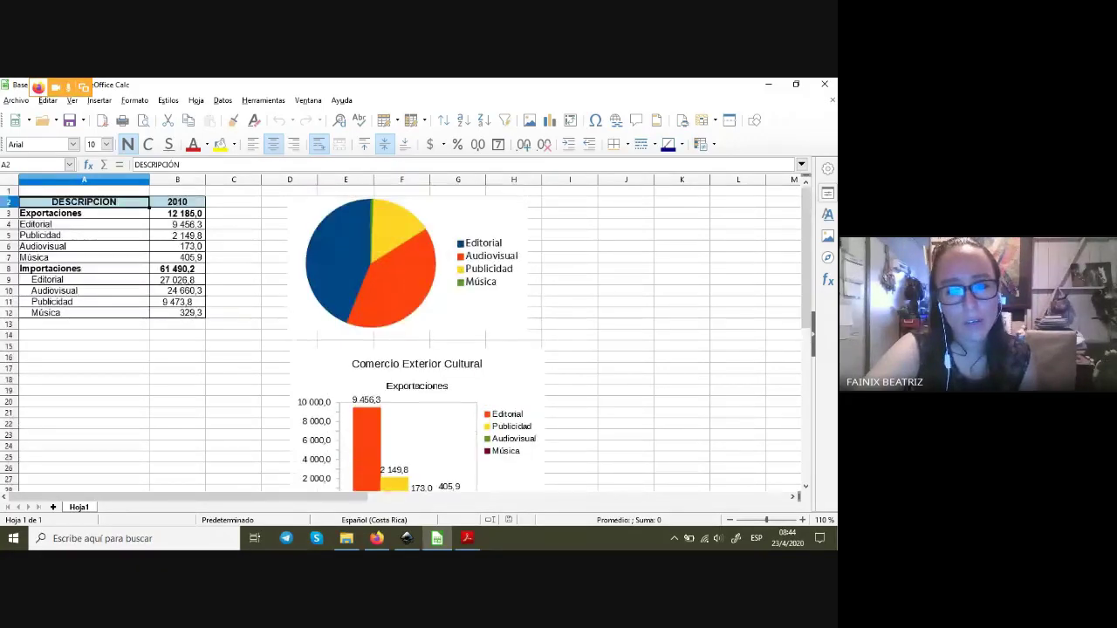
scroll(410, 332, "down", 2)
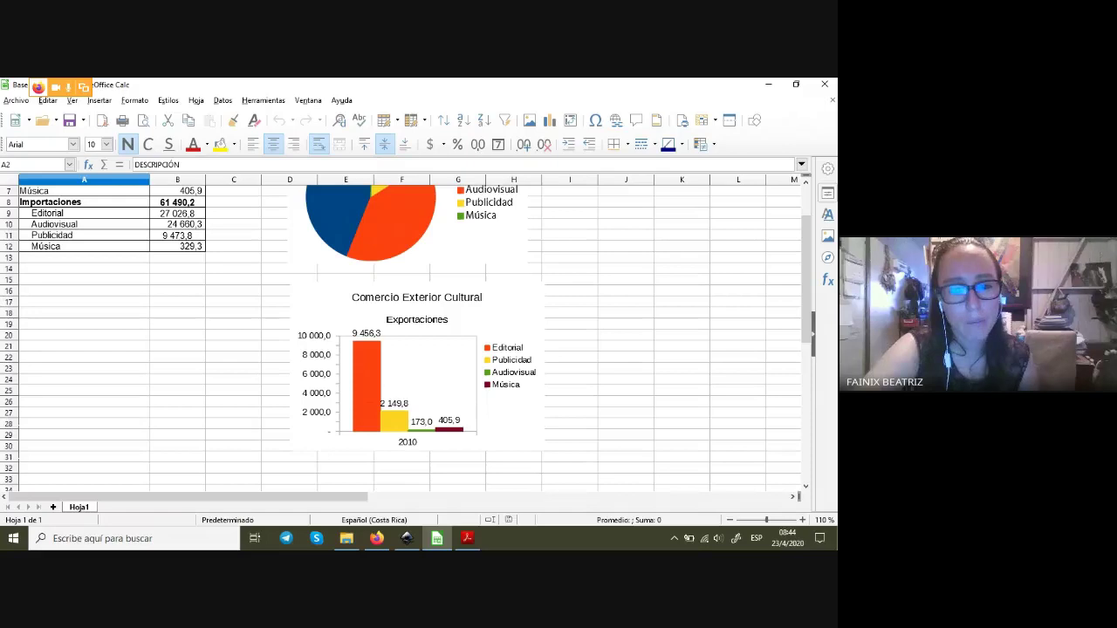
- Select the Comercio Exterior Cultural bar chart, then the Exportaciones range A2:B7
left_click(416, 366)
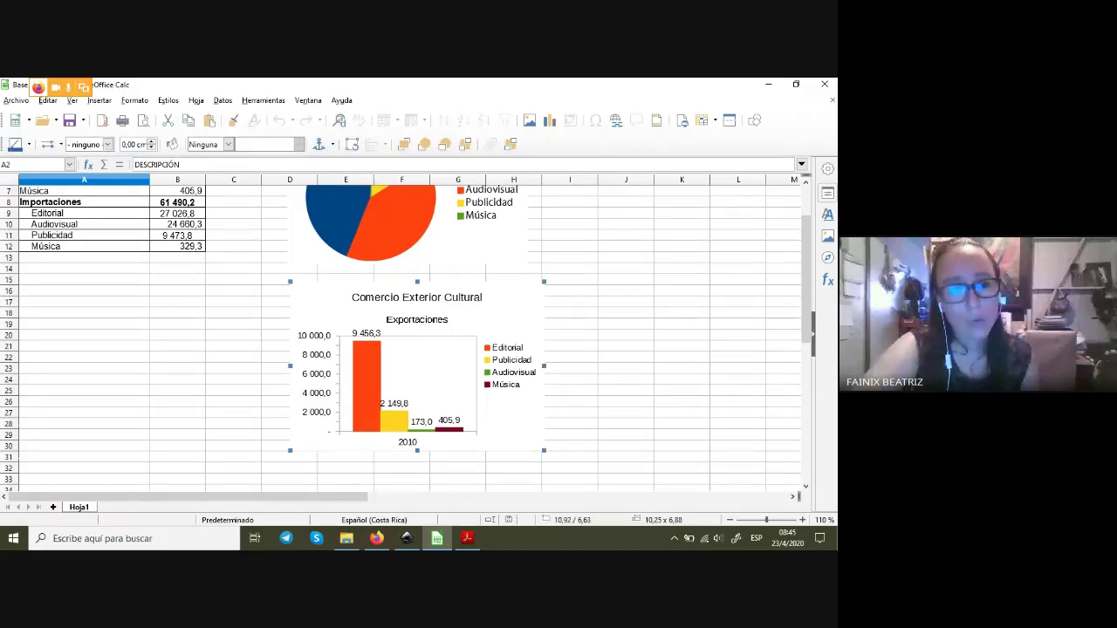
scroll(410, 332, "up", 2)
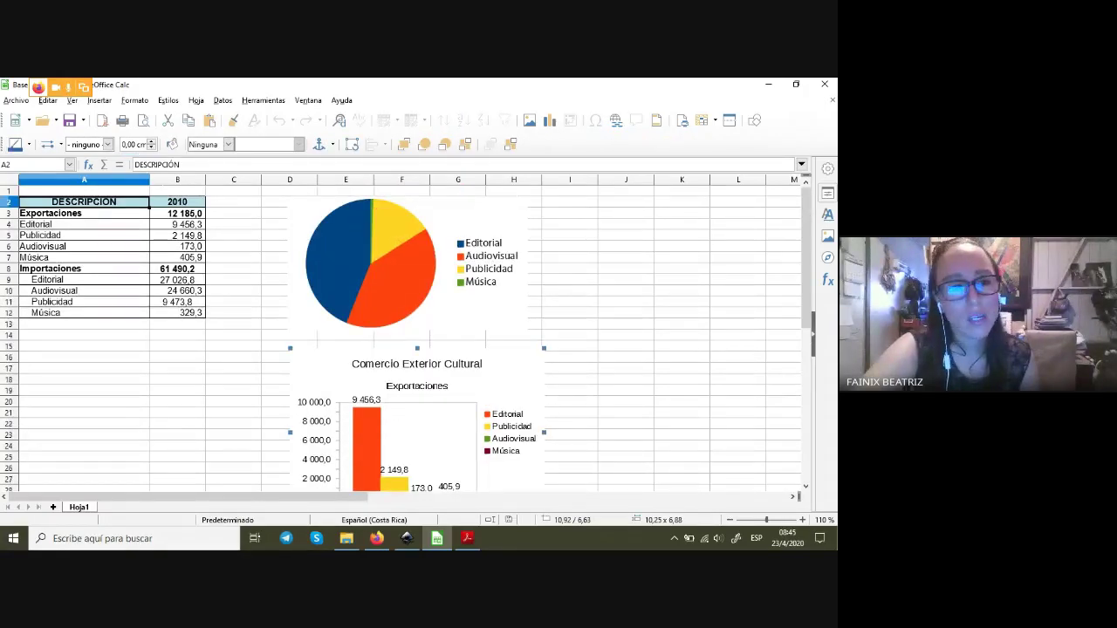
left_click_drag(84, 202, 177, 258)
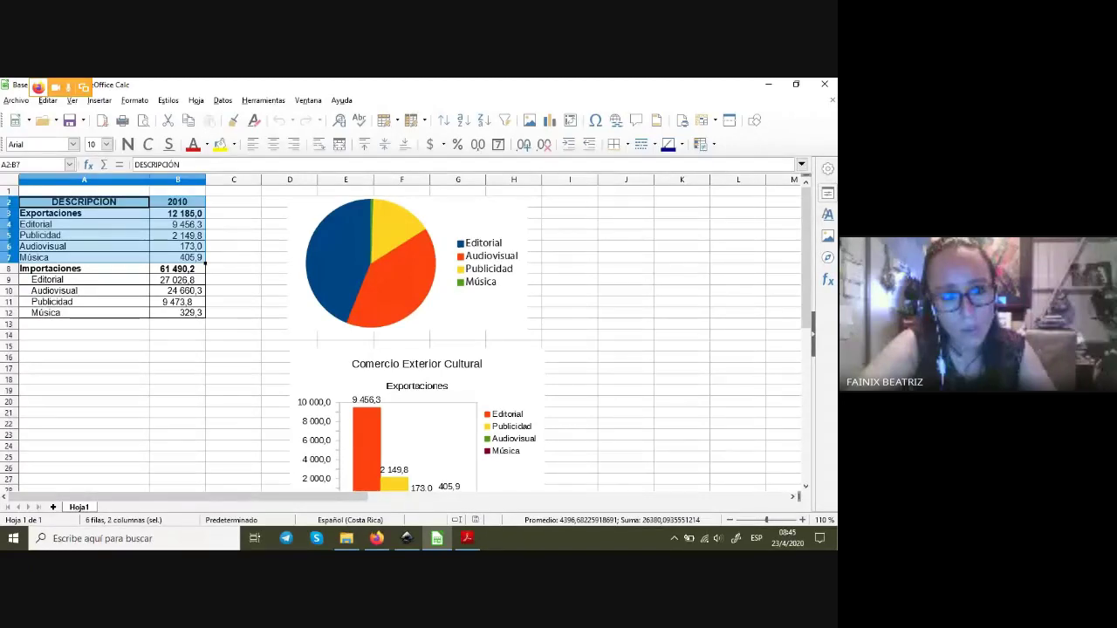
left_click(99, 100)
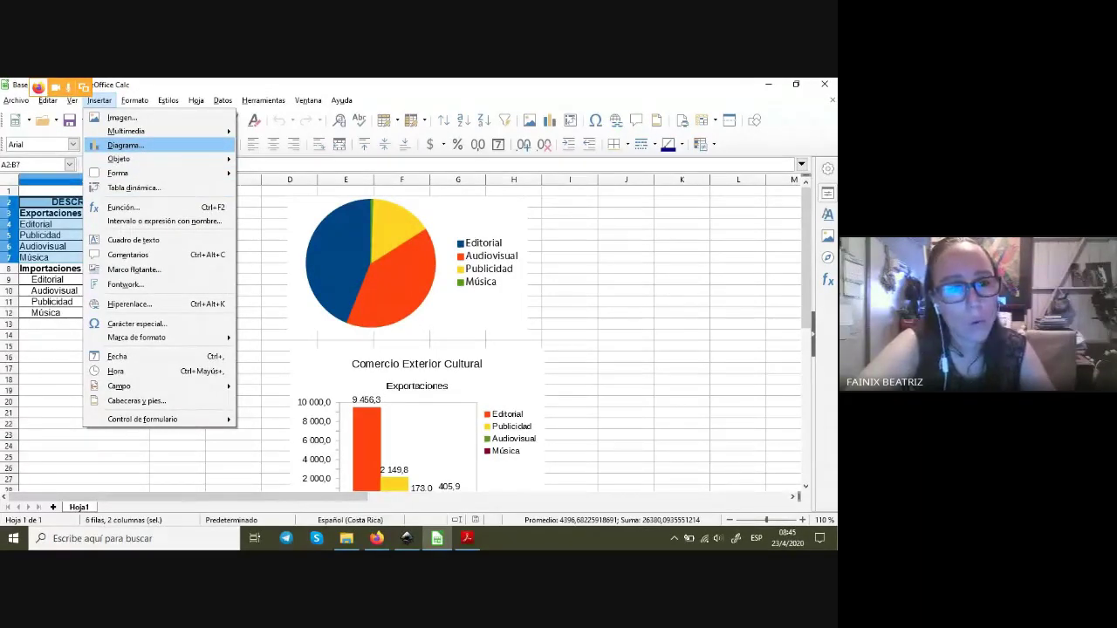
key("Escape")
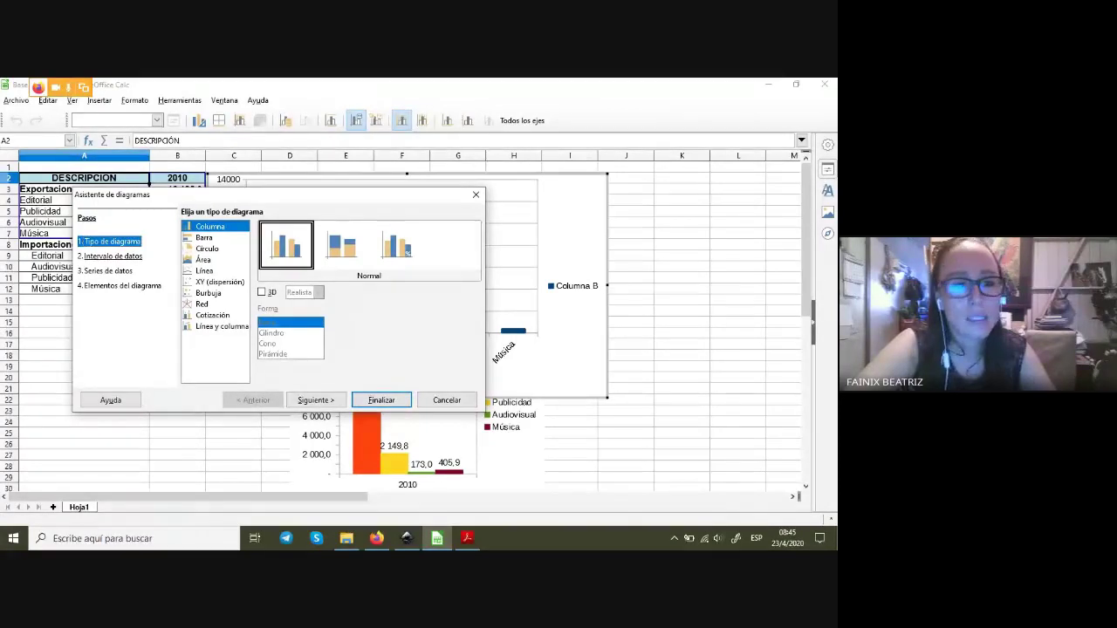
left_click(112, 256)
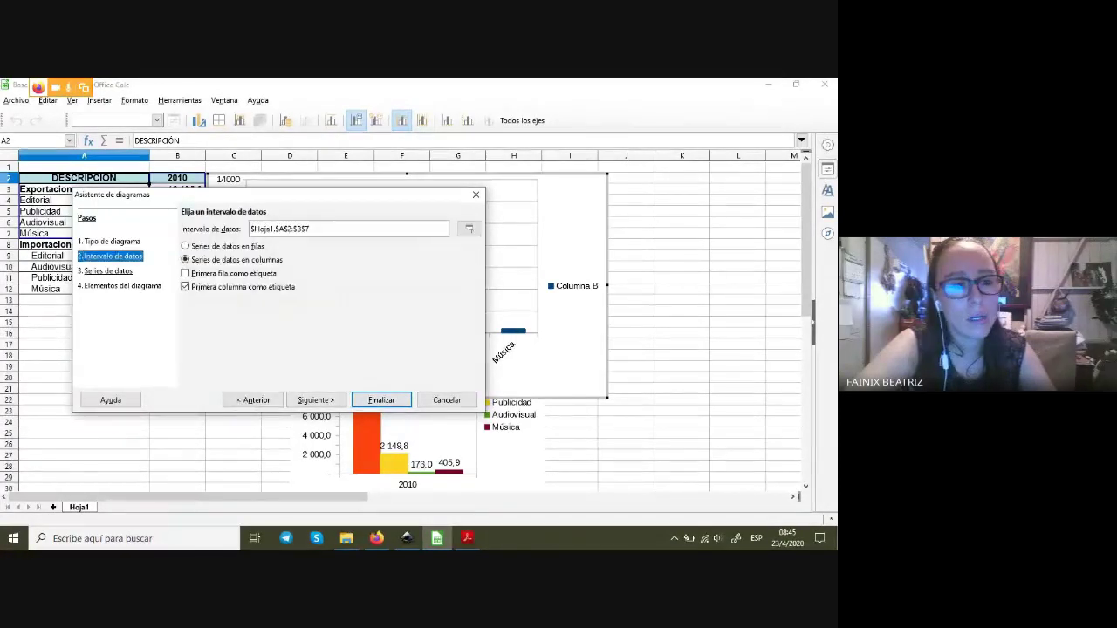
left_click(109, 271)
left_click(122, 286)
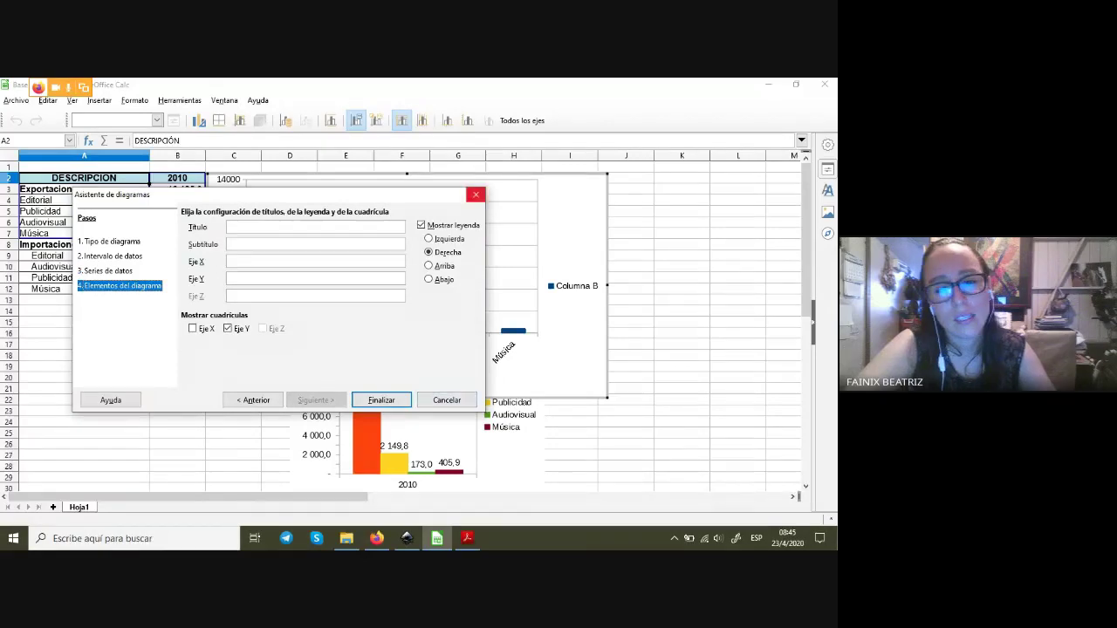
left_click(475, 194)
left_click_drag(806, 340, 806, 358)
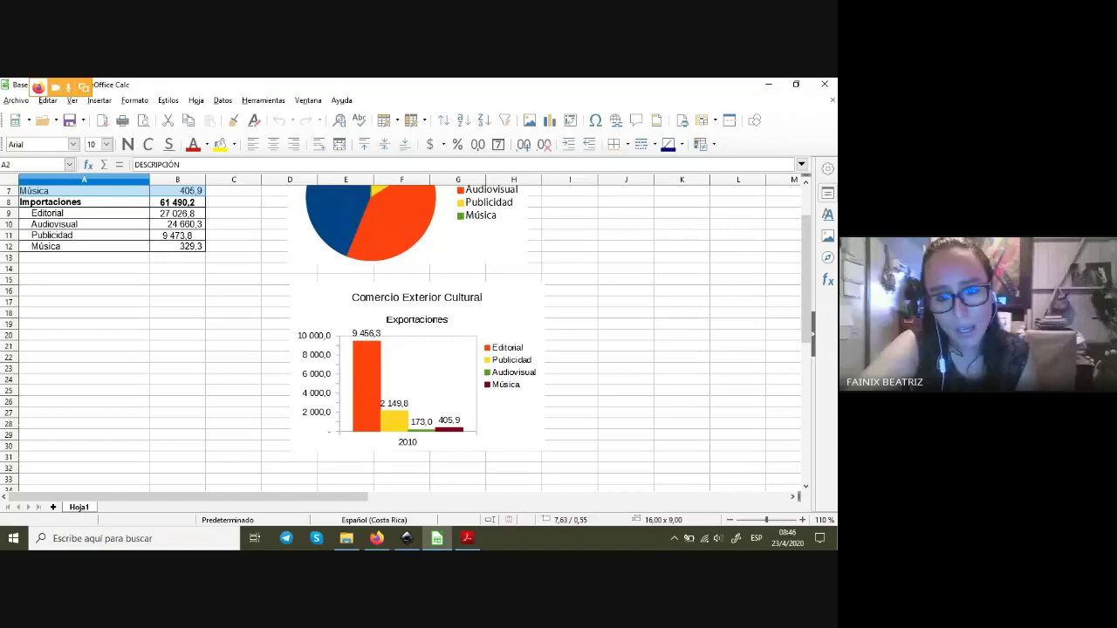
- Select the Exportaciones bar chart and bring up its context menu showing Exportar como imagen
left_click(417, 367)
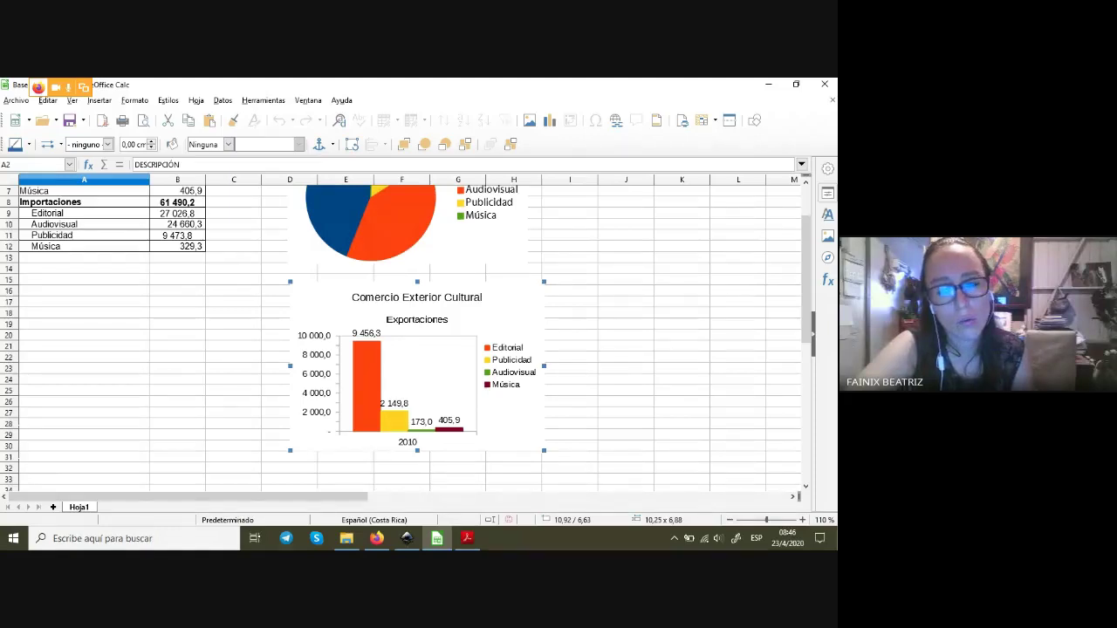
right_click(524, 316)
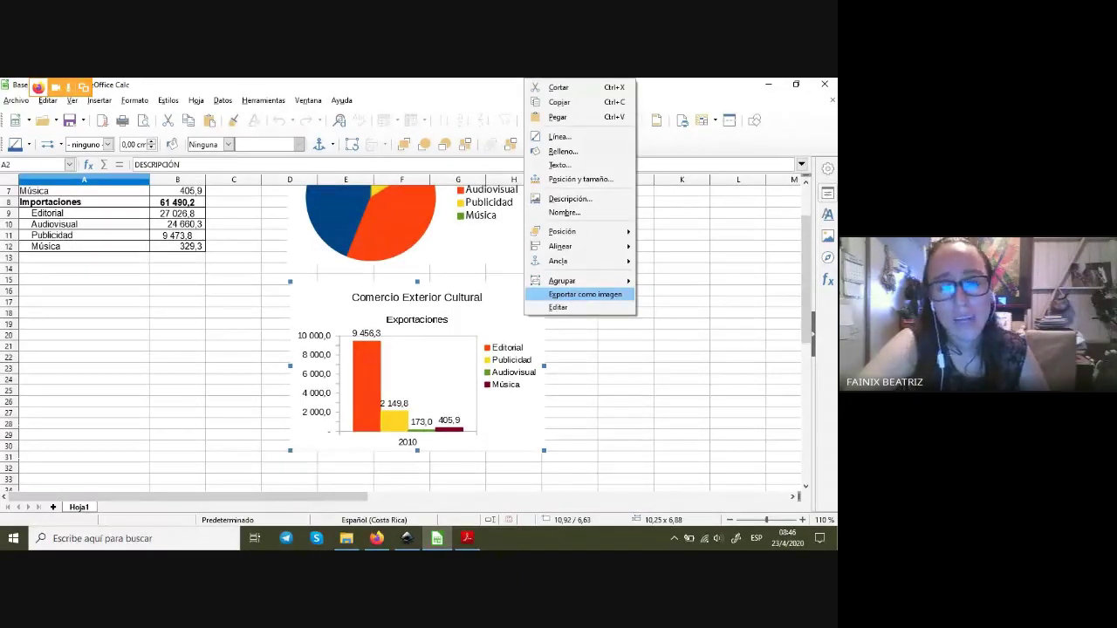
- Export the bar chart as SVG - Scalable Vector Graphics named 'Grafico' into the SVG folder
left_click(585, 294)
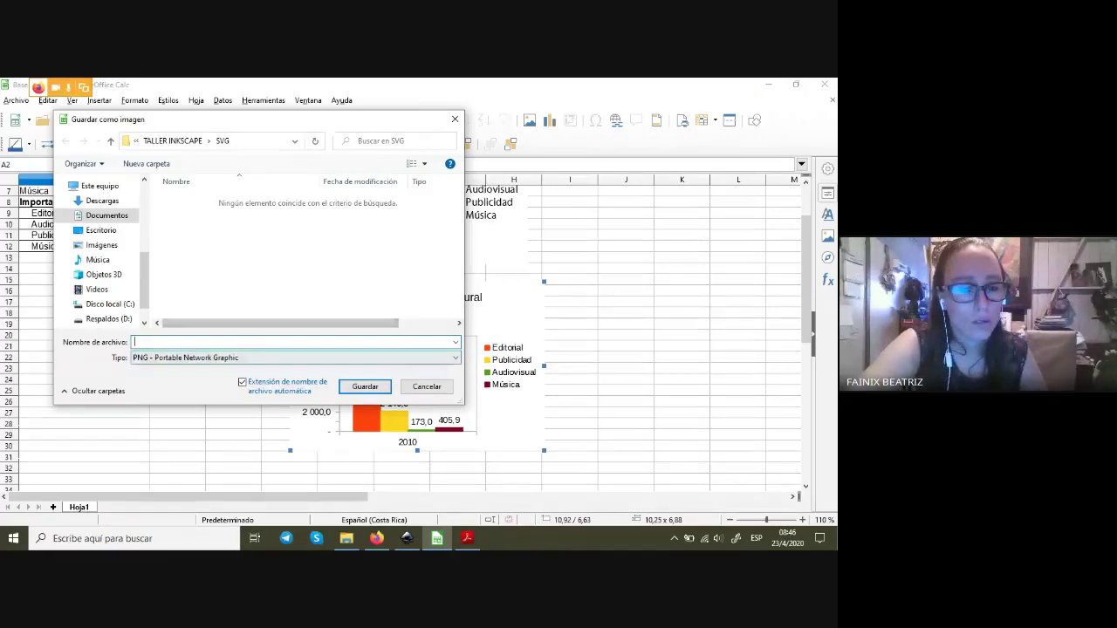
key("Tab")
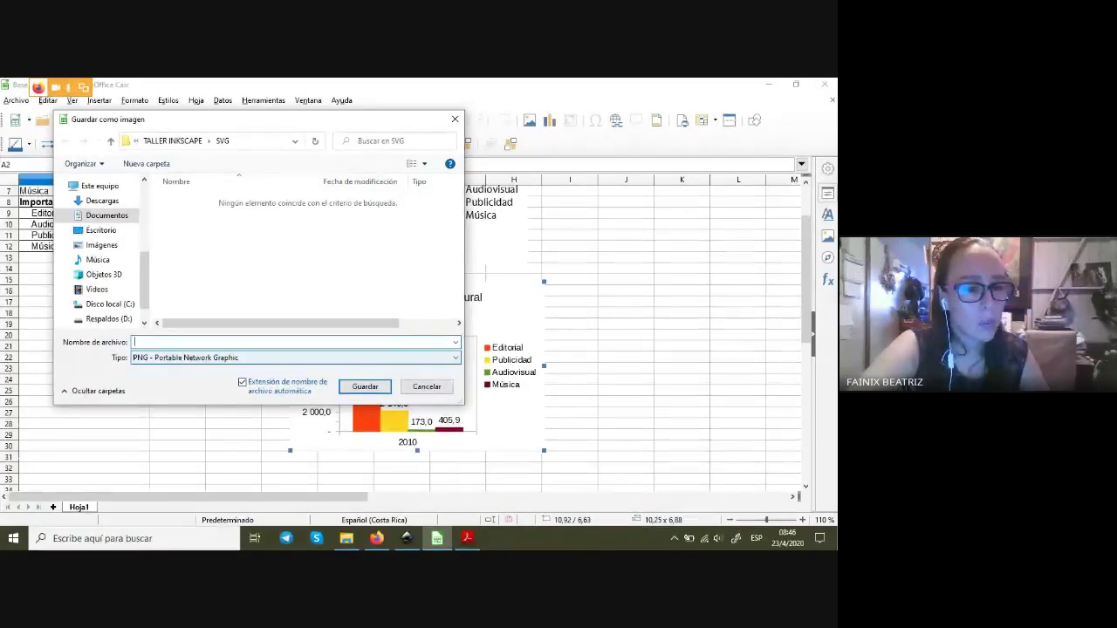
left_click(455, 358)
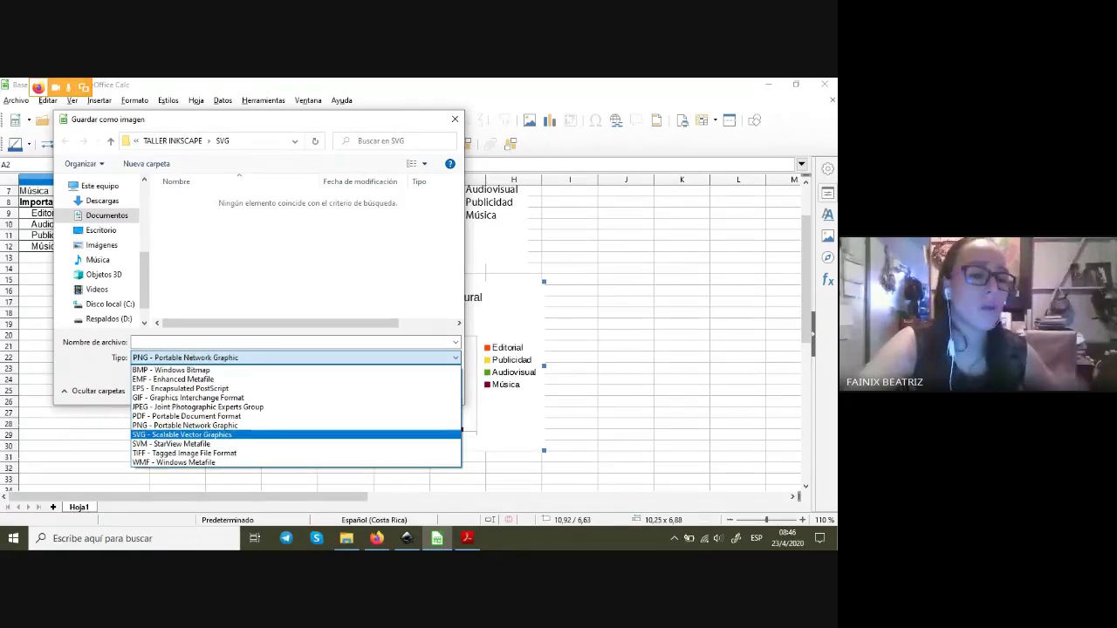
left_click(181, 435)
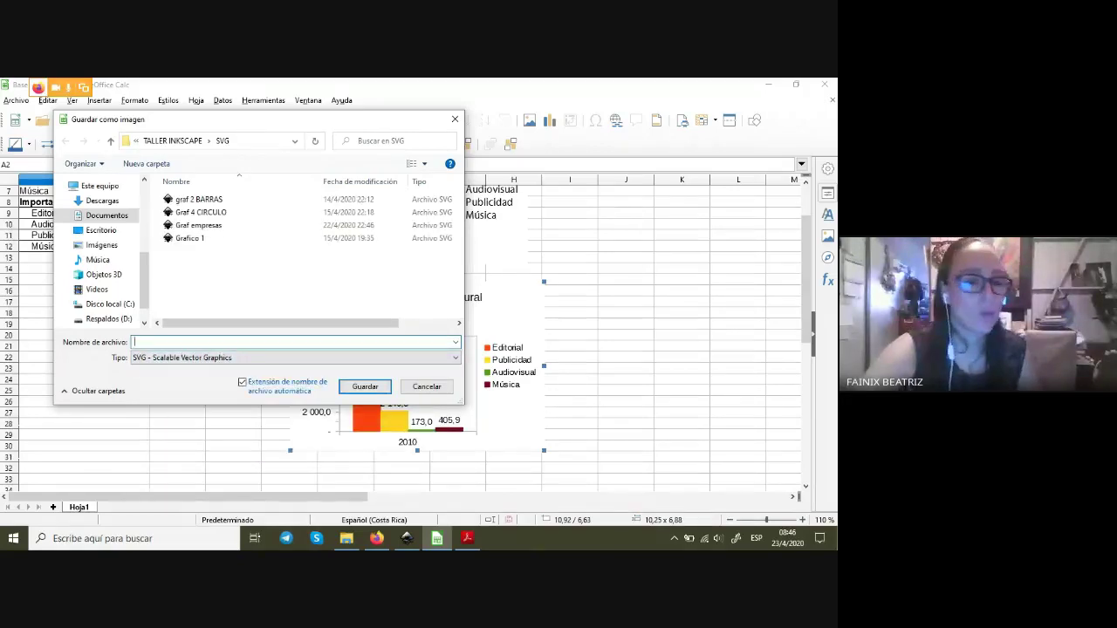
type("Grafico")
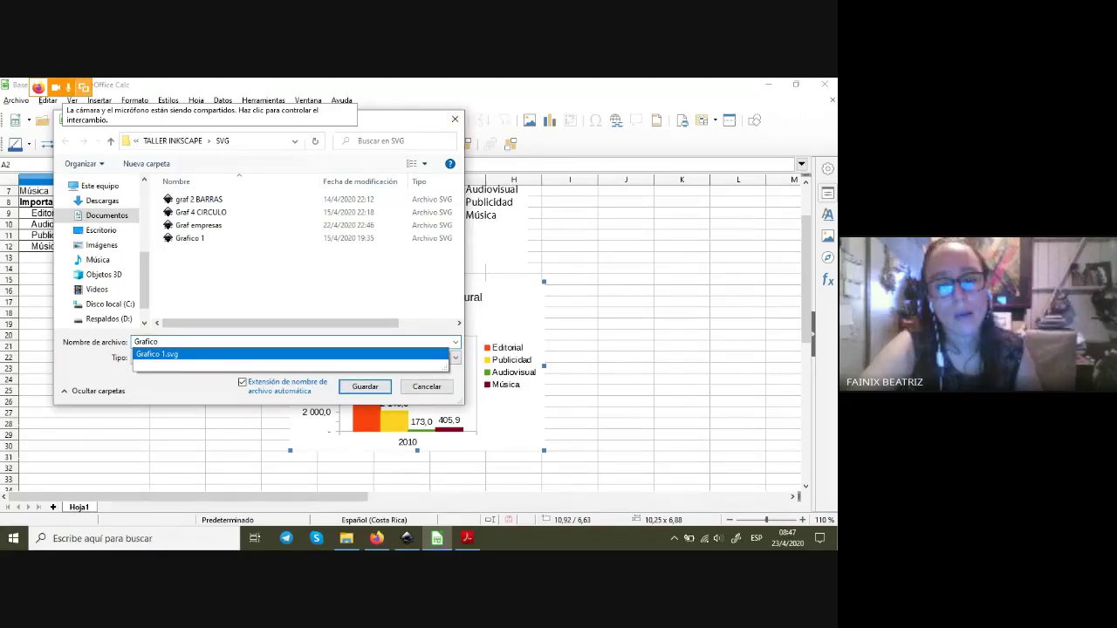
key("Return")
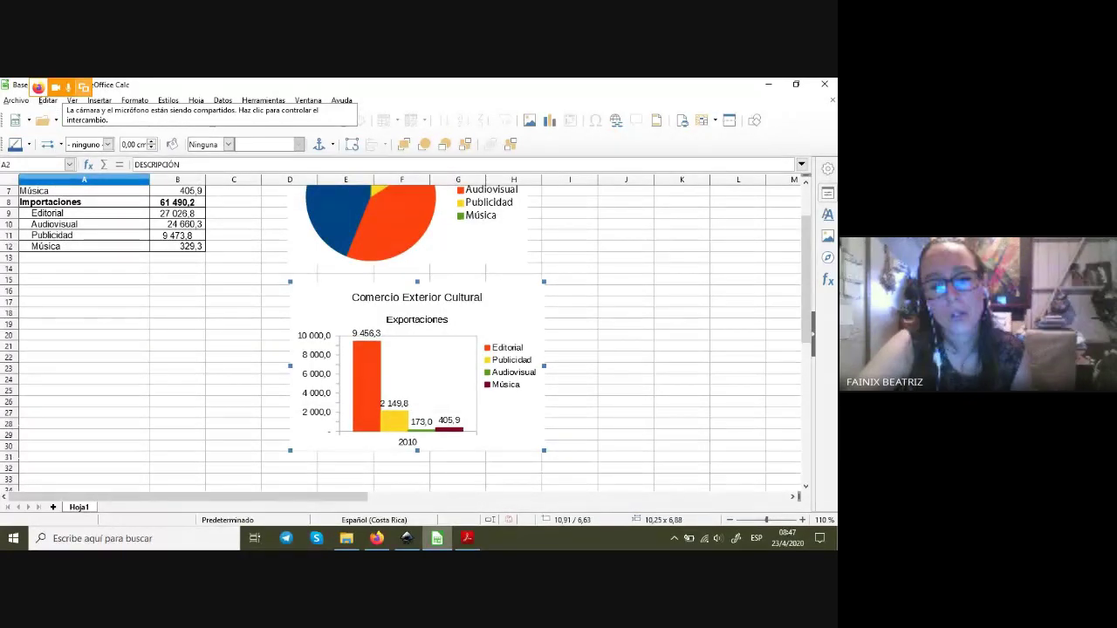
- Pass through Acrobat and the desktop to launch a new blank Inkscape document window
key("alt+Tab")
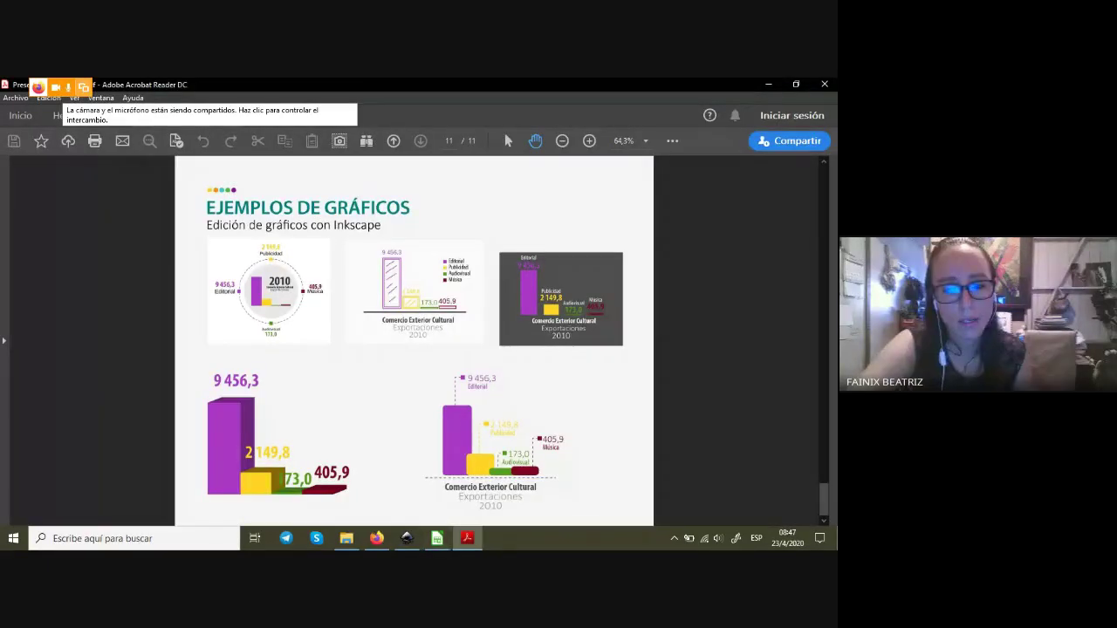
key("super+d")
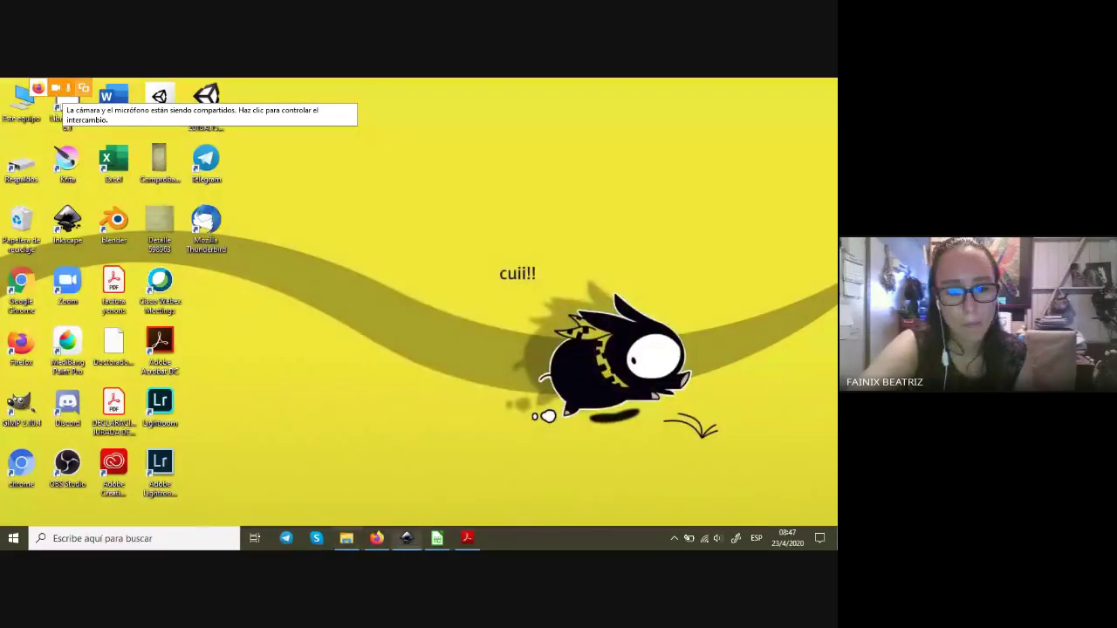
left_click(407, 538)
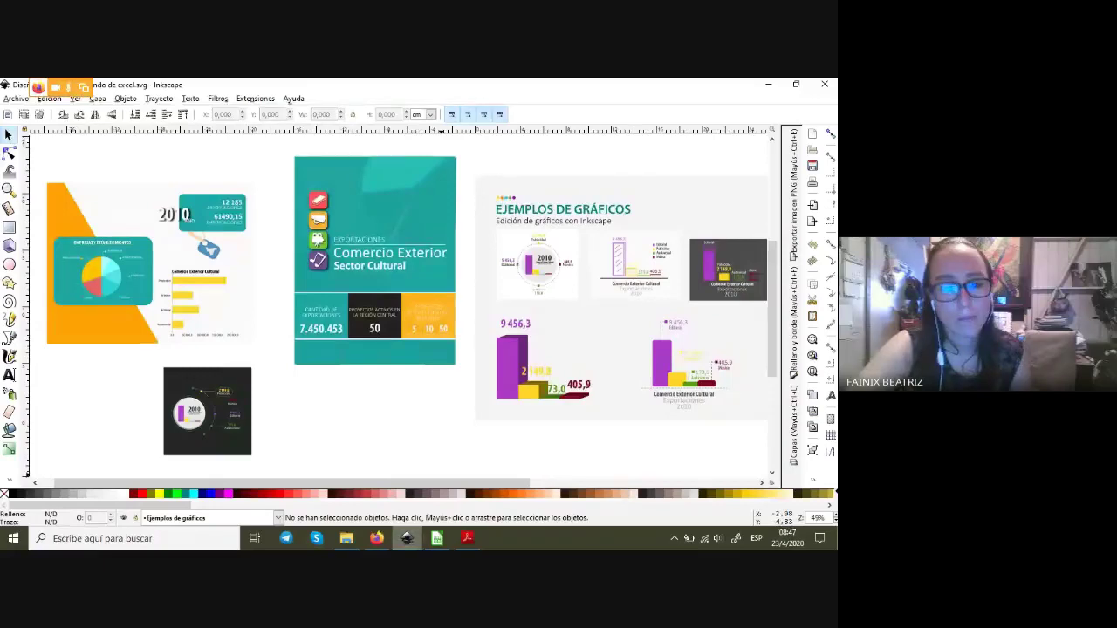
left_click(407, 538)
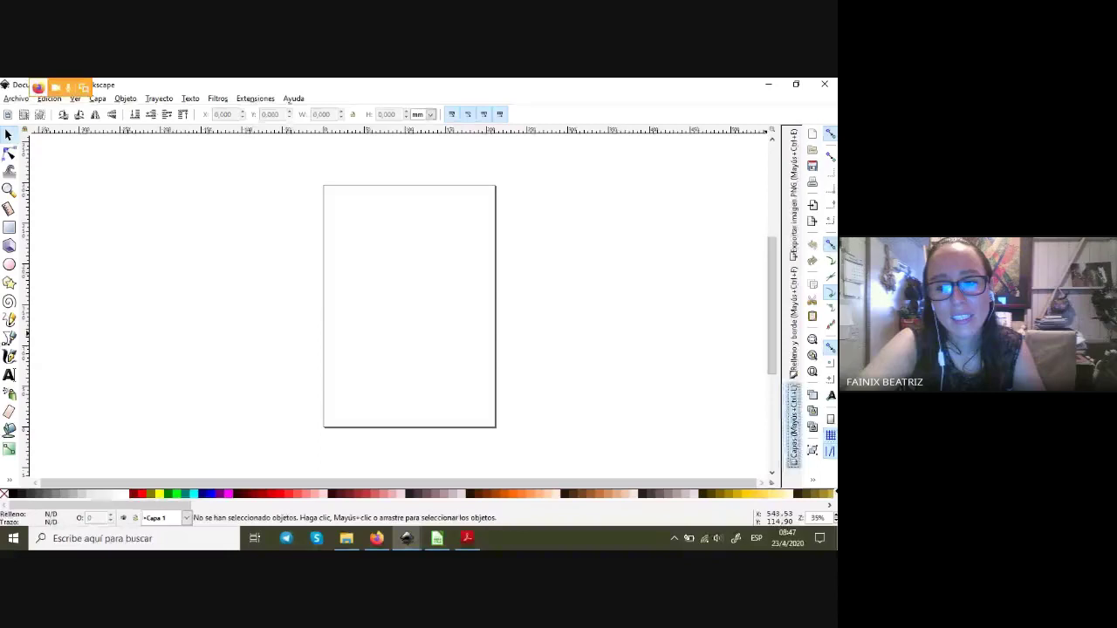
- Maximize the new window and close the Capas, Relleno y borde and Exportar imagen PNG panels
left_click(794, 421)
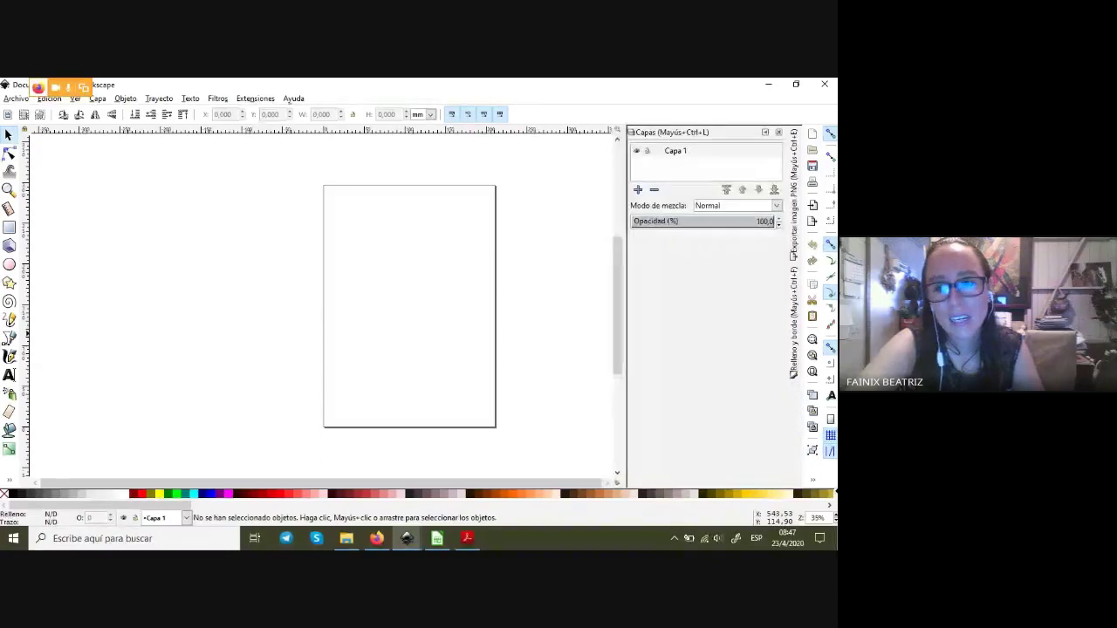
left_click(779, 132)
left_click(793, 323)
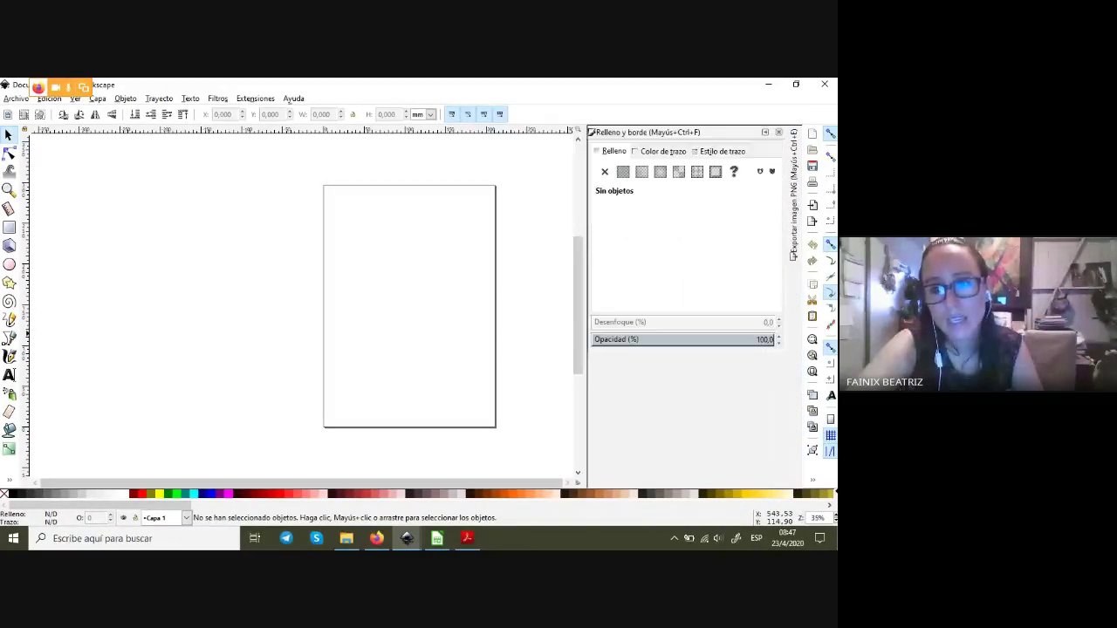
left_click(779, 131)
left_click(794, 194)
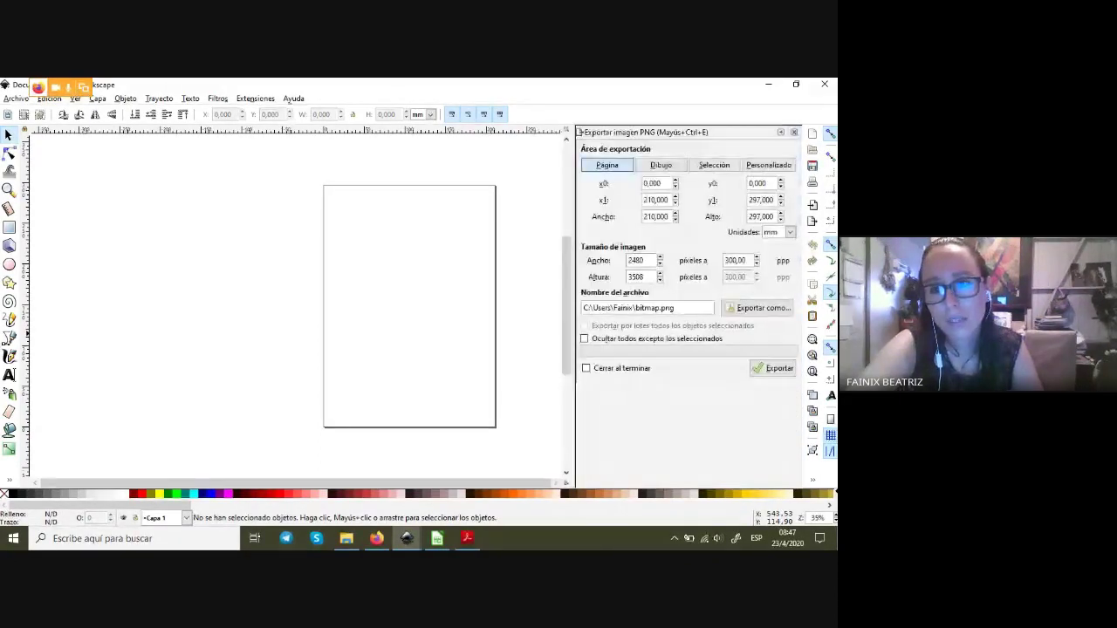
left_click(778, 132)
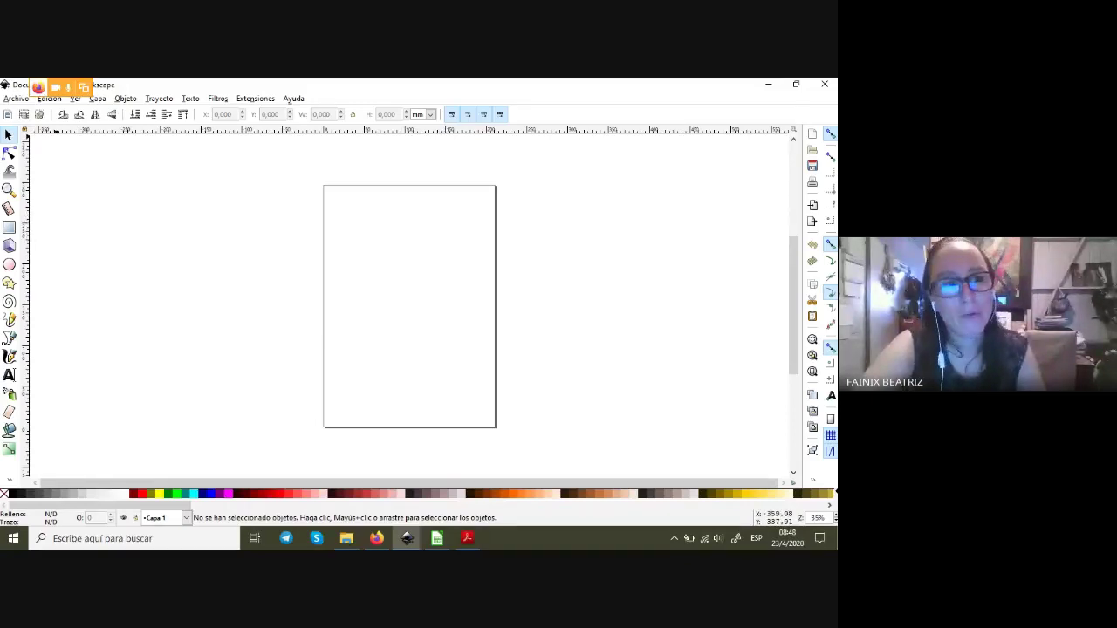
- Save the blank document as Prueba.svg in Bibliotecas > Documentos > TALLER INKSCAPE
key("alt+a")
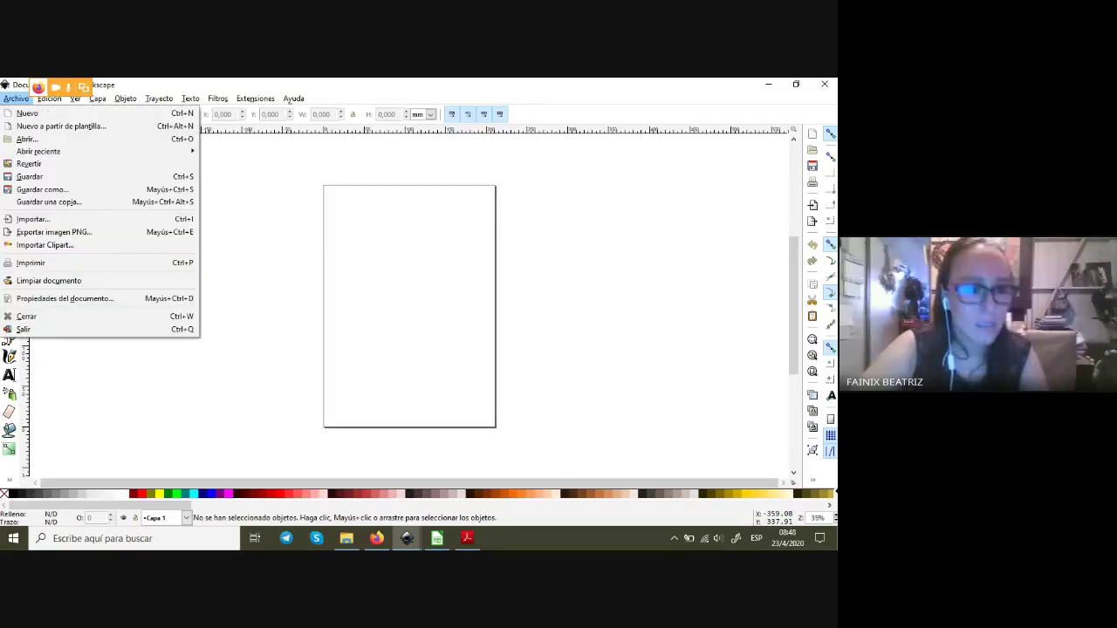
key("Return")
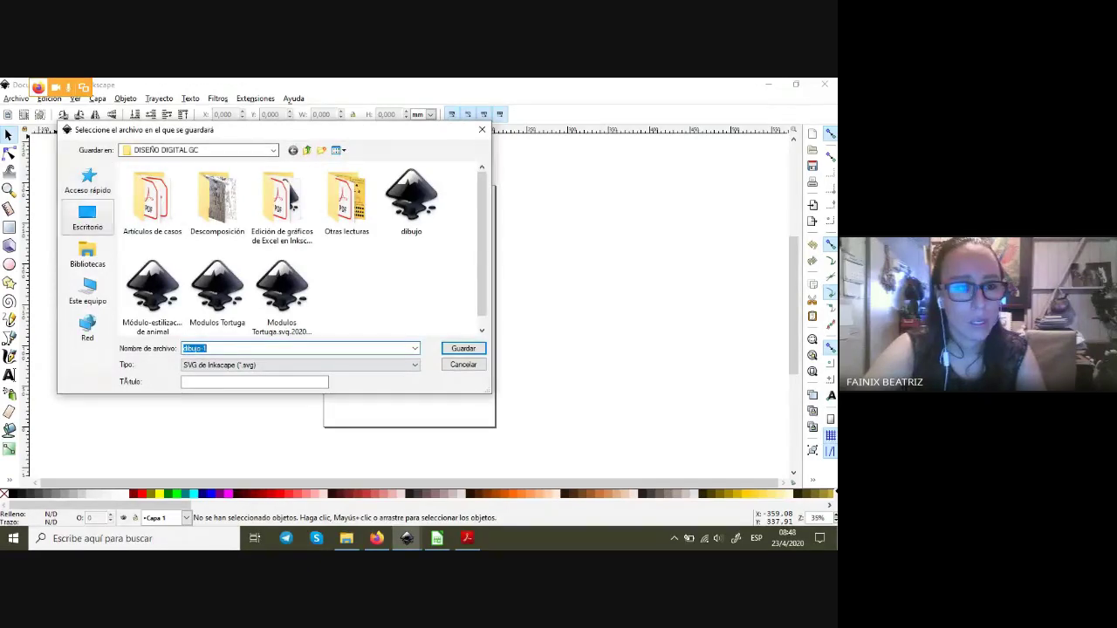
left_click(87, 253)
double_click(312, 179)
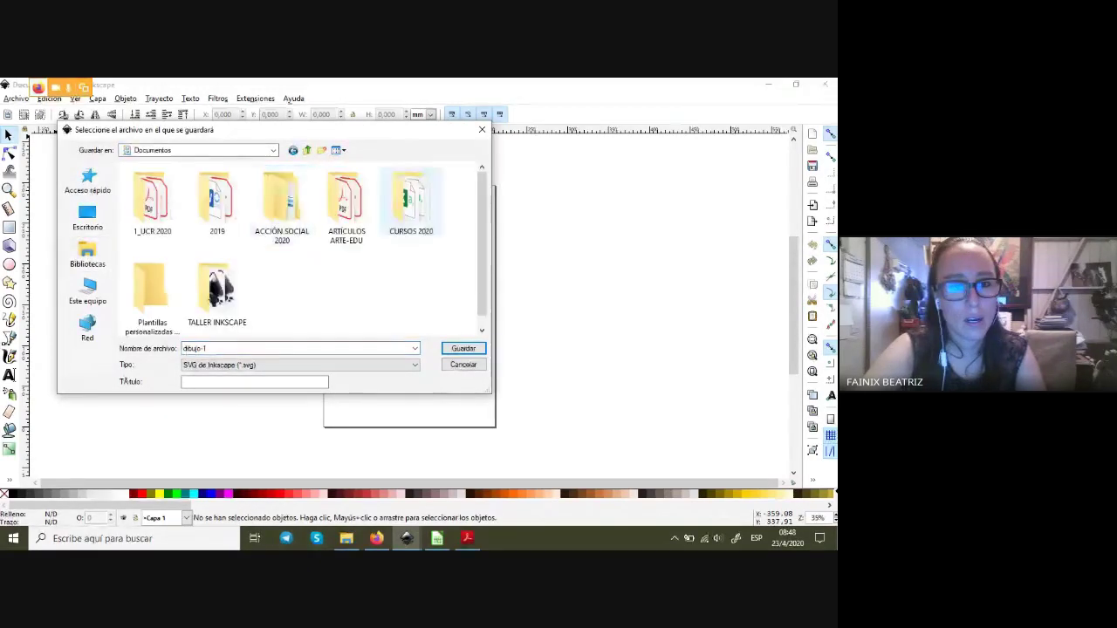
double_click(218, 292)
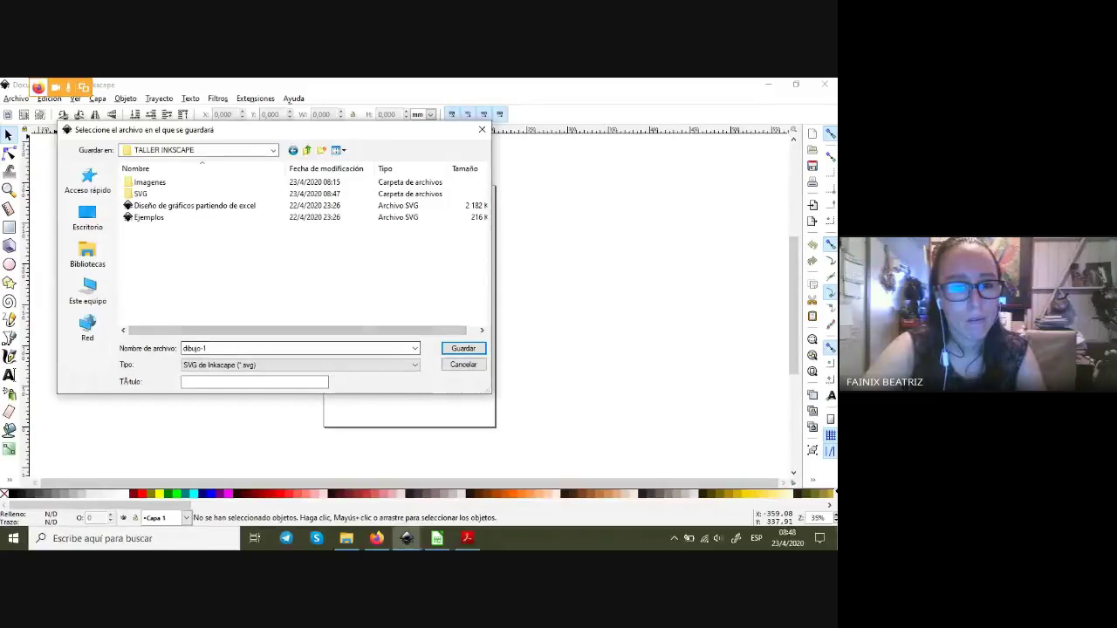
key("ctrl+a")
type("Prueba")
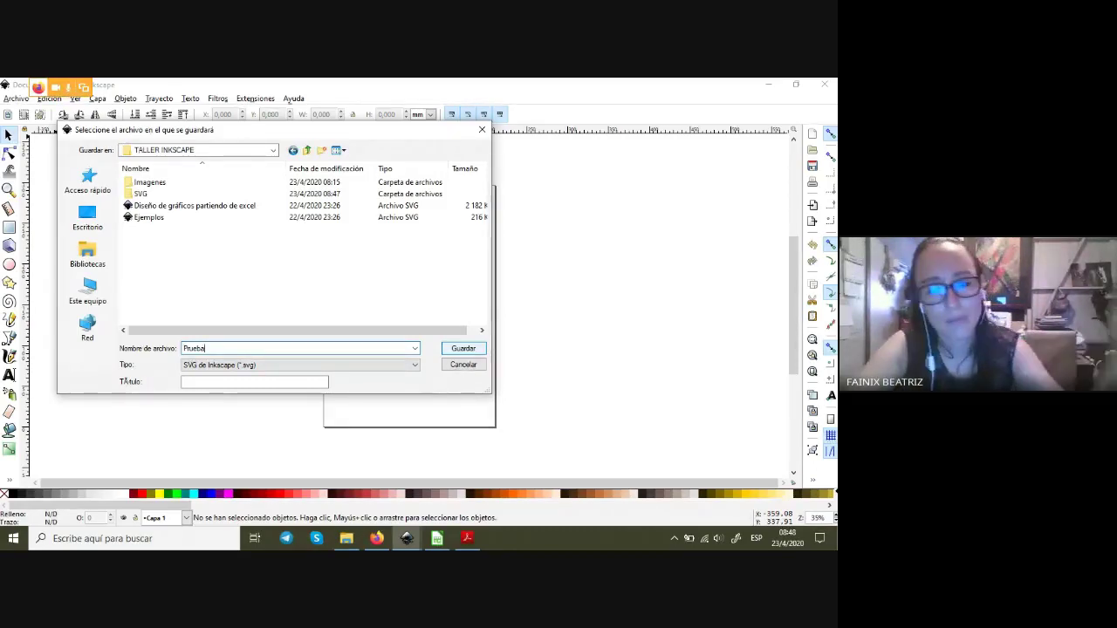
key("Return")
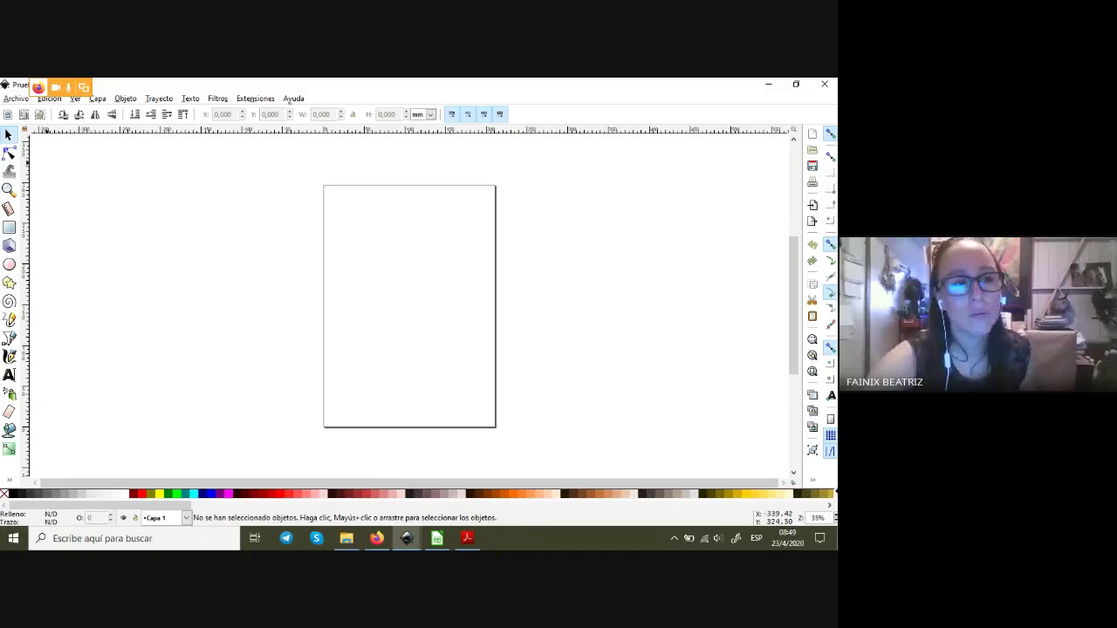
key("alt+a")
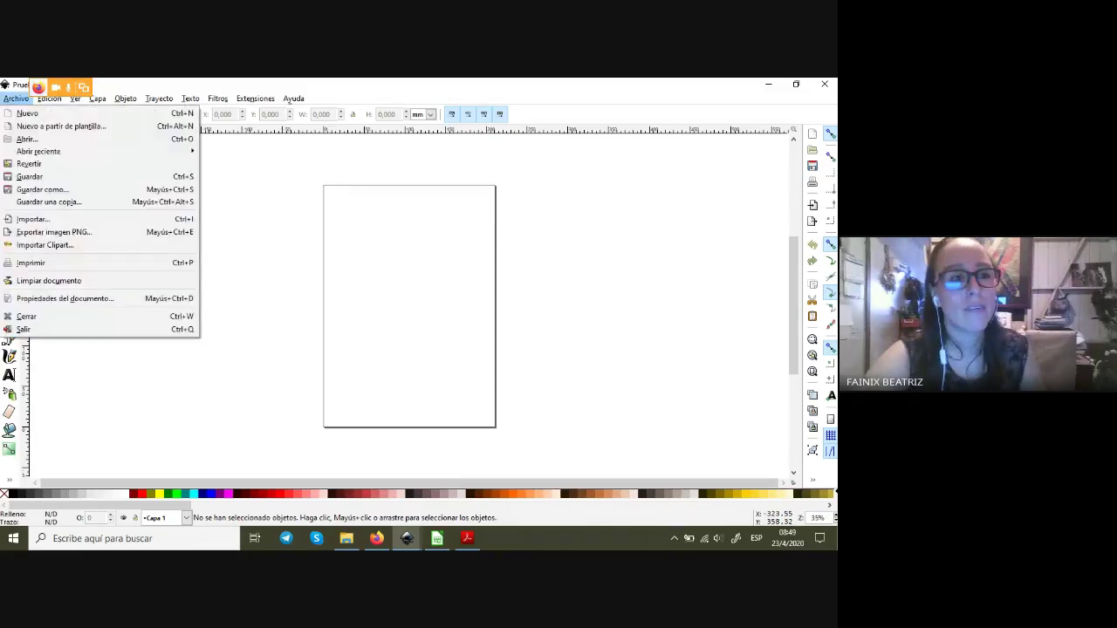
key("Down")
key("Up")
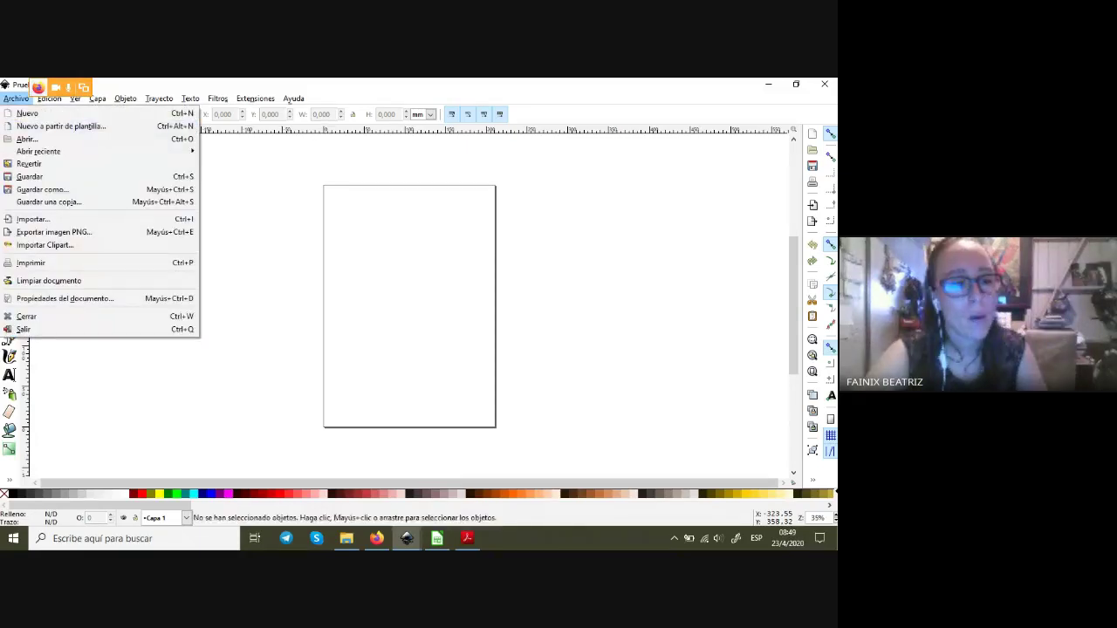
key("Up")
key("Up")
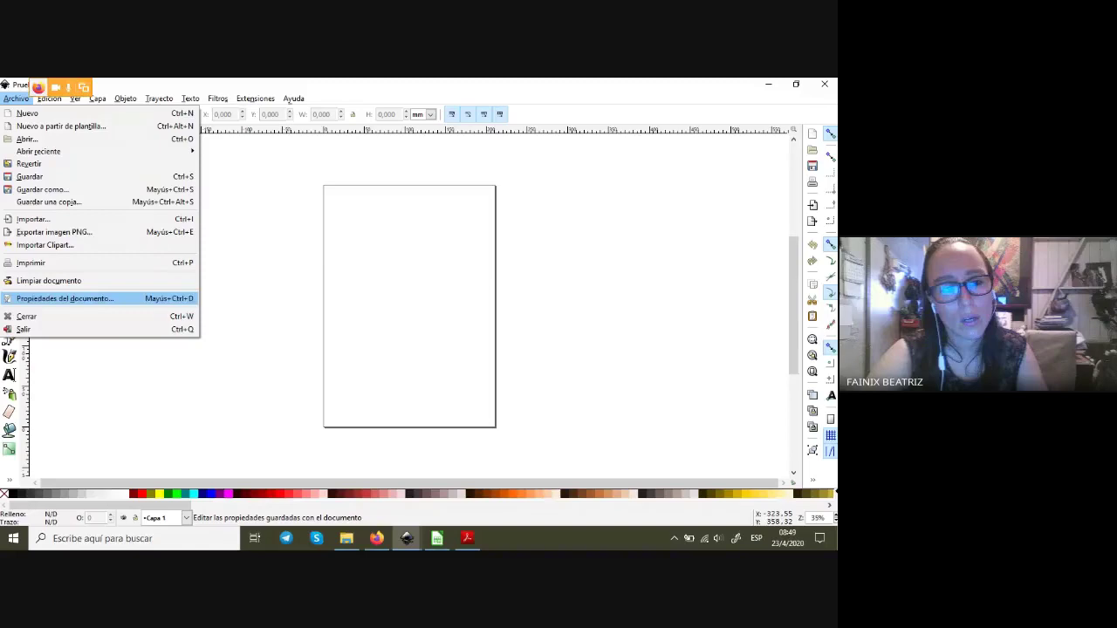
key("Return")
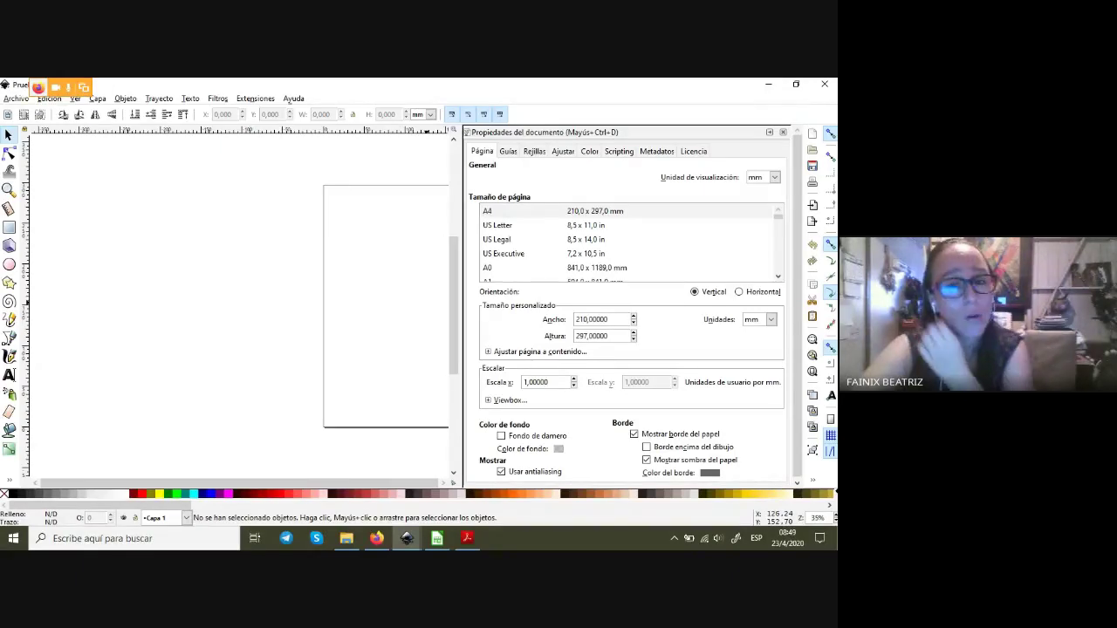
left_click(769, 131)
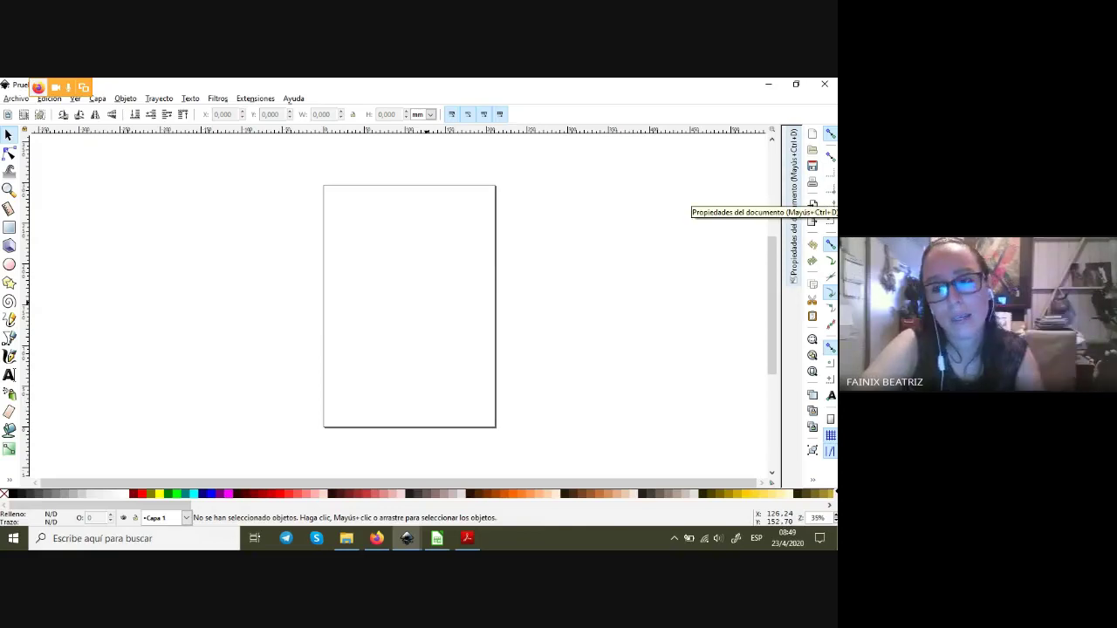
left_click(794, 203)
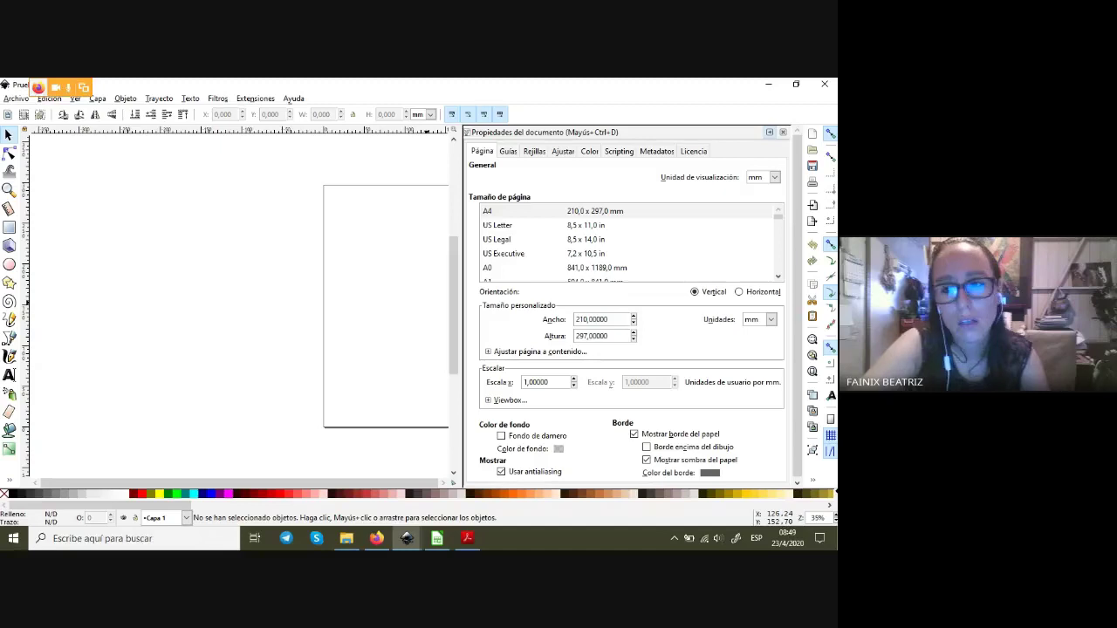
scroll(629, 245, "down", 1)
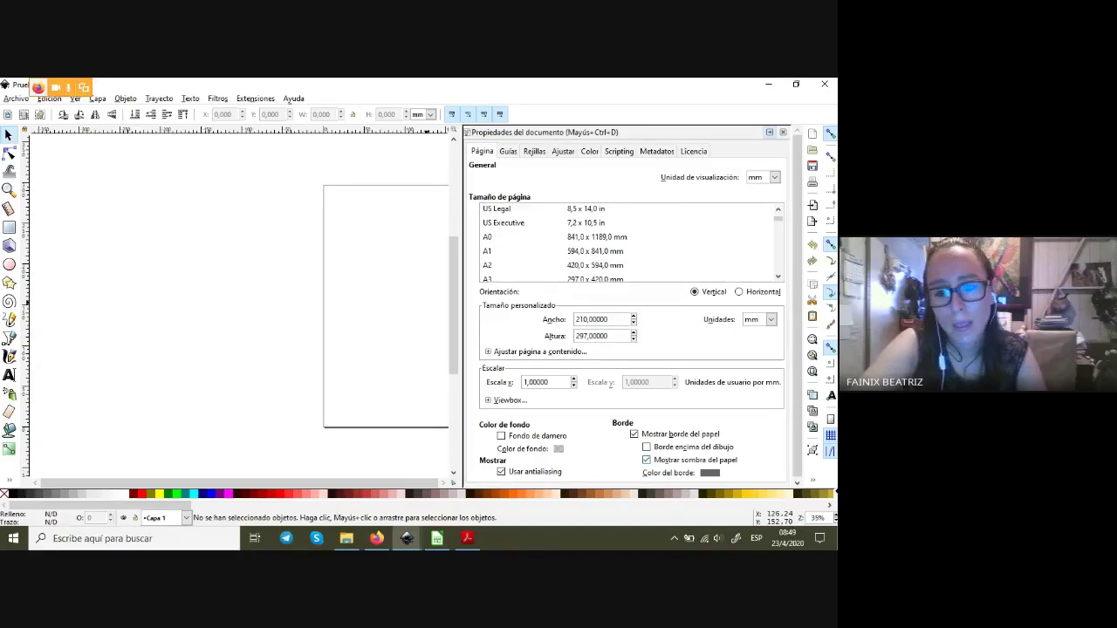
scroll(629, 244, "up", 1)
scroll(628, 245, "down", 3)
scroll(628, 244, "up", 1)
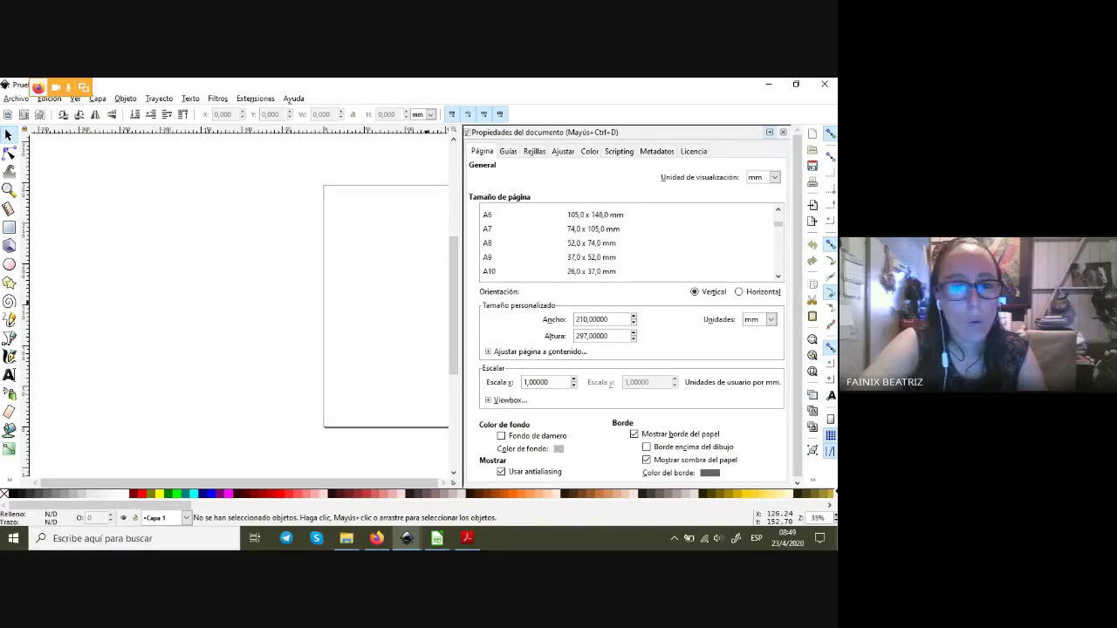
scroll(628, 245, "up", 1)
scroll(628, 245, "up", 1)
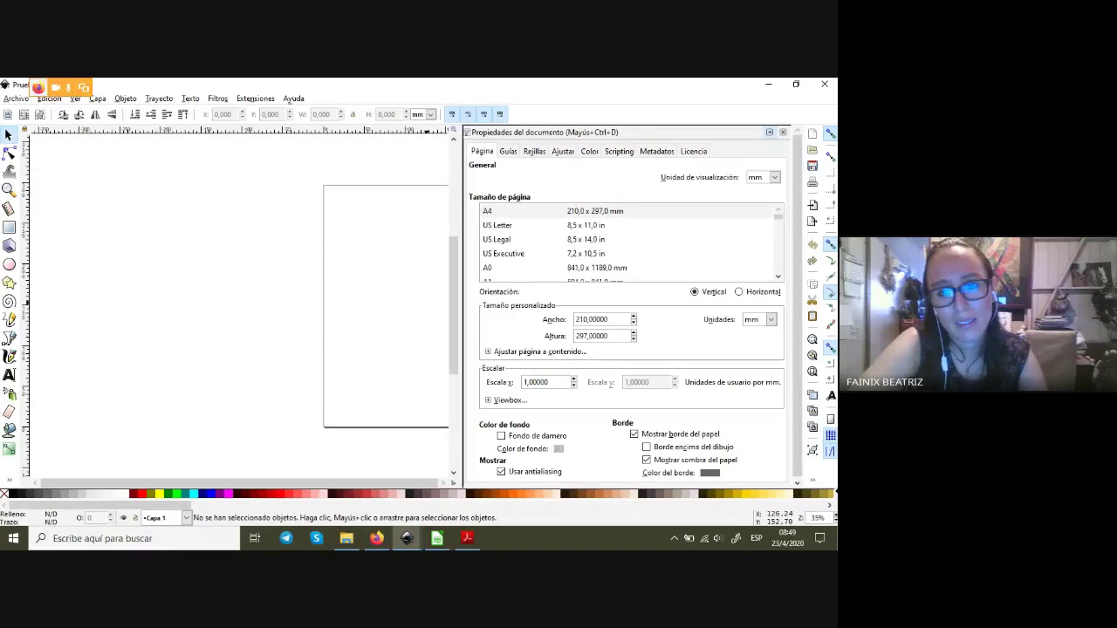
scroll(628, 245, "down", 4)
scroll(628, 245, "up", 2)
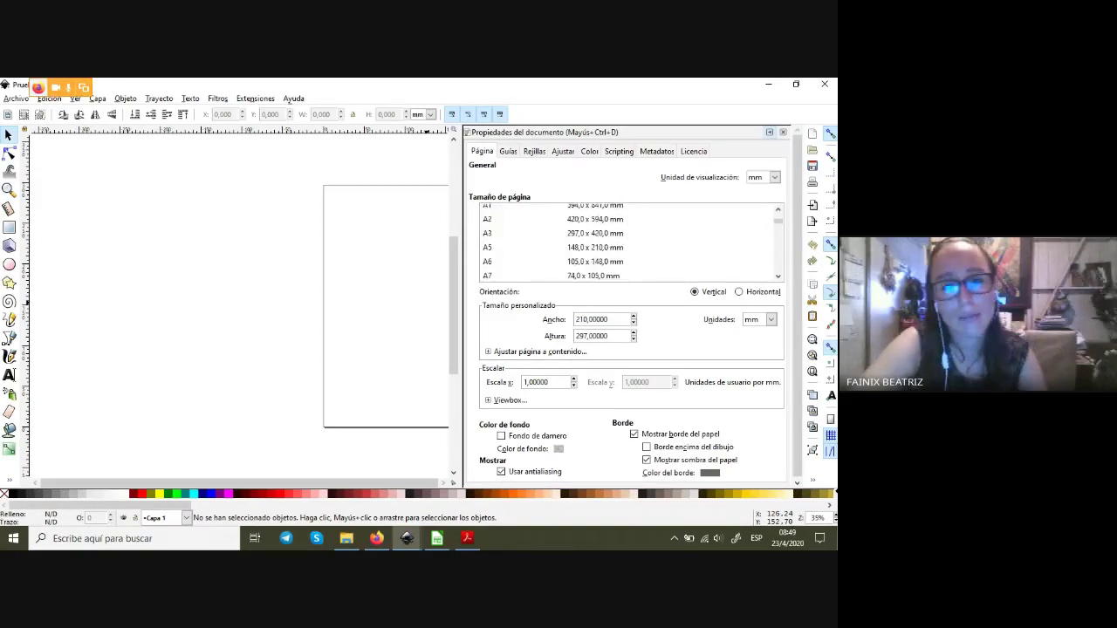
scroll(629, 244, "up", 2)
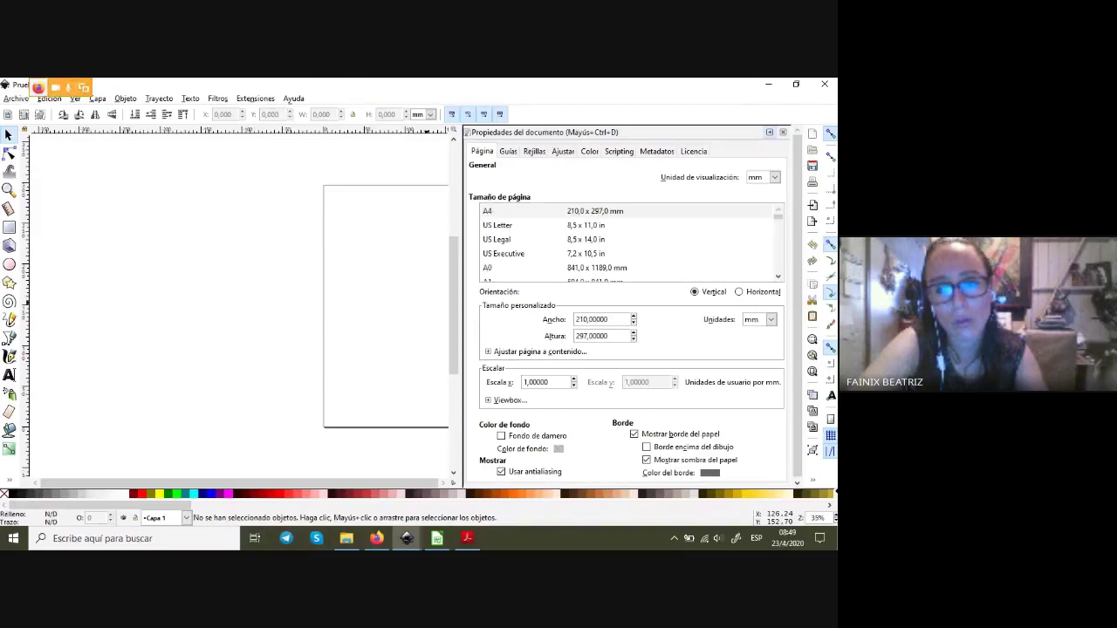
- Set the page to US Letter with centimetre display units and a 9,5 scale
left_click(498, 226)
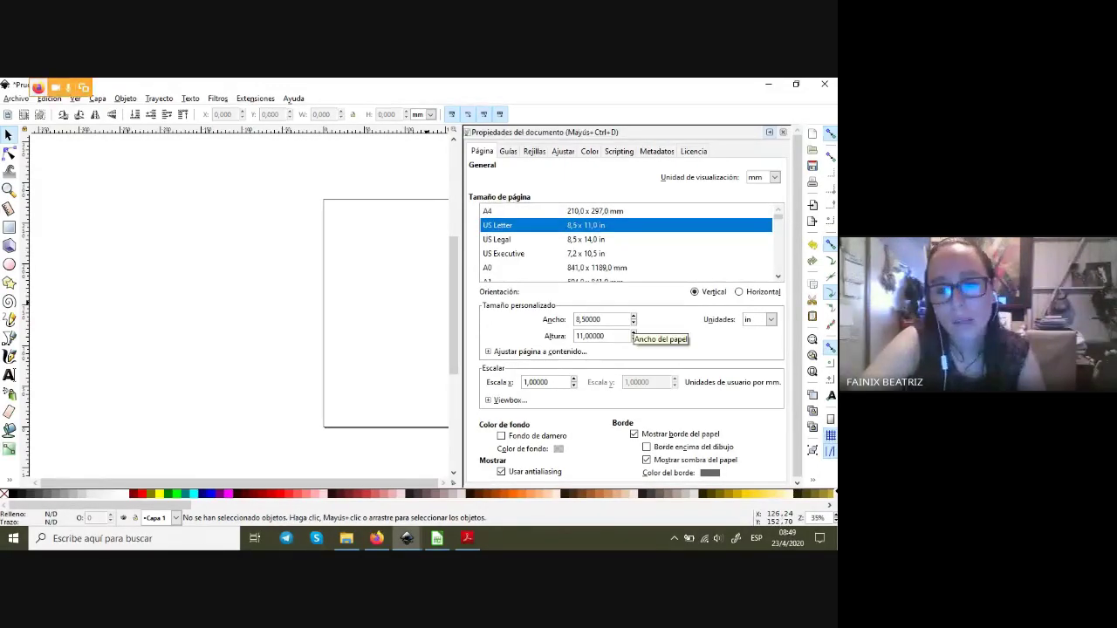
left_click(589, 320)
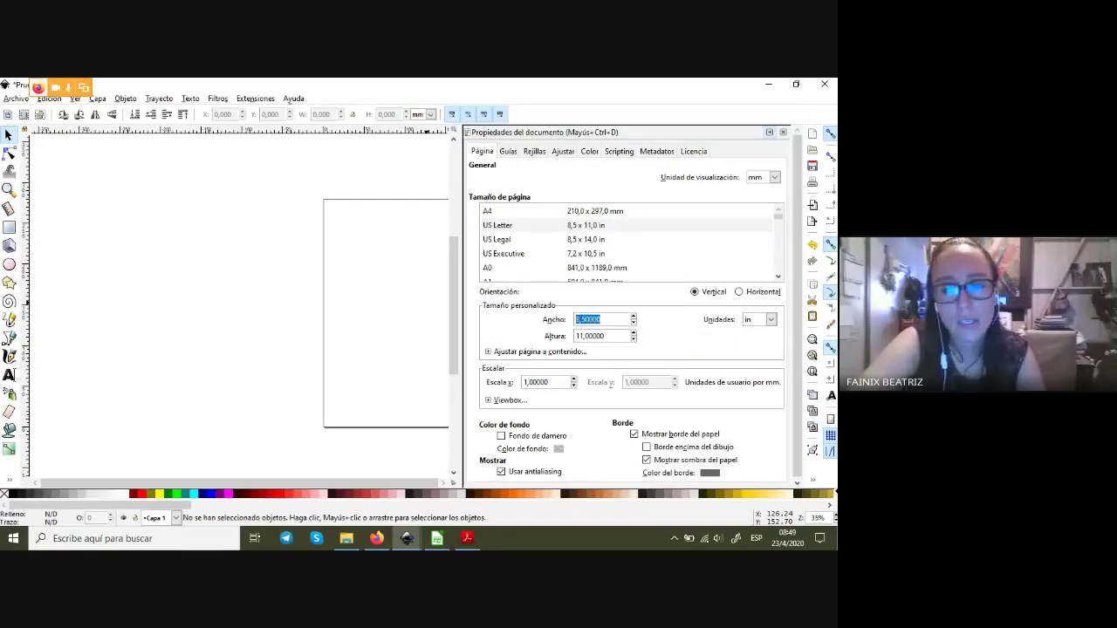
key("Tab")
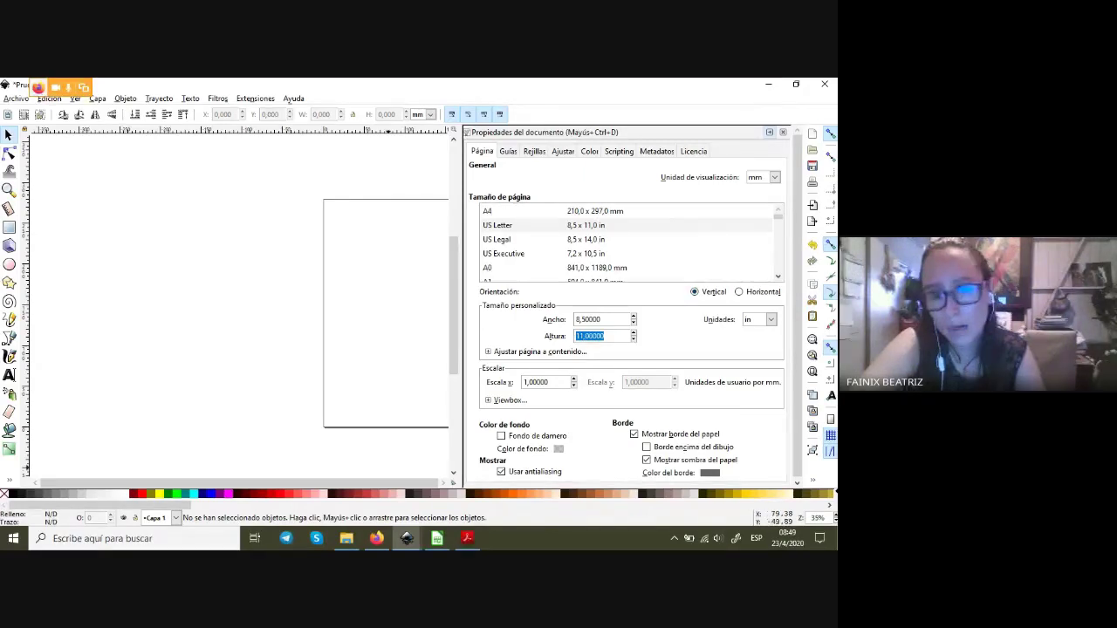
left_click_drag(308, 393, 441, 397)
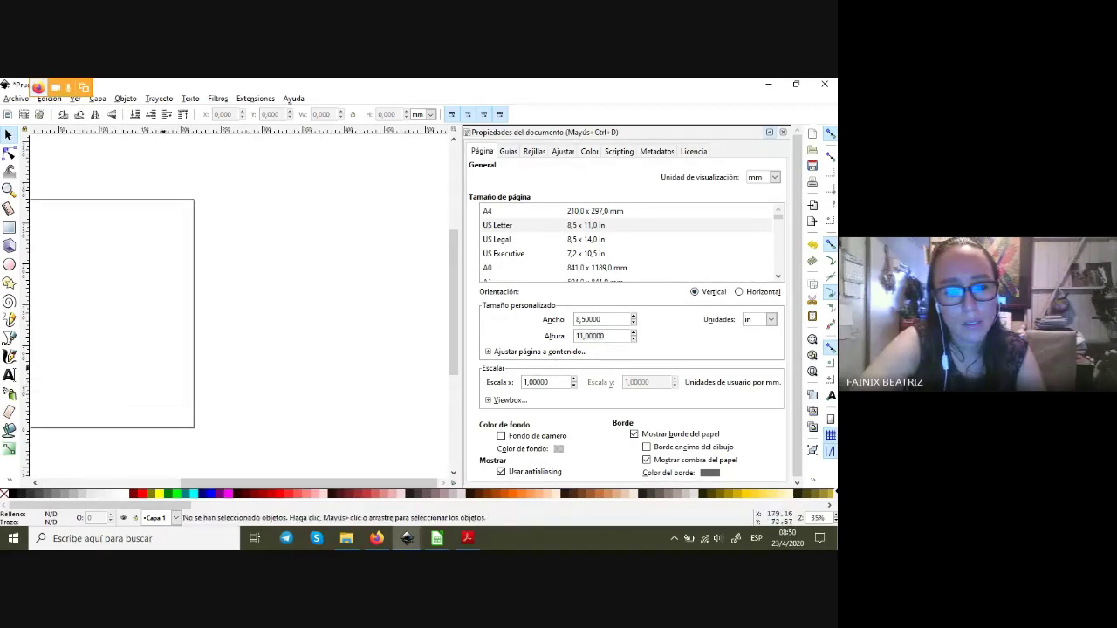
scroll(261, 483, "left", 1)
scroll(261, 482, "left", 1)
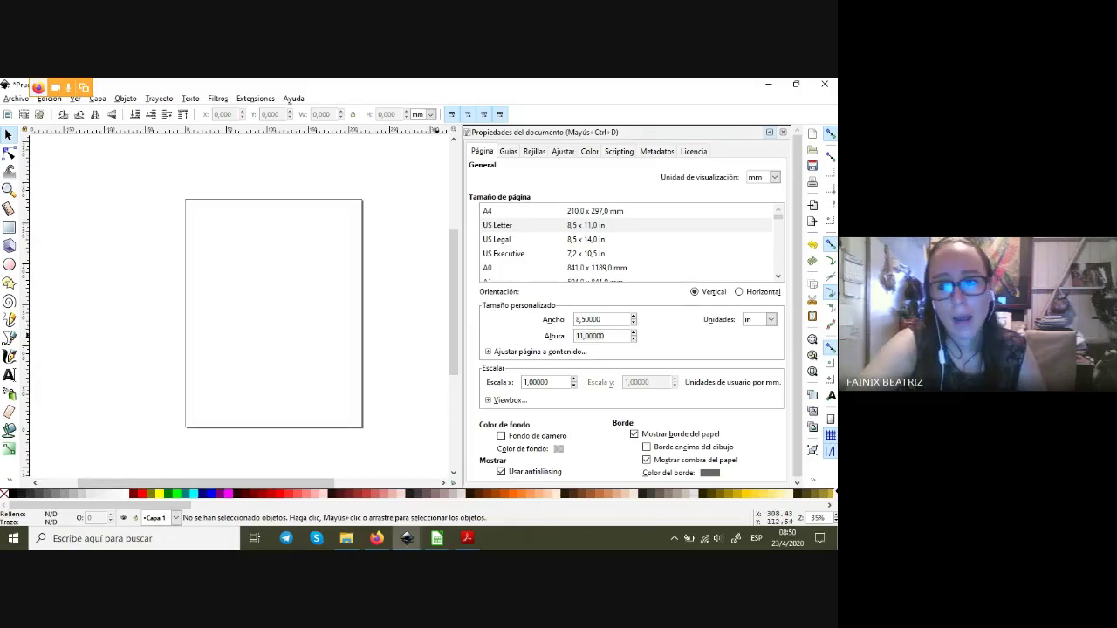
left_click(775, 178)
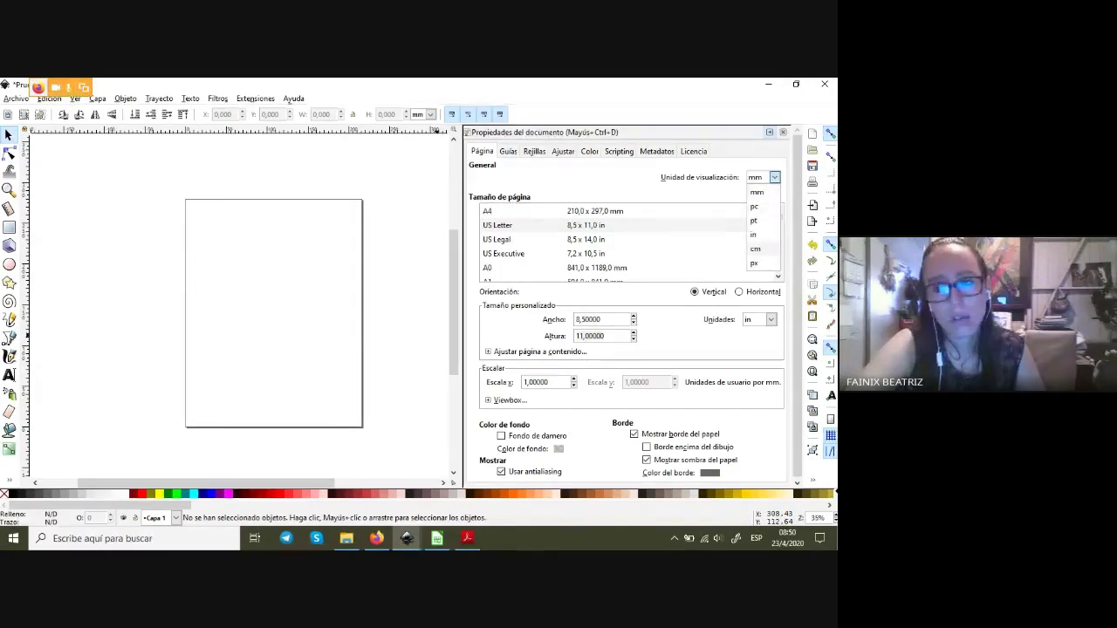
left_click(755, 248)
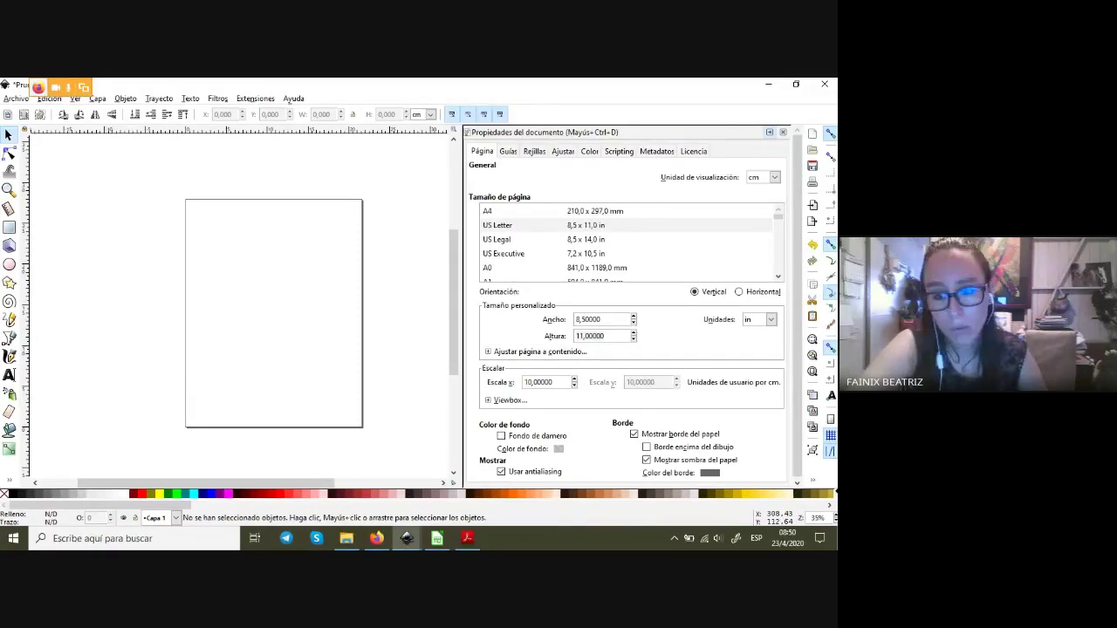
left_click(772, 319)
left_click(759, 319)
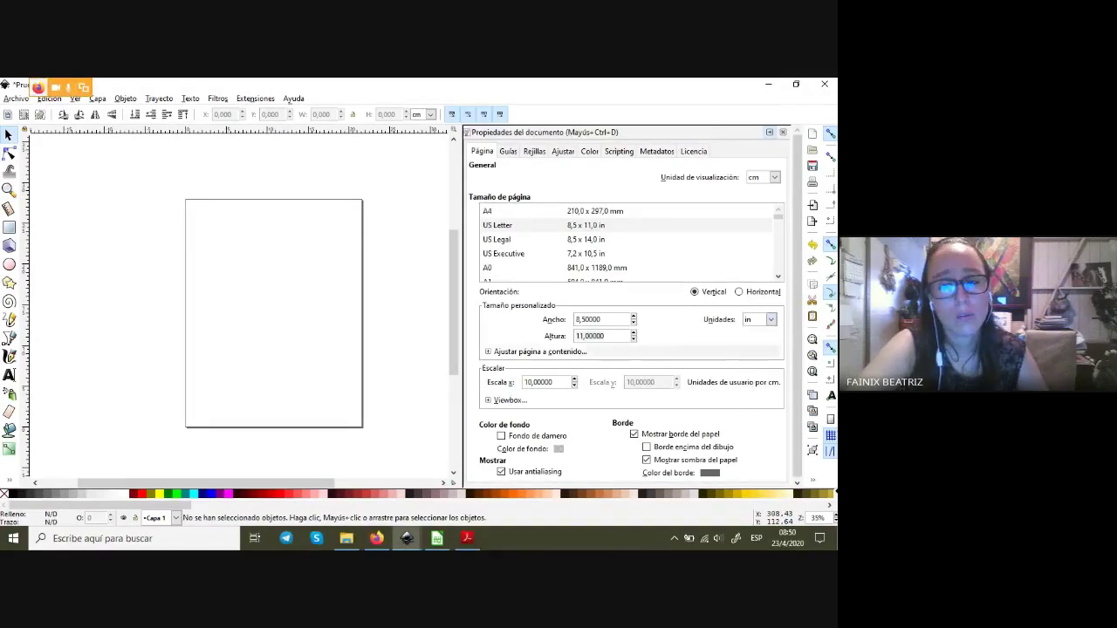
type("9,5")
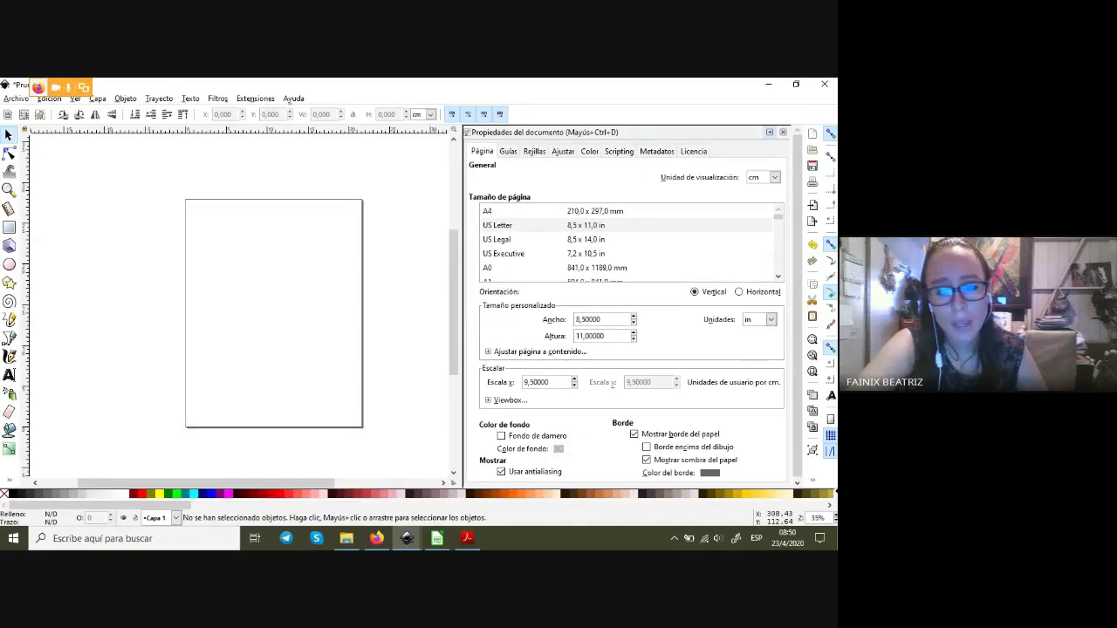
key("Tab")
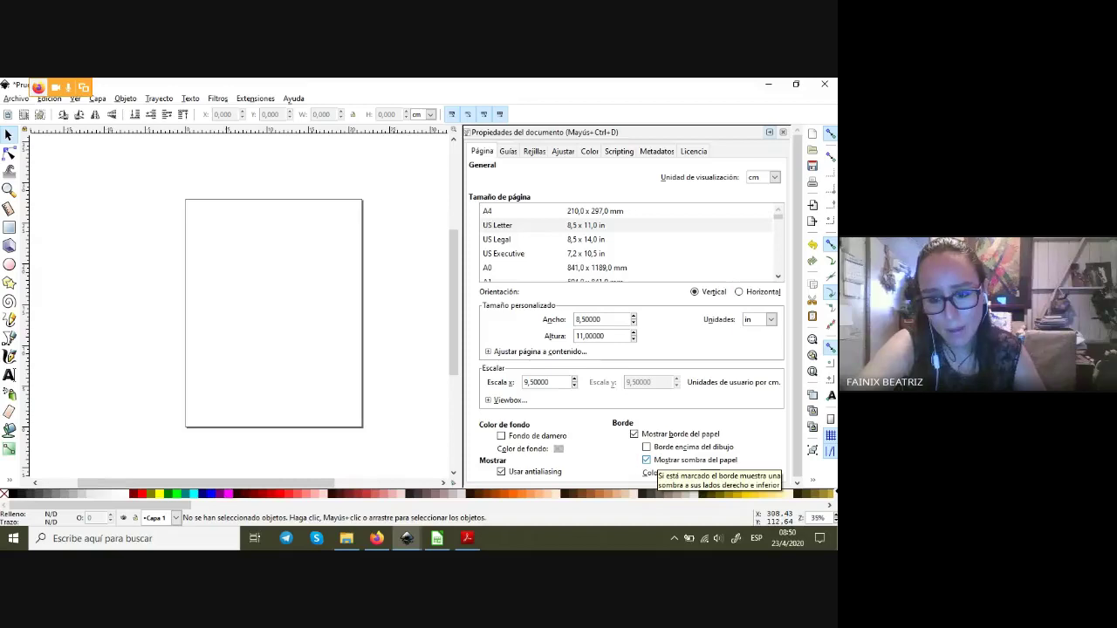
- Hide the page shadow, revert a narrower-width trial to full US Letter, and close Document Properties
left_click(647, 460)
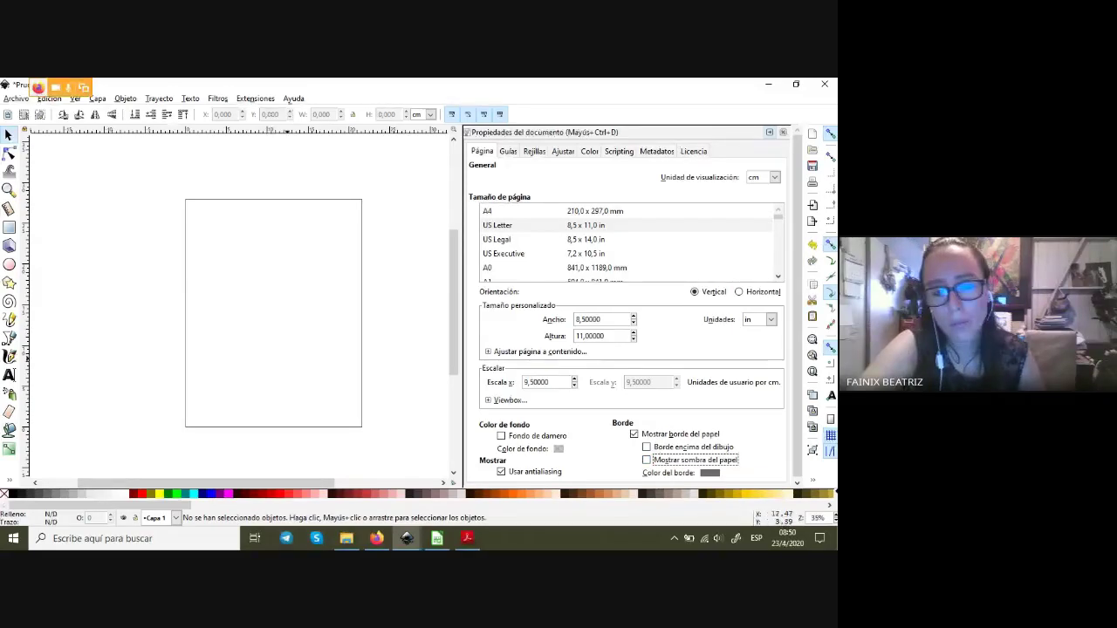
double_click(577, 319)
type("3")
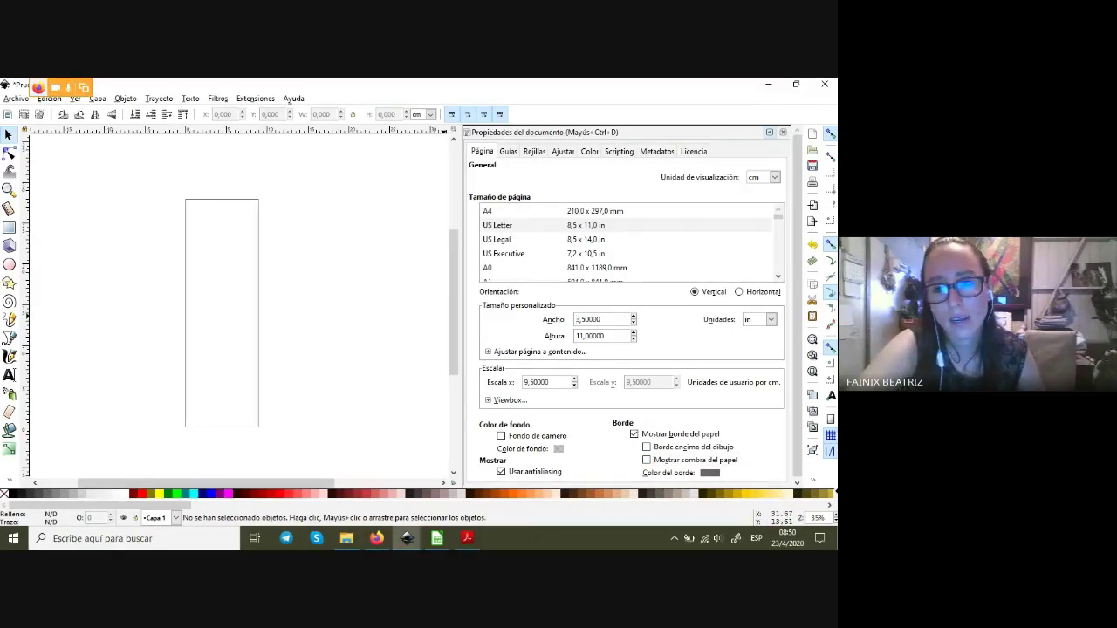
left_click(497, 225)
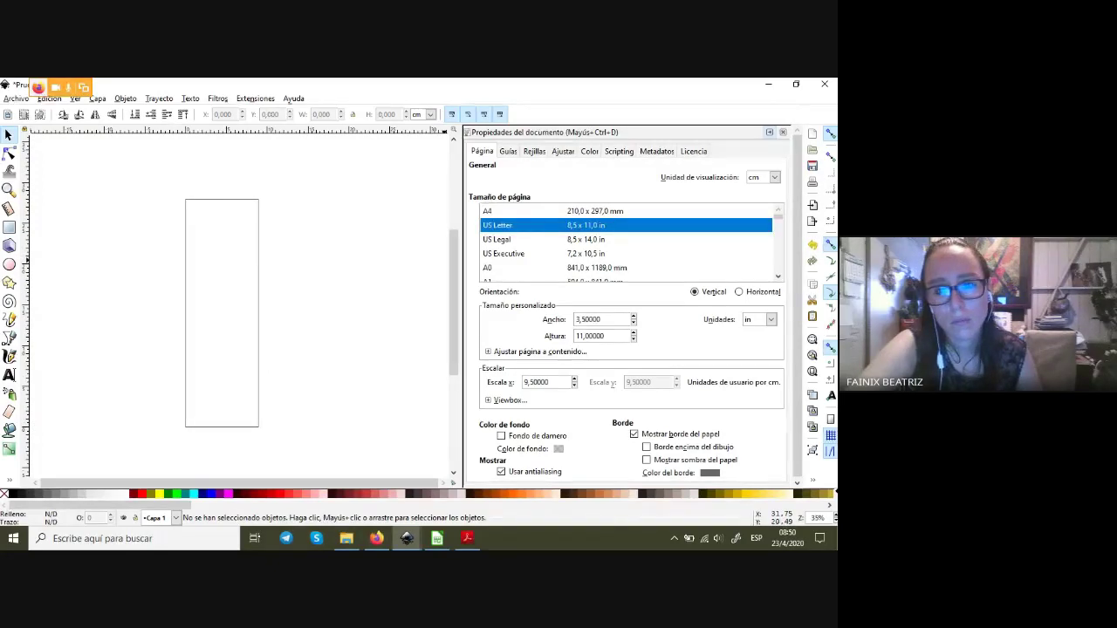
left_click(497, 225)
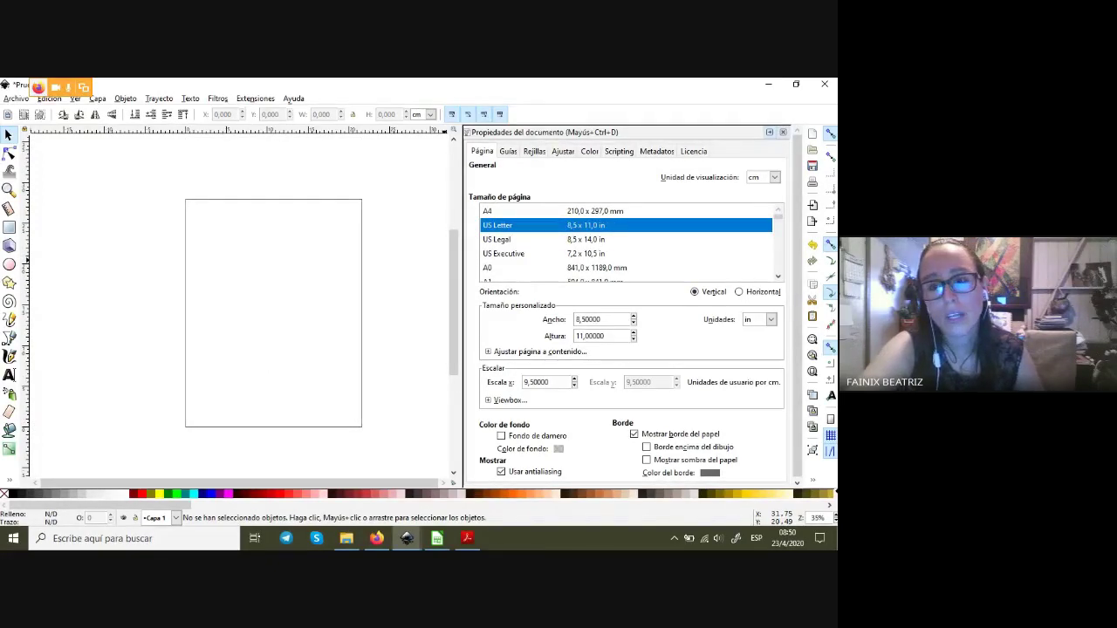
left_click(783, 132)
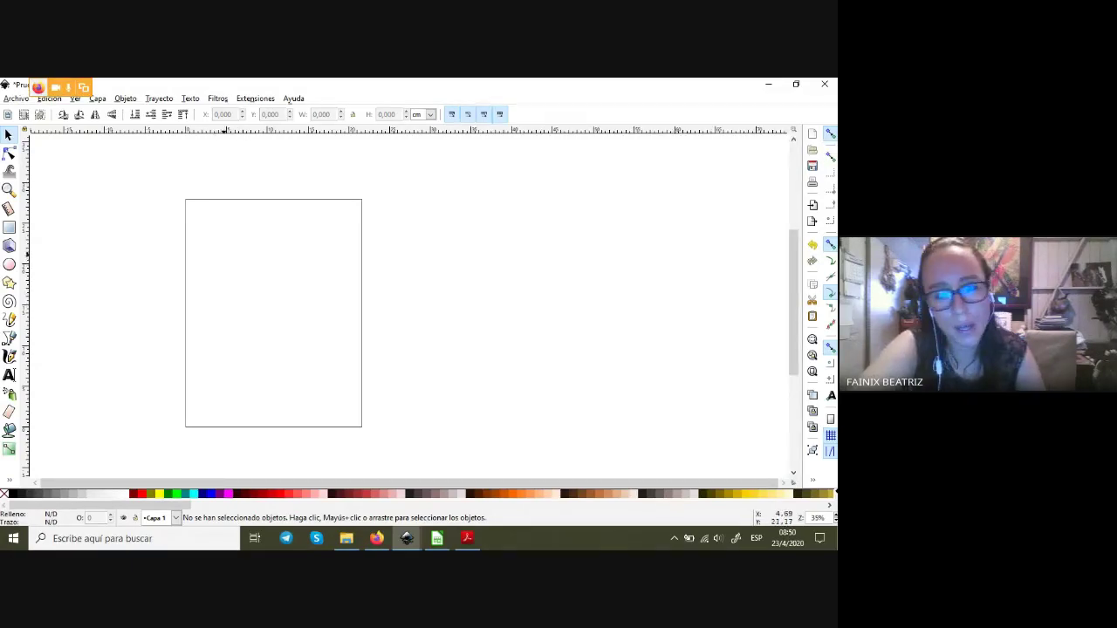
- Zoom in to 50% and start Archivo > Importar… on the TALLER INKSCAPE folder
scroll(226, 251, "up", 1, "ctrl")
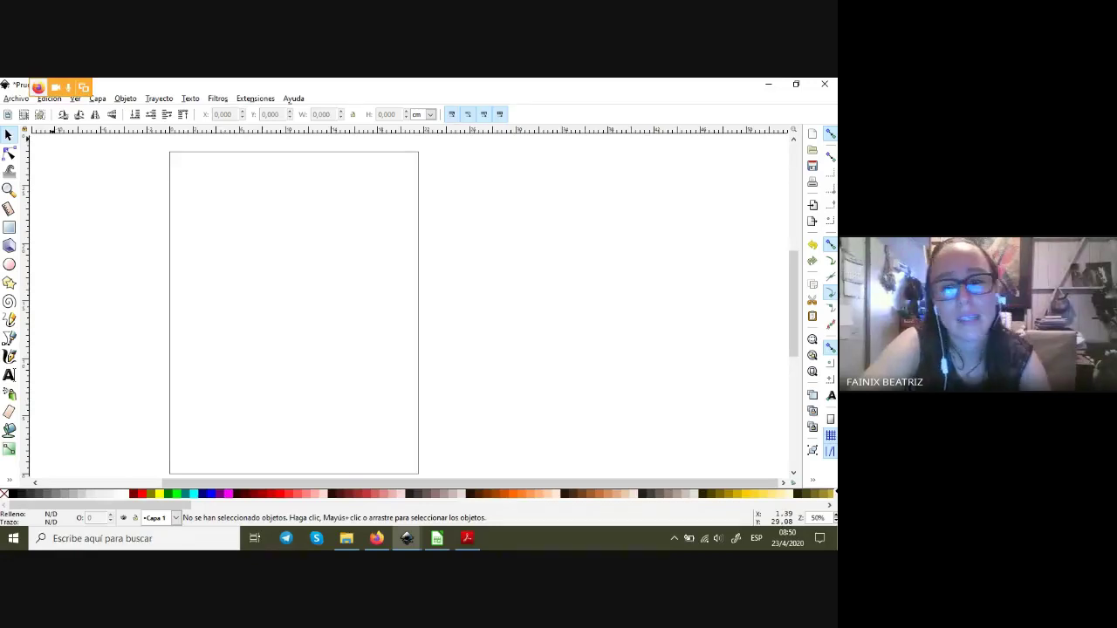
left_click(15, 98)
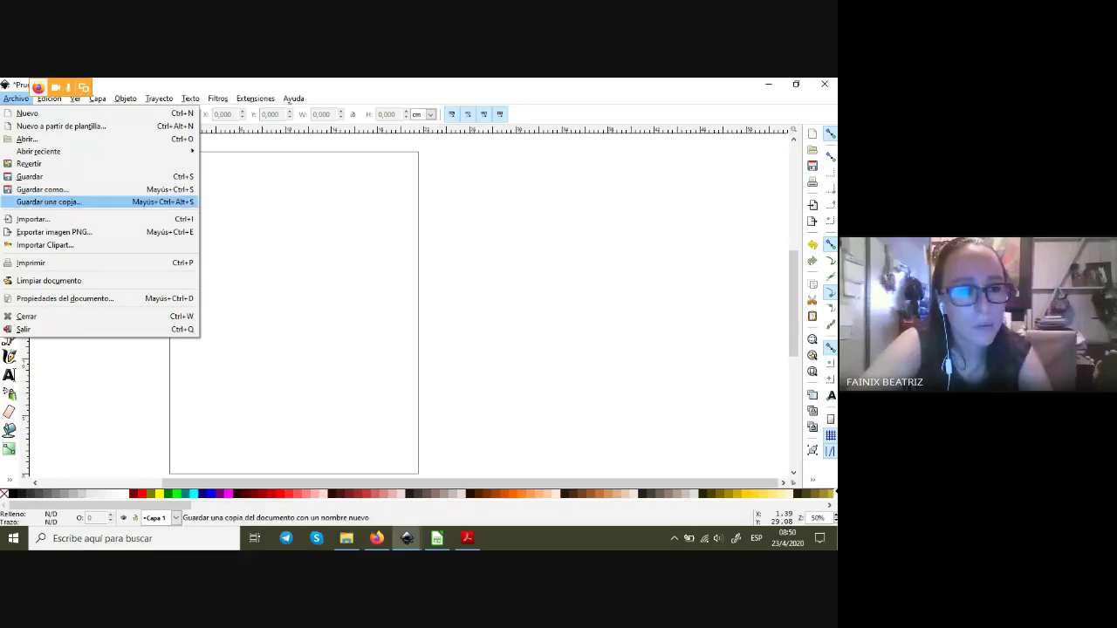
left_click(32, 219)
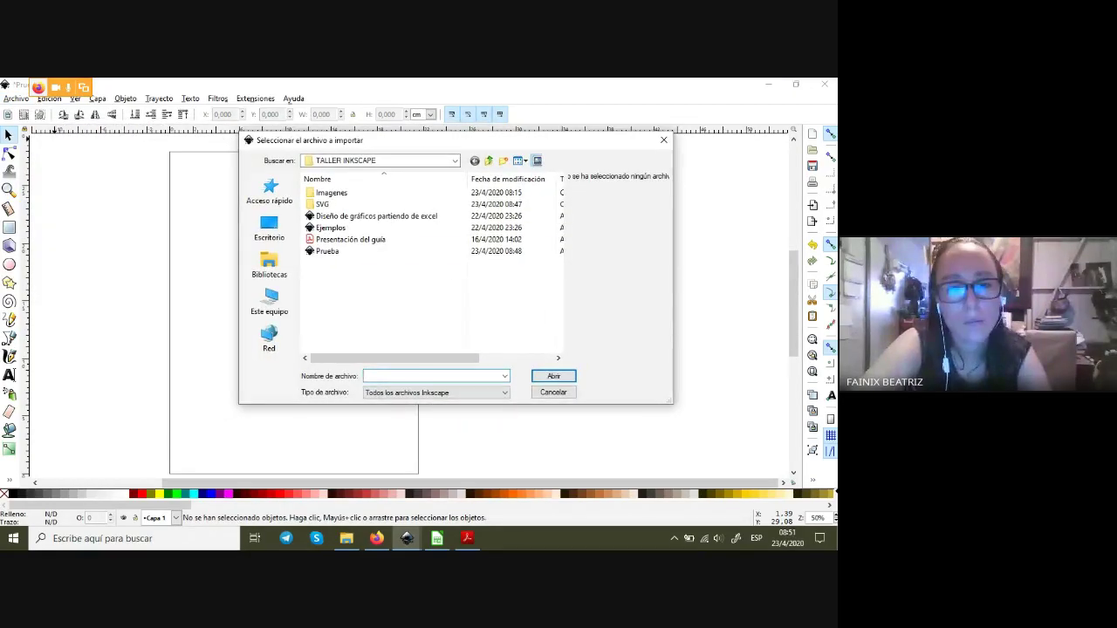
- Preview the chart files in the SVG folder, then import Grafico 1 onto the canvas
double_click(322, 203)
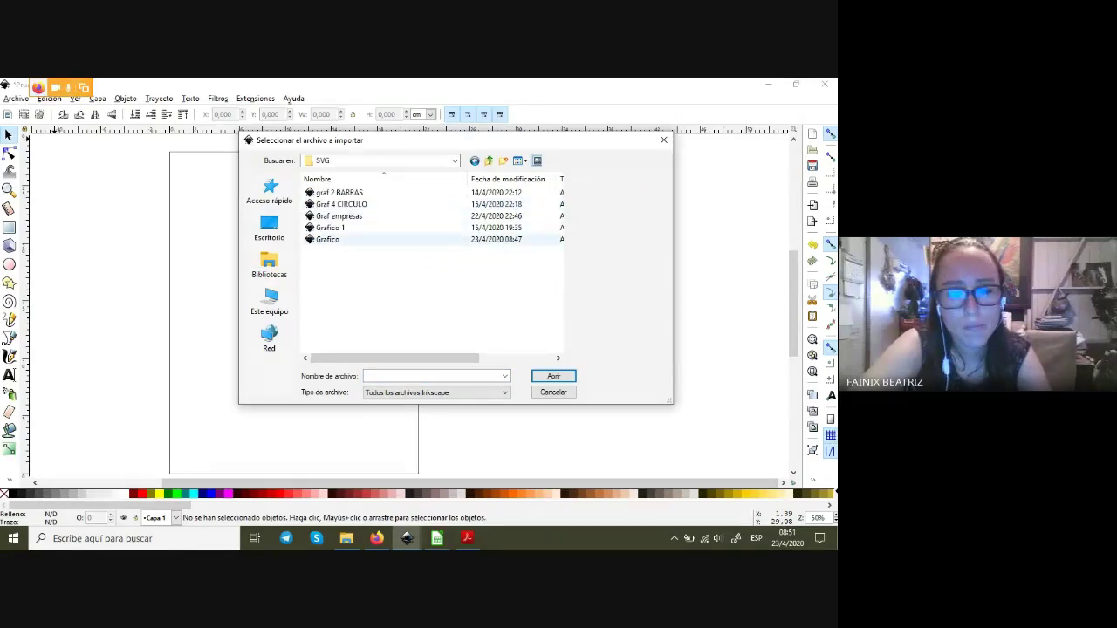
left_click(330, 228)
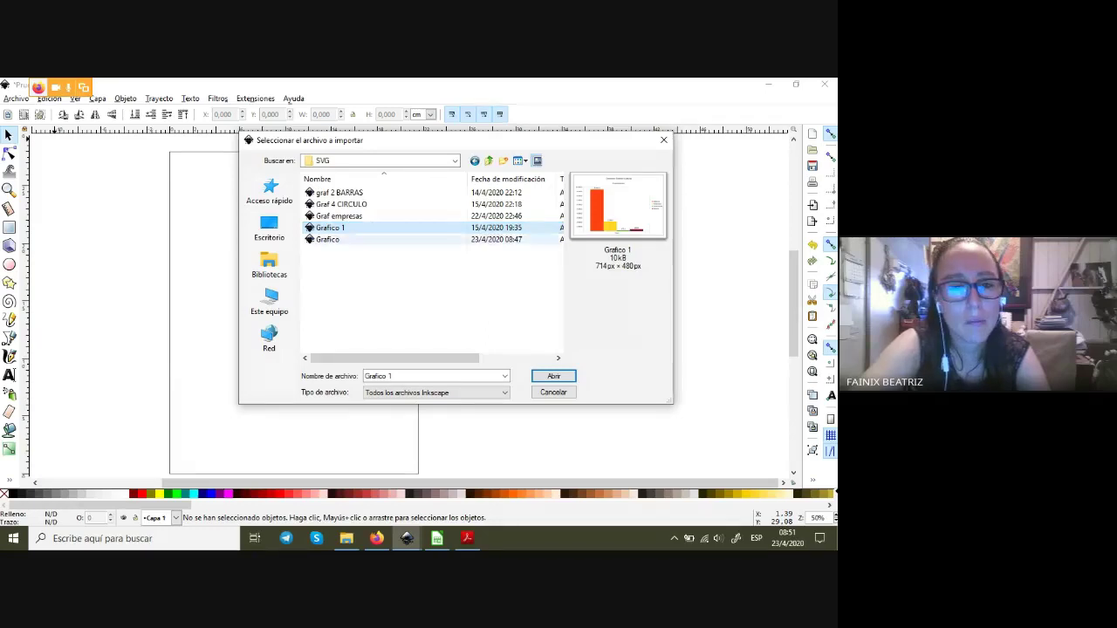
left_click(338, 216)
left_click(341, 204)
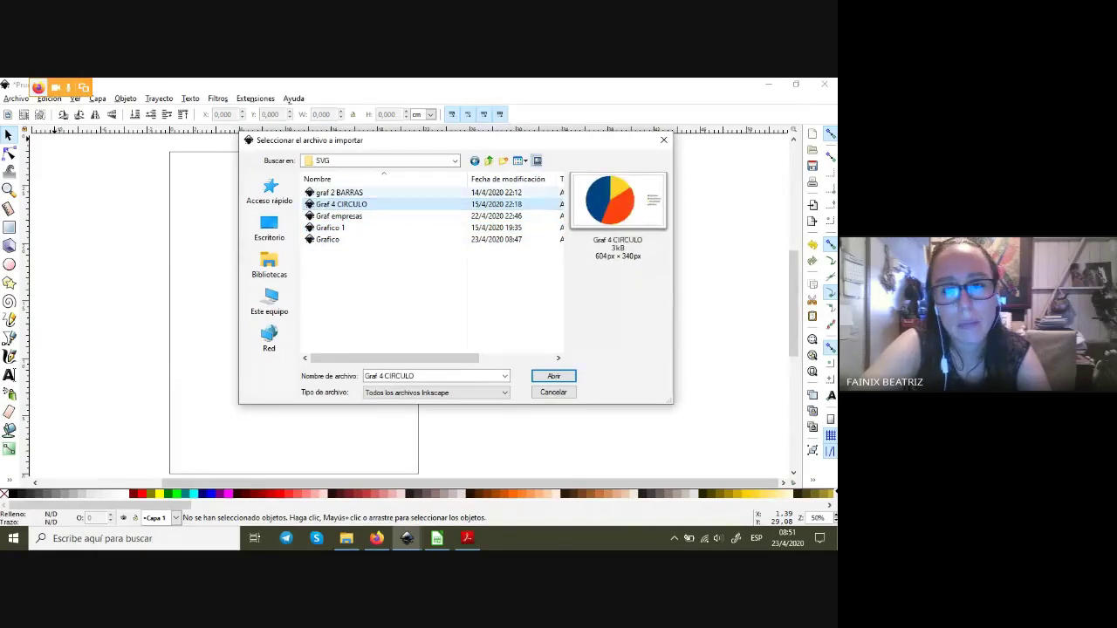
left_click(340, 192)
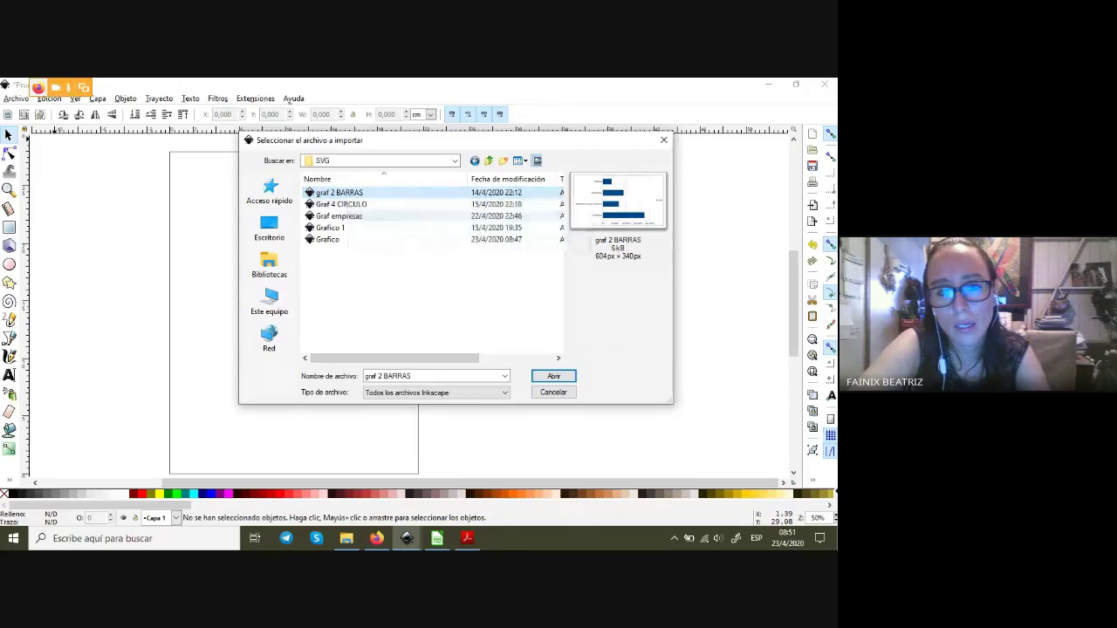
left_click(338, 215)
left_click(330, 227)
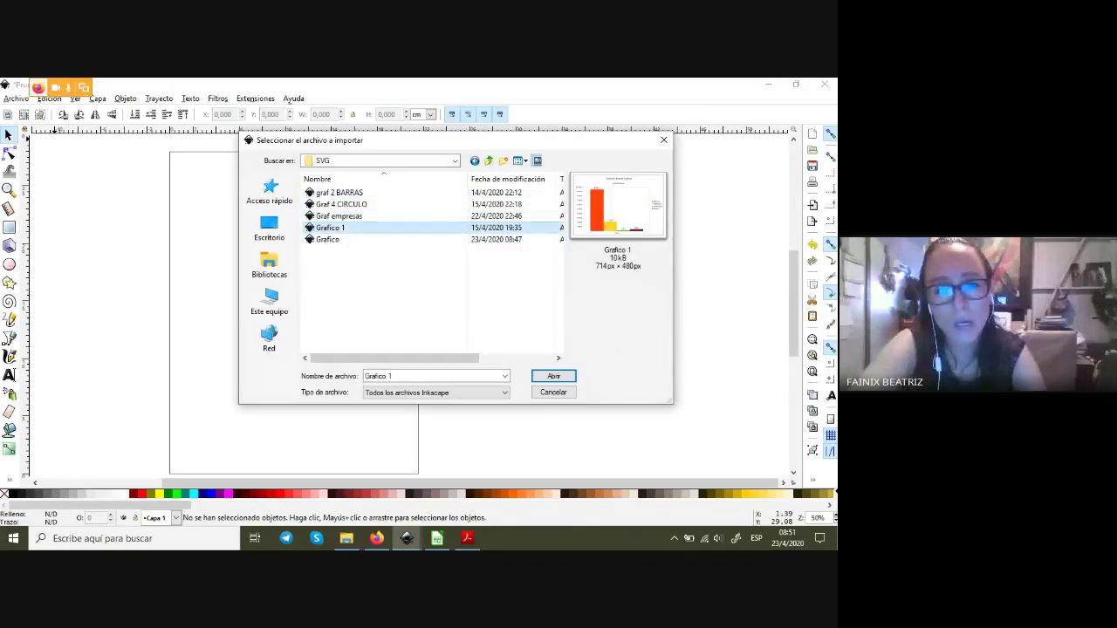
left_click(554, 376)
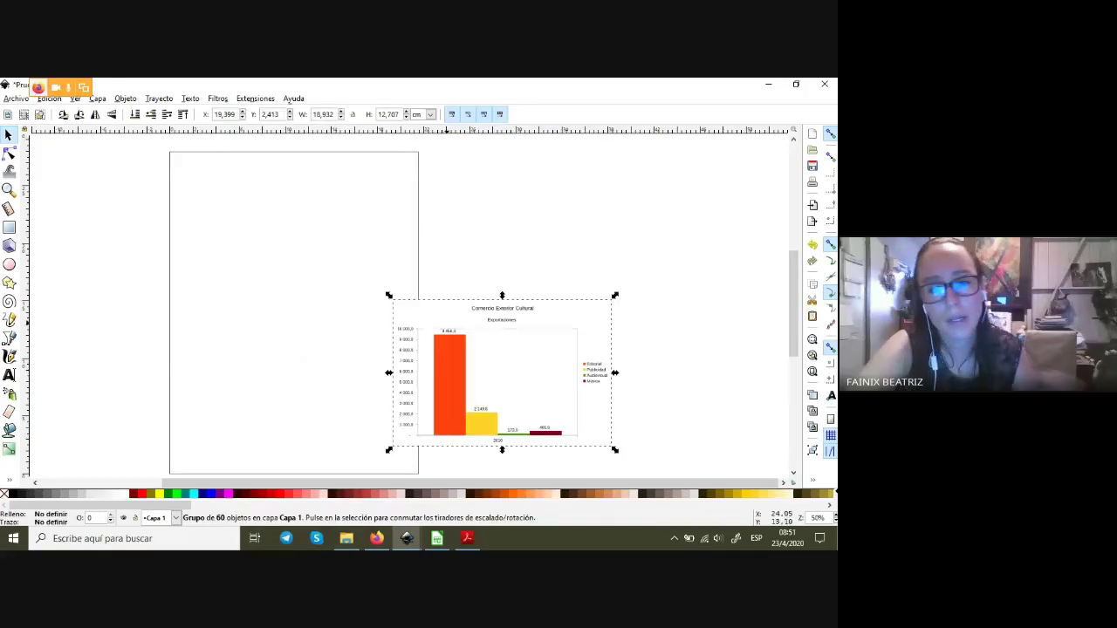
- Place the chart group at the page's top-left and zoom to fit it in the window
left_click_drag(502, 375, 299, 280)
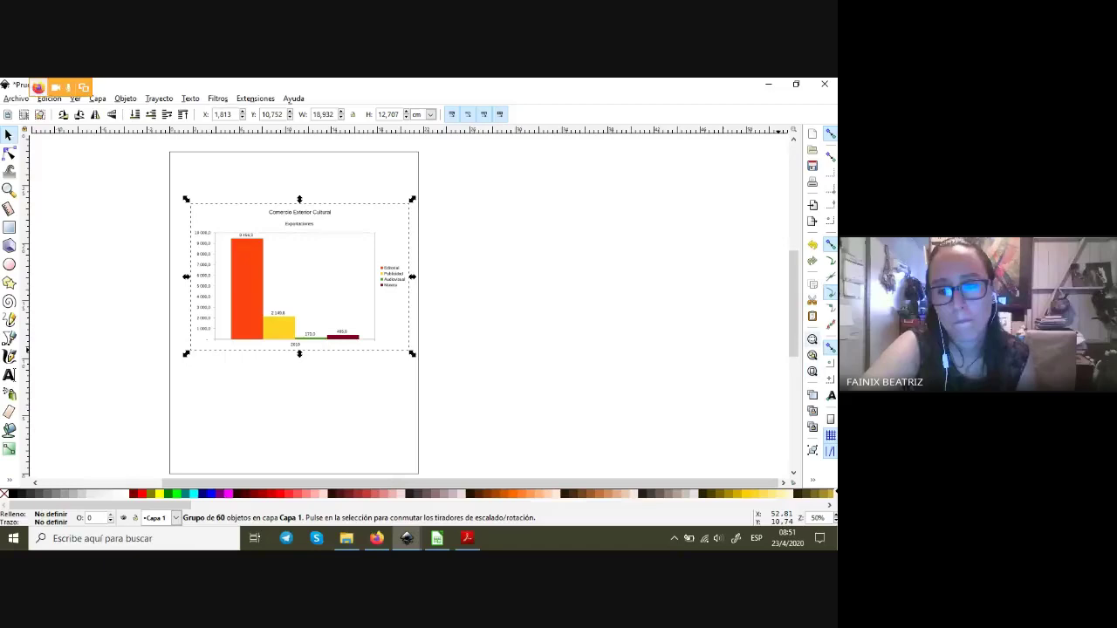
key("3")
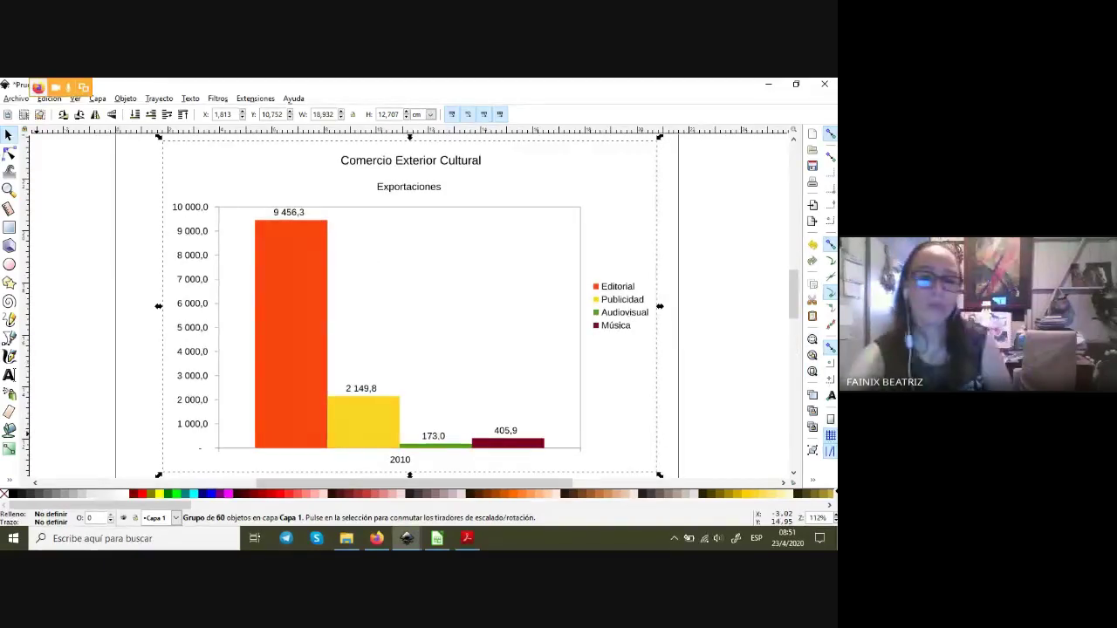
left_click_drag(291, 331, 300, 344)
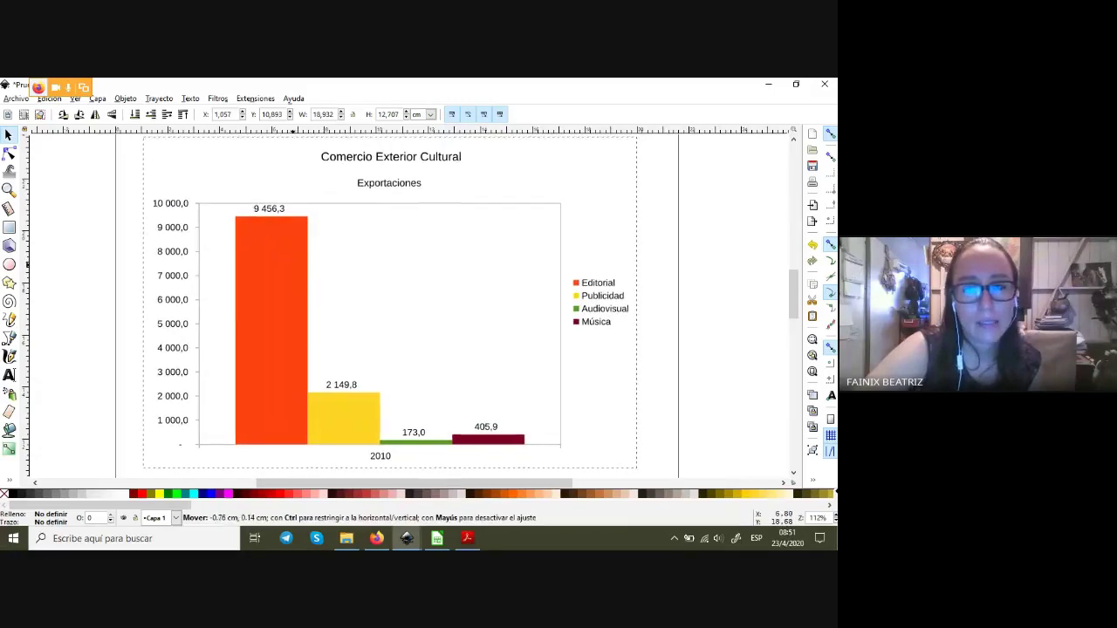
left_click_drag(299, 344, 273, 332)
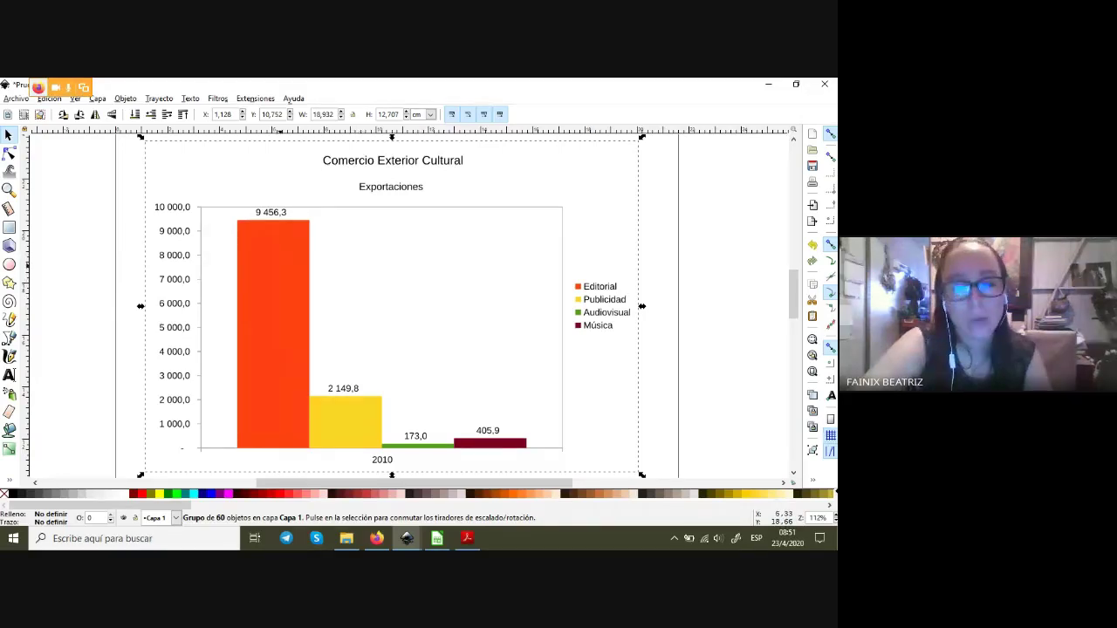
- Test-move the orange Editorial bar, put it back, and select the whole chart
left_click(302, 261, "ctrl")
left_click_drag(302, 261, 281, 262)
mouse_move(288, 447)
left_mouse_down()
mouse_move(309, 447)
mouse_move(305, 437)
left_mouse_up()
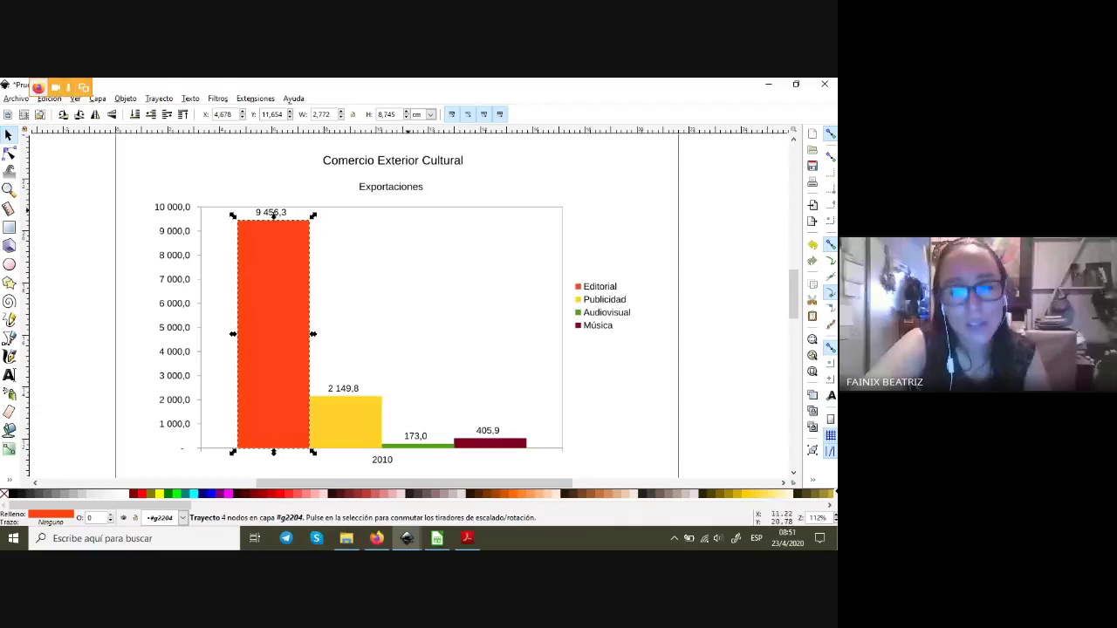
key("Escape")
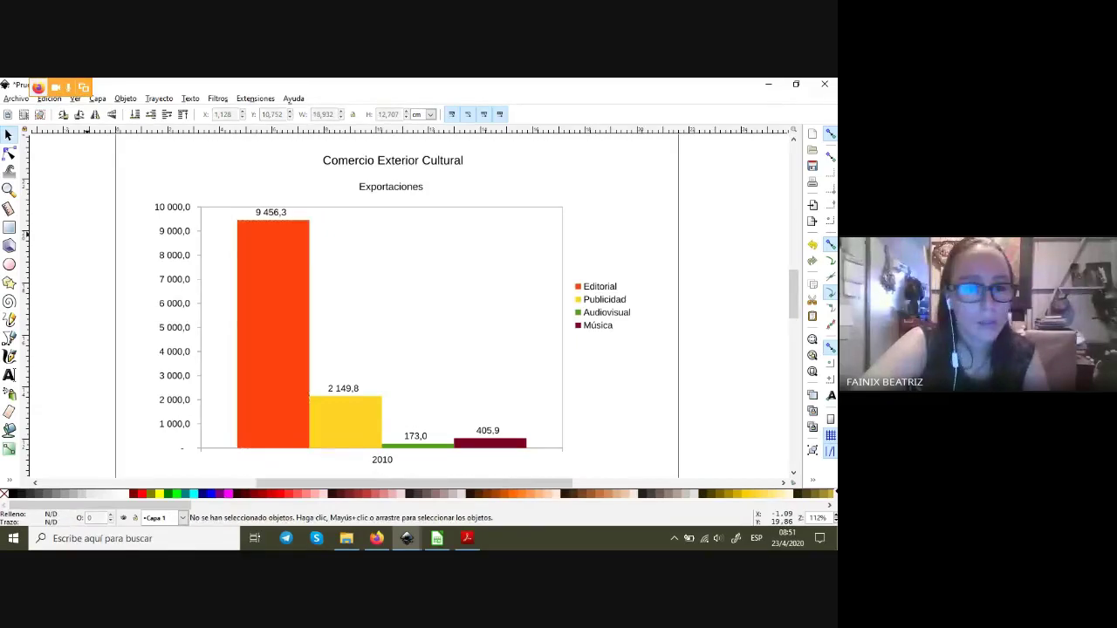
key("ctrl+a")
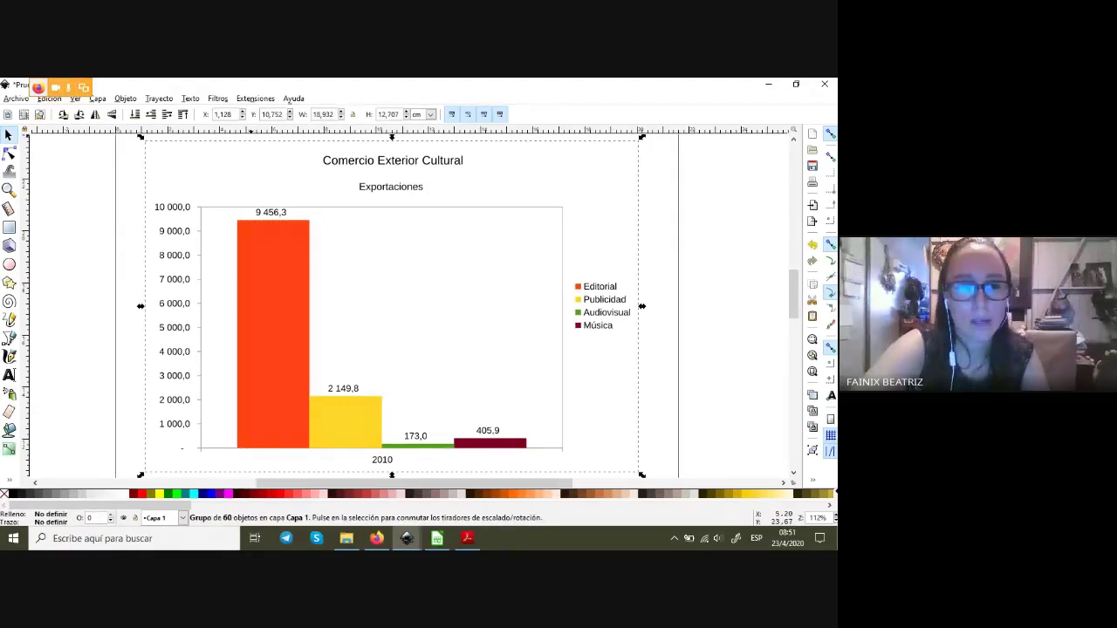
left_click(125, 98)
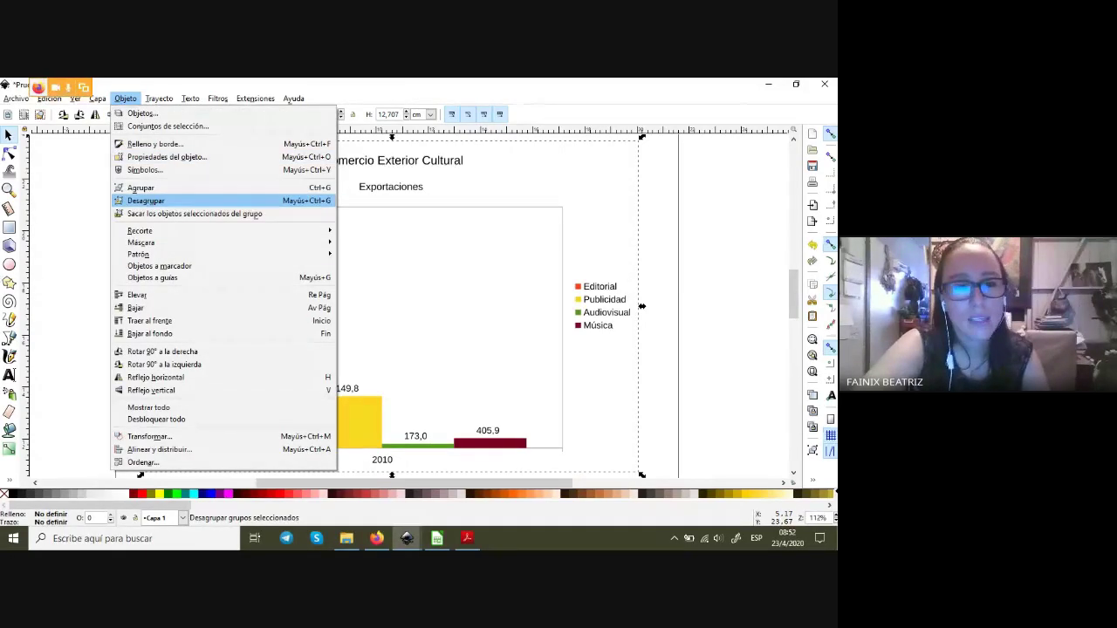
- Ungroup the chart and confirm the Editorial, Publicidad and Música bars select individually
left_click(145, 200)
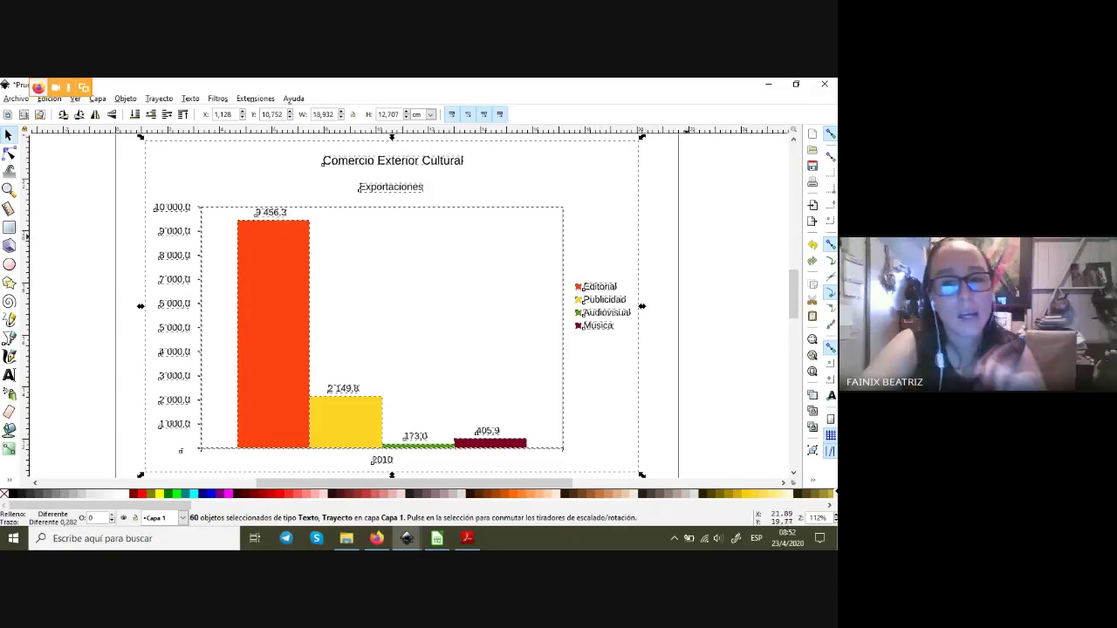
key("Escape")
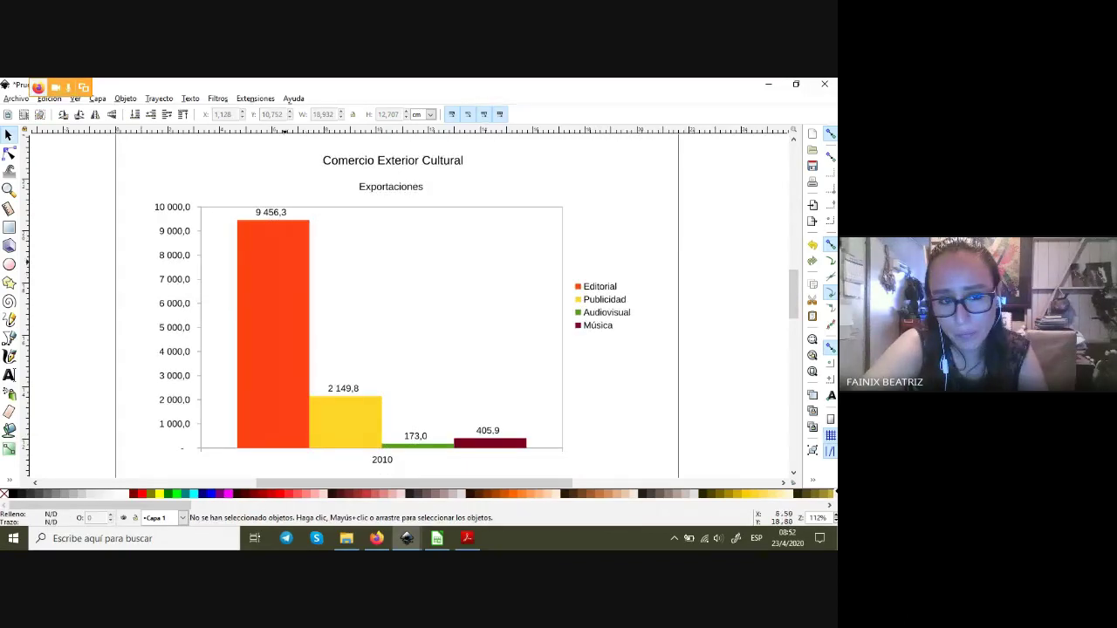
left_click(272, 392)
left_click(346, 419)
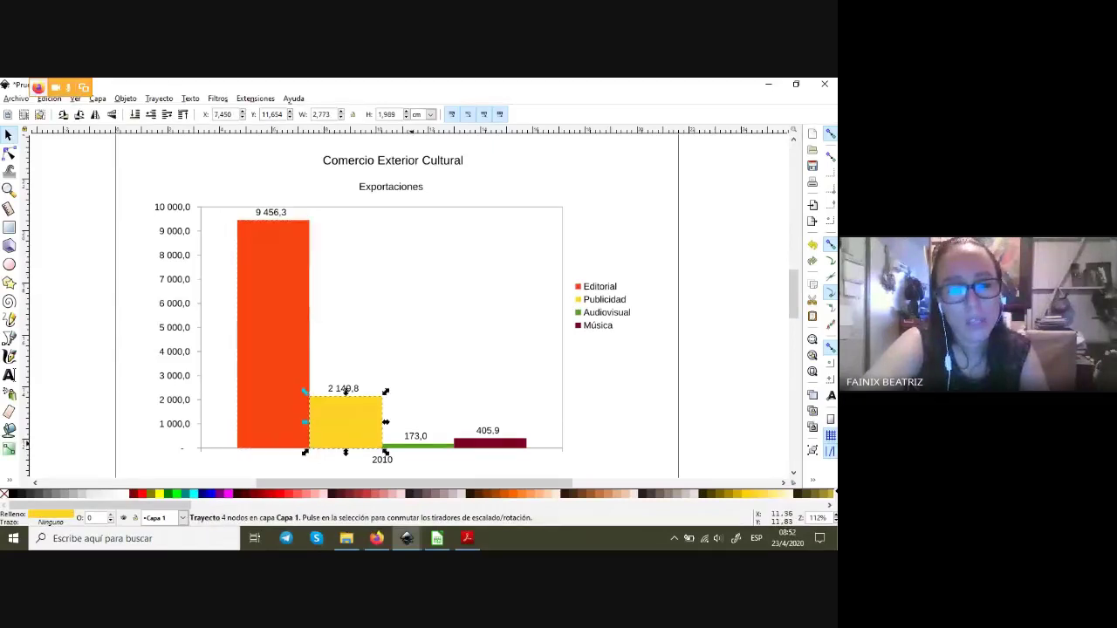
left_click(480, 441)
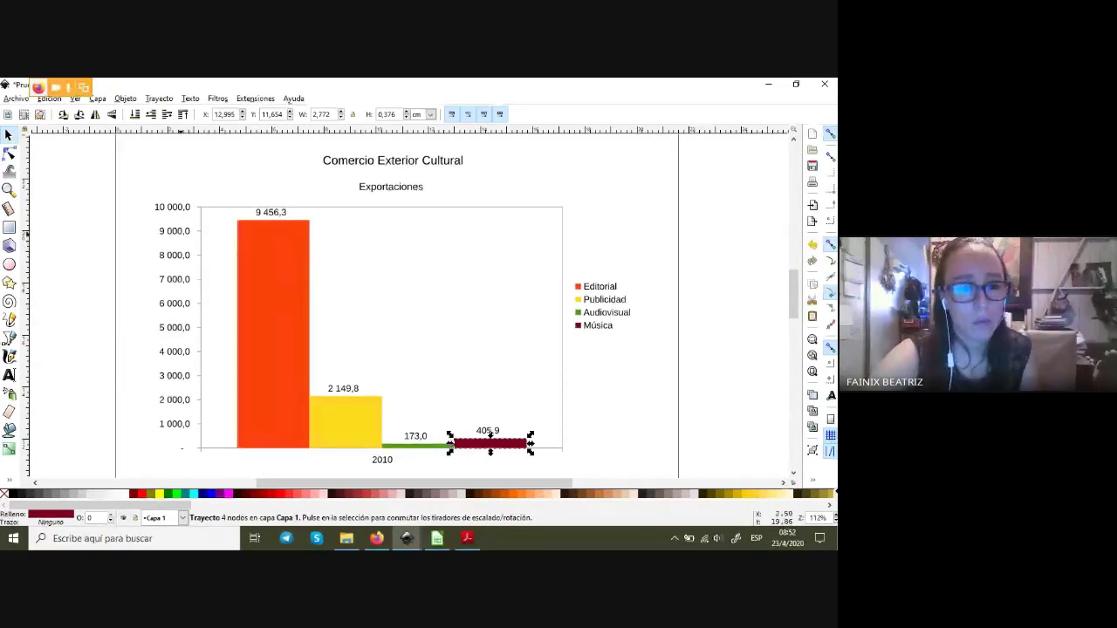
- Delete the vertical-axis value labels, the axis line and the plot-area border
left_click(141, 164)
left_click(172, 207)
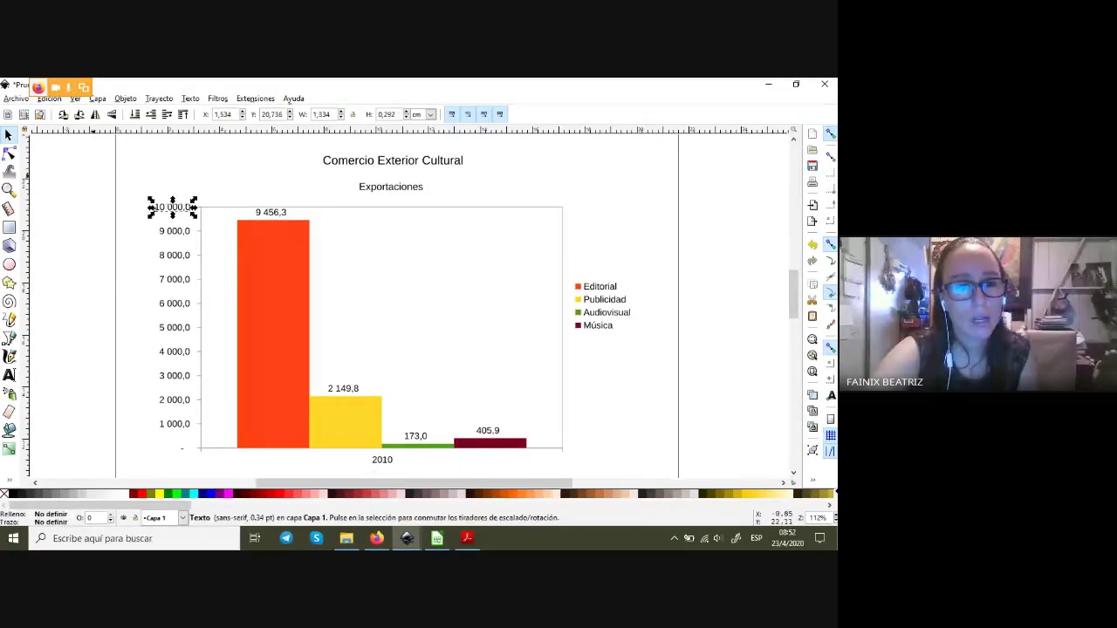
mouse_move(110, 169)
left_mouse_down()
mouse_move(202, 466)
mouse_move(219, 458)
left_mouse_up()
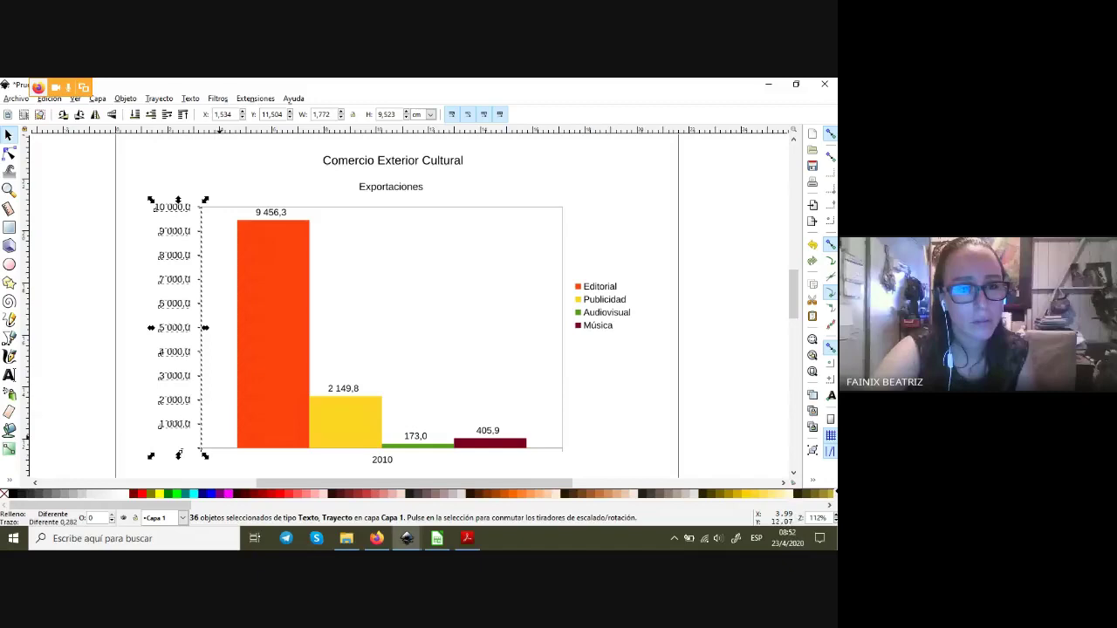
key("Delete")
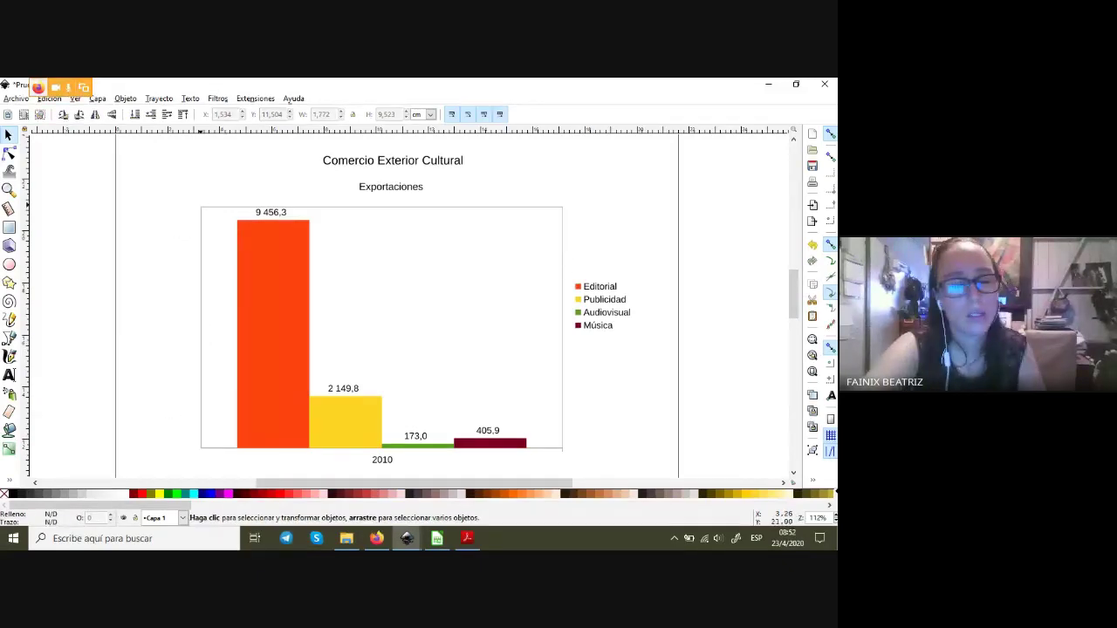
left_click(215, 207)
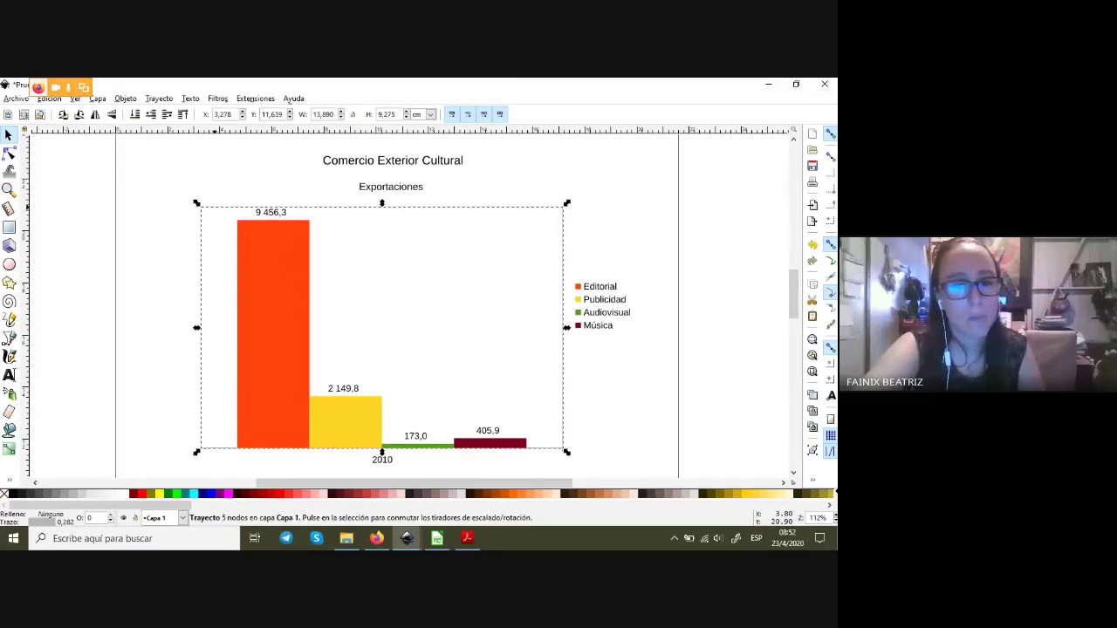
key("Delete")
- Shift the orange Editorial bar left to X 2,418 cm, away from the yellow bar
left_click(215, 207)
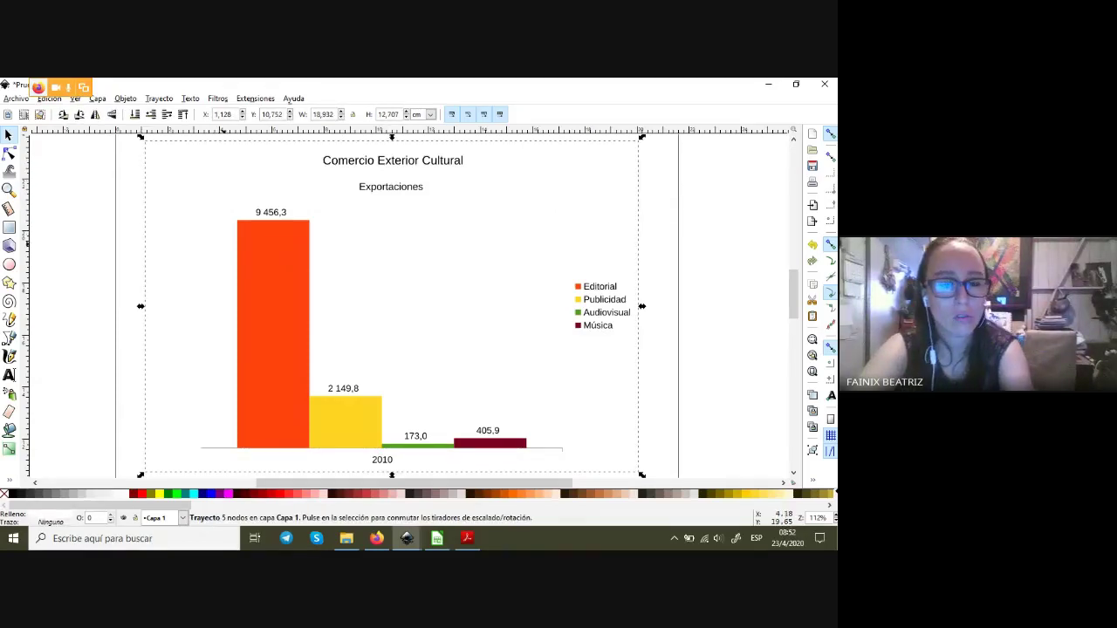
left_click(222, 240)
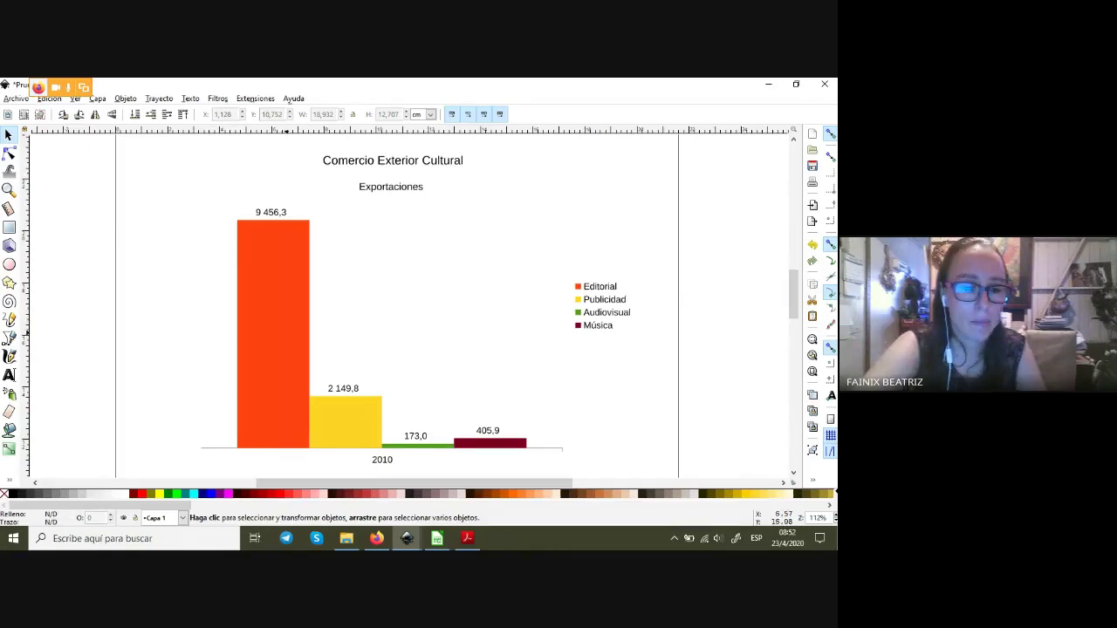
mouse_move(279, 333)
left_mouse_down()
mouse_move(238, 333)
mouse_move(215, 348)
left_mouse_up()
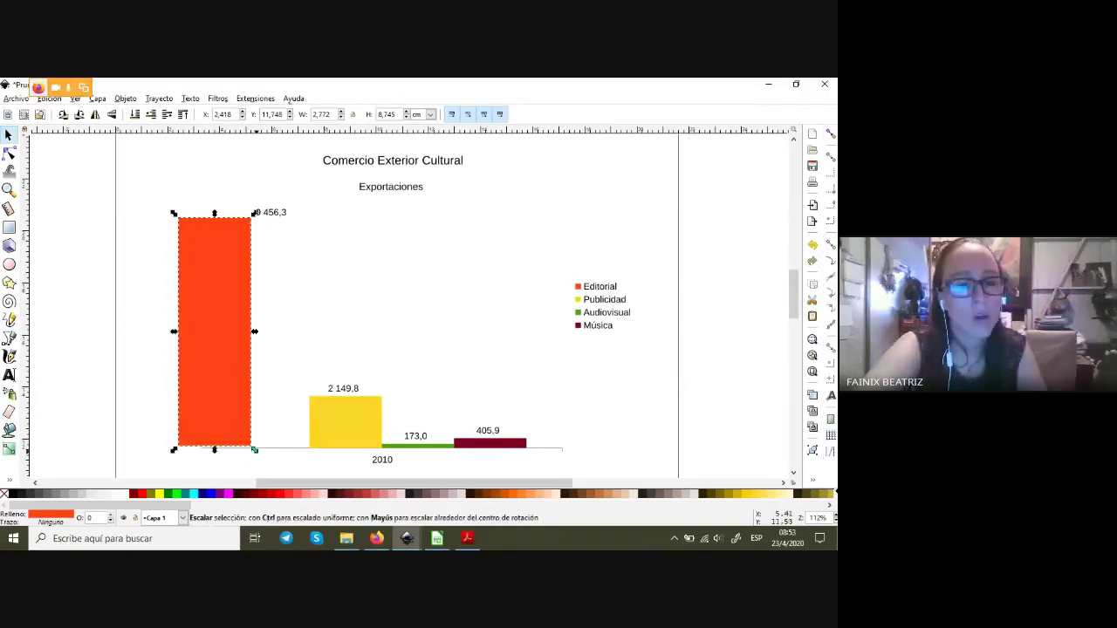
- Shorten the Editorial bar, try red and brown fills, keep orange, and nudge it right
mouse_move(254, 449)
left_mouse_down()
mouse_move(255, 409)
mouse_move(250, 443)
left_mouse_up()
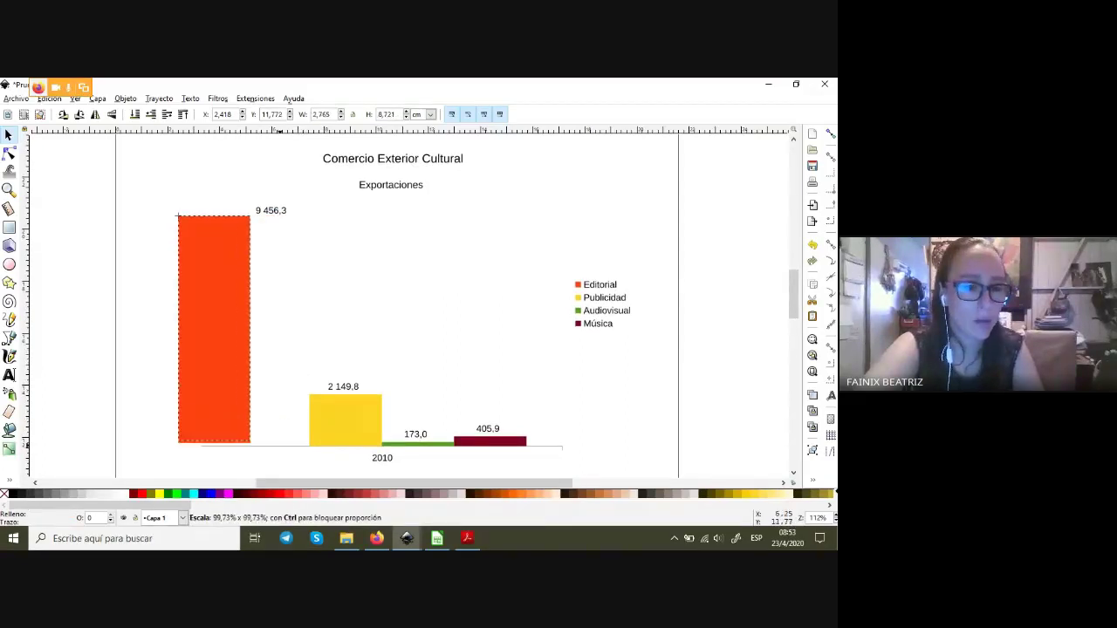
left_click_drag(250, 443, 247, 434)
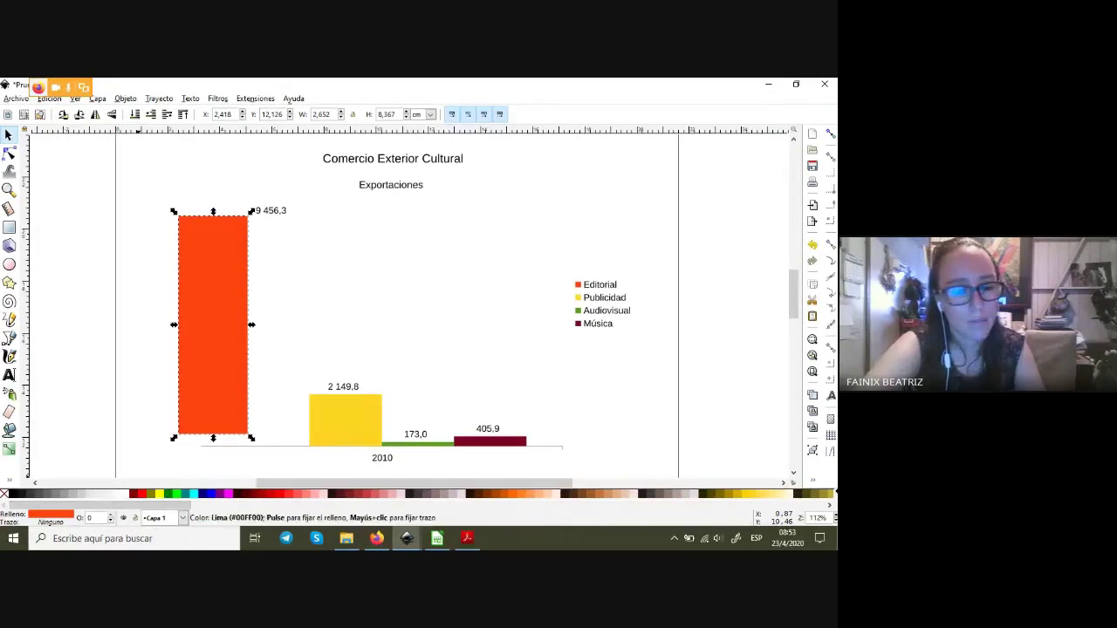
left_click(262, 494)
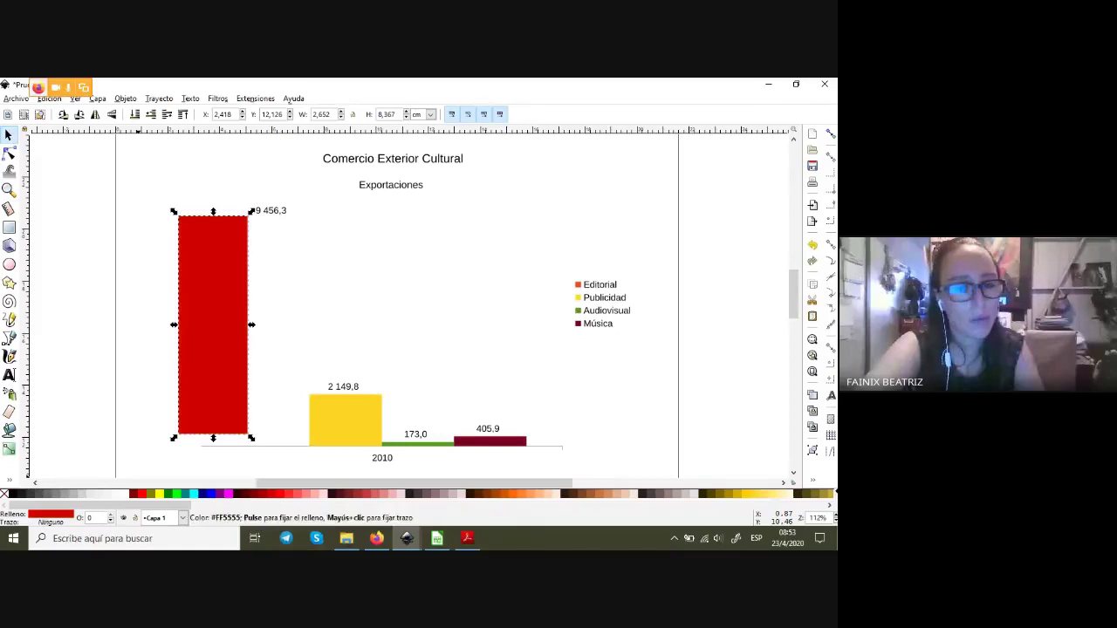
left_click(484, 494)
left_click(485, 494)
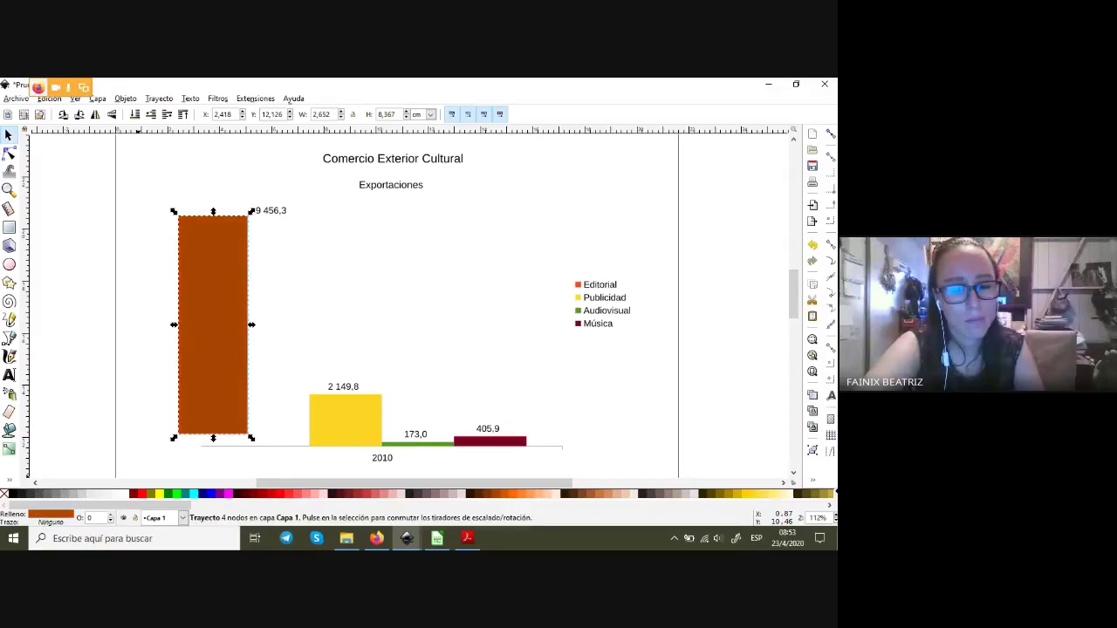
left_click(262, 494)
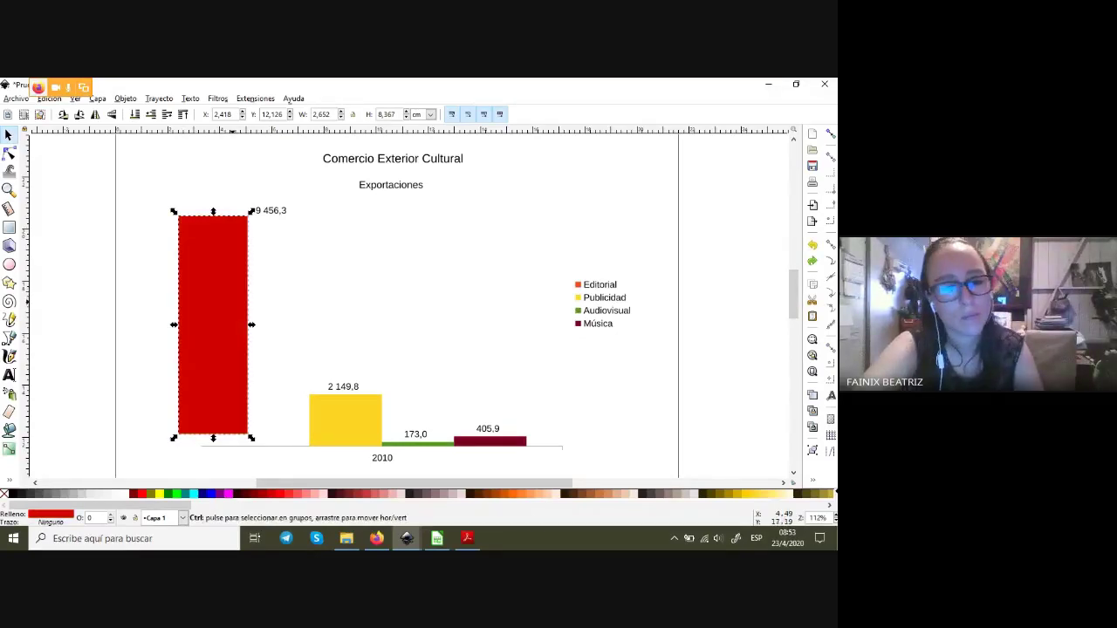
left_click(454, 494)
left_click_drag(213, 324, 240, 330)
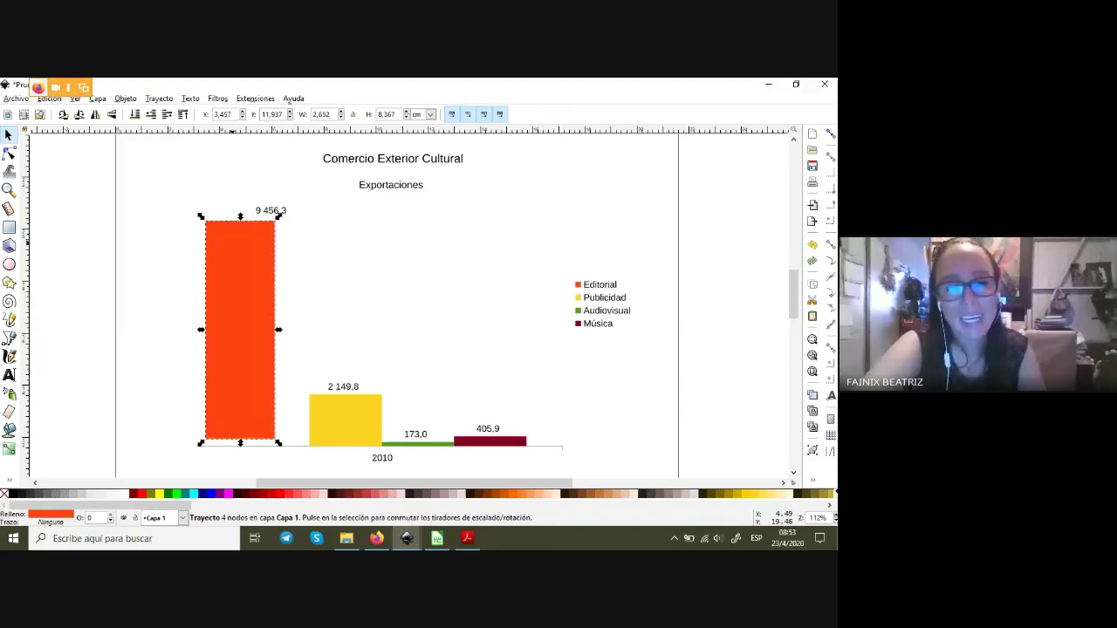
key("n")
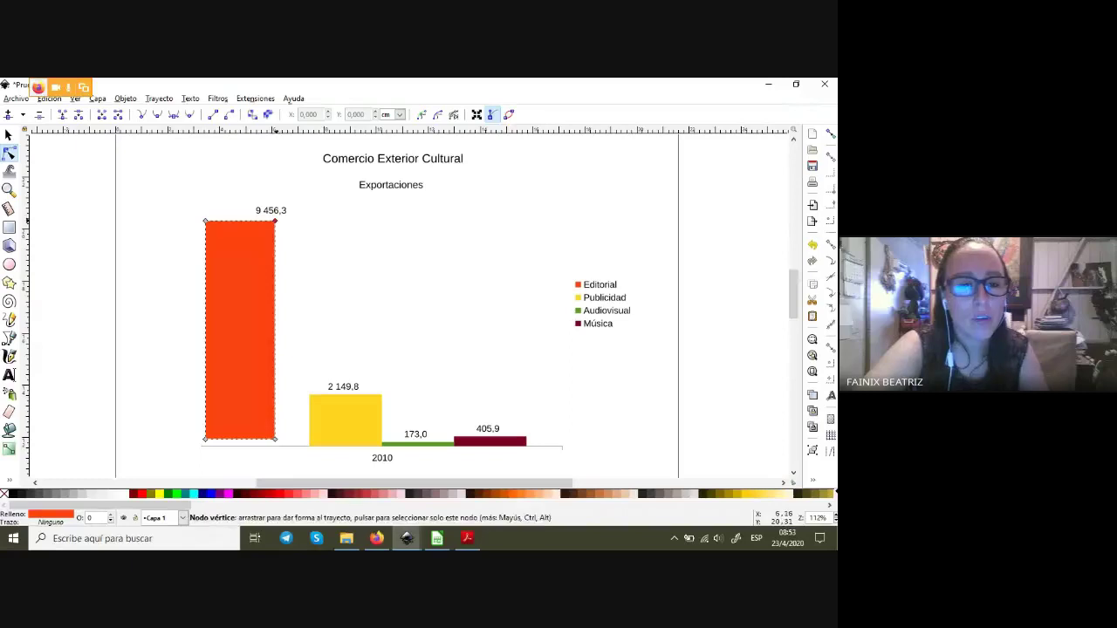
mouse_move(275, 220)
left_mouse_down()
mouse_move(237, 271)
mouse_move(249, 277)
left_mouse_up()
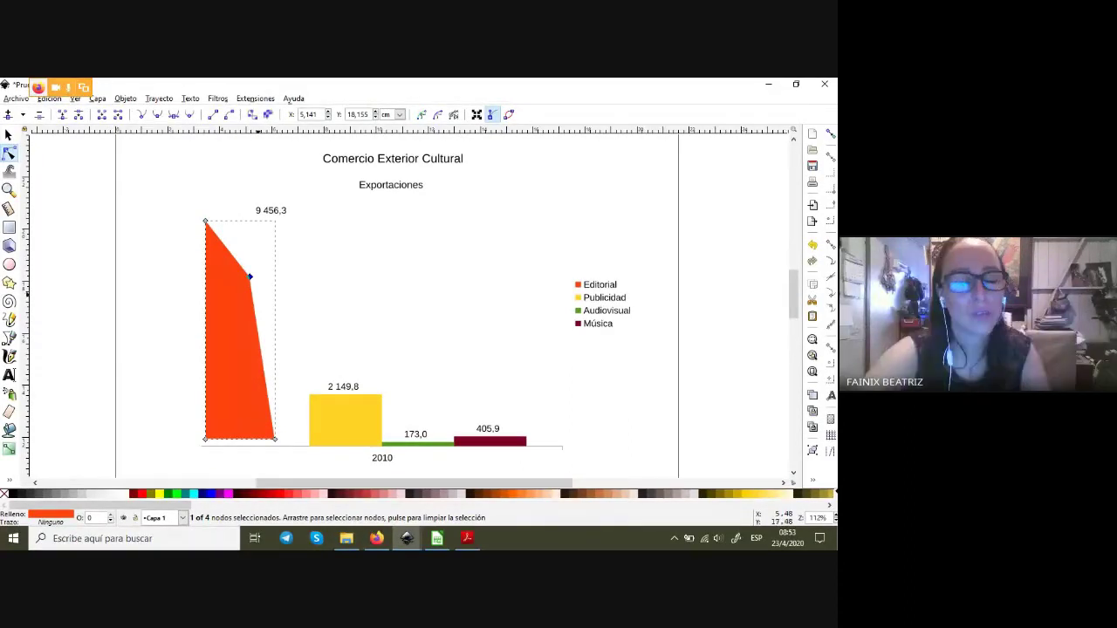
key("ctrl+z")
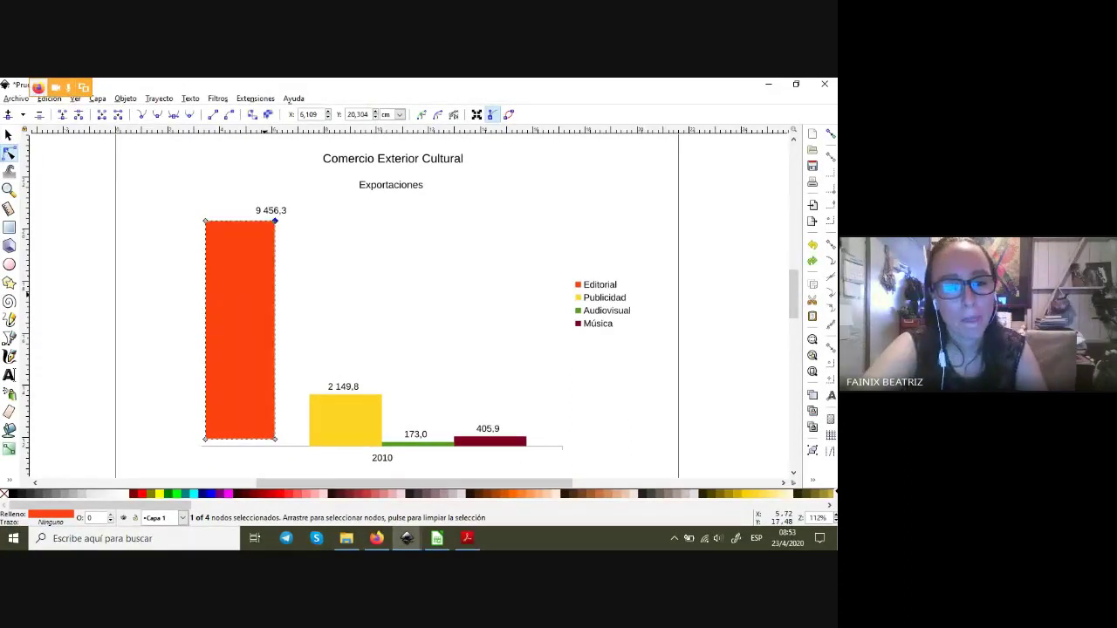
key("s")
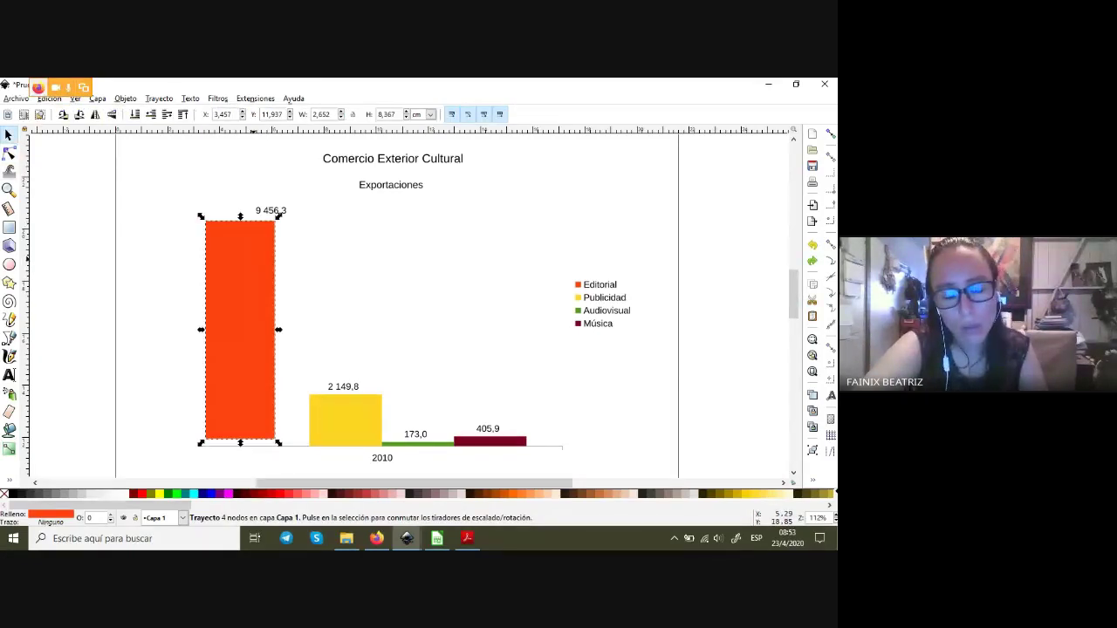
- Move the orange bar left, scale it to 8,202 cm tall, and undo rotate/skew trials
left_click_drag(262, 405, 248, 410)
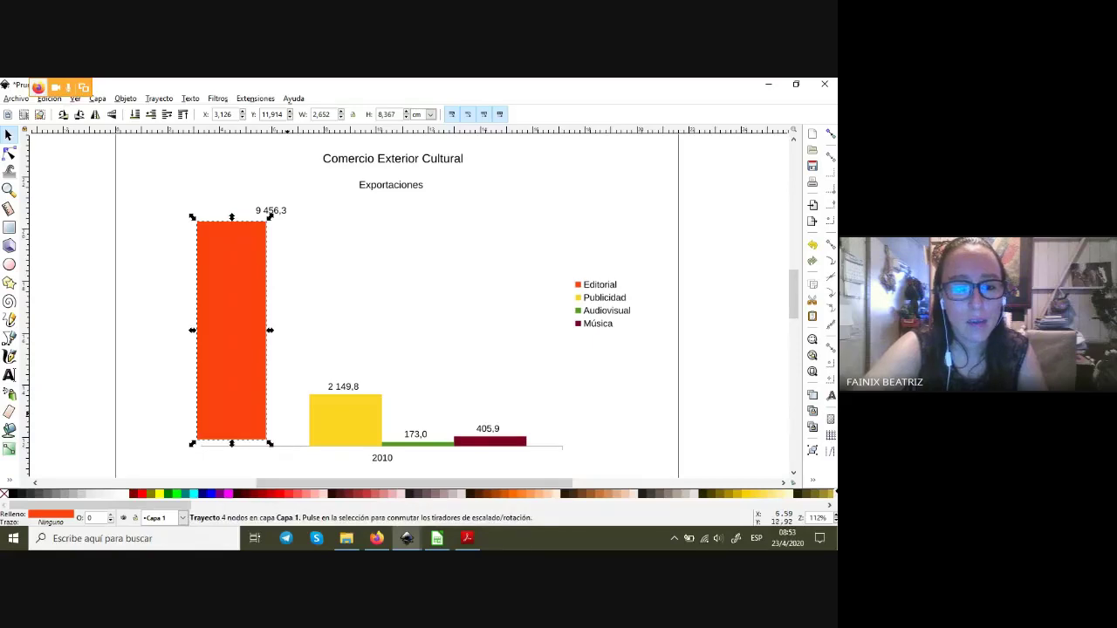
left_click_drag(270, 444, 266, 438)
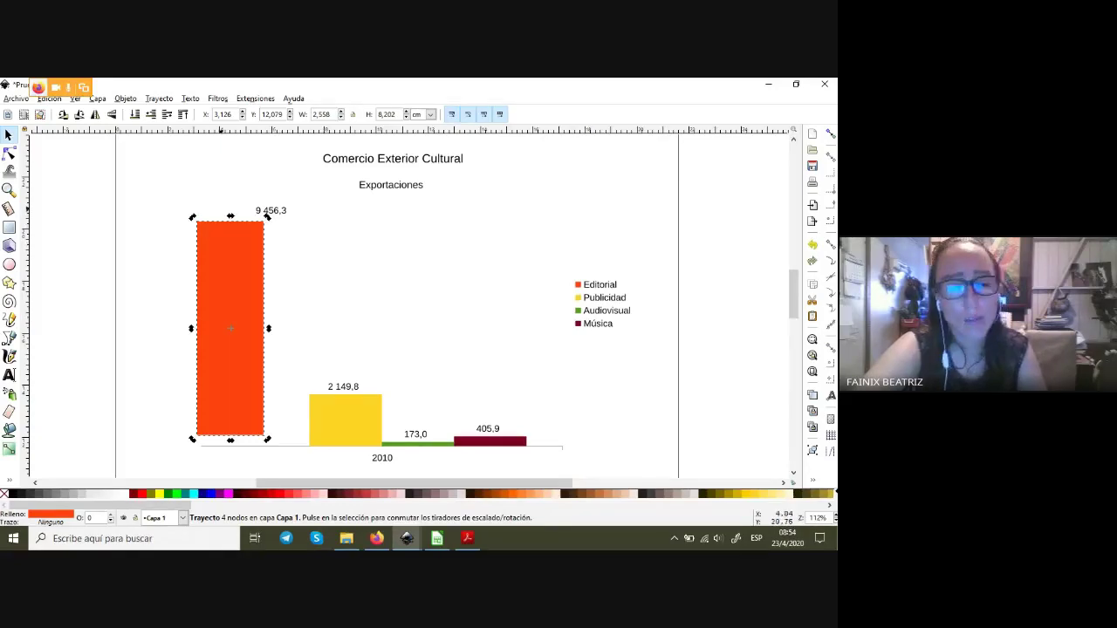
left_click_drag(267, 216, 251, 214)
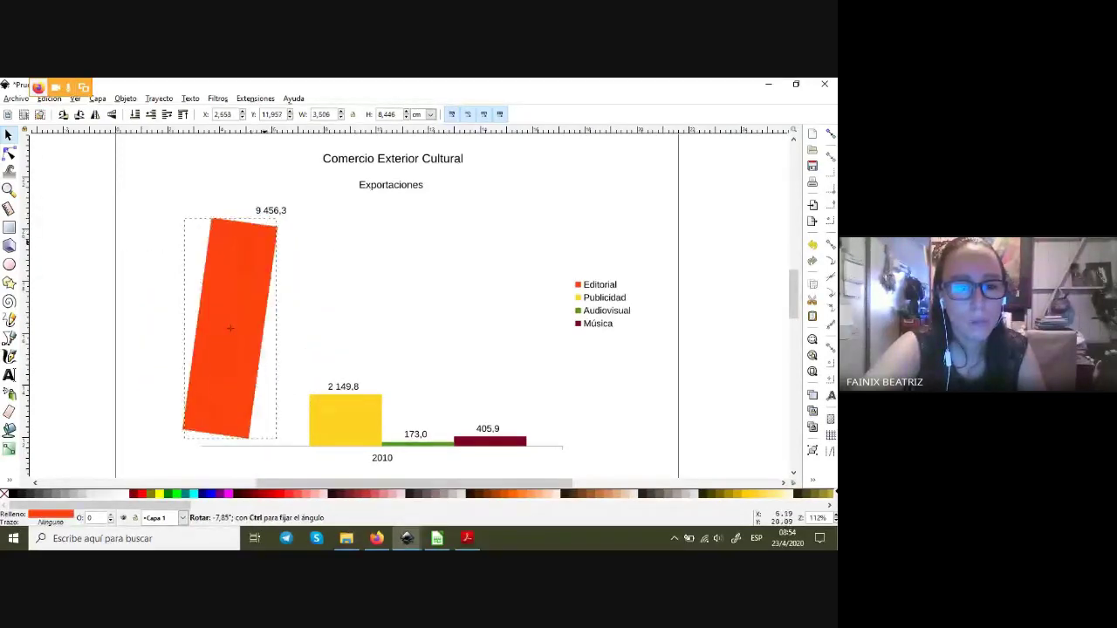
left_click_drag(251, 214, 259, 215)
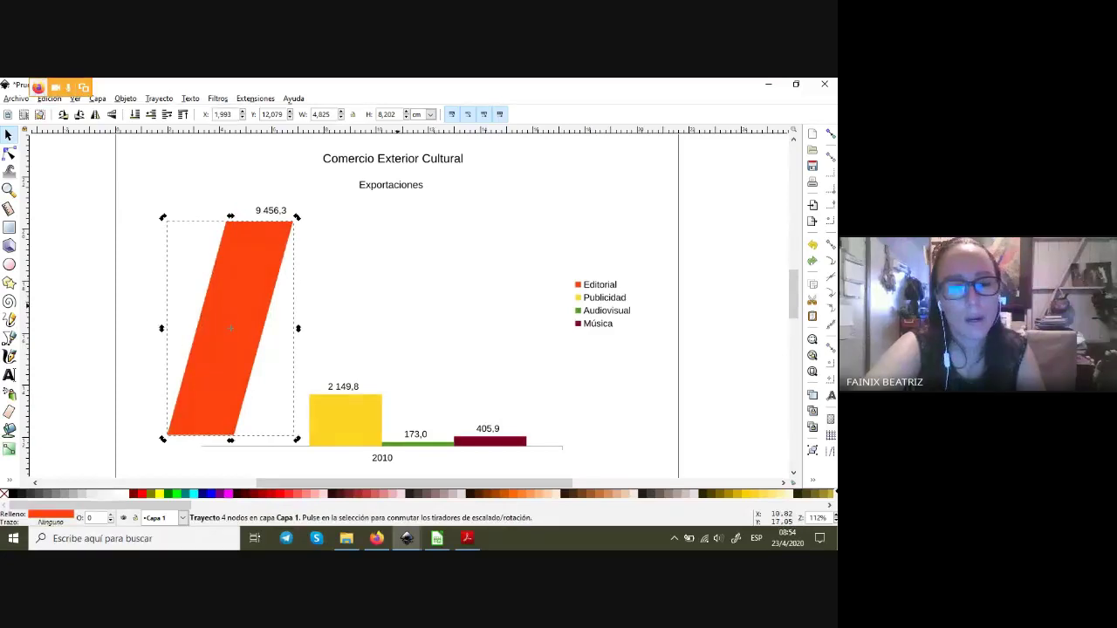
left_click_drag(230, 216, 204, 216)
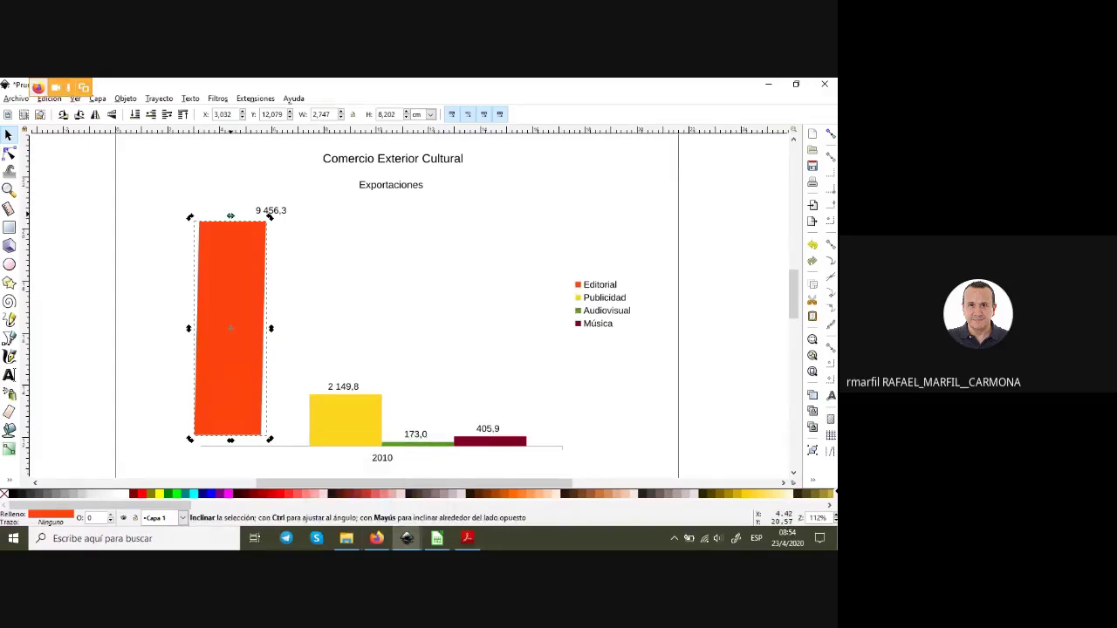
left_click_drag(230, 216, 229, 215)
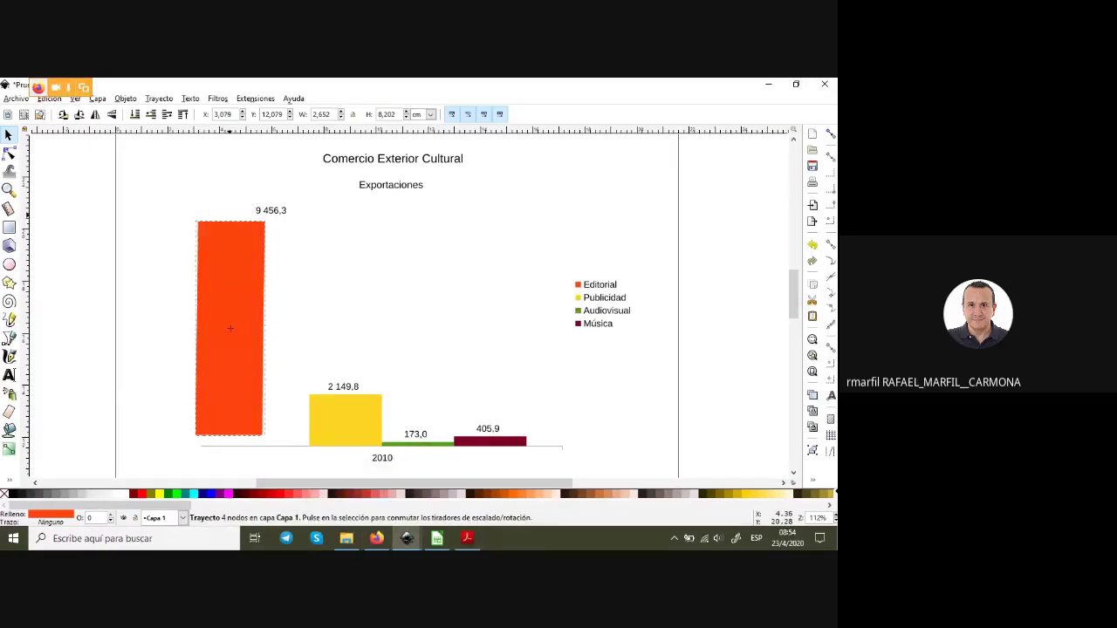
left_click_drag(229, 216, 225, 215)
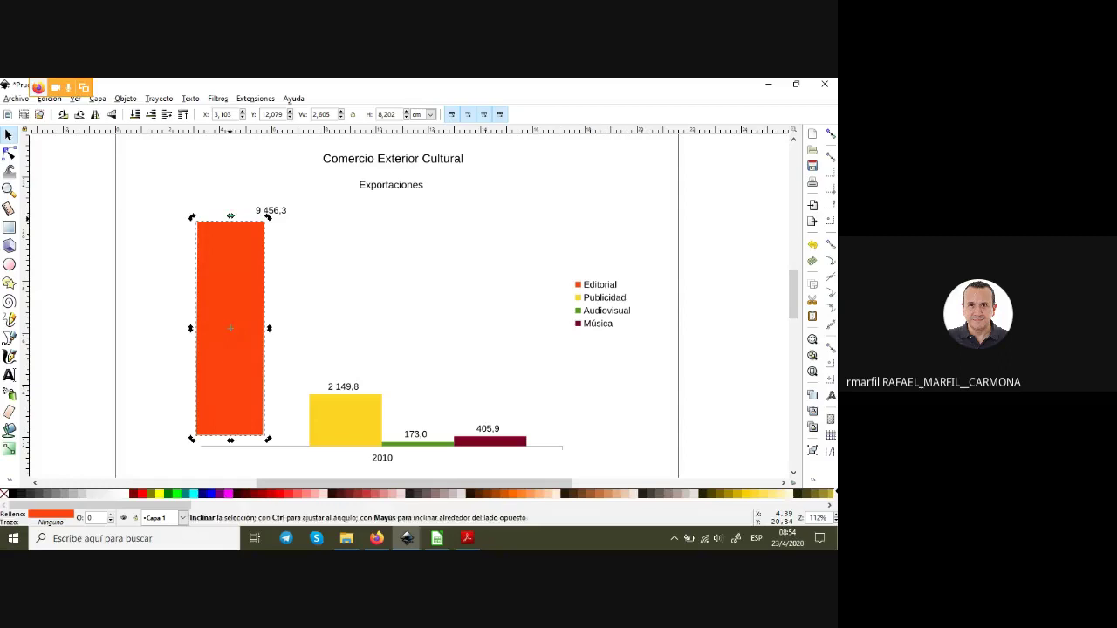
- Glance at the Google Meet options and chat messages, then return to the Inkscape drawing
key("alt+Tab")
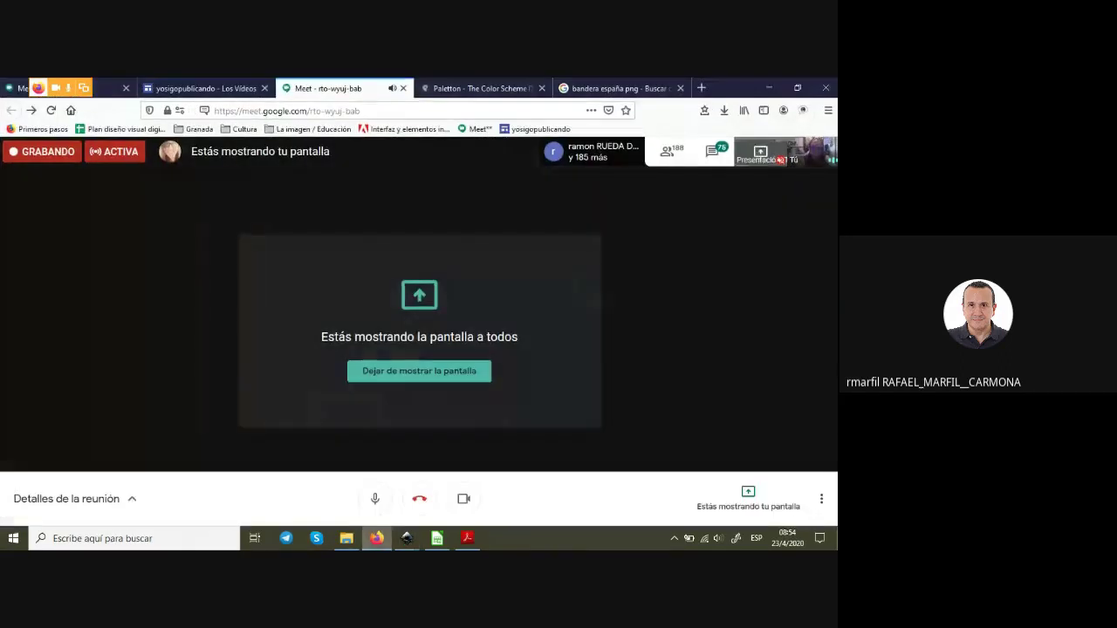
left_click(822, 498)
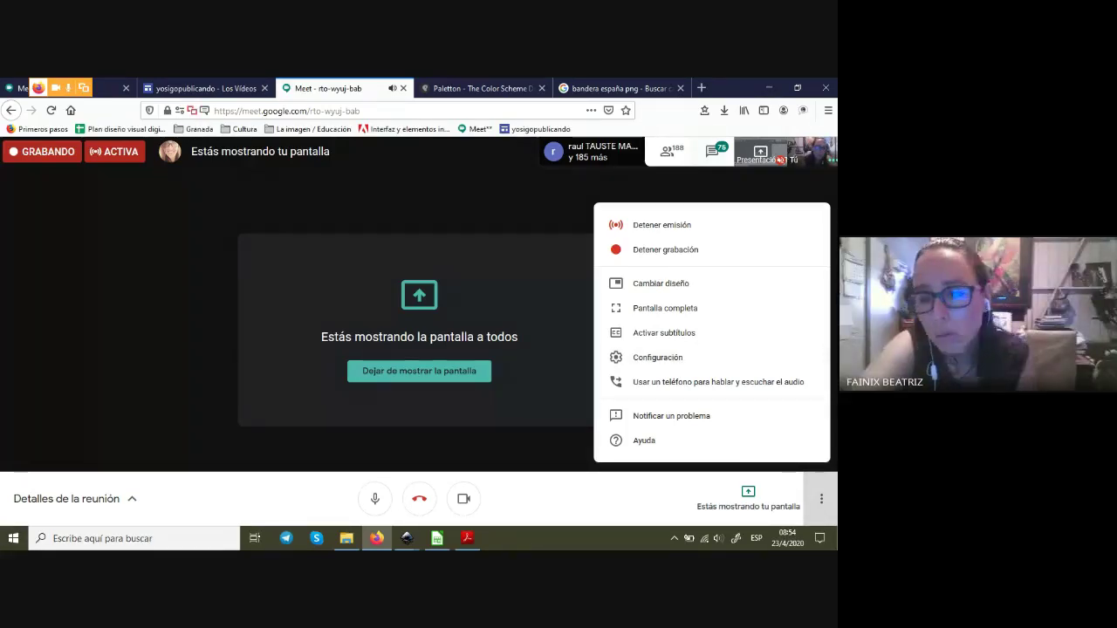
key("Escape")
left_click(711, 151)
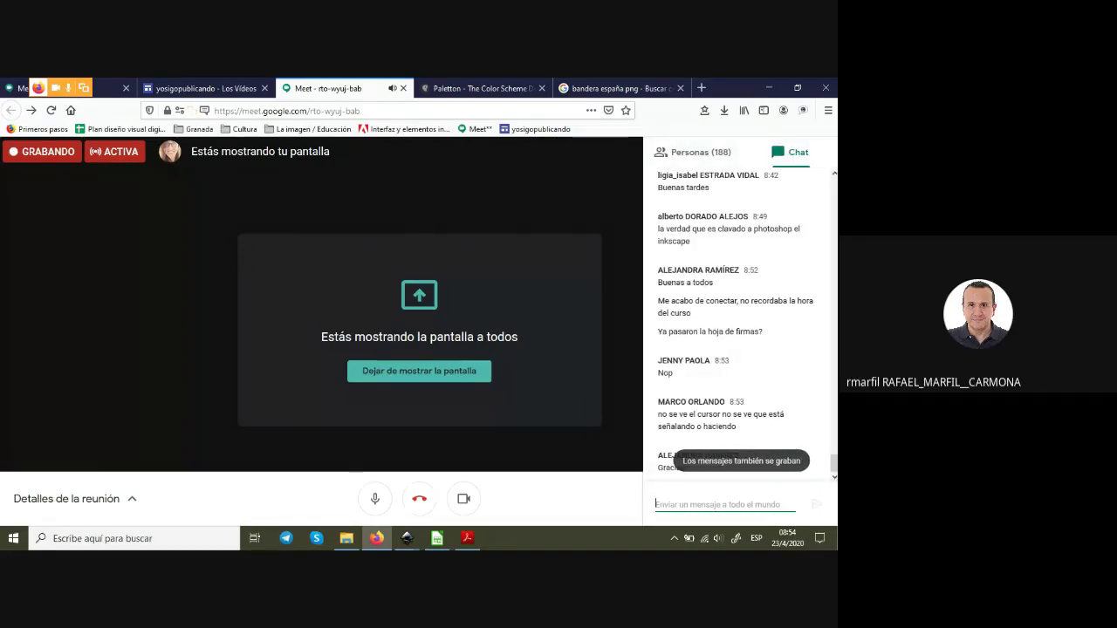
scroll(737, 323, "up", 2)
scroll(737, 323, "down", 2)
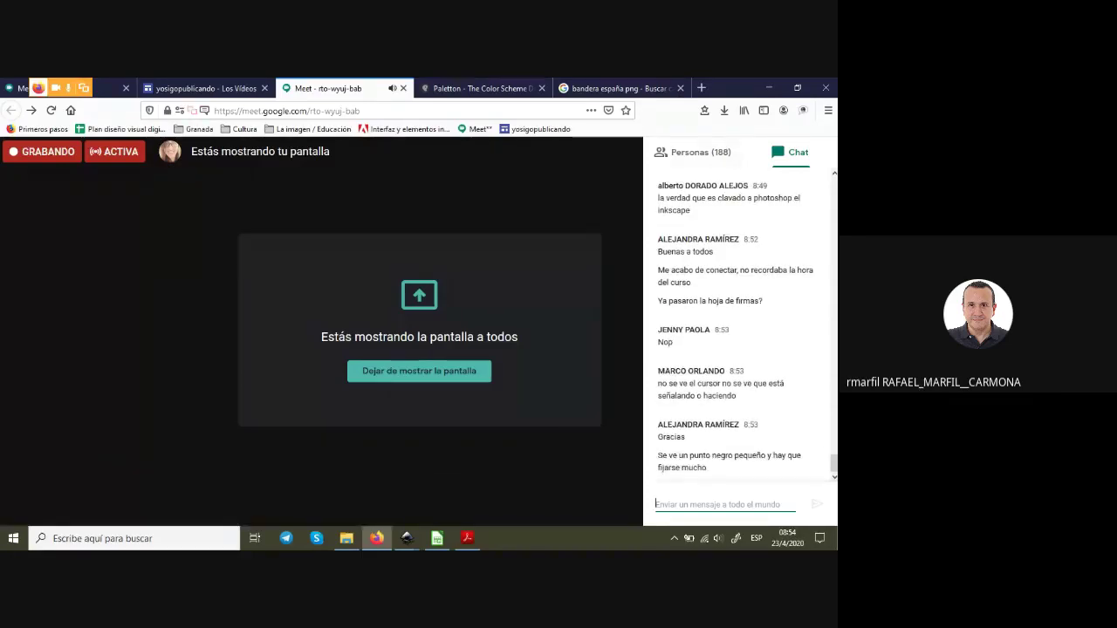
left_click(790, 152)
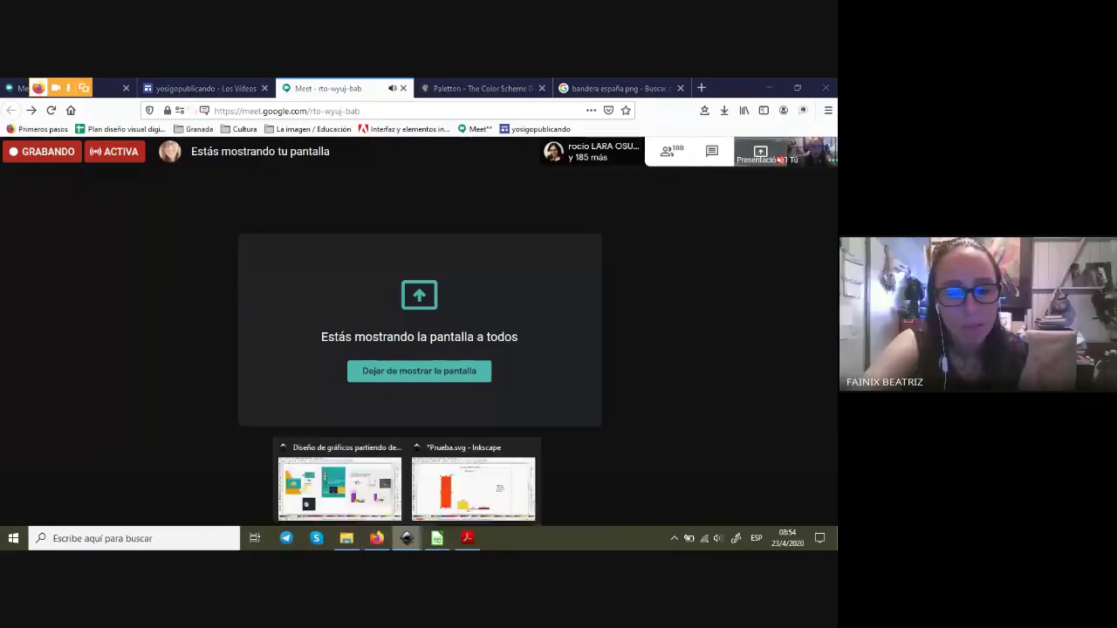
left_click(473, 487)
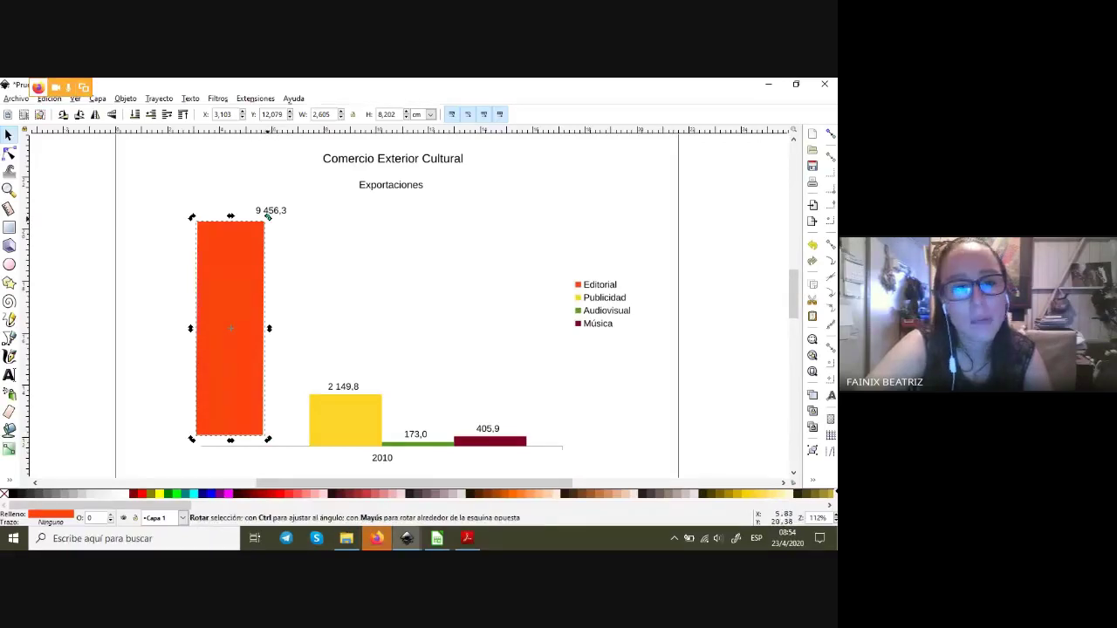
- Undo a skew trial on the orange Editorial bar and move it slightly right
mouse_move(269, 328)
left_mouse_down()
mouse_move(270, 342)
mouse_move(273, 212)
left_mouse_up()
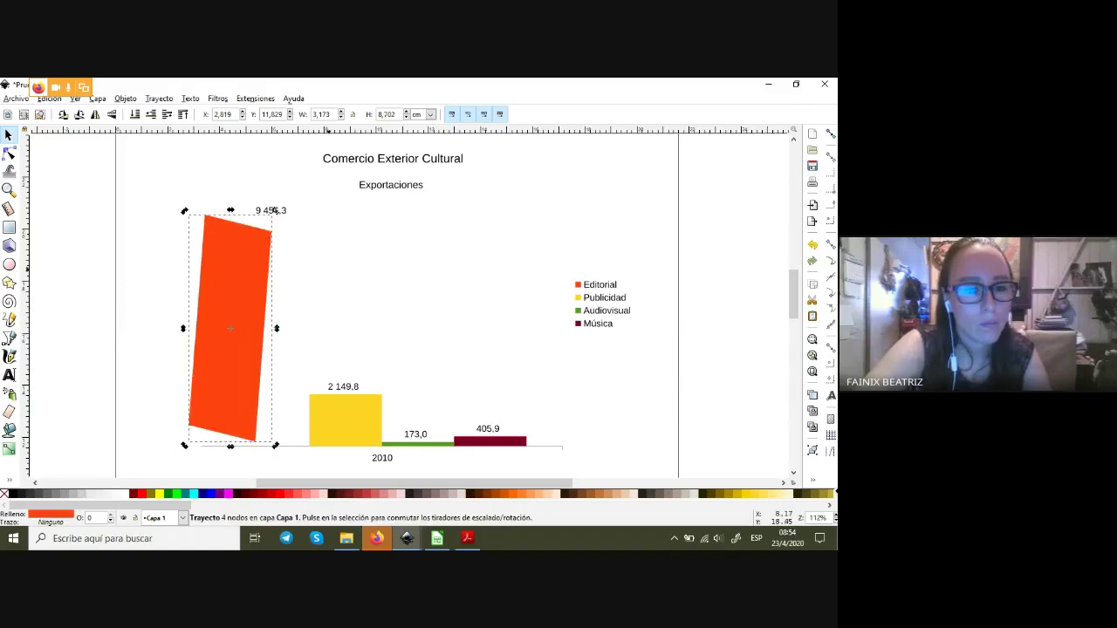
key("ctrl+z")
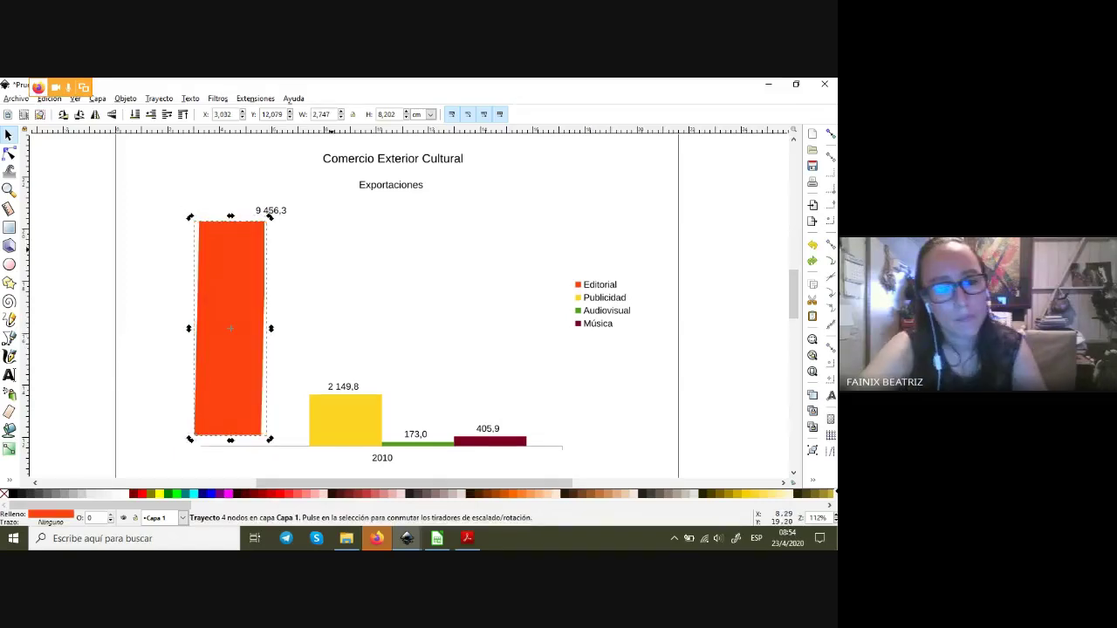
key("ctrl+z")
key("ctrl+z")
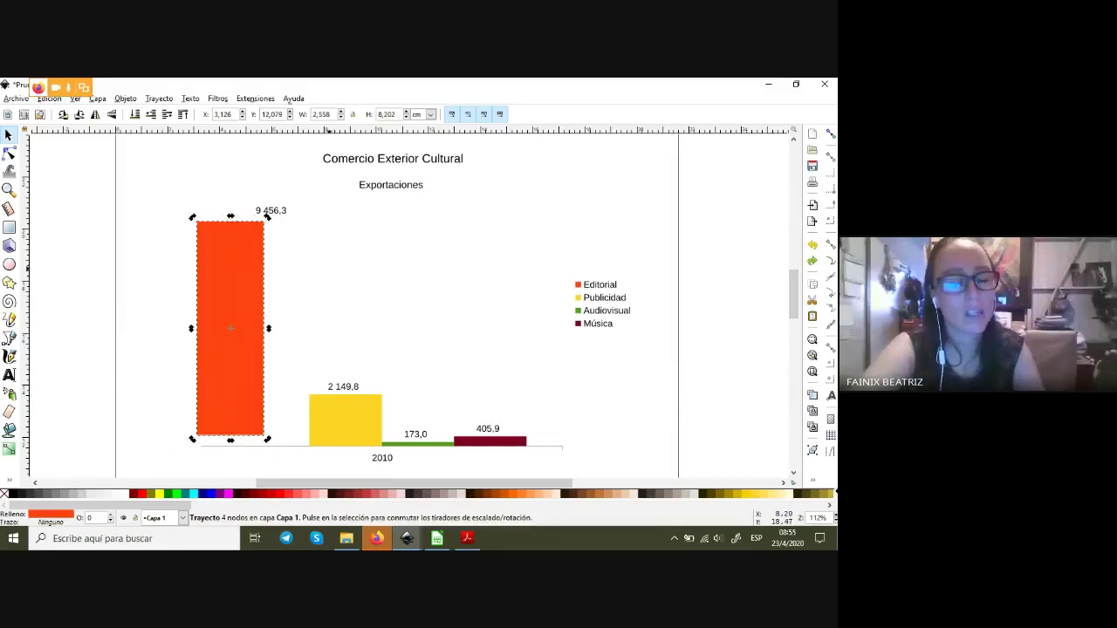
left_click_drag(230, 328, 257, 335)
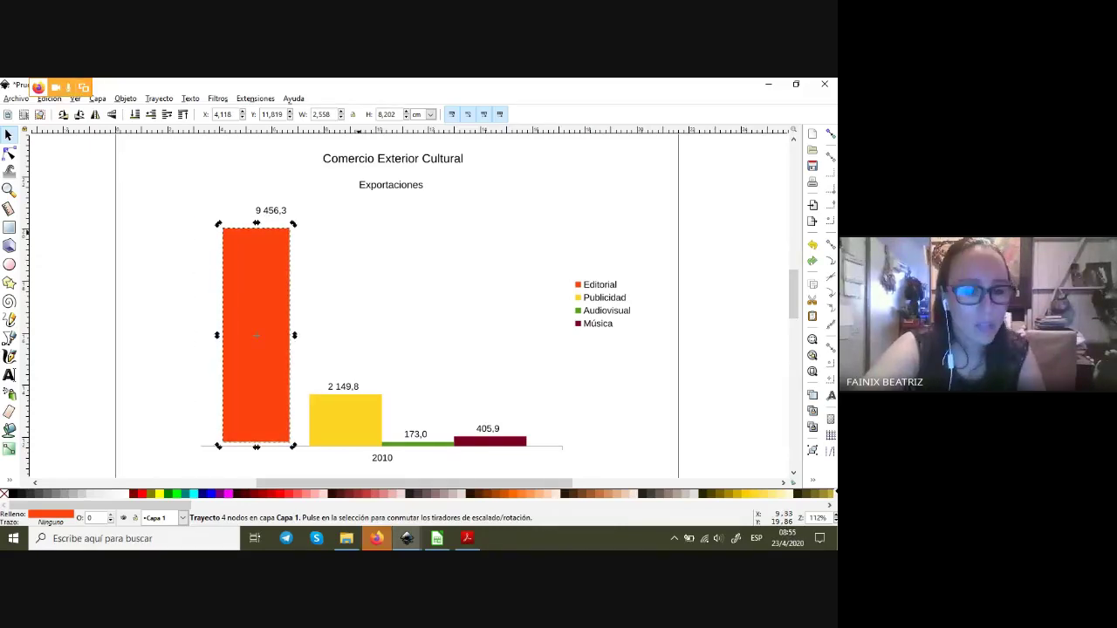
key("Escape")
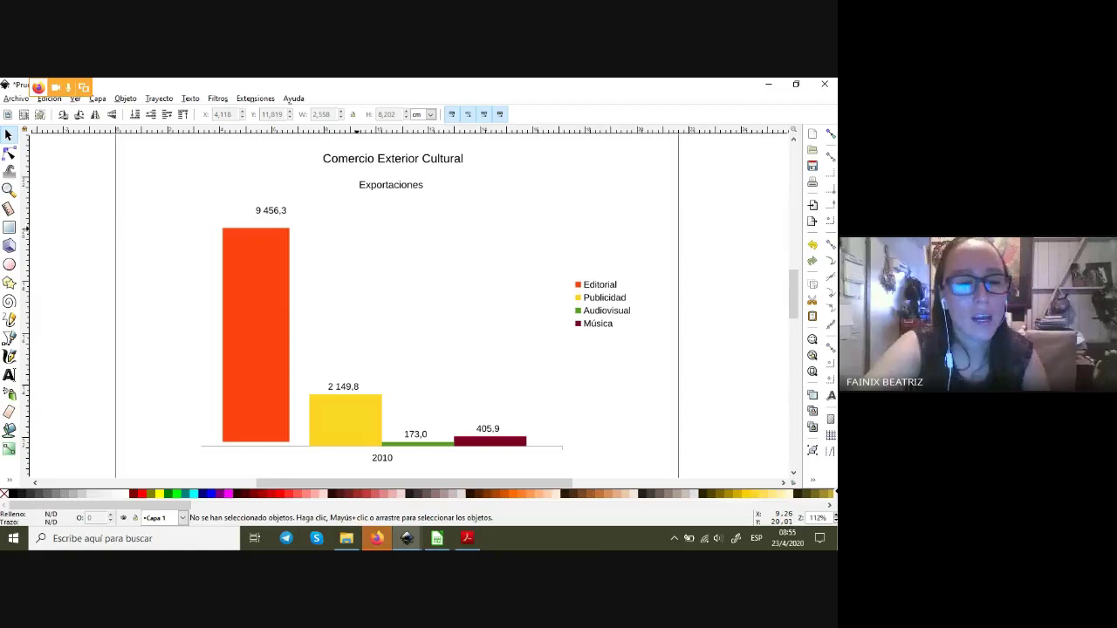
- Fine-tune the bar's position and nudge the 9 456,3 label to X 5,122, Y 20,673 cm
left_click_drag(272, 335, 277, 337)
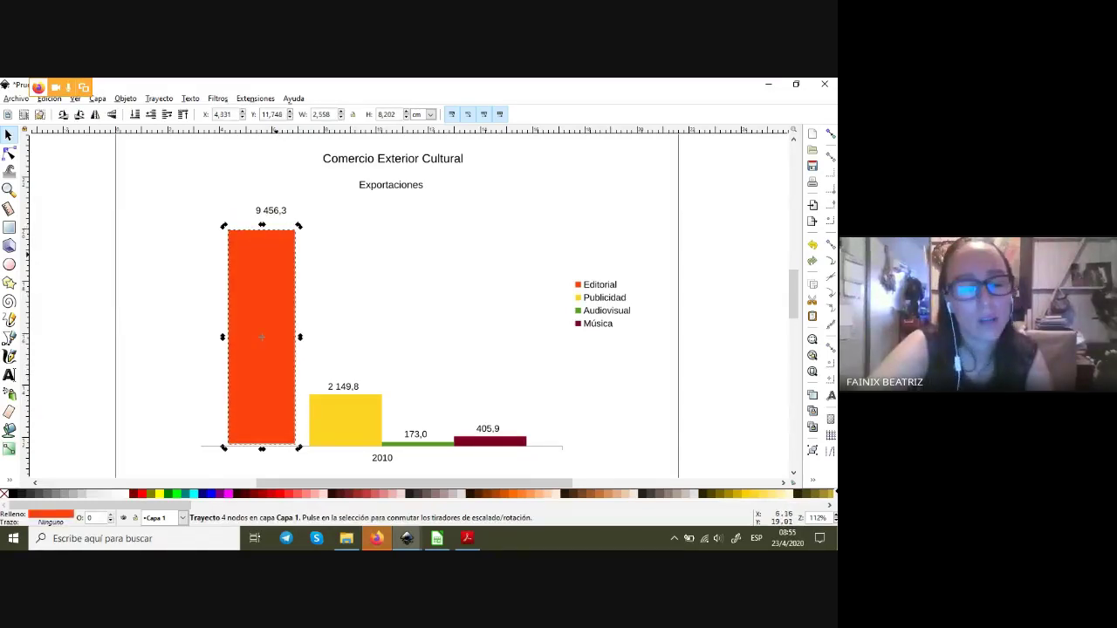
left_click_drag(262, 337, 263, 332)
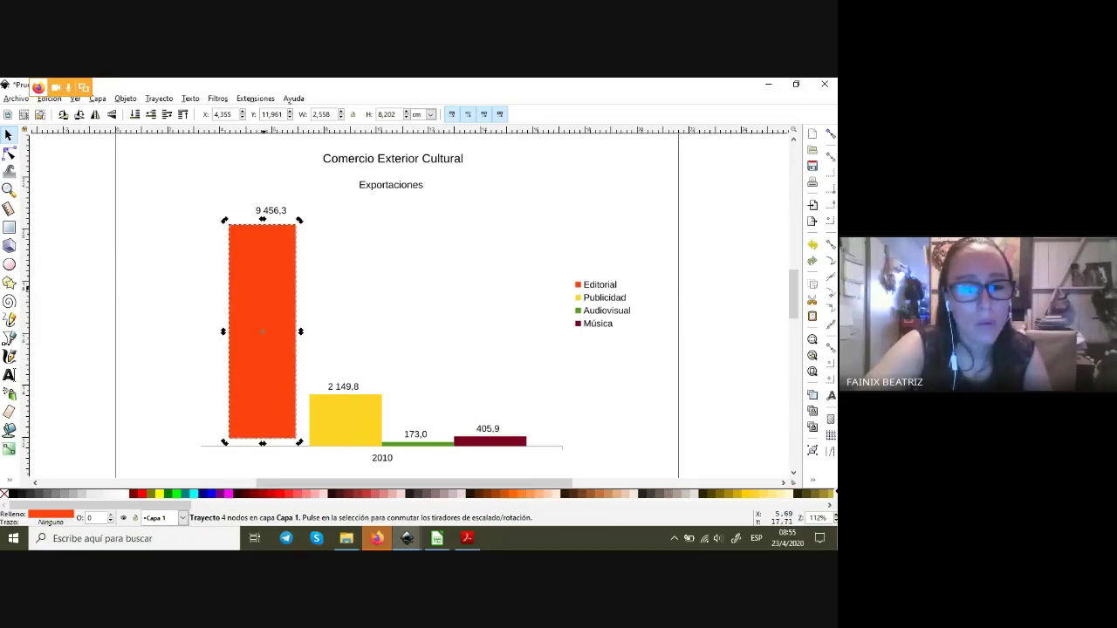
left_click_drag(261, 332, 263, 335)
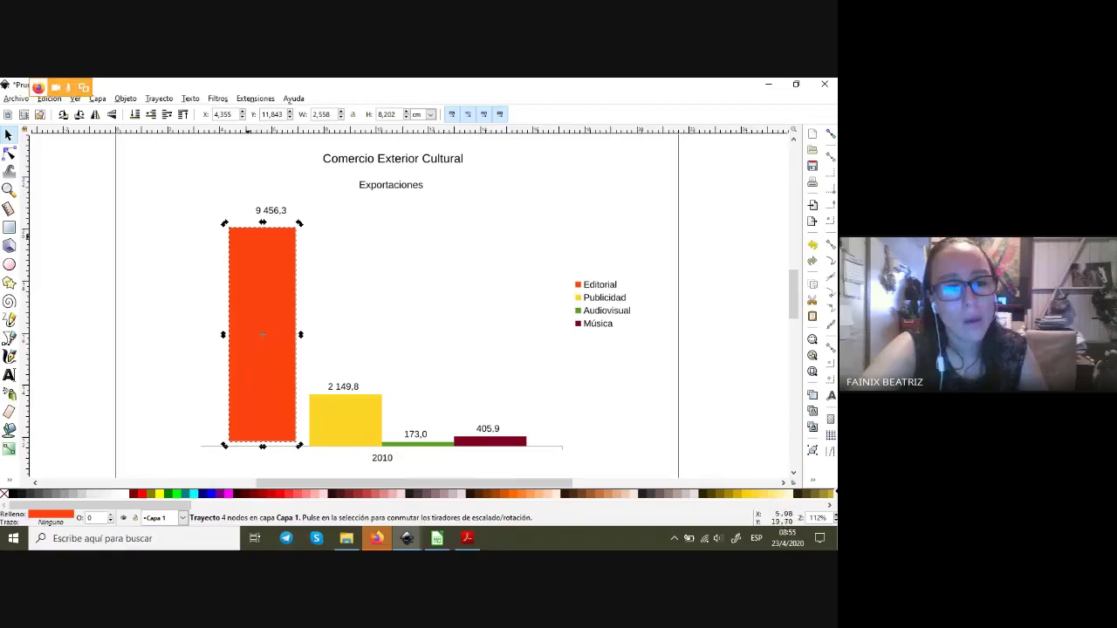
left_click_drag(271, 210, 264, 206)
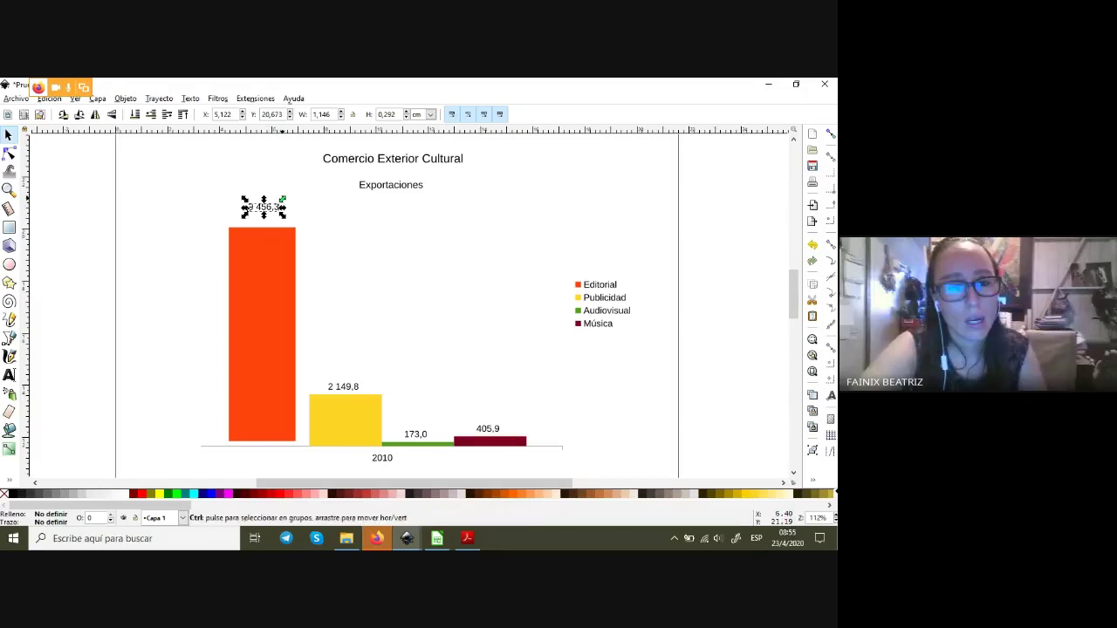
- Enlarge the 9 456,3 label to 5,232 × 1,331 cm and move it left to X 2,831 cm
left_click_drag(282, 199, 385, 177)
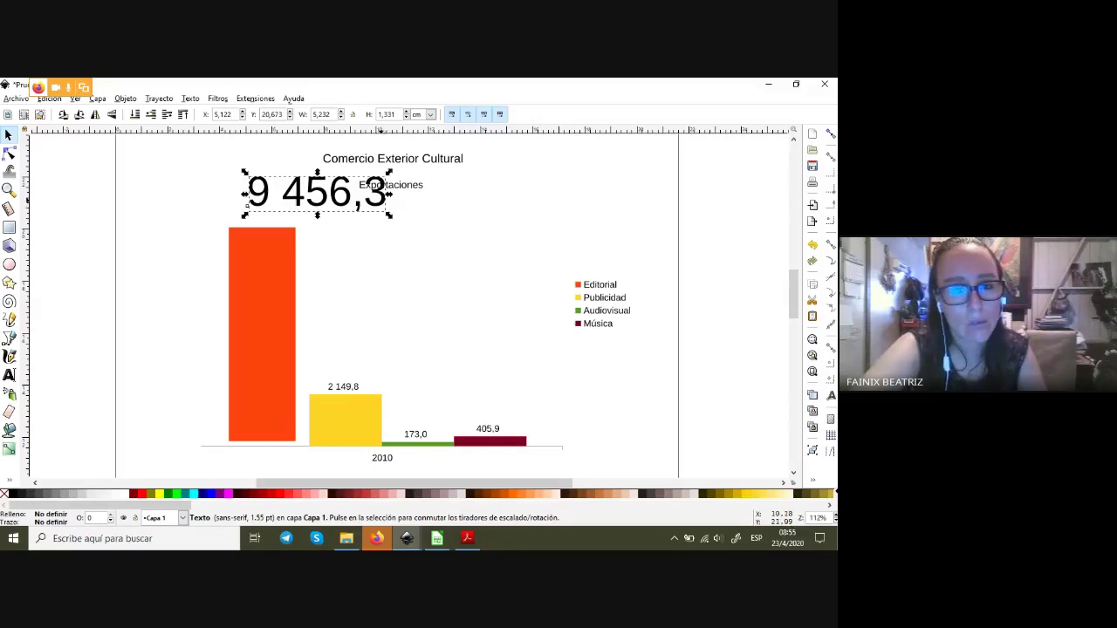
left_click_drag(246, 204, 186, 213)
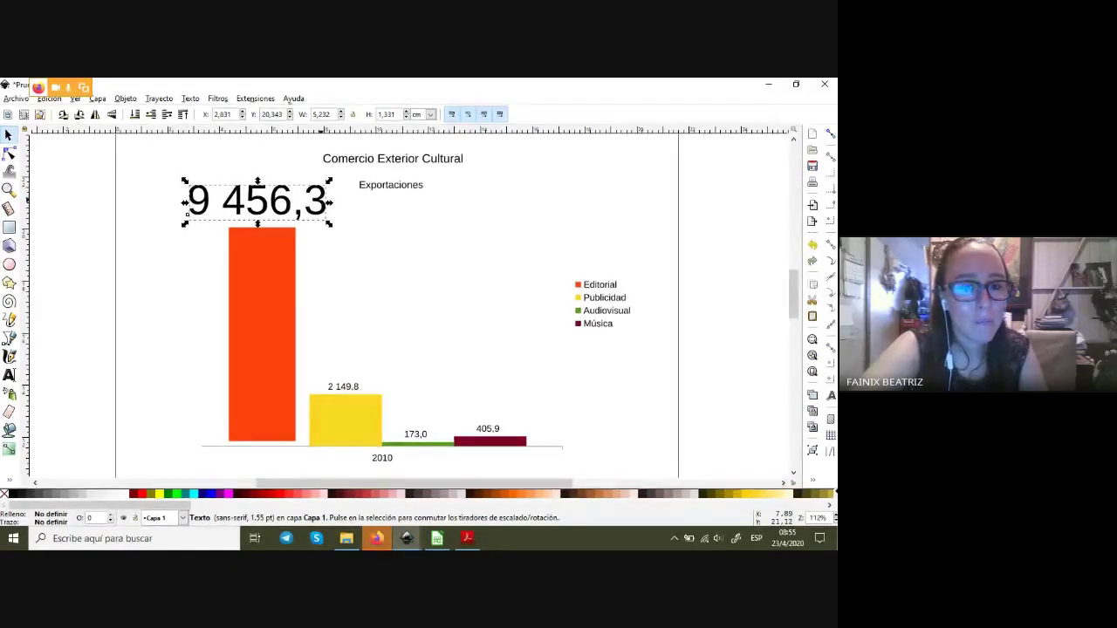
key("t")
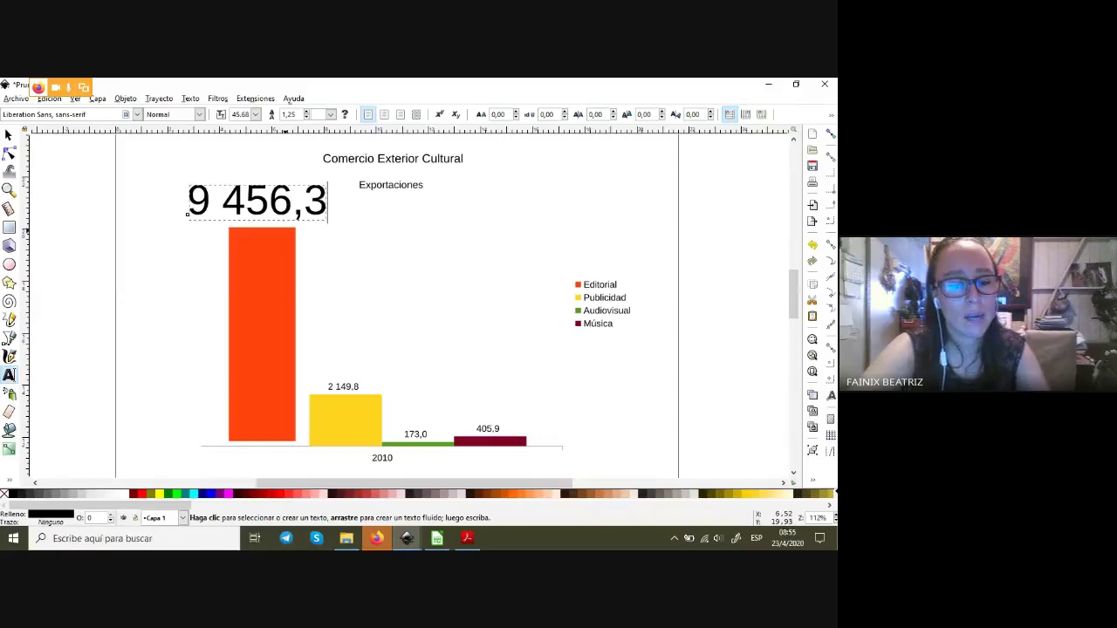
type("dddd")
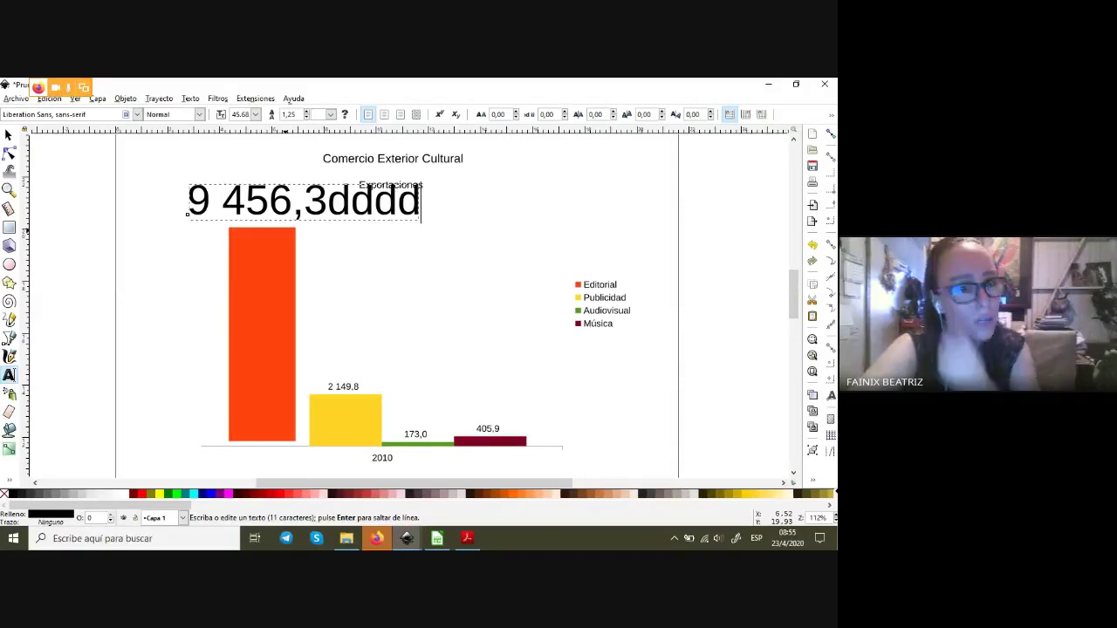
key("BackSpace")
key("BackSpace")
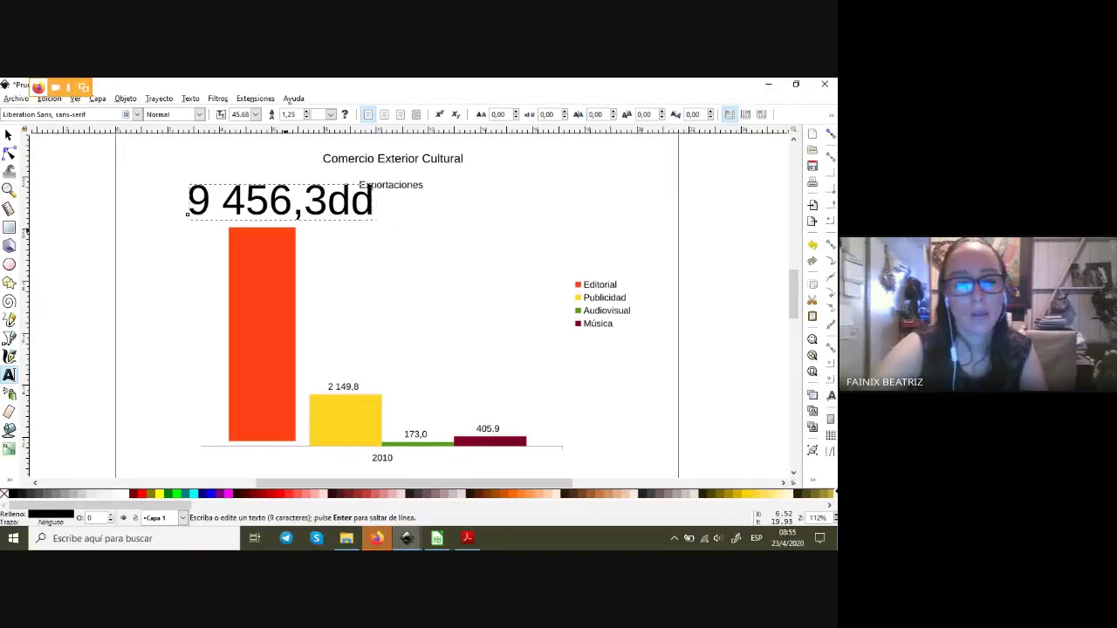
key("BackSpace")
key("BackSpace")
type("1")
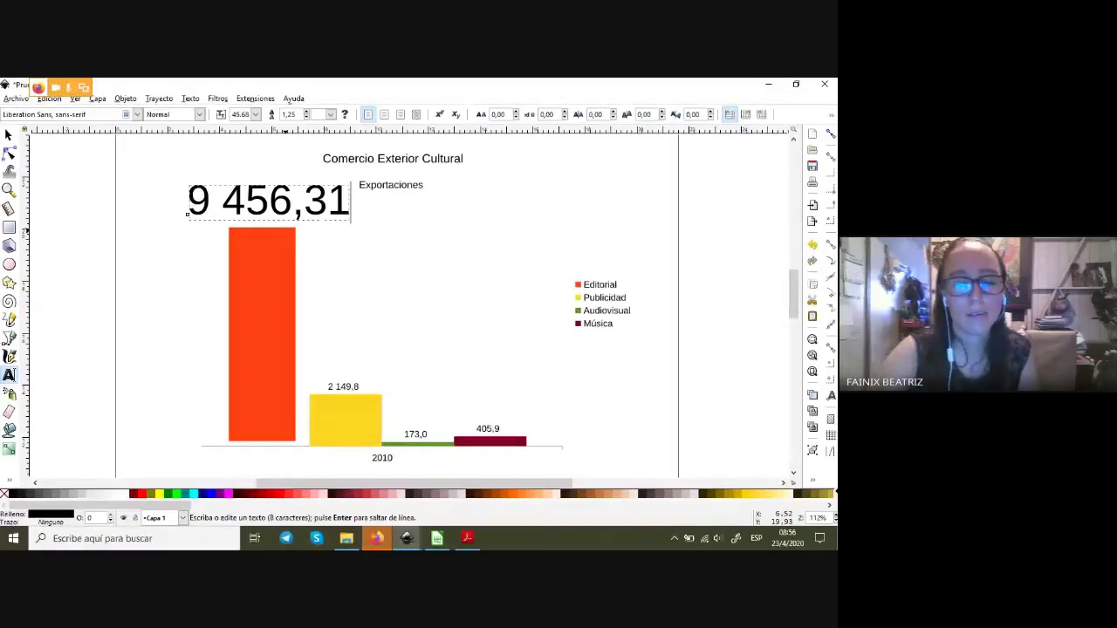
key("BackSpace")
key("BackSpace")
key("BackSpace")
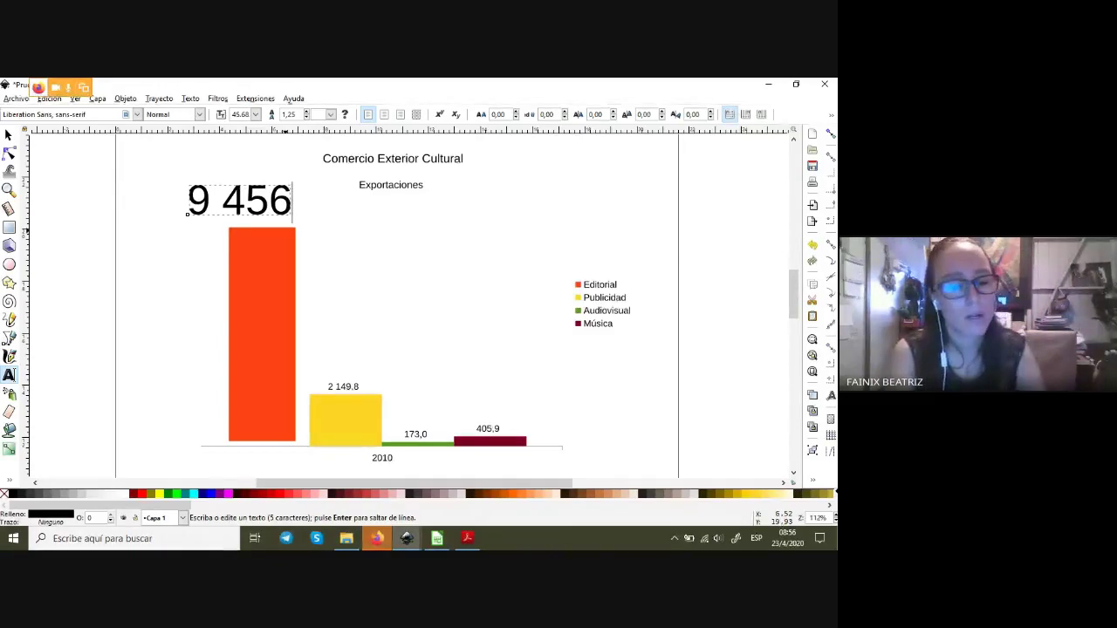
type(",3")
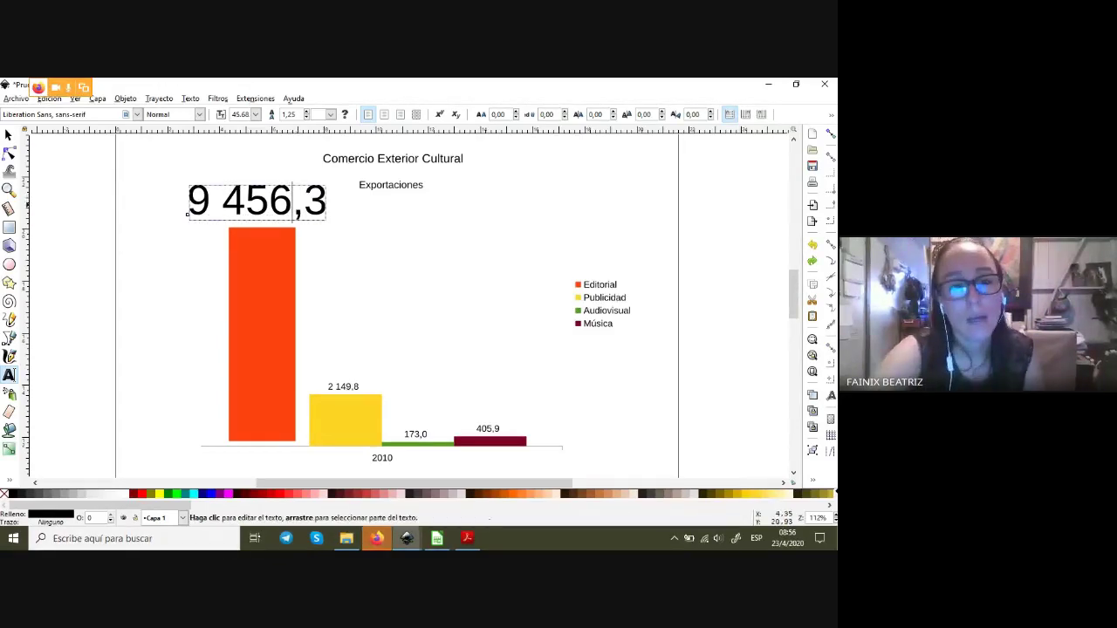
left_click_drag(326, 203, 187, 210)
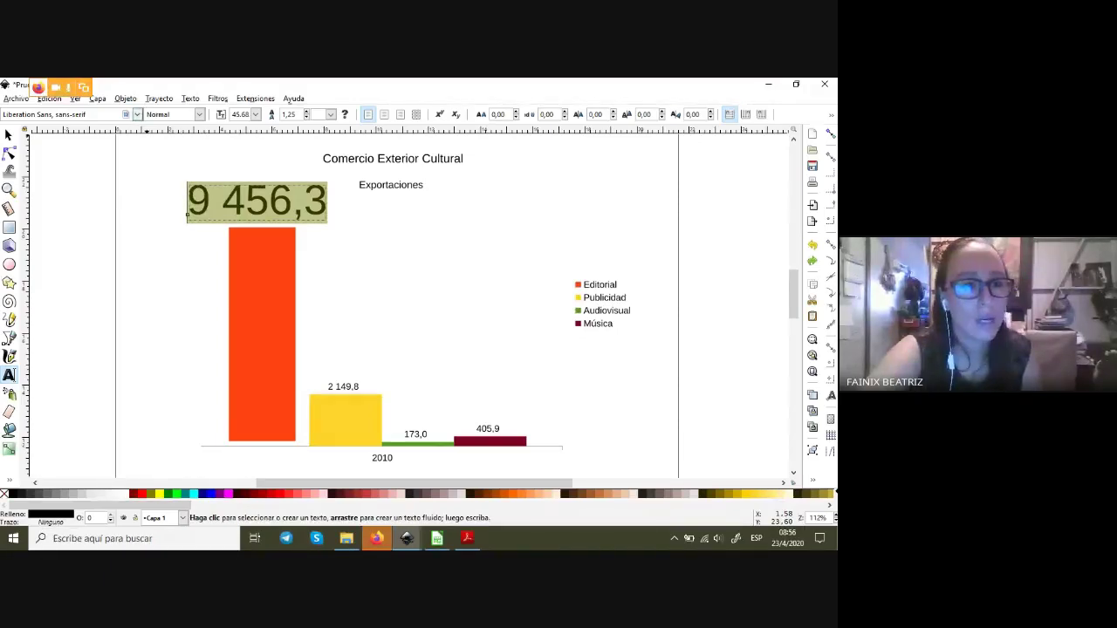
left_click(137, 114)
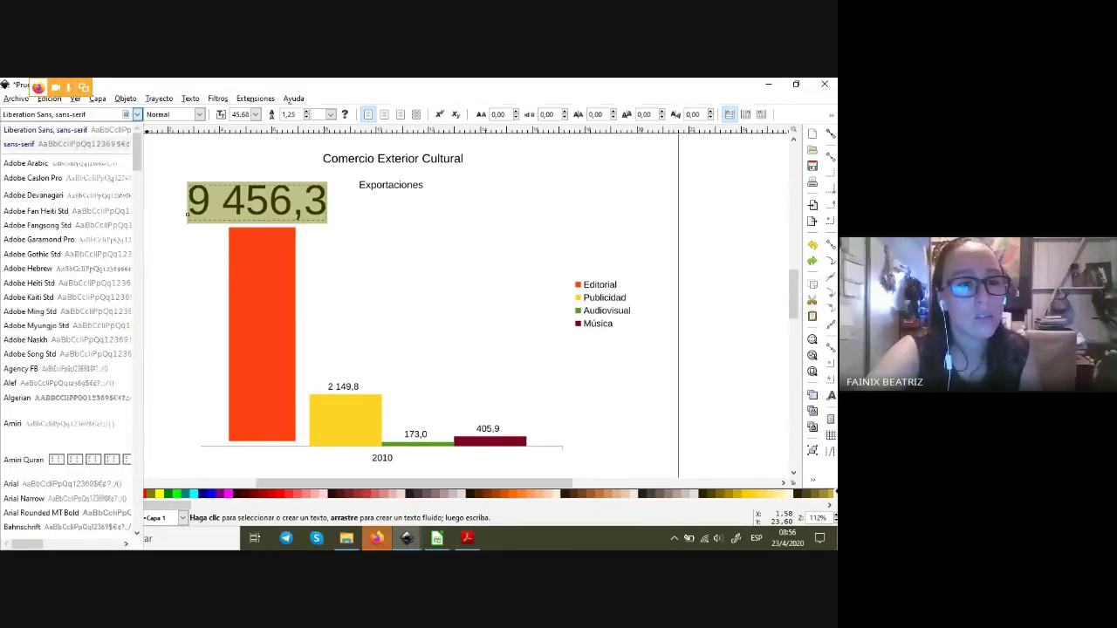
left_click(187, 212)
key("F1")
- Nudge the 45,68 pt 9 456,3 label slightly left and up above the Editorial bar
key("Escape")
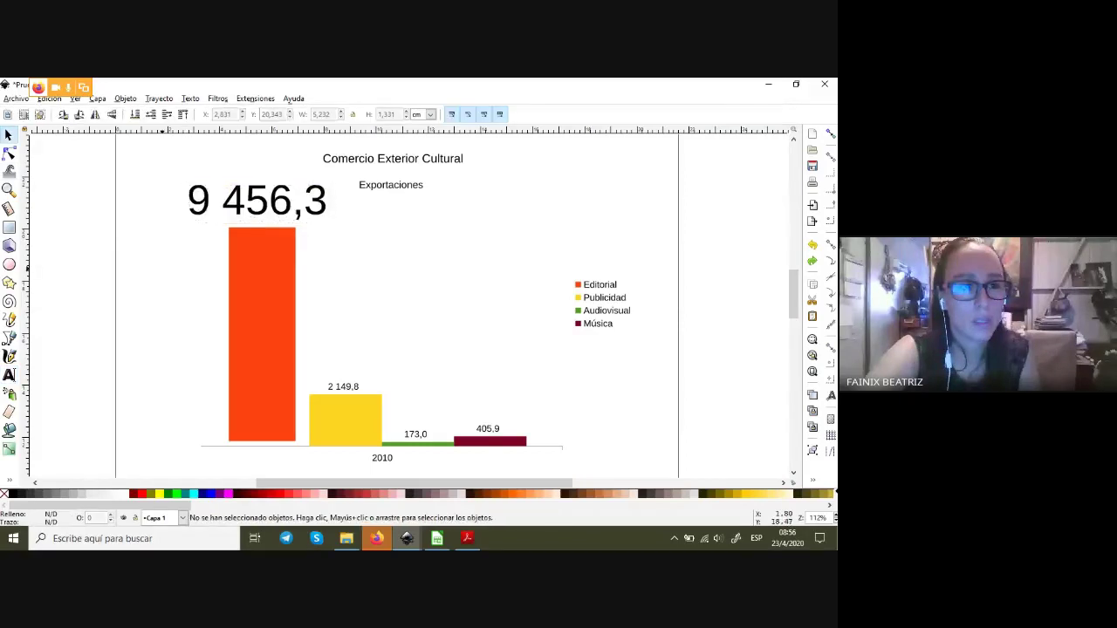
left_click_drag(257, 200, 253, 200)
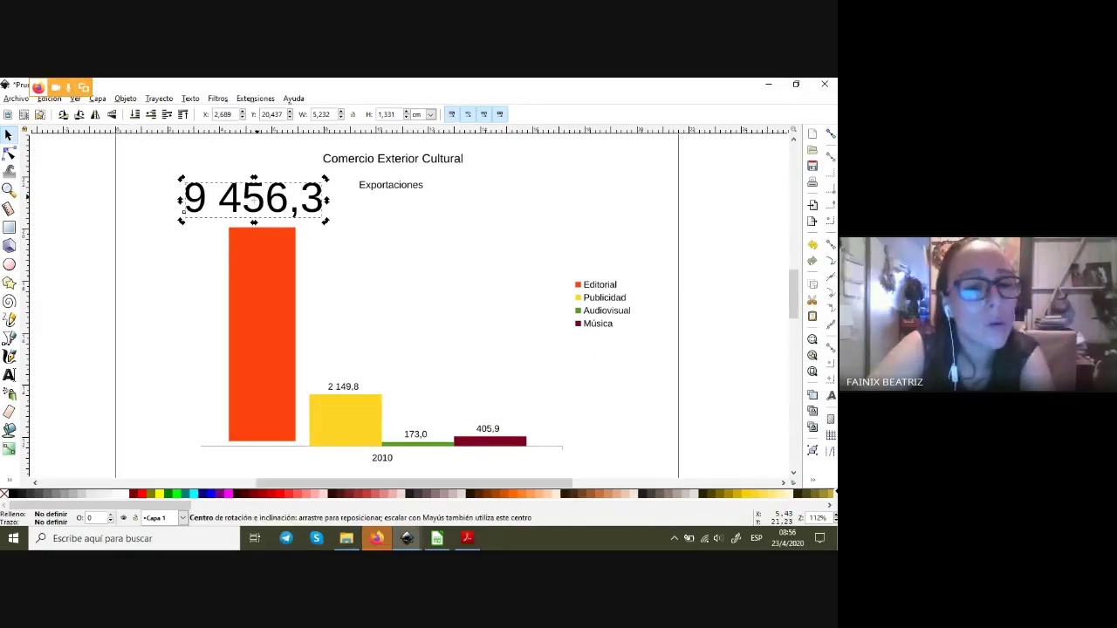
double_click(266, 199)
key("Escape")
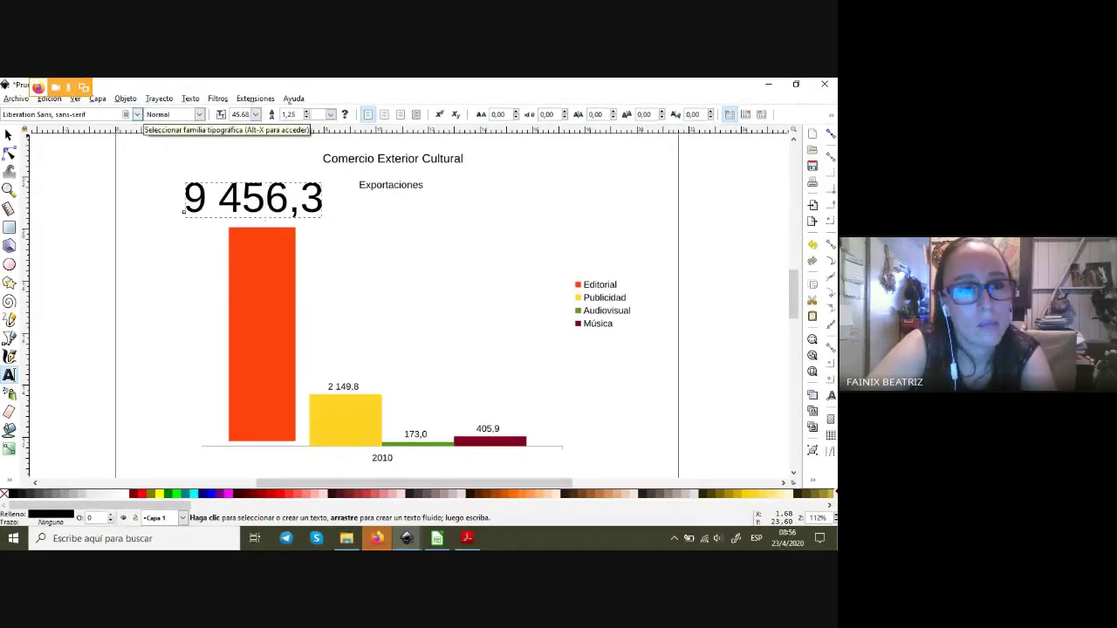
- Set the 9 456,3 label to Arial, Bold style, and size 72 pt
left_click(137, 114)
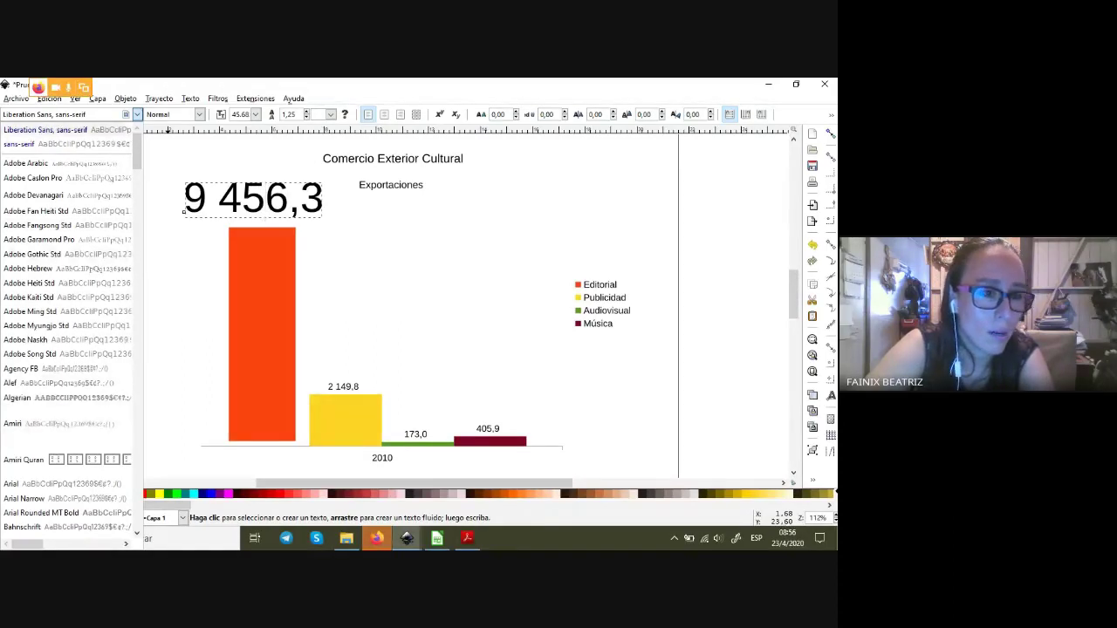
left_click(25, 483)
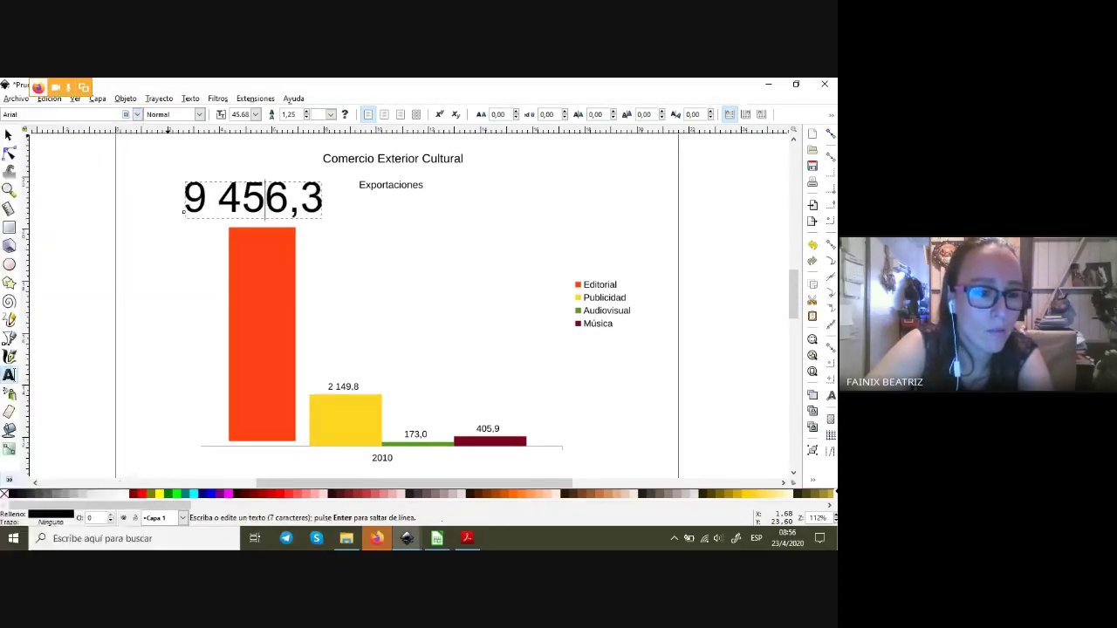
left_click(199, 114)
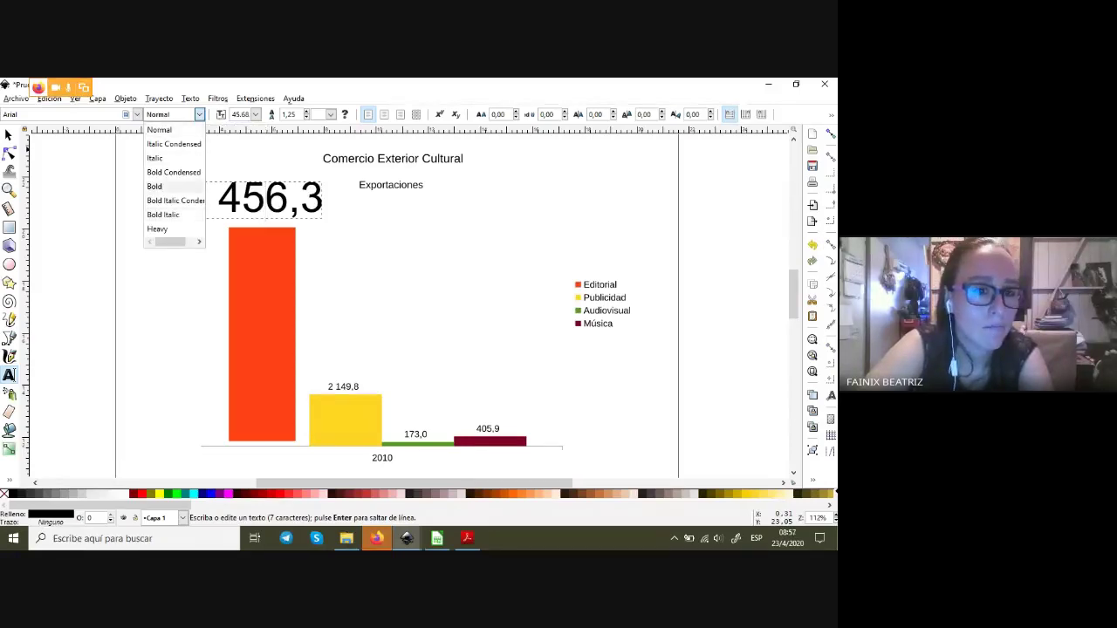
left_click(155, 186)
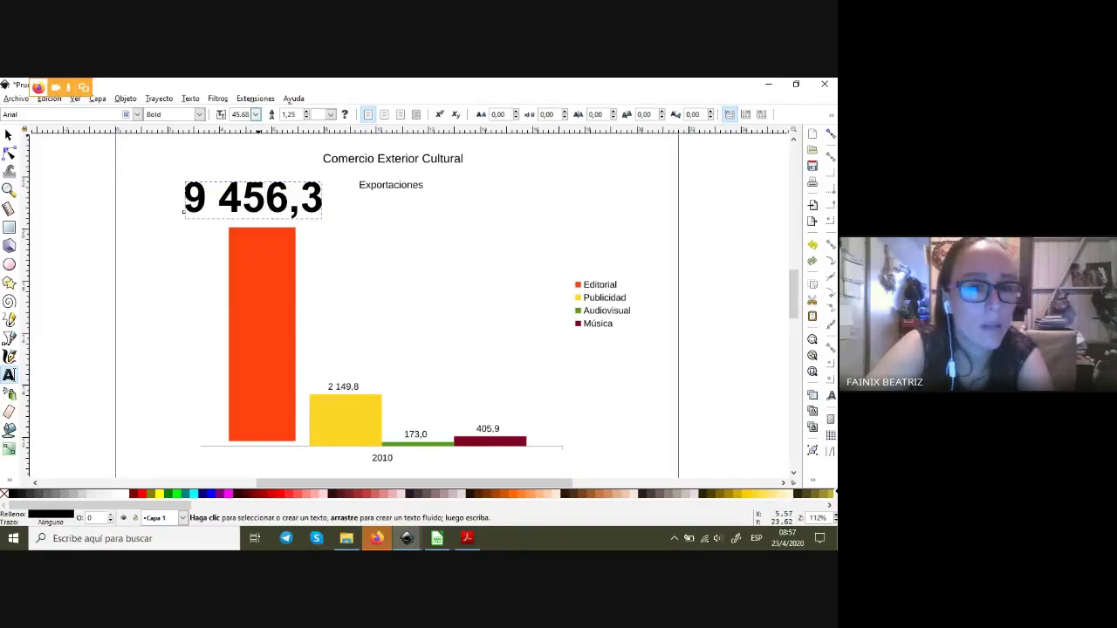
left_click(256, 114)
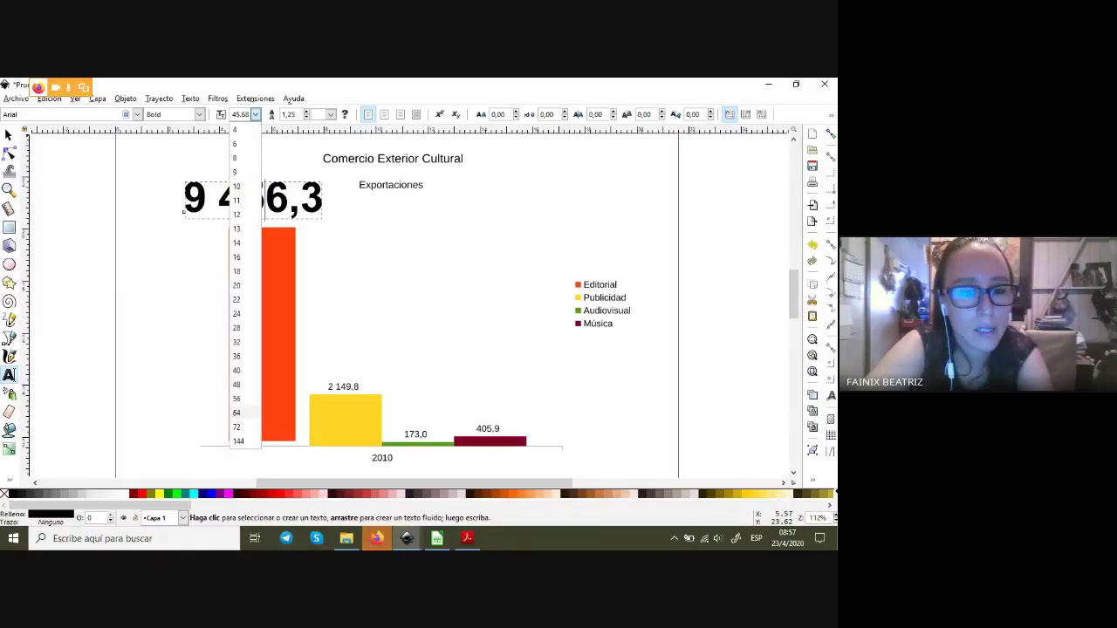
left_click(235, 356)
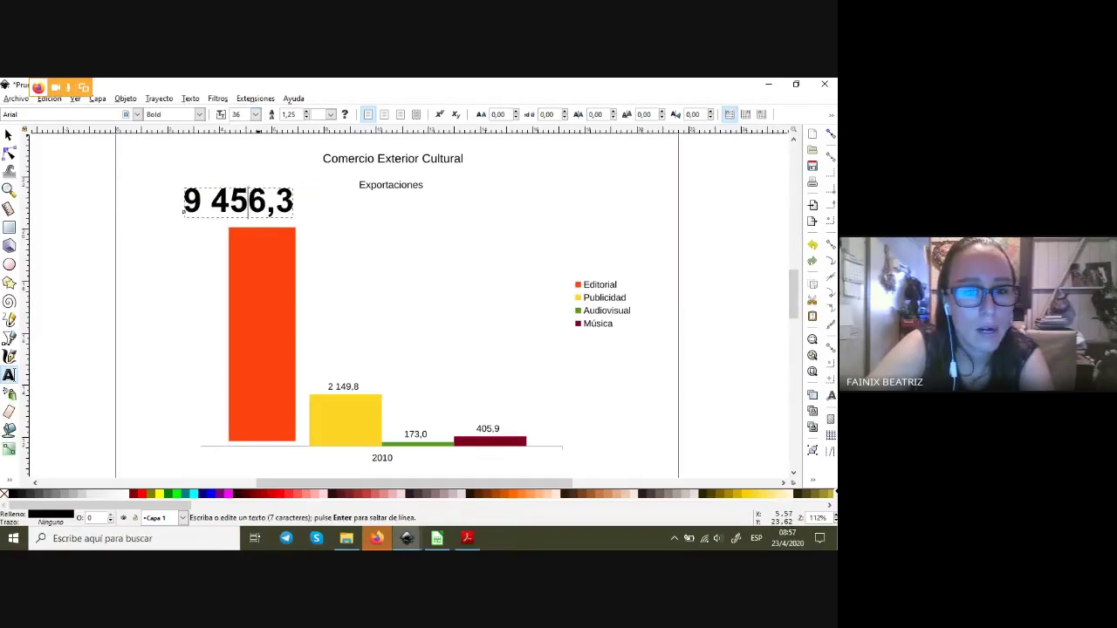
left_click(256, 115)
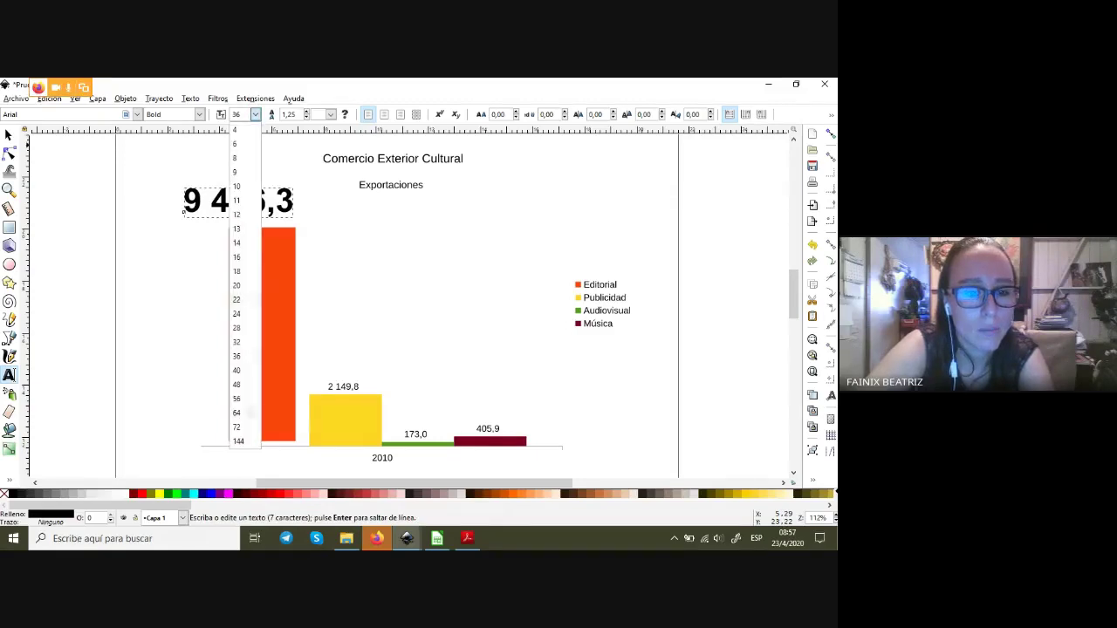
left_click(237, 427)
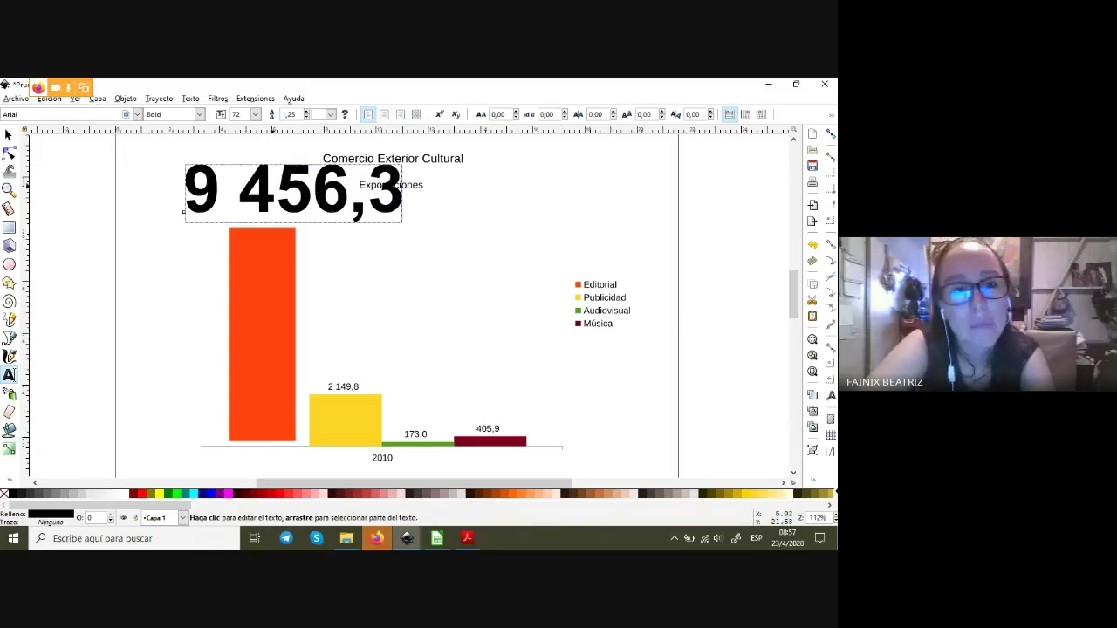
left_click_drag(273, 192, 247, 192)
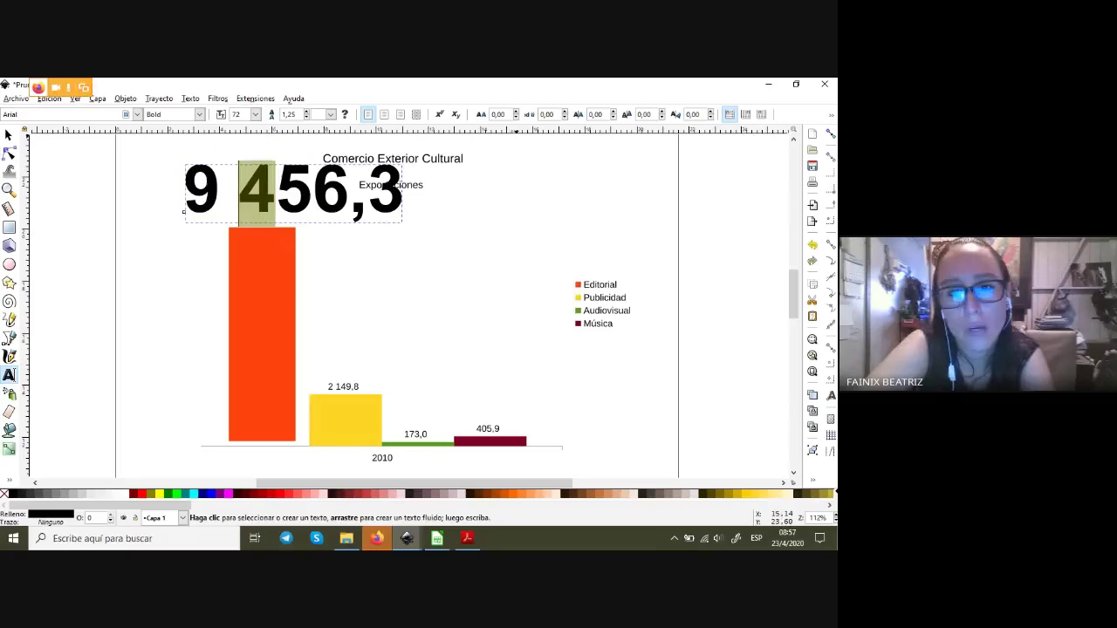
key("alt+greater")
key("alt+greater")
key("alt+greater")
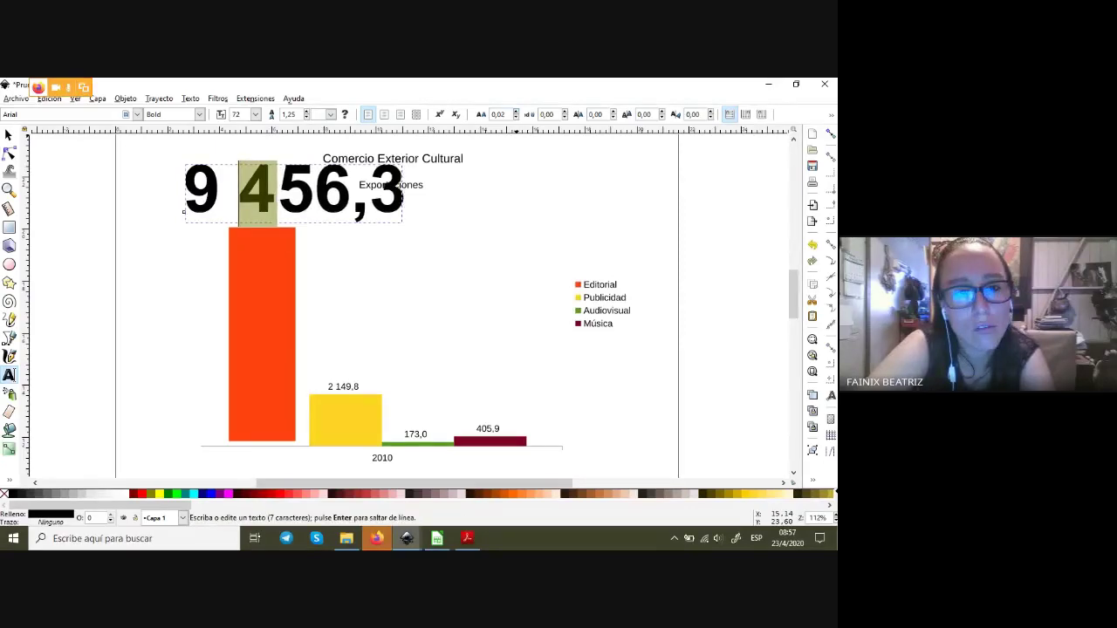
key("alt+greater")
key("alt+greater")
key("alt+greater")
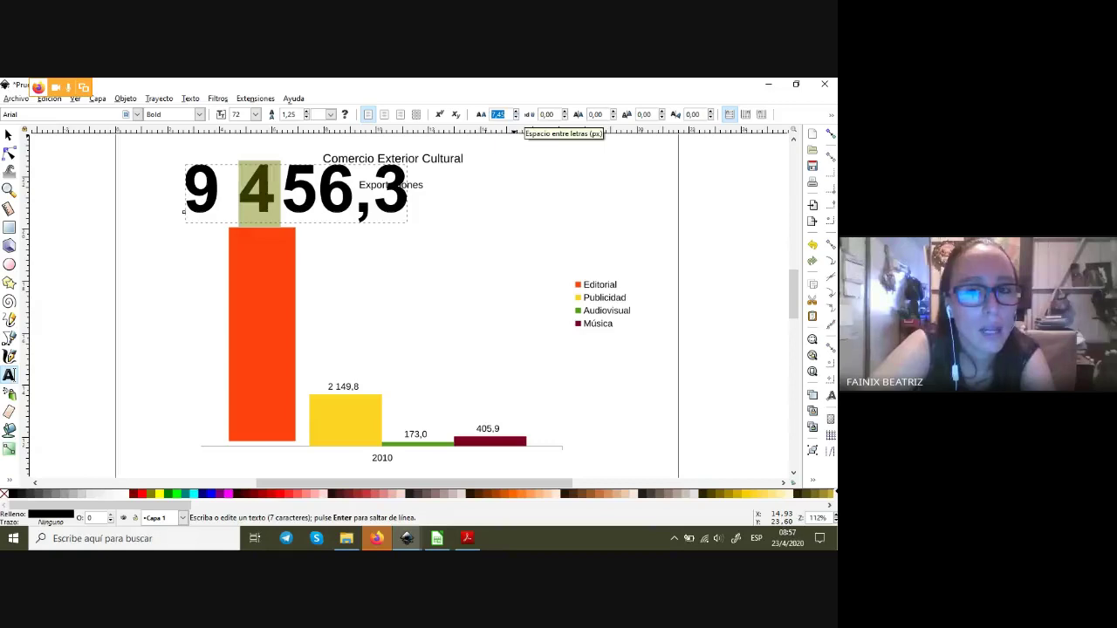
scroll(497, 114, "down", 2)
scroll(497, 114, "down", 2)
scroll(498, 115, "down", 2)
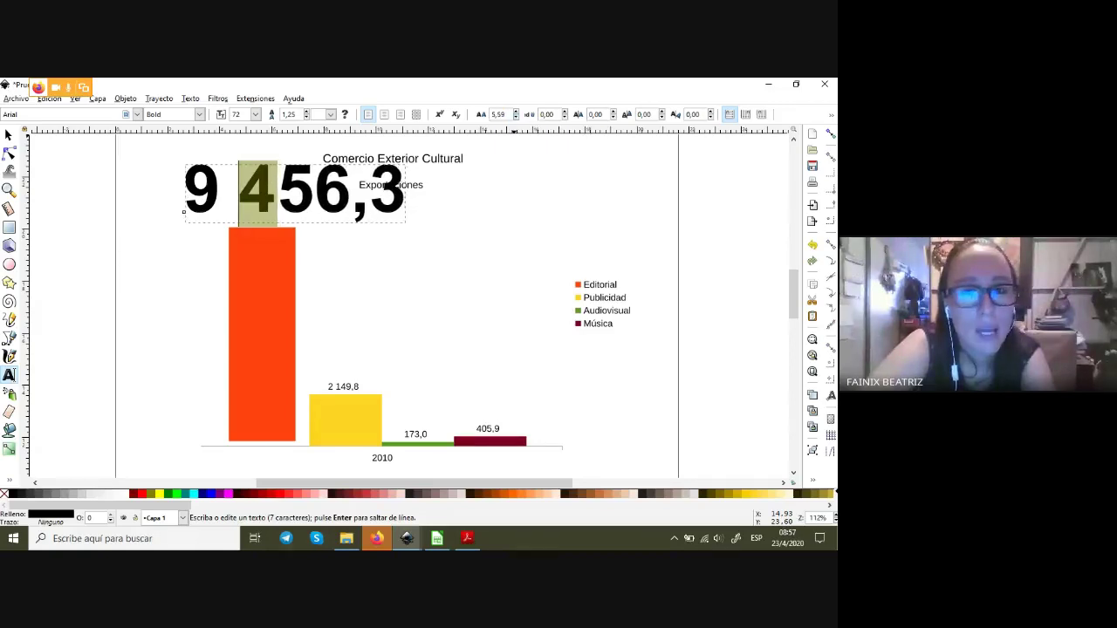
scroll(497, 114, "down", 5)
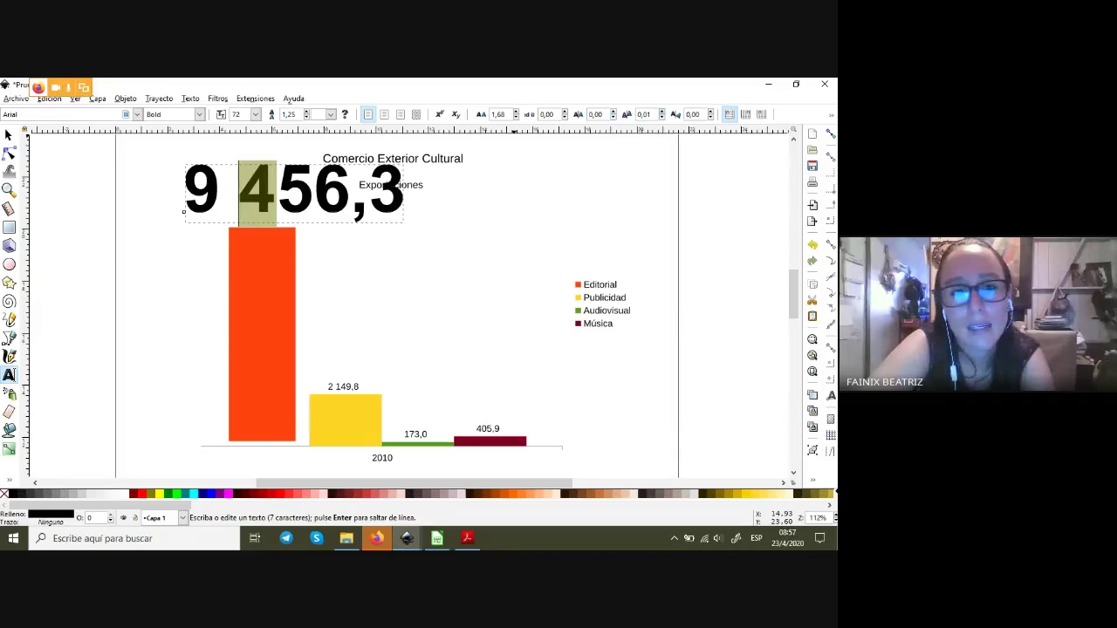
key("alt+Down")
key("alt+Down")
key("alt+Down")
key("alt+Down")
key("alt+Down")
key("alt+Down")
key("alt+Down")
key("alt+Down")
key("alt+Down")
key("alt+Down")
key("alt+Down")
key("alt+Down")
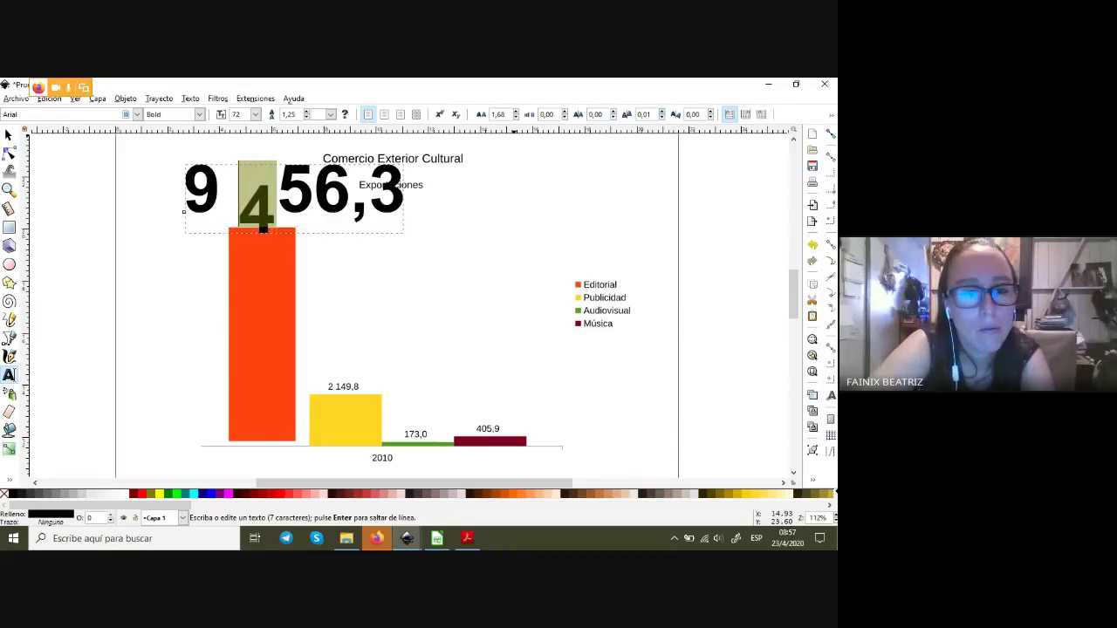
key("alt+Up")
key("alt+Up")
key("alt+Up")
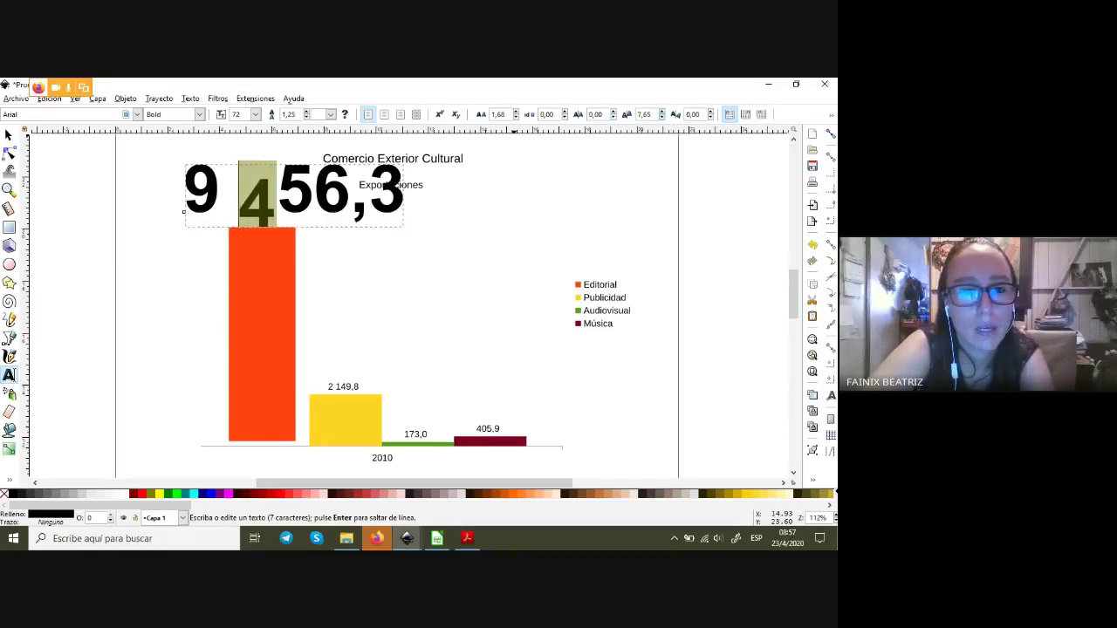
key("alt+Up")
key("alt+Up")
key("alt+Up")
key("alt+Up")
key("alt+Up")
key("alt+Up")
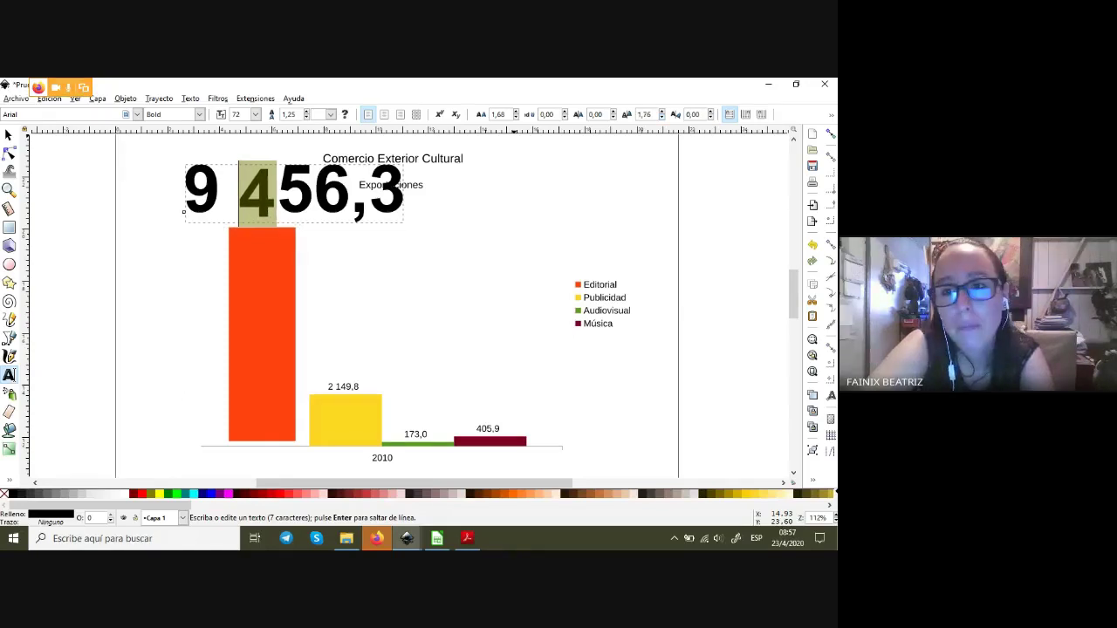
key("bracketright")
key("bracketright")
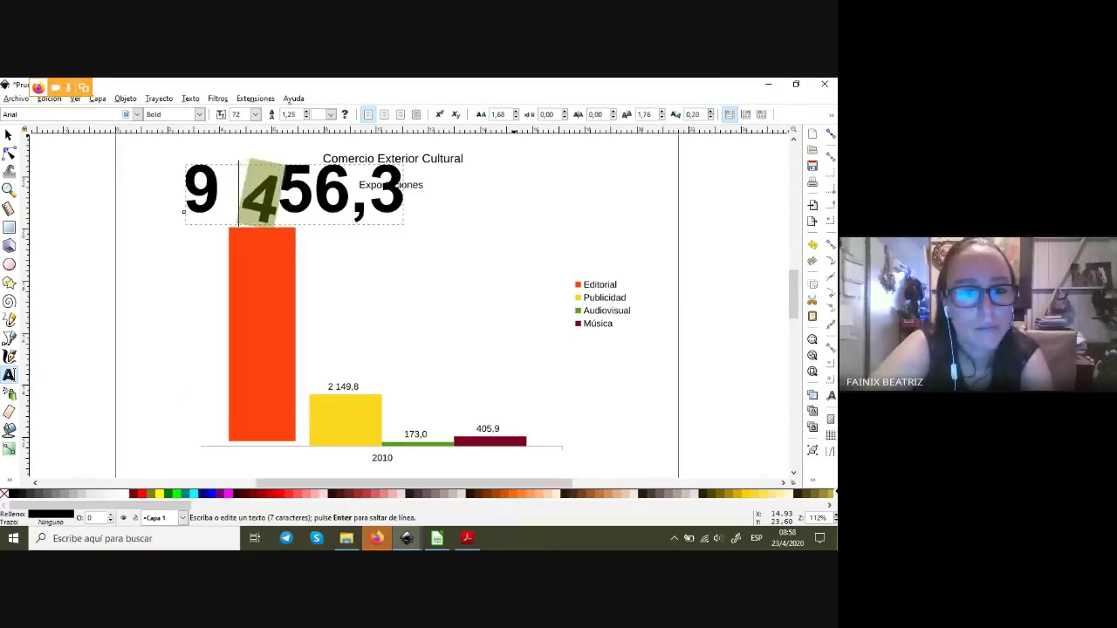
key("bracketright")
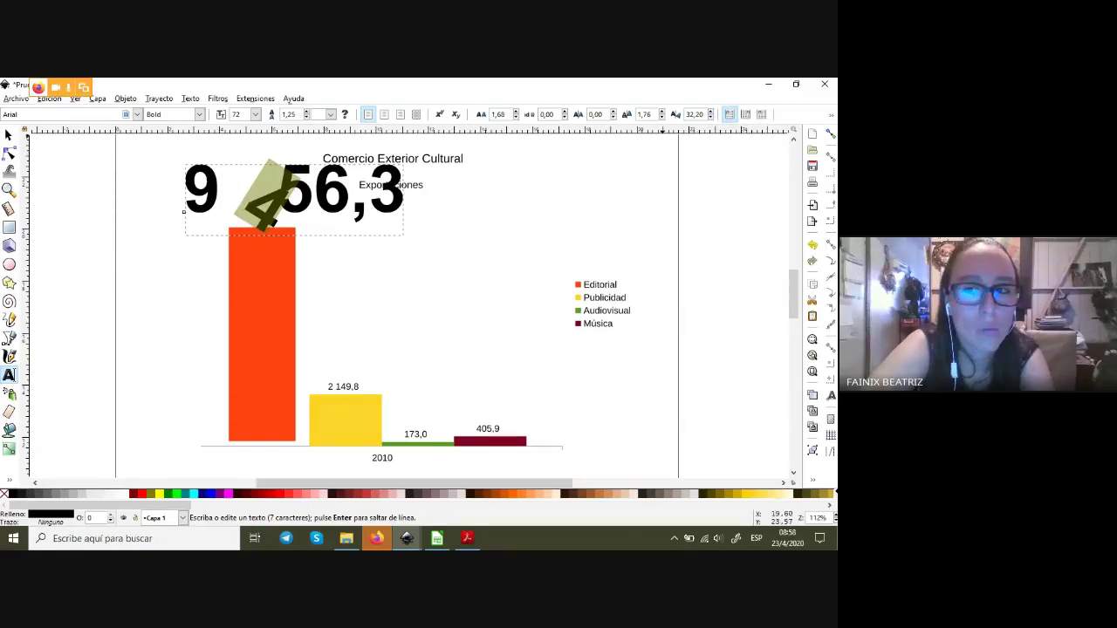
key("ctrl+z")
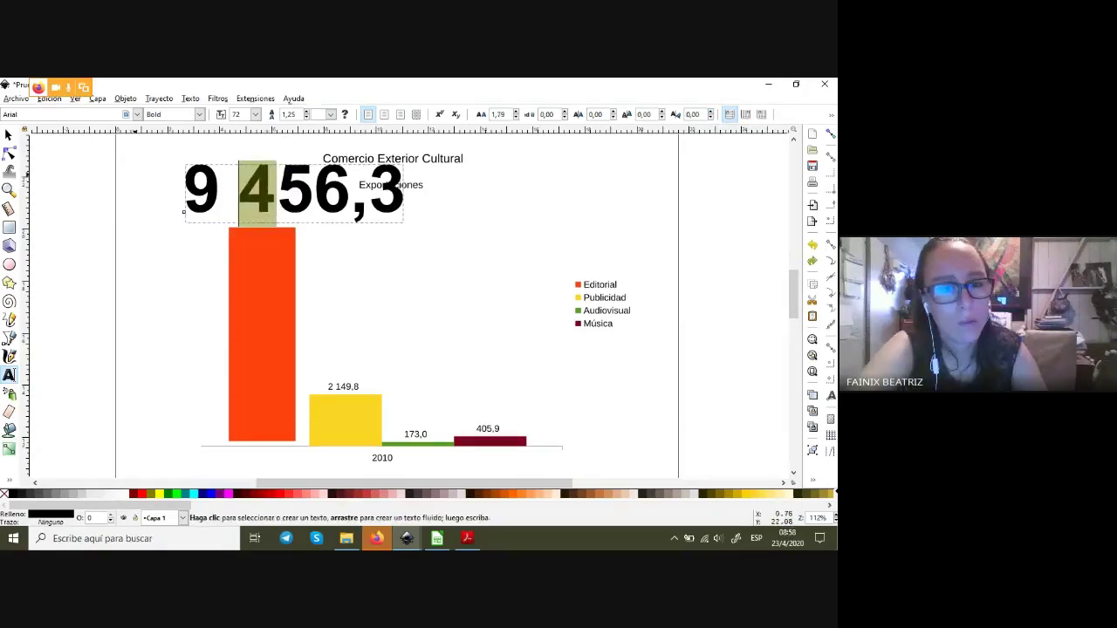
left_click(8, 135)
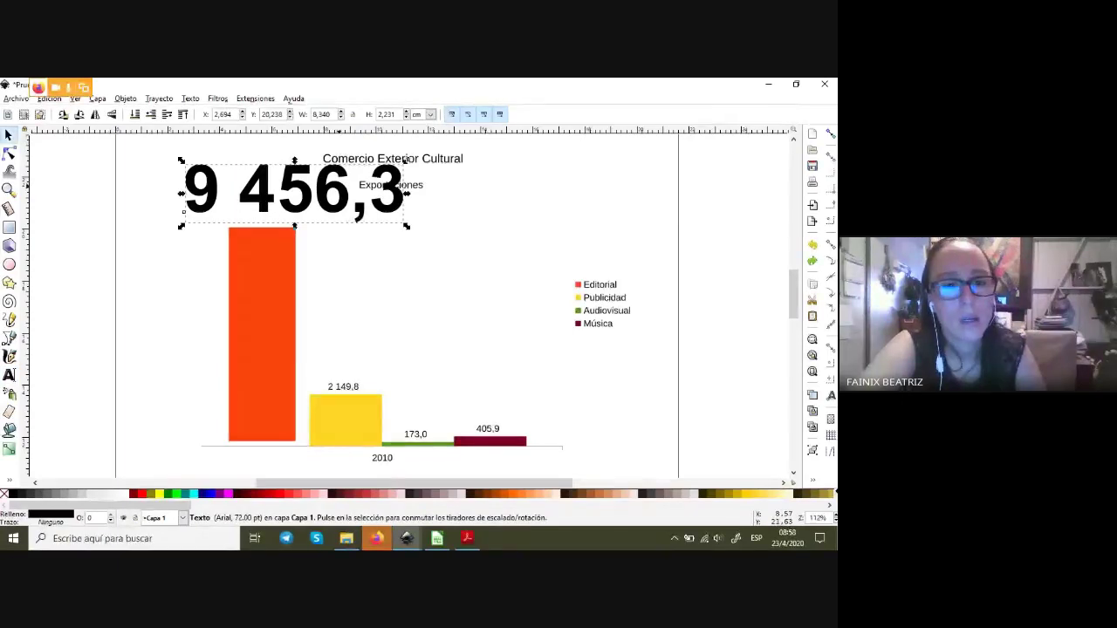
key("t")
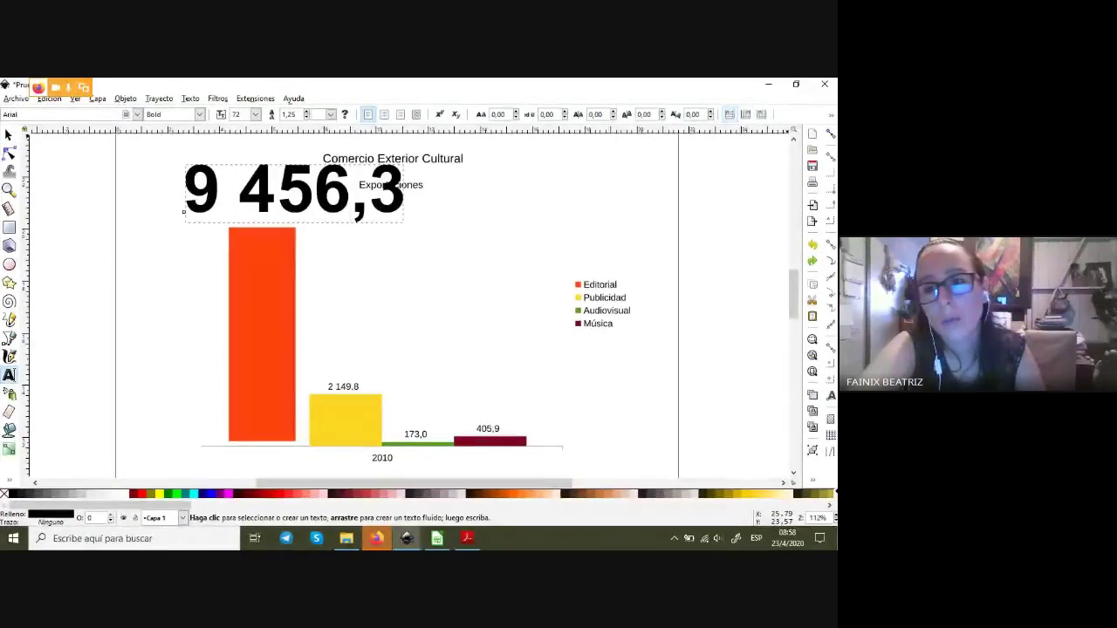
left_click(350, 192)
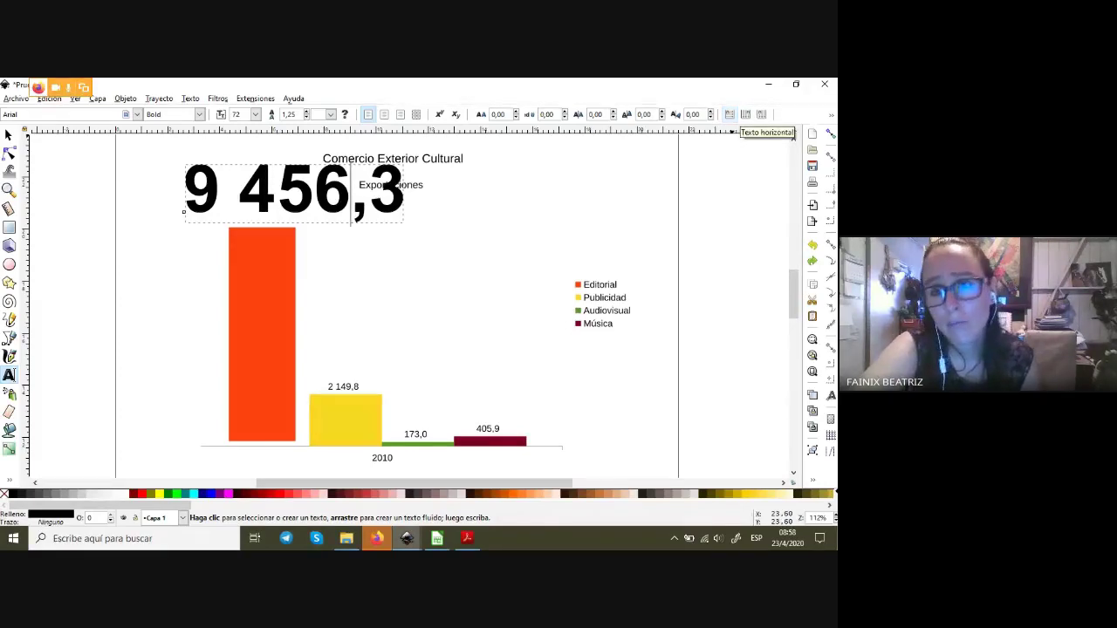
- Scale the label down to 37,04 pt (4,291 × 1,148 cm), centred over the Editorial bar
left_click(745, 114)
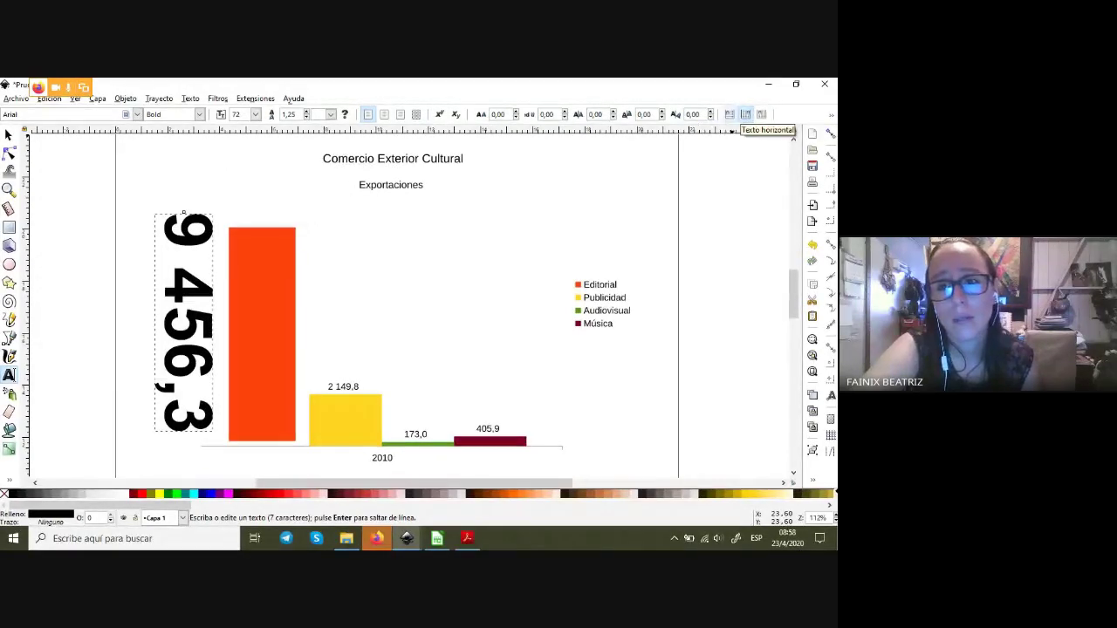
left_click(729, 115)
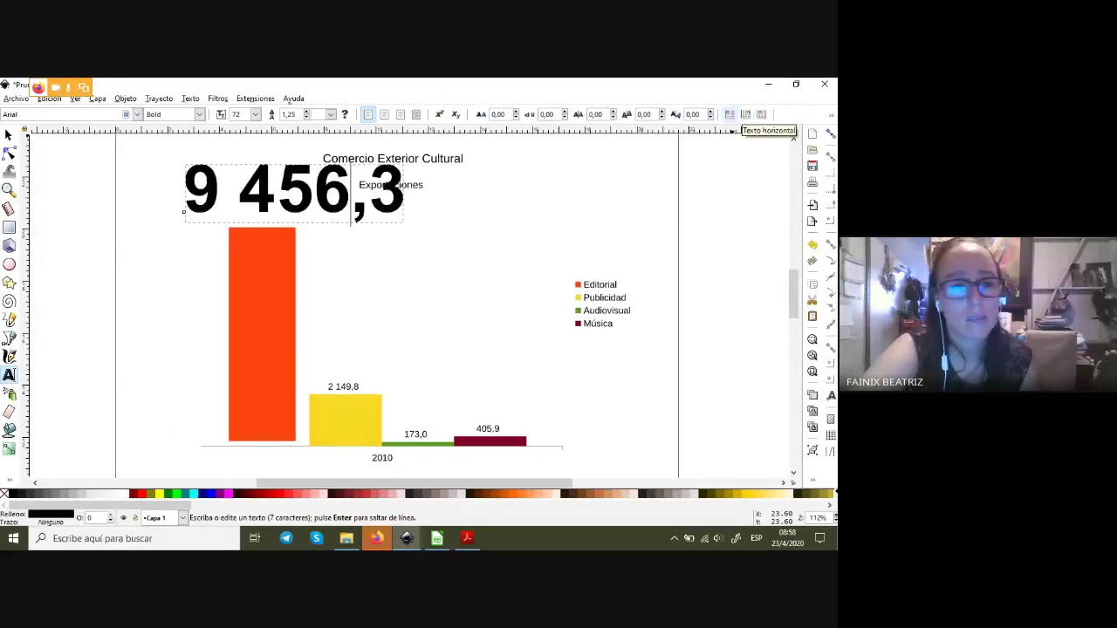
left_click(8, 134)
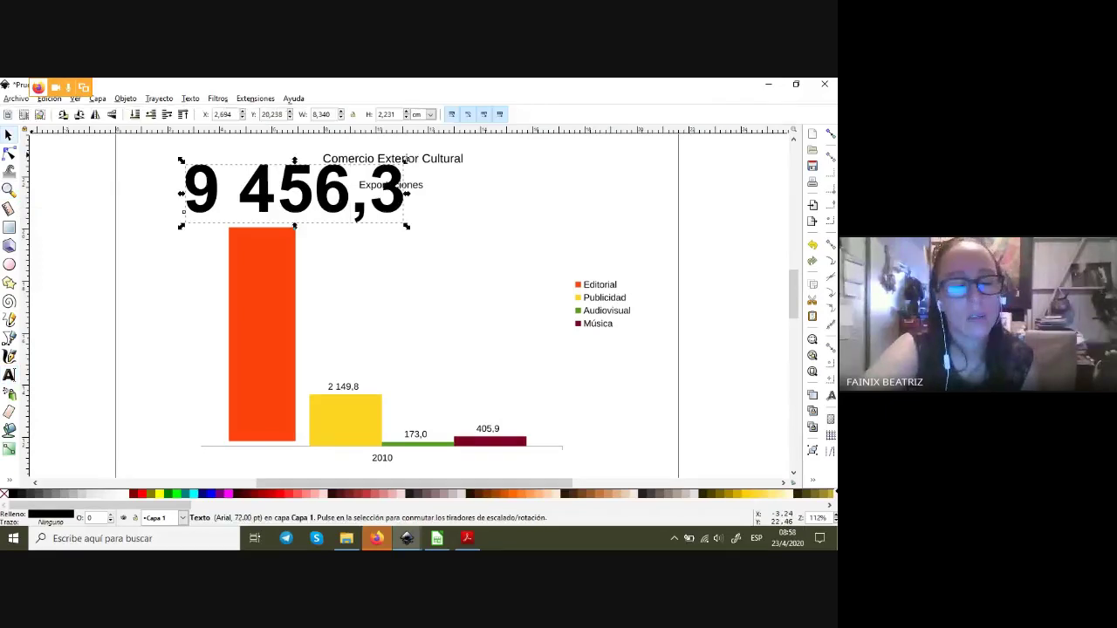
left_click_drag(337, 197, 313, 204)
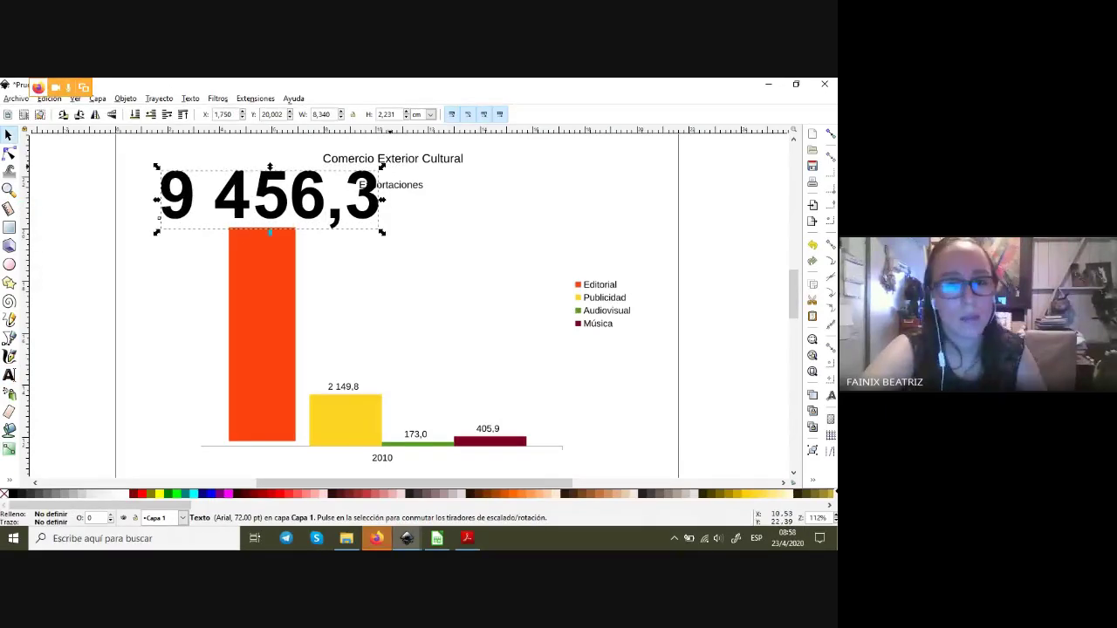
left_click_drag(379, 170, 324, 184)
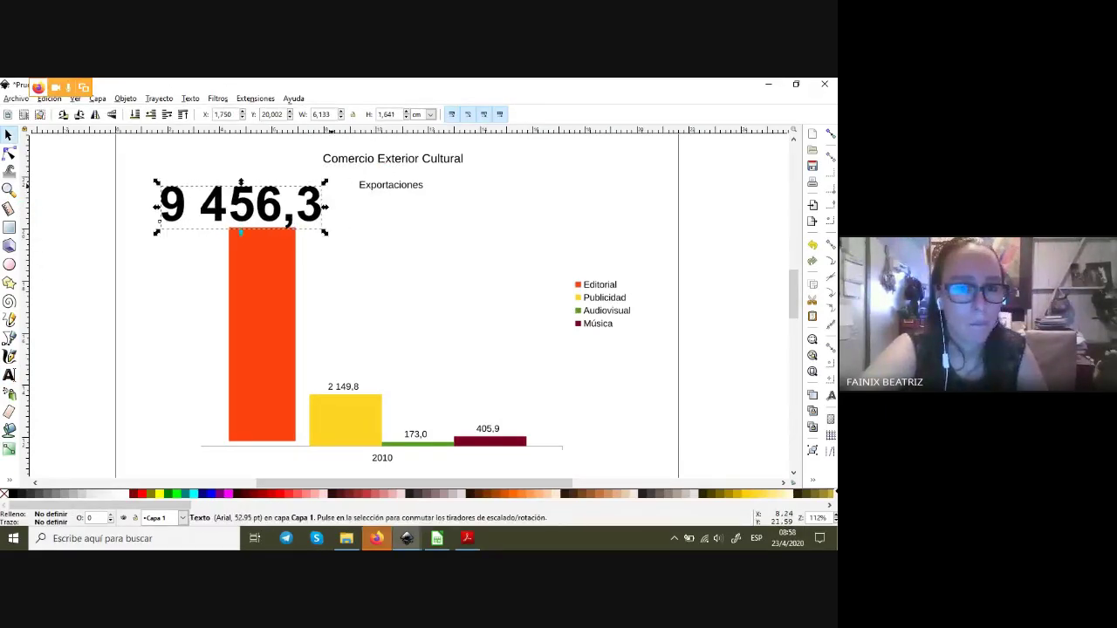
left_click_drag(262, 206, 291, 196)
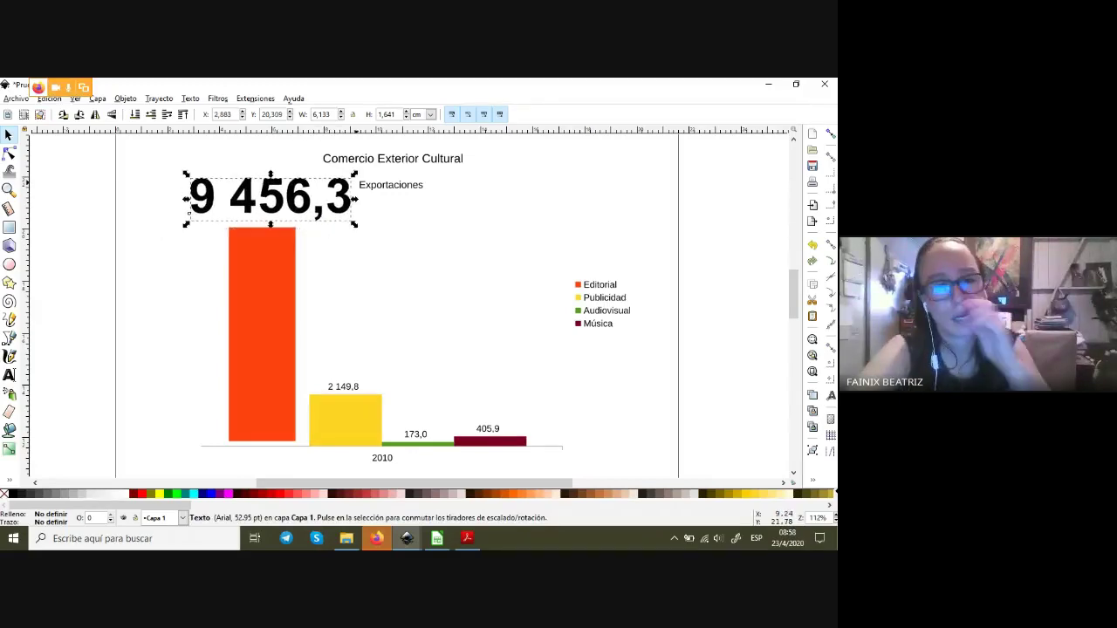
left_click_drag(189, 213, 203, 213)
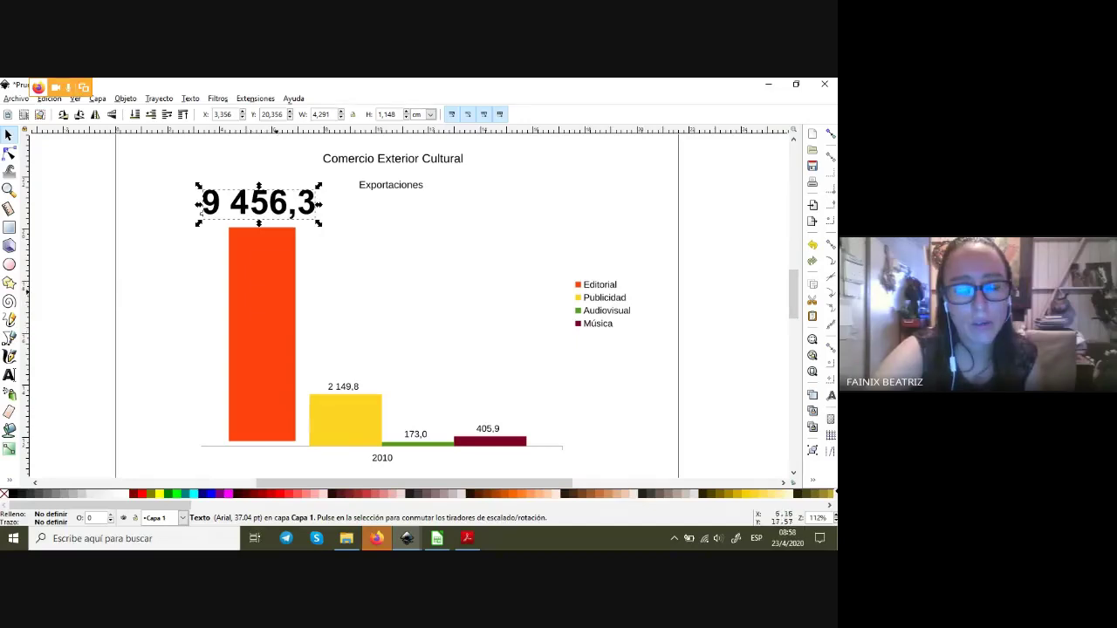
- Select the tall orange Editorial bar, zoom in, and bring up the Objeto menu
left_click(261, 334)
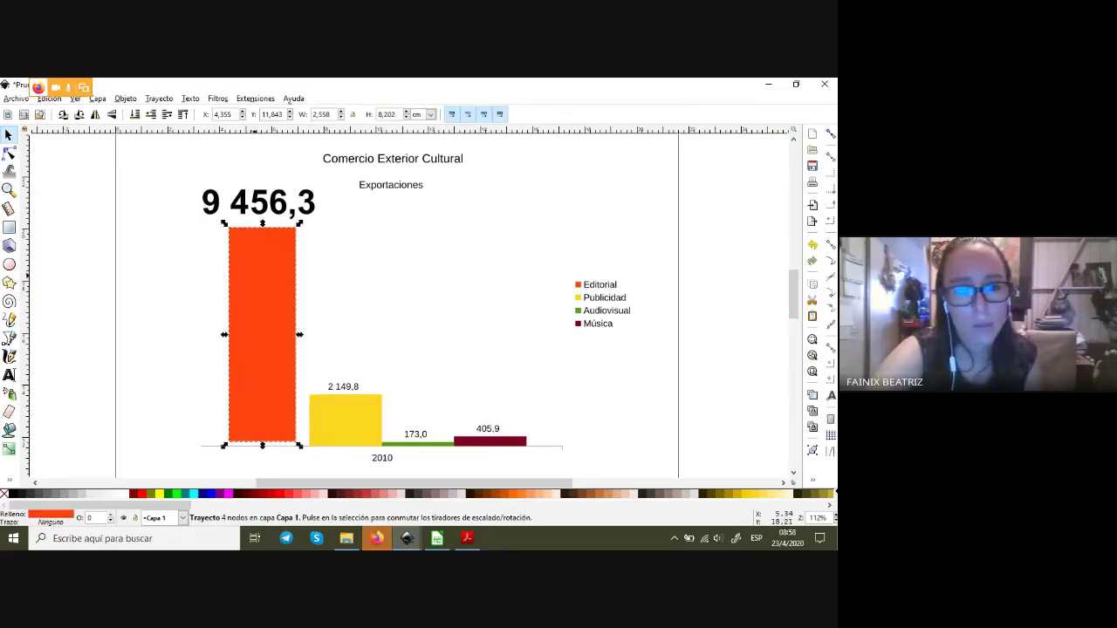
scroll(242, 406, "up", 1, "ctrl")
scroll(241, 407, "down", 2)
scroll(242, 407, "up", 1)
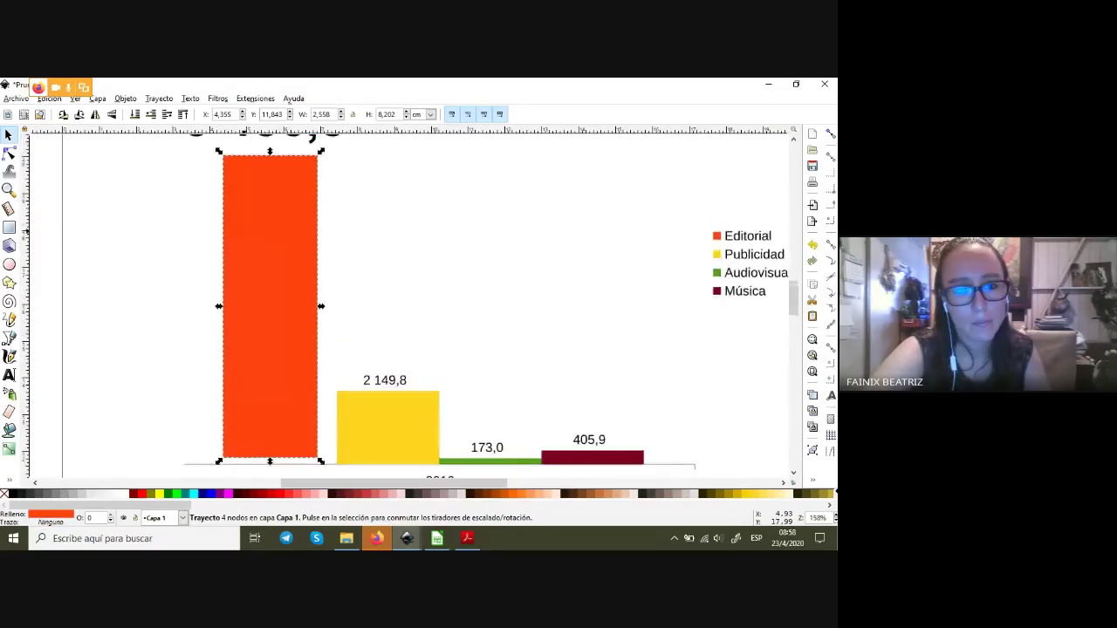
scroll(241, 407, "up", 1)
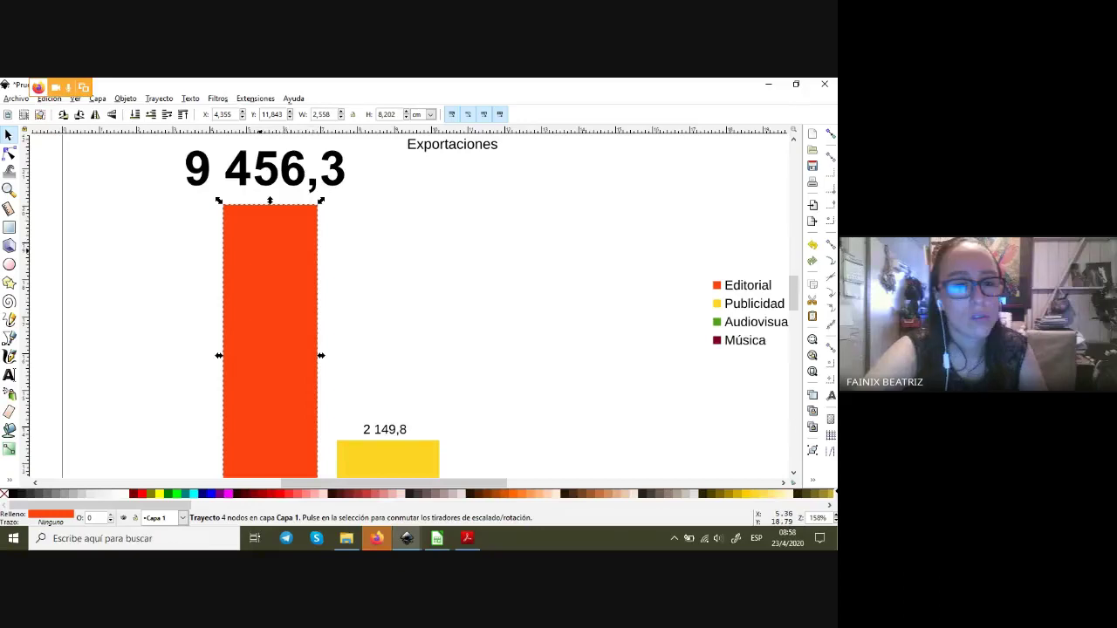
scroll(410, 306, "down", 1)
scroll(410, 305, "up", 1)
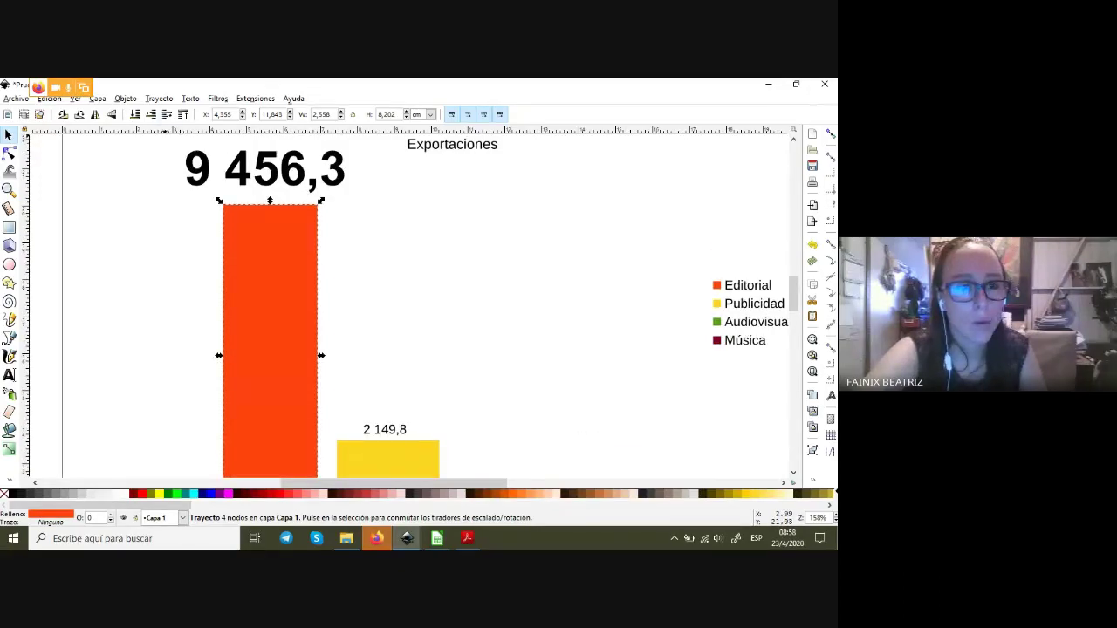
left_click(125, 98)
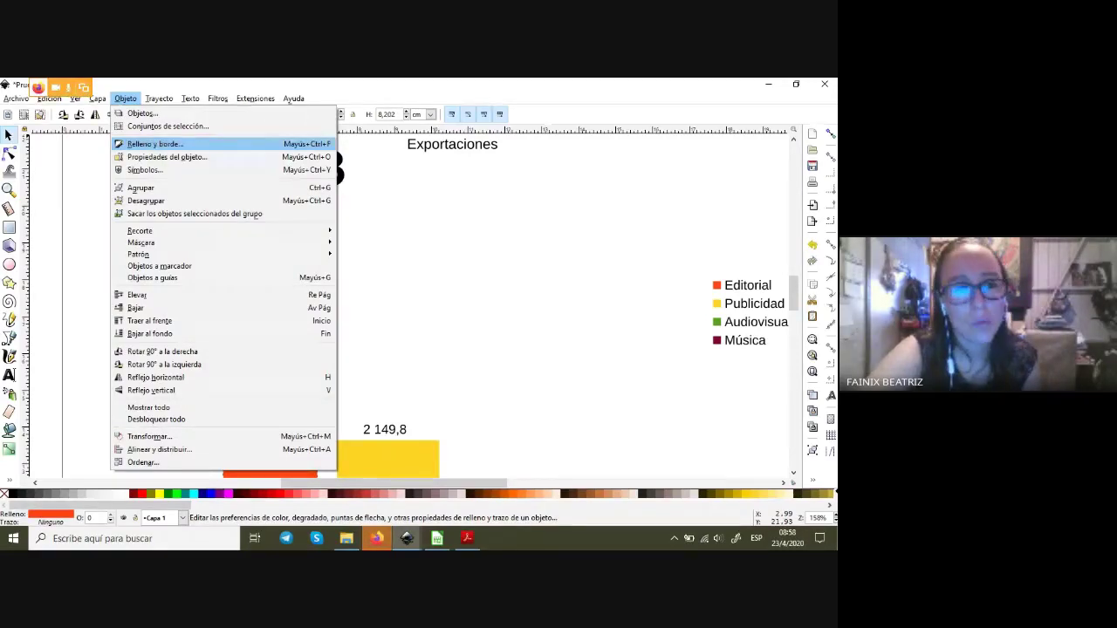
- Show the bar in Fill and Stroke, viewing fill as Rueda then CMYK, then Color de trazo
left_click(156, 143)
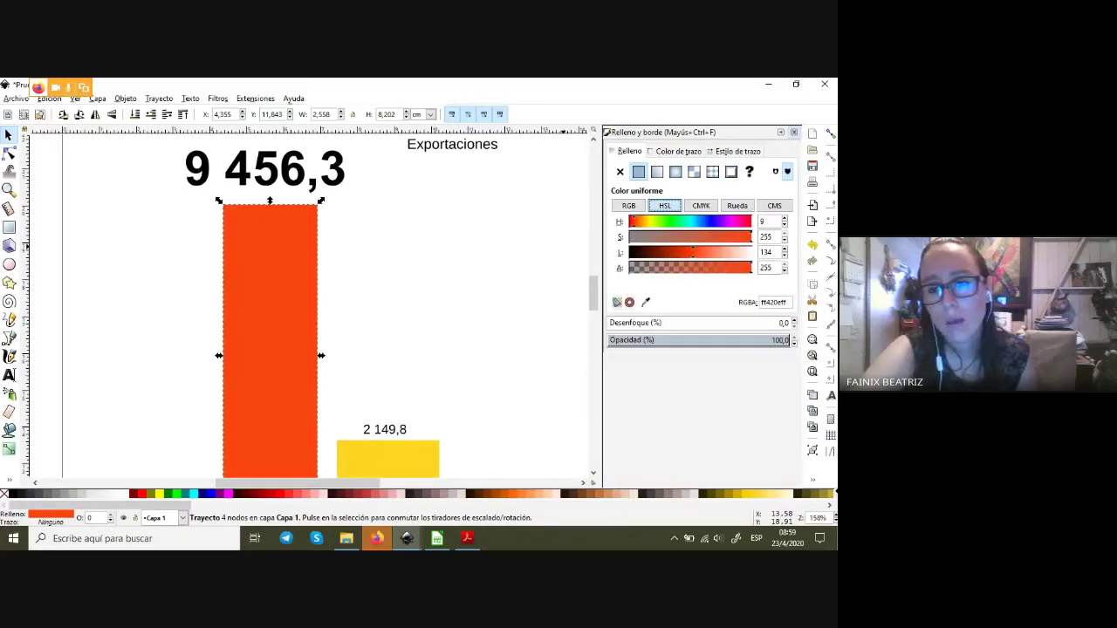
left_click(737, 205)
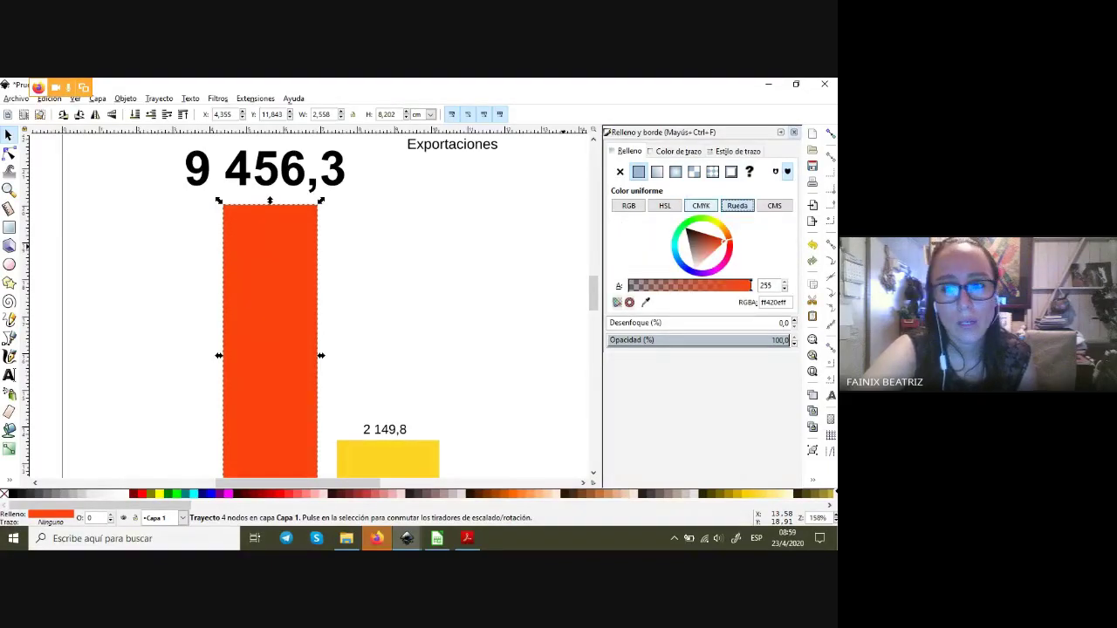
left_click(701, 205)
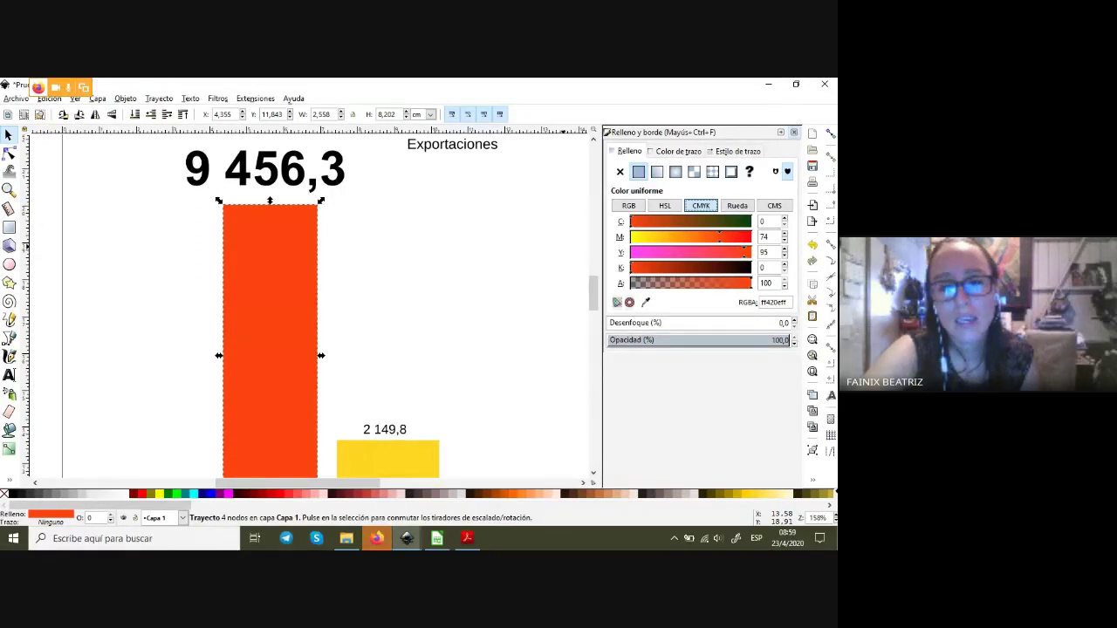
left_click(679, 151)
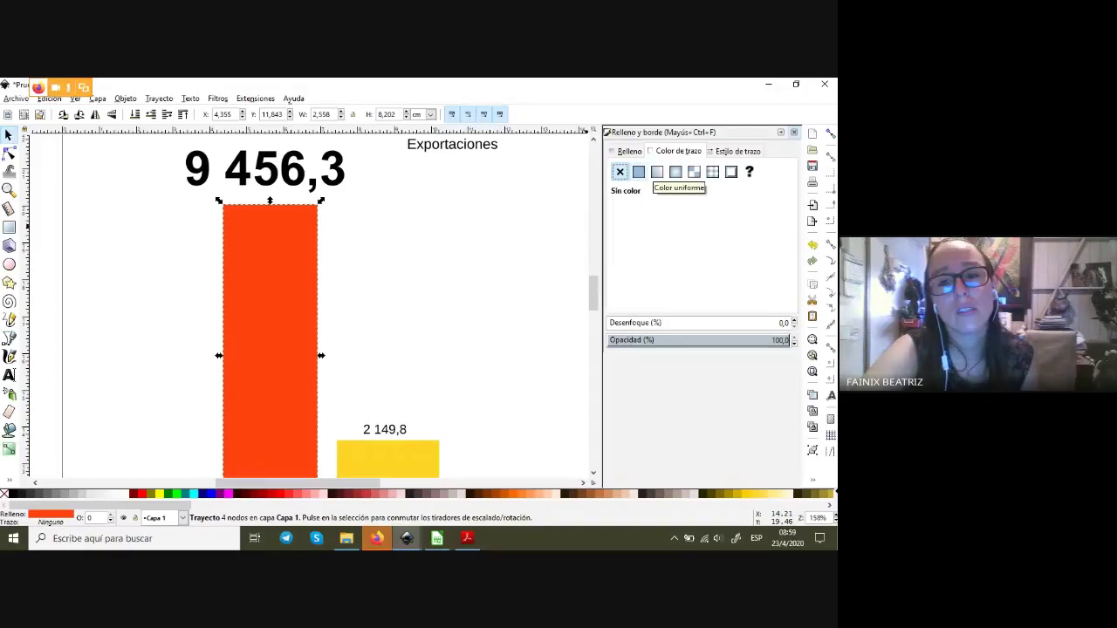
- Give the Editorial bar a flat black stroke (CMYK K 100, 000000ff) and reselect it
left_click(638, 172)
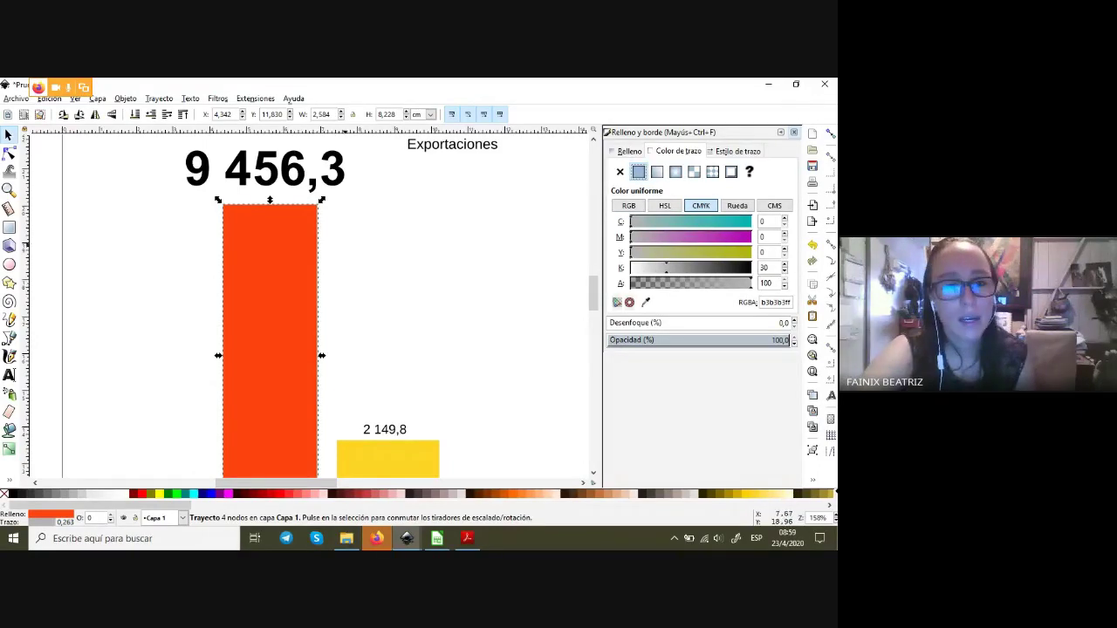
left_click_drag(666, 267, 750, 267)
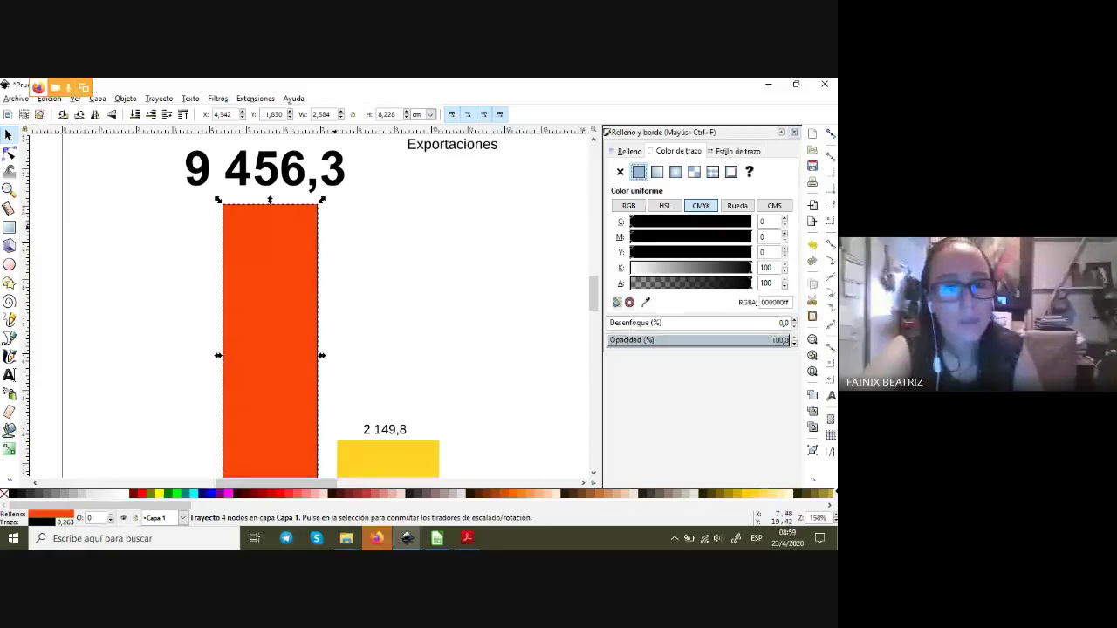
key("Escape")
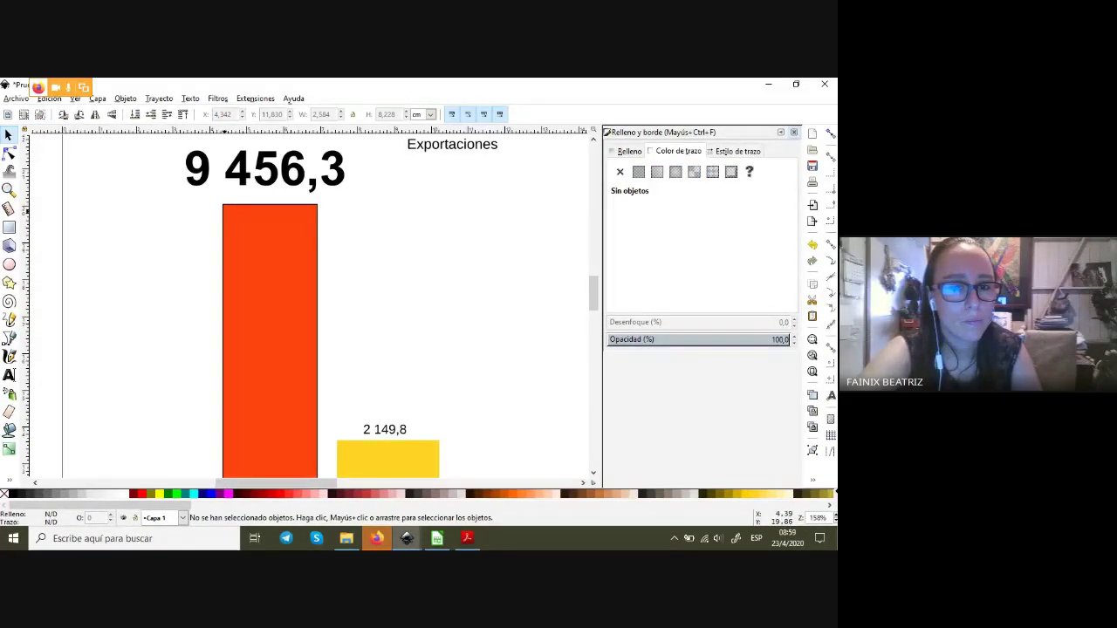
left_click(272, 236)
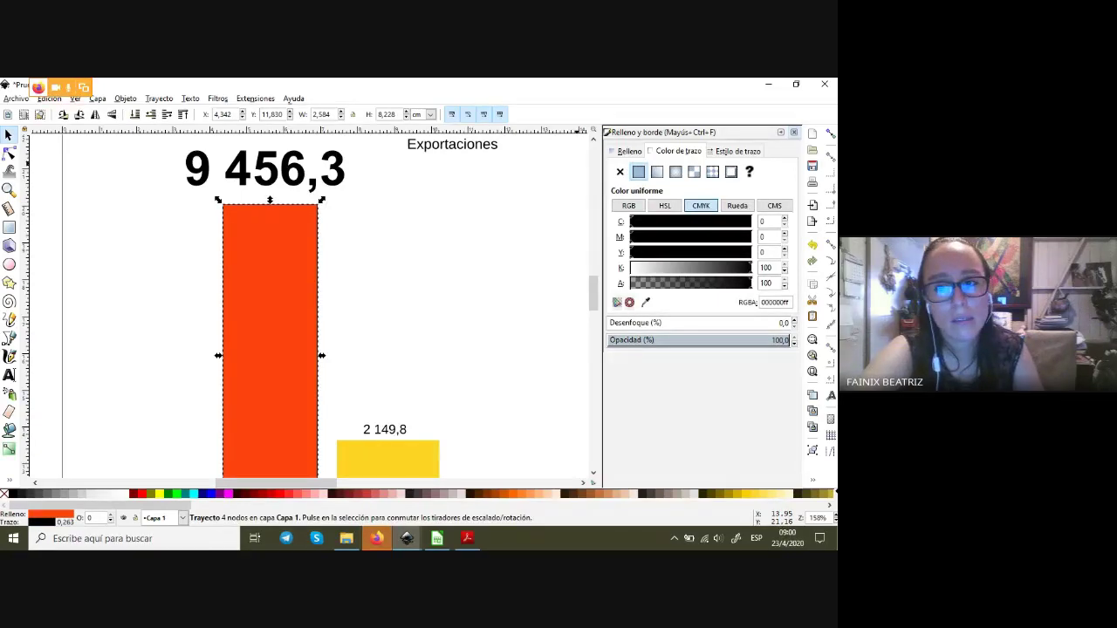
- Set the bar's stroke width in Estilo de trazo to 0,3, then raise it to 1,5 mm
left_click(737, 151)
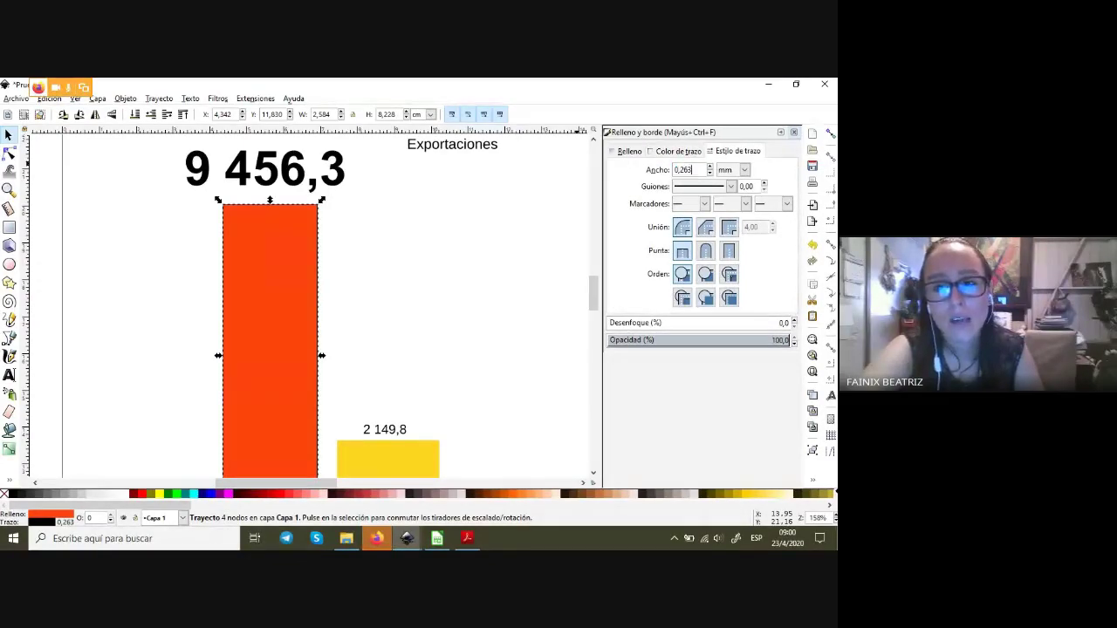
key("BackSpace")
key("BackSpace")
key("BackSpace")
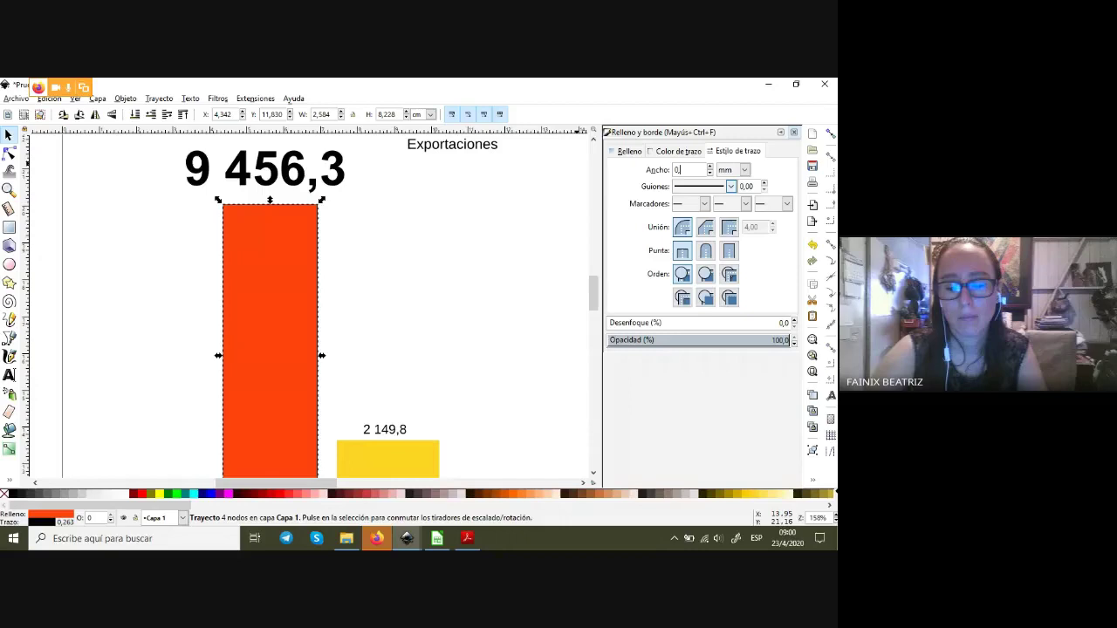
type("300")
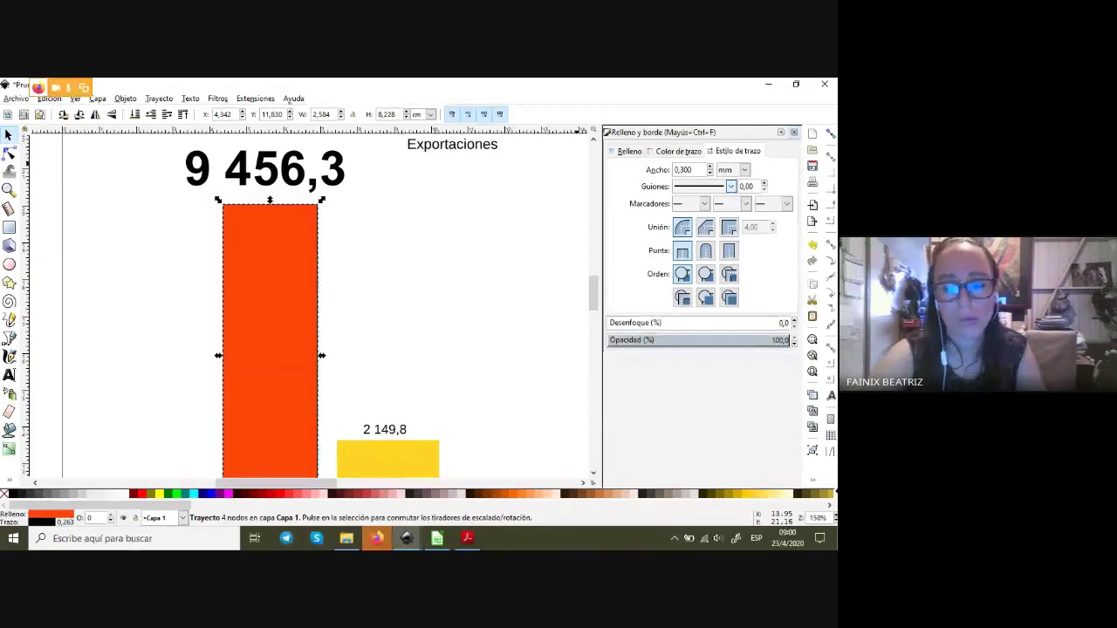
key("Return")
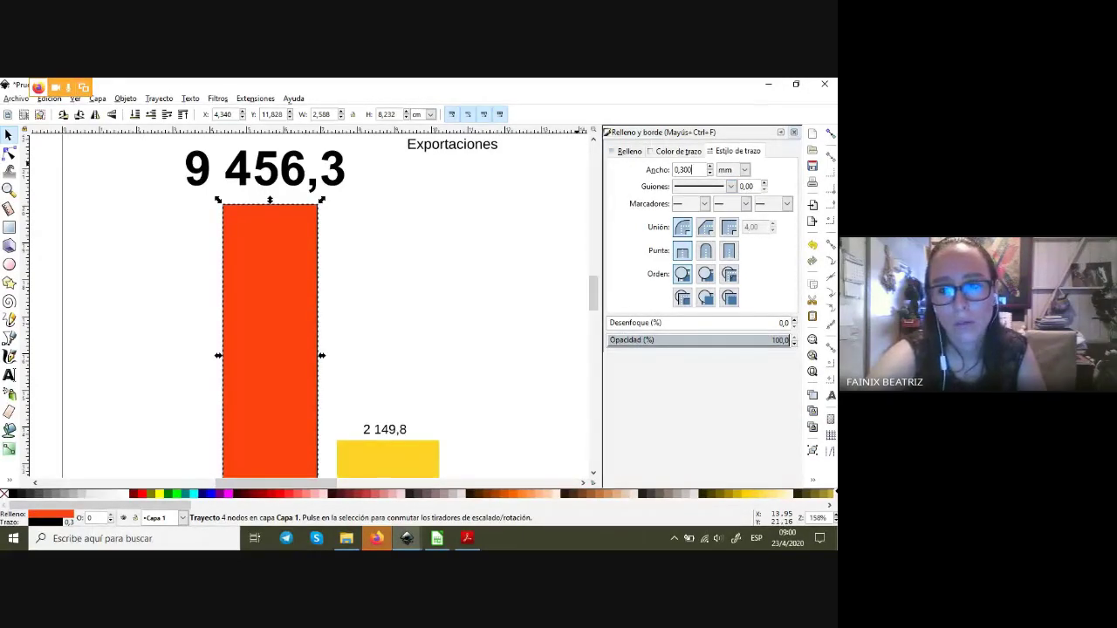
key("Up")
key("Up")
key("Up")
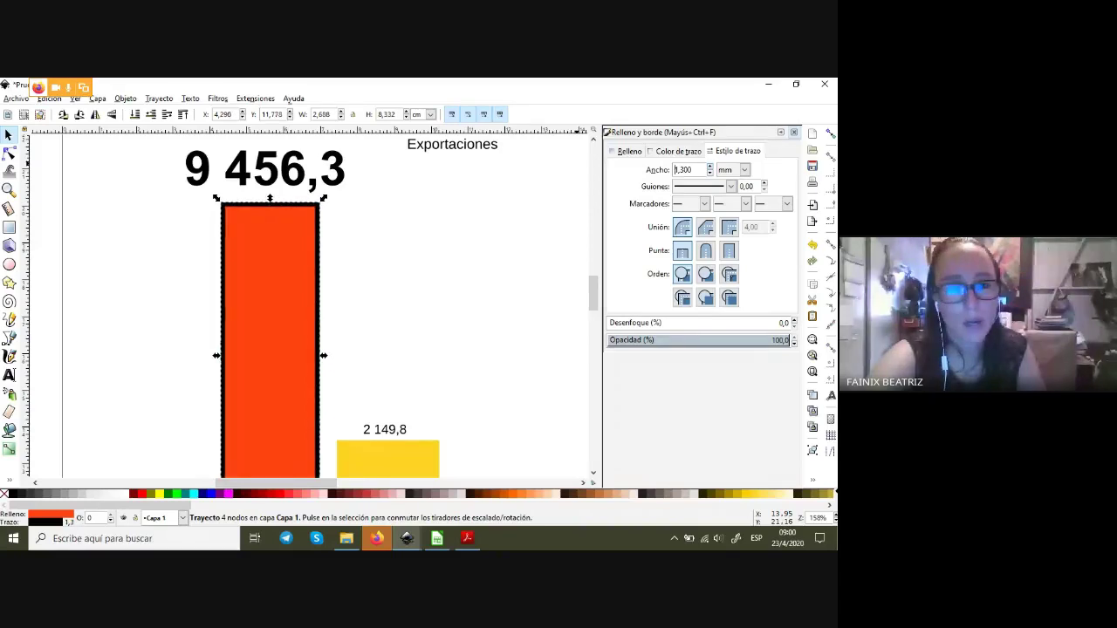
key("Up")
key("Up")
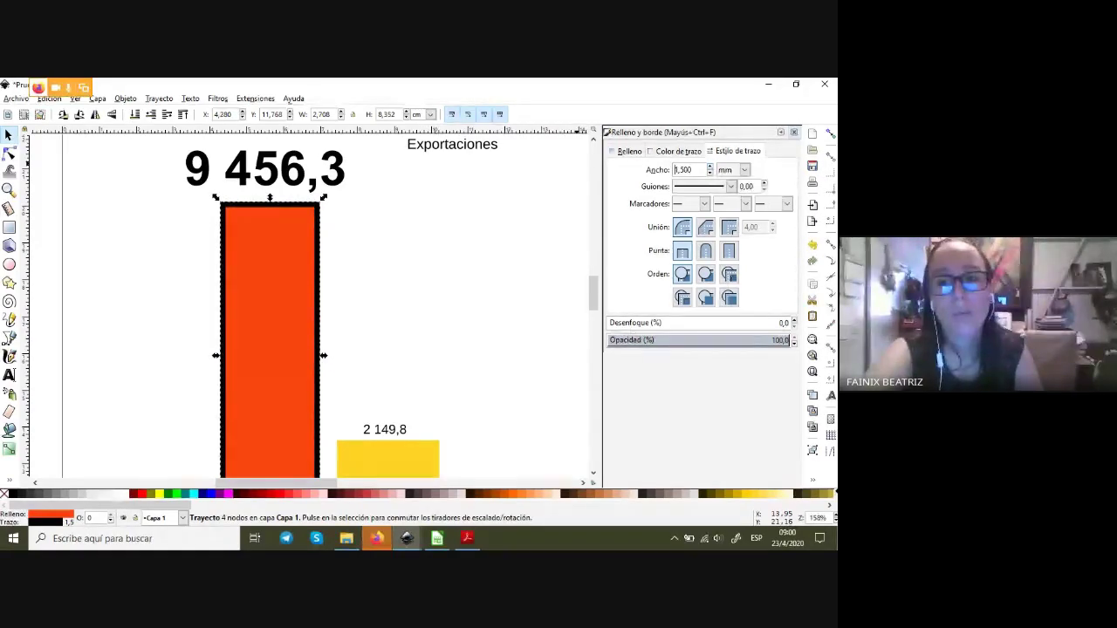
- Try fine-dash, long-dash and spaced-dotted Guiones patterns on the bar's outline
left_click(730, 186)
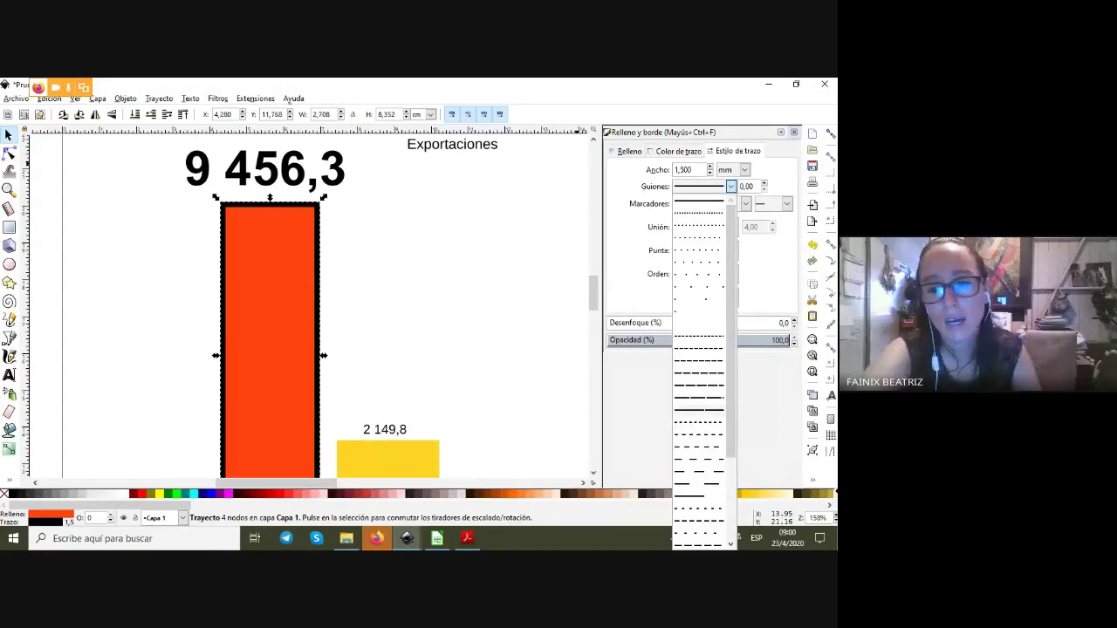
left_click(698, 421)
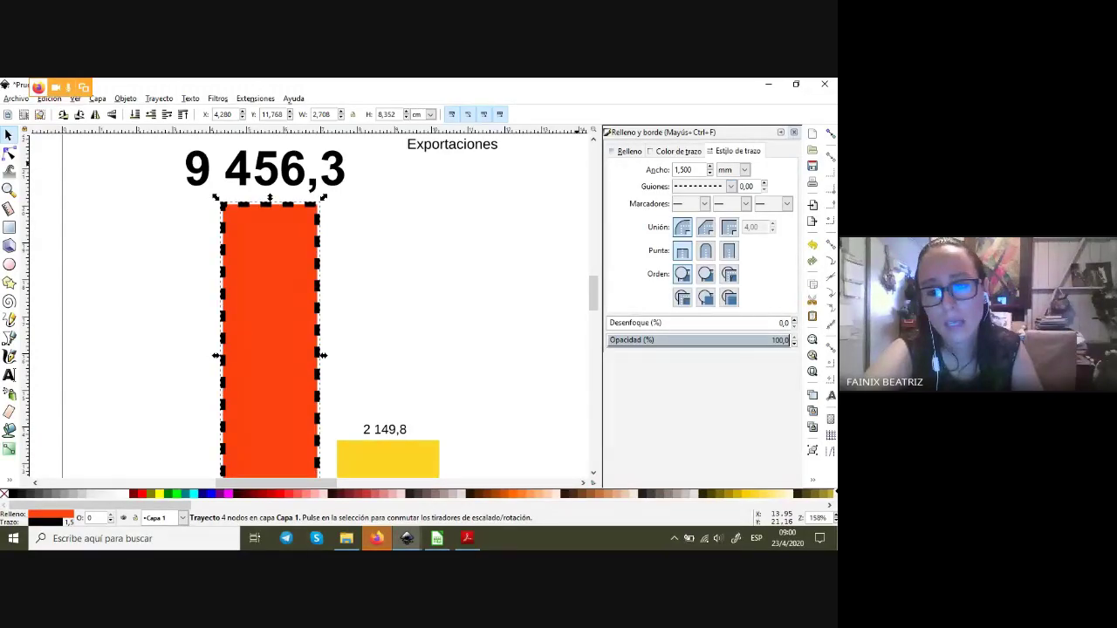
left_click(731, 186)
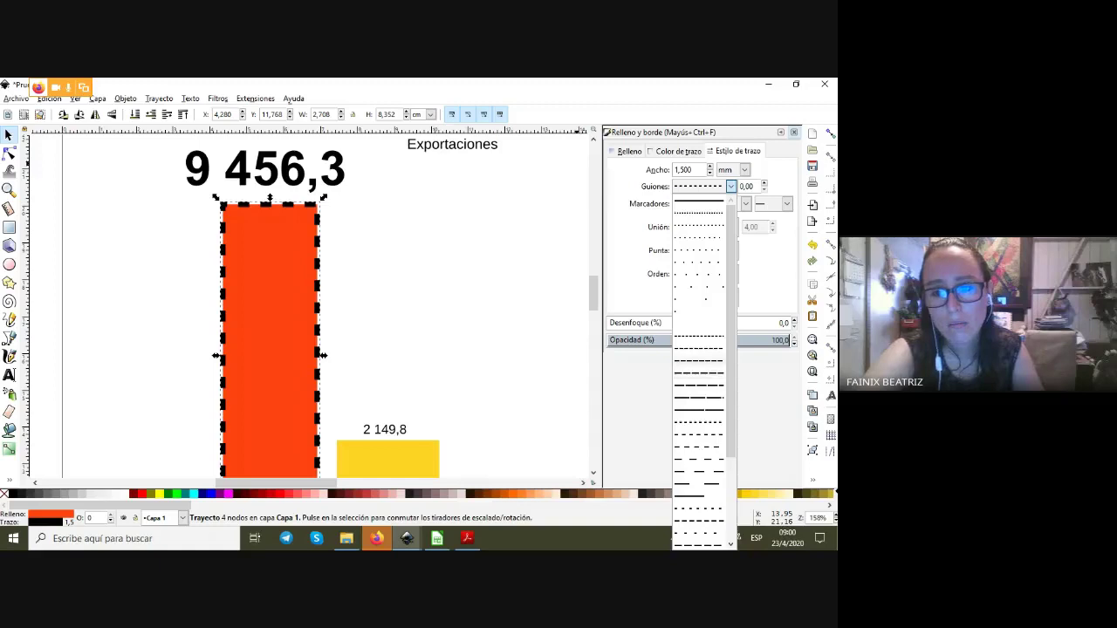
left_click(698, 290)
left_click(730, 186)
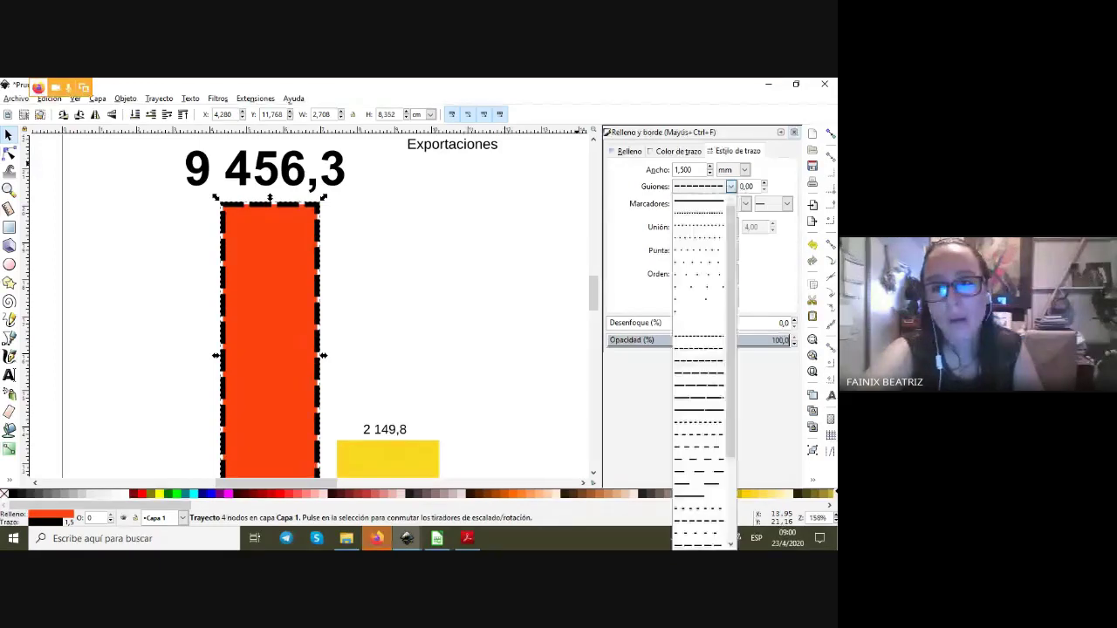
left_click(699, 226)
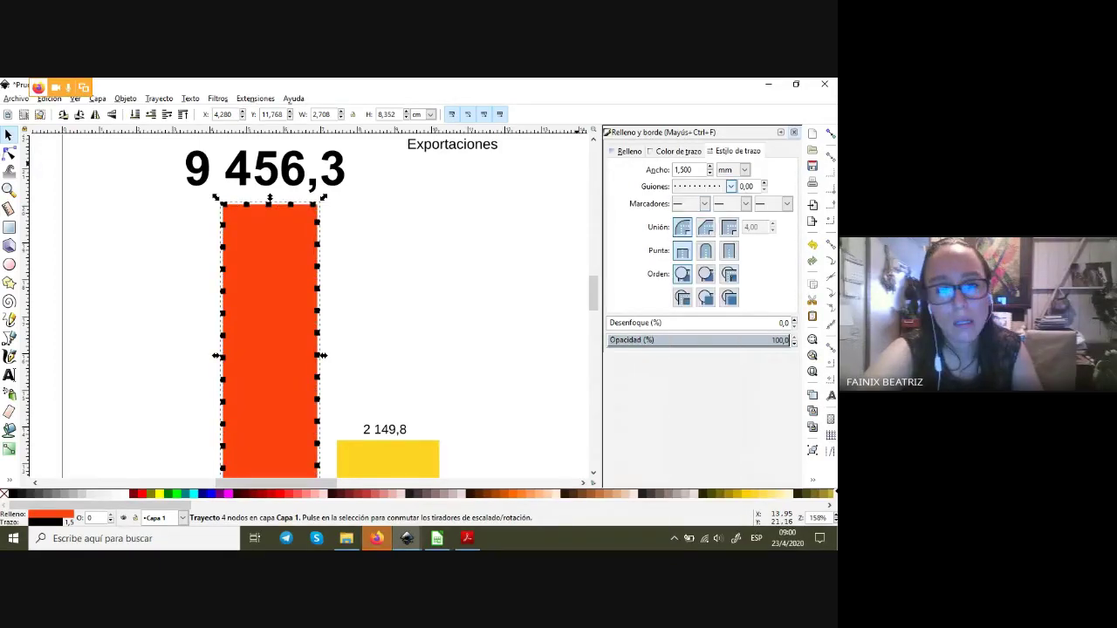
- Try dash-dot and other patterns, settling on a finer short dash
left_click(730, 186)
scroll(698, 392, "down", 5)
left_click(698, 470)
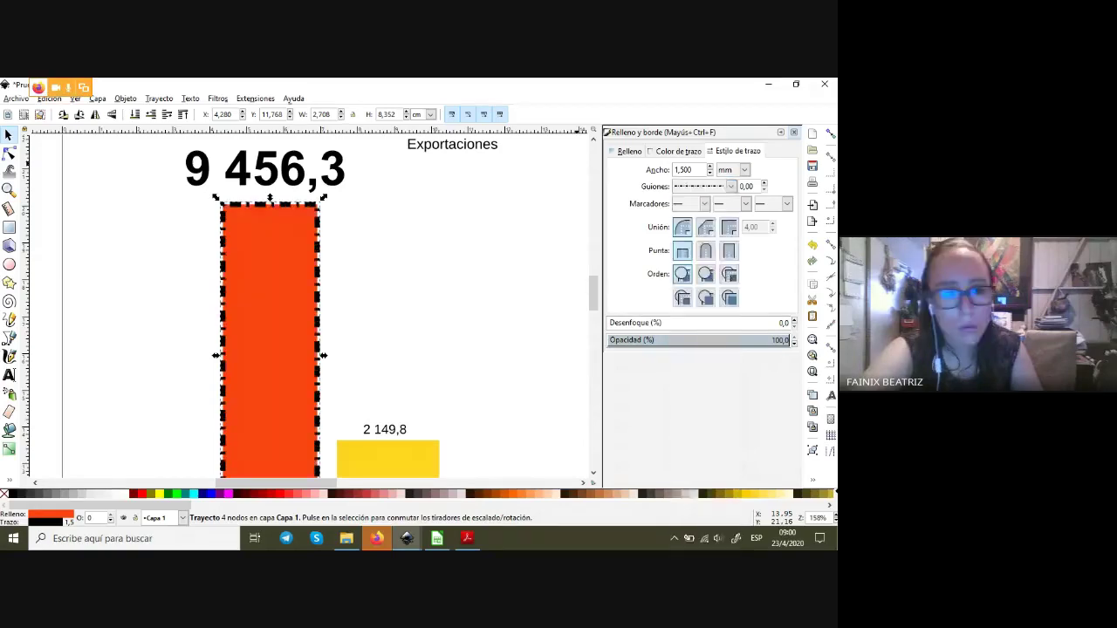
left_click(731, 186)
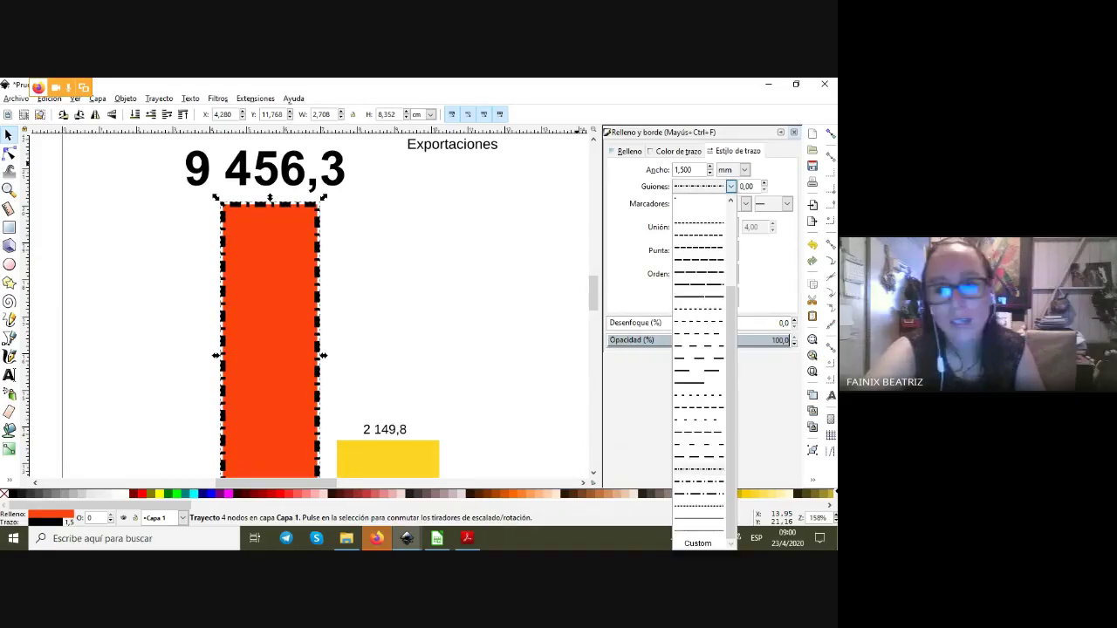
left_click(698, 432)
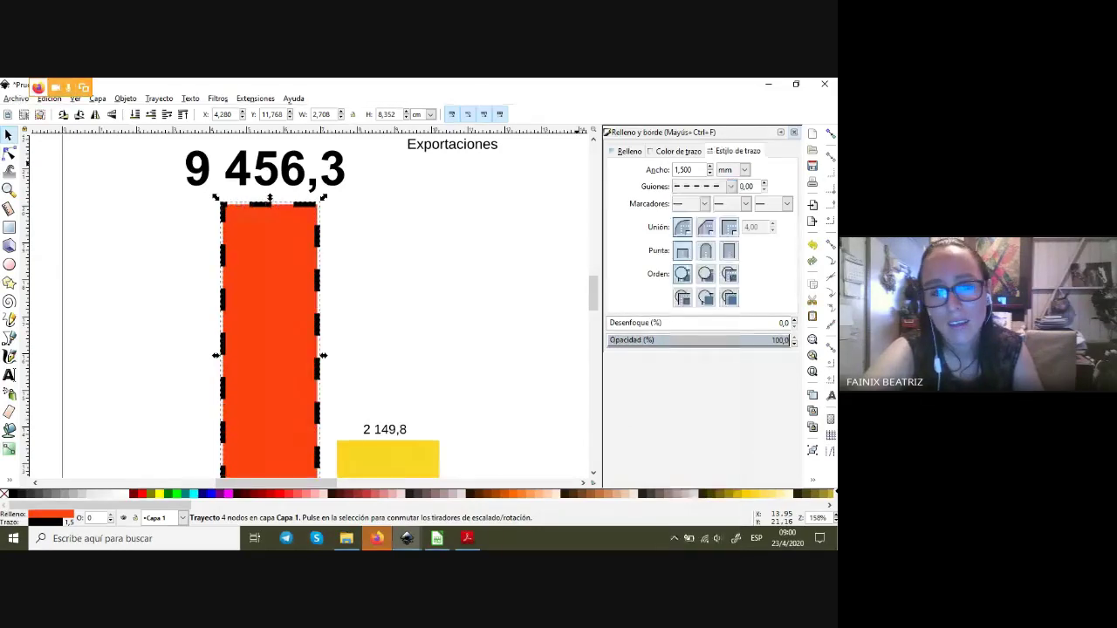
left_click(731, 186)
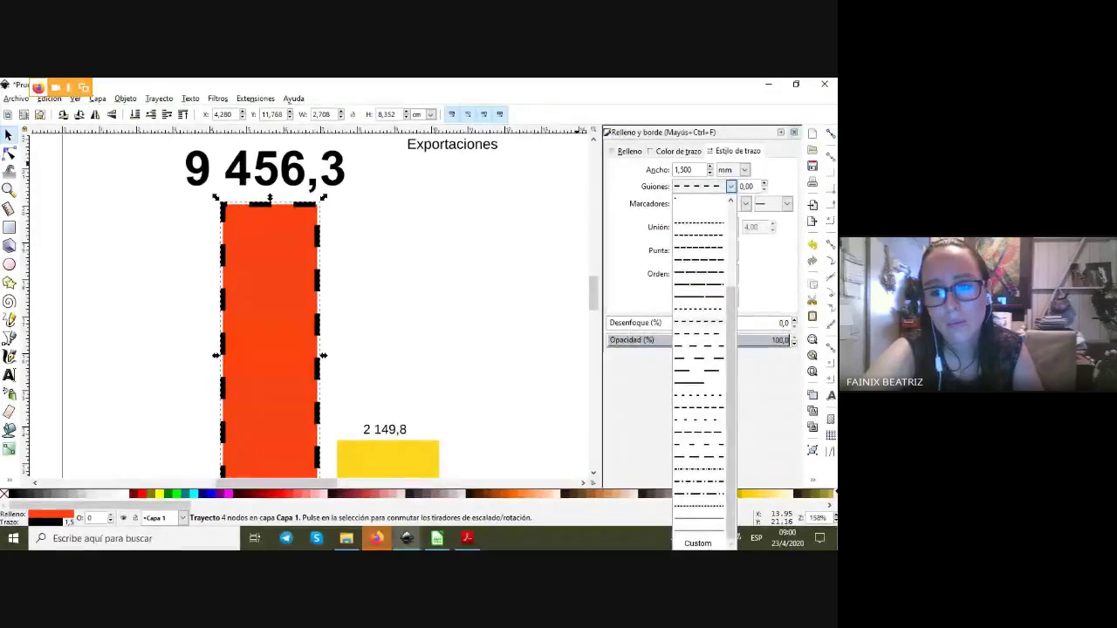
left_click(699, 234)
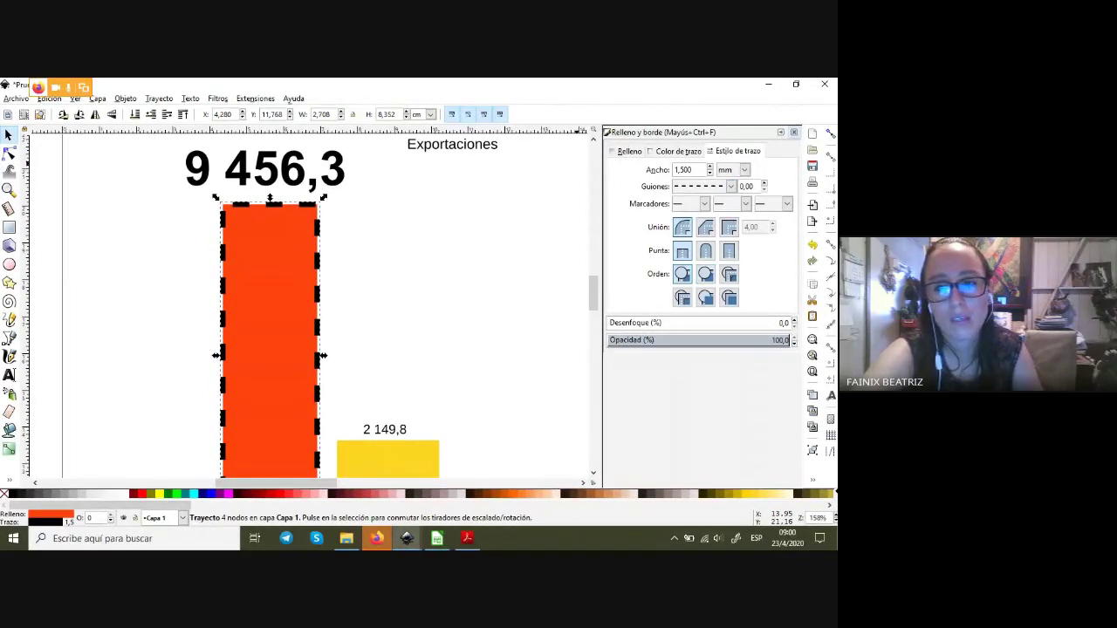
- Reduce the dashed outline's Ancho to about 0,8 mm
scroll(690, 170, "down", 2)
scroll(689, 169, "down", 2)
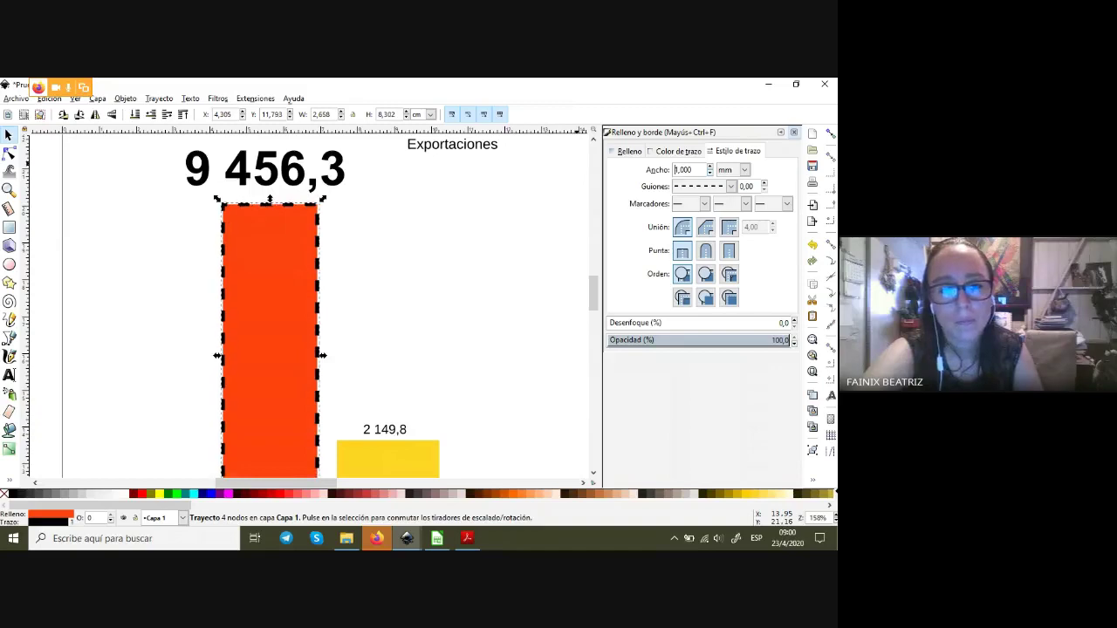
scroll(690, 170, "down", 1)
scroll(690, 170, "down", 2)
left_click(678, 151)
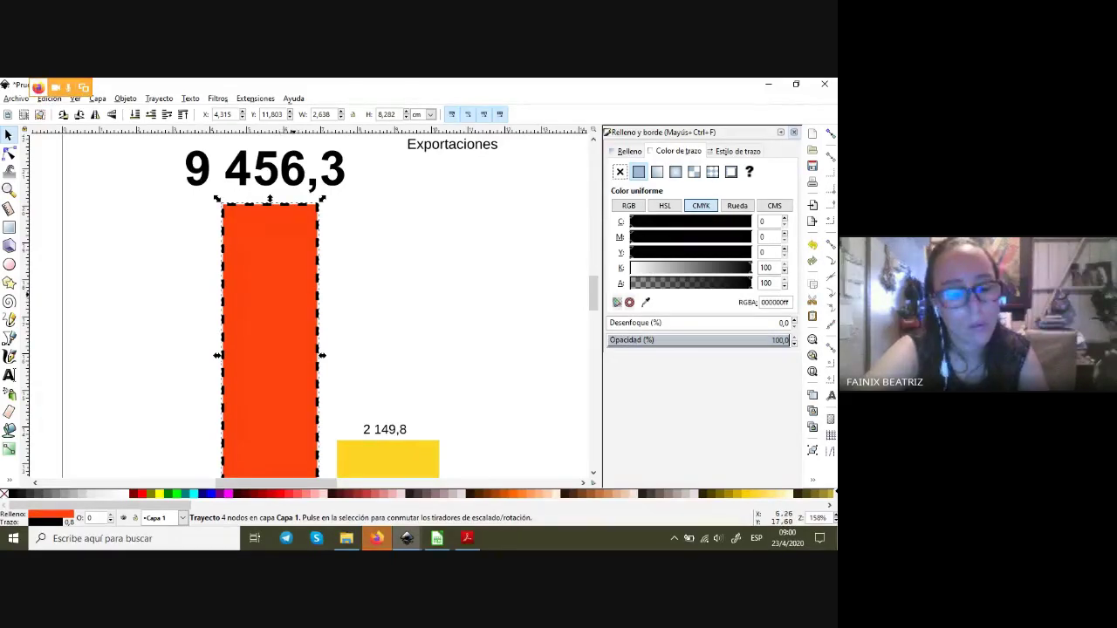
key("d")
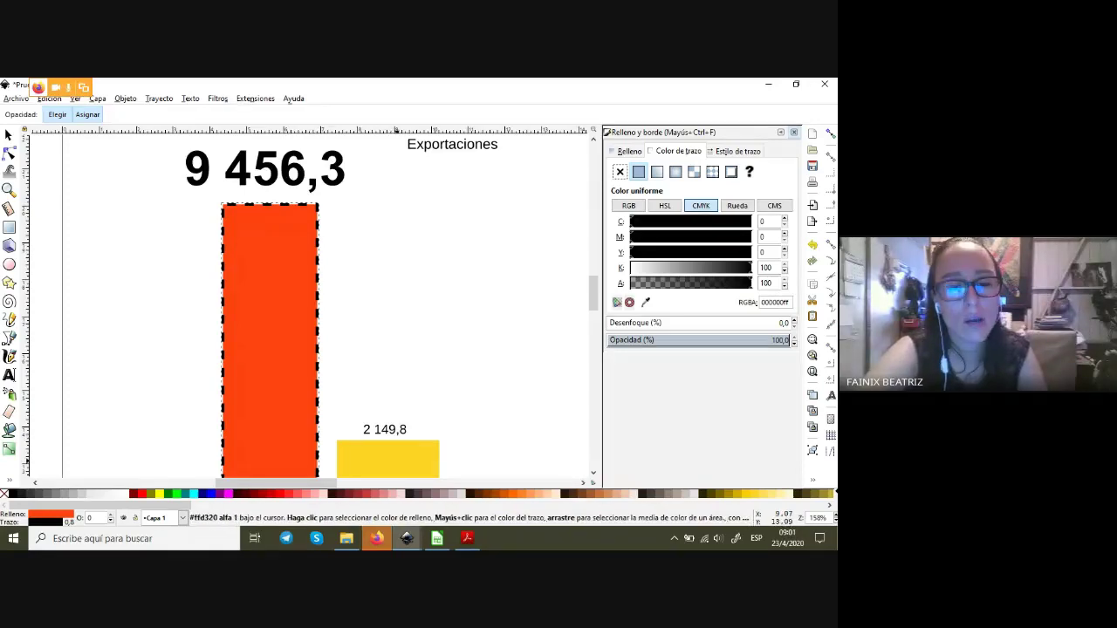
scroll(389, 445, "down", 1)
left_click(388, 445)
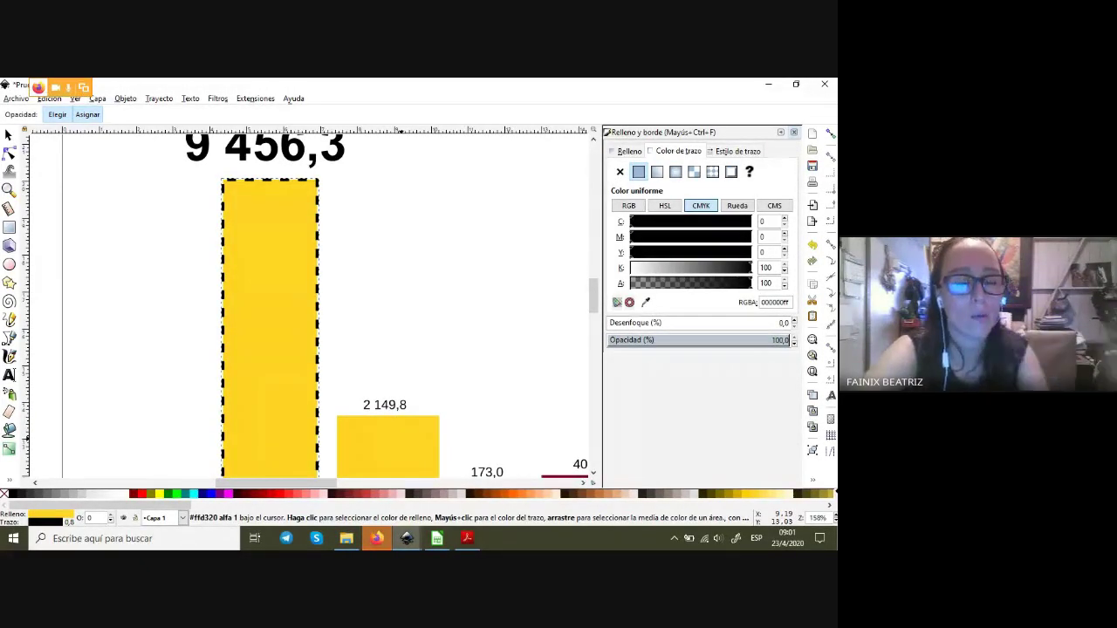
scroll(305, 306, "down", 2)
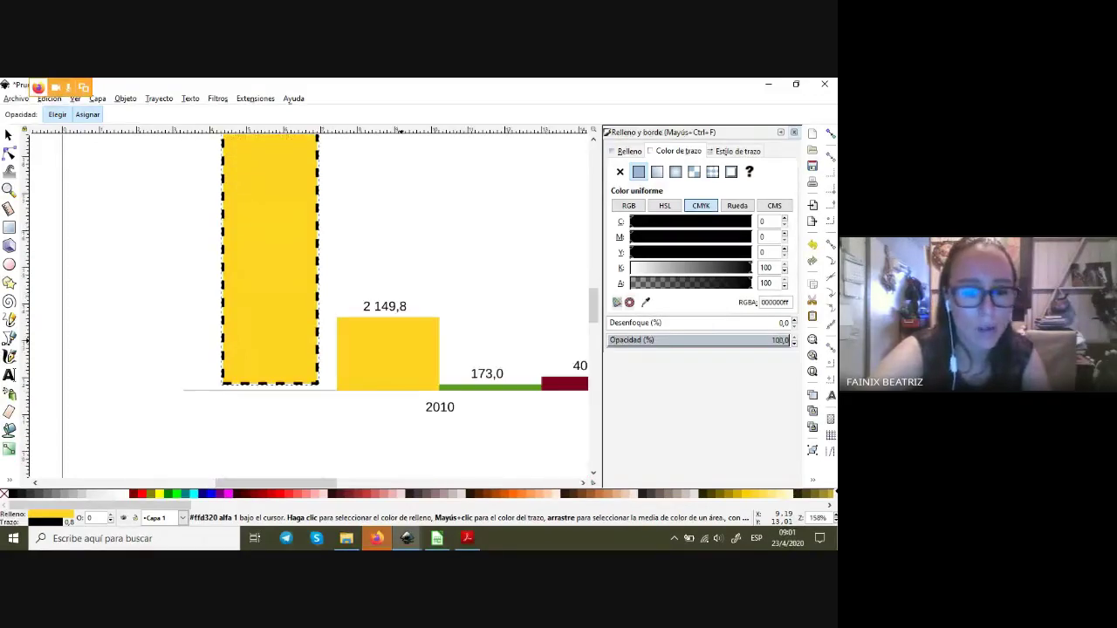
scroll(306, 306, "up", 1)
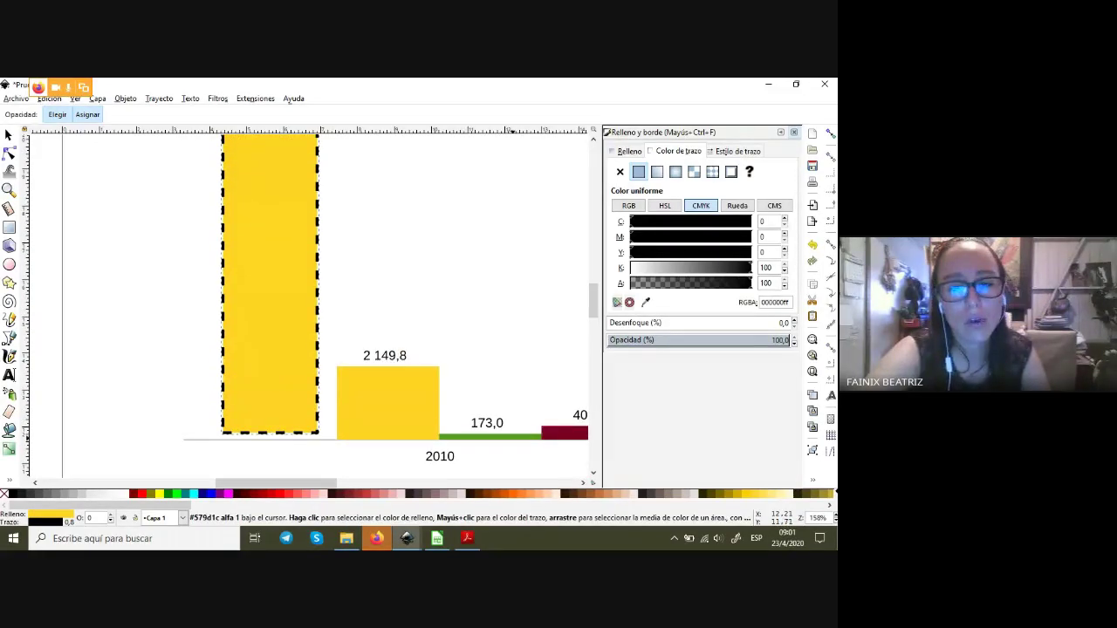
left_click(515, 436)
left_click(563, 433)
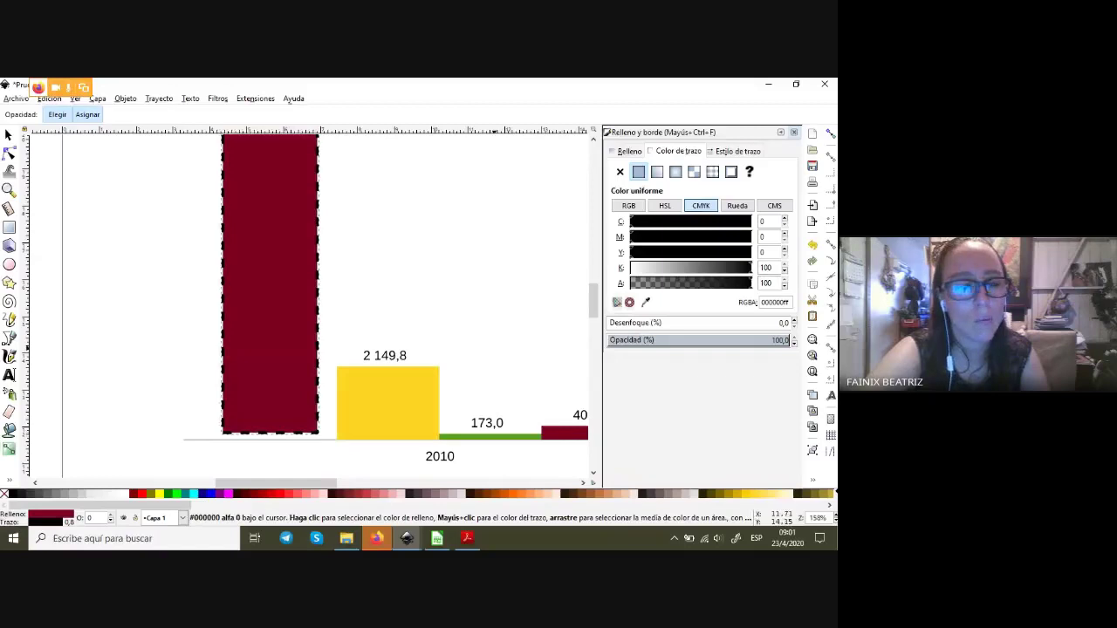
left_click(387, 401)
left_click(534, 494)
scroll(306, 305, "up", 2)
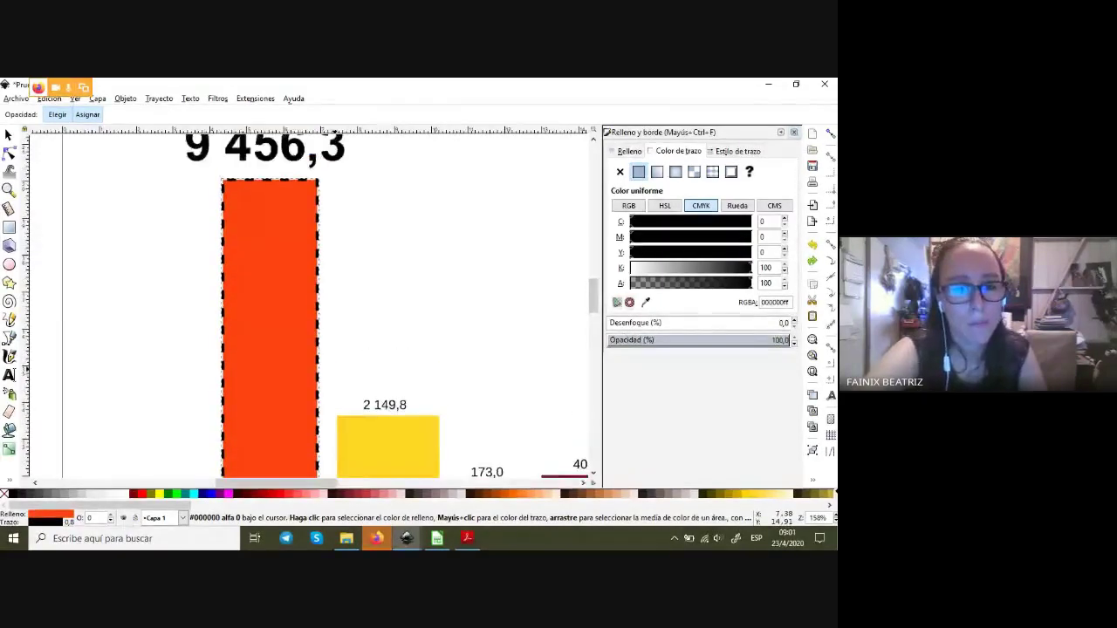
scroll(306, 305, "up", 1)
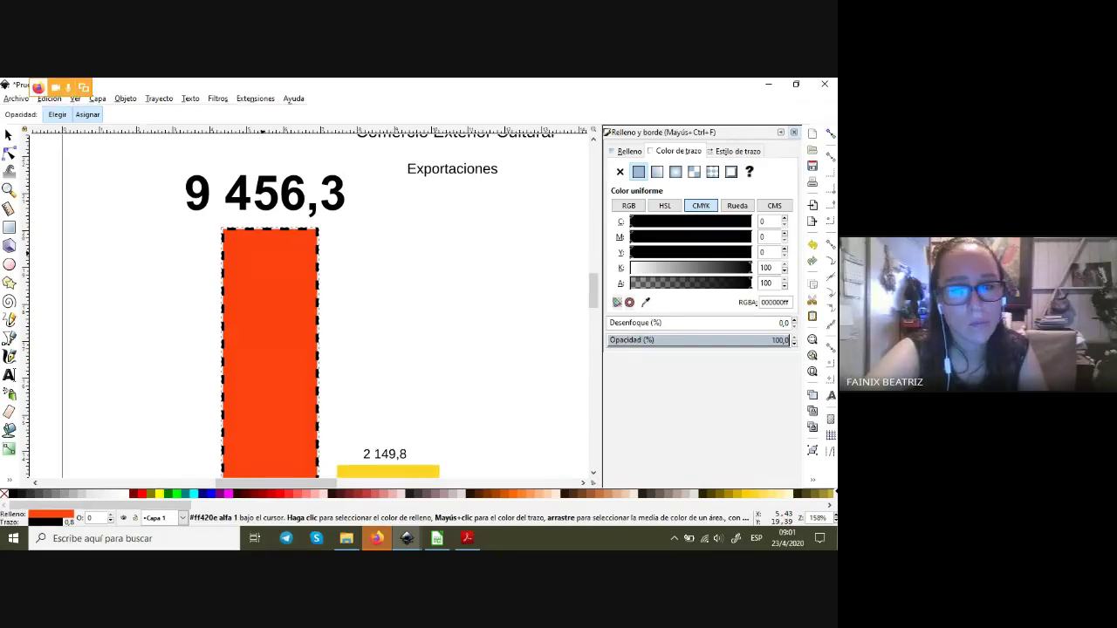
left_click(8, 135)
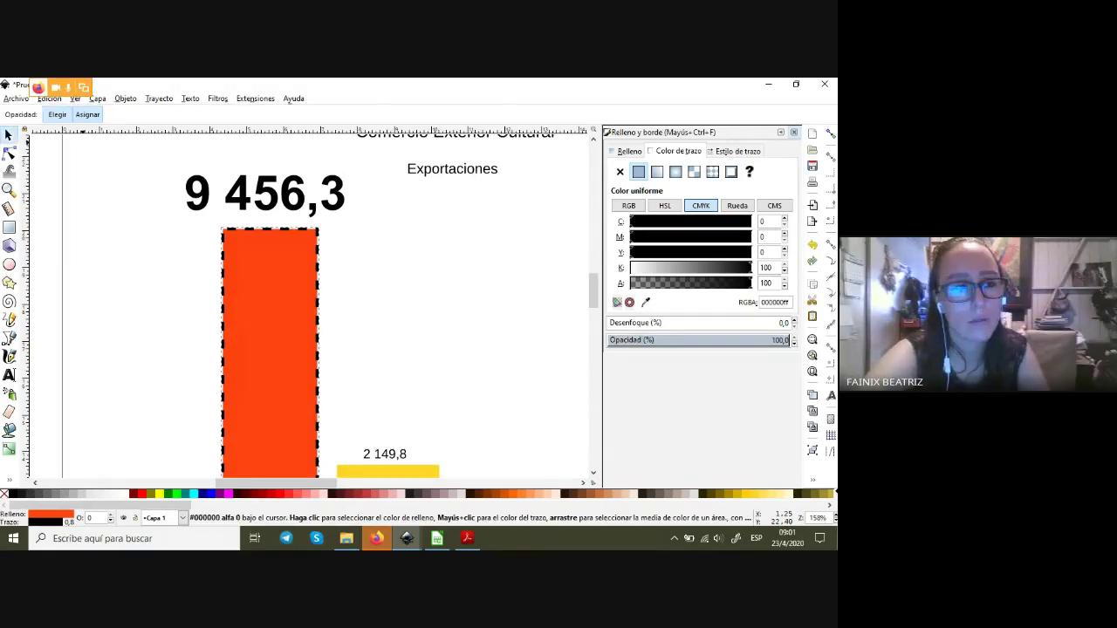
scroll(306, 305, "down", 1)
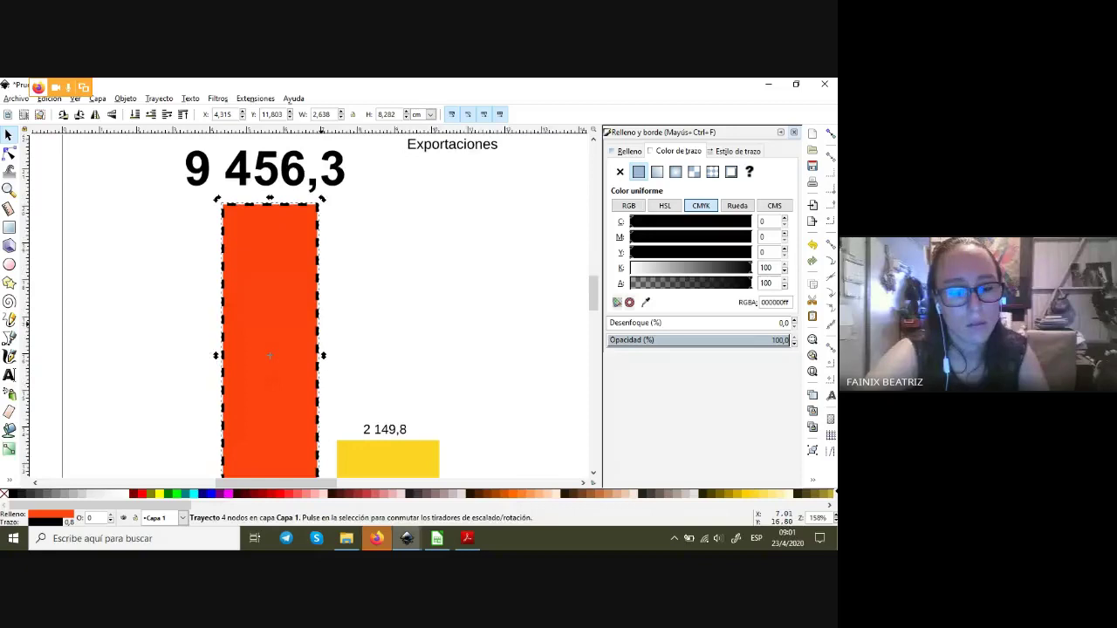
- Use the Dropper to make the tall bar's outline the same orange-red as its fill
key("d")
left_click(388, 458)
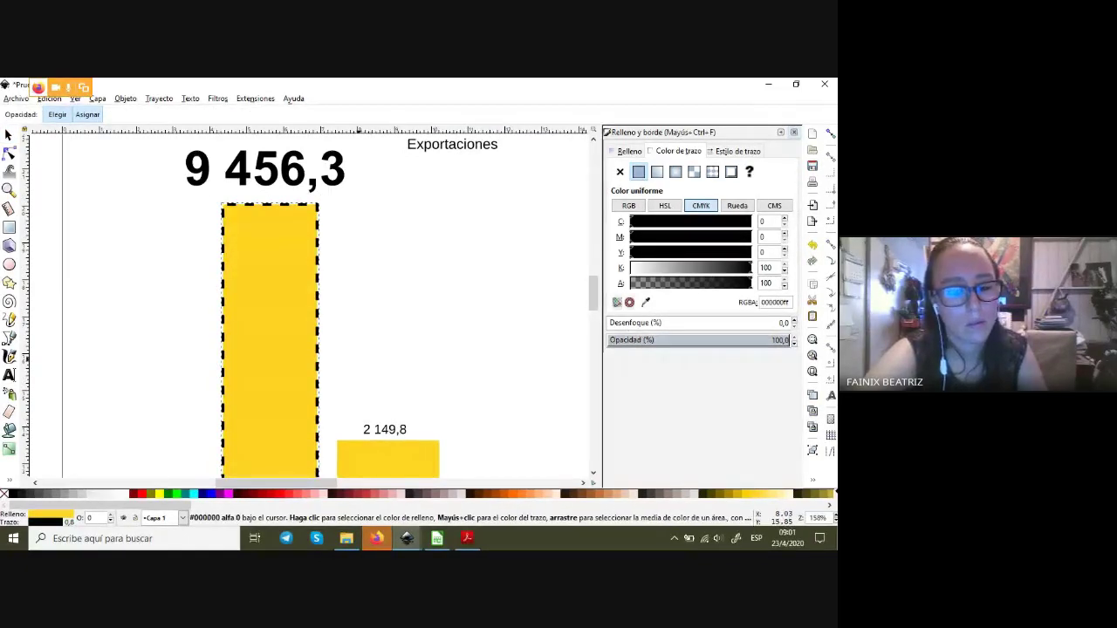
left_click(388, 459, "shift")
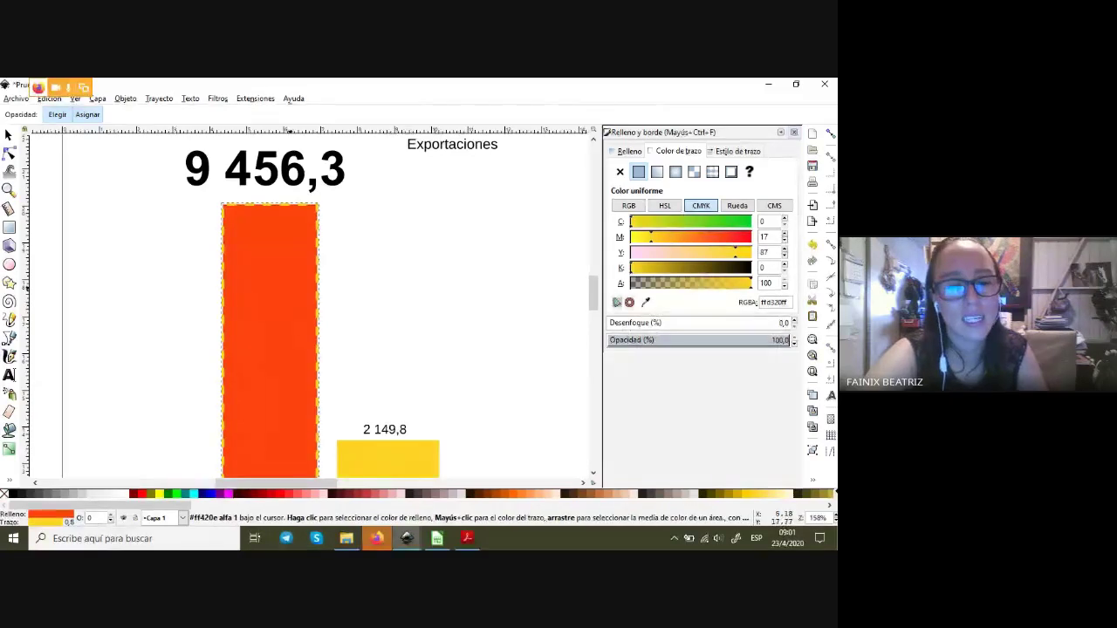
left_click(271, 262, "shift")
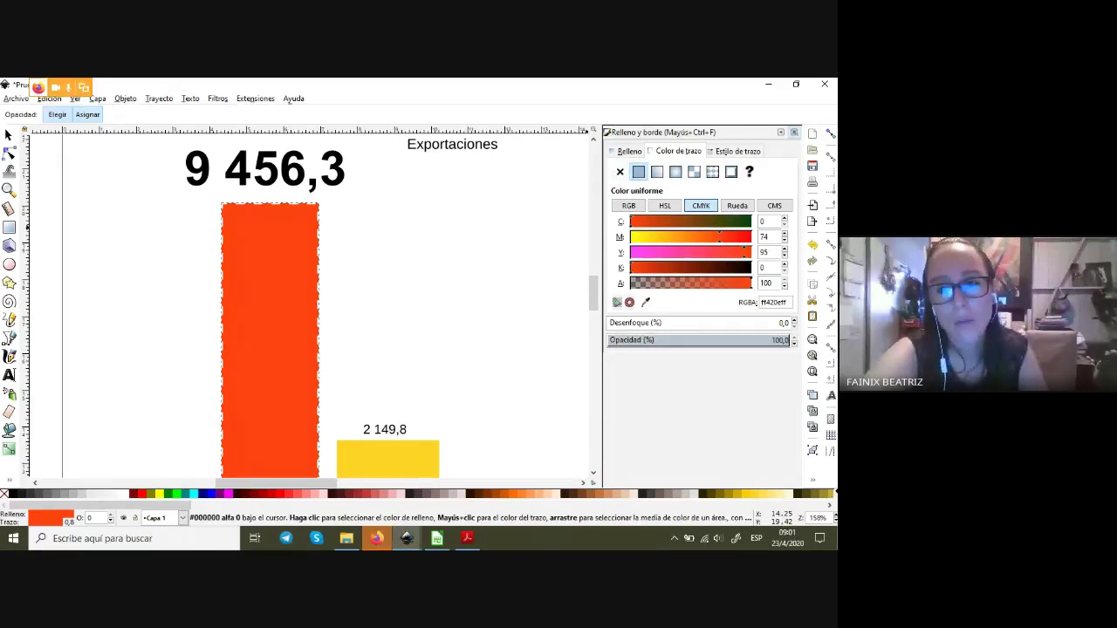
- Remove the tall bar's fill so only the dashed orange-red outline remains
left_click(630, 151)
left_click(619, 172)
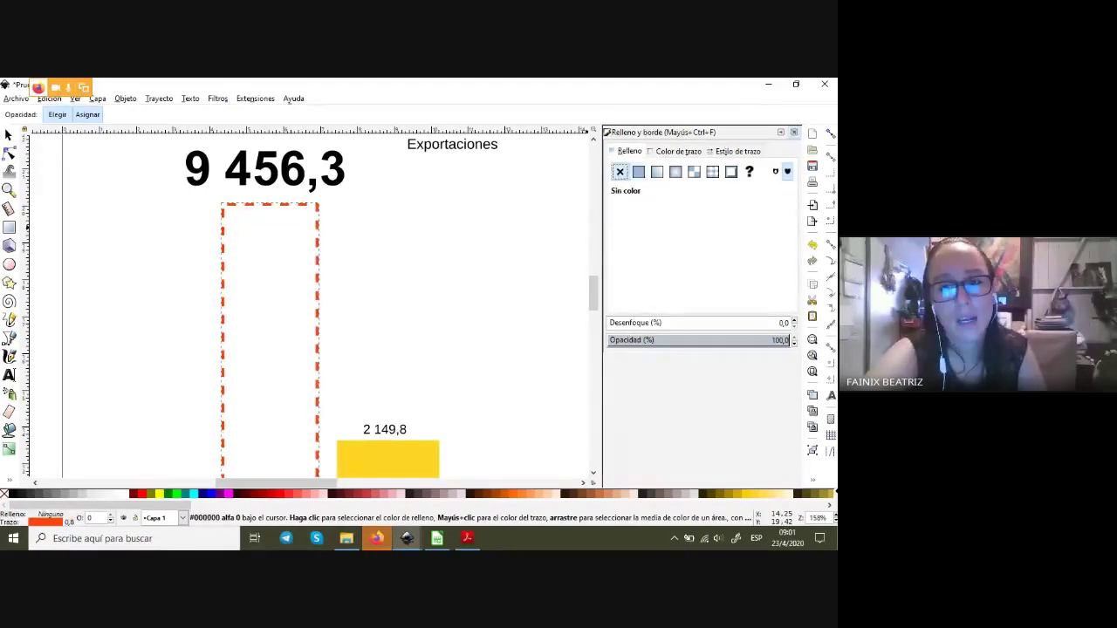
scroll(349, 306, "down", 2)
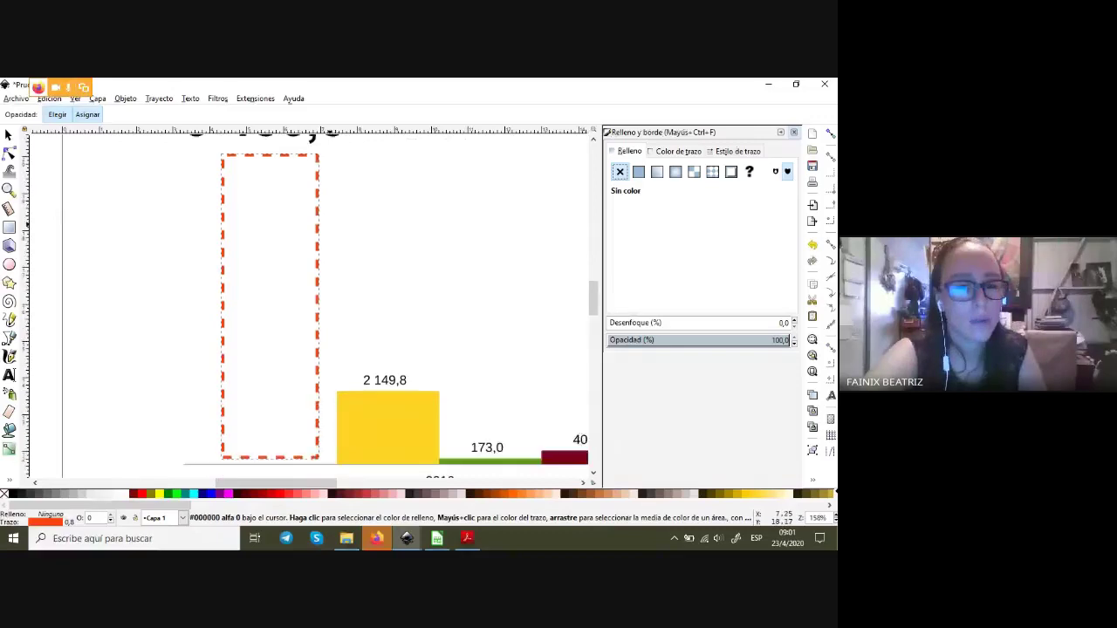
scroll(350, 306, "up", 1)
scroll(349, 306, "down", 1, "ctrl")
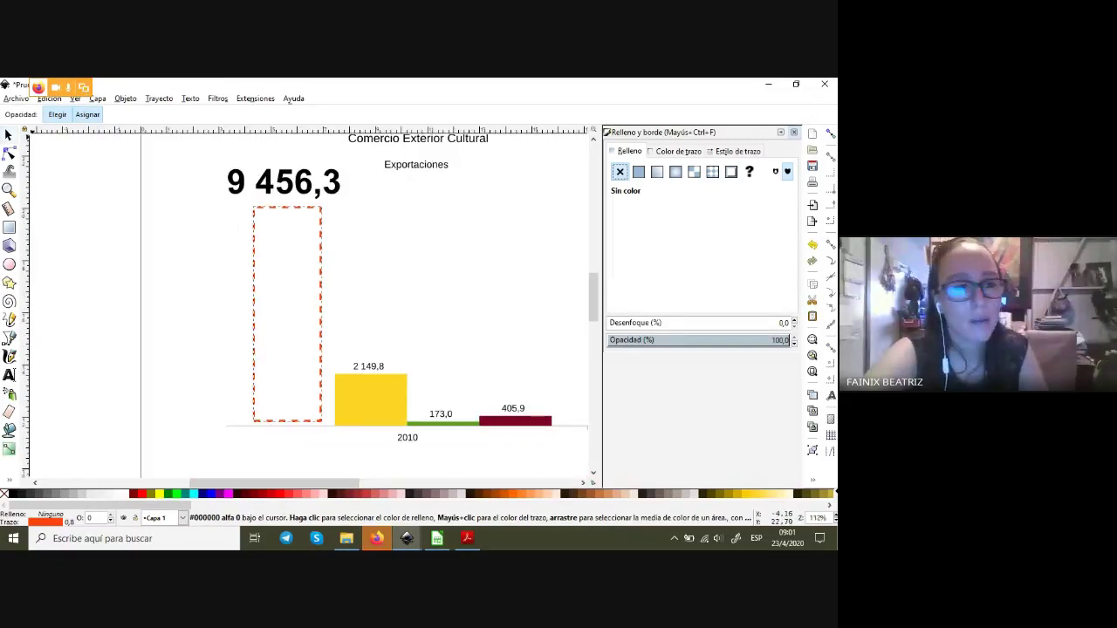
left_click(8, 135)
key("Escape")
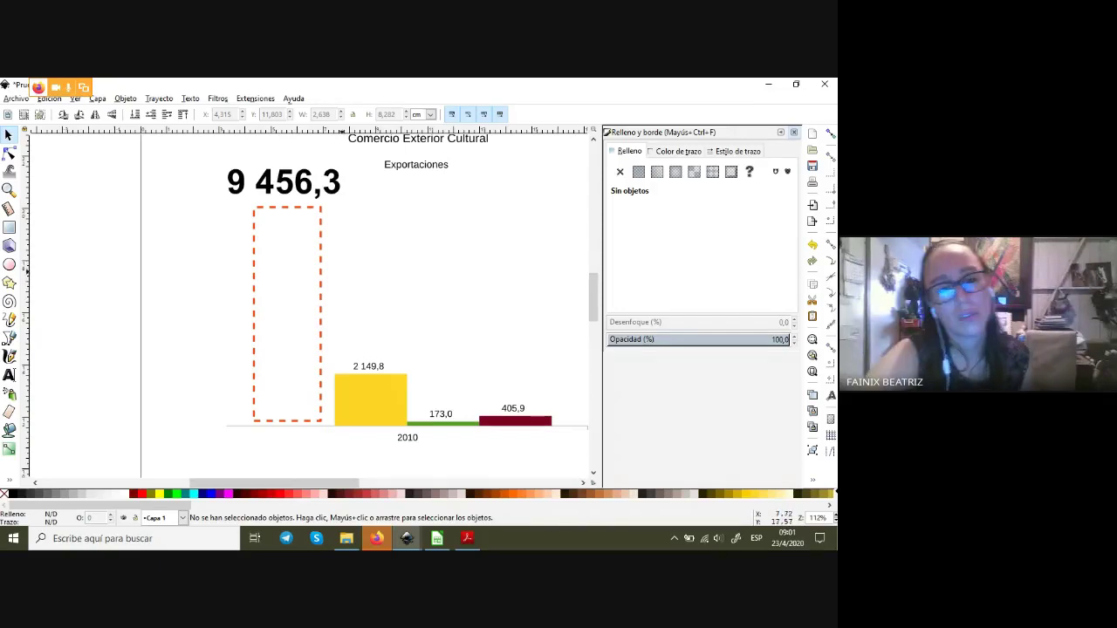
scroll(408, 306, "up", 1)
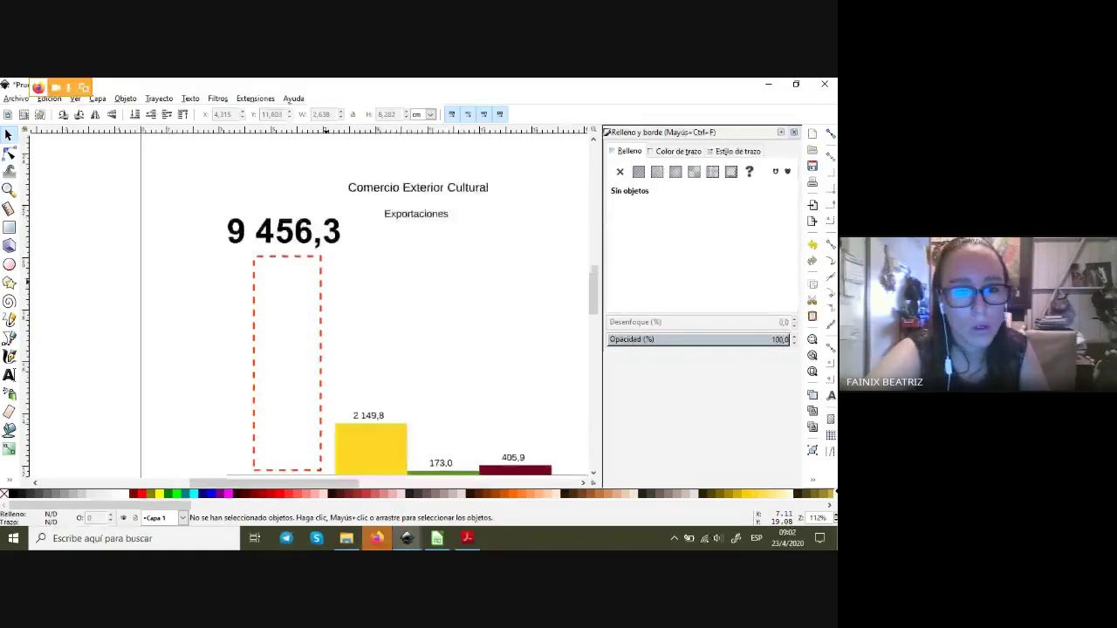
scroll(408, 305, "down", 3)
scroll(408, 306, "up", 2)
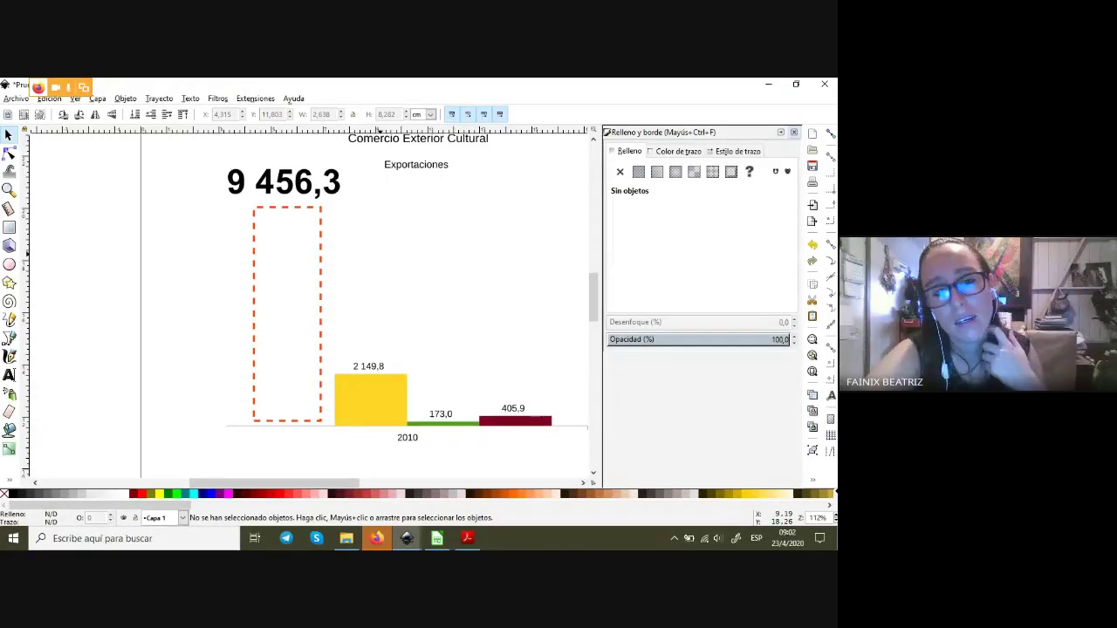
scroll(407, 305, "up", 1)
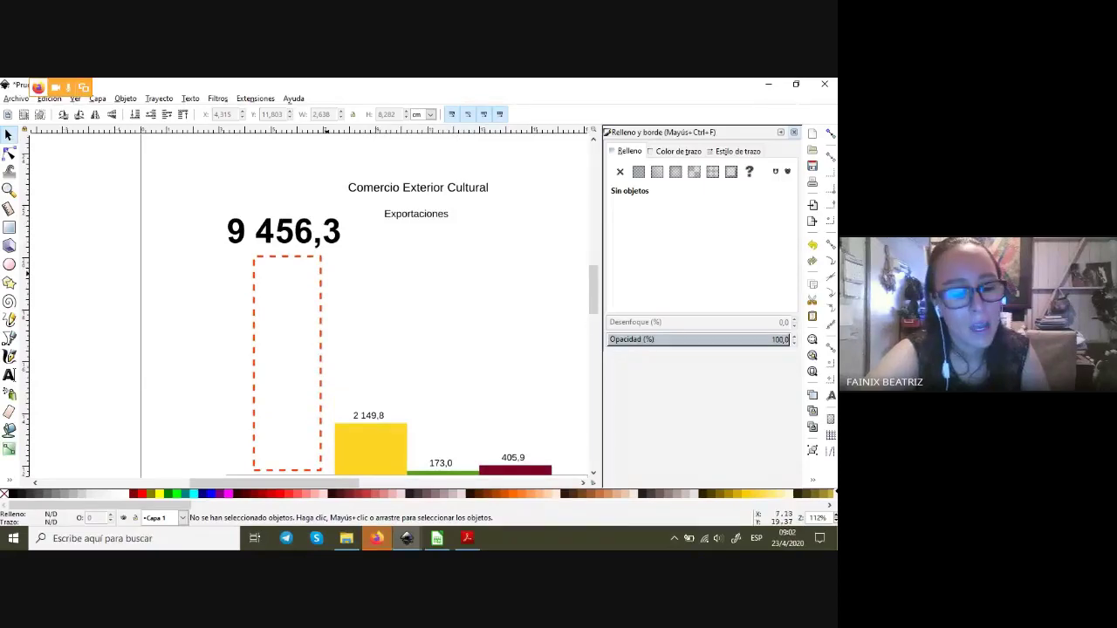
key("ctrl")
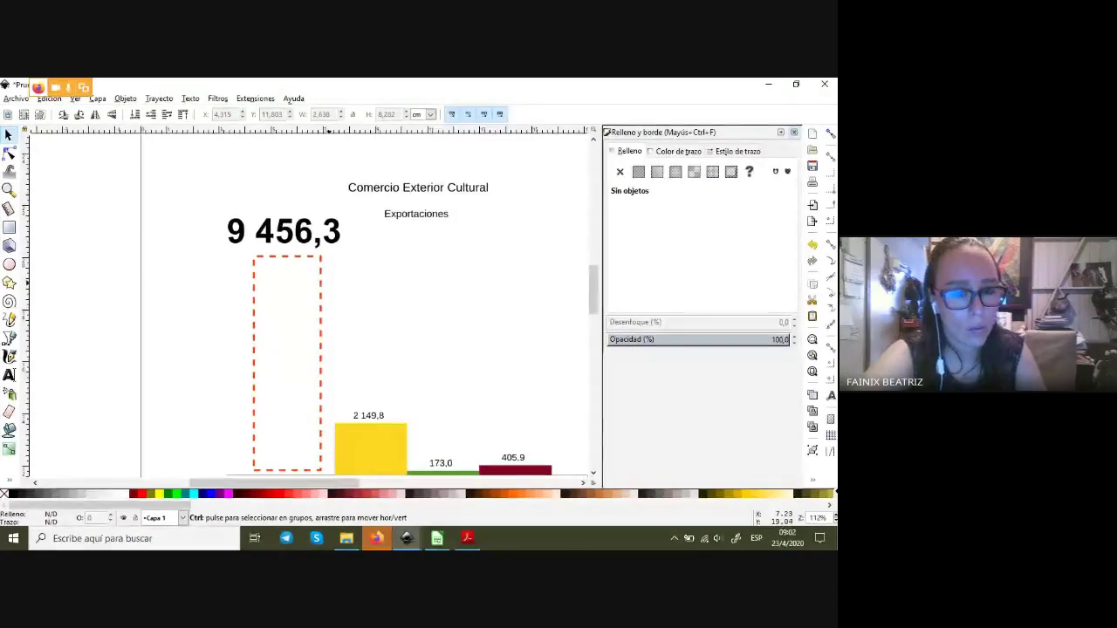
key("ctrl")
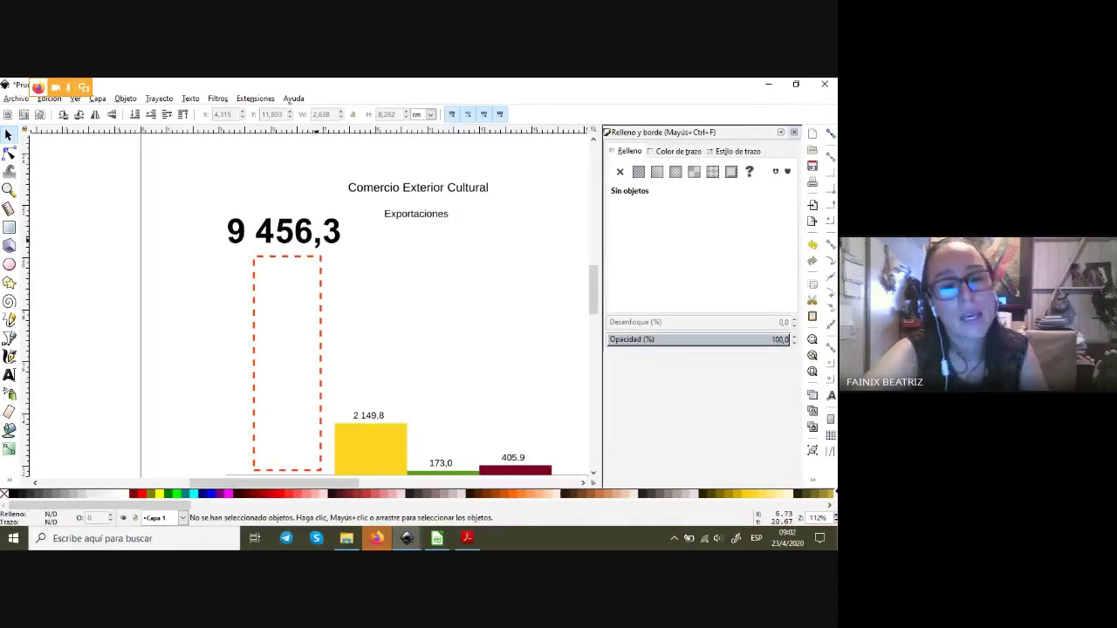
- Restore the tall Editorial bar's solid orange-red fill and set its stroke to none
key("ctrl")
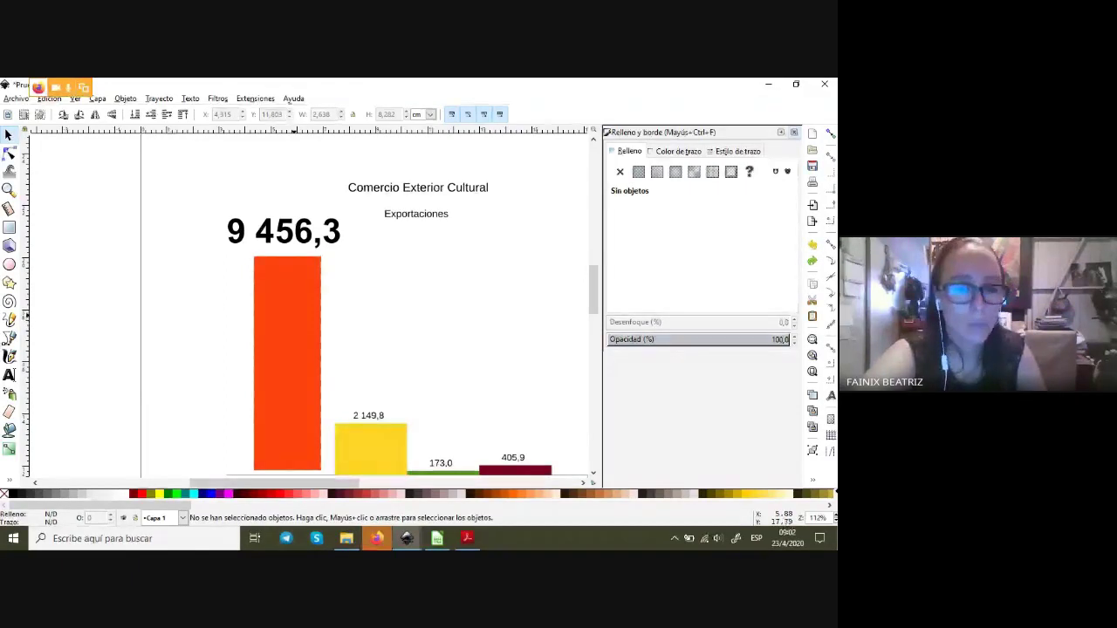
left_click(287, 363, "ctrl")
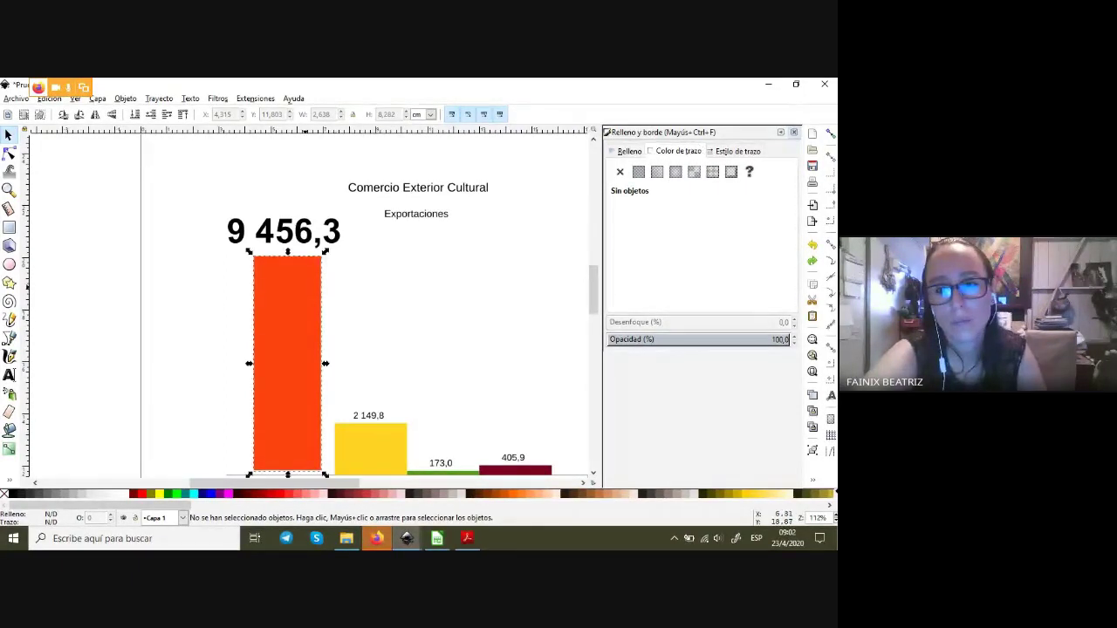
left_click(620, 171)
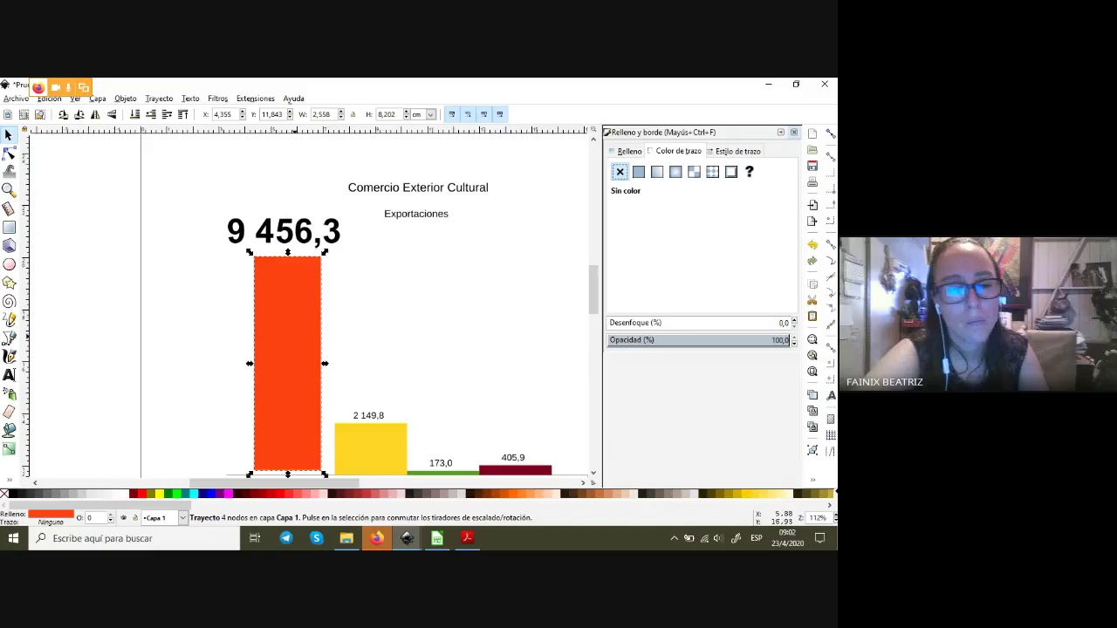
scroll(270, 367, "up", 1)
scroll(270, 367, "down", 1)
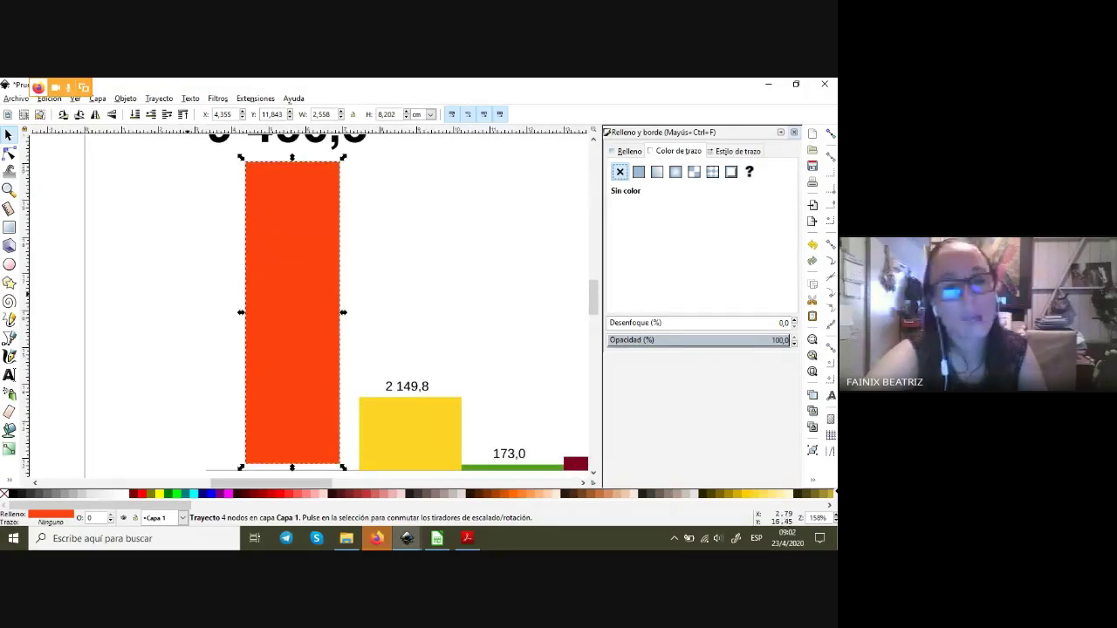
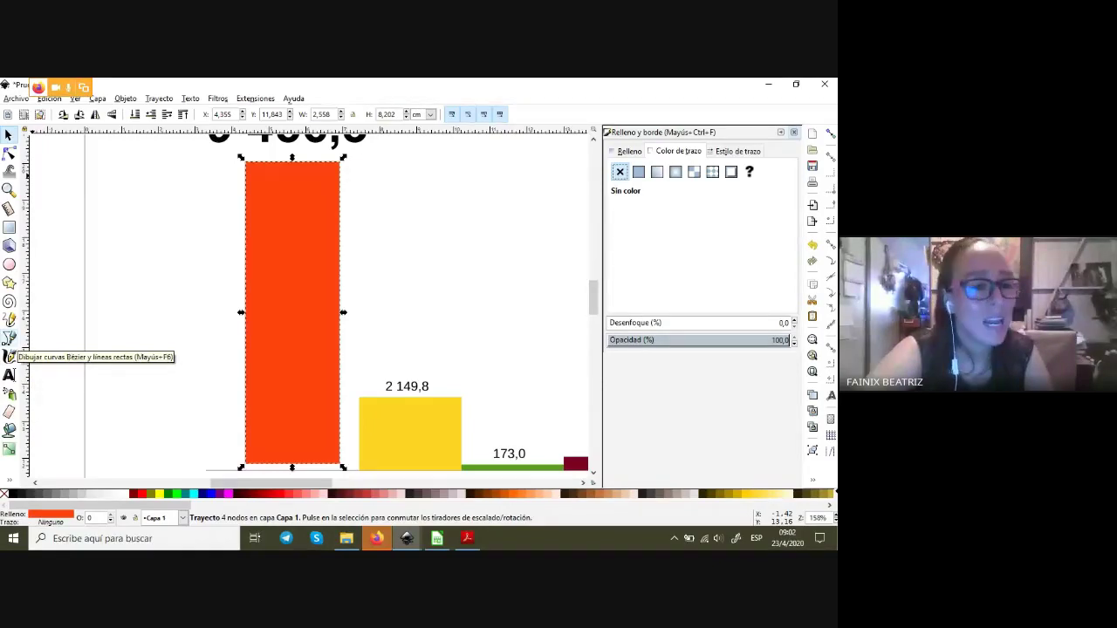
- Select the Bezier pen tool, enable snapping to object points, and zoom in on the red bar
left_click(10, 339)
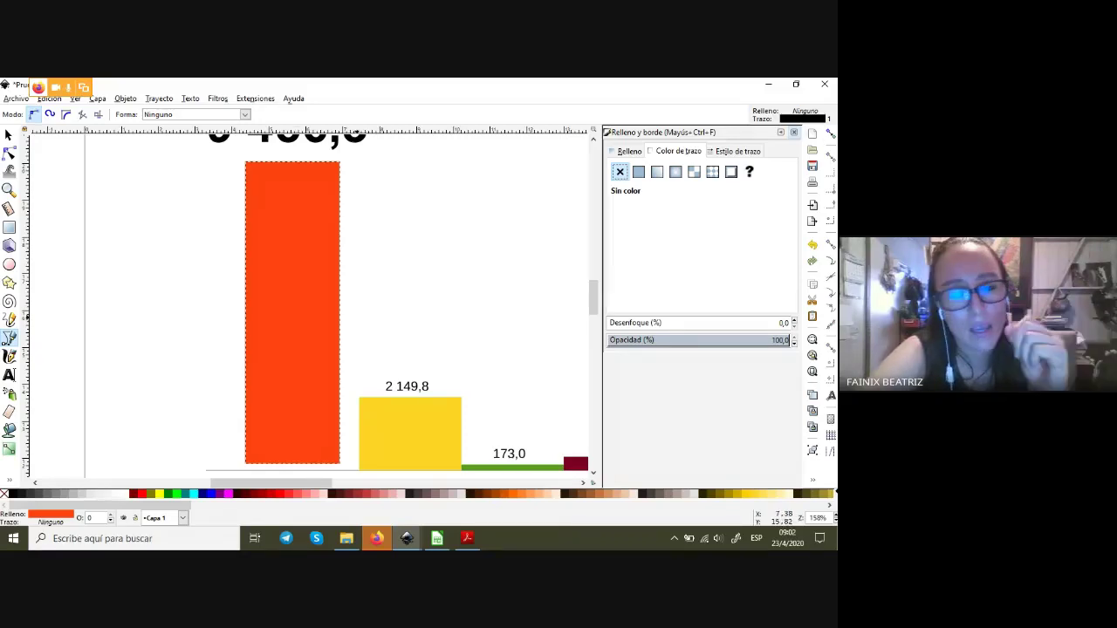
key("percent")
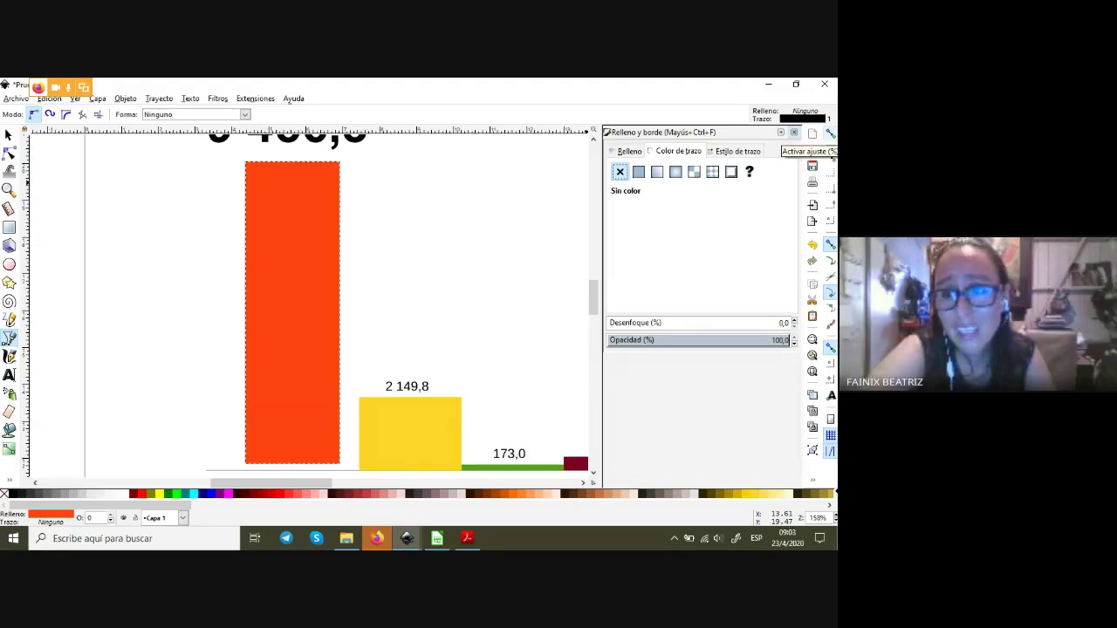
left_click(830, 132)
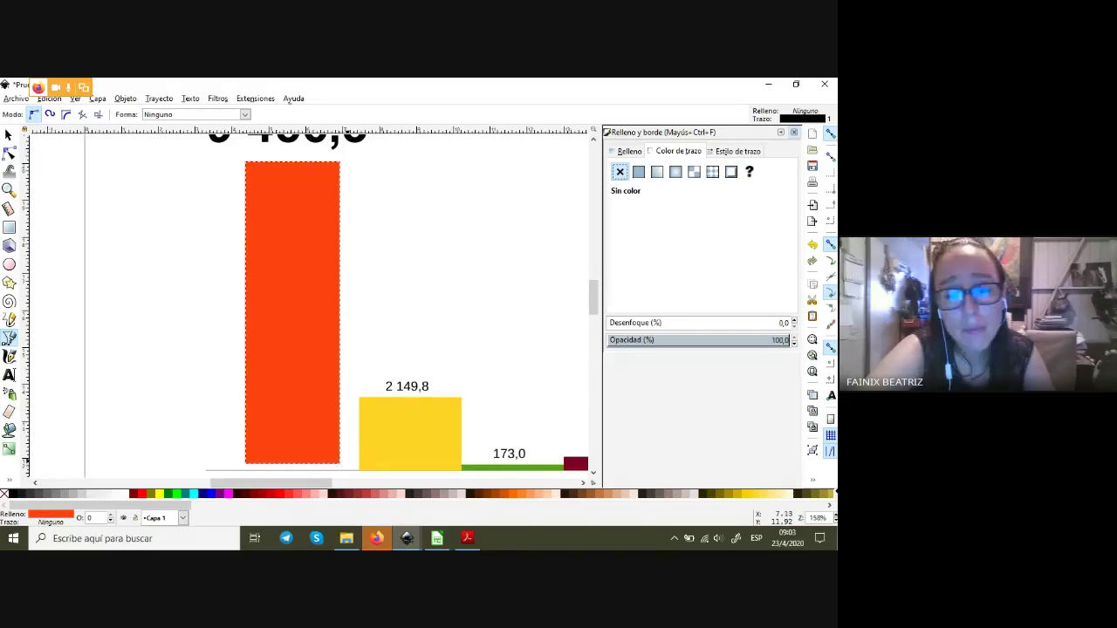
scroll(339, 463, "up", 1, "ctrl")
scroll(338, 462, "up", 1, "ctrl")
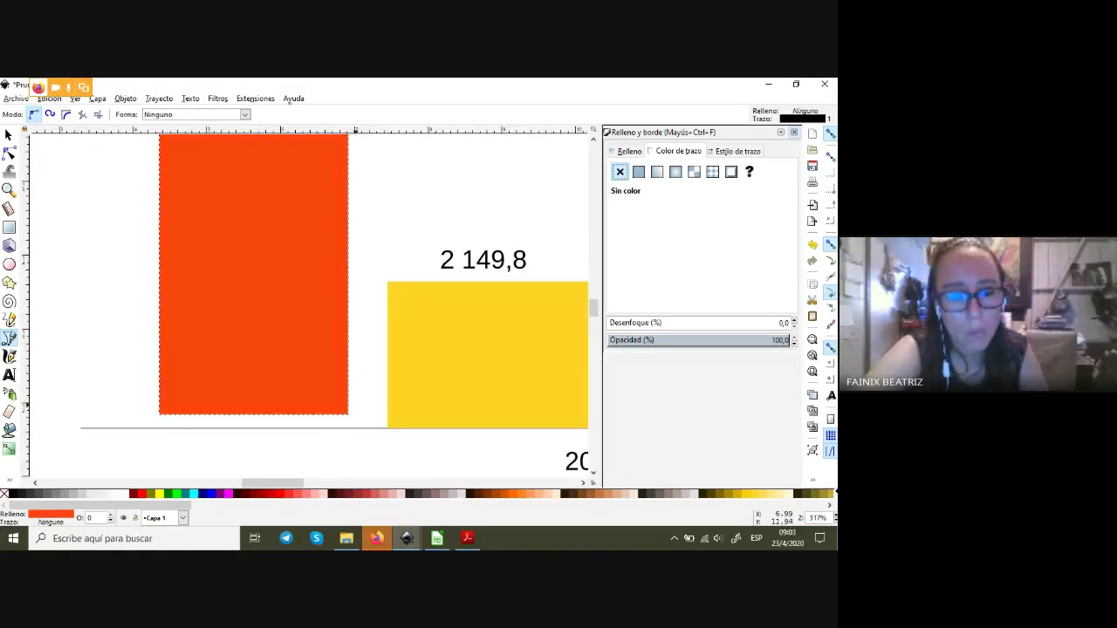
scroll(348, 414, "up", 1, "ctrl")
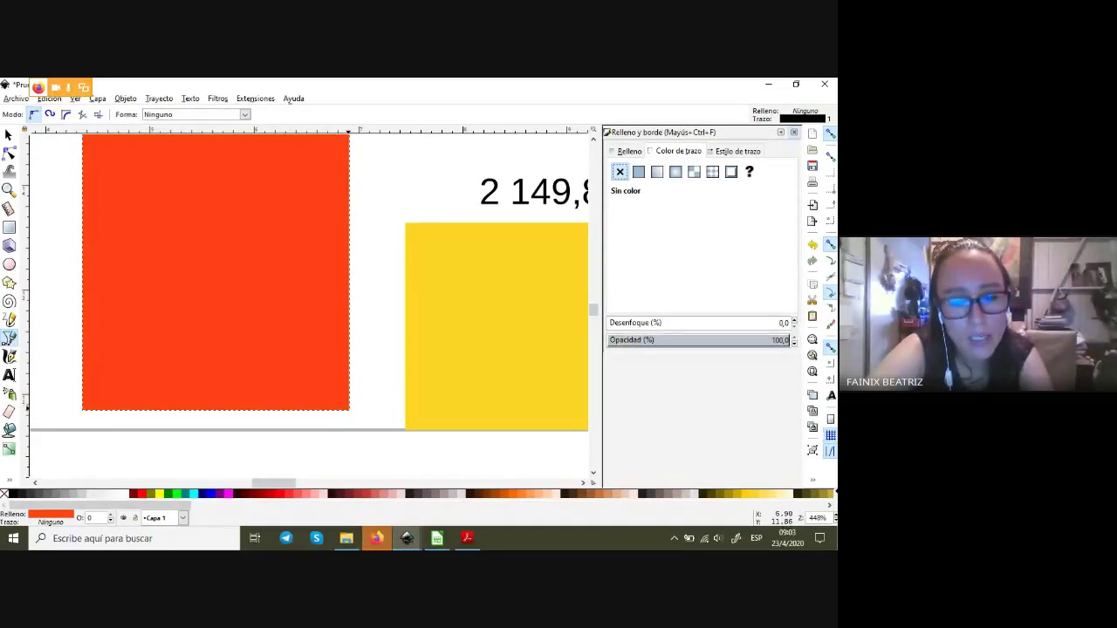
- Trace a closed path from the red bar's bottom-right corner, along its bottom and left edges, via an inner midpoint
left_click(349, 408)
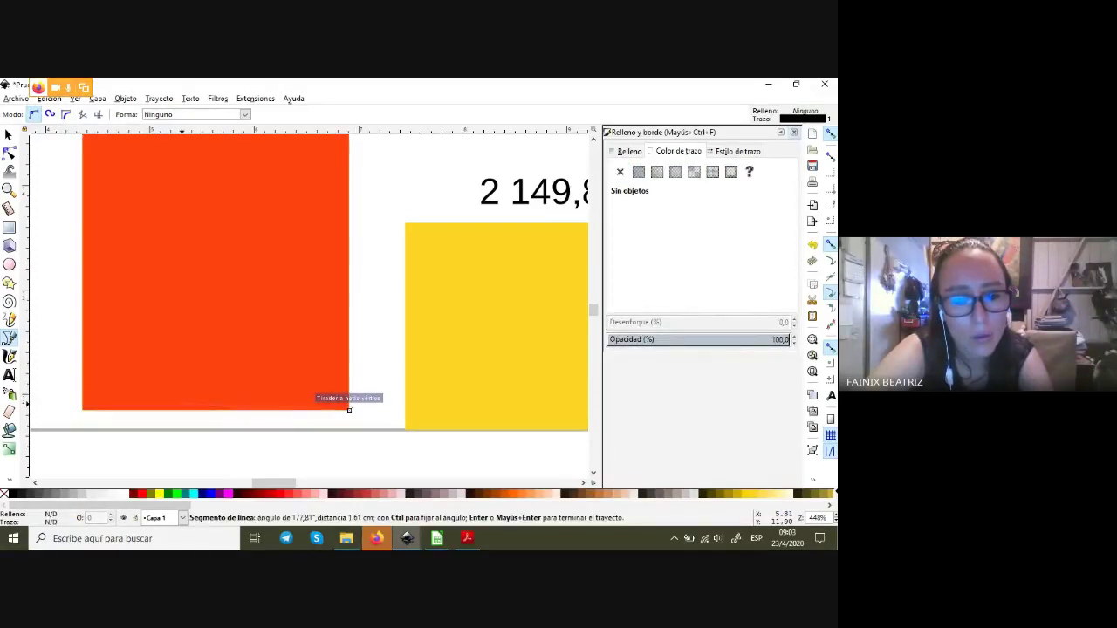
left_click(81, 408)
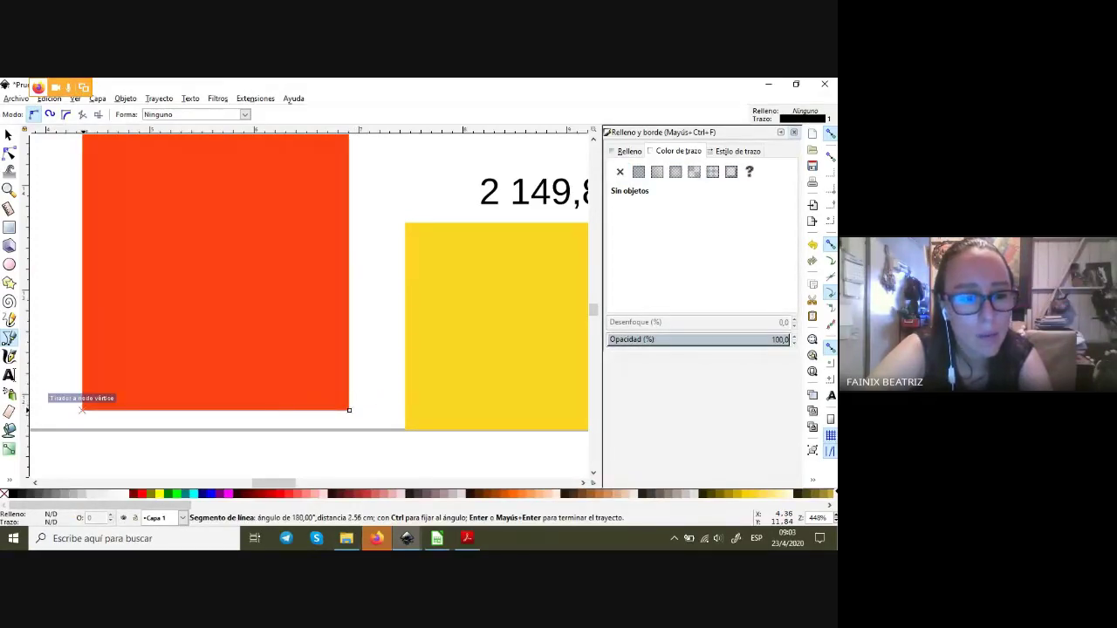
scroll(81, 408, "up", 5)
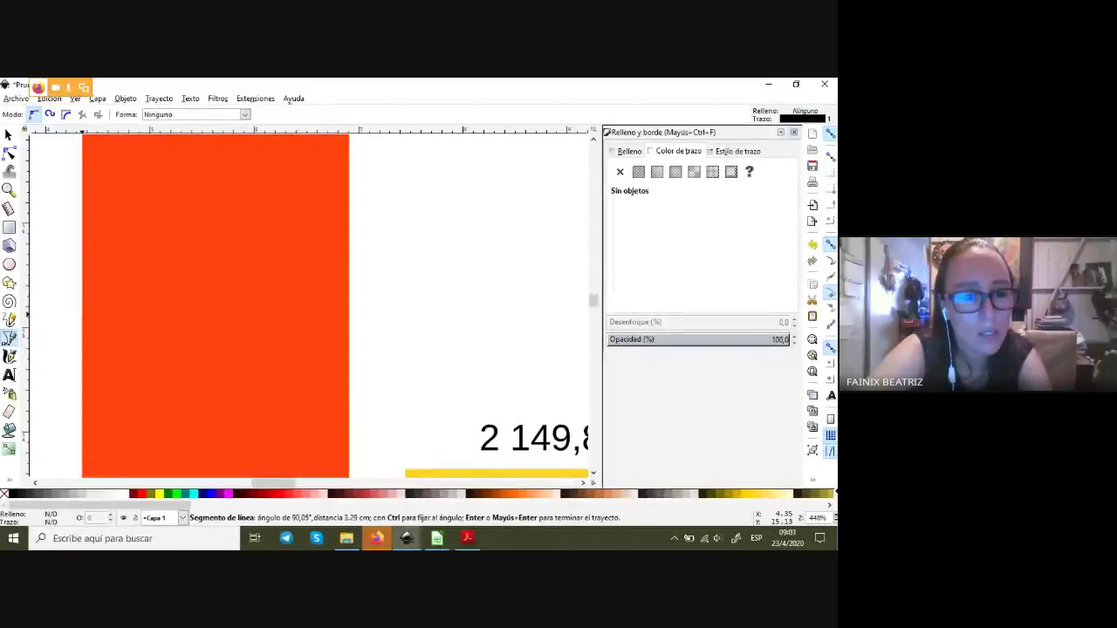
left_click(82, 172)
scroll(219, 192, "down", 5)
scroll(262, 200, "down", 1)
scroll(319, 211, "up", 4)
left_click(250, 285)
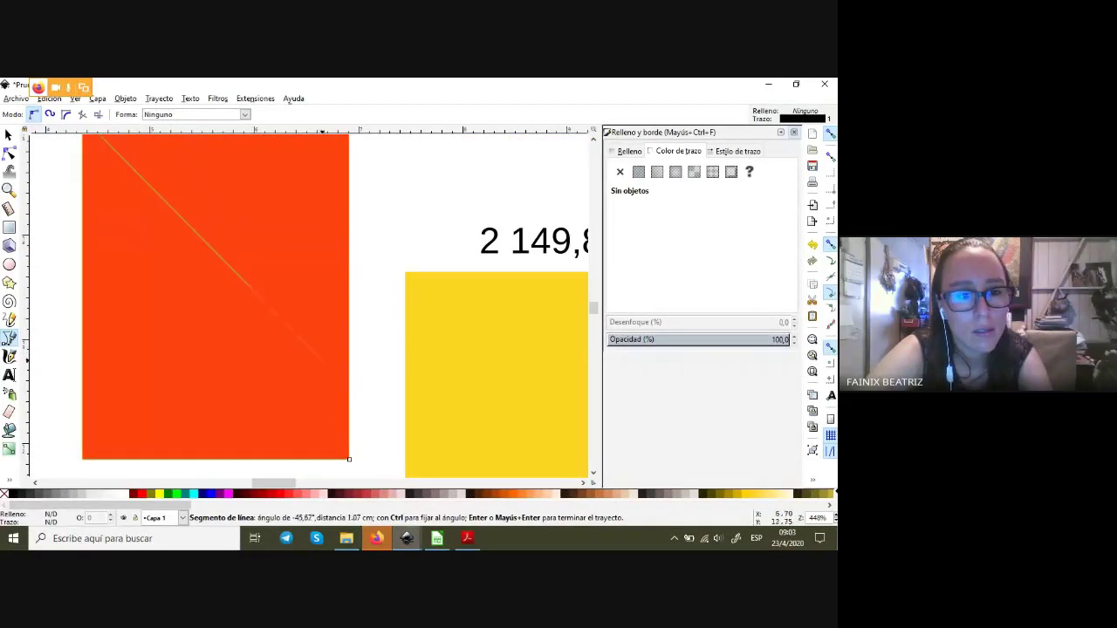
left_click(349, 458)
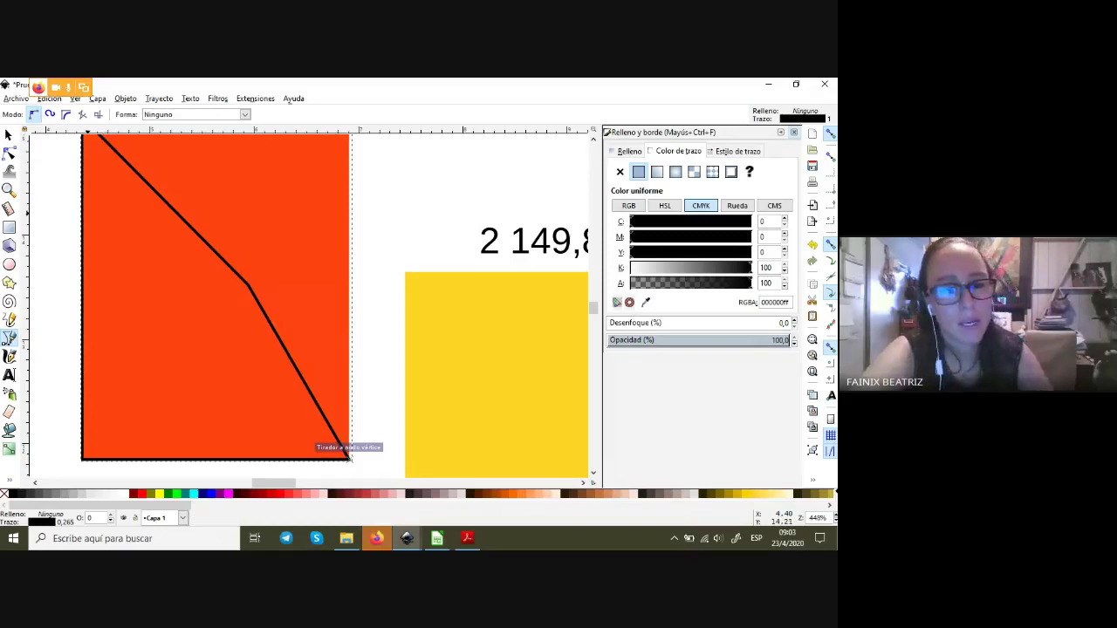
scroll(82, 214, "down", 1, "ctrl")
scroll(255, 214, "left", 1)
scroll(305, 262, "left", 1)
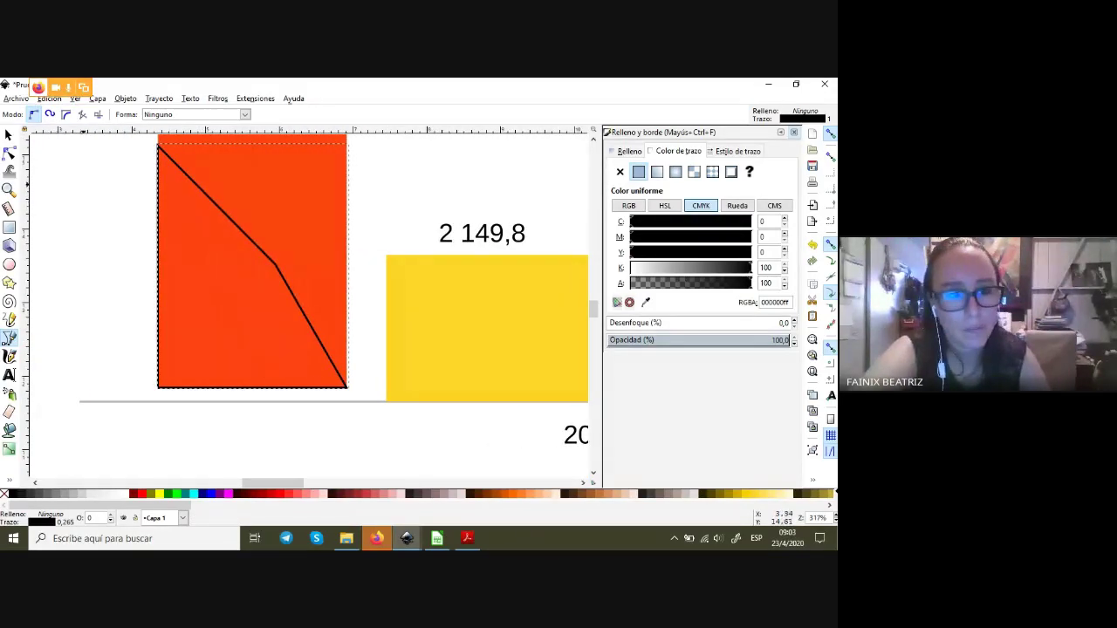
left_click(8, 134)
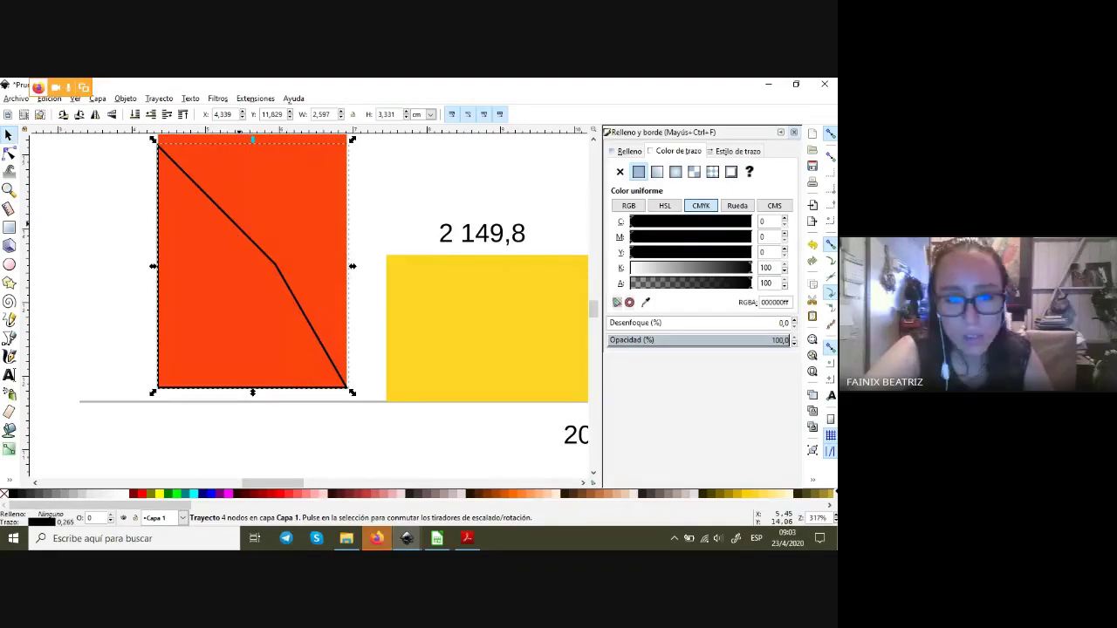
scroll(332, 295, "up", 1)
- With the Node tool, pull the diagonal up into a peak and reposition its middle node
key("n")
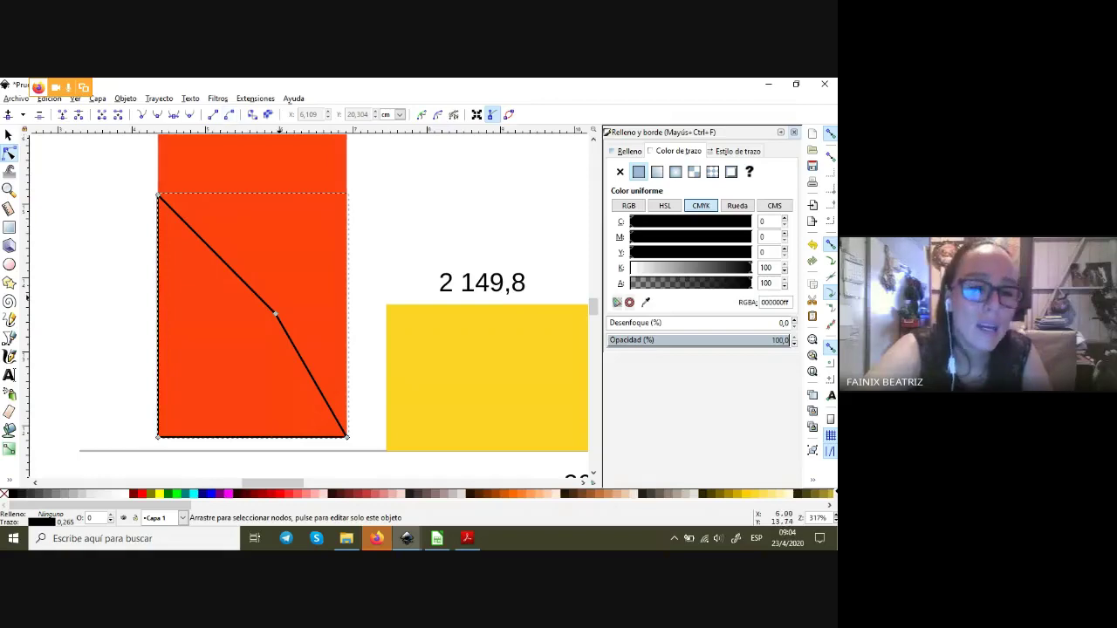
mouse_move(275, 314)
left_mouse_down()
mouse_move(164, 302)
mouse_move(267, 292)
left_mouse_up()
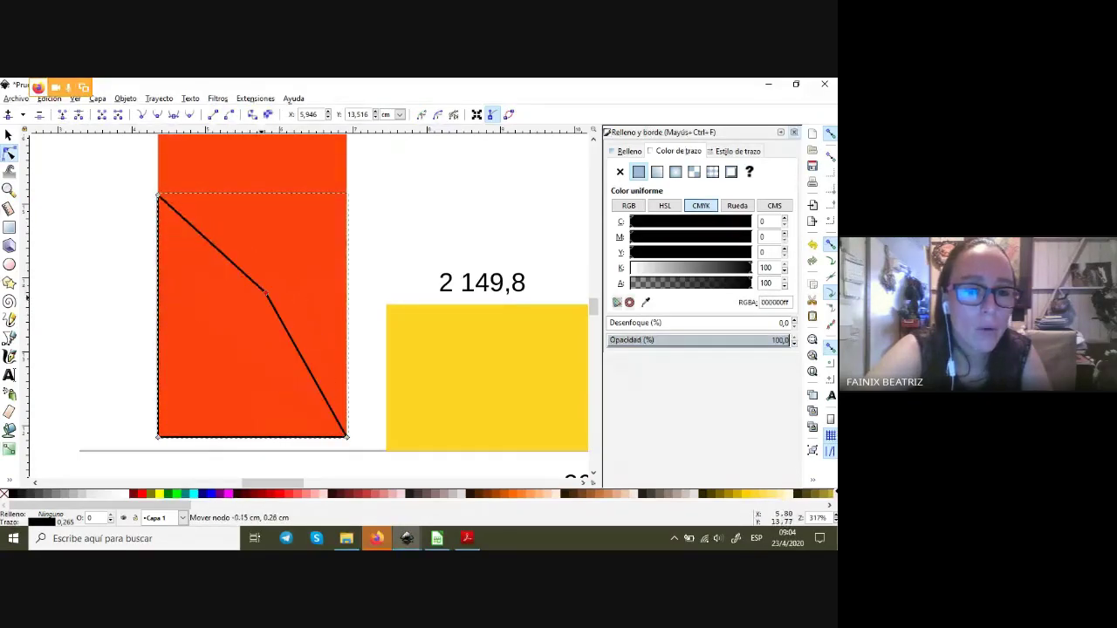
key("Delete")
left_click_drag(158, 194, 157, 193)
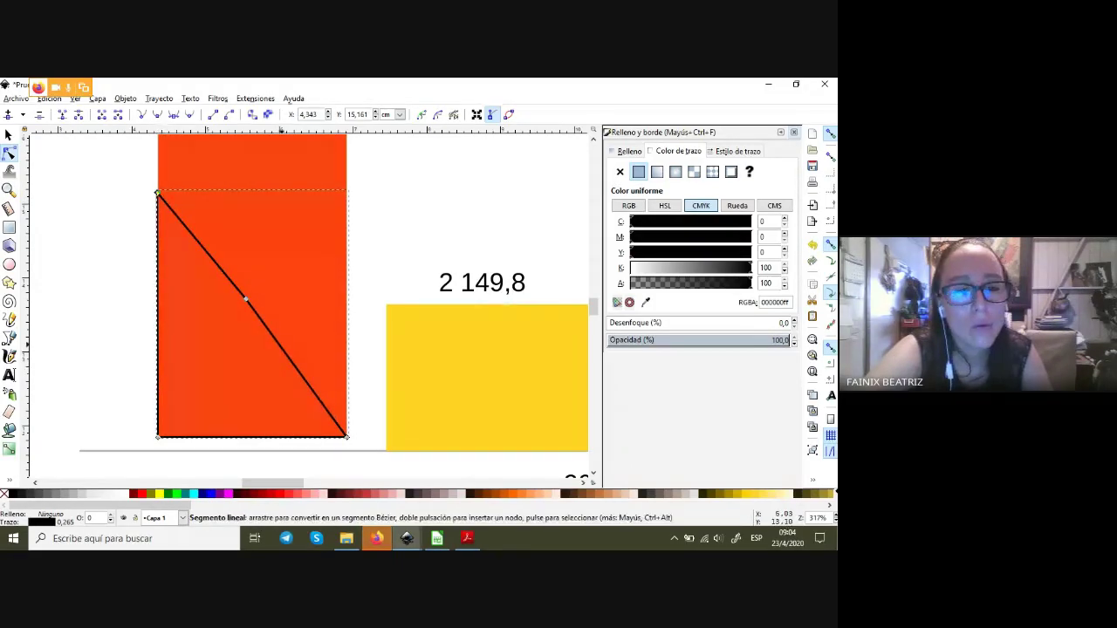
left_click_drag(279, 346, 327, 249)
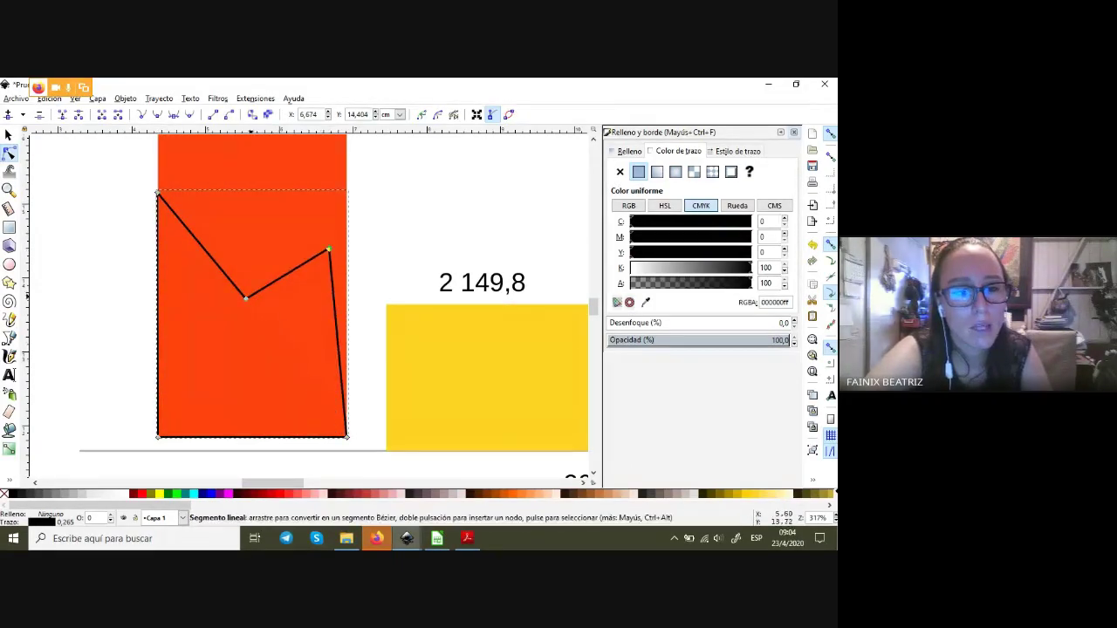
mouse_move(245, 295)
left_mouse_down()
mouse_move(256, 259)
mouse_move(225, 310)
left_mouse_up()
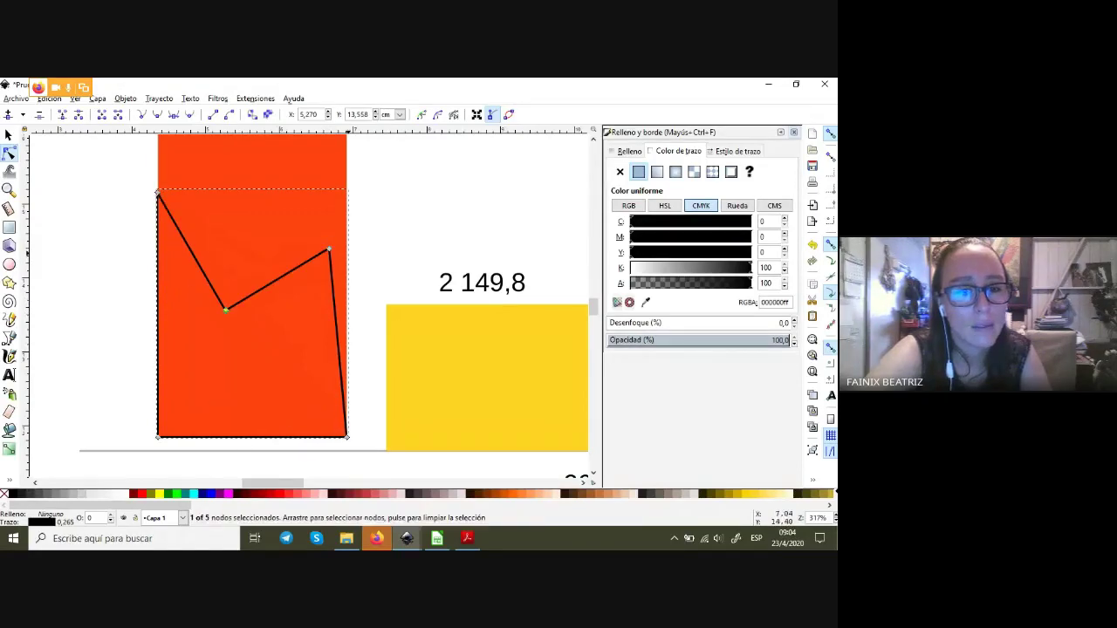
left_click_drag(328, 251, 325, 263)
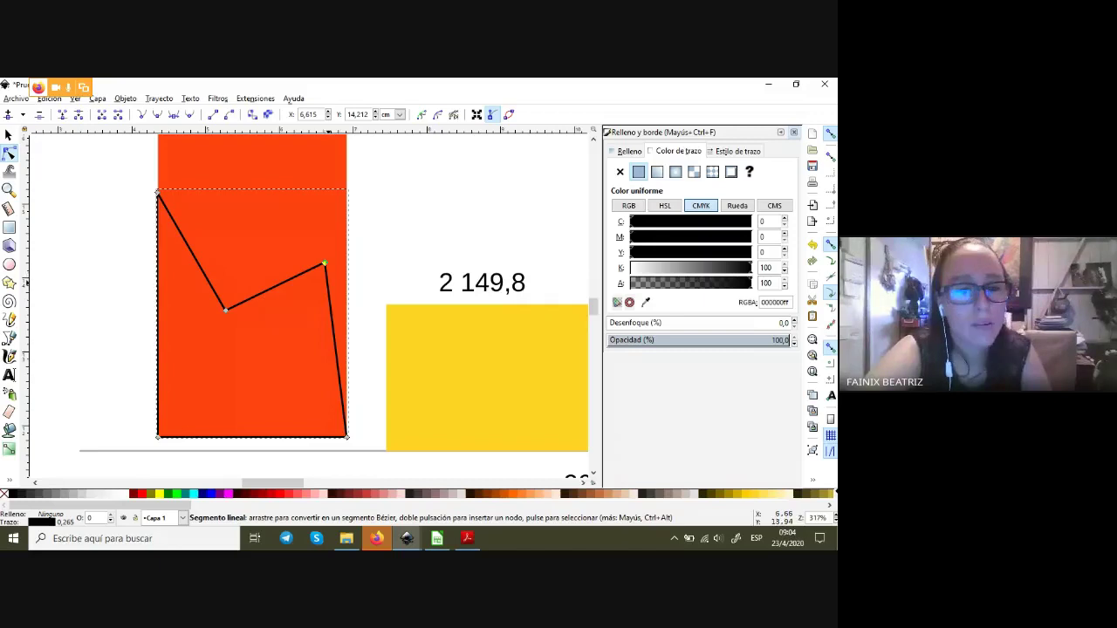
- Curve the right segment into an outward arch and delete the extra node on the arc
left_click_drag(348, 314, 358, 327)
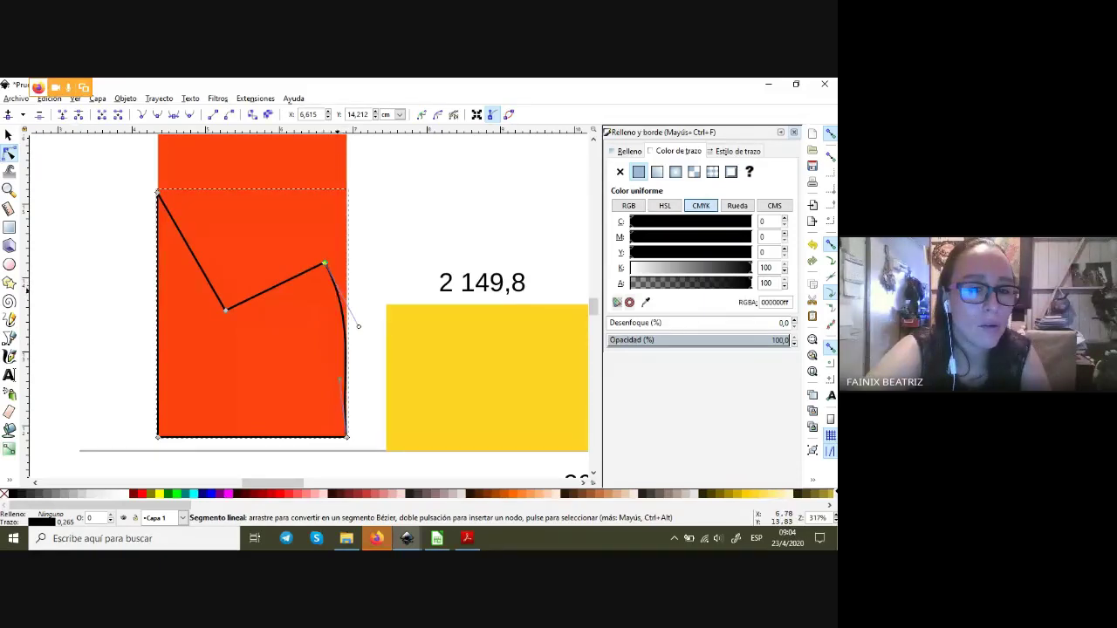
left_click_drag(275, 236, 260, 203)
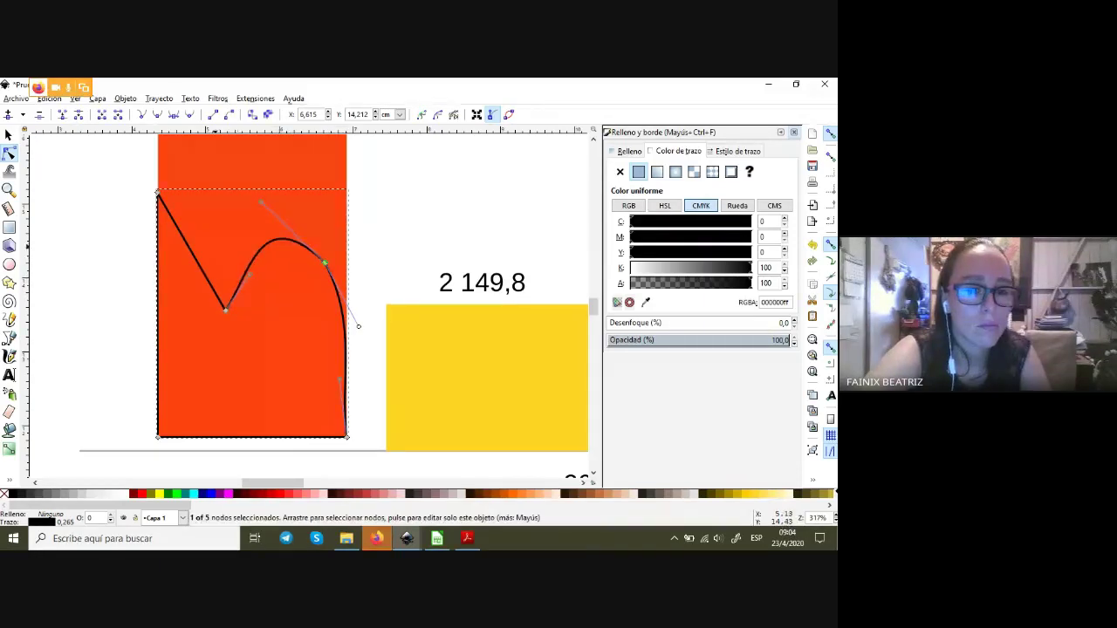
left_click_drag(192, 251, 226, 228)
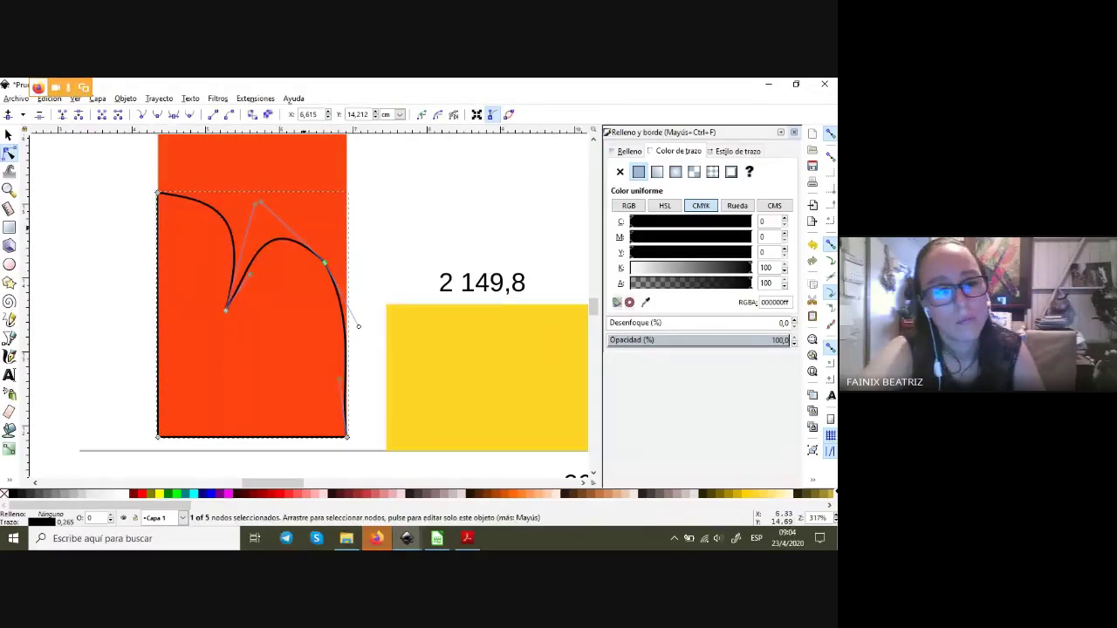
left_click_drag(302, 223, 346, 293)
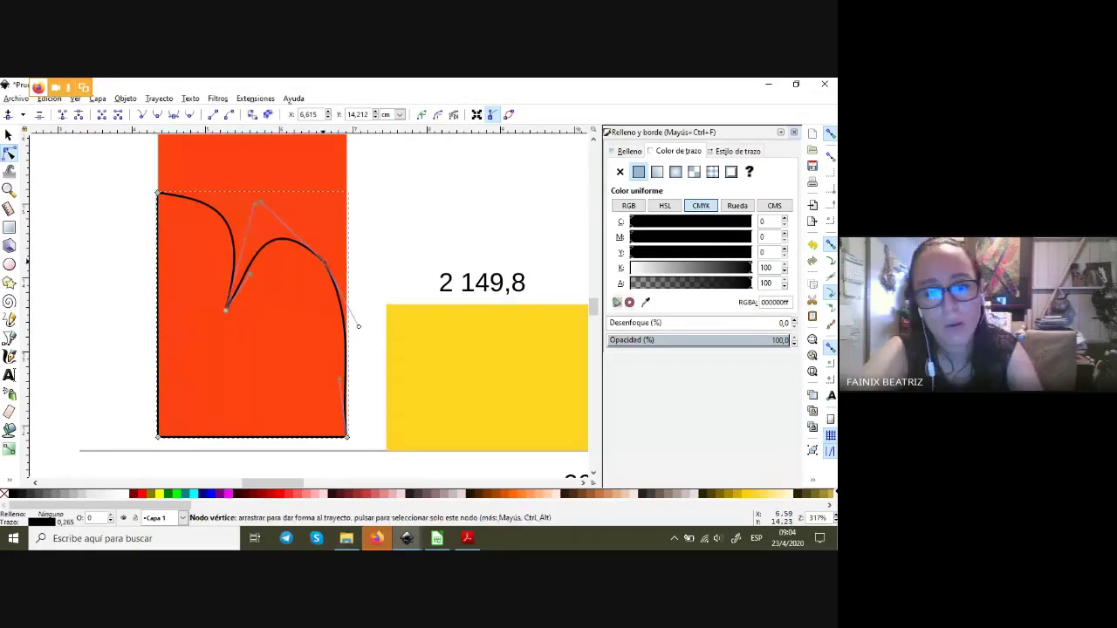
key("Delete")
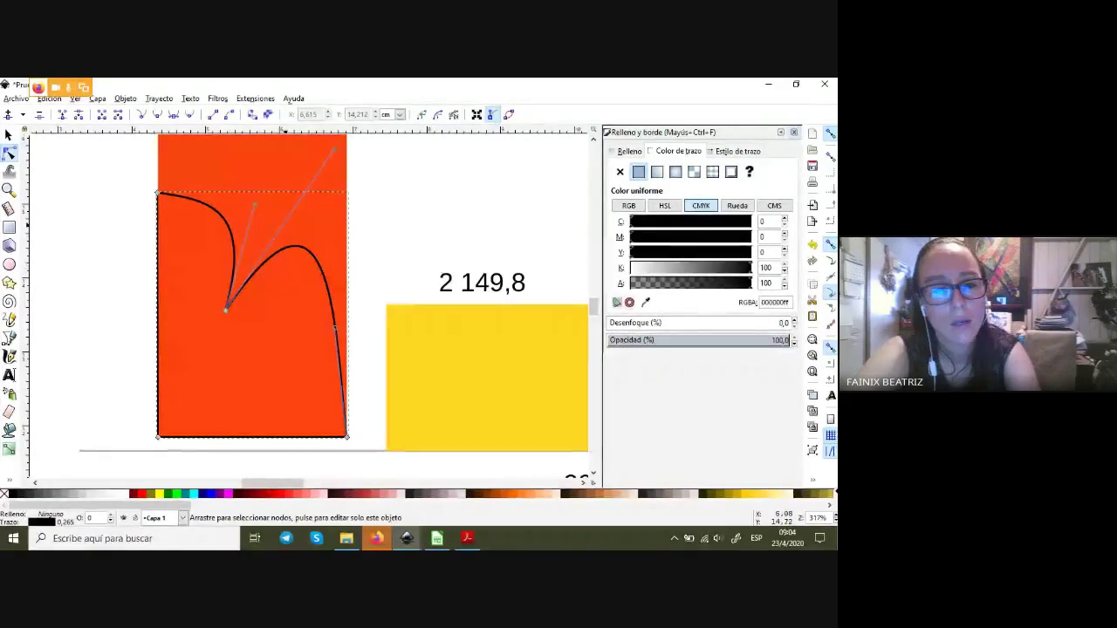
- Straighten the segment between the top-left node and the lower bend node
left_click_drag(288, 343, 288, 344)
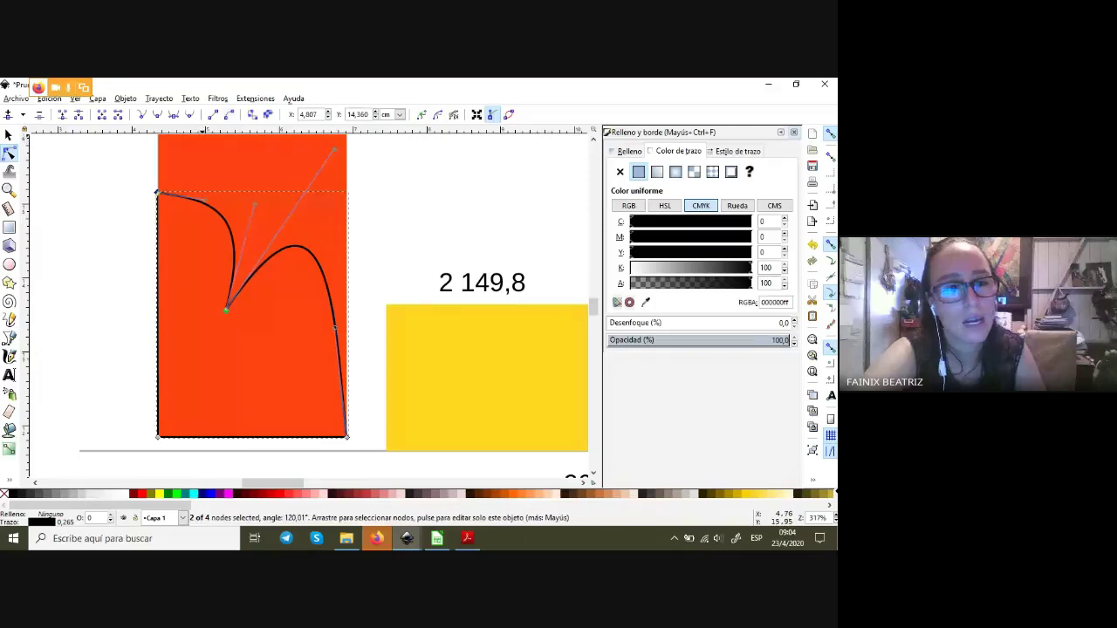
key("shift+l")
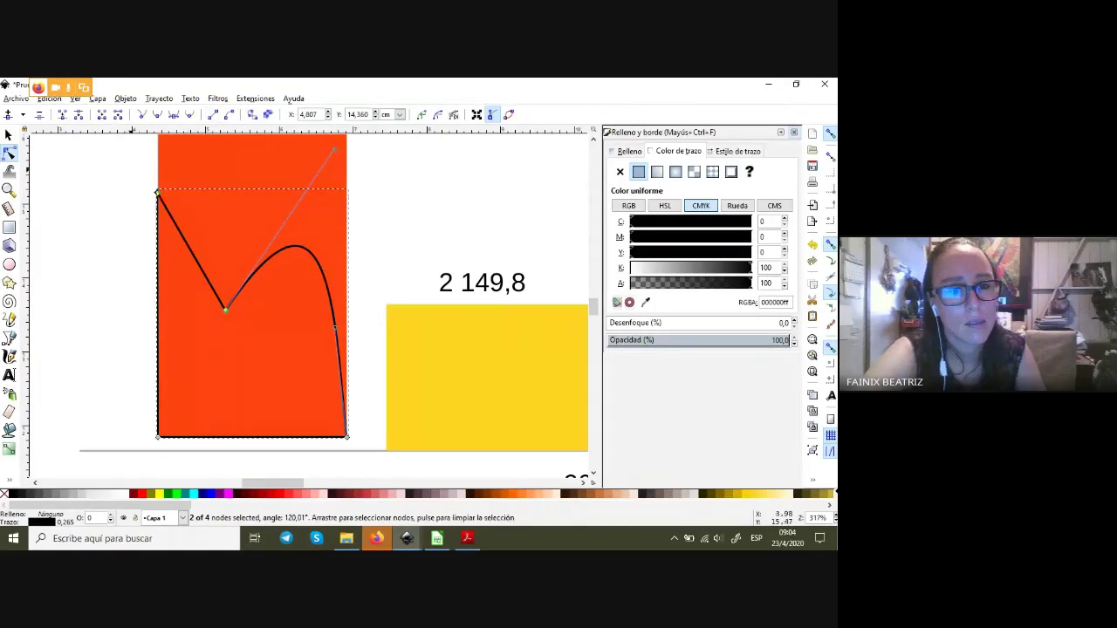
left_click_drag(131, 169, 254, 343)
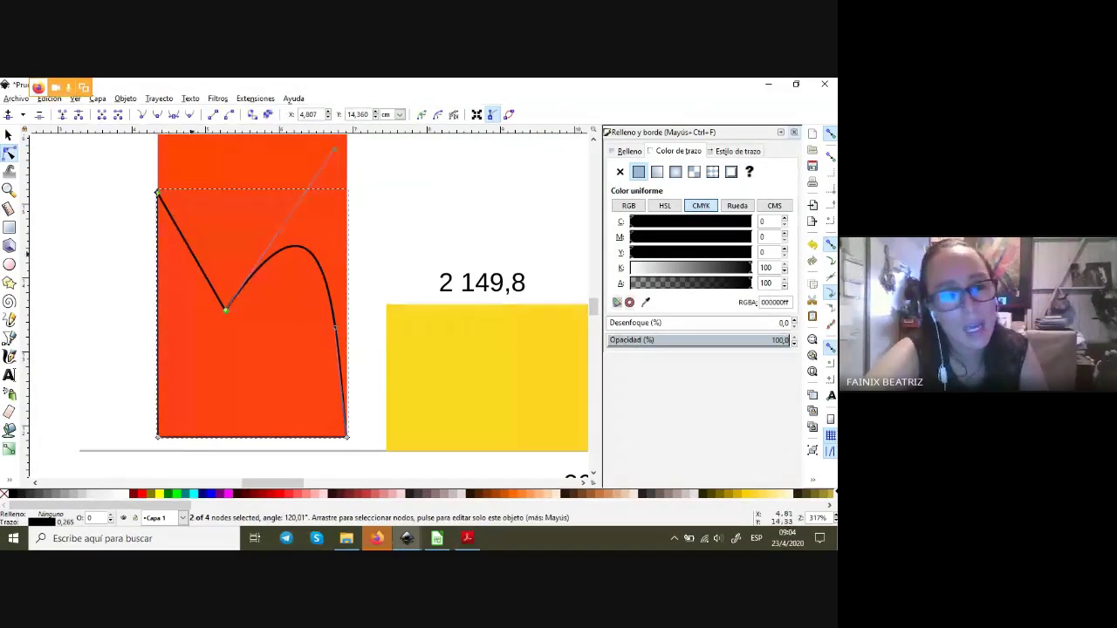
left_click_drag(361, 461, 230, 236)
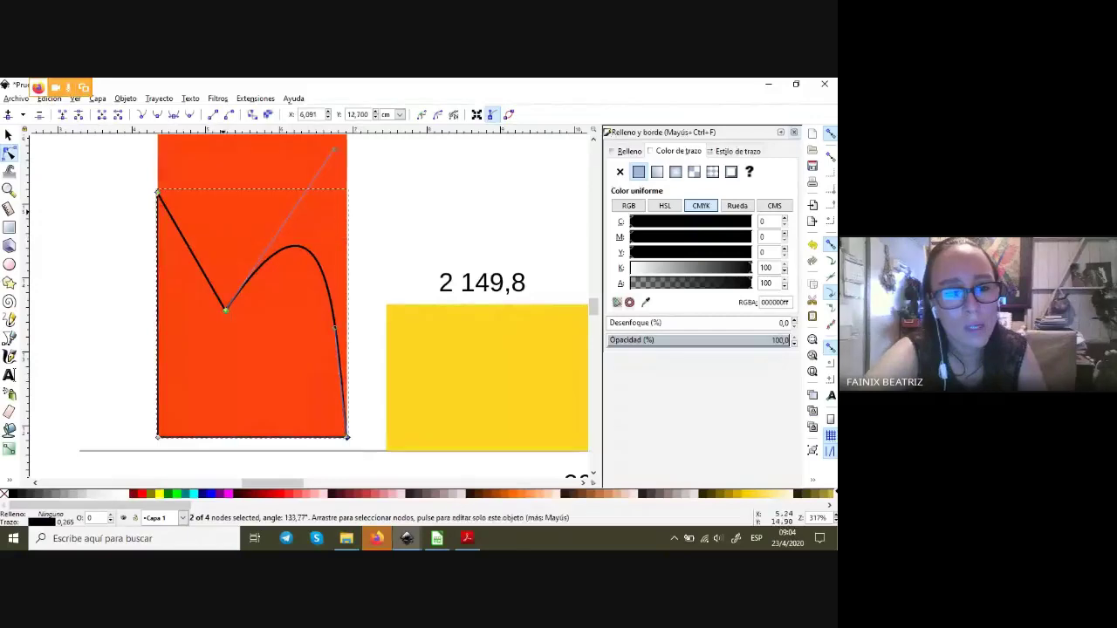
left_click(230, 235)
- Make the black line's curved segment straight and shift its two nodes slightly
left_click(225, 307)
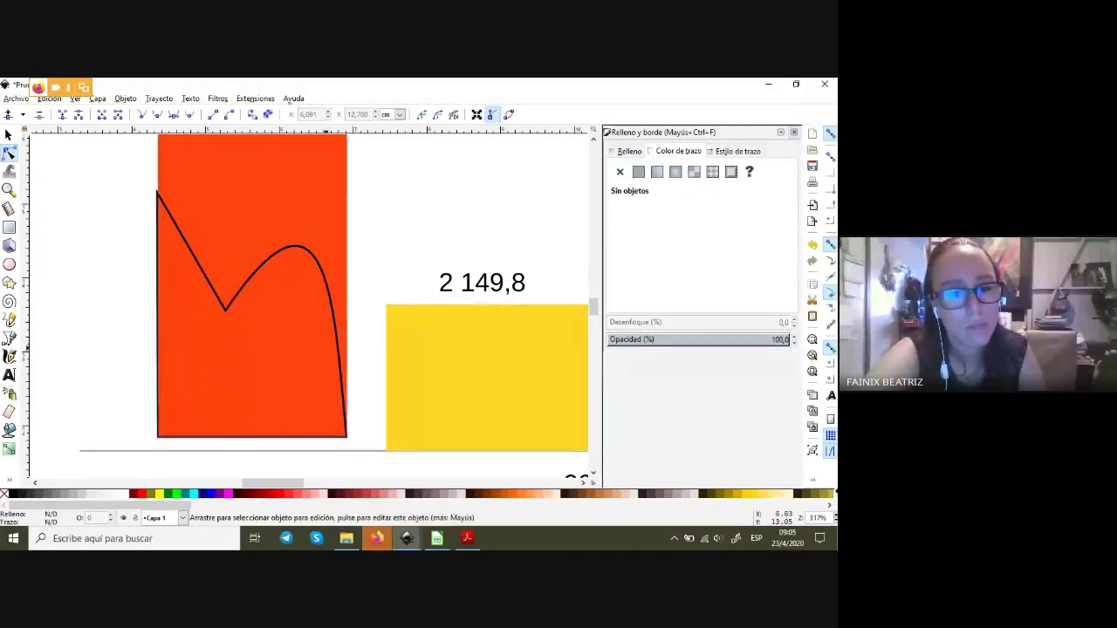
left_click_drag(369, 464, 214, 218)
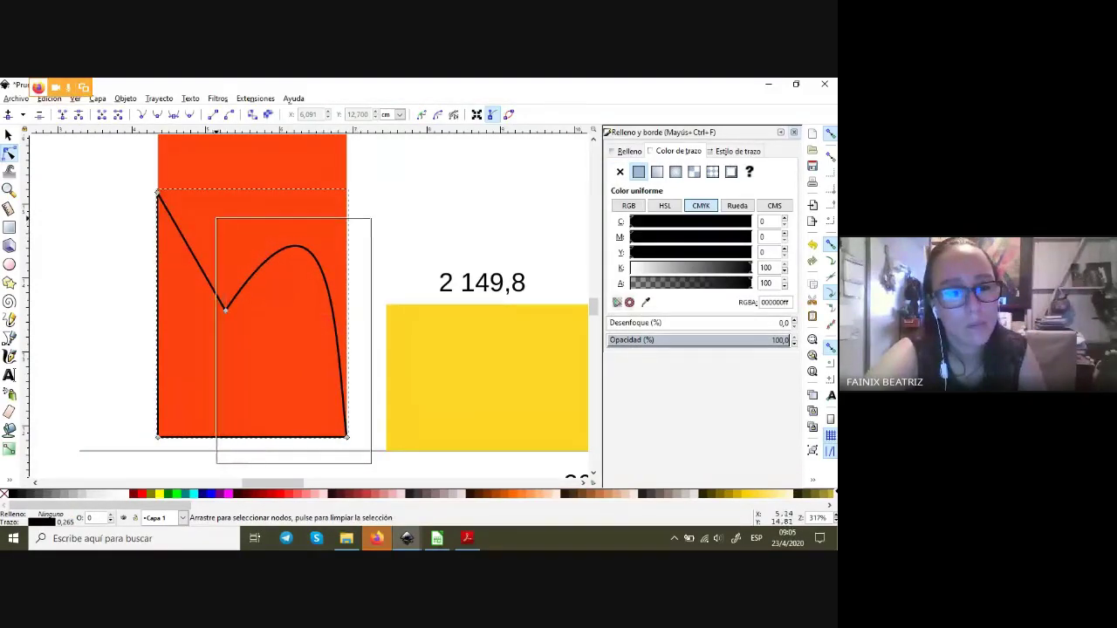
left_click(213, 115)
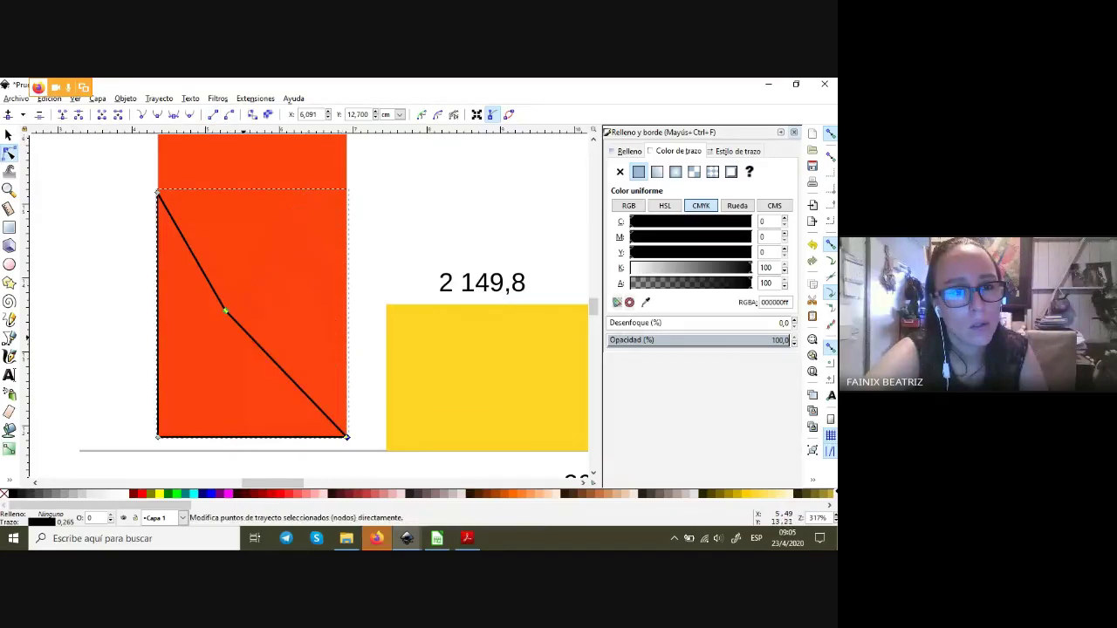
mouse_move(226, 309)
left_mouse_down()
mouse_move(264, 274)
mouse_move(235, 318)
mouse_move(220, 307)
left_mouse_up()
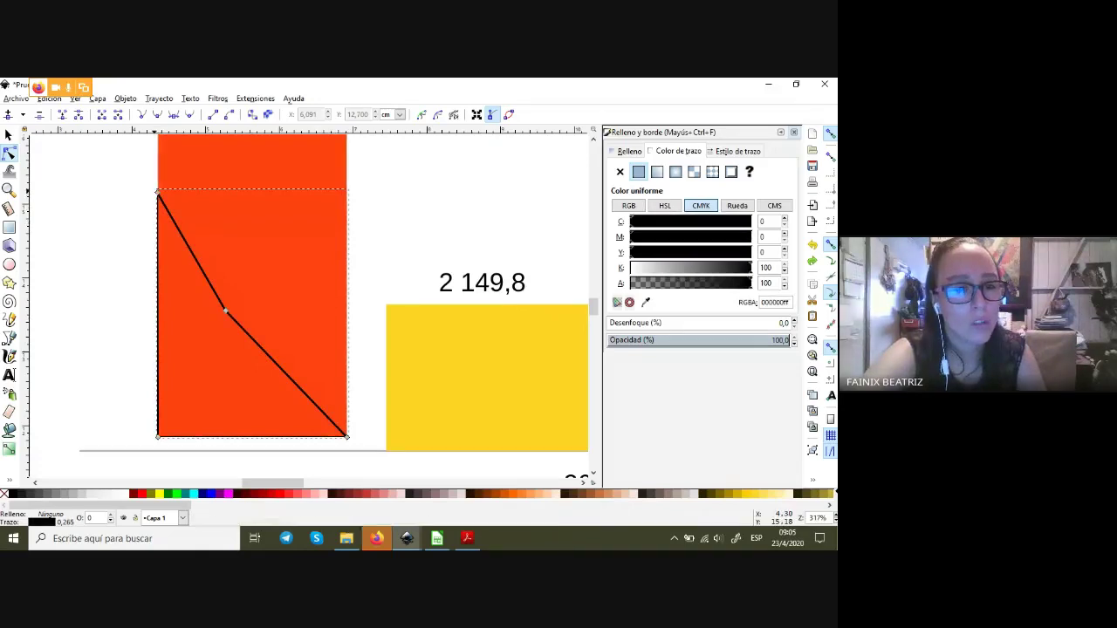
left_click(158, 192)
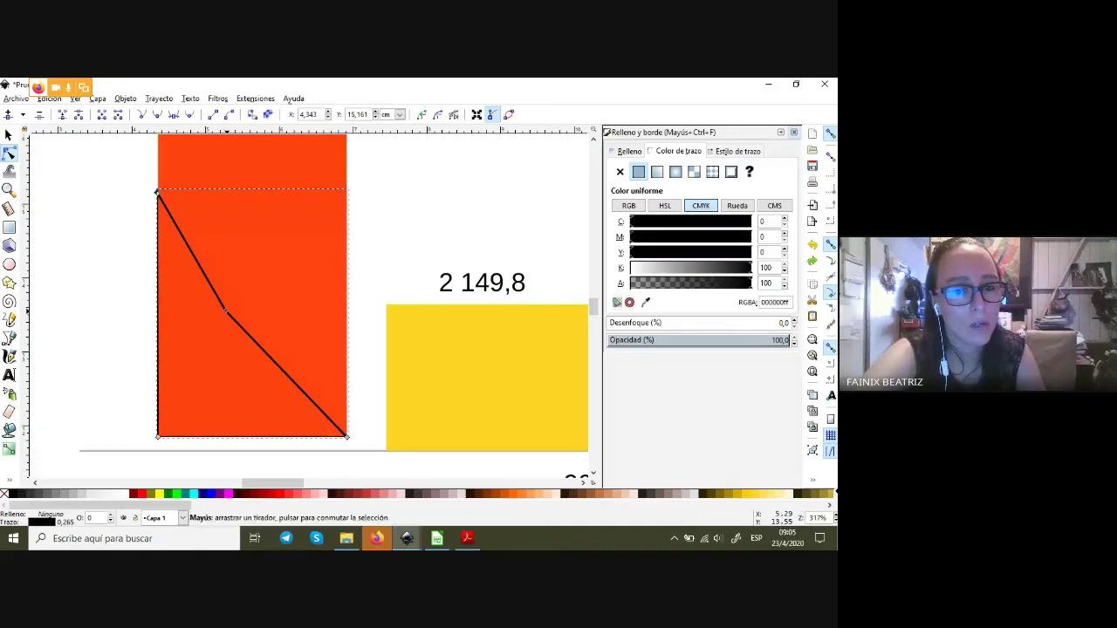
left_click(225, 311)
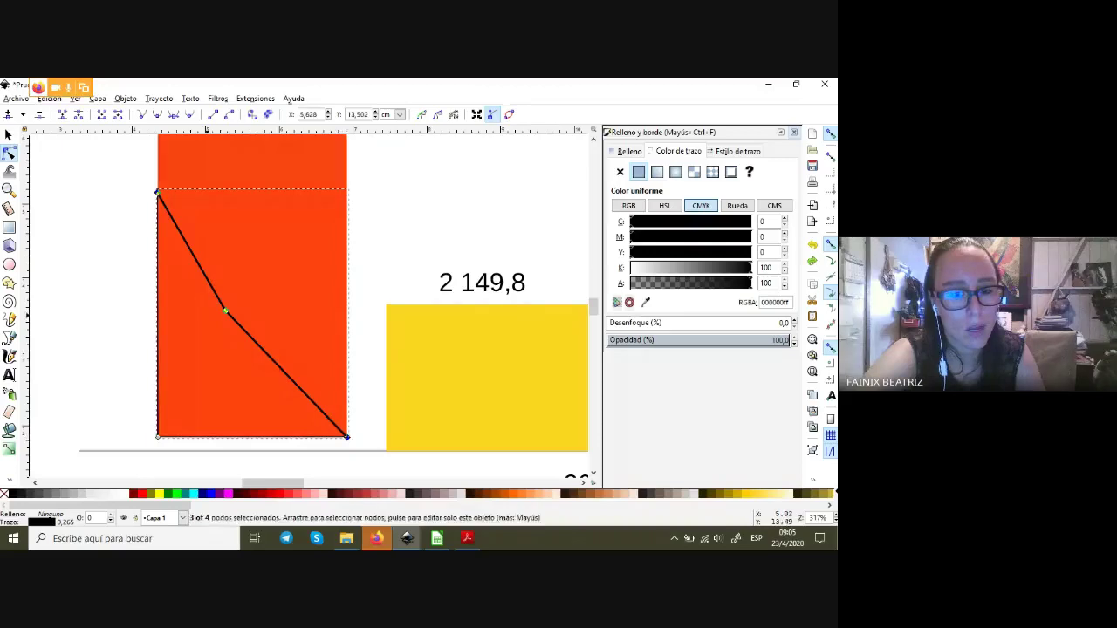
- Move the line's middle node up and to the right, undoing stray curve and node moves
left_click_drag(285, 373, 341, 338)
left_click_drag(341, 384, 336, 410)
key("ctrl+z")
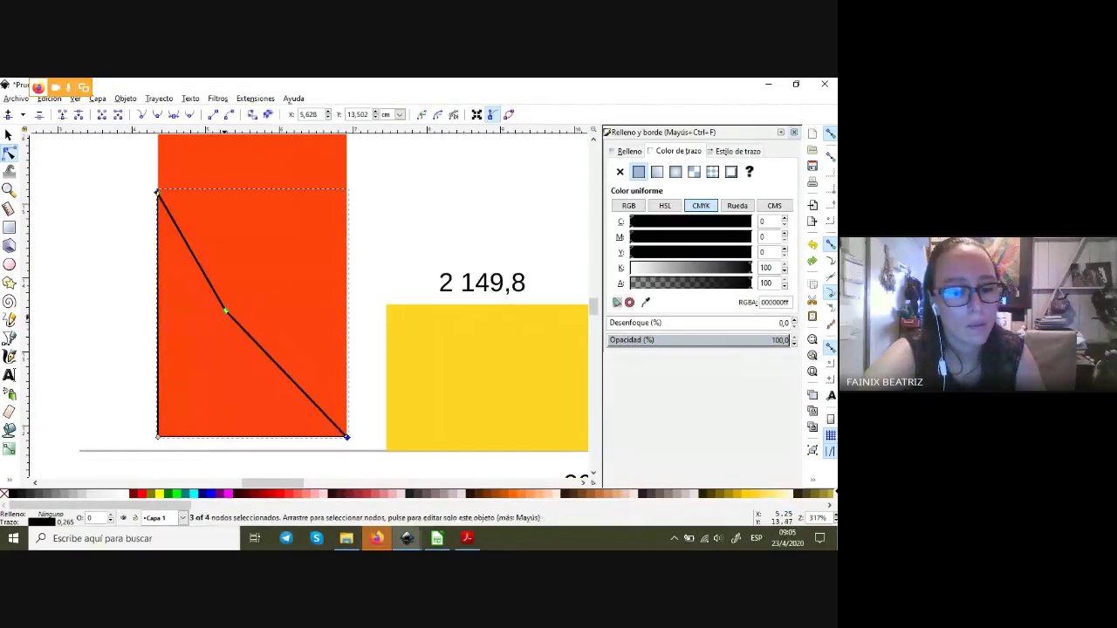
left_click_drag(226, 311, 230, 307)
left_click_drag(349, 434, 395, 406)
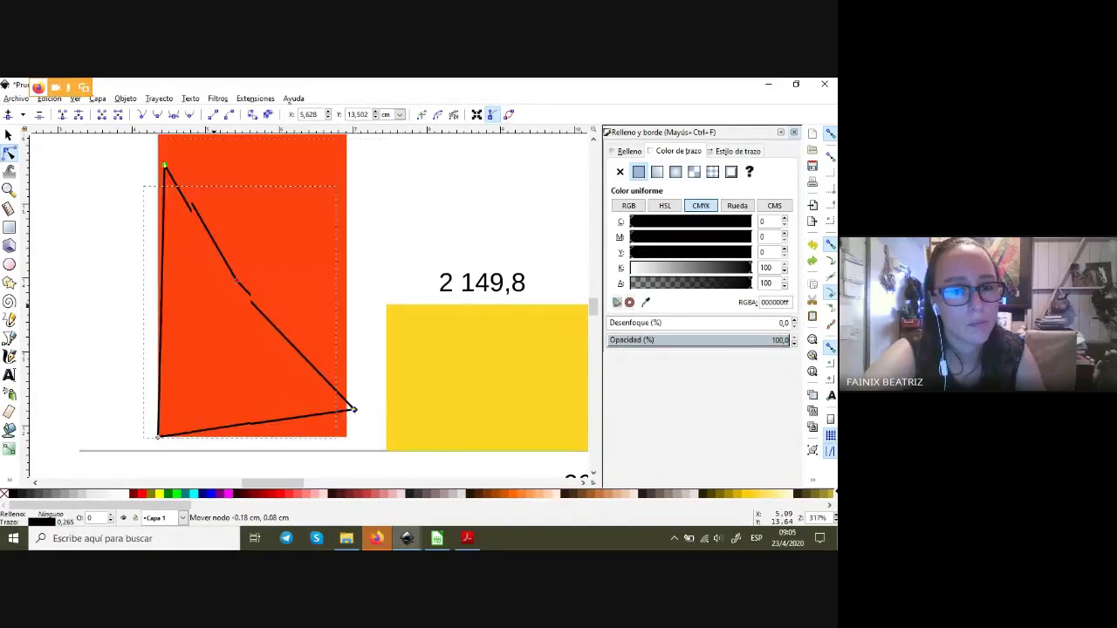
key("ctrl+z")
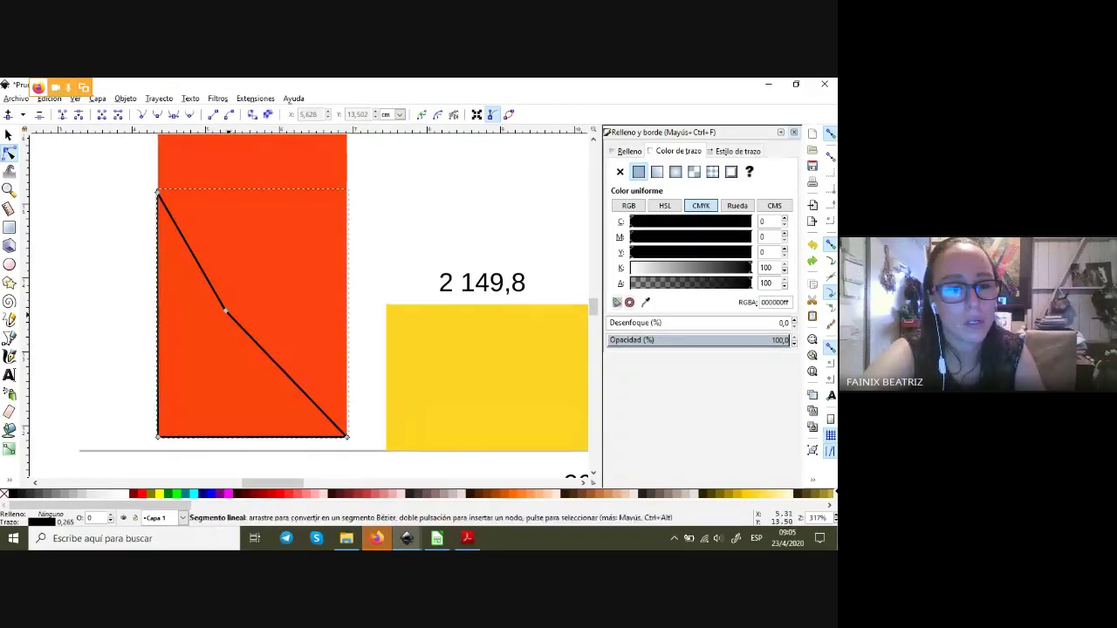
left_click_drag(225, 311, 291, 273)
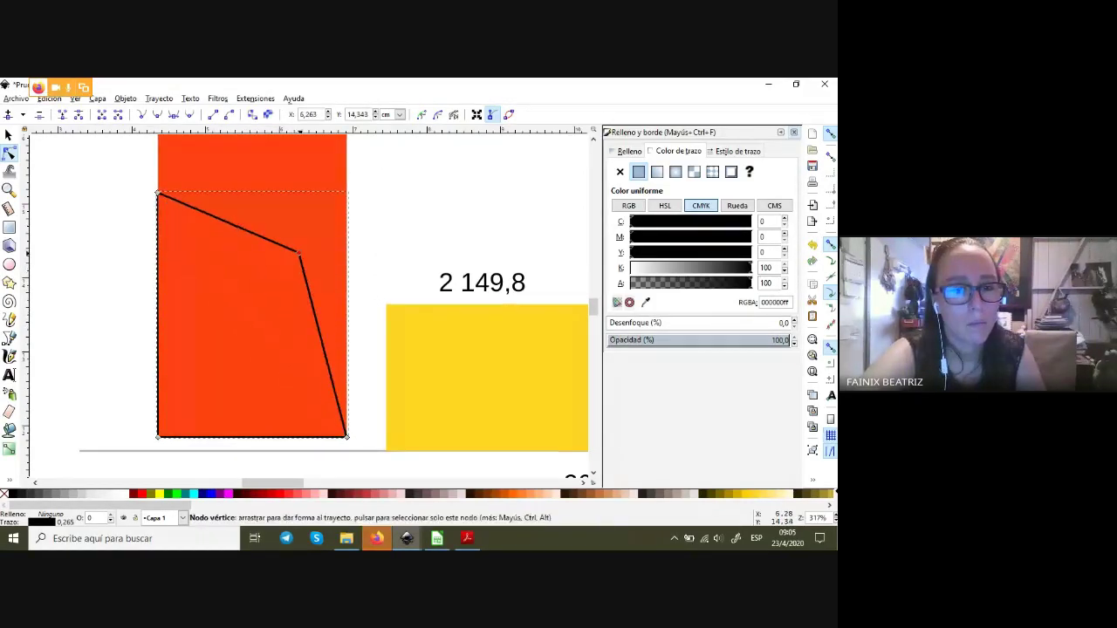
scroll(290, 274, "down", 1, "ctrl")
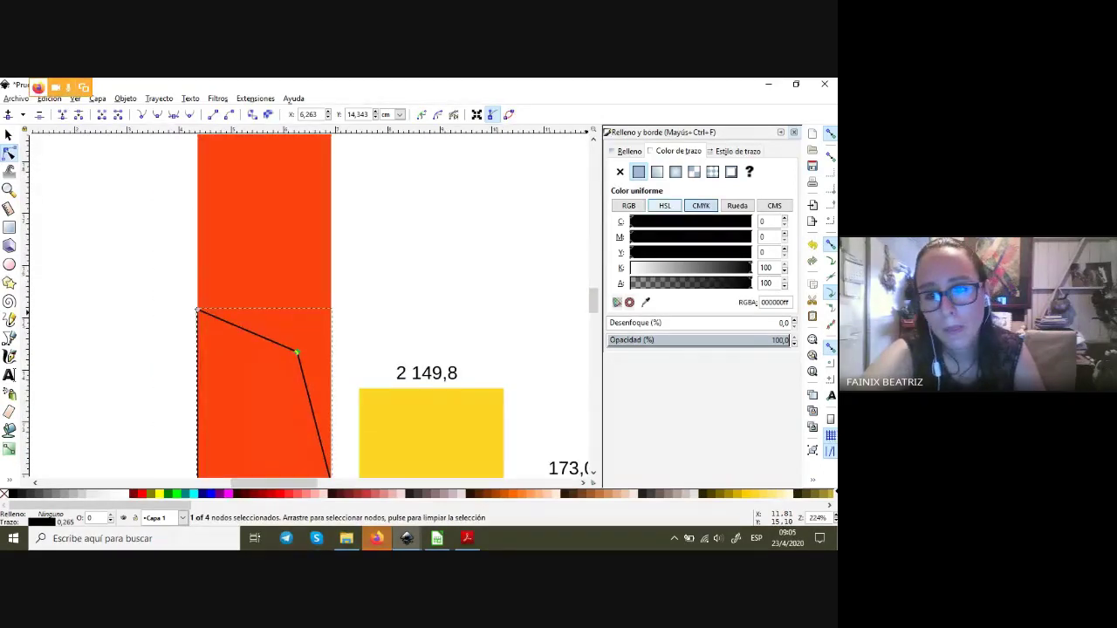
- Give the traced shape a flat dark red-orange fill and no stroke
left_click(665, 205)
left_click(737, 205)
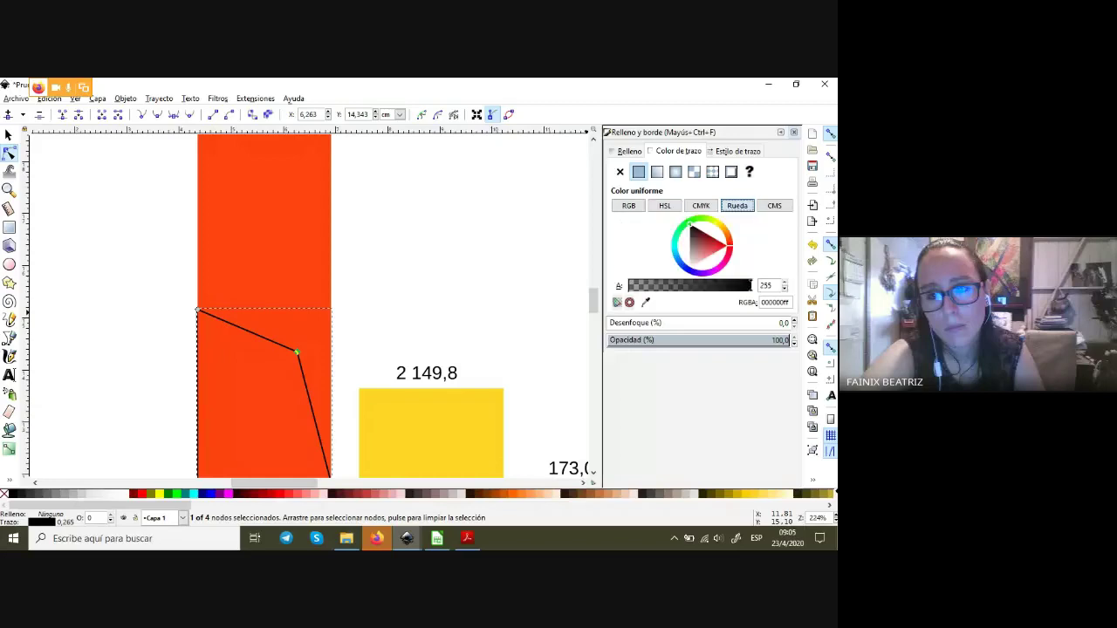
left_click(718, 245)
left_click(629, 151)
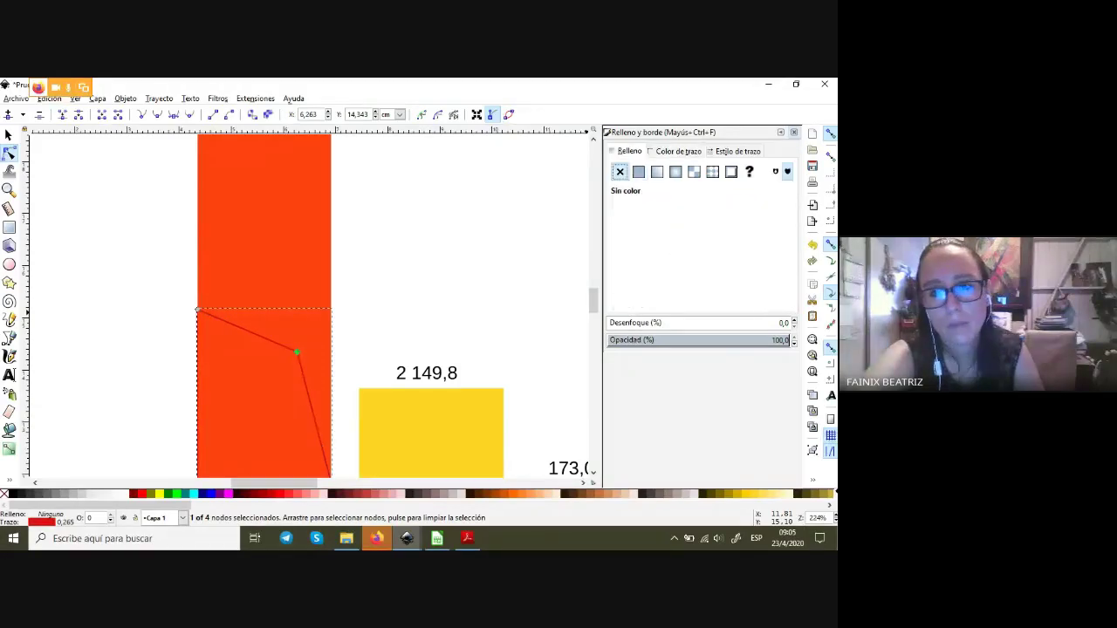
left_click(638, 171)
left_click(719, 238)
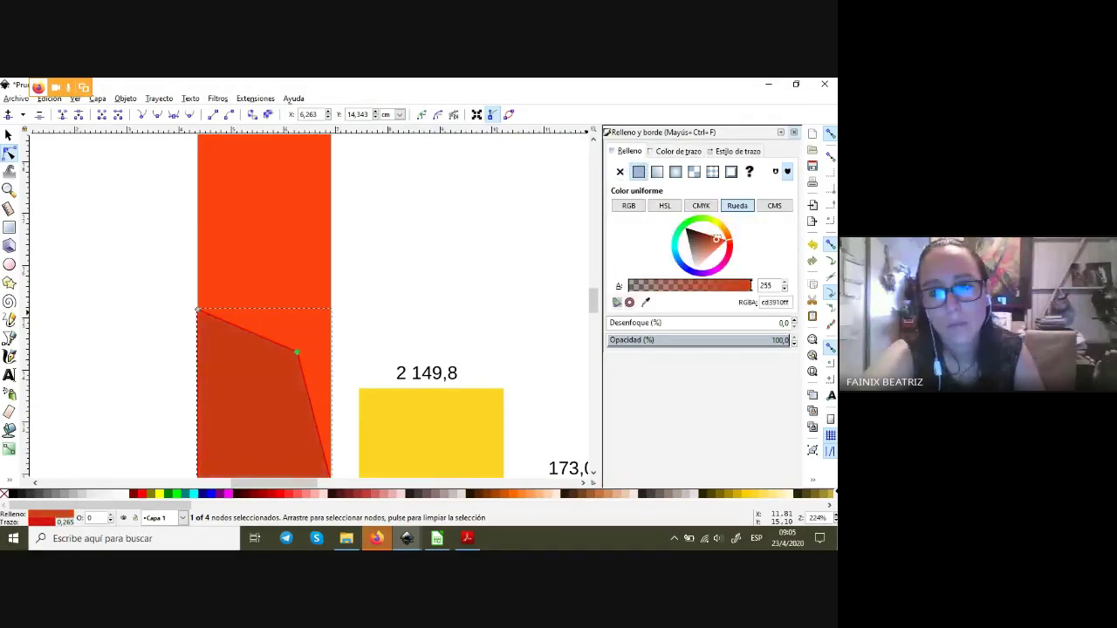
left_click(678, 151)
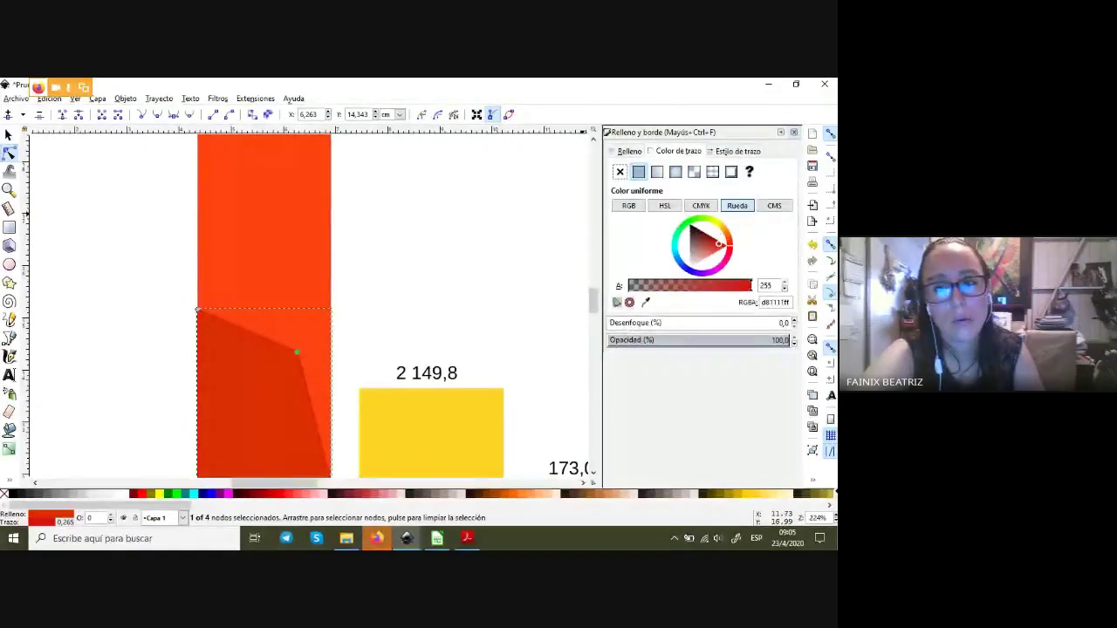
left_click(620, 172)
- Stretch a node up to the bar's top-right corner, then deselect the shape
scroll(368, 302, "down", 1)
scroll(369, 302, "down", 1)
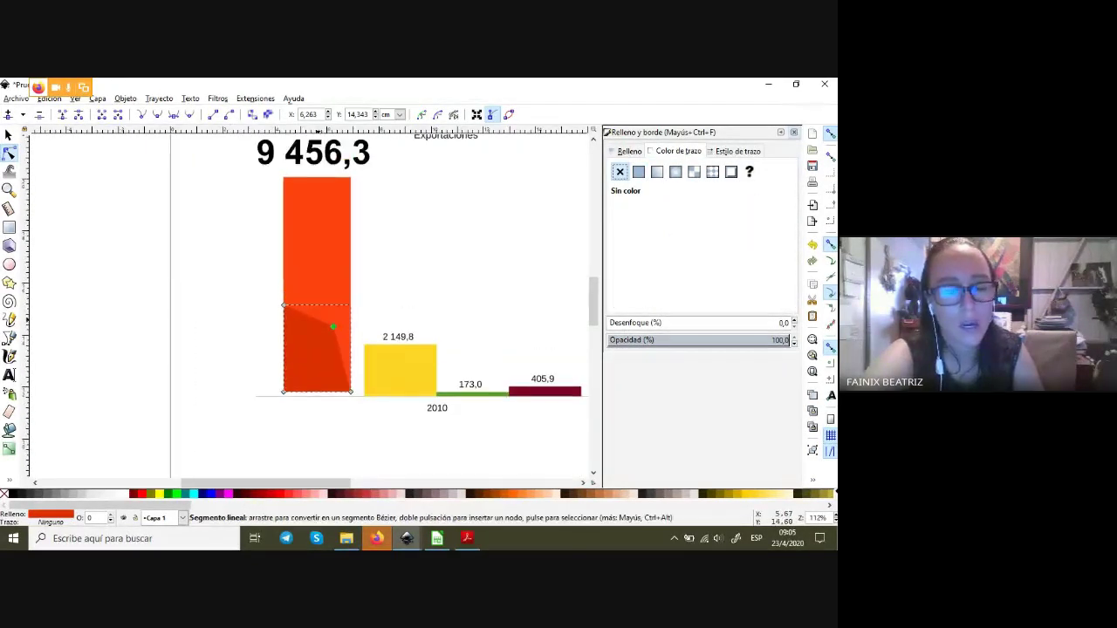
left_click_drag(332, 328, 350, 247)
scroll(393, 271, "up", 1)
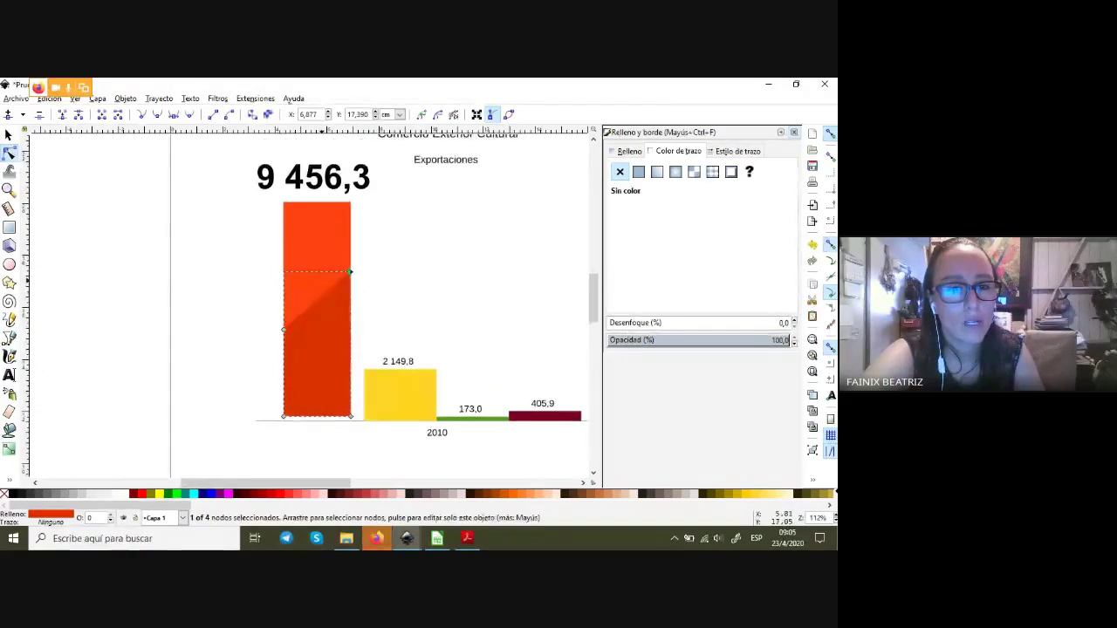
scroll(410, 306, "down", 2)
scroll(410, 305, "up", 2)
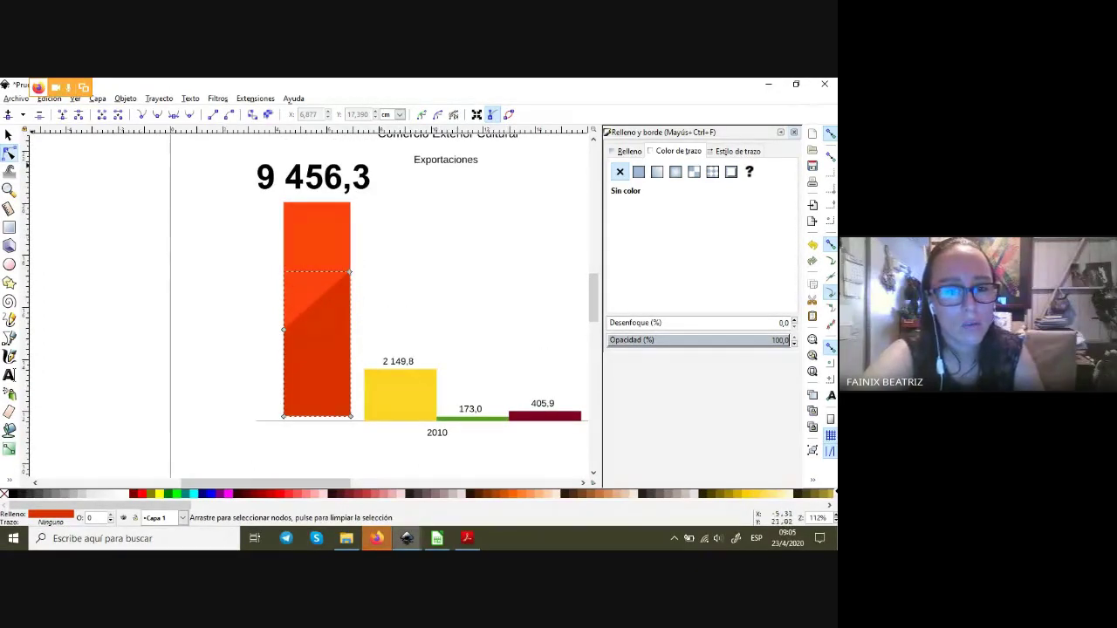
key("s")
key("Escape")
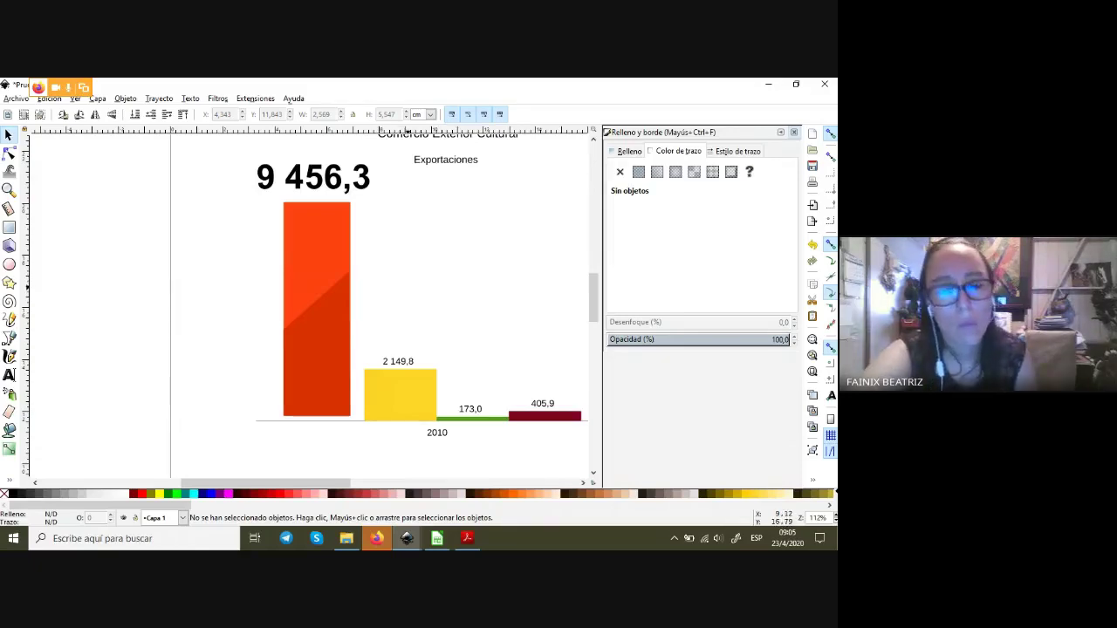
scroll(314, 305, "right", 1)
scroll(315, 306, "right", 1)
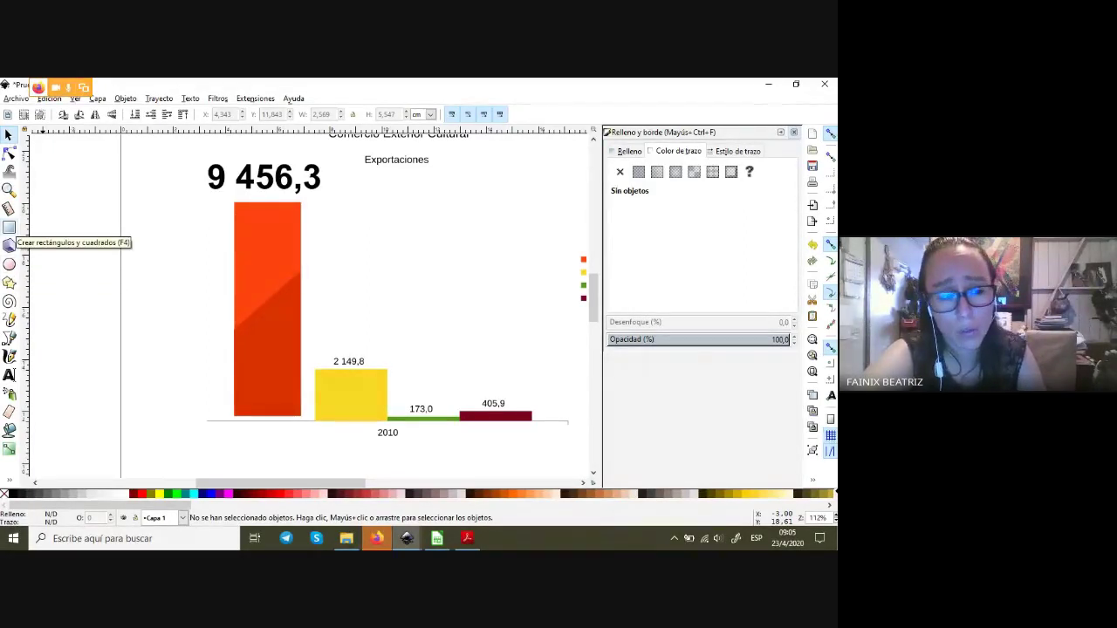
- Draw a square and a circle right of the 9 456,3 bar and line them up side by side
left_click(9, 227)
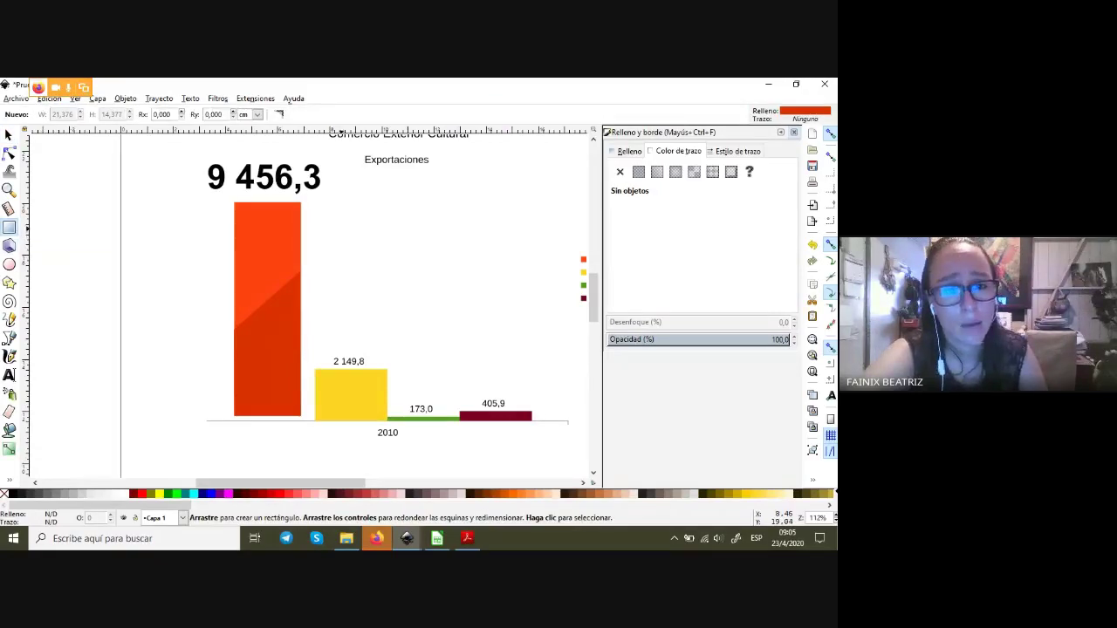
left_click_drag(341, 229, 426, 322)
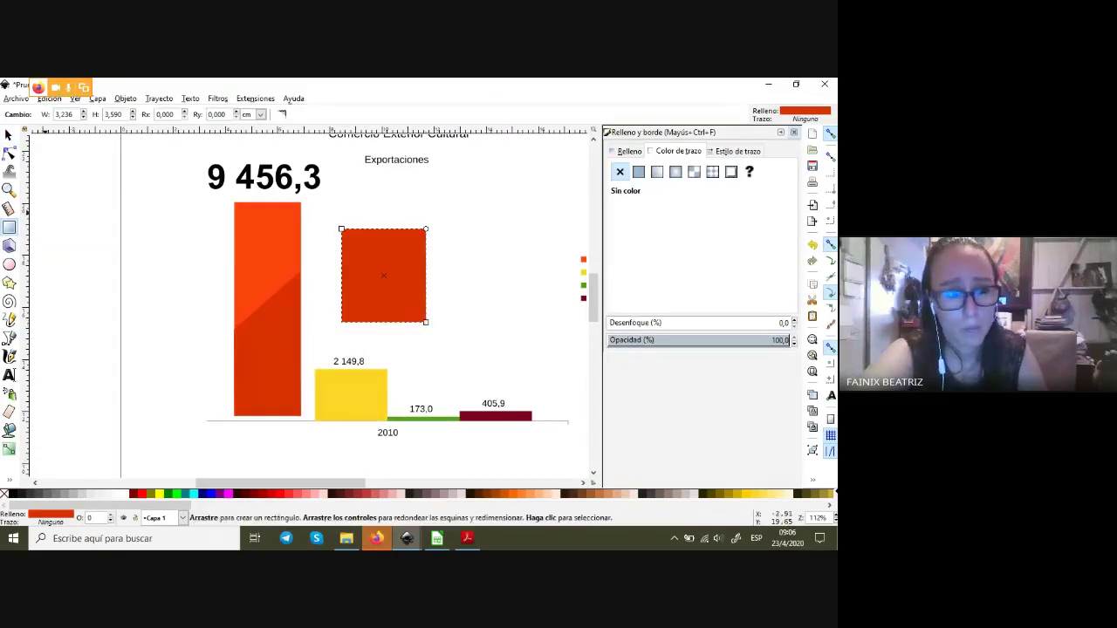
key("e")
left_click_drag(470, 243, 548, 324)
key("s")
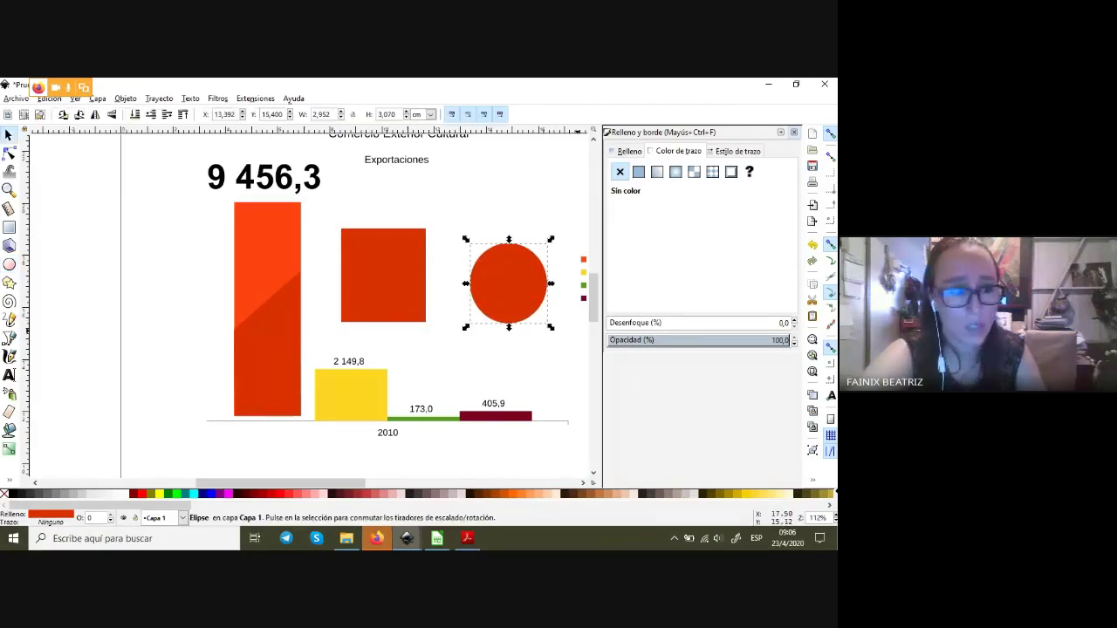
left_click_drag(509, 284, 488, 276)
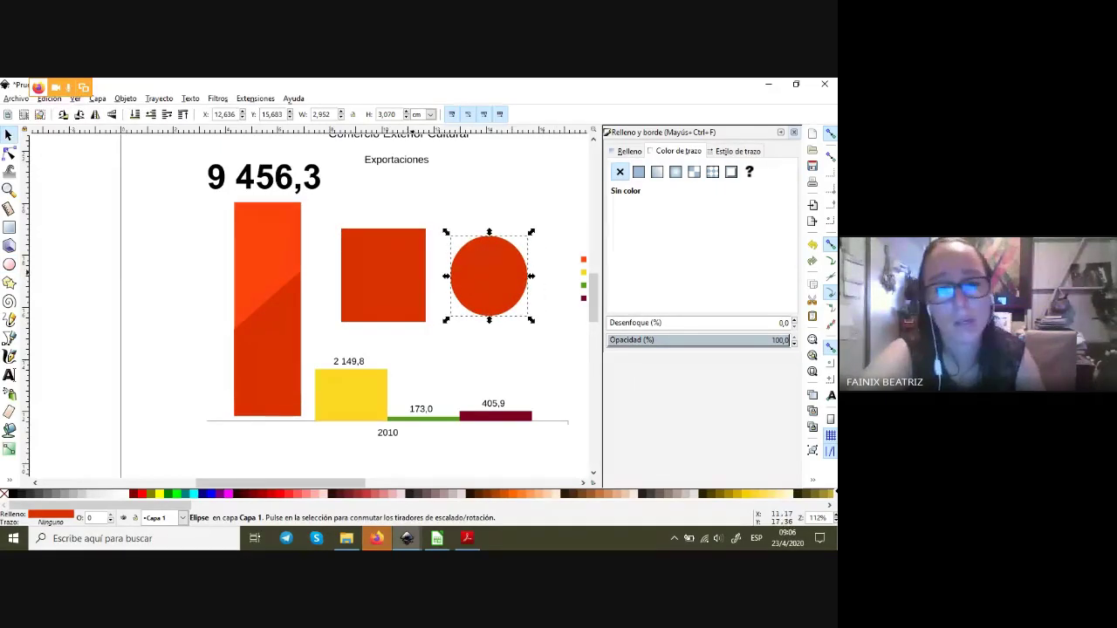
left_click_drag(384, 275, 391, 265)
left_click_drag(489, 276, 485, 266)
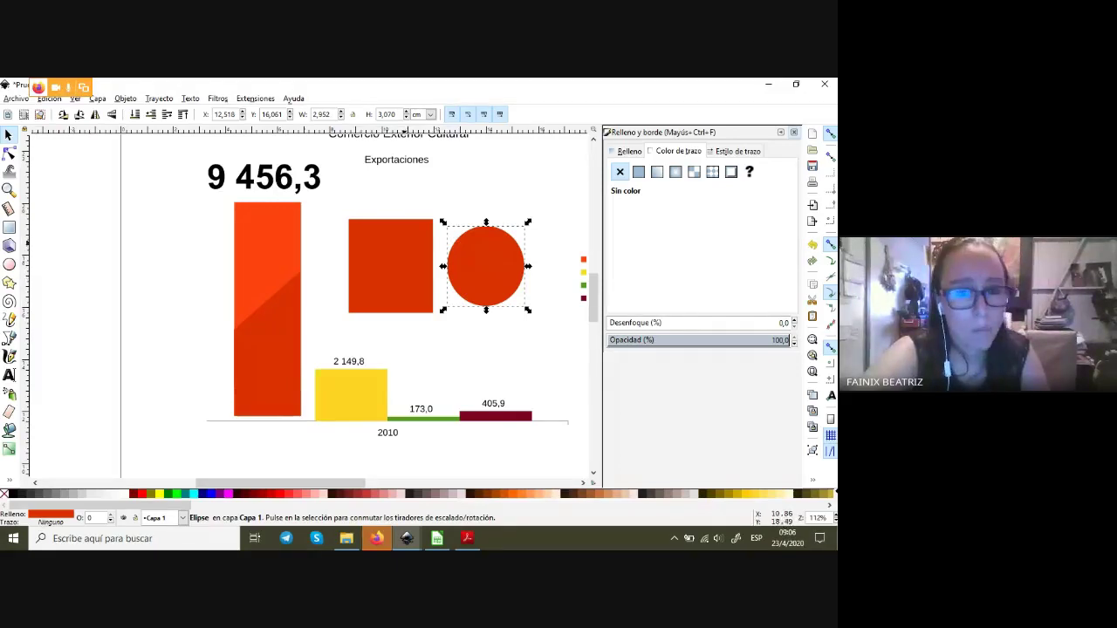
- Fill the square with a brownish-grey swatch, trying and discarding a shrunken orange-brown inner square
left_click(426, 287)
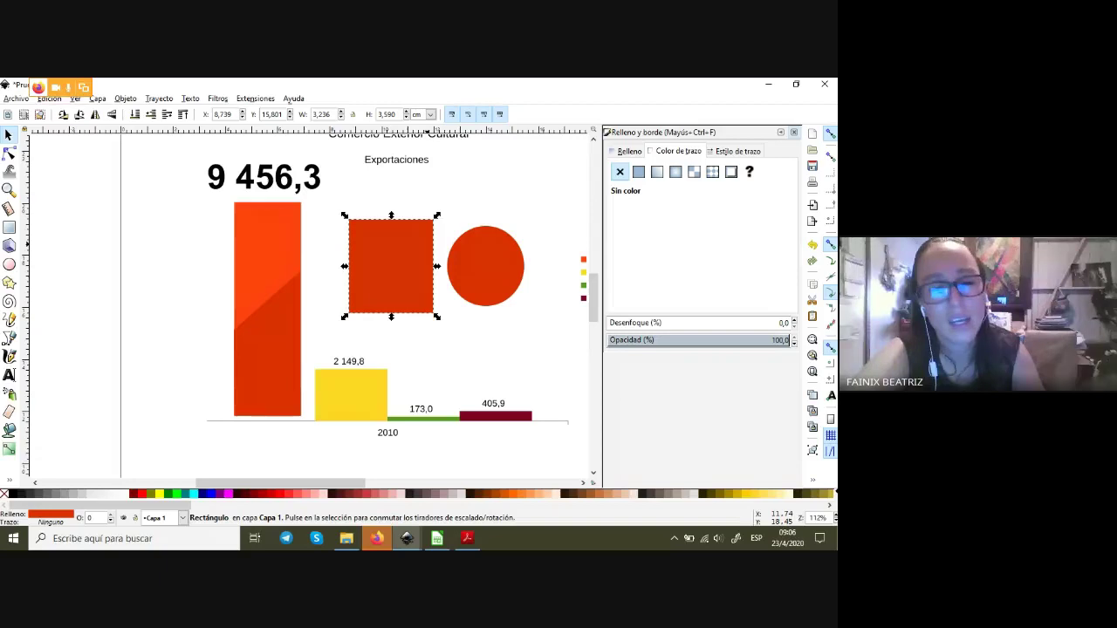
left_click(383, 494)
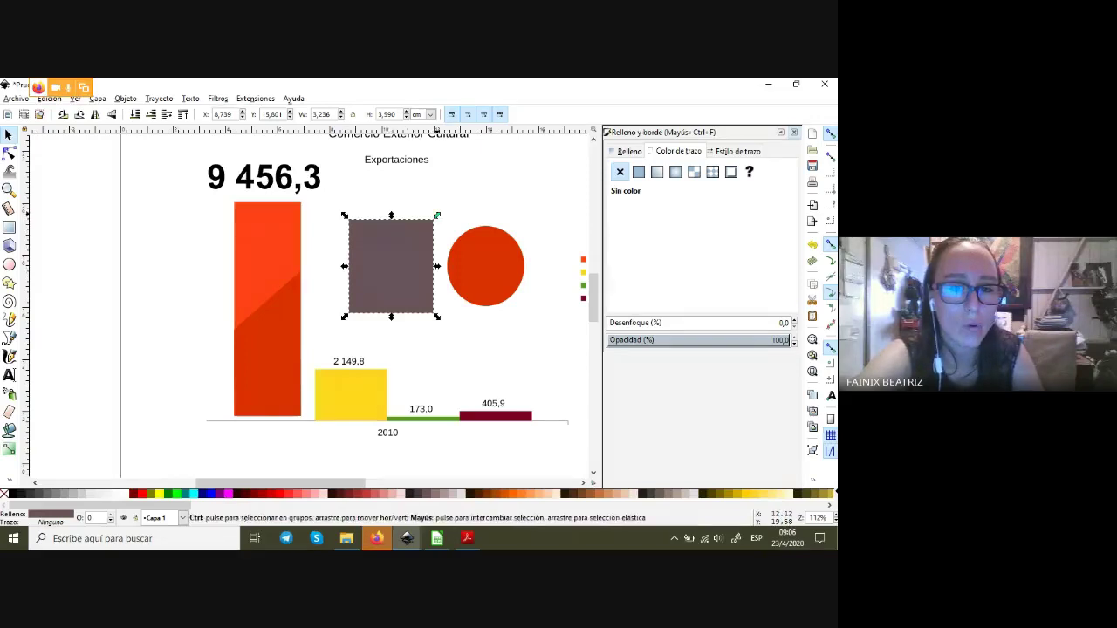
left_click(410, 494)
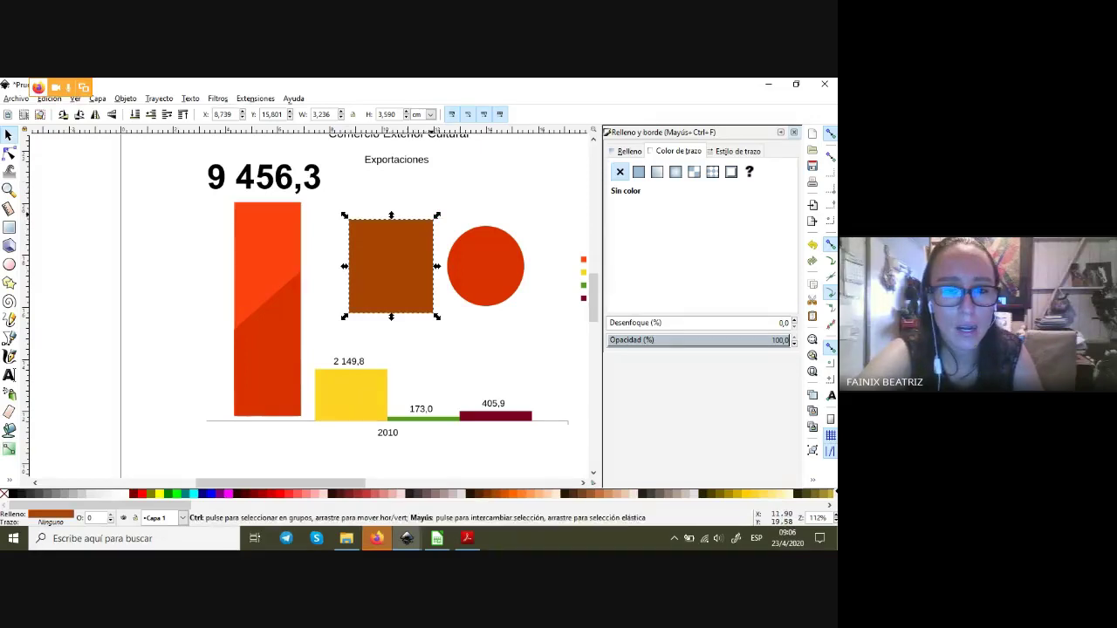
left_click_drag(436, 316, 426, 305)
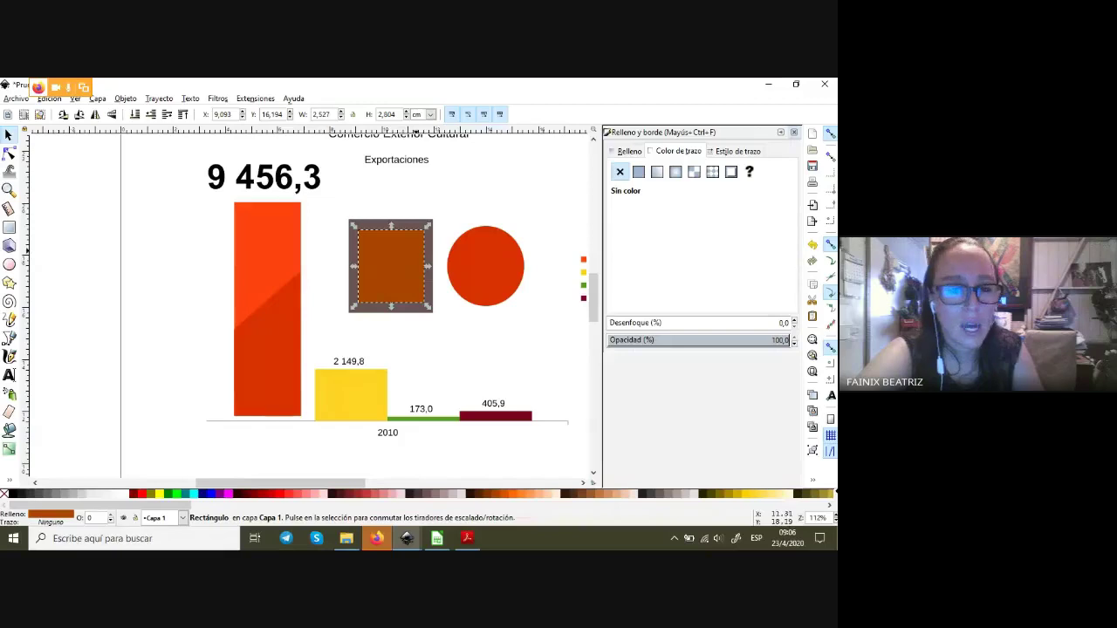
key("Escape")
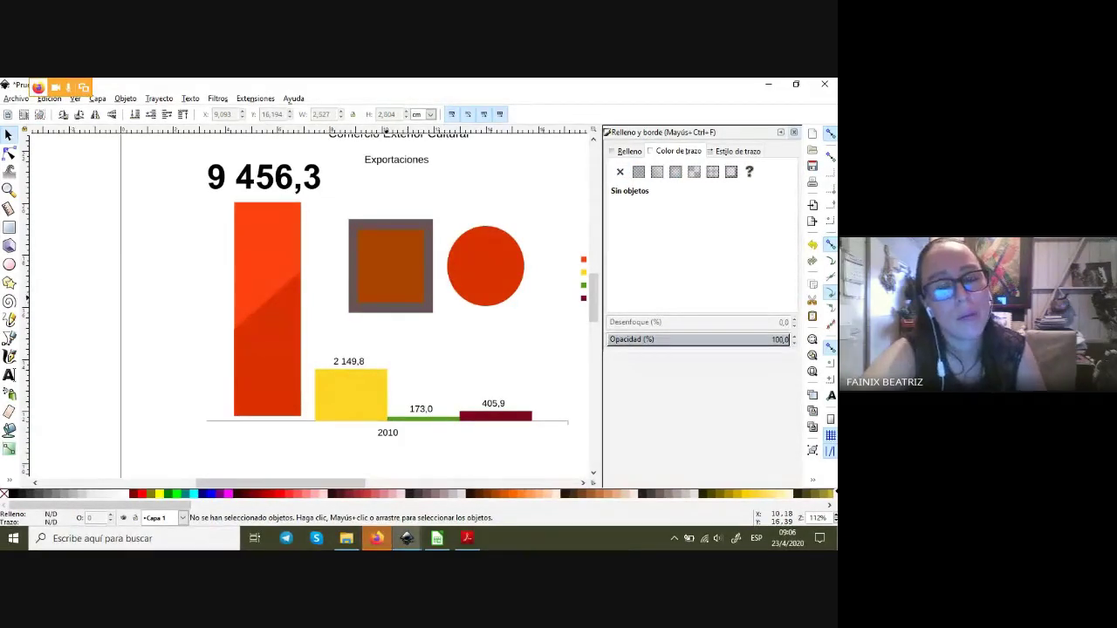
left_click(388, 296)
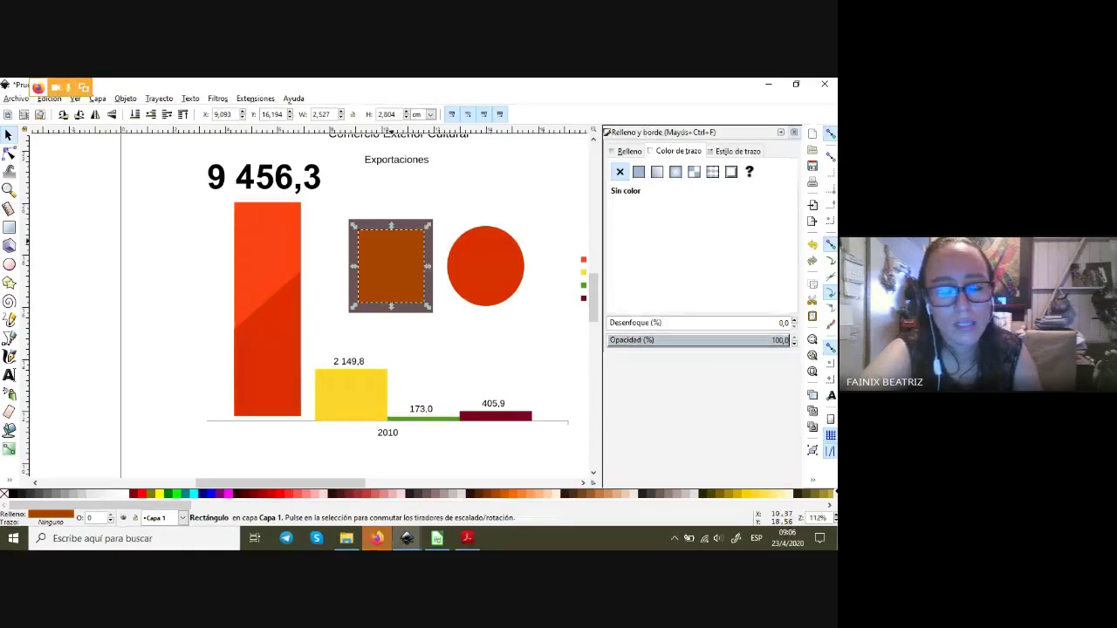
key("Escape")
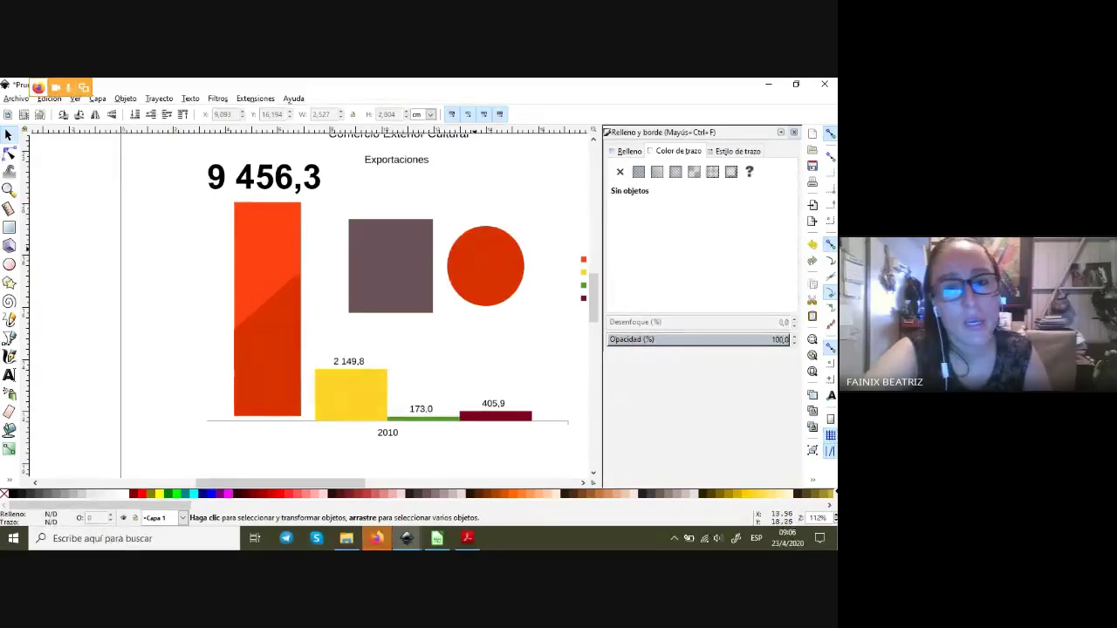
- Draw a small brown star, then a 3-corner polygon rounded into a clover shape
left_click(8, 282)
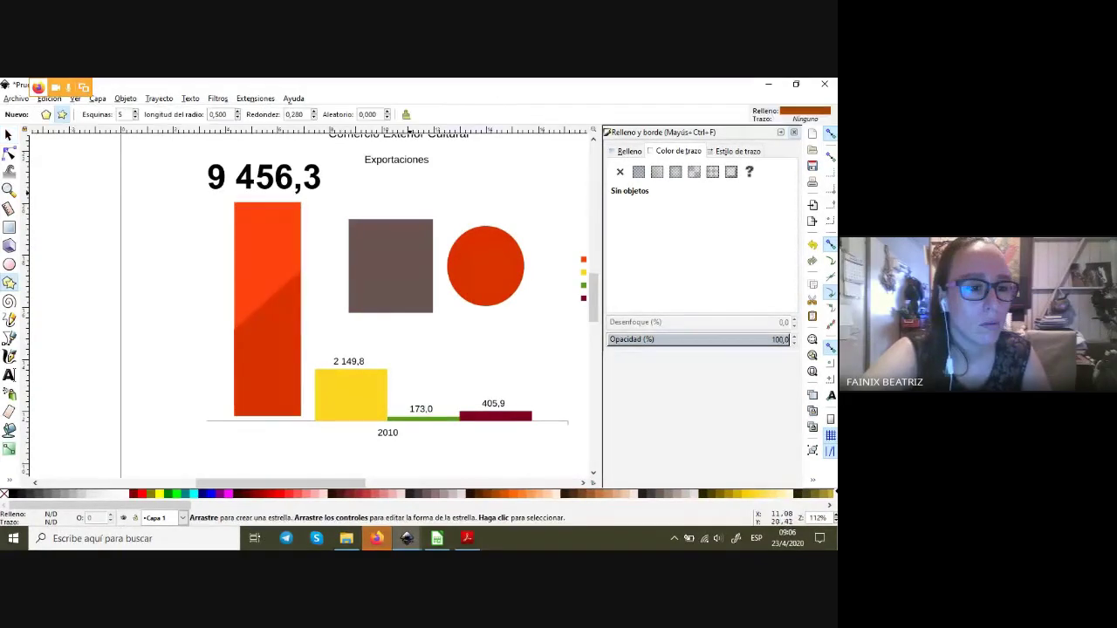
left_click_drag(416, 191, 418, 173)
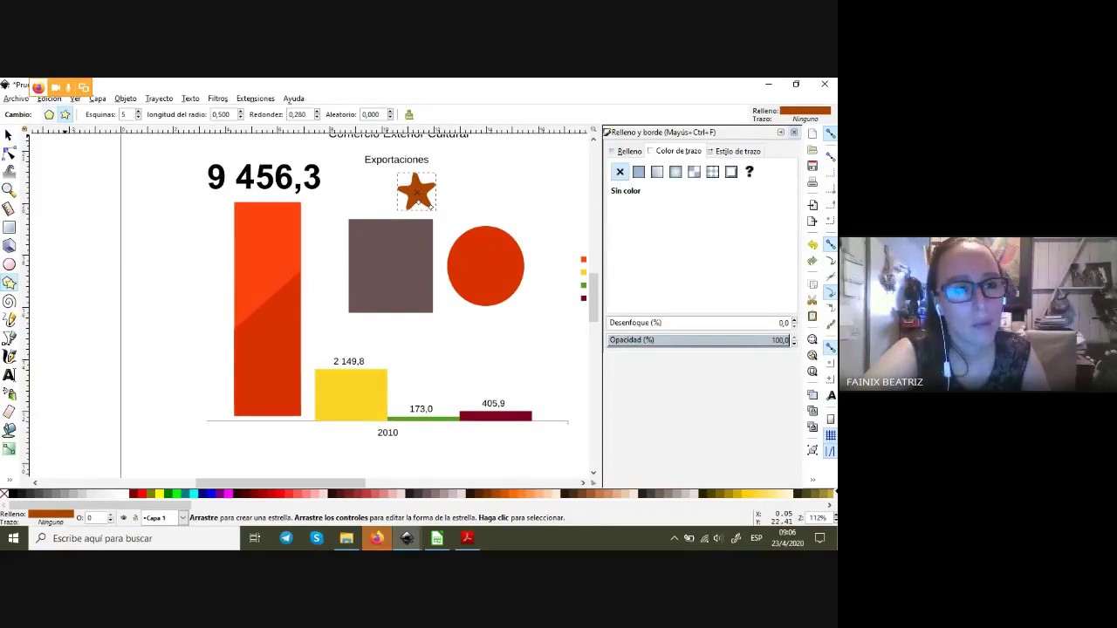
left_click(49, 115)
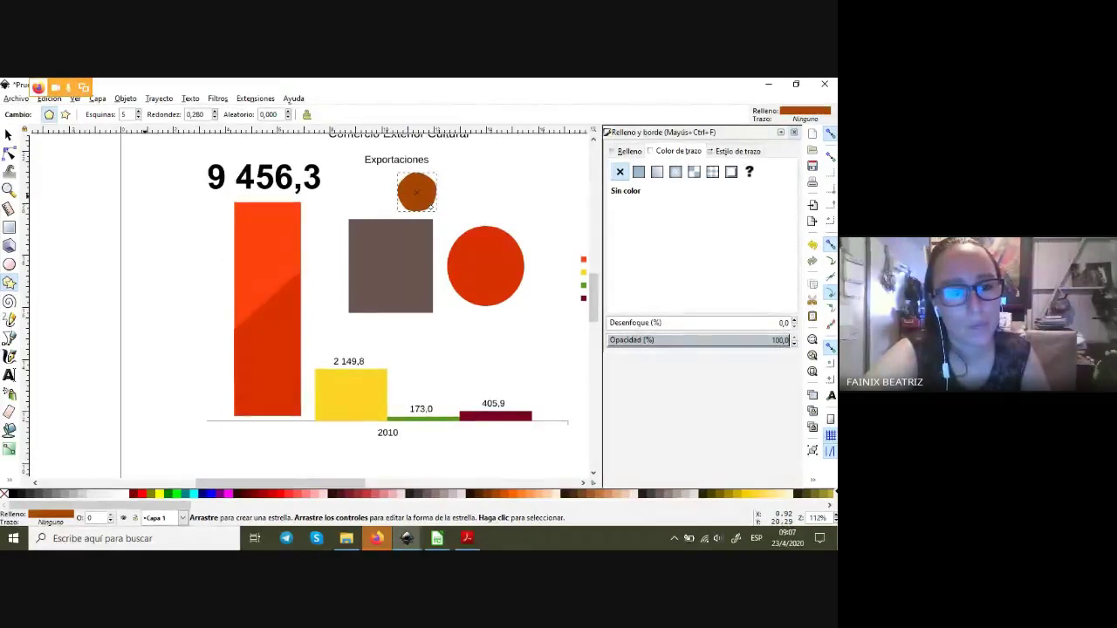
left_click_drag(142, 199, 157, 183)
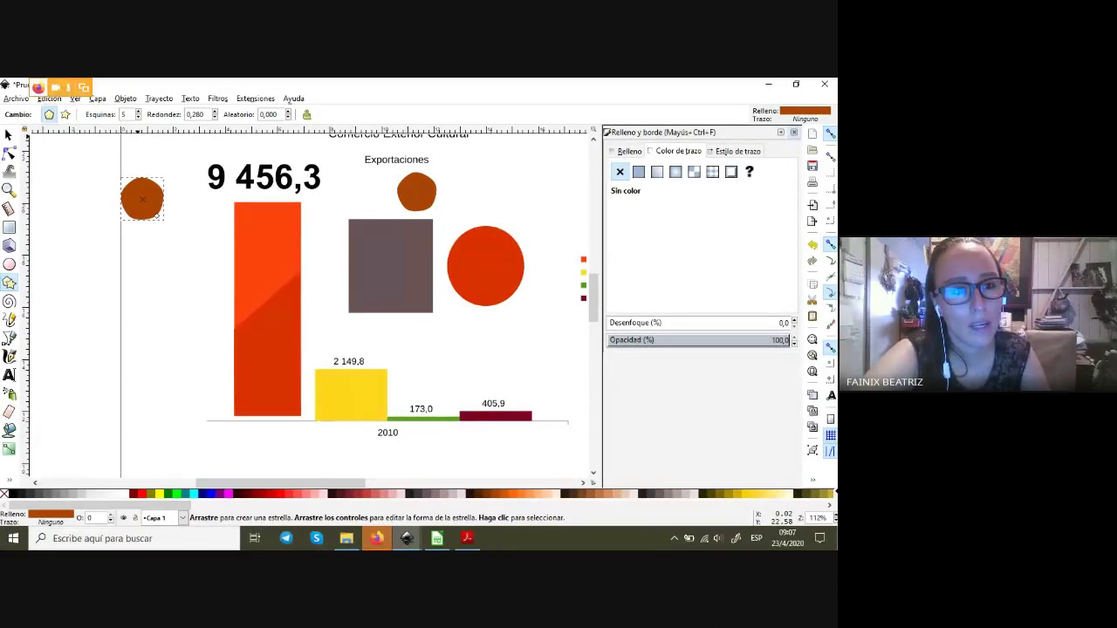
double_click(138, 117)
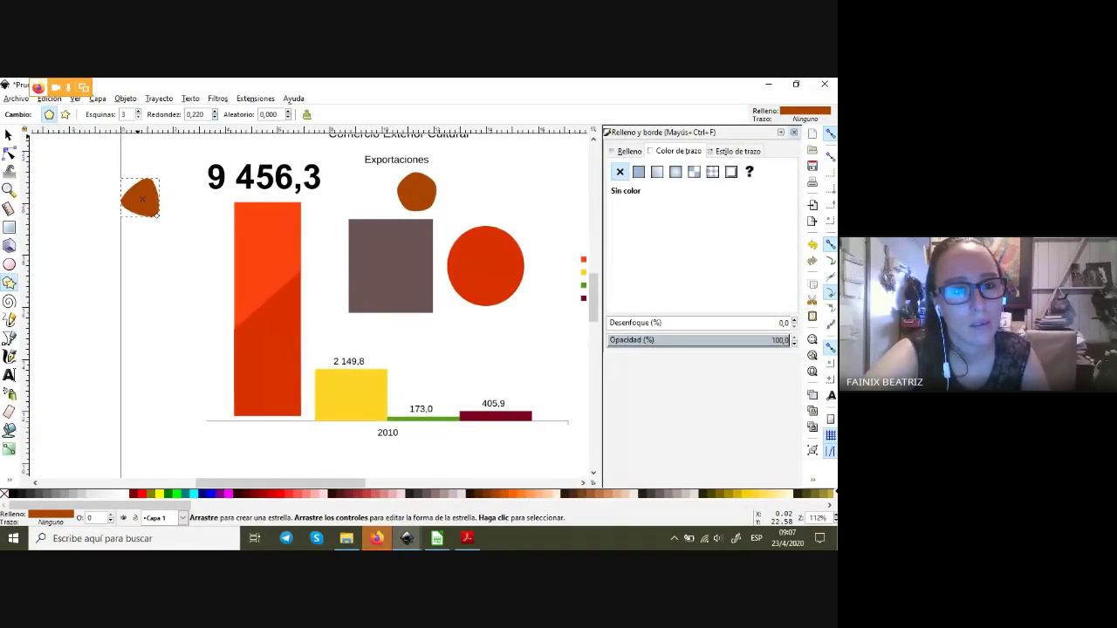
left_click_drag(156, 214, 155, 213)
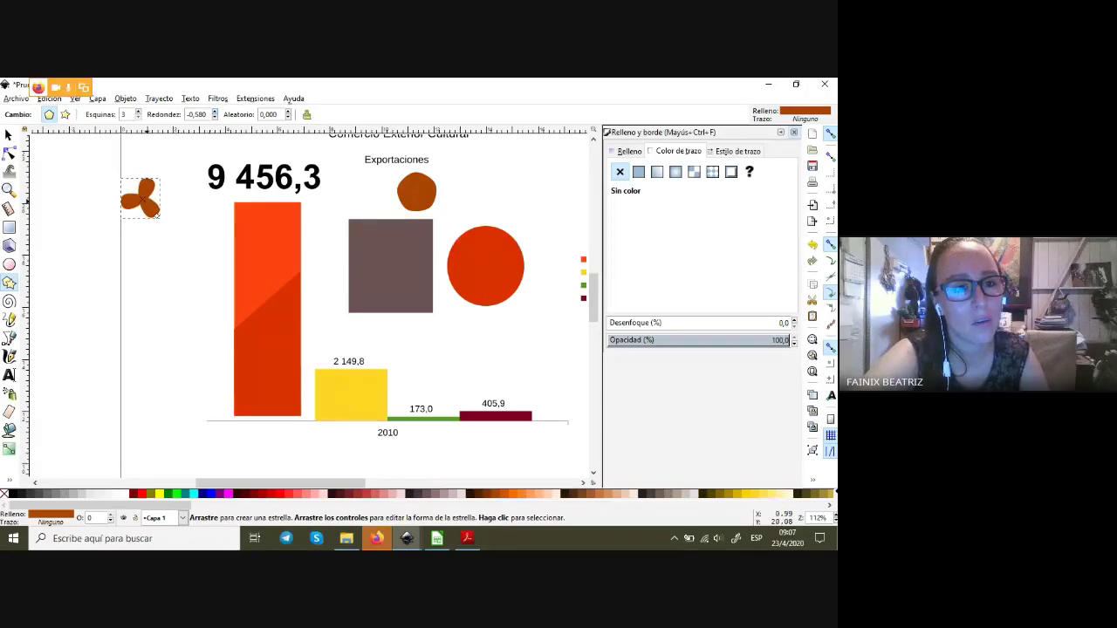
- Move the clover onto the square, then delete it and the small brown blob above the square
left_click(7, 135)
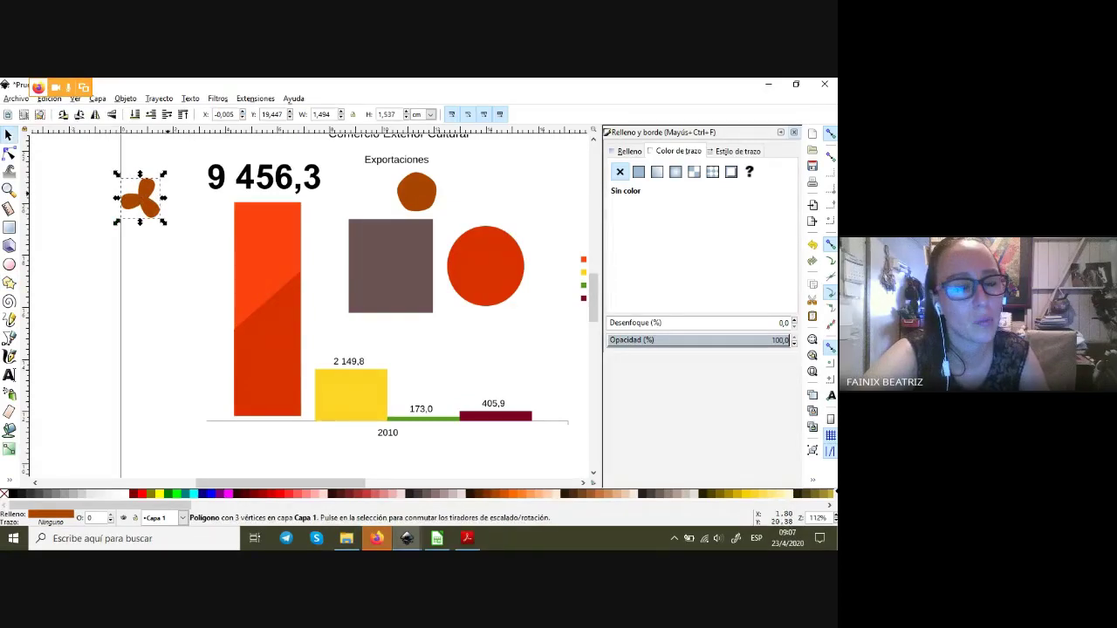
left_click_drag(140, 199, 360, 238)
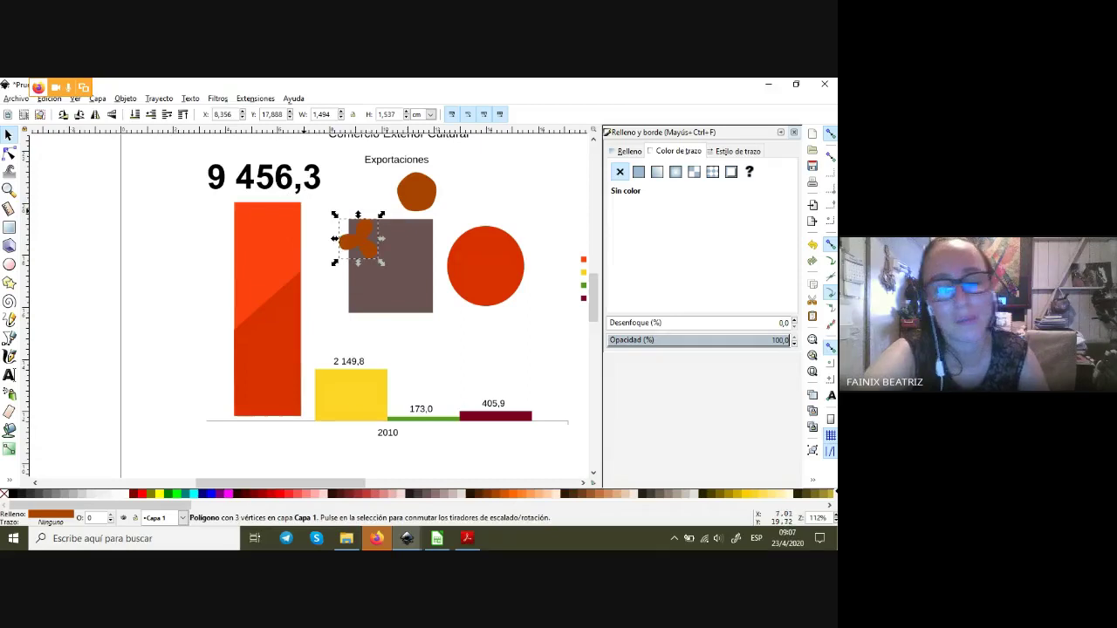
key("Delete")
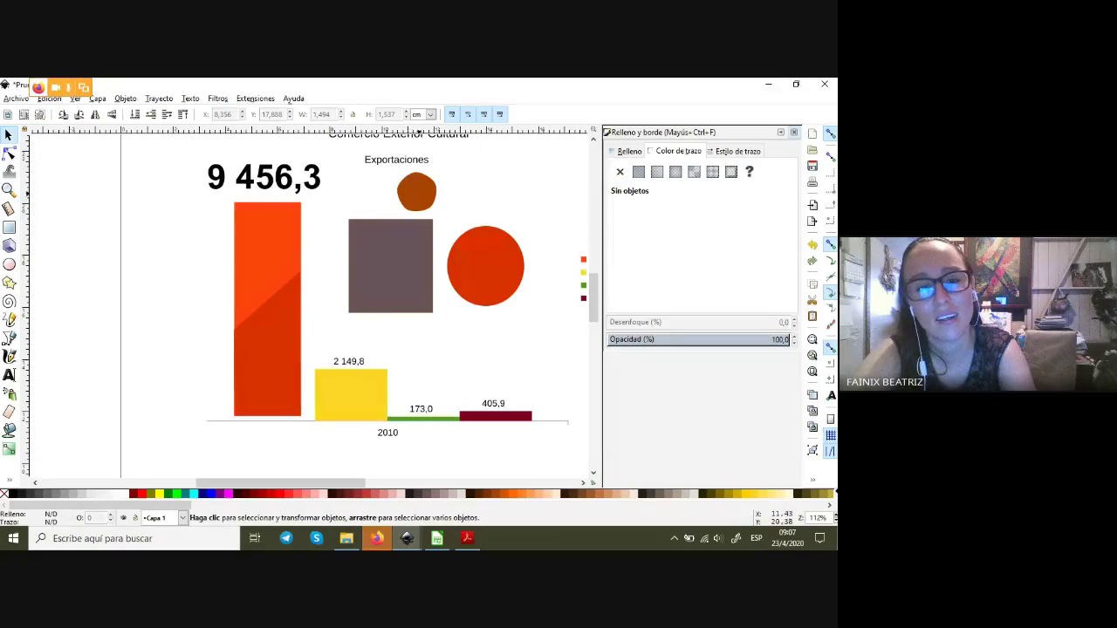
left_click(416, 191)
key("Delete")
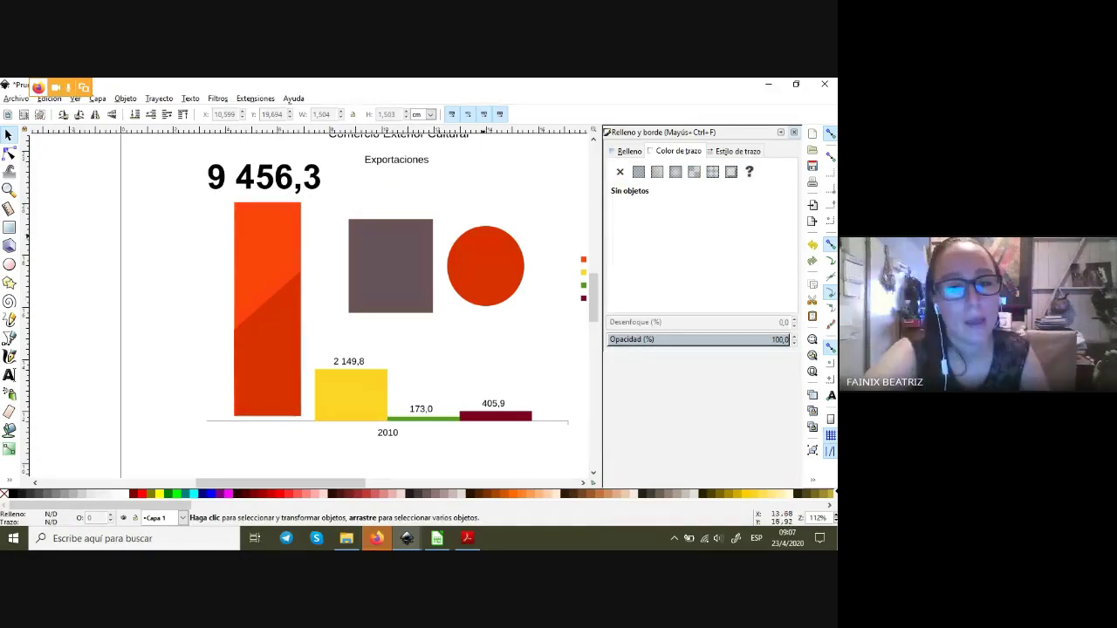
scroll(310, 305, "up", 3)
scroll(310, 305, "down", 2)
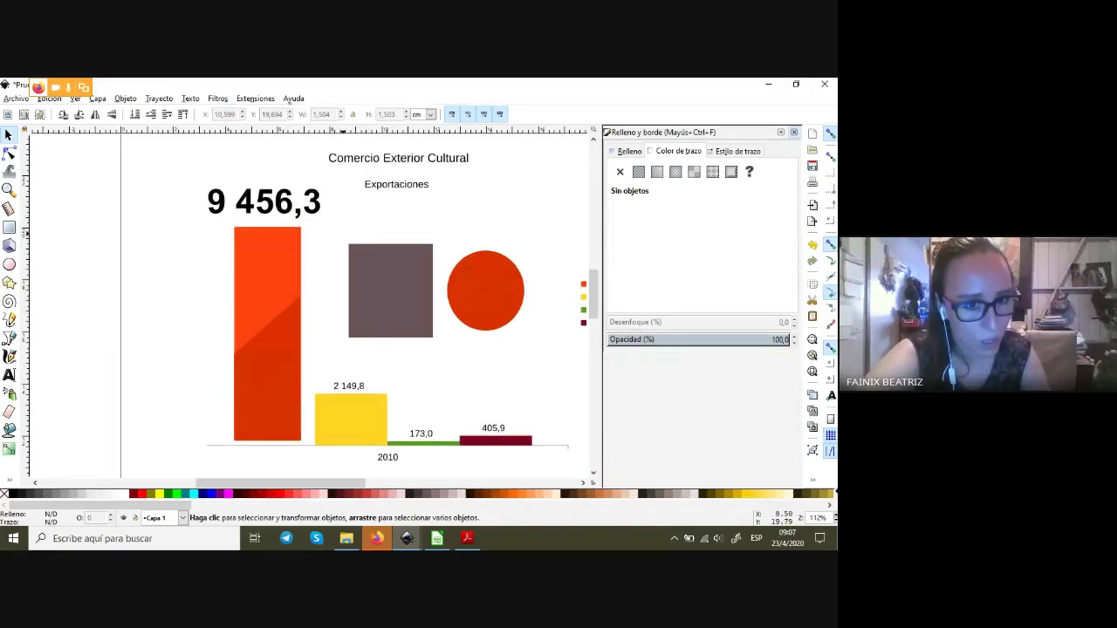
scroll(270, 191, "up", 1)
scroll(270, 191, "up", 1)
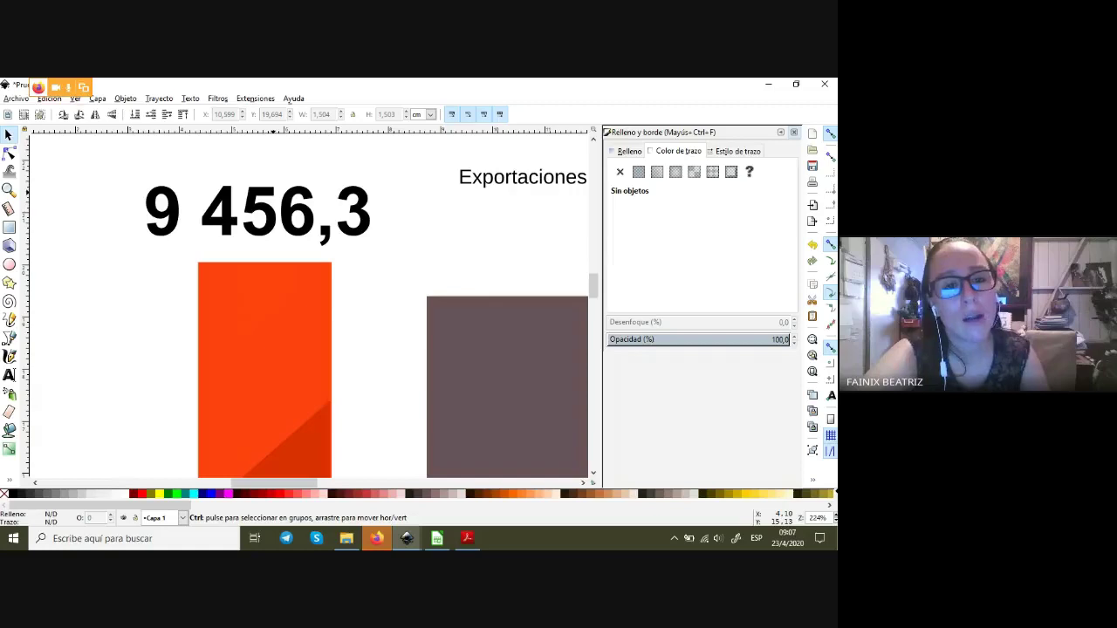
- Fill the 9 456,3 label with the tall bar's orange using the dropper
left_click(262, 209)
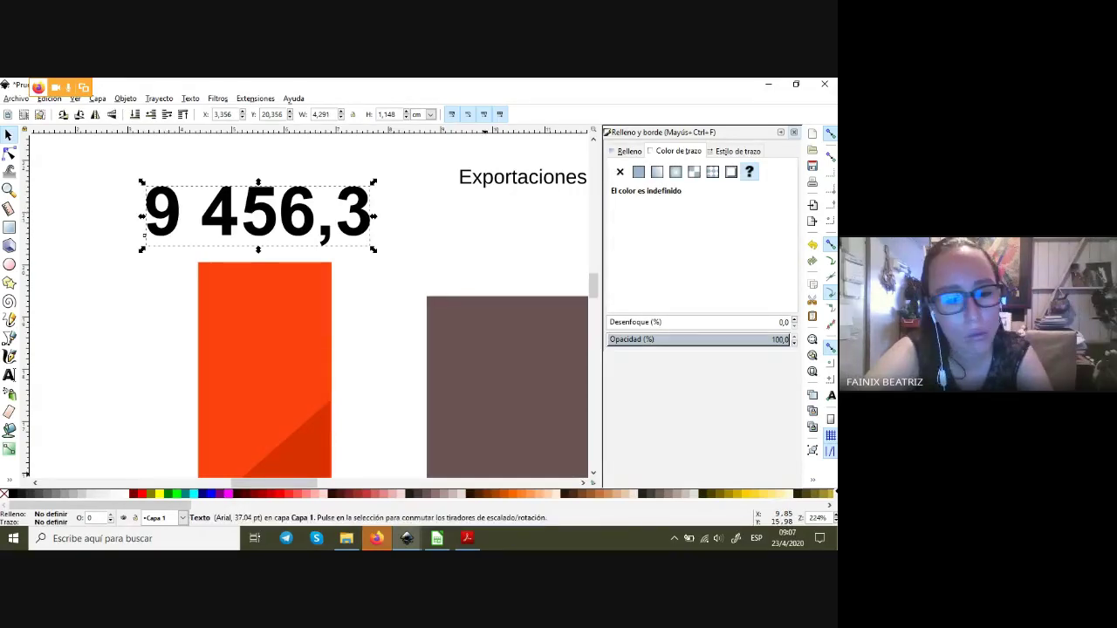
left_click(522, 494)
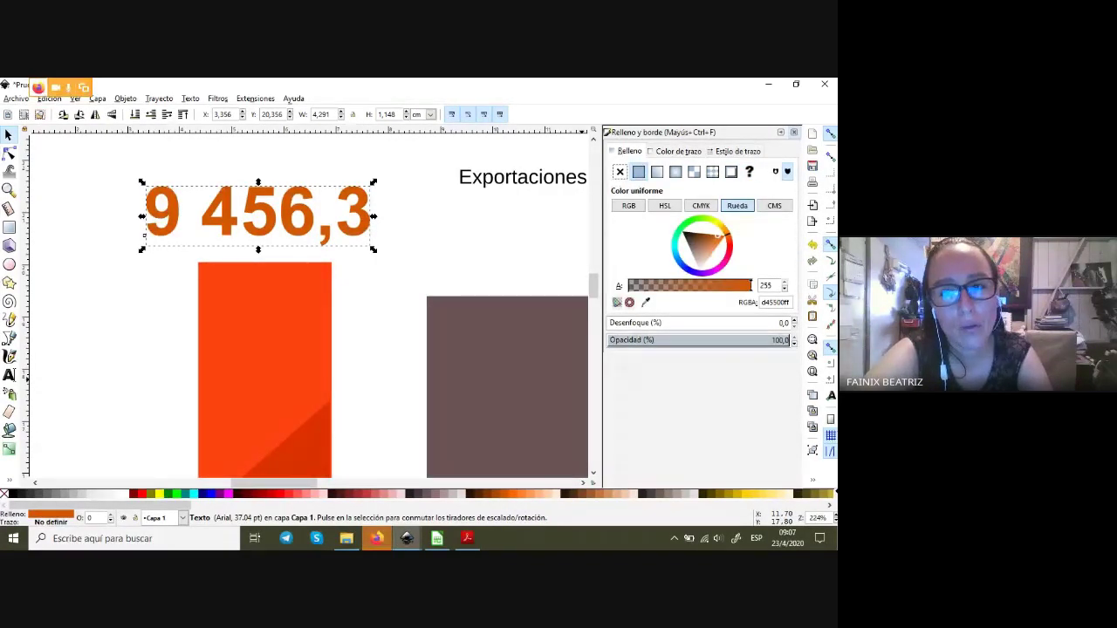
left_click(628, 205)
mouse_move(670, 237)
left_mouse_down()
mouse_move(743, 236)
mouse_move(661, 237)
left_mouse_up()
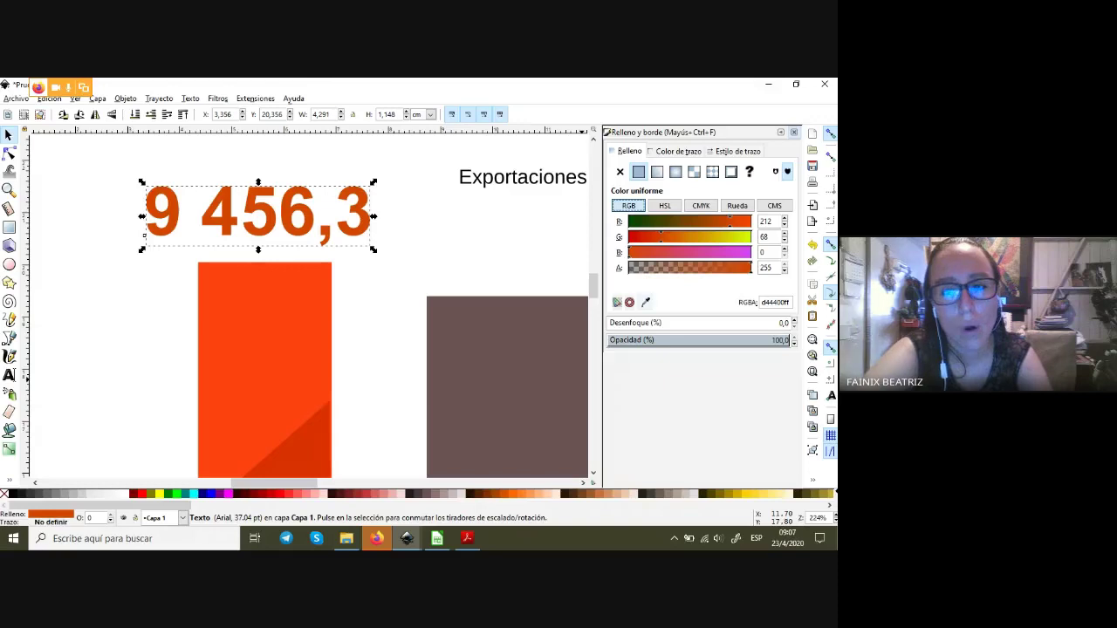
left_click(295, 301)
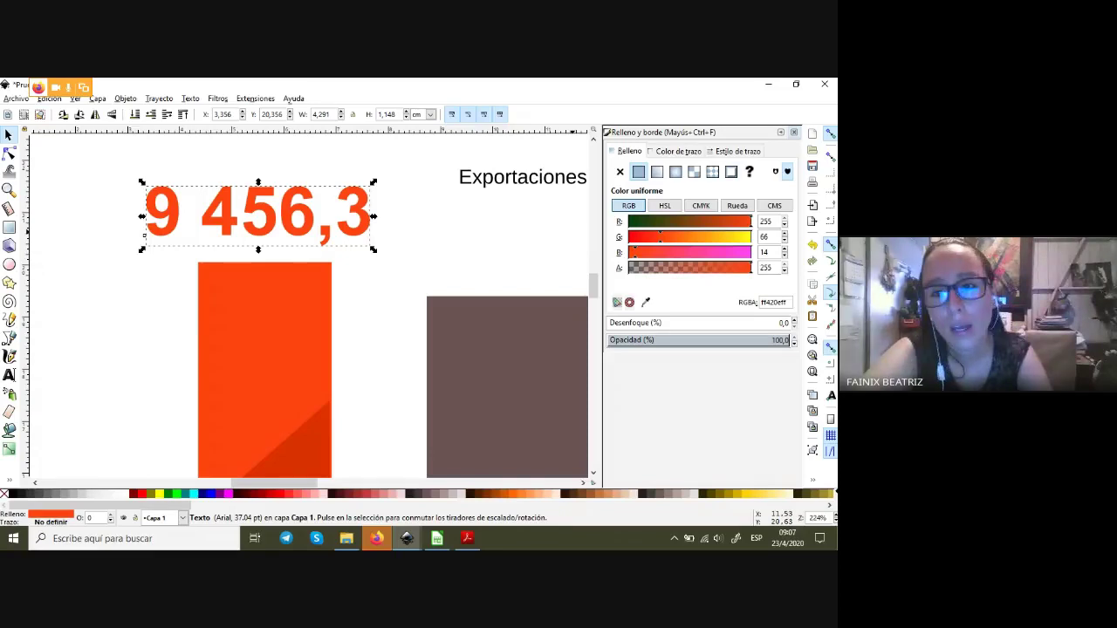
- Give the label a thin near-black outline (width 0,363, colour 001111)
left_click(678, 151)
left_click(638, 172)
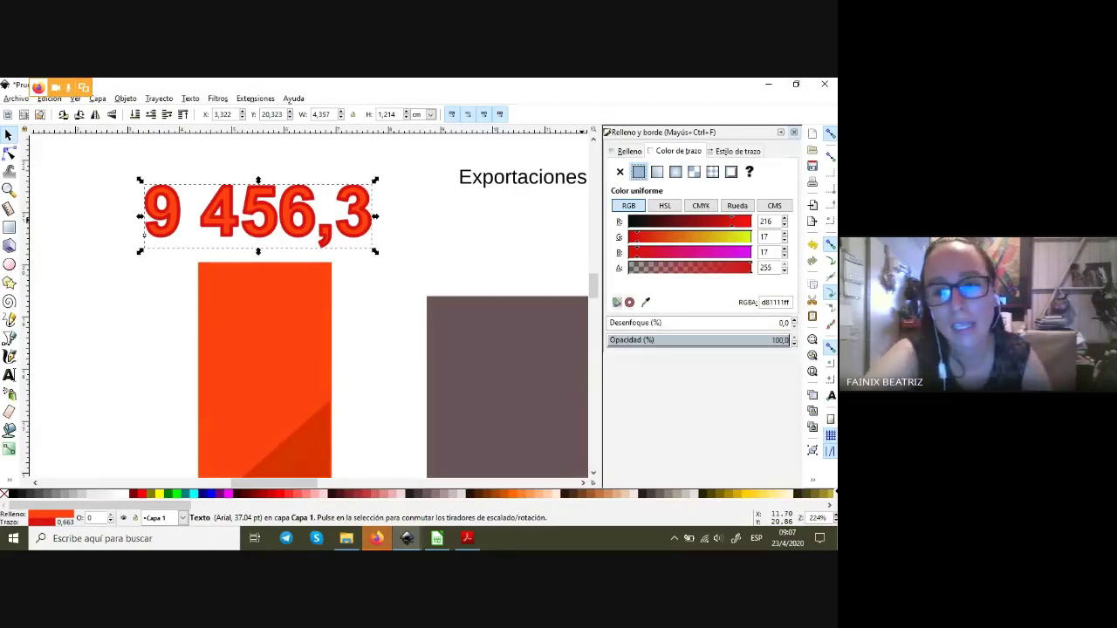
left_click(738, 151)
scroll(690, 170, "down", 1)
scroll(690, 169, "down", 1)
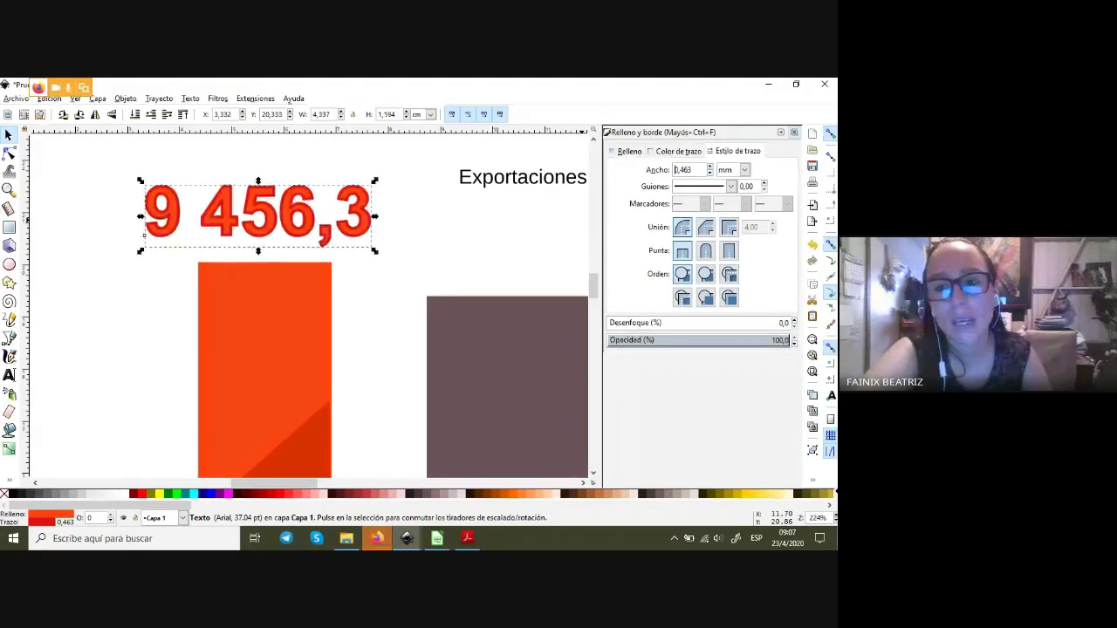
scroll(689, 169, "down", 1)
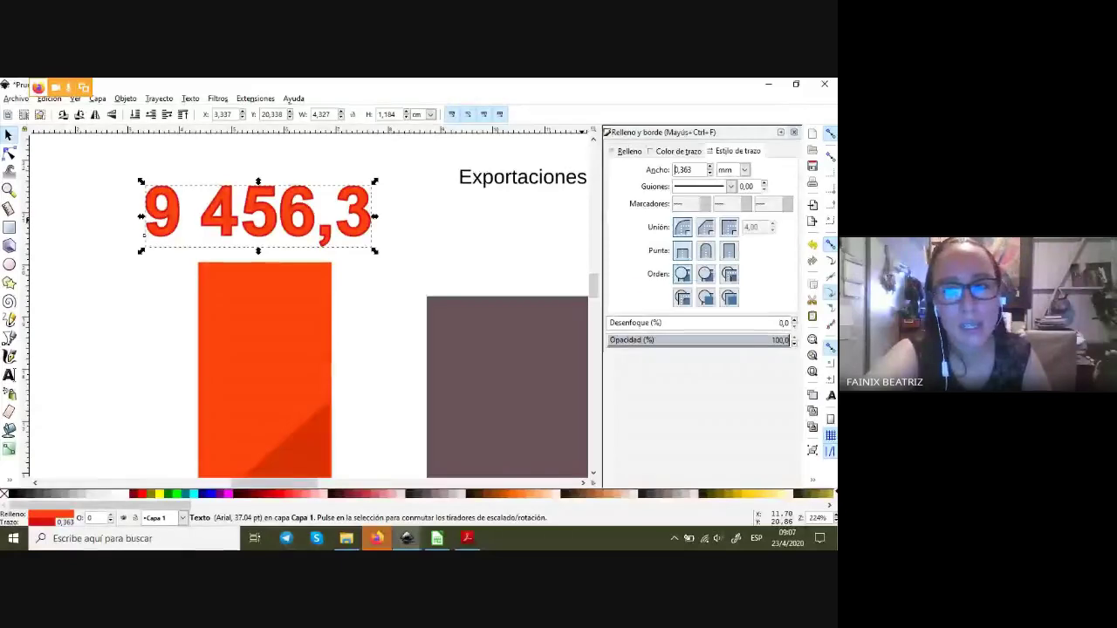
left_click(678, 151)
left_click_drag(732, 221, 628, 220)
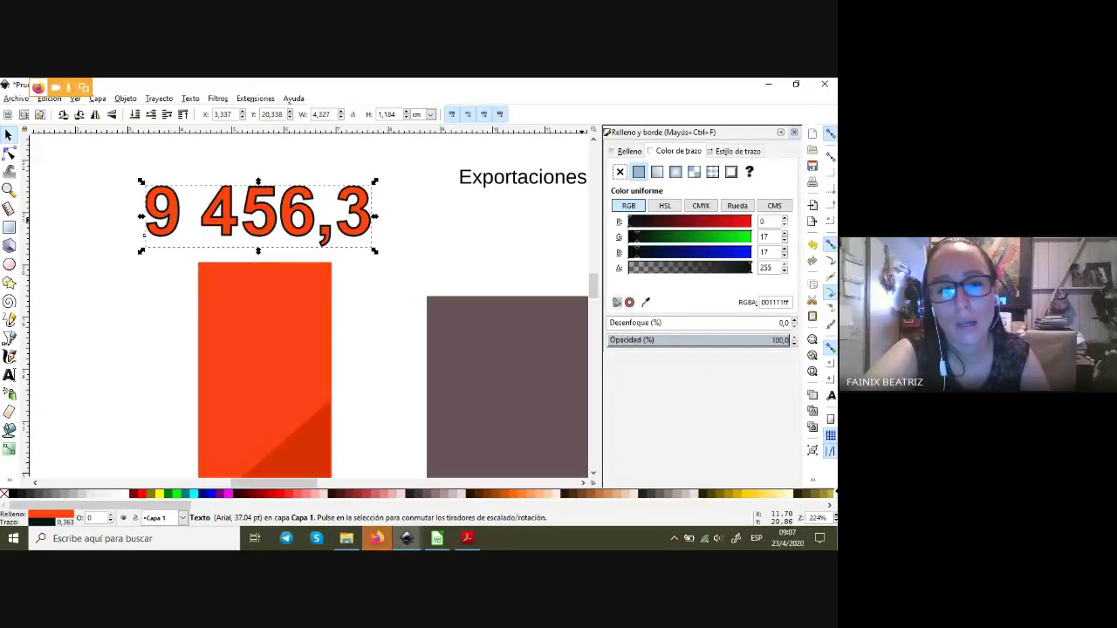
scroll(240, 200, "down", 1)
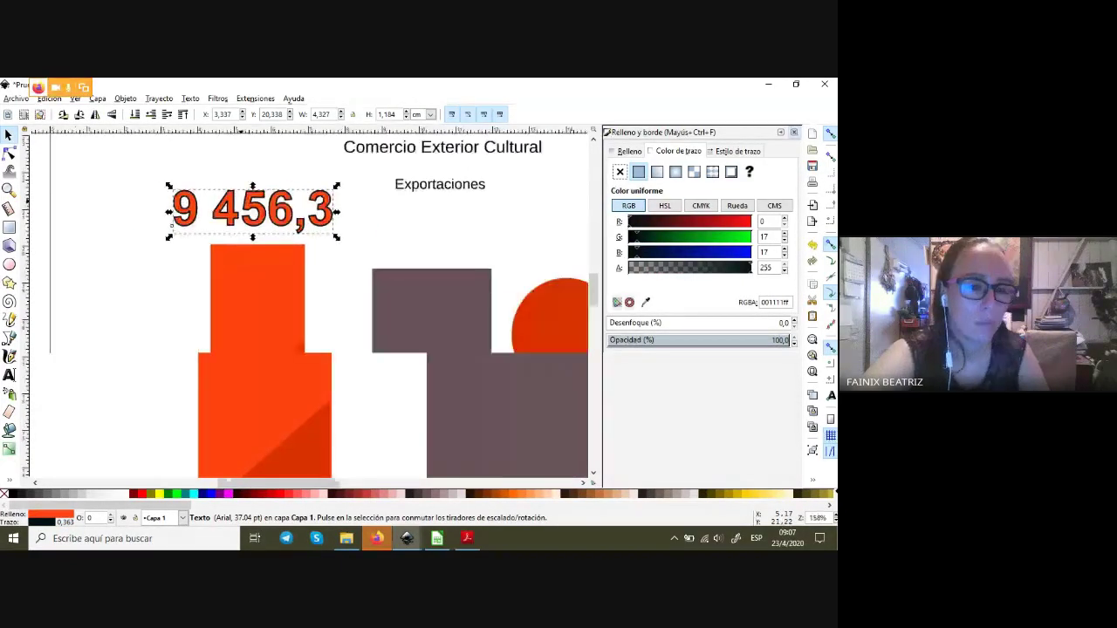
scroll(240, 200, "down", 1)
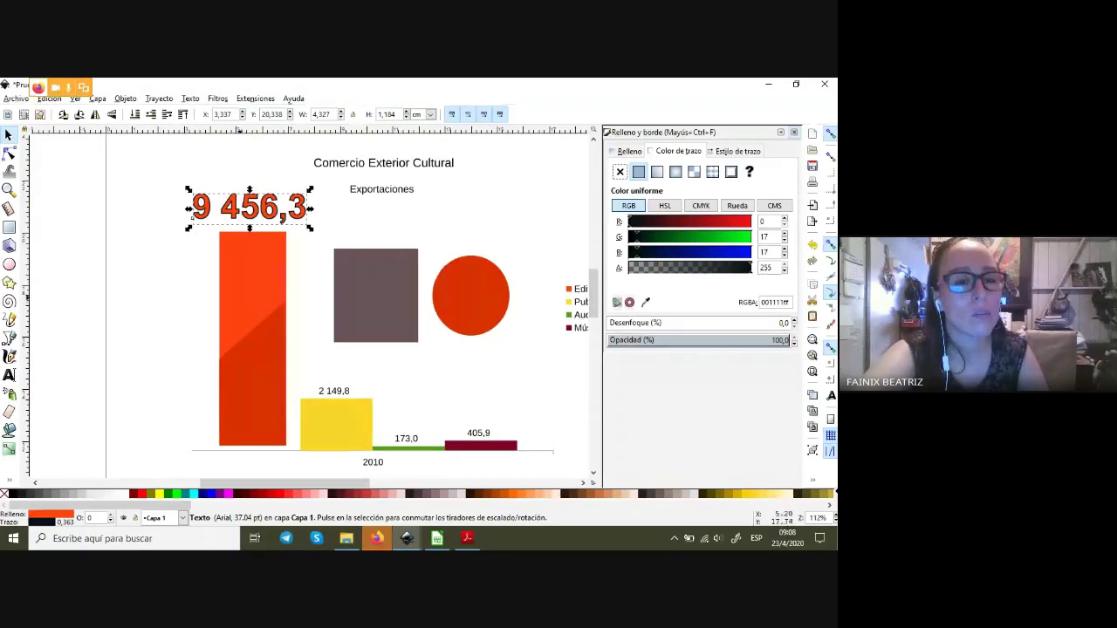
scroll(310, 313, "up", 2)
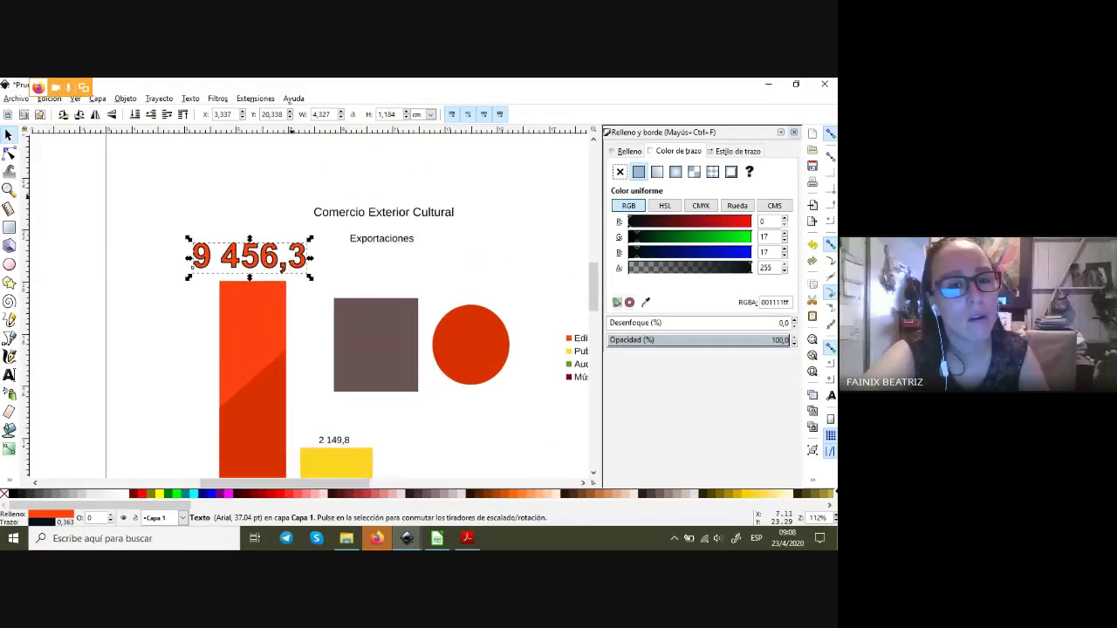
scroll(310, 312, "down", 1)
scroll(310, 313, "down", 1)
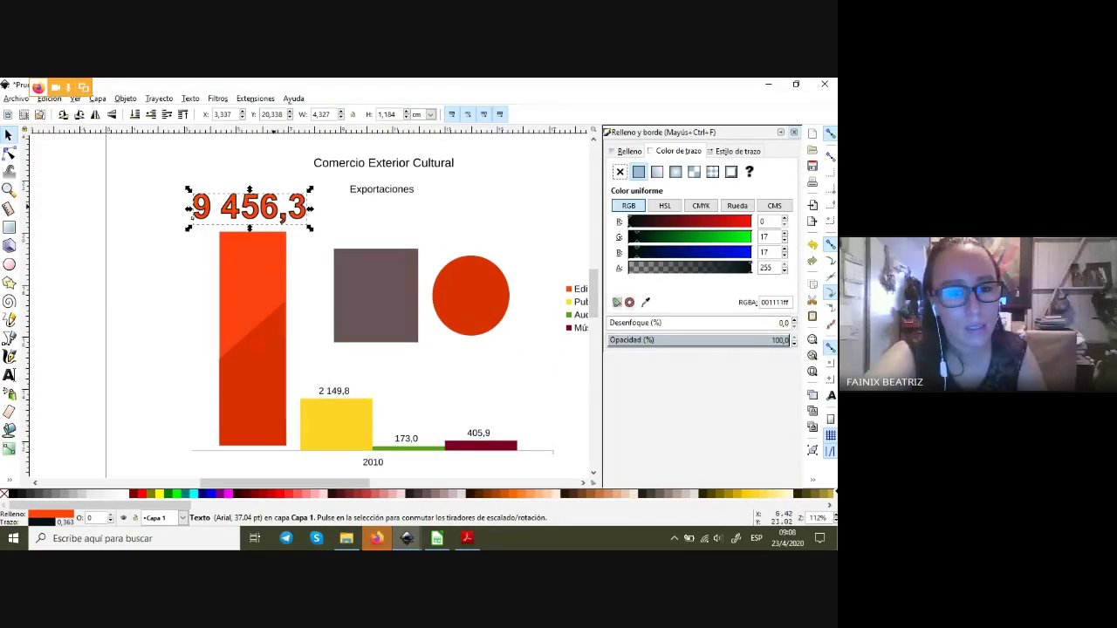
- Nudge the label slightly right above the bar and deselect it
left_click_drag(277, 207, 316, 203)
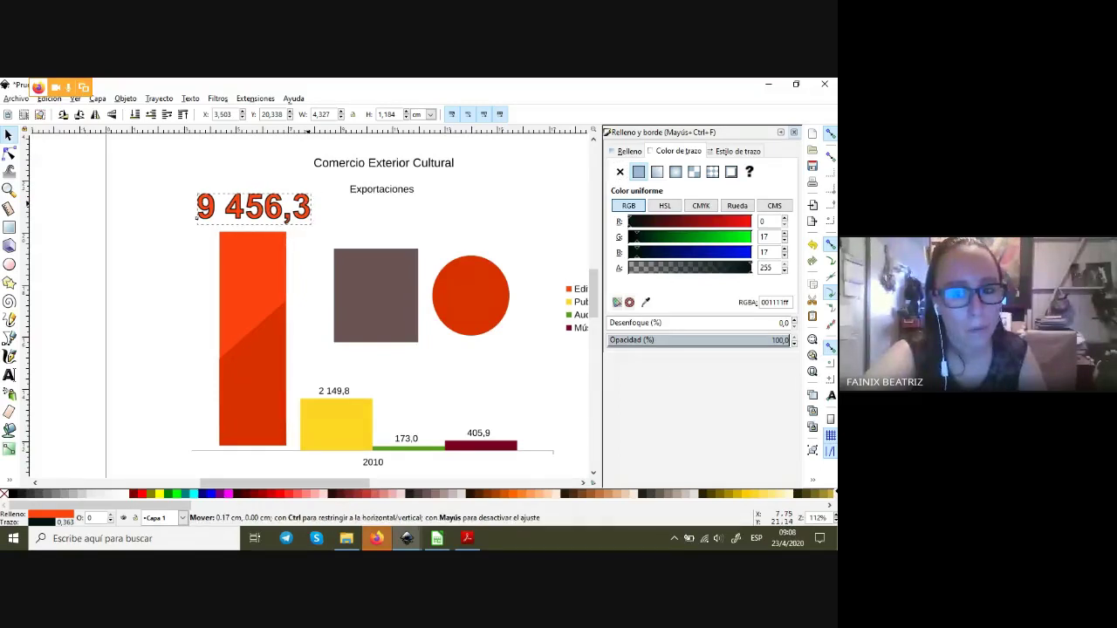
scroll(312, 371, "down", 1)
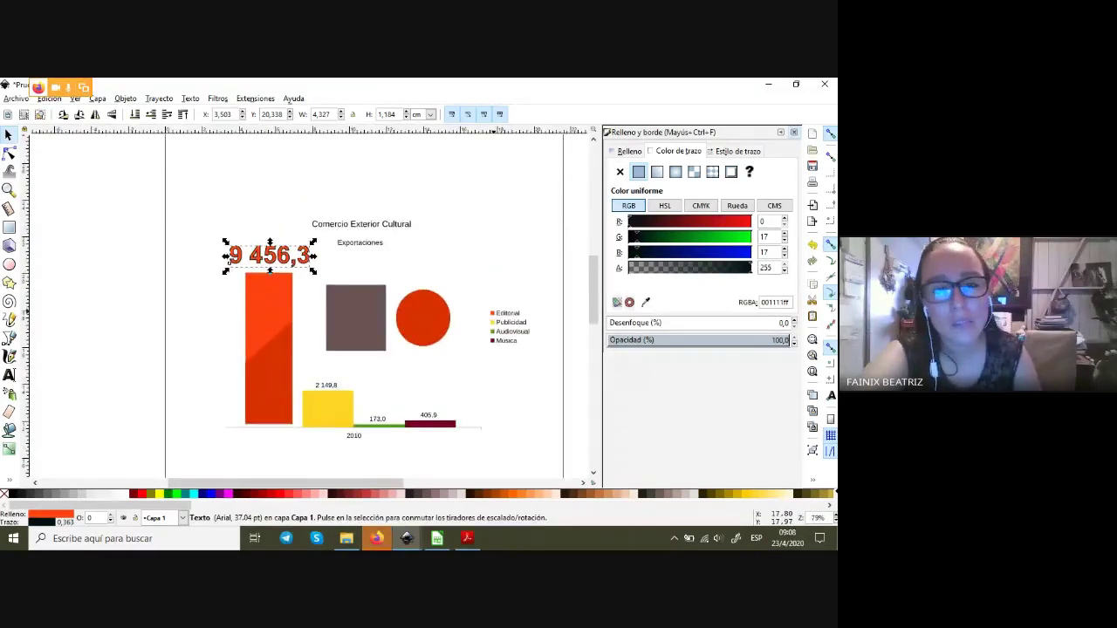
scroll(353, 323, "down", 1)
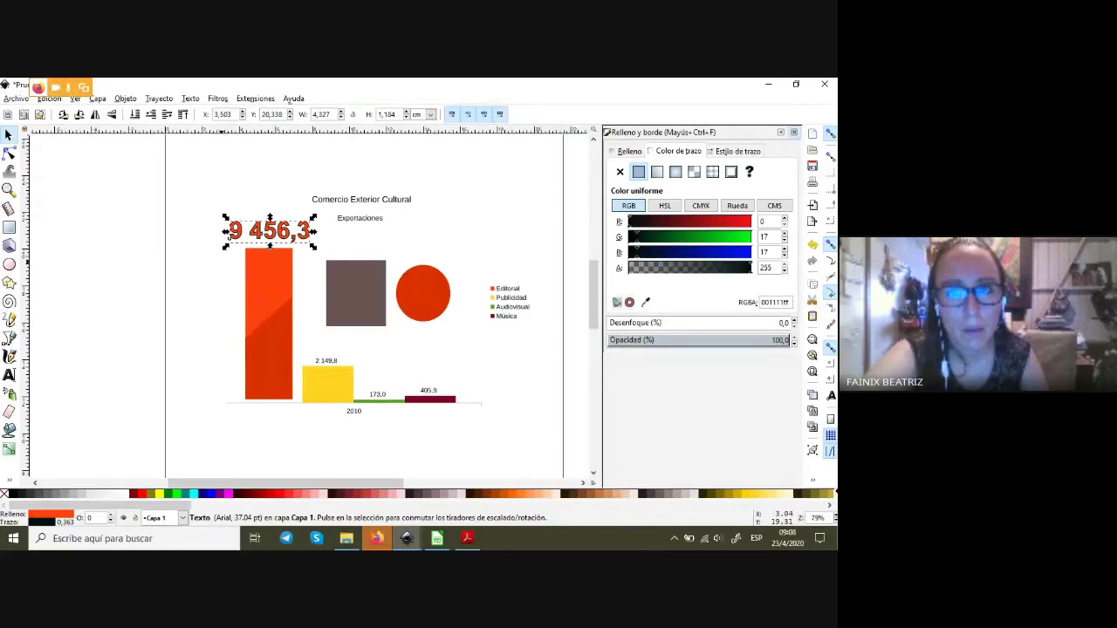
key("Escape")
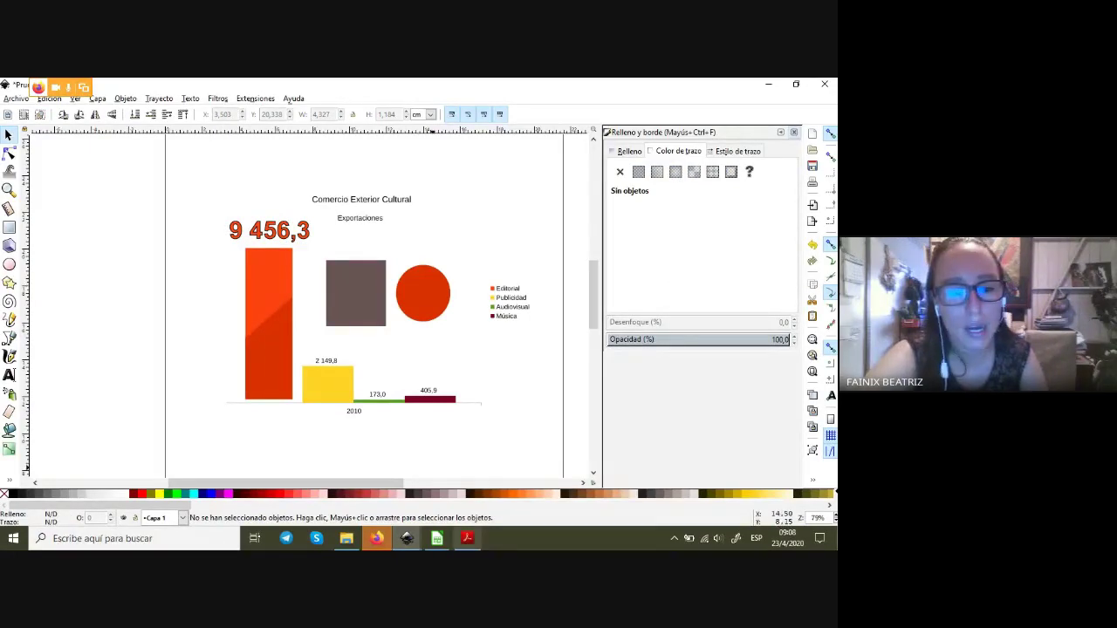
- In Firefox, show Google Images results for 'bandera españa png'
key("alt+Tab")
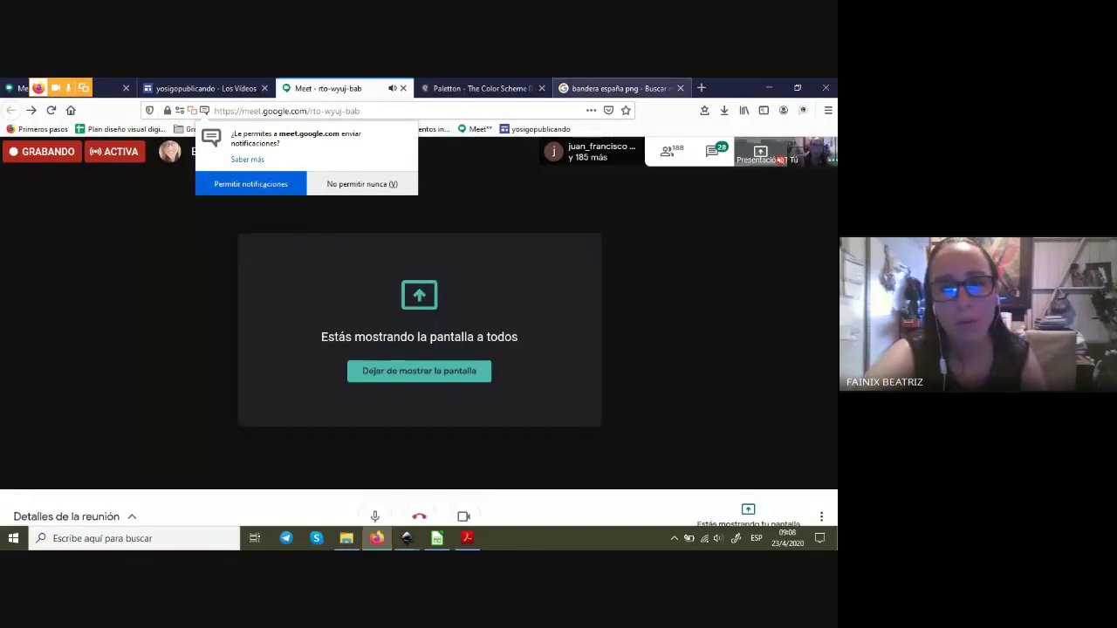
key("ctrl+Tab")
key("ctrl+Tab")
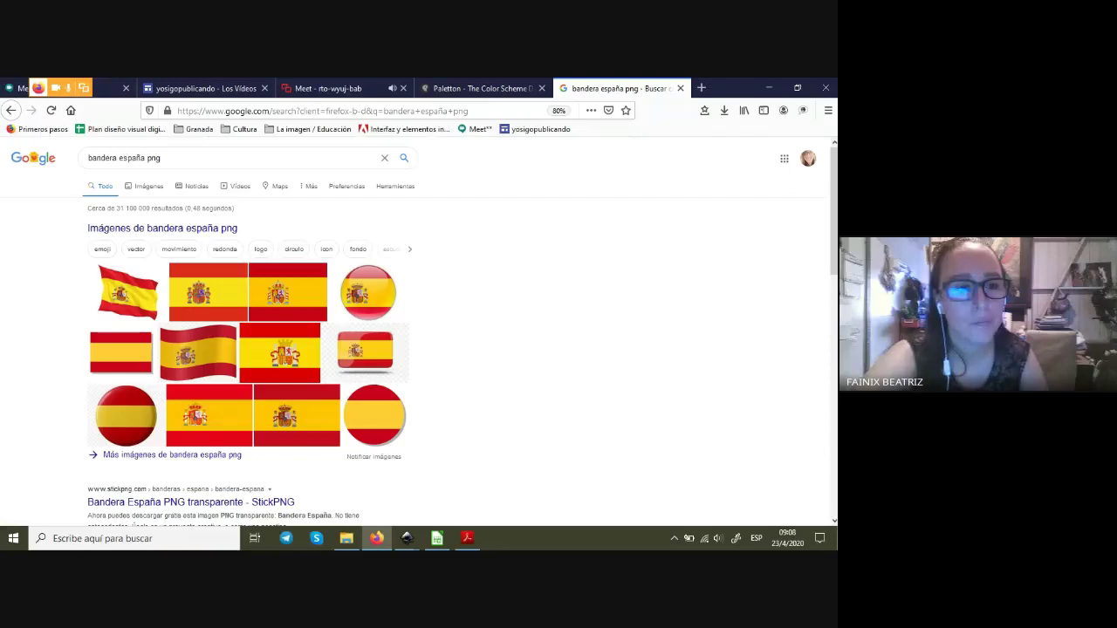
left_click(149, 186)
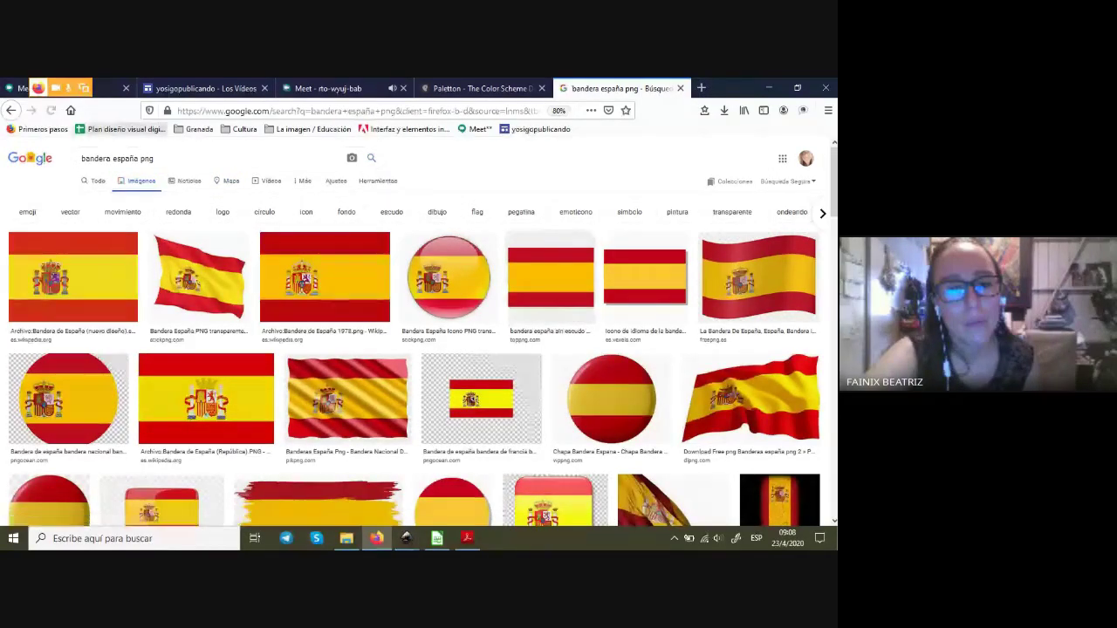
left_click_drag(134, 158, 141, 158)
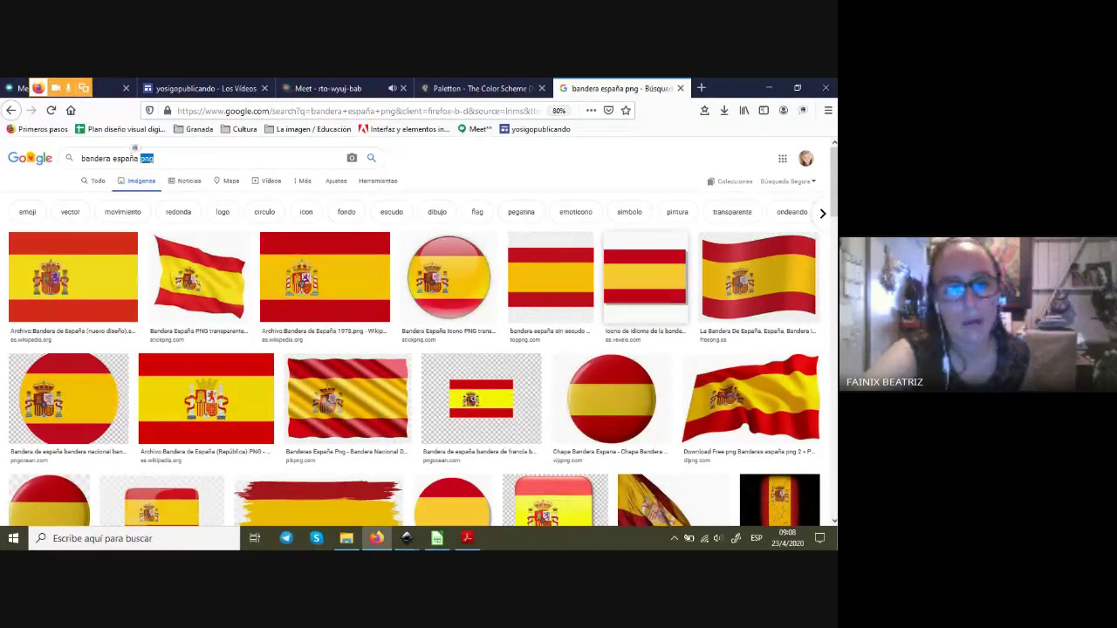
- Copy the plain Spanish flag image to the clipboard and return to Inkscape
left_click(644, 276)
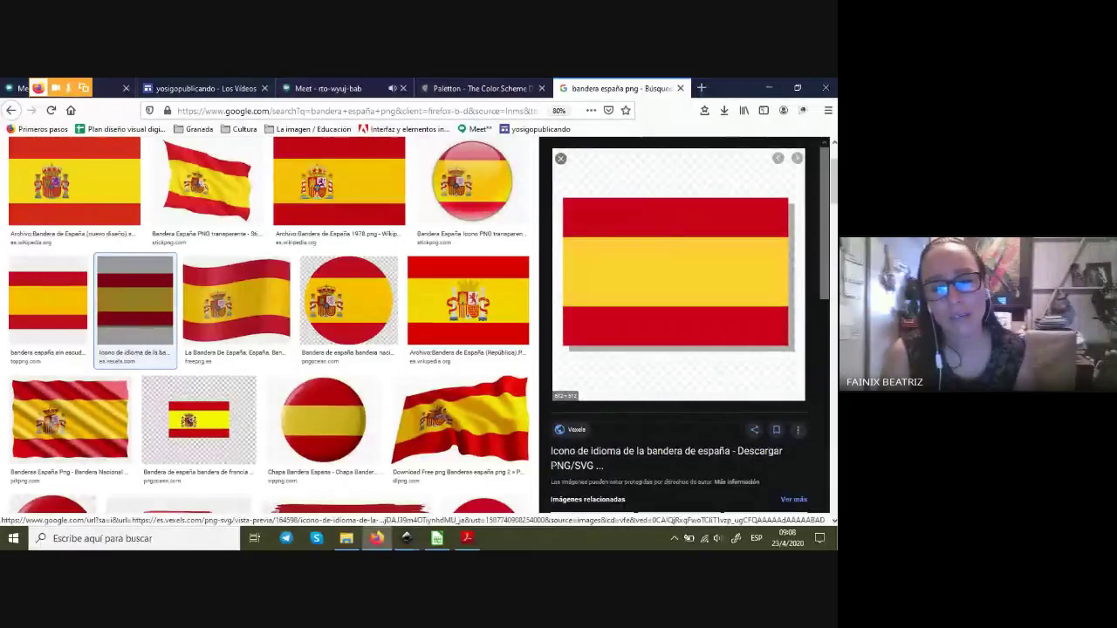
right_click(627, 234)
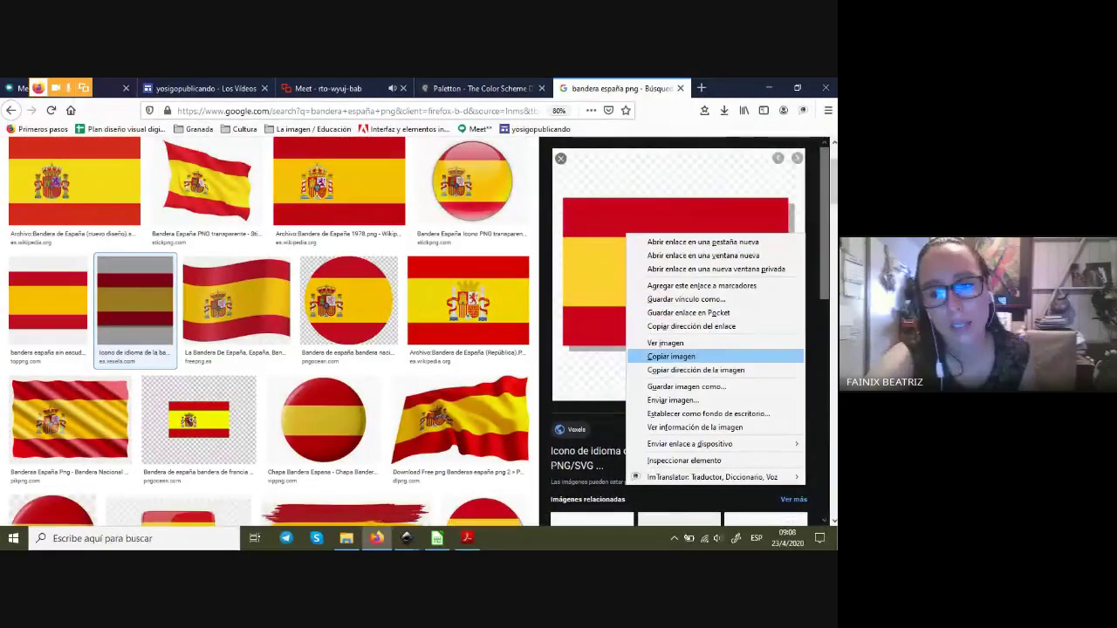
left_click(671, 357)
mouse_move(406, 538)
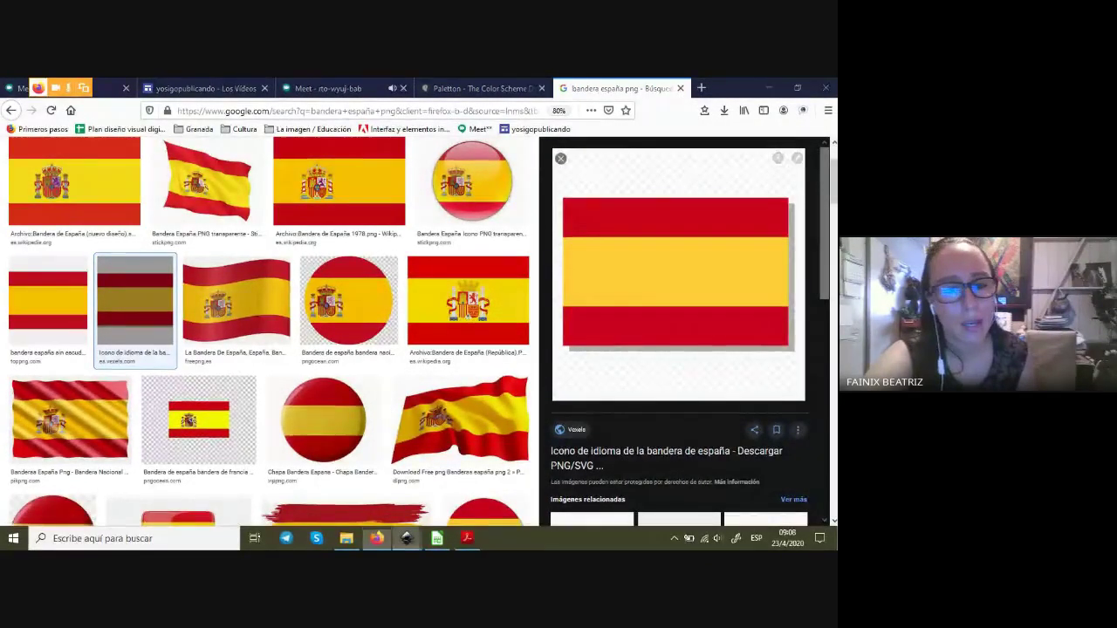
left_click(473, 485)
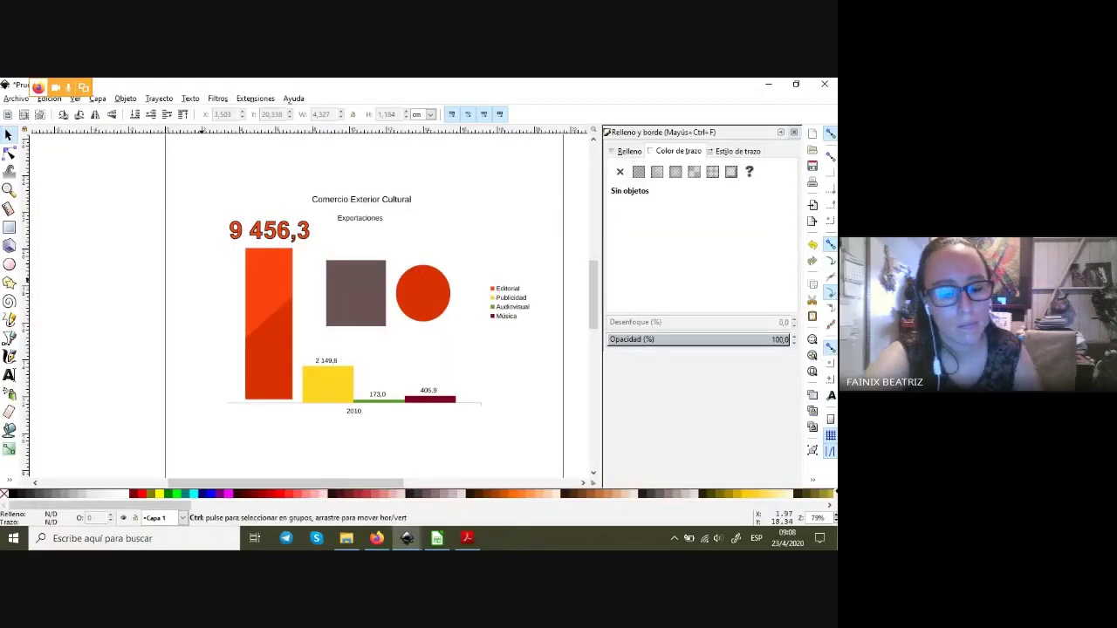
- Paste the Spanish flag into the chart, then delete it so the bars show again
key("ctrl+v")
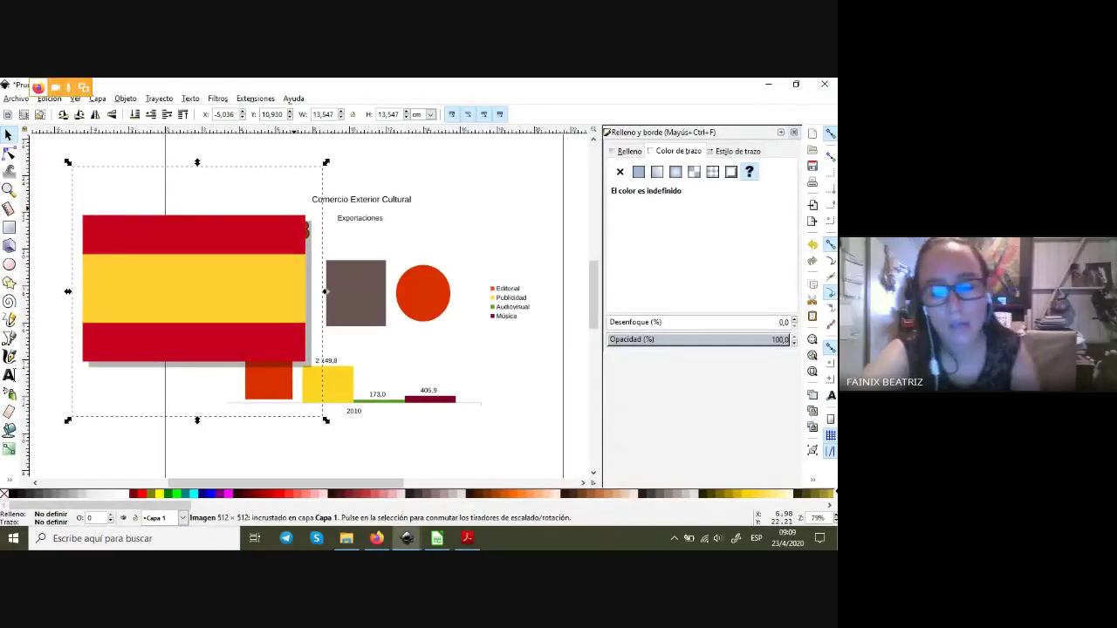
key("Delete")
- Save the plain flag preview image as 'badera' in TALLER INKSCAPE > Imagenes
left_click(376, 538)
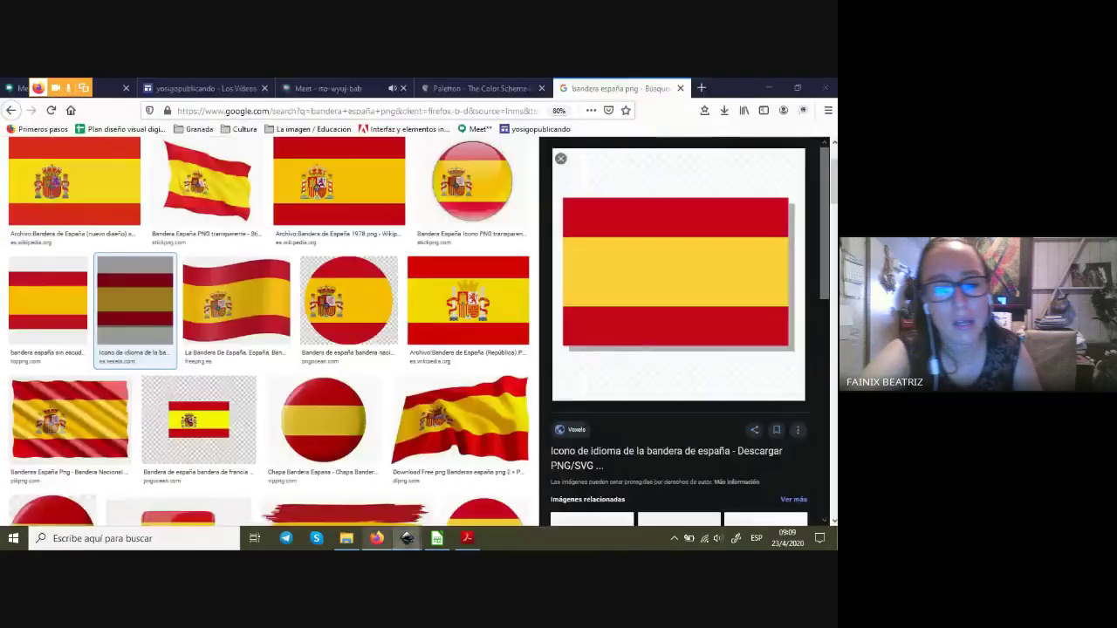
right_click(625, 270)
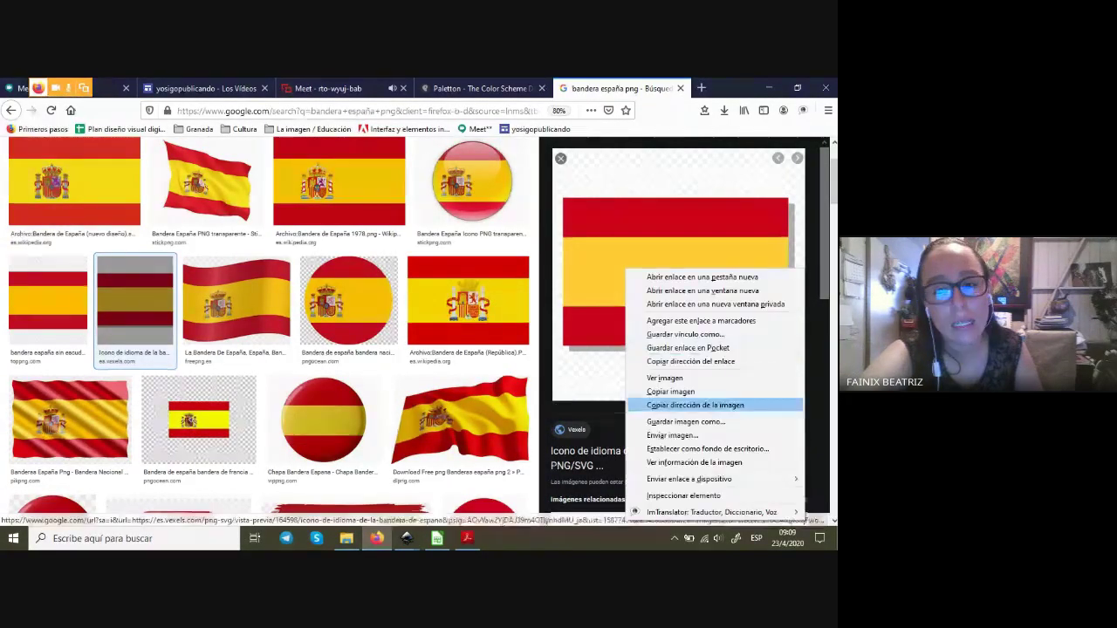
left_click(686, 422)
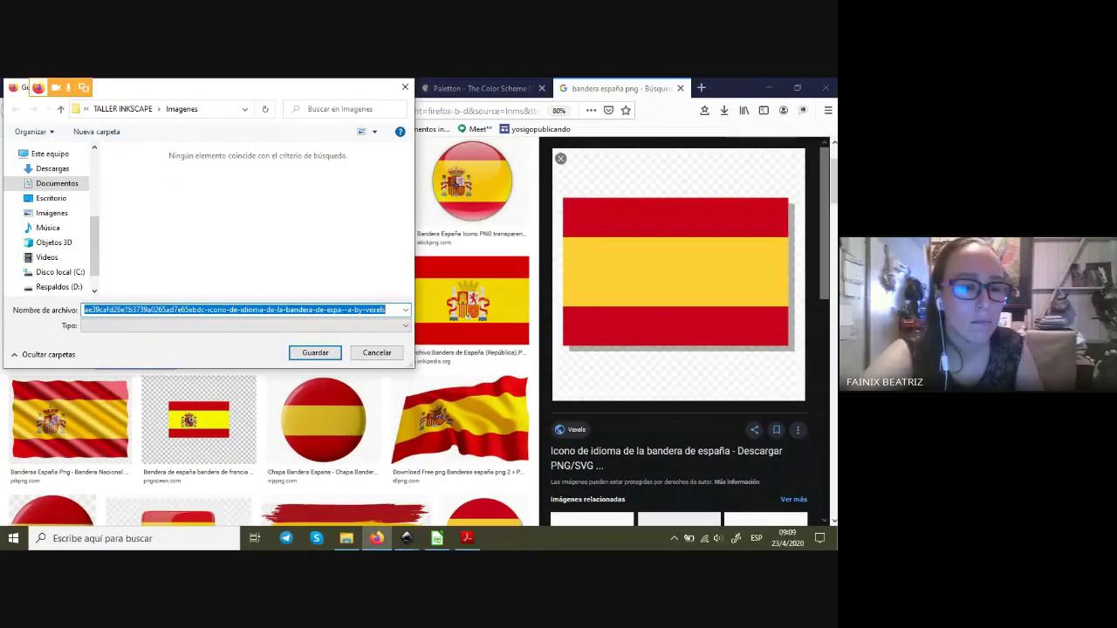
type("badera")
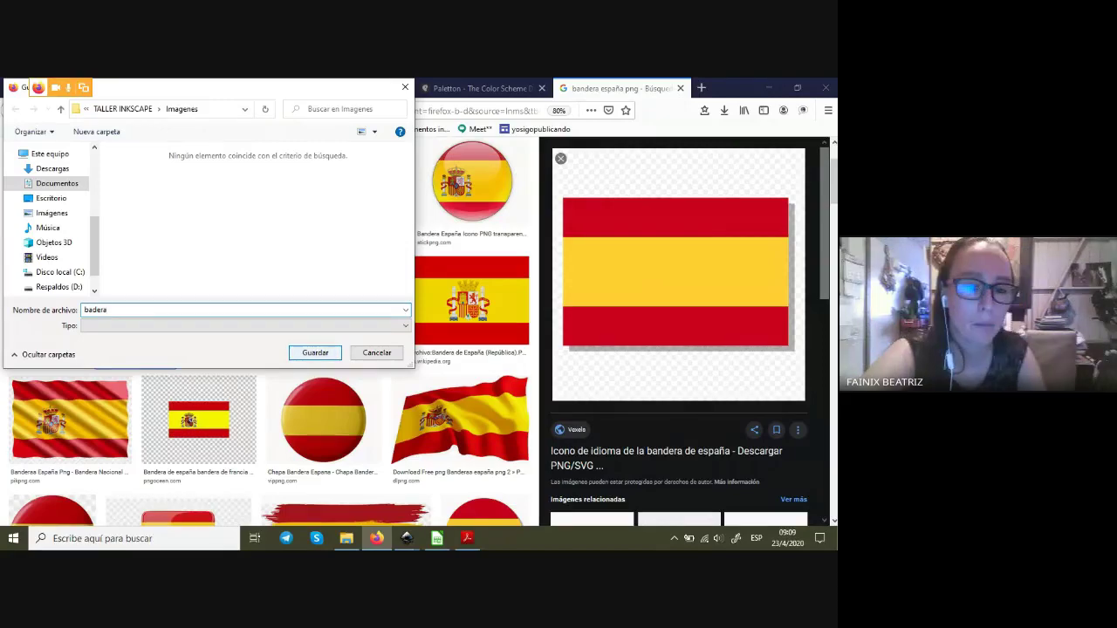
left_click(315, 352)
mouse_move(407, 537)
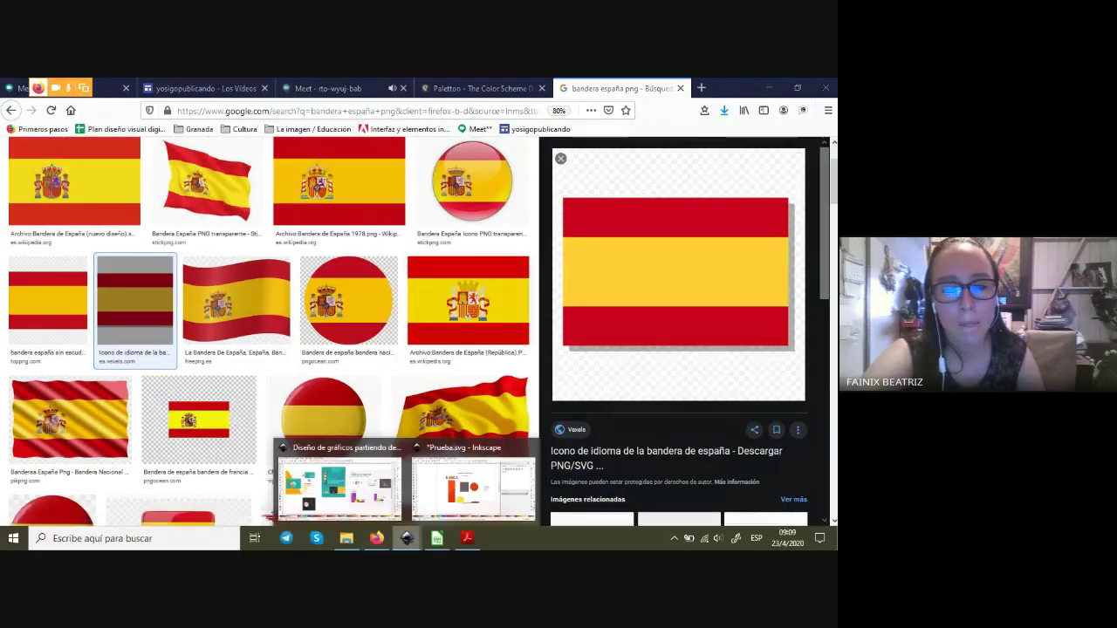
- Import and embed the 'badera' image from TALLER INKSCAPE > Imagenes into the chart
left_click(472, 480)
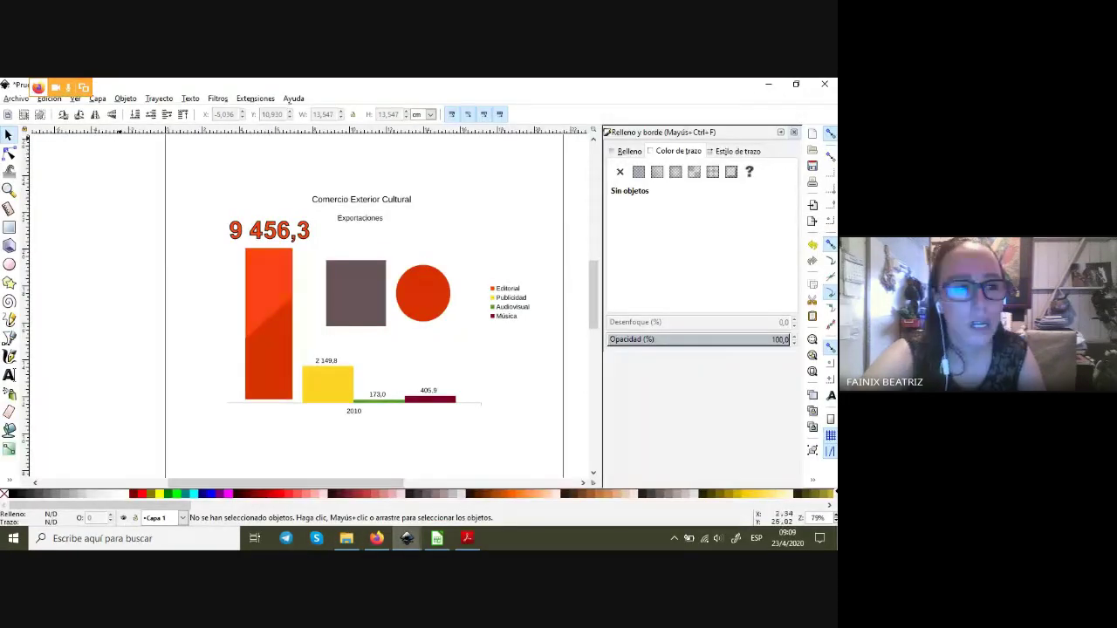
left_click(16, 98)
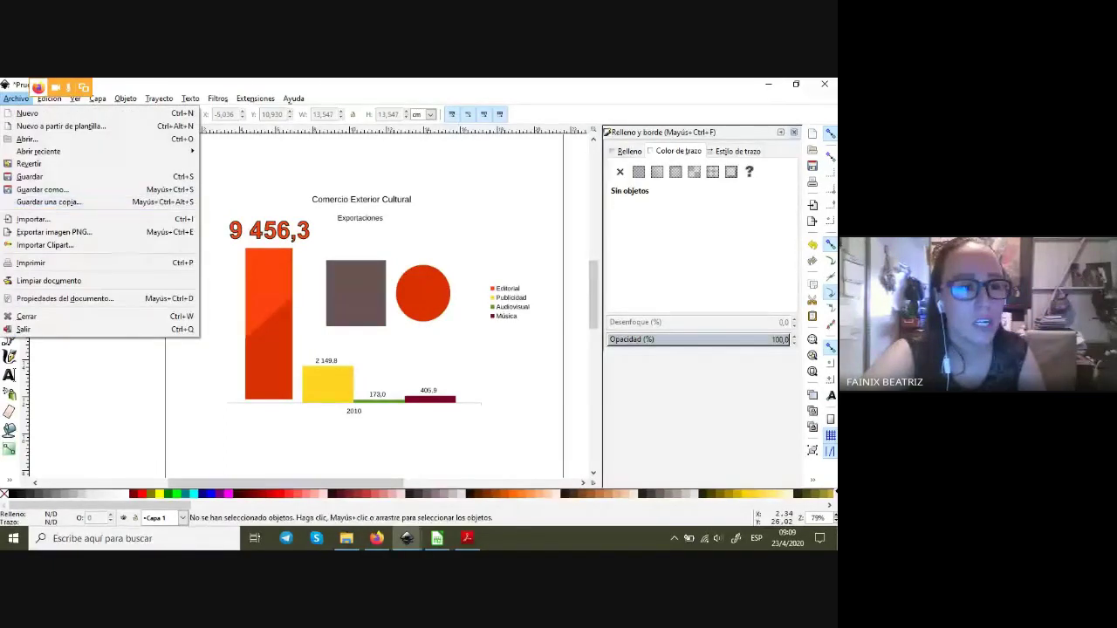
left_click(32, 219)
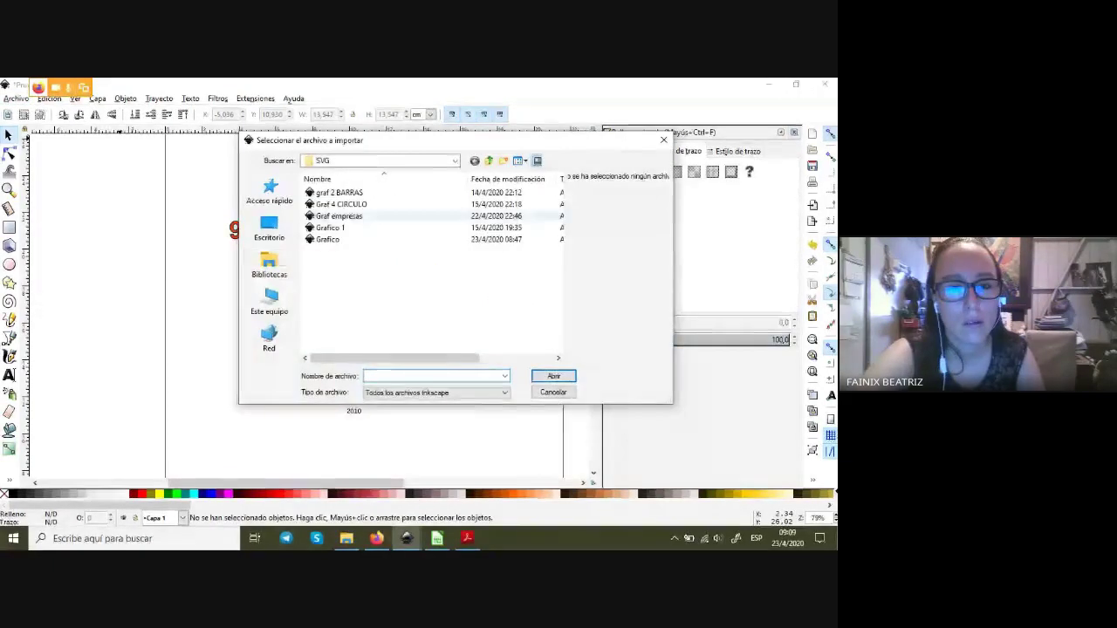
left_click(454, 161)
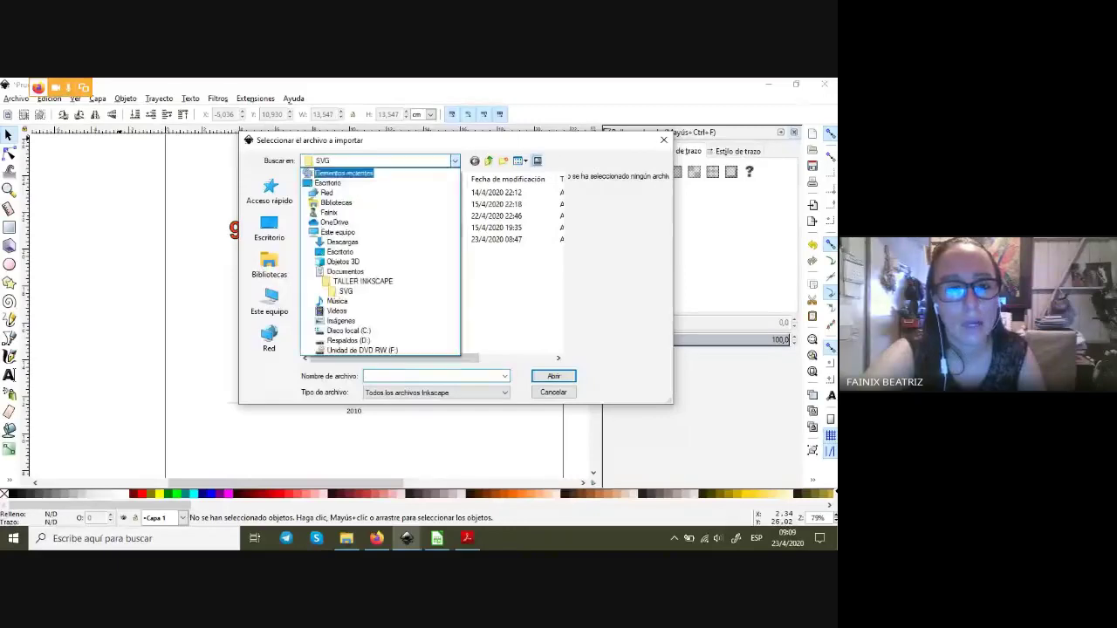
left_click(349, 278)
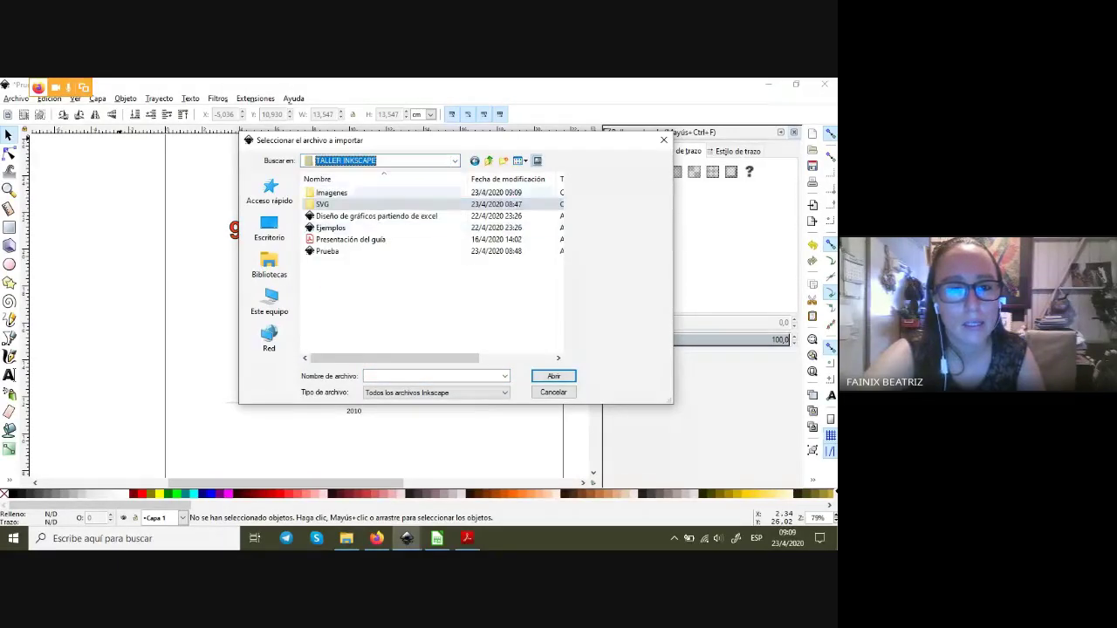
double_click(331, 192)
left_click(334, 209)
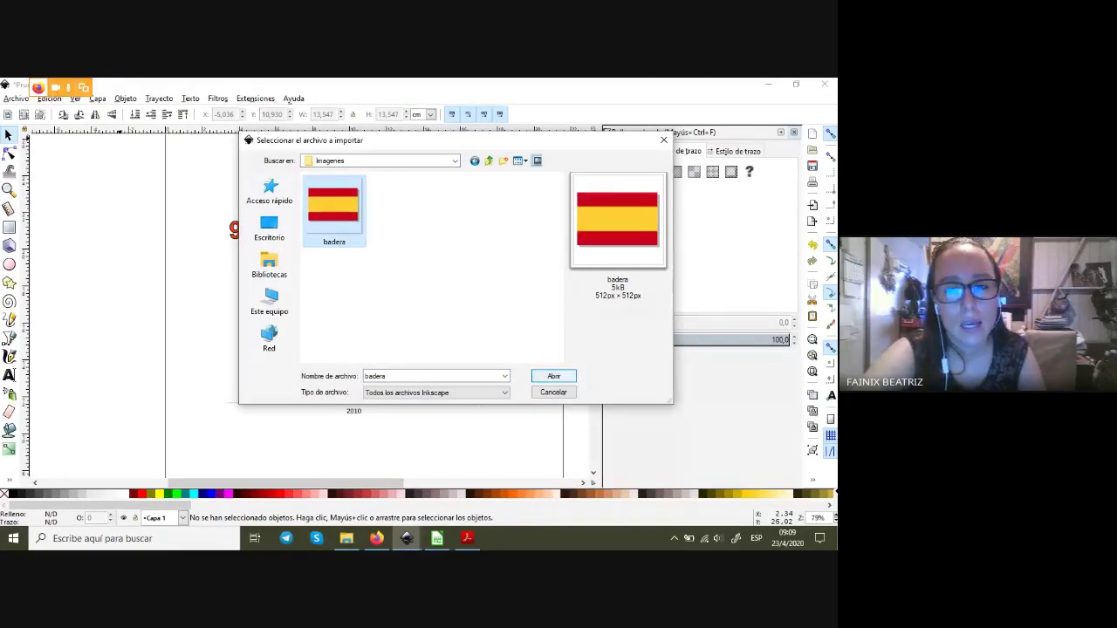
left_click(554, 375)
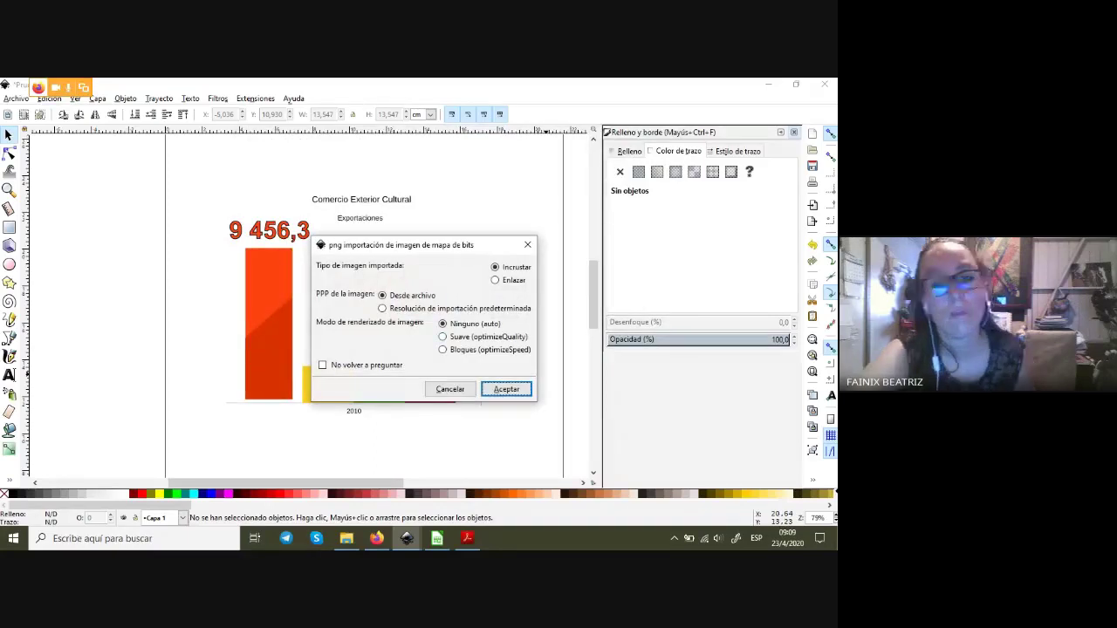
key("Return")
- Shrink the flag to about 7.3 cm square and place it over the red bar and brown square
left_click_drag(192, 280, 265, 309)
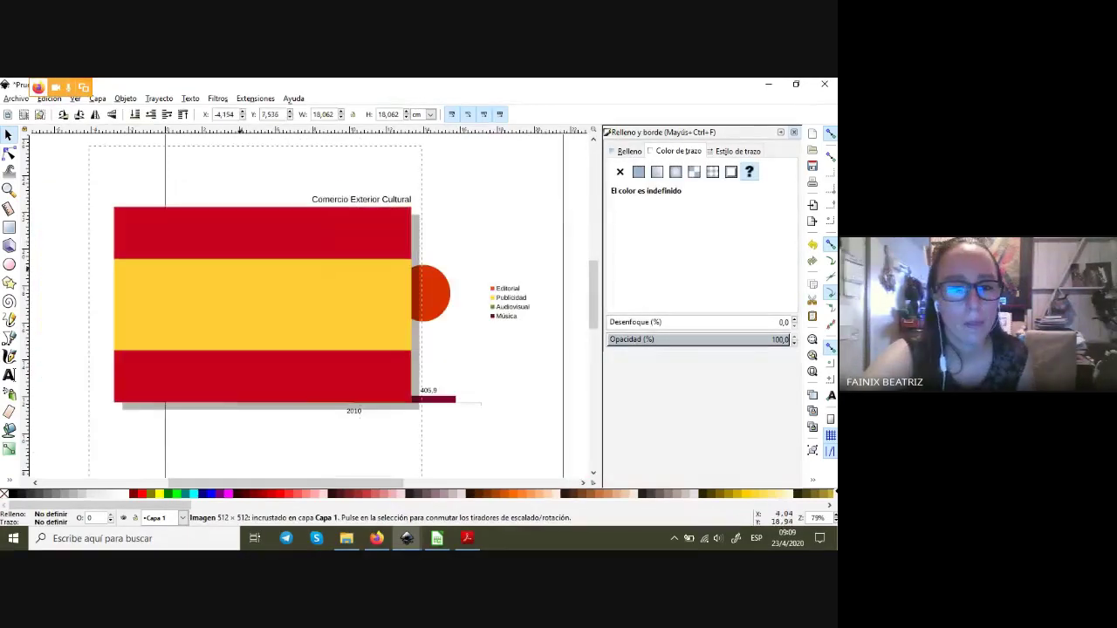
left_click_drag(91, 130, 101, 142)
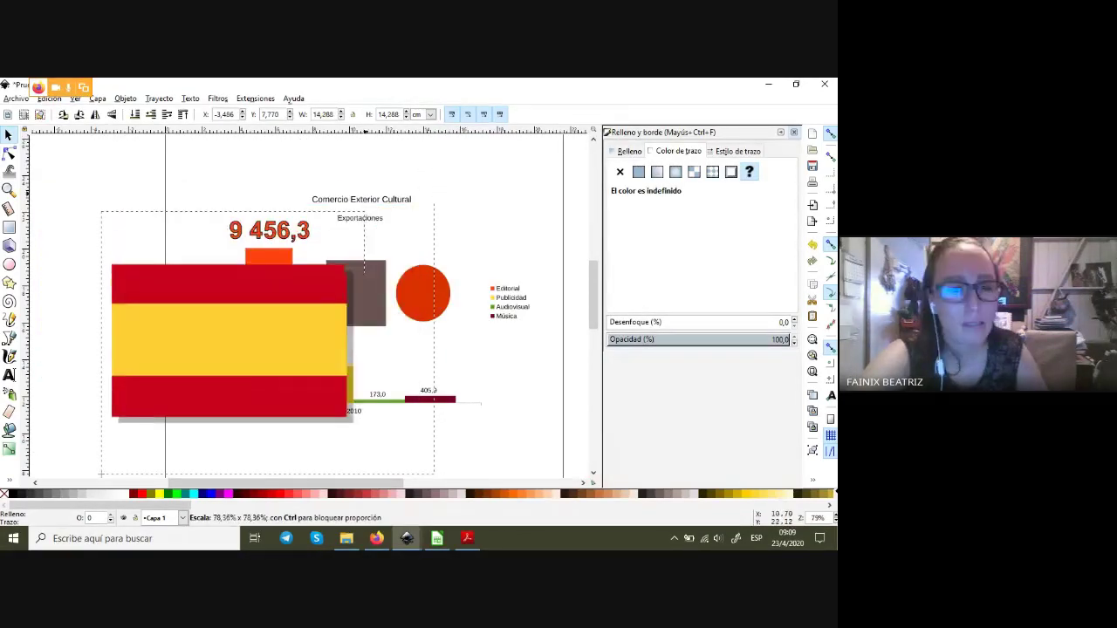
left_click_drag(434, 142, 238, 336)
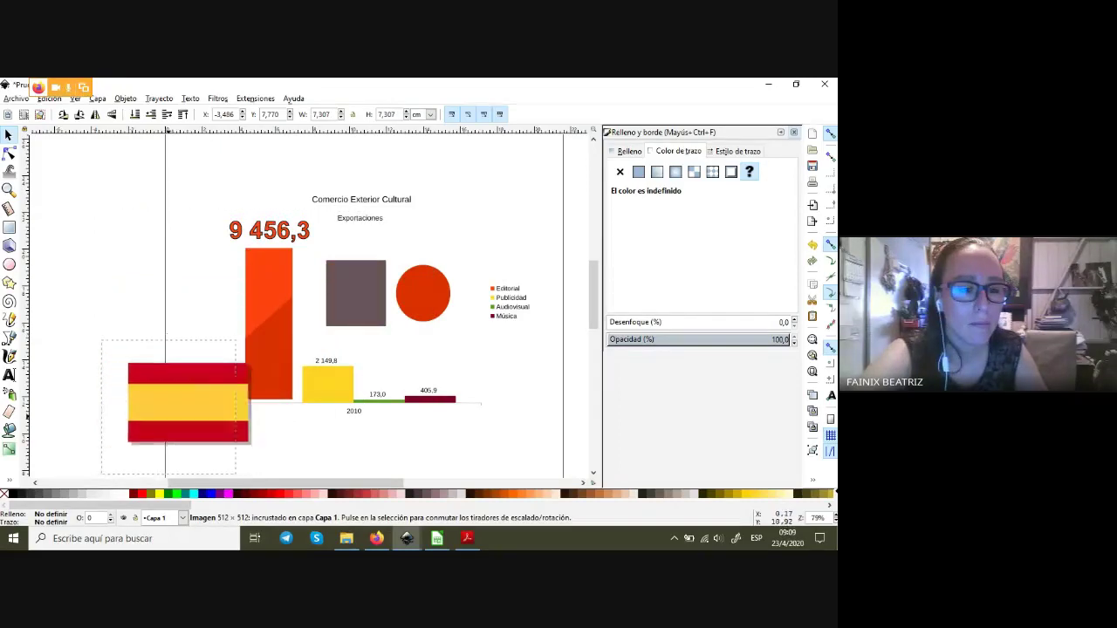
left_click_drag(166, 406, 331, 306)
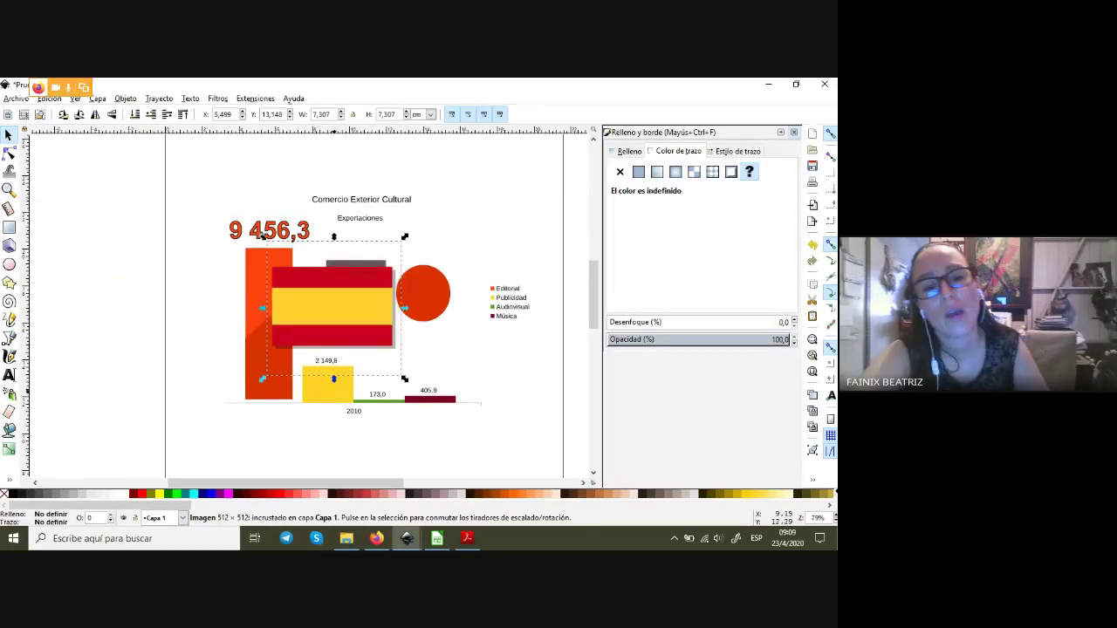
scroll(262, 237, "up", 1, "ctrl")
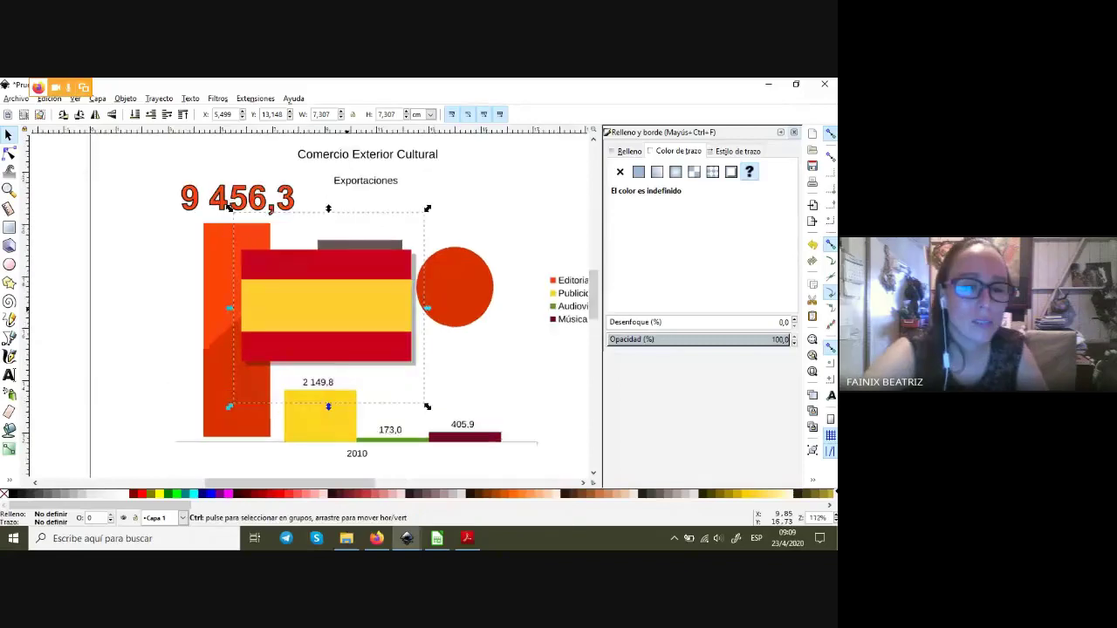
scroll(181, 166, "up", 1, "ctrl")
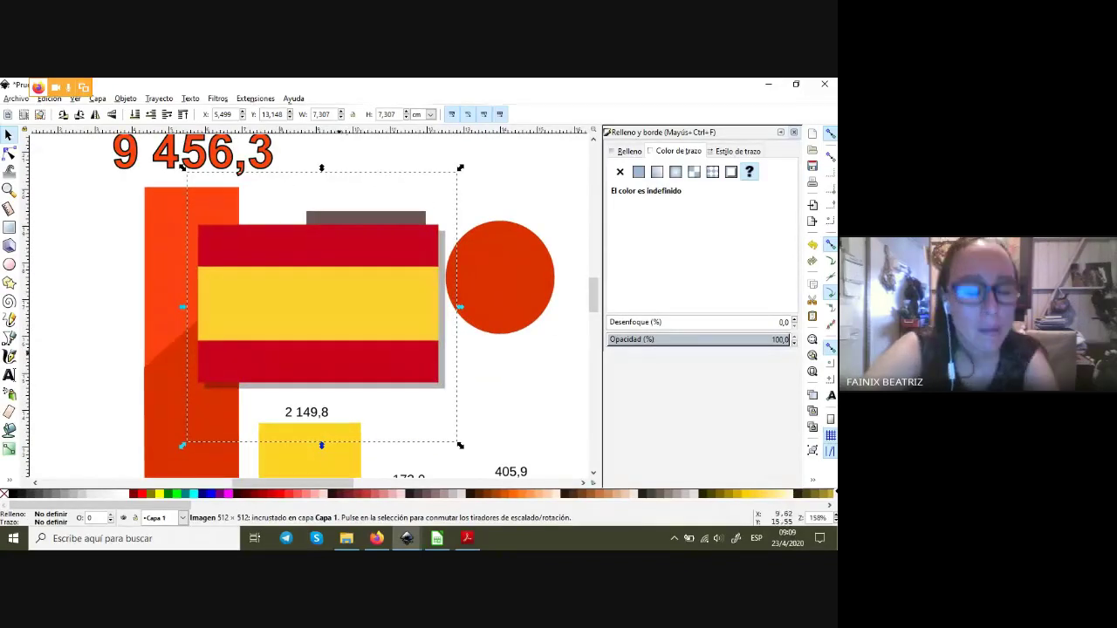
key("Down")
key("Down")
key("Down")
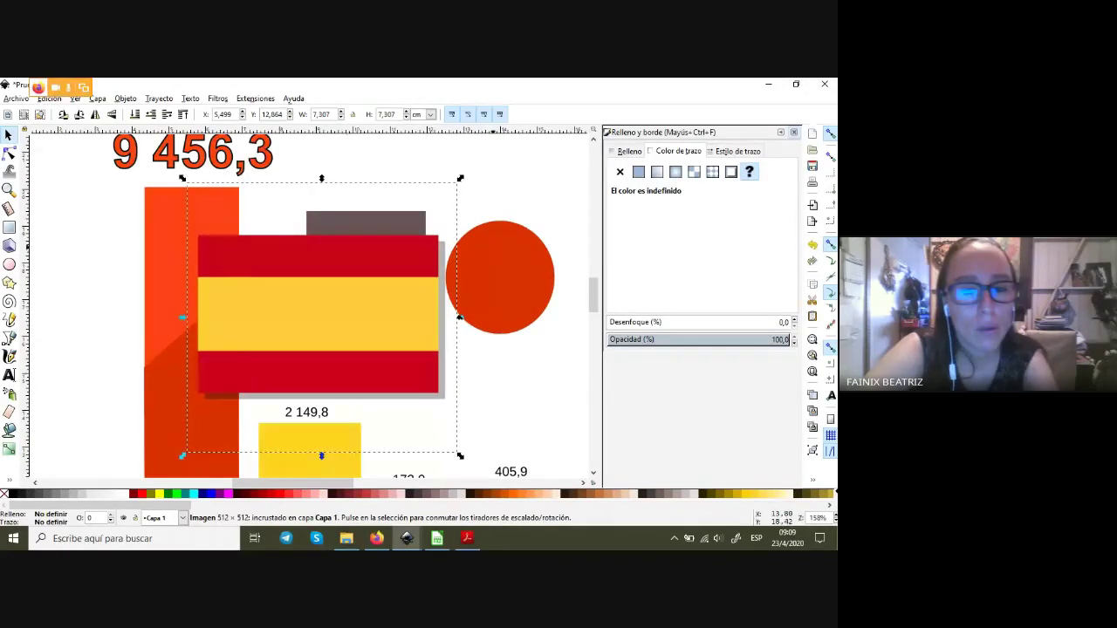
key("Tab")
key("Tab")
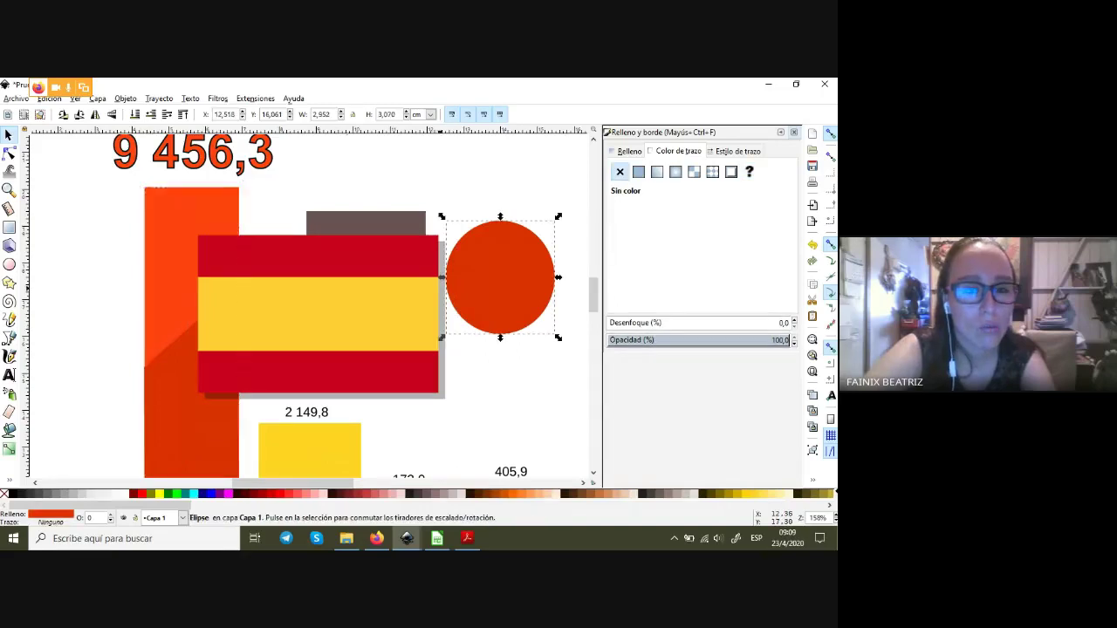
key("Tab")
key("Tab")
key("Tab")
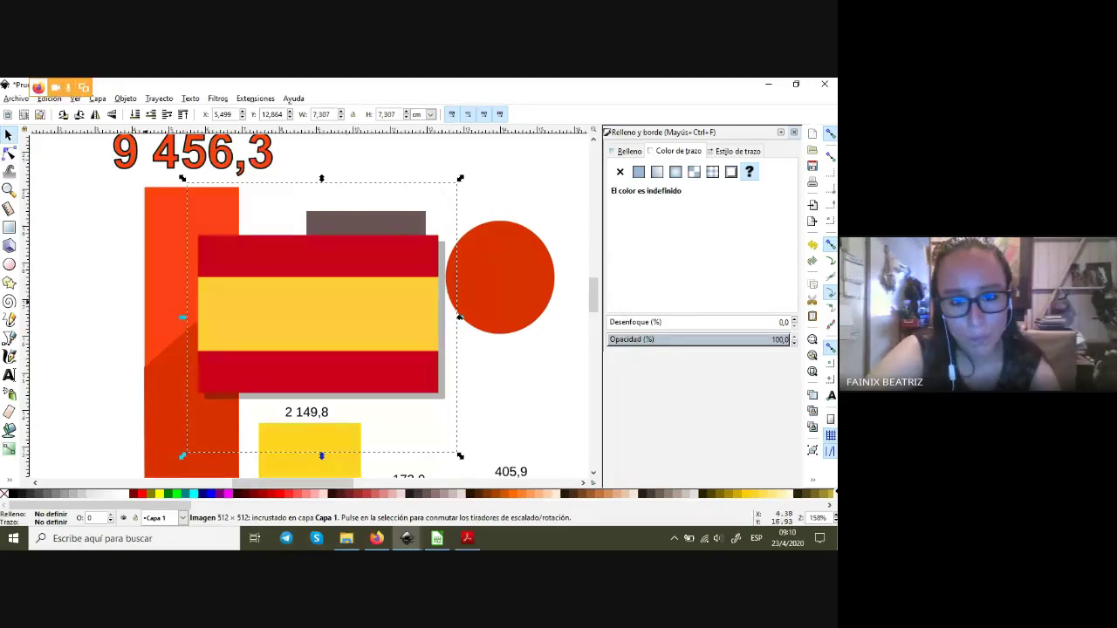
- Draw a circle centred on the flag, sized to the flag's full height
key("e")
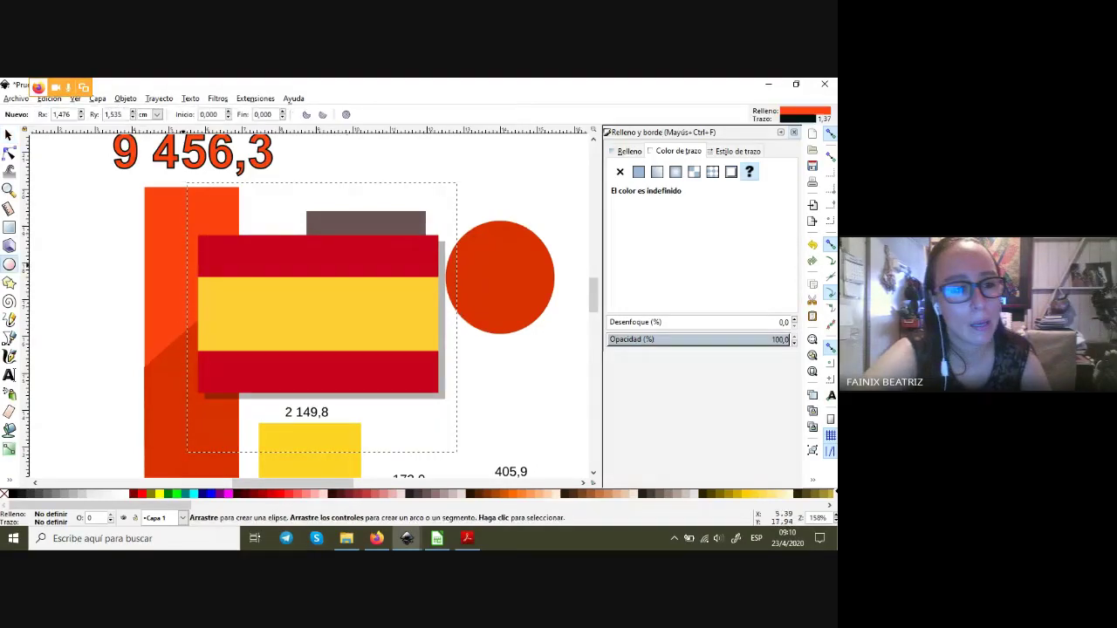
left_click_drag(251, 259, 307, 314)
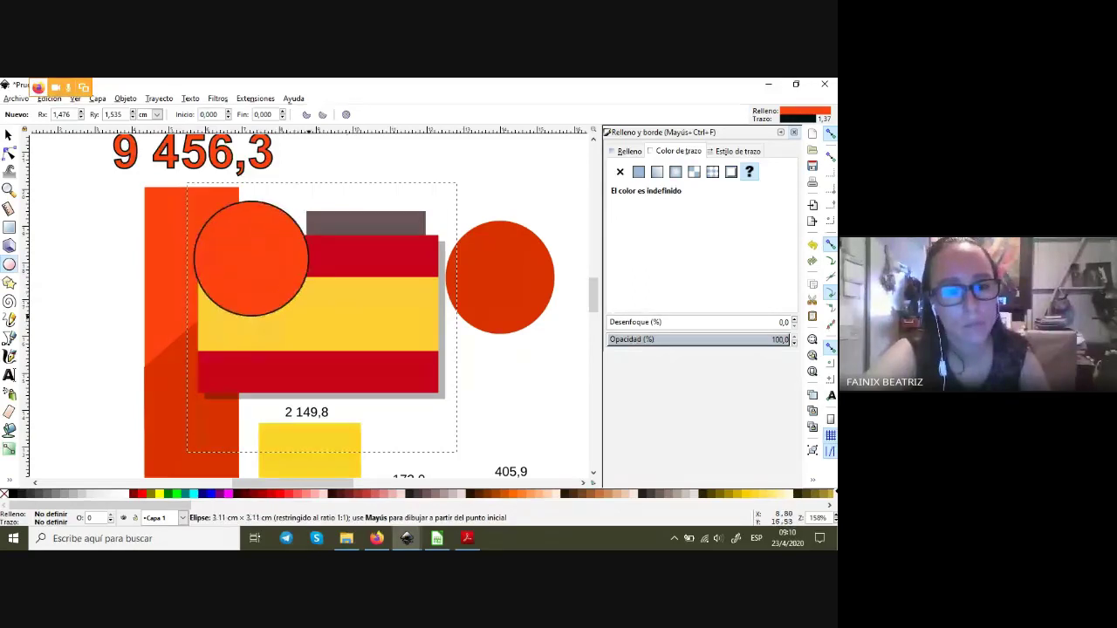
key("s")
left_click_drag(252, 258, 318, 312)
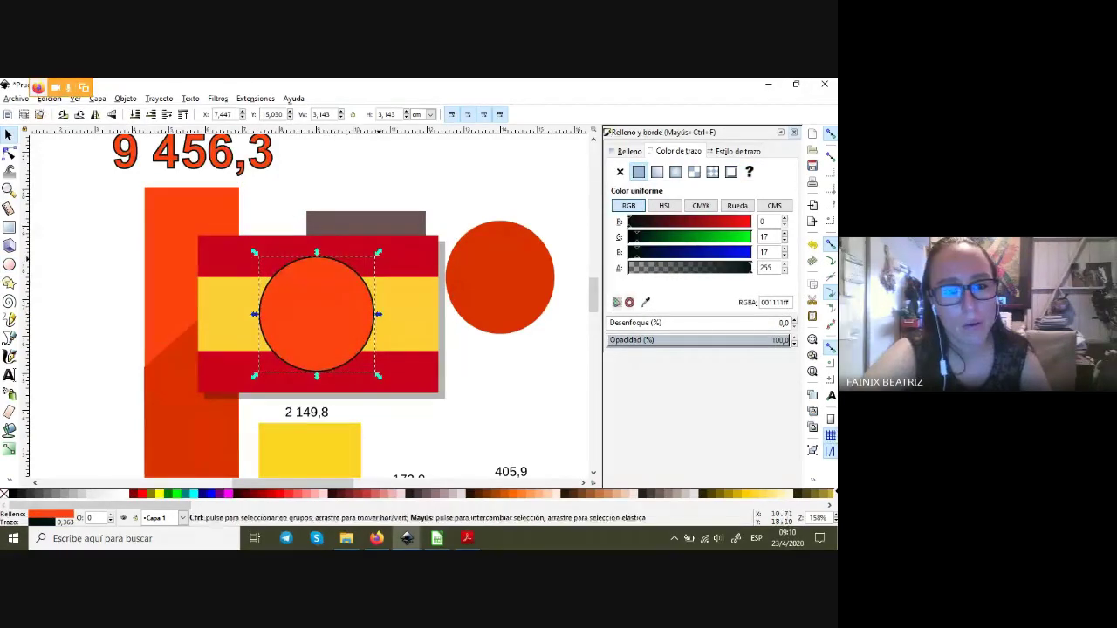
left_click_drag(378, 371, 395, 392)
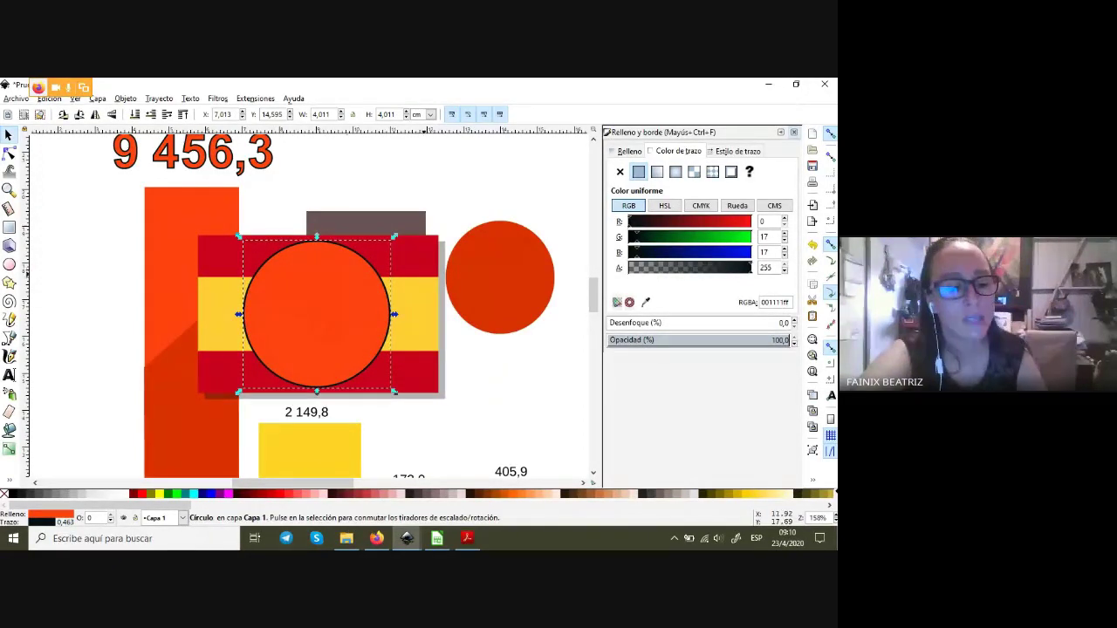
- Clip the flag to the circle with Objeto > Recorte > Aplicar and move it onto the brown square
key("shift")
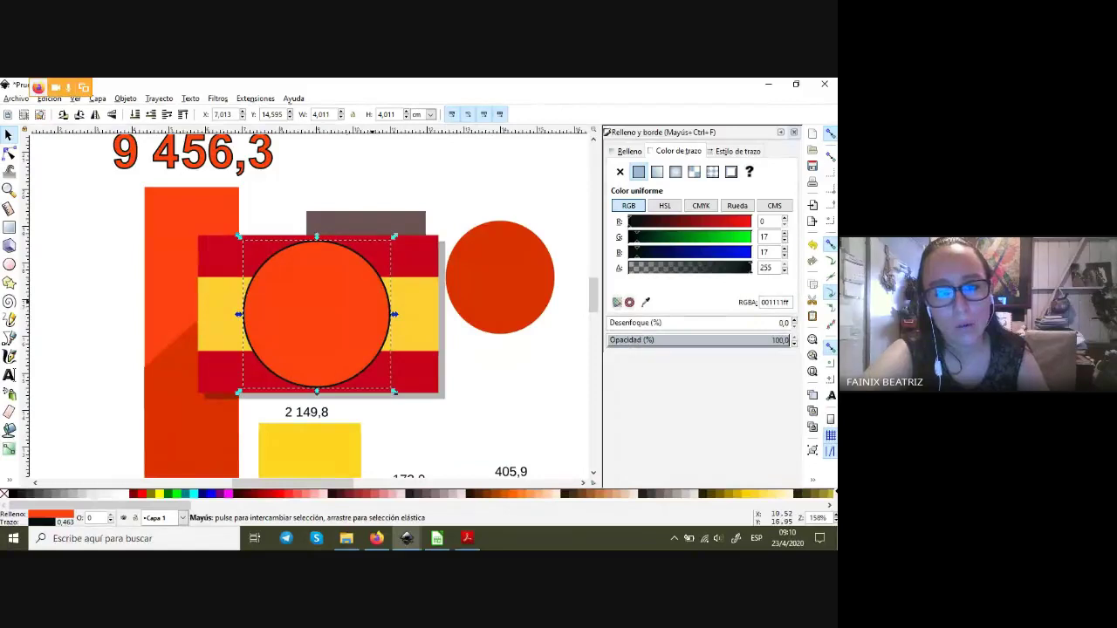
left_click(422, 365, "shift")
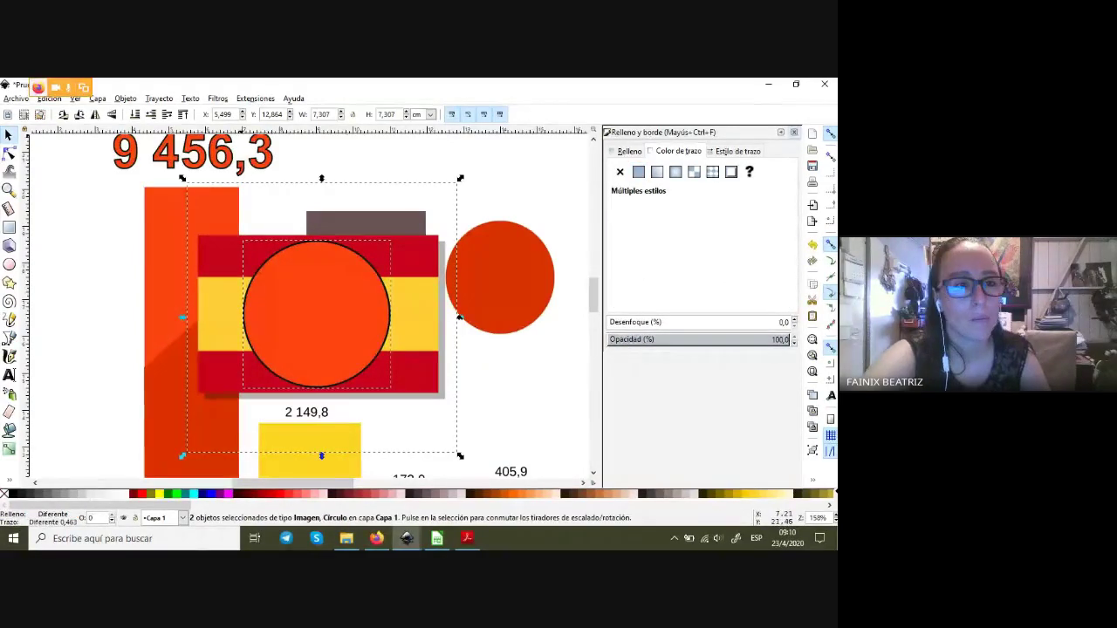
left_click(125, 97)
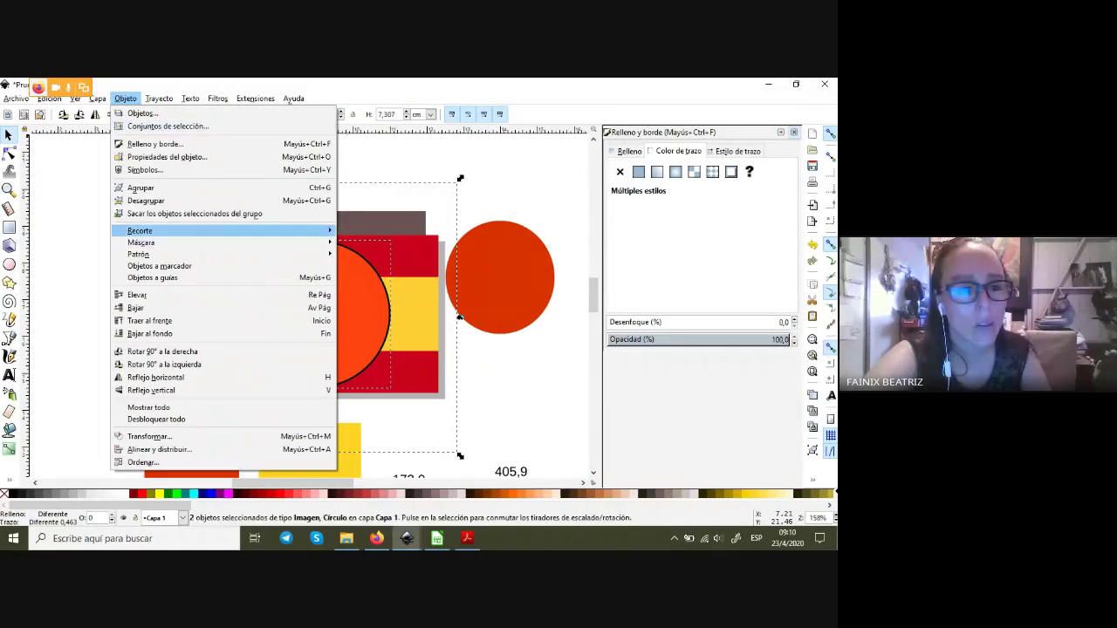
left_click(364, 232)
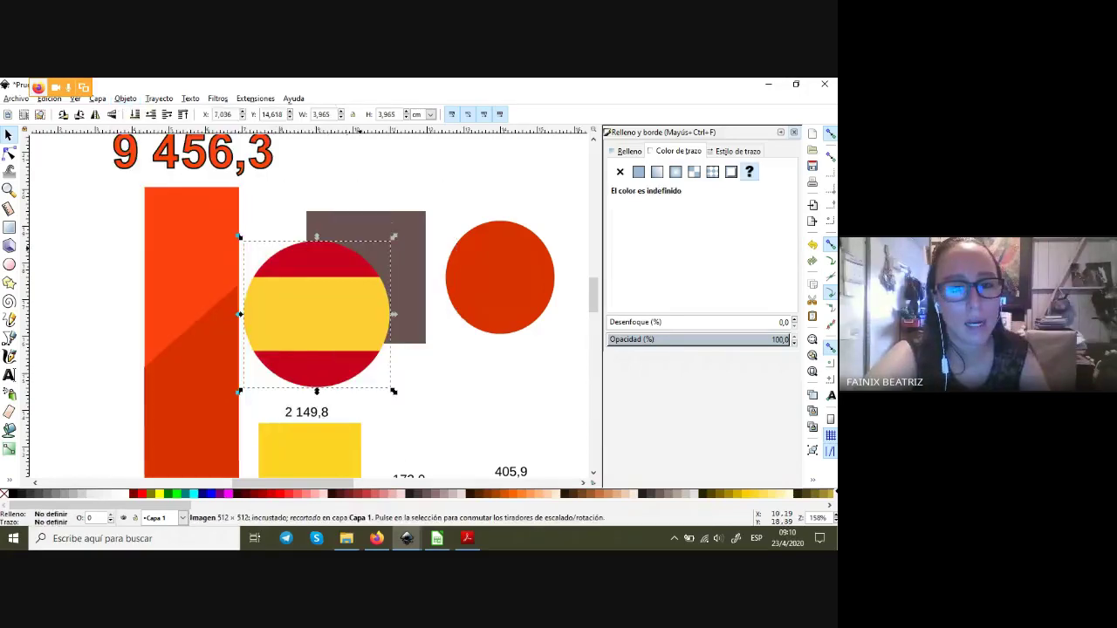
left_click_drag(349, 332, 424, 218)
- Shrink the round flag and nudge it slightly down and right
scroll(469, 281, "up", 3)
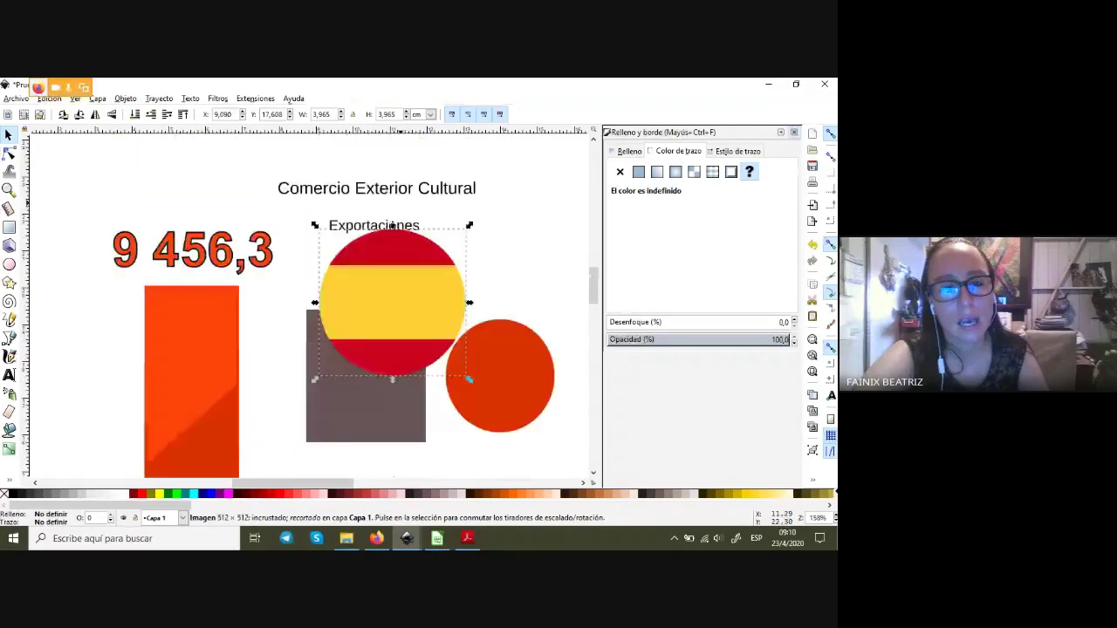
left_click_drag(469, 379, 303, 399)
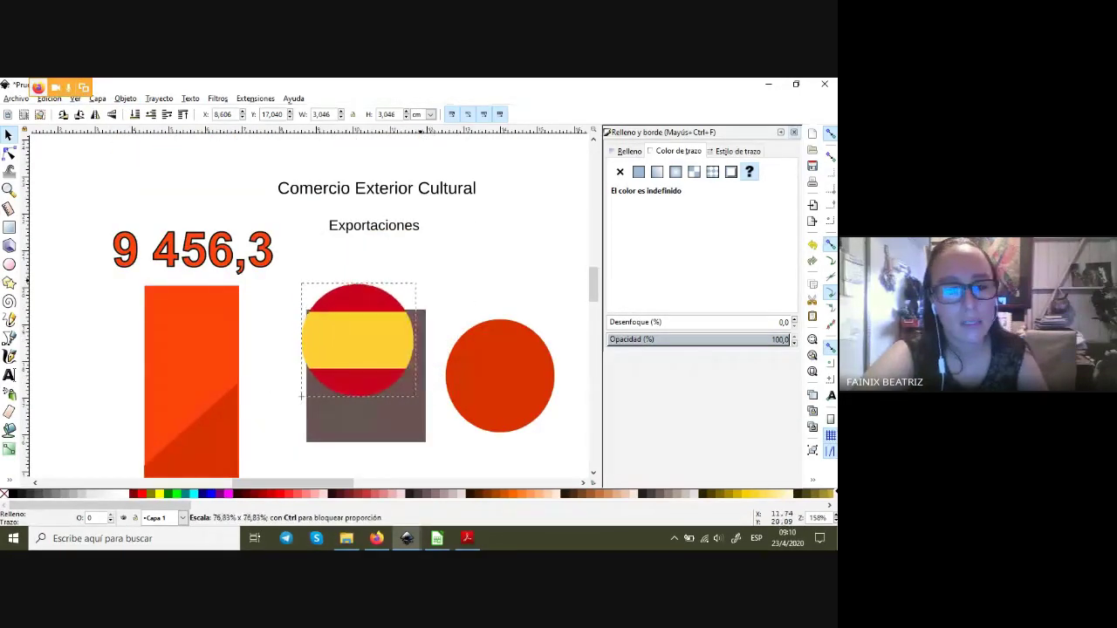
left_click_drag(354, 342, 345, 406)
scroll(346, 407, "down", 4)
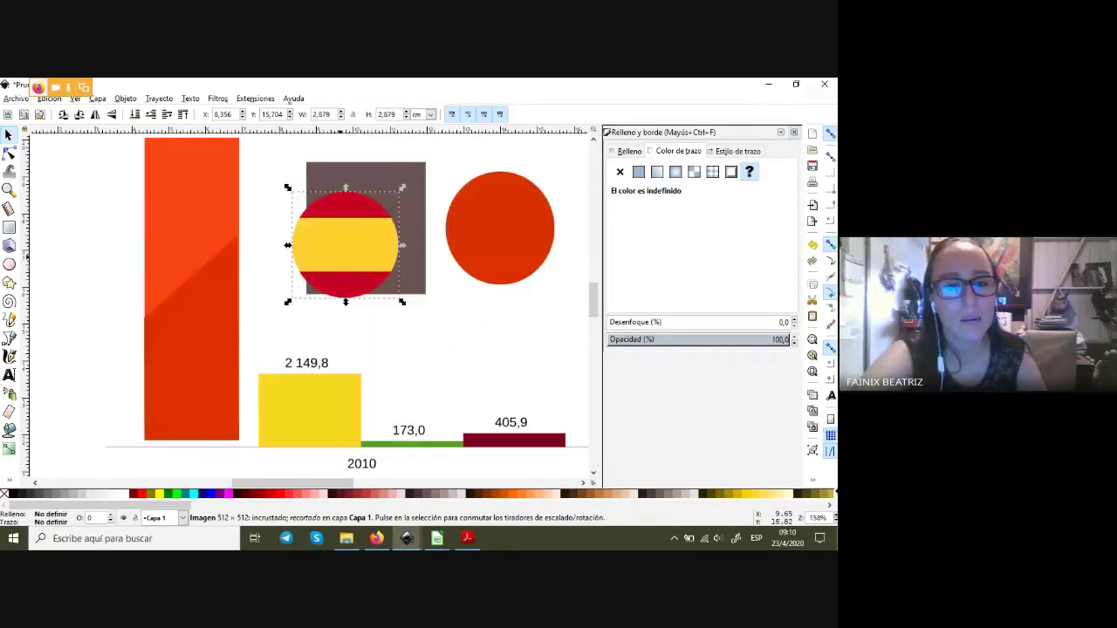
left_click_drag(345, 244, 349, 260)
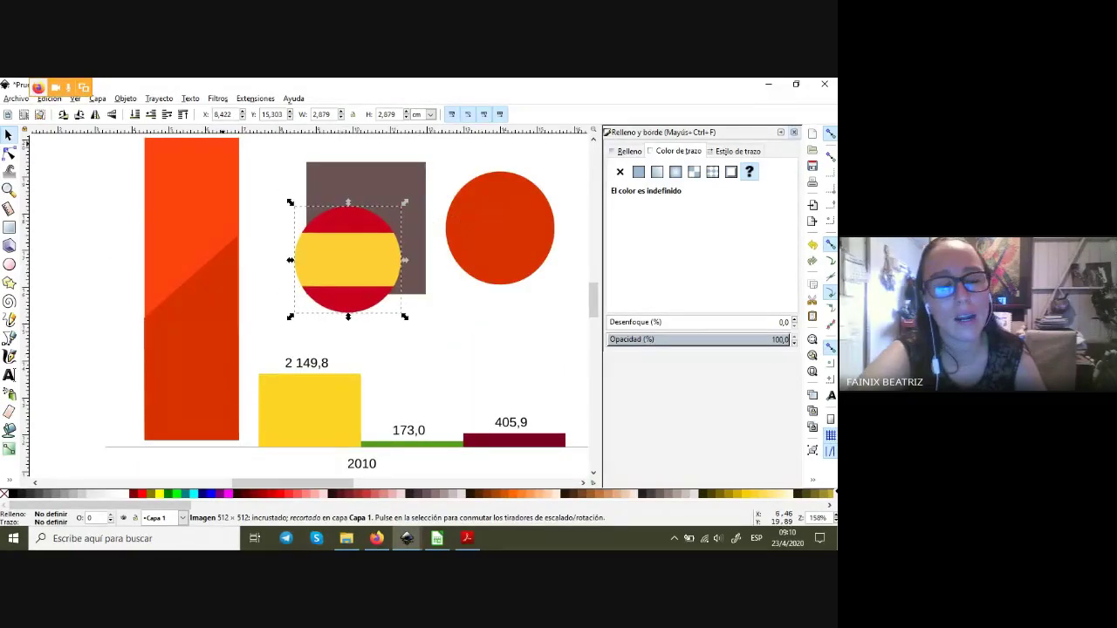
- Release the clip with Objeto > Recorte > Liberar to reveal the whole rectangular flag
left_click(124, 98)
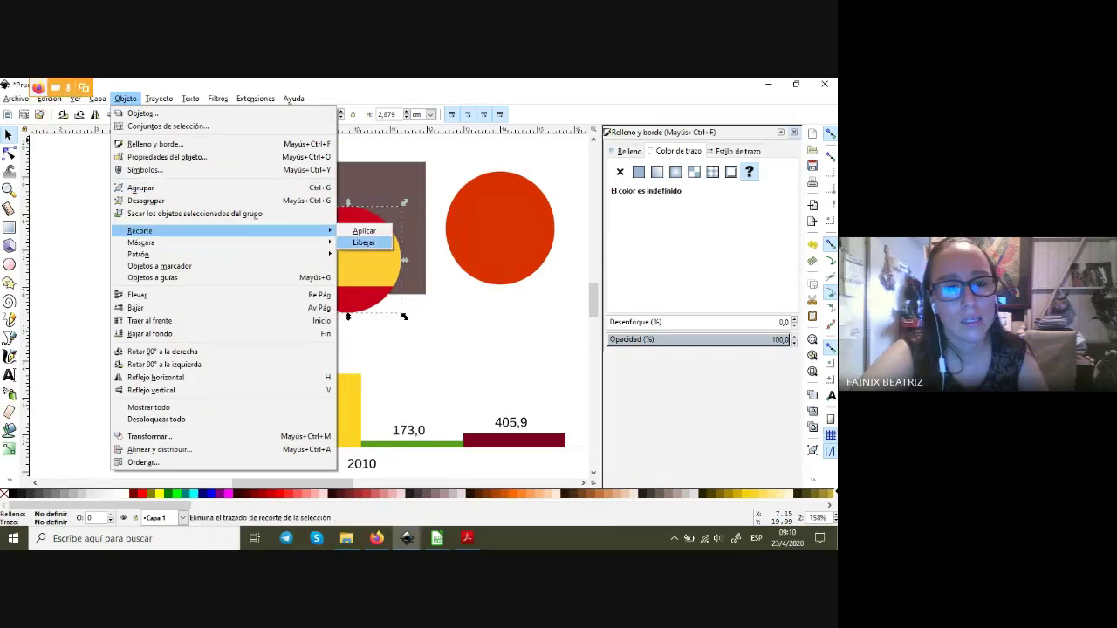
left_click(362, 242)
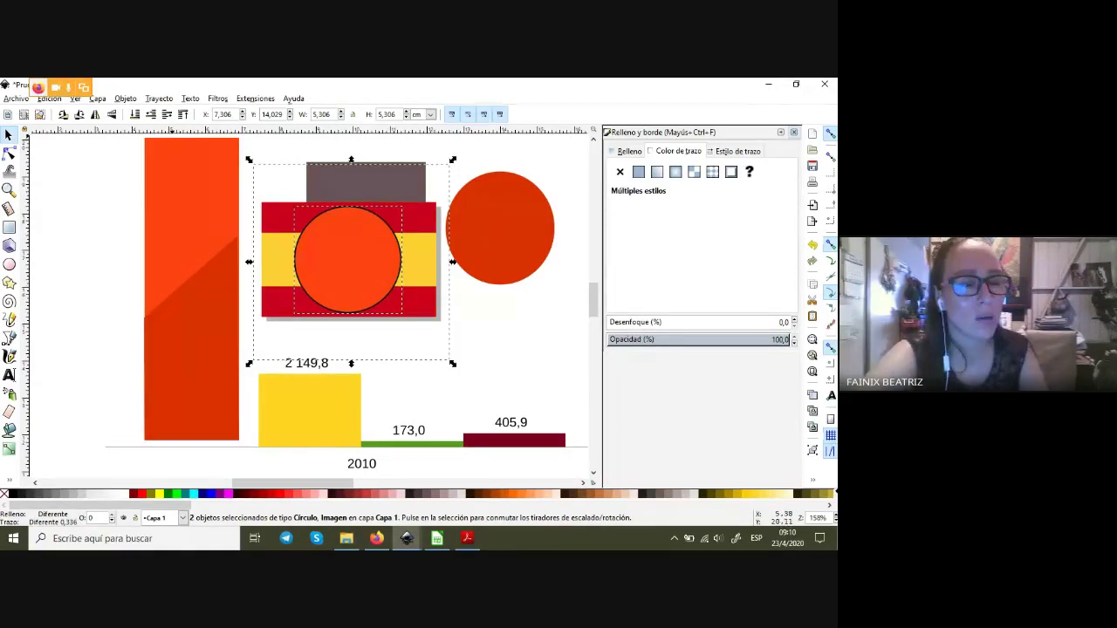
left_click(125, 97)
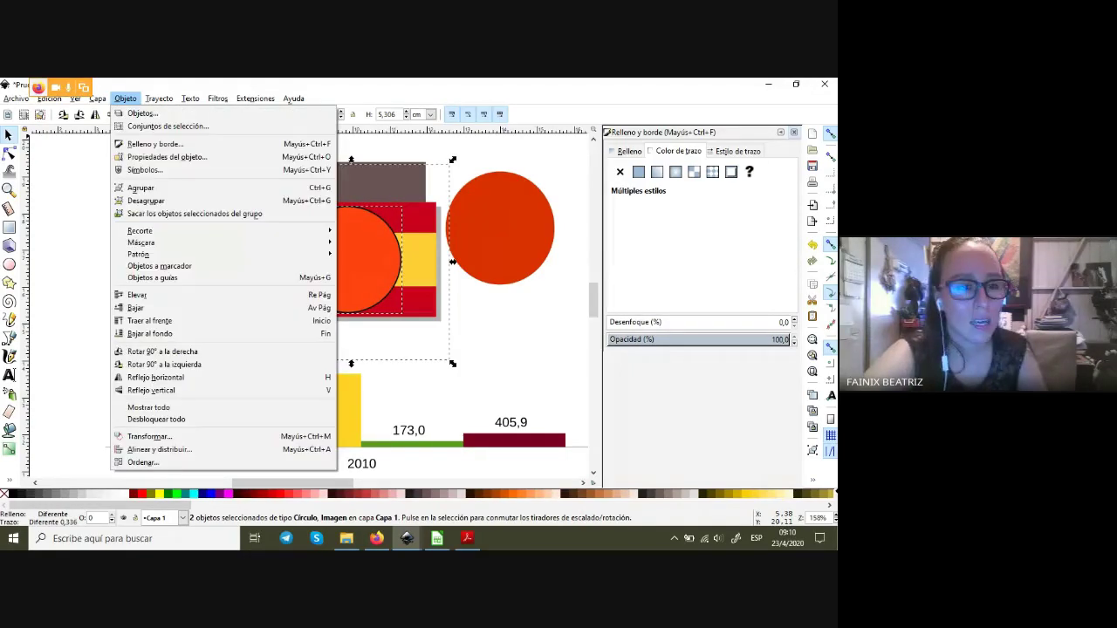
- Re-clip the flag to the circle and move it onto the brown square
left_click(364, 230)
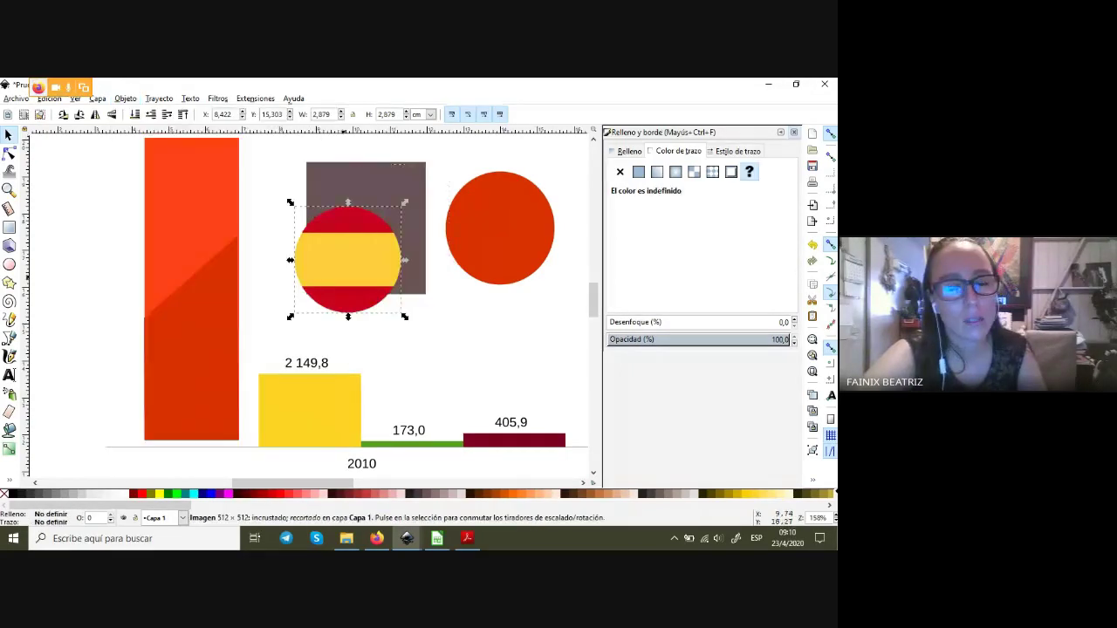
left_click_drag(362, 259, 299, 222)
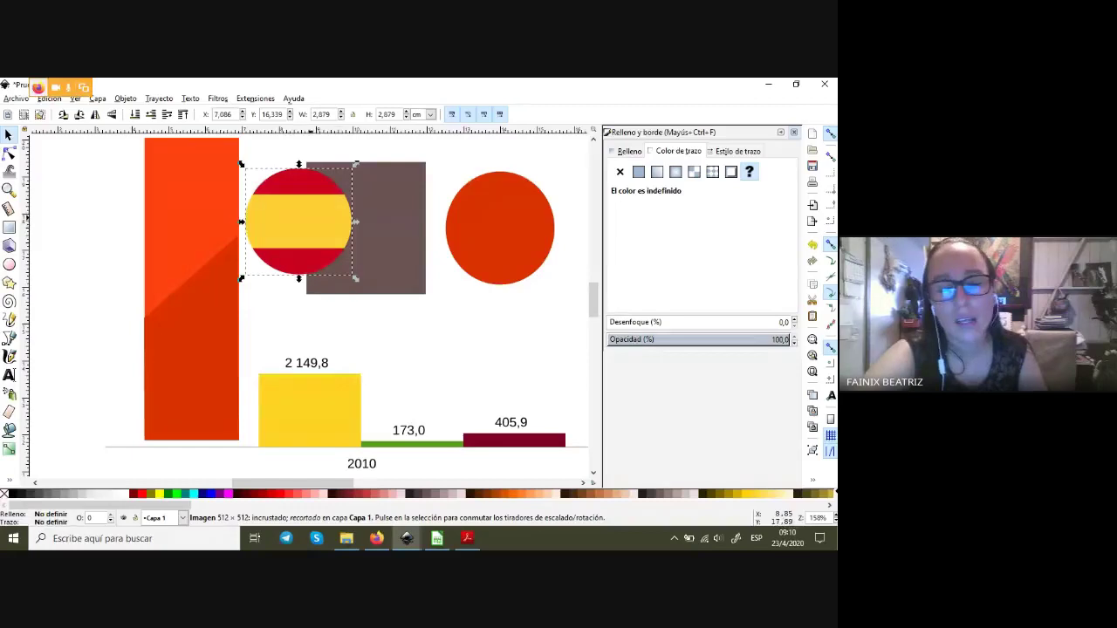
mouse_move(299, 222)
left_mouse_down()
mouse_move(348, 270)
mouse_move(323, 266)
left_mouse_up()
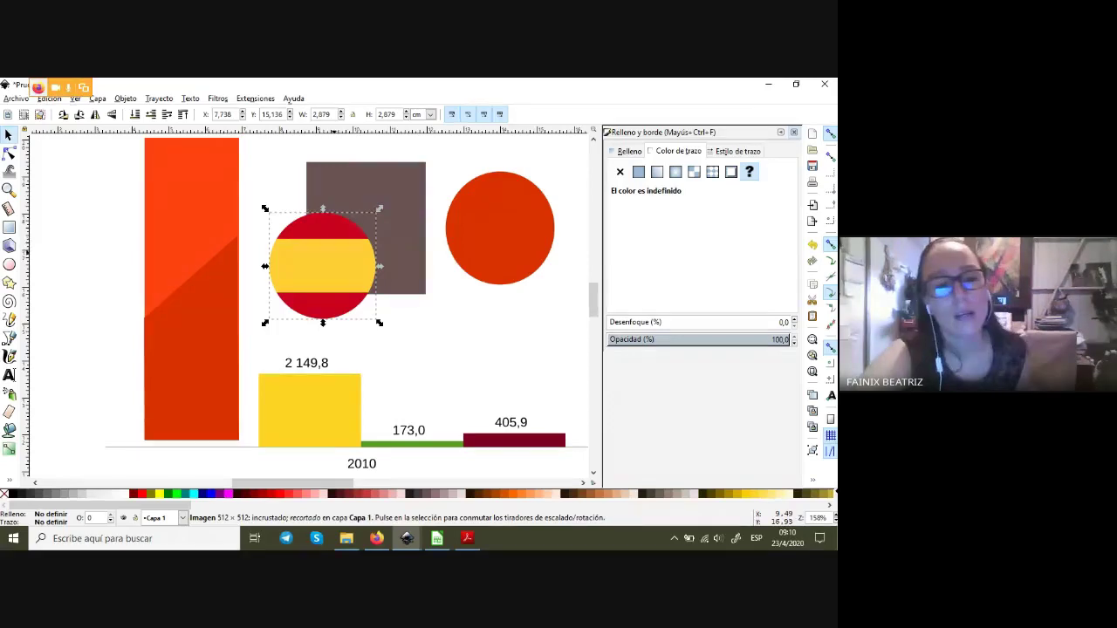
- Shrink the round flag to about 1.26 cm and place it below the brown square
scroll(306, 305, "up", 2)
left_click_drag(323, 315, 396, 331)
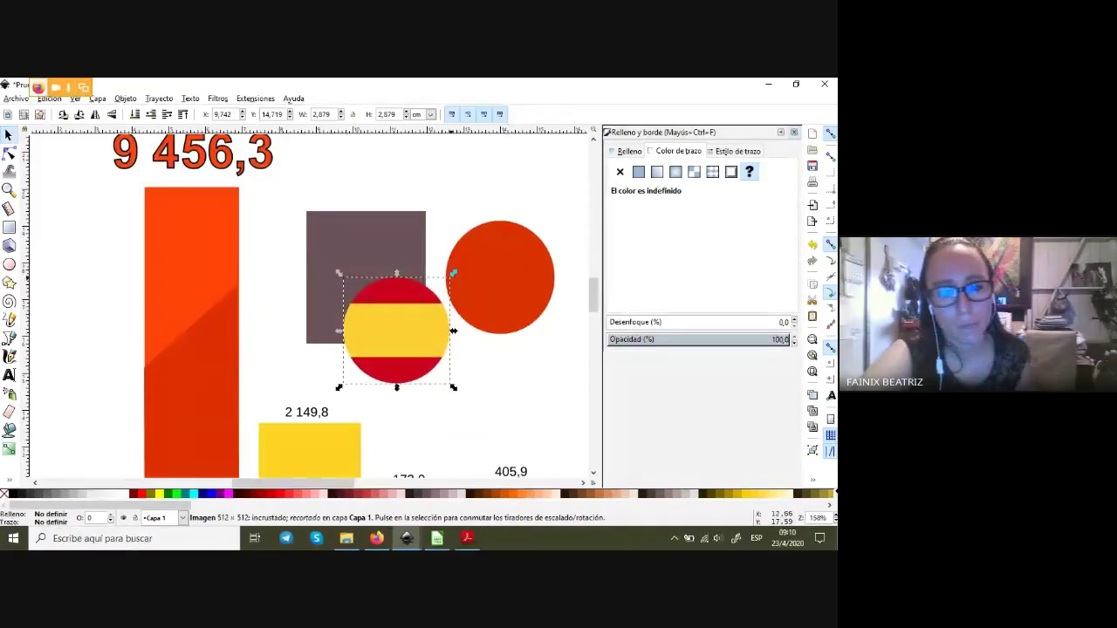
mouse_move(341, 387)
left_mouse_down()
mouse_move(392, 336)
mouse_move(426, 402)
left_mouse_up()
scroll(476, 138, "down", 2)
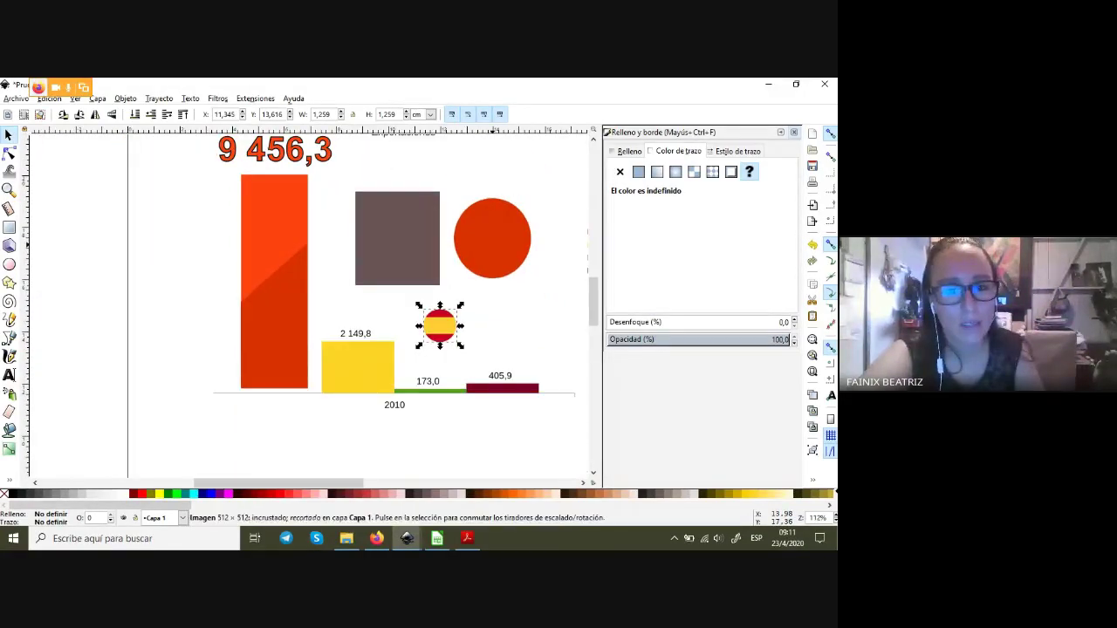
scroll(402, 305, "up", 1)
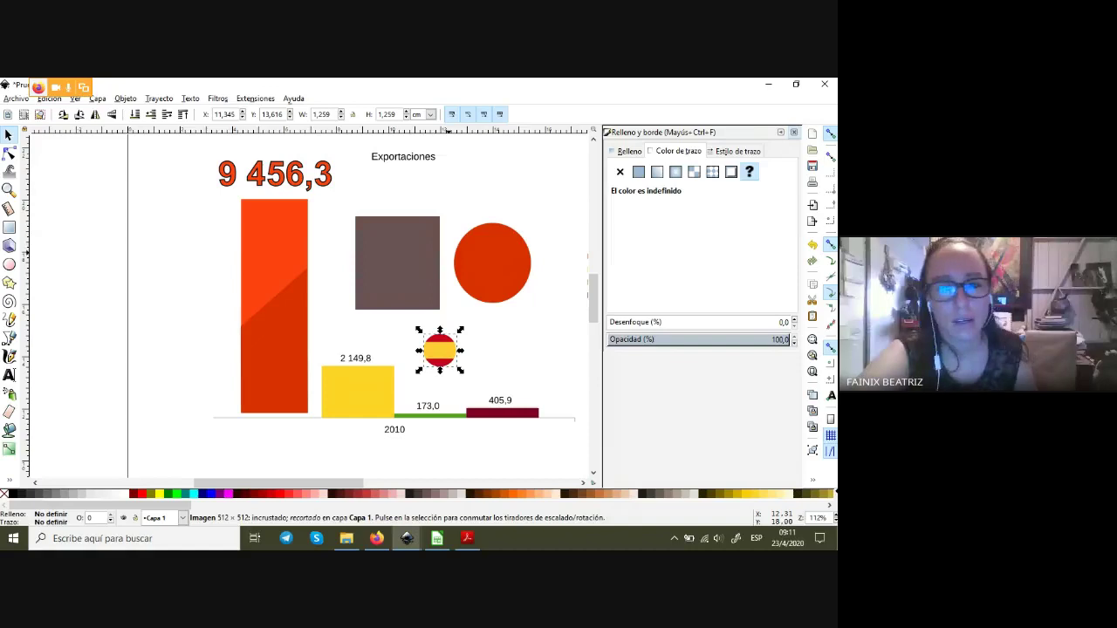
scroll(402, 305, "up", 2)
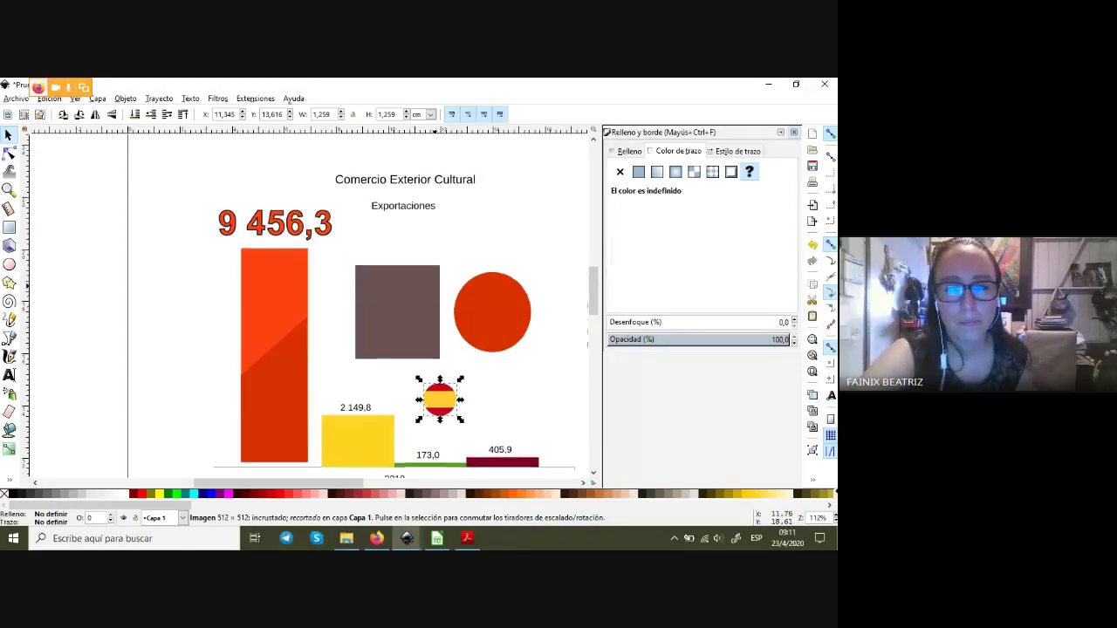
scroll(402, 305, "down", 2)
scroll(401, 306, "up", 2)
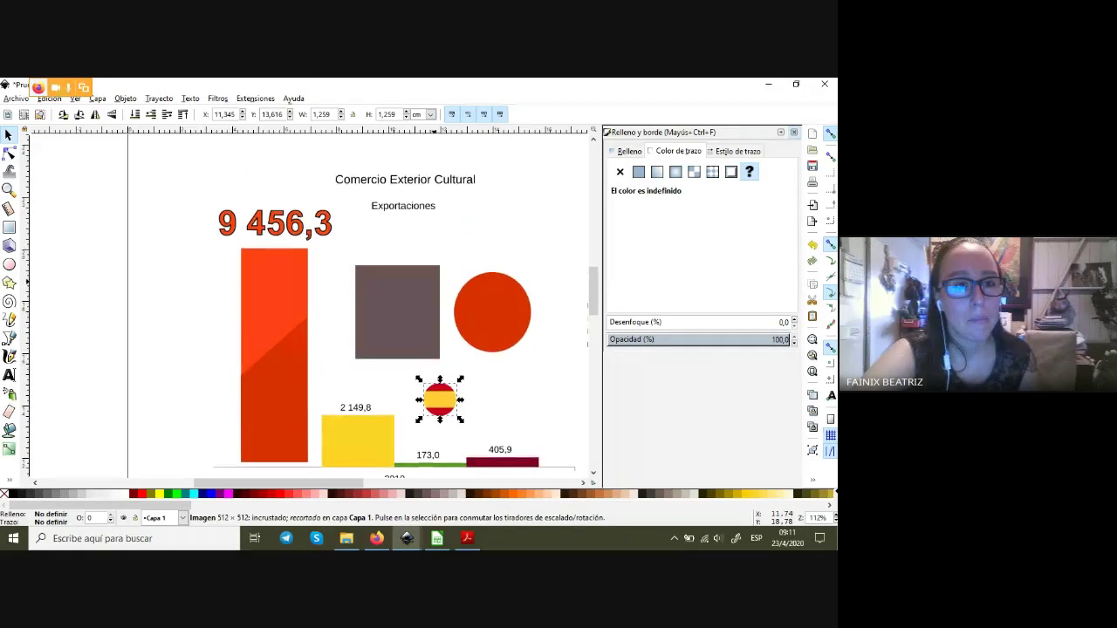
- Collapse the Relleno y borde dock and proportionally scale the legend to about 4.98 cm beside the red circle
left_click(781, 131)
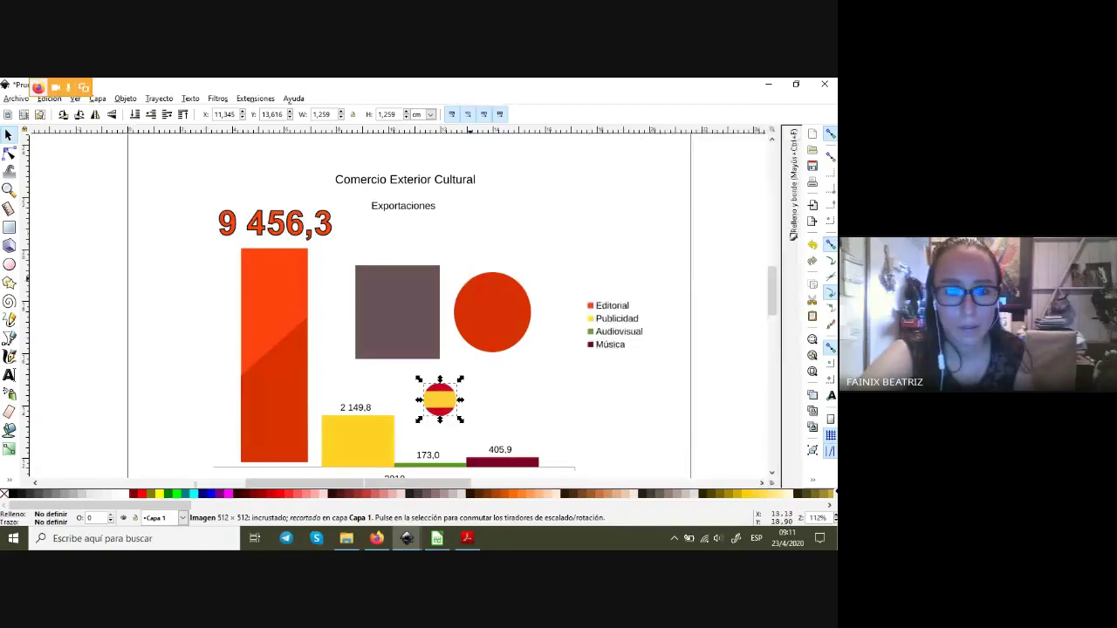
scroll(401, 305, "down", 2)
scroll(401, 305, "up", 2)
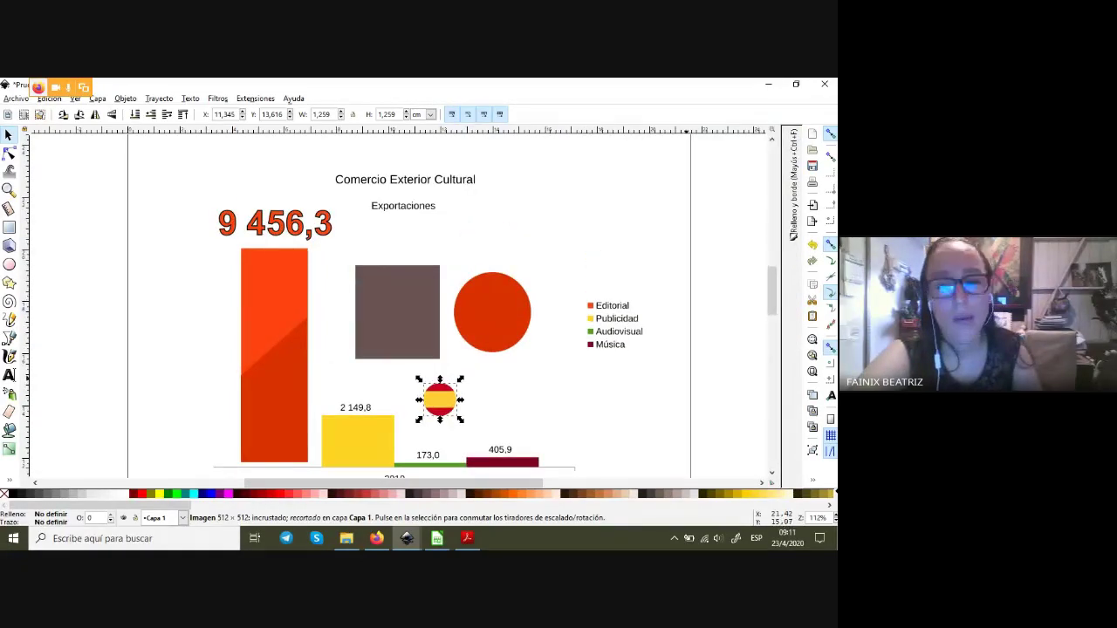
left_click_drag(684, 379, 576, 293)
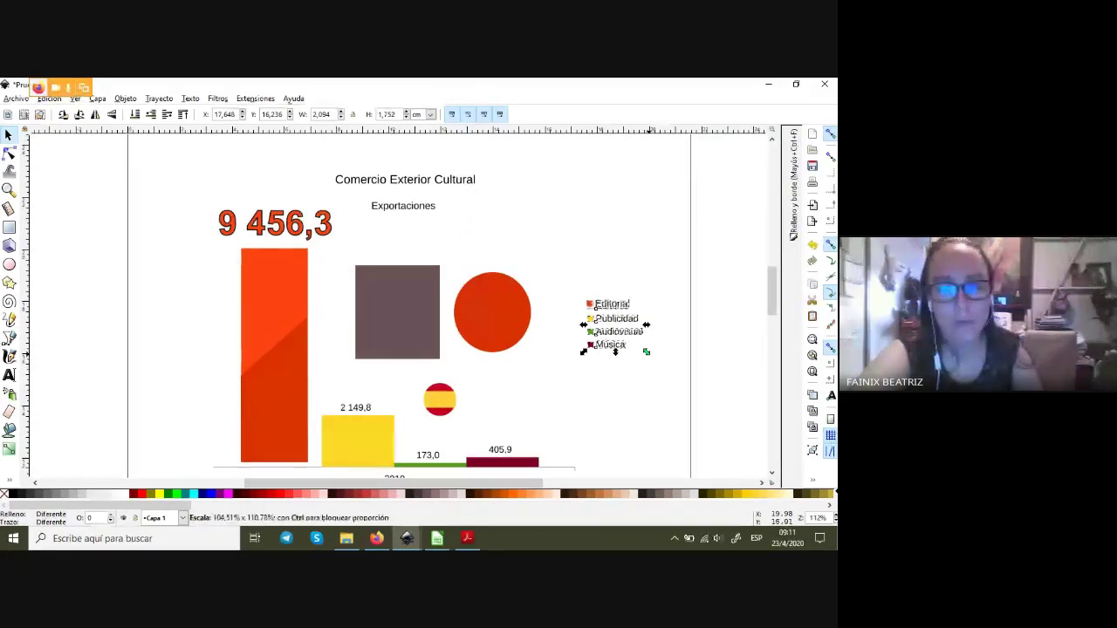
left_click_drag(646, 351, 678, 386)
key("ctrl+z")
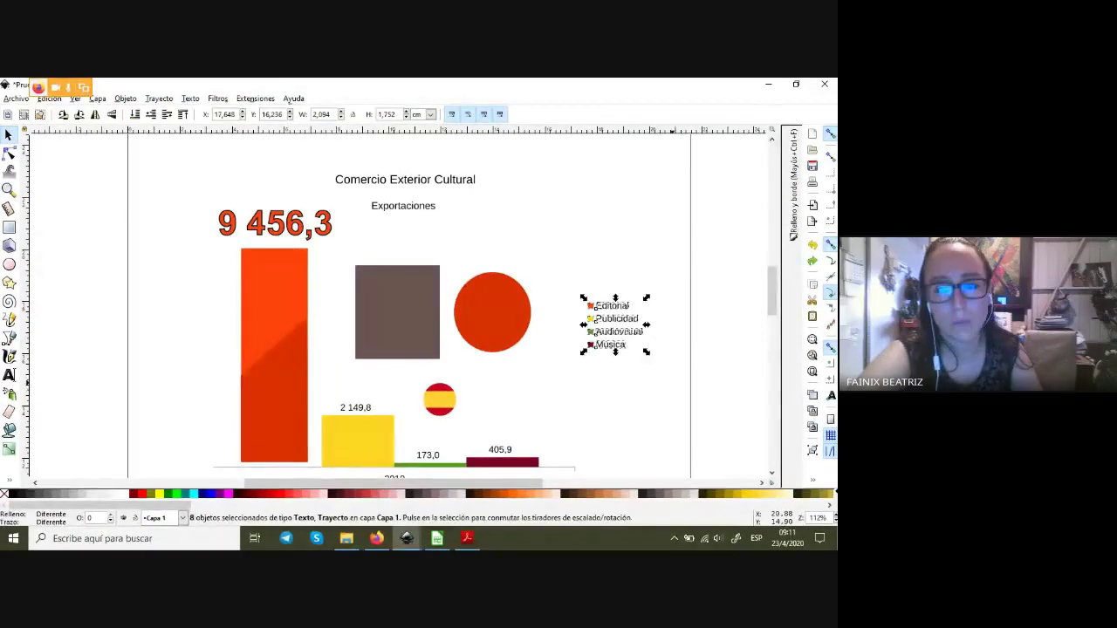
left_click_drag(654, 349, 711, 395)
left_click_drag(625, 321, 599, 286)
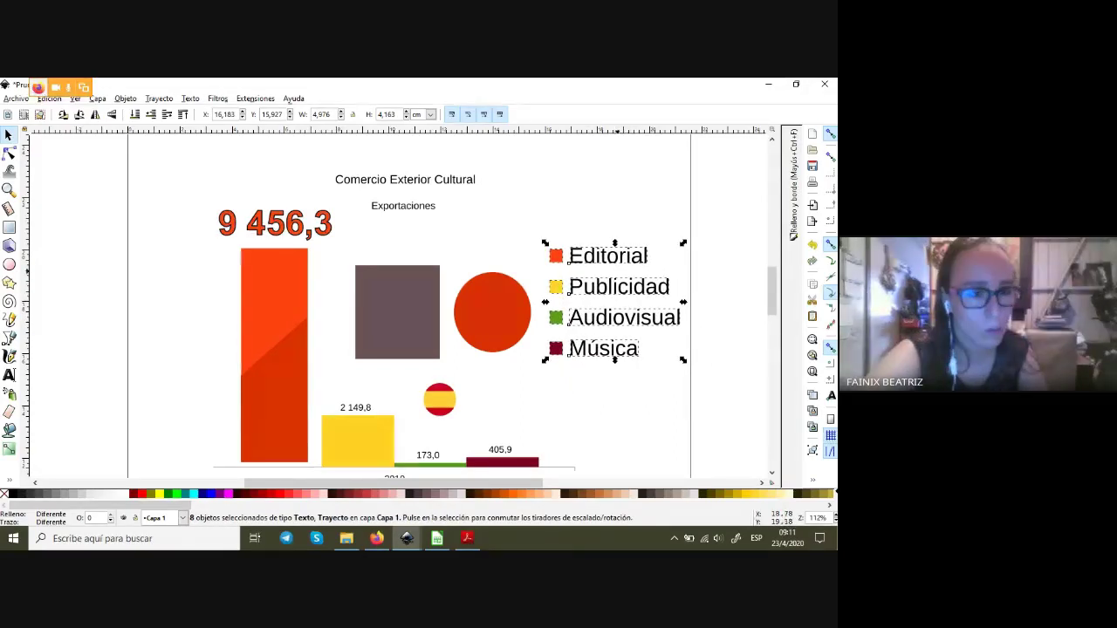
key("Escape")
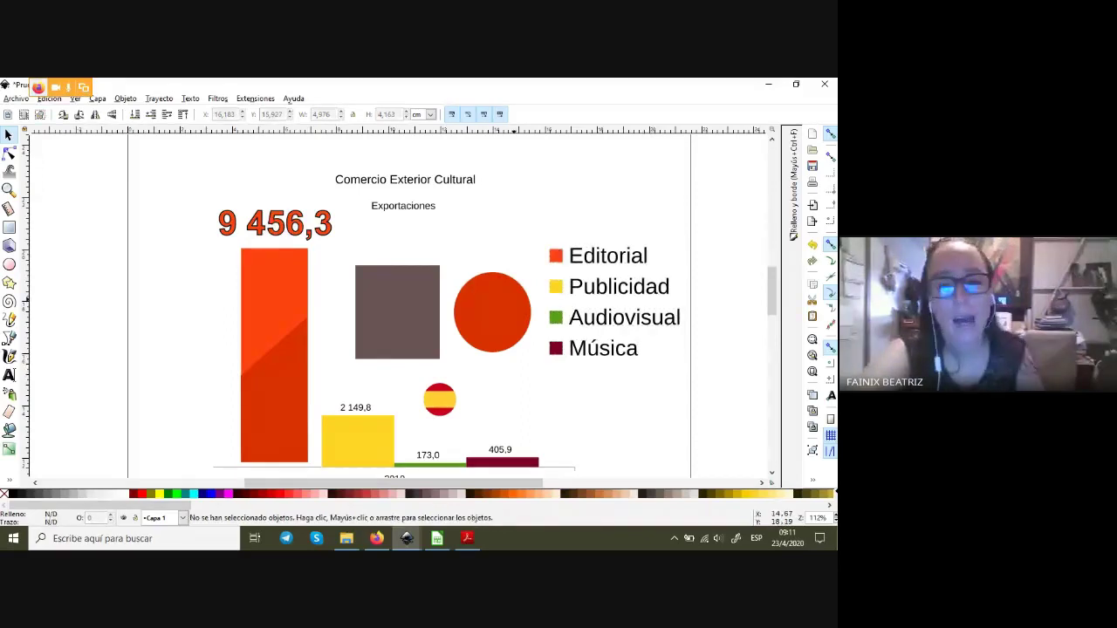
left_click(394, 313)
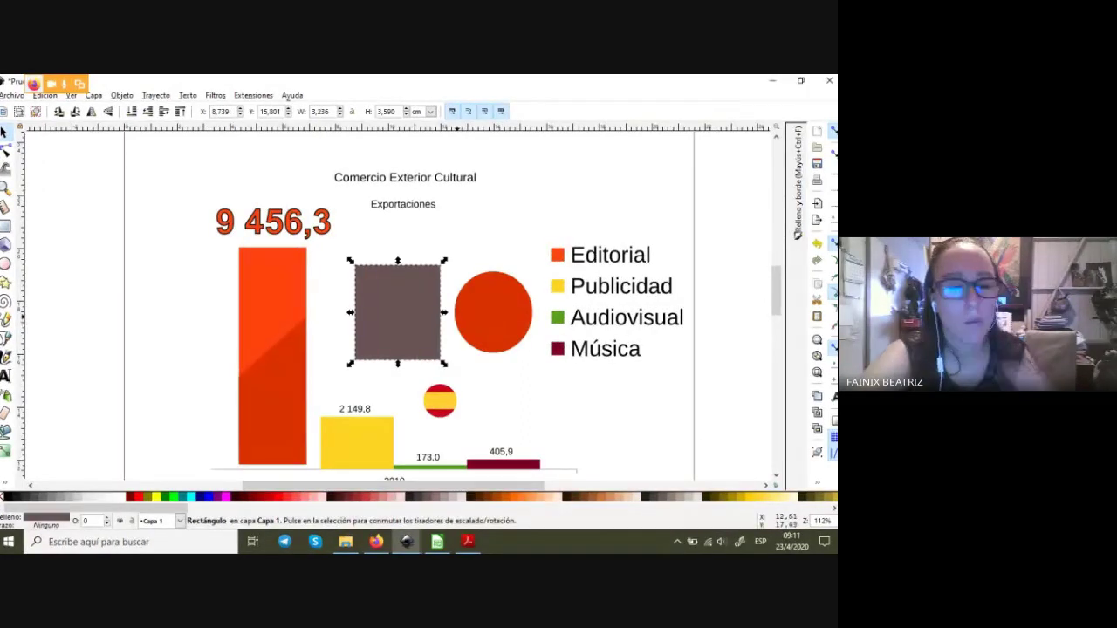
- Move the red circle onto the brown square; shift the Audiovisual and Música bars right, Música slightly lower
left_click_drag(493, 312, 435, 315)
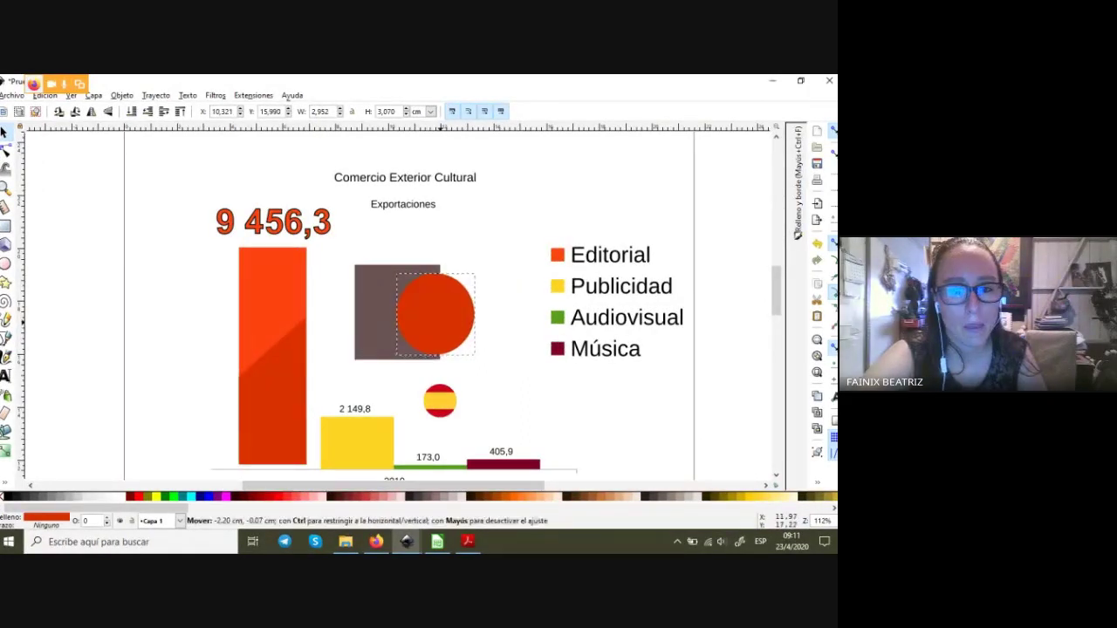
scroll(401, 305, "down", 3)
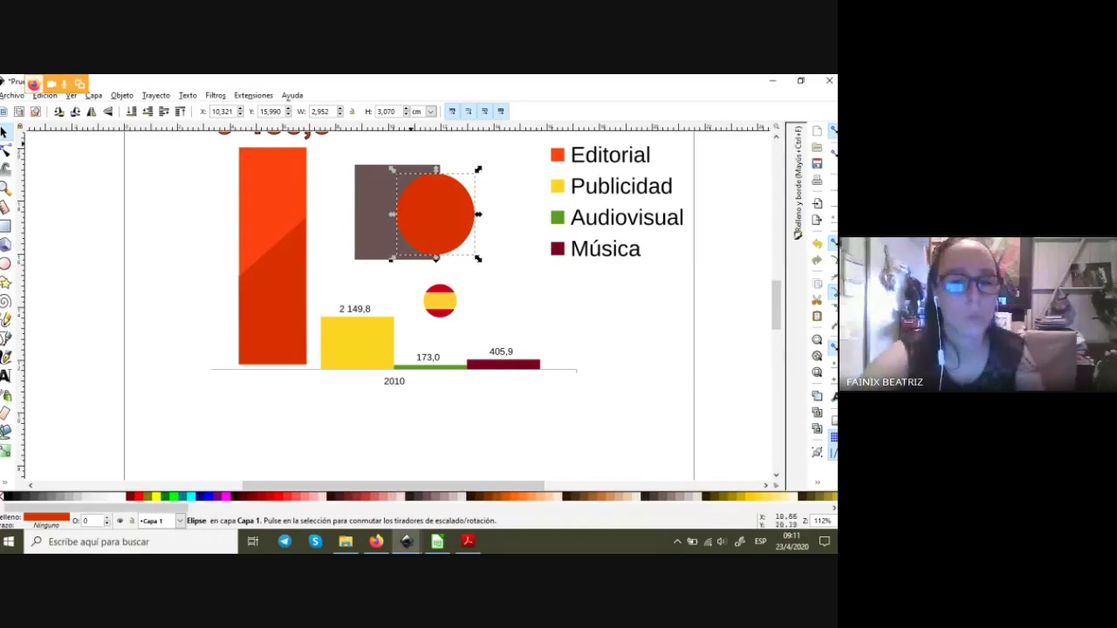
left_click_drag(502, 363, 537, 363)
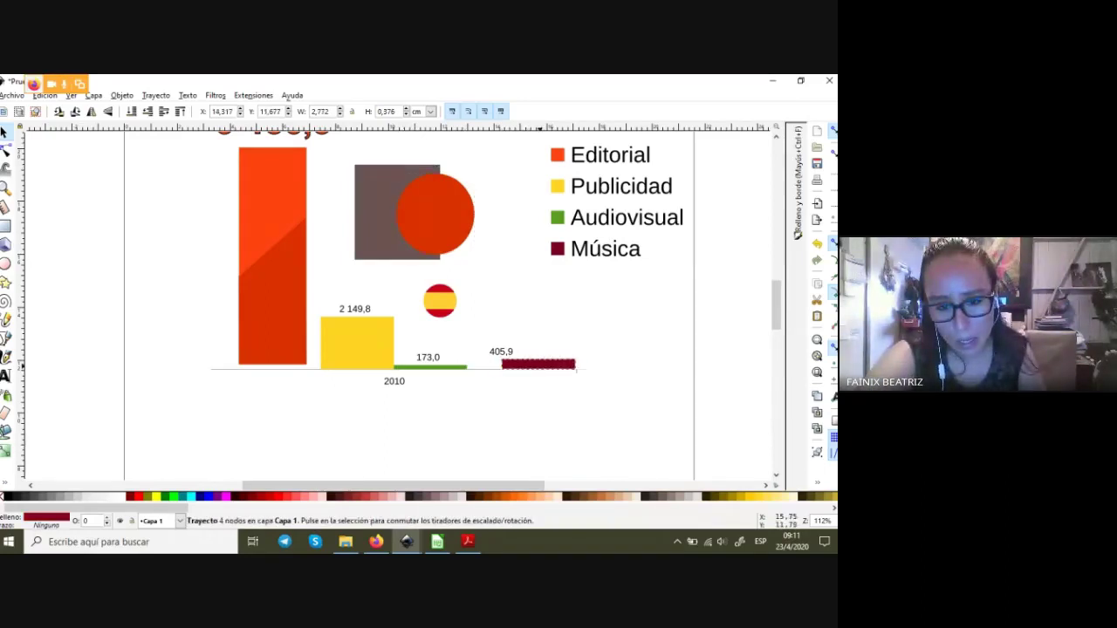
left_click_drag(430, 366, 448, 366)
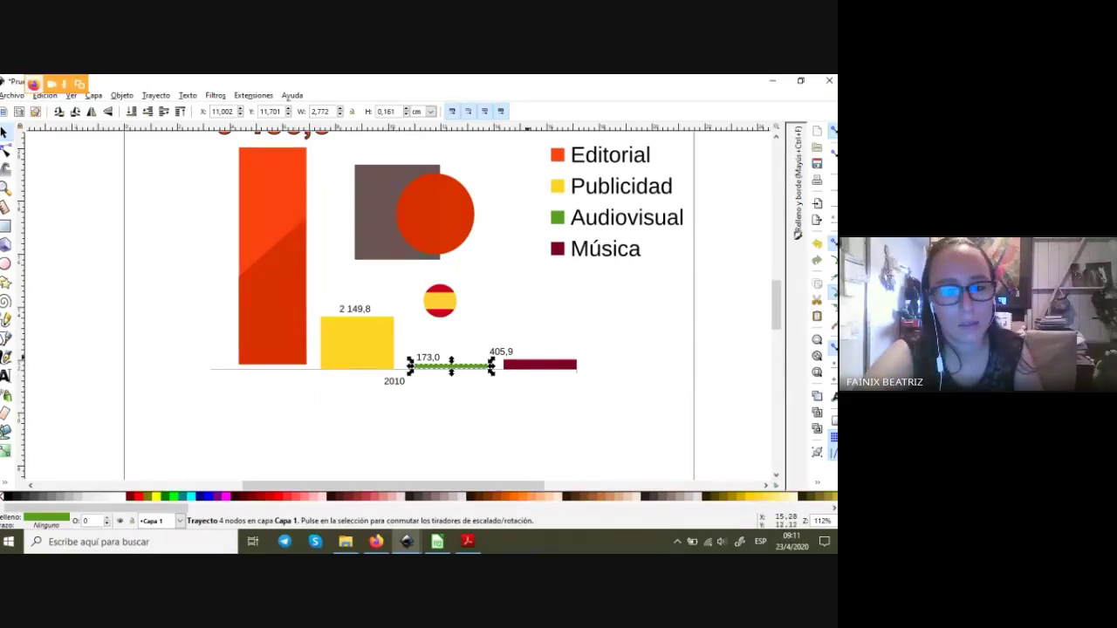
left_click_drag(539, 364, 541, 379)
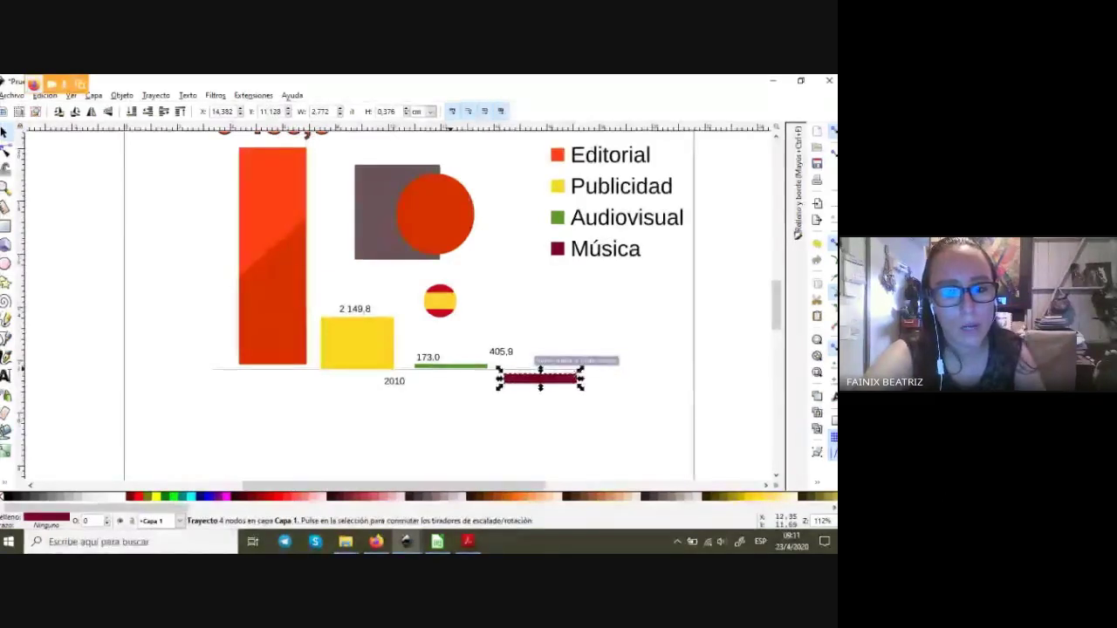
left_click(451, 366)
left_click(357, 342)
left_click(273, 288)
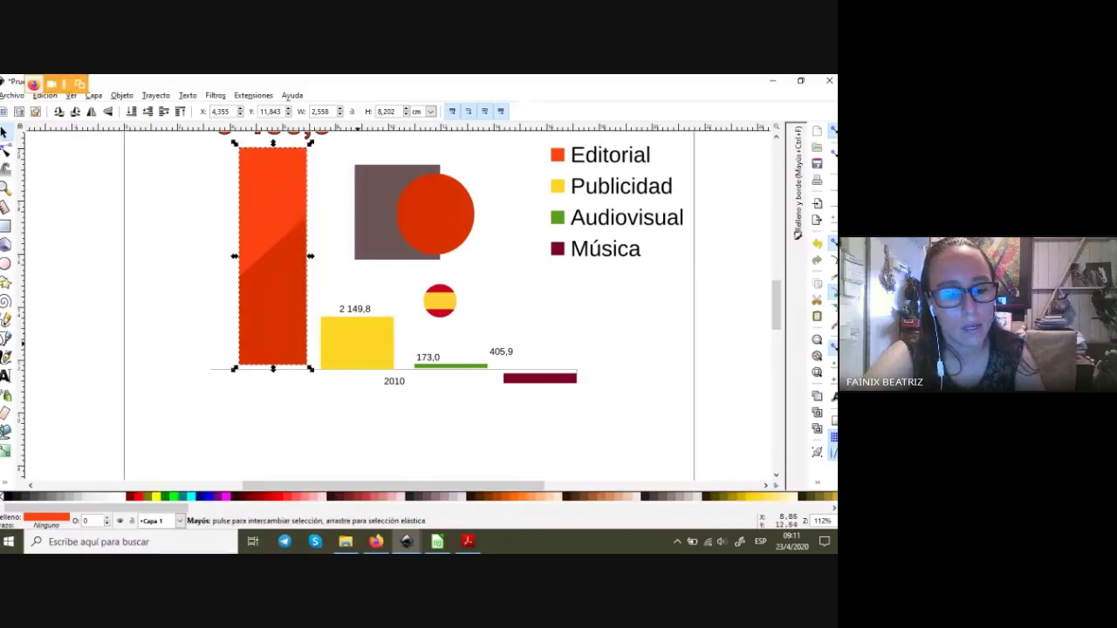
- Add the yellow, green and maroon bars to the selection and close the fill and stroke panel
left_click(357, 342, "shift")
left_click(452, 366, "shift")
left_click(540, 378, "shift")
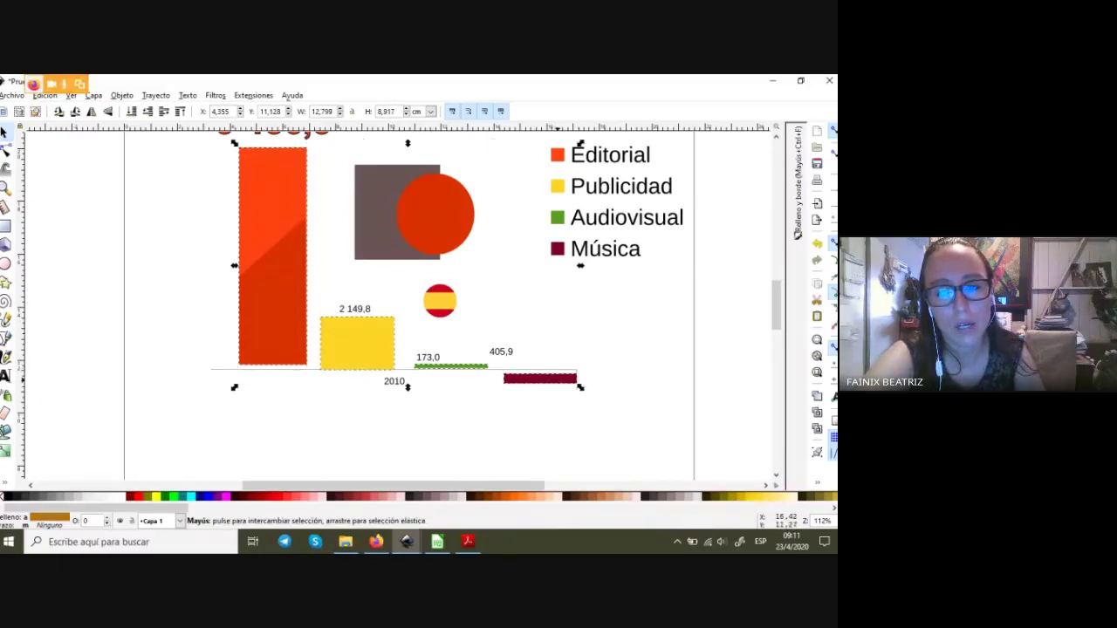
left_click(797, 234)
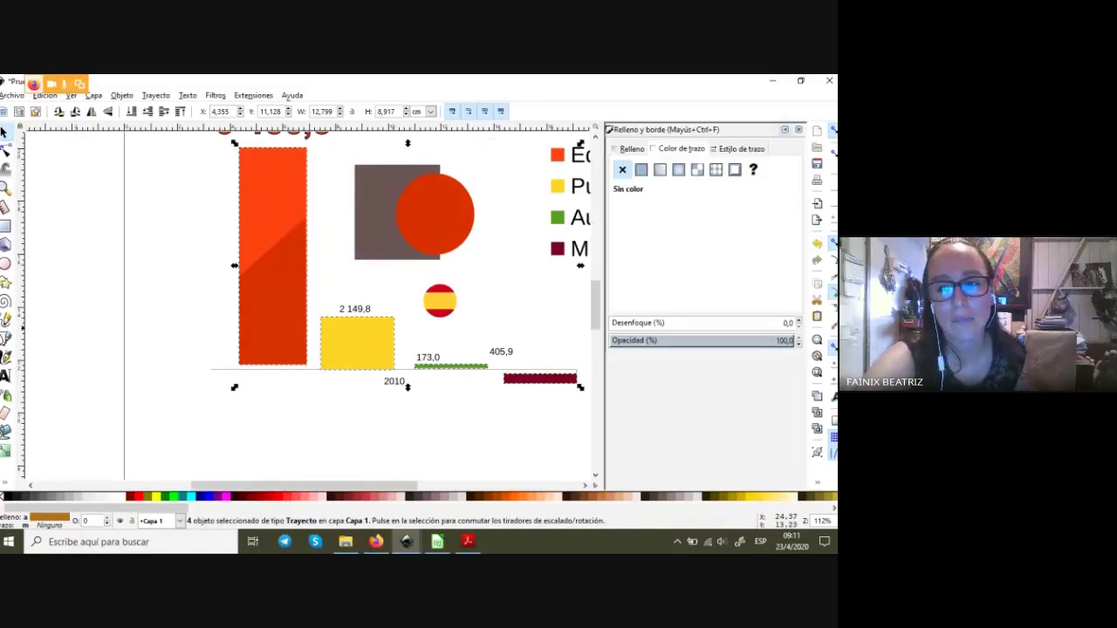
key("ctrl+shift+f")
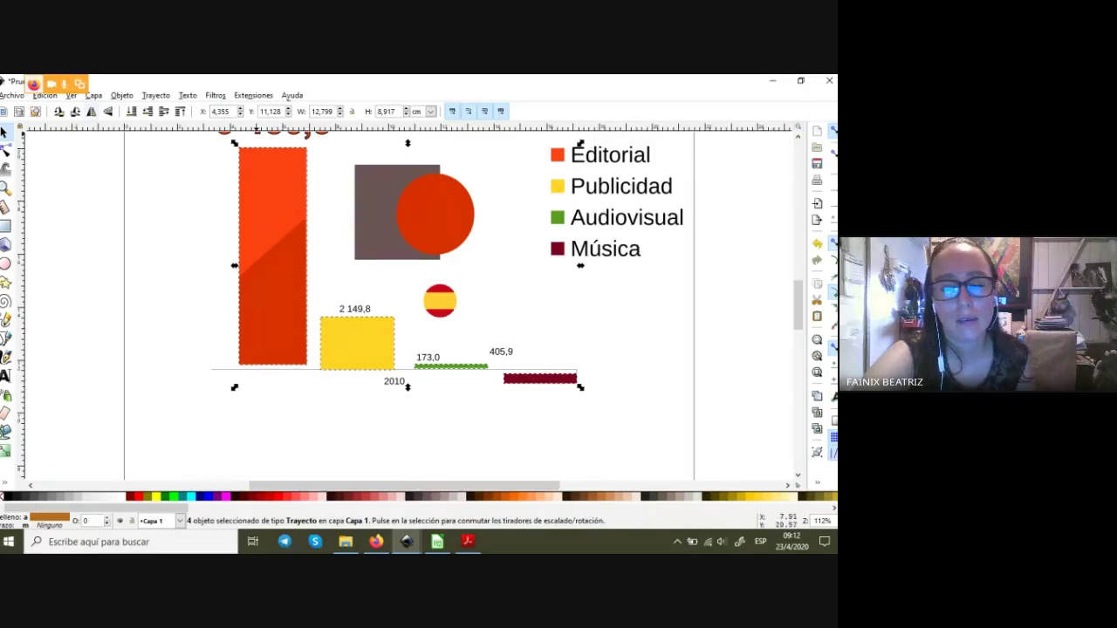
- Open Align and Distribute from the Object menu and include the orange bar in the selection
left_click(121, 95)
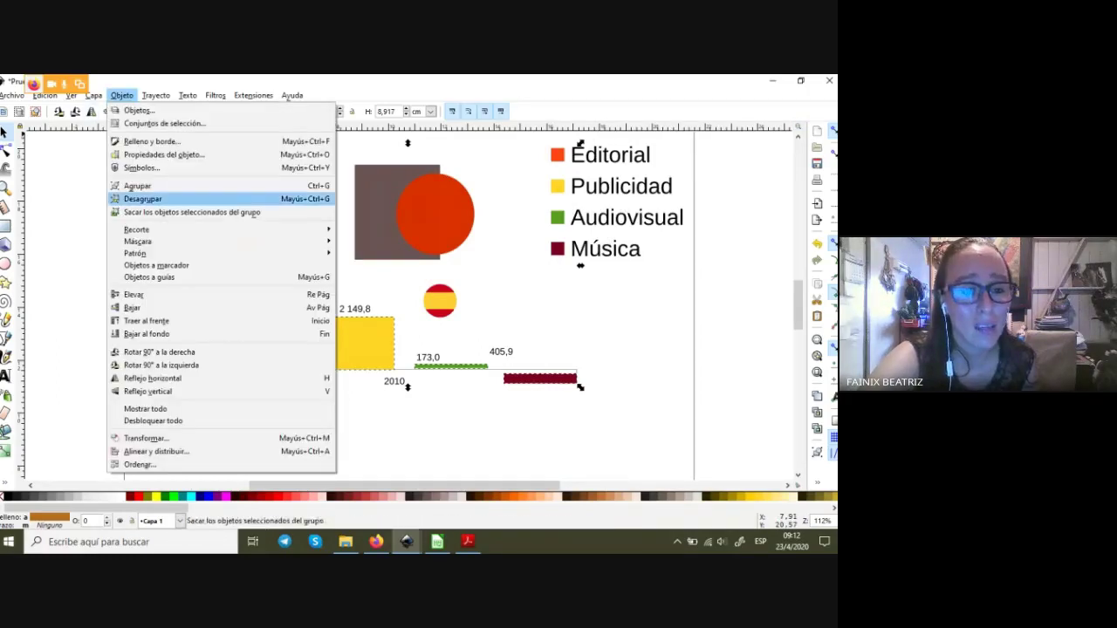
left_click(148, 451)
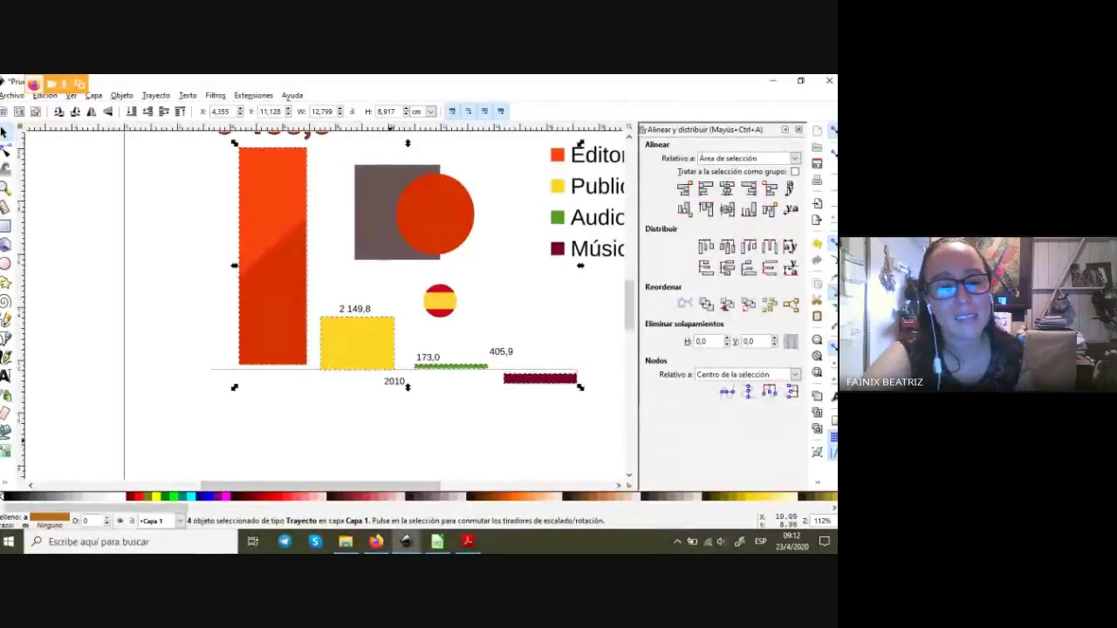
scroll(331, 306, "up", 1)
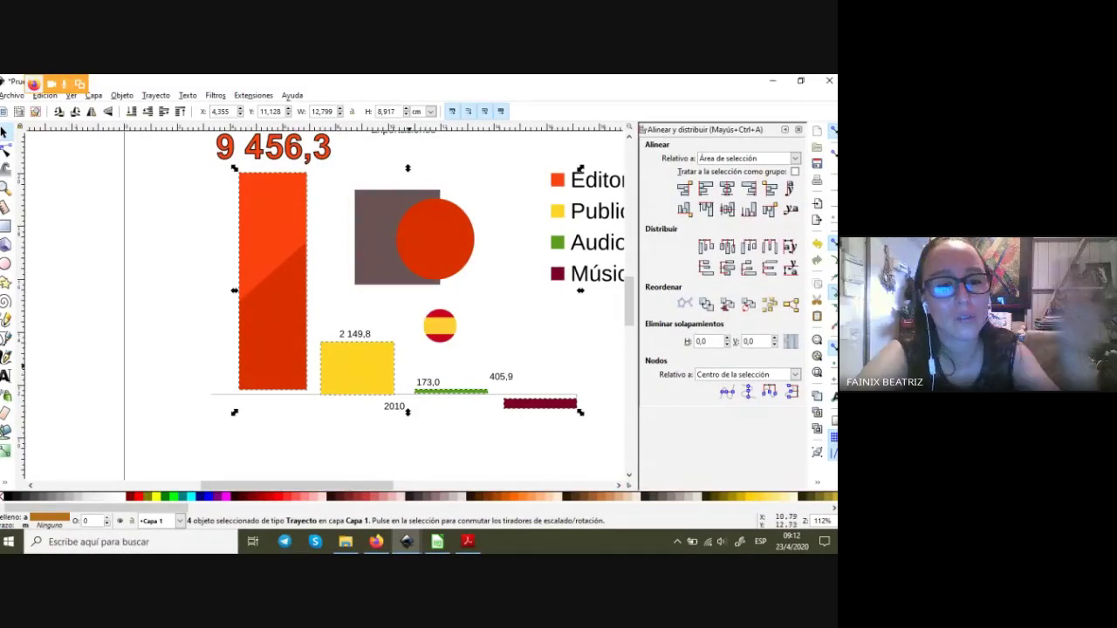
left_click(273, 242, "shift")
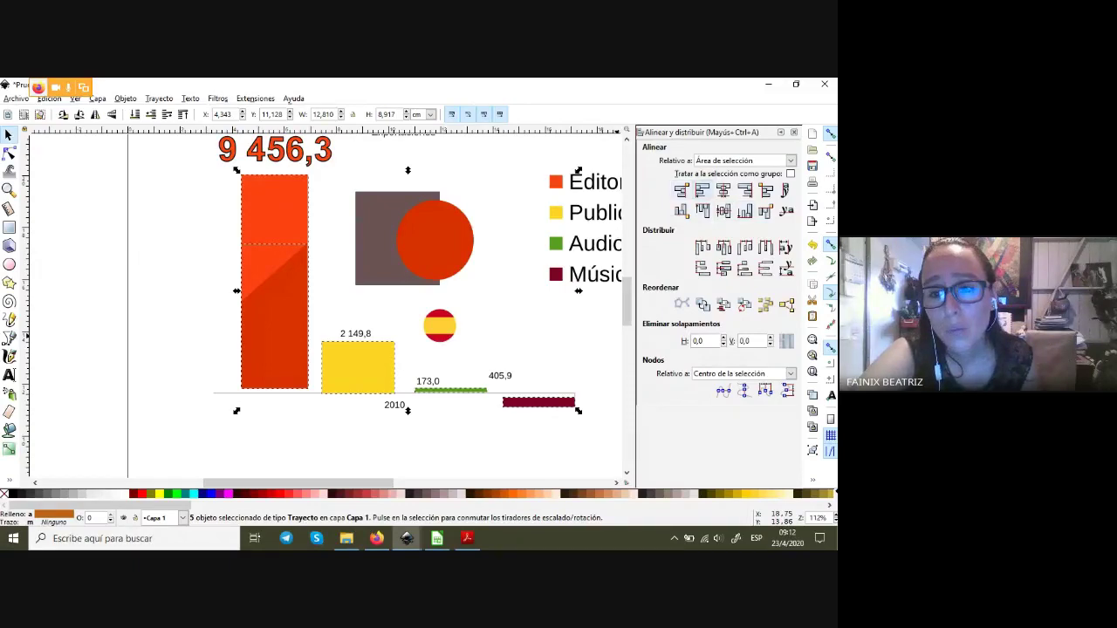
- After trying left and centre alignment, align the five bars' bottom edges
left_click(702, 190)
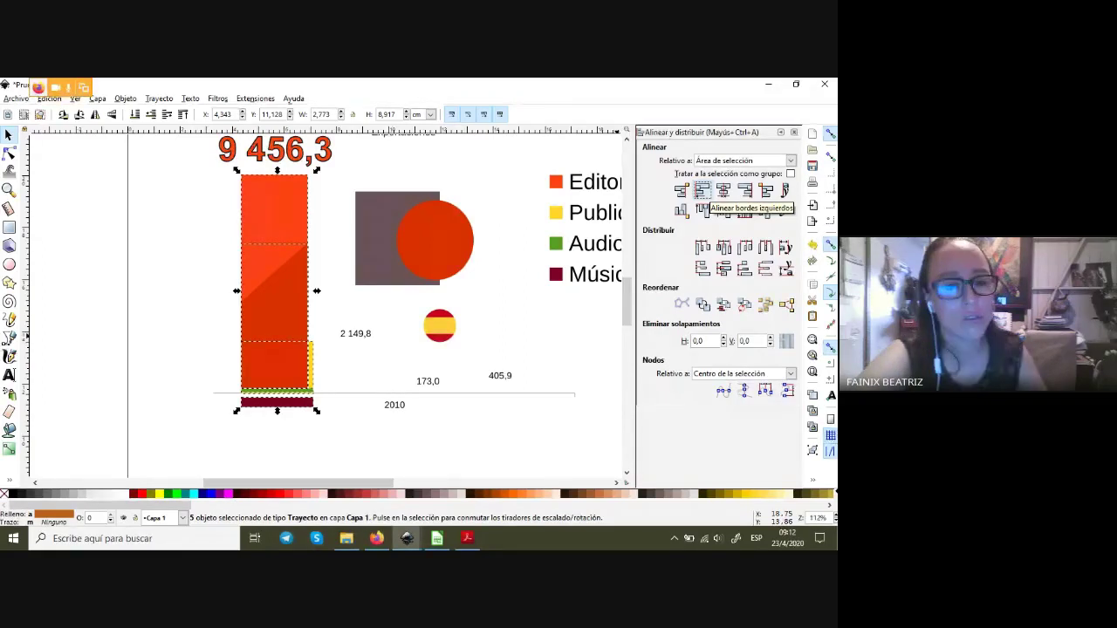
key("ctrl+z")
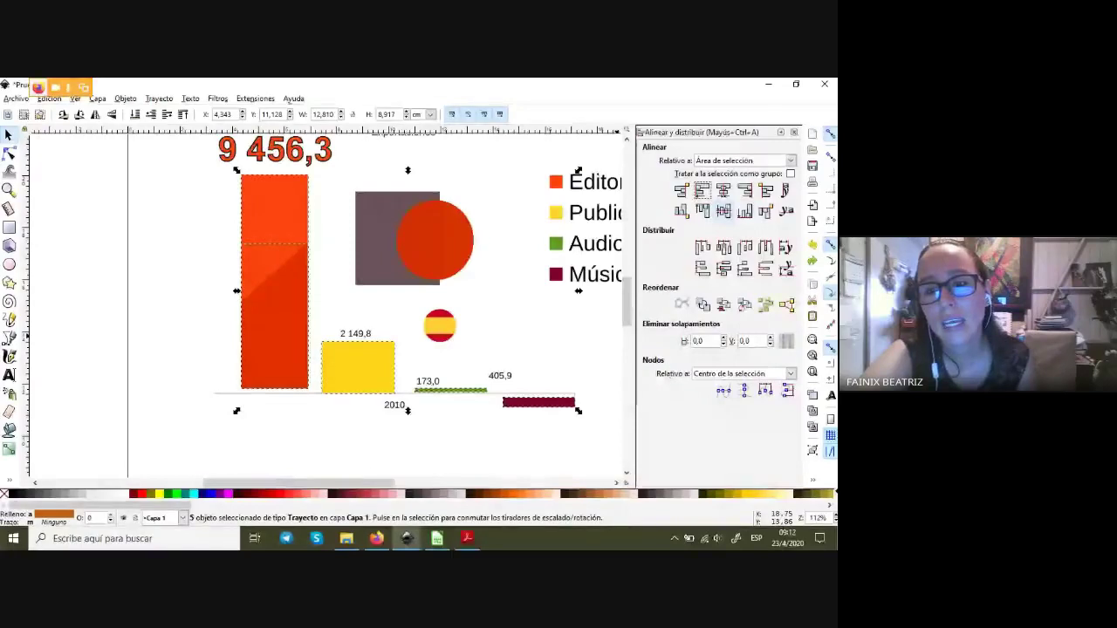
left_click(723, 210)
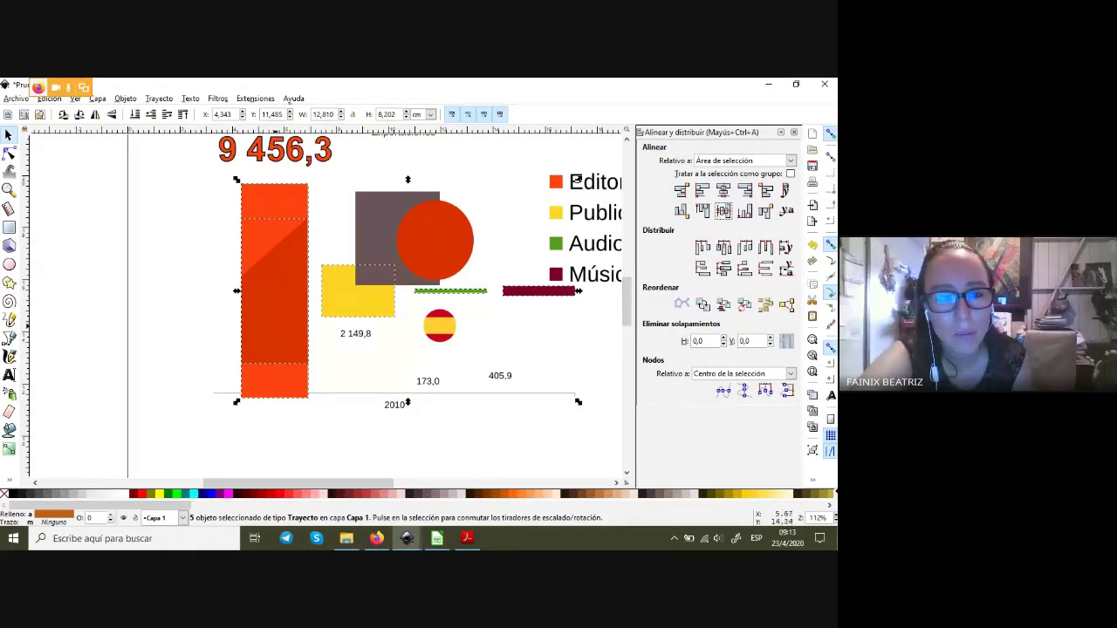
left_click(681, 303)
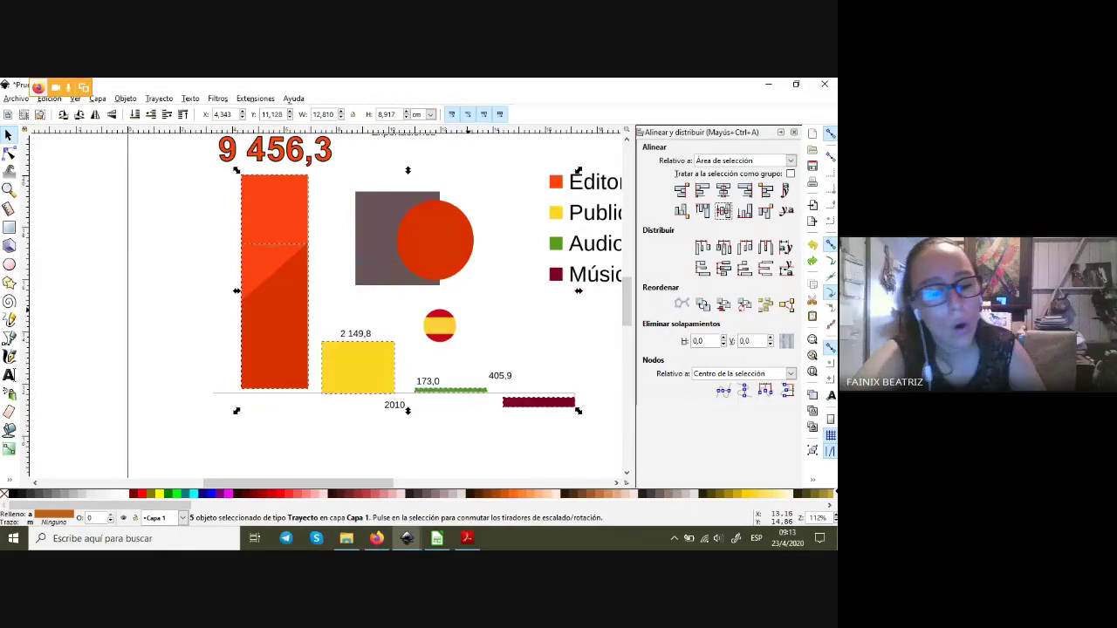
left_click(745, 211)
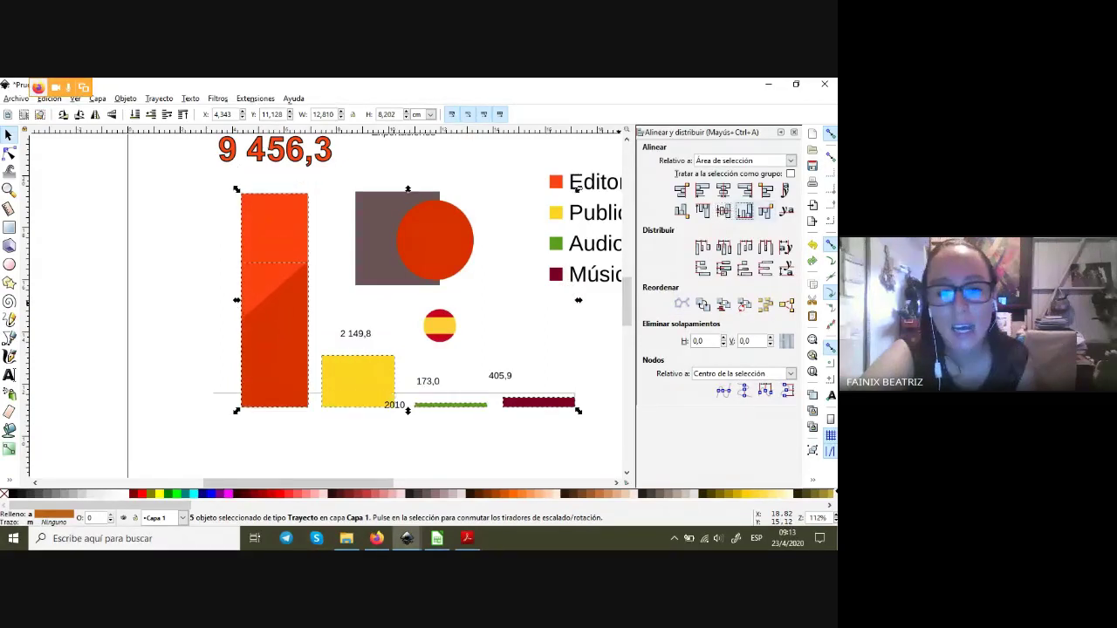
- Snap the aligned bars onto the 2010 baseline and nudge the red circle slightly up-left
left_click_drag(321, 355, 213, 394)
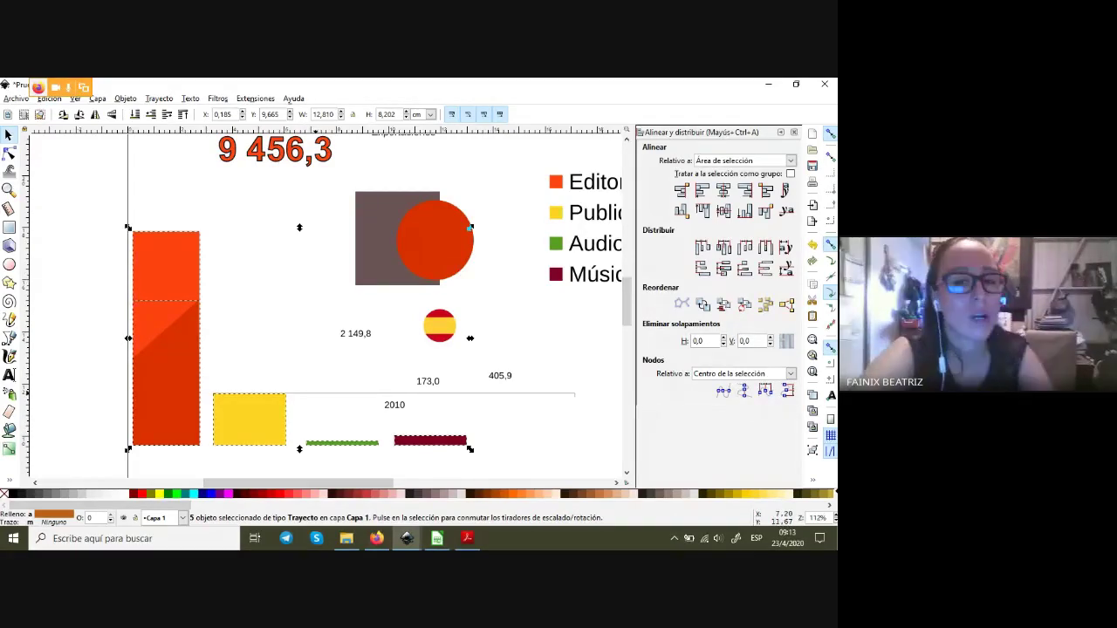
left_click_drag(132, 445, 213, 393)
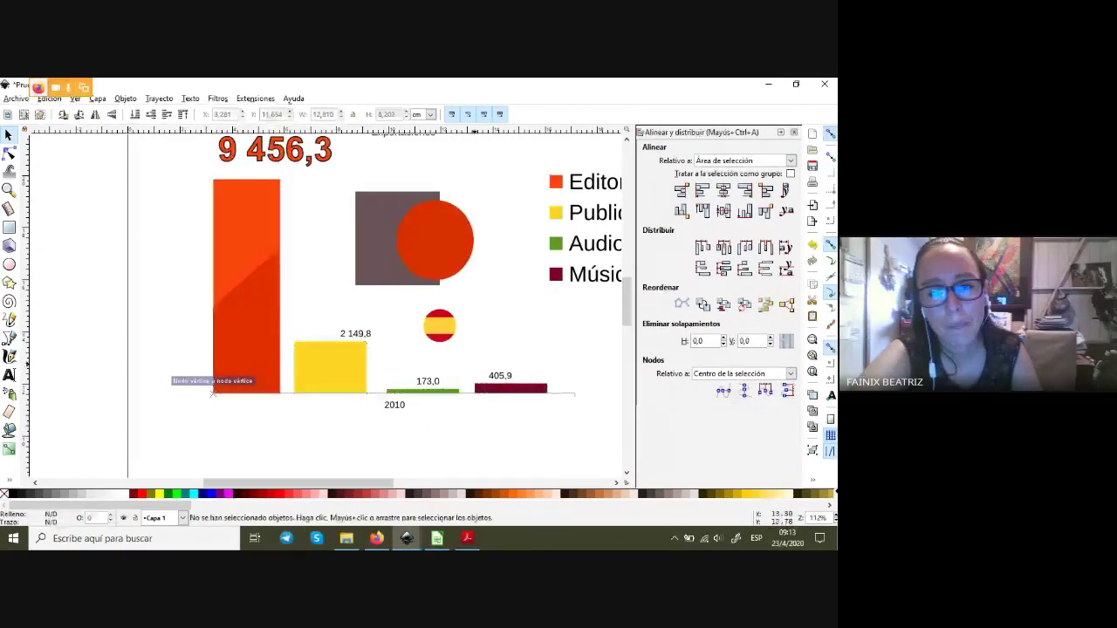
left_click_drag(431, 244, 427, 240)
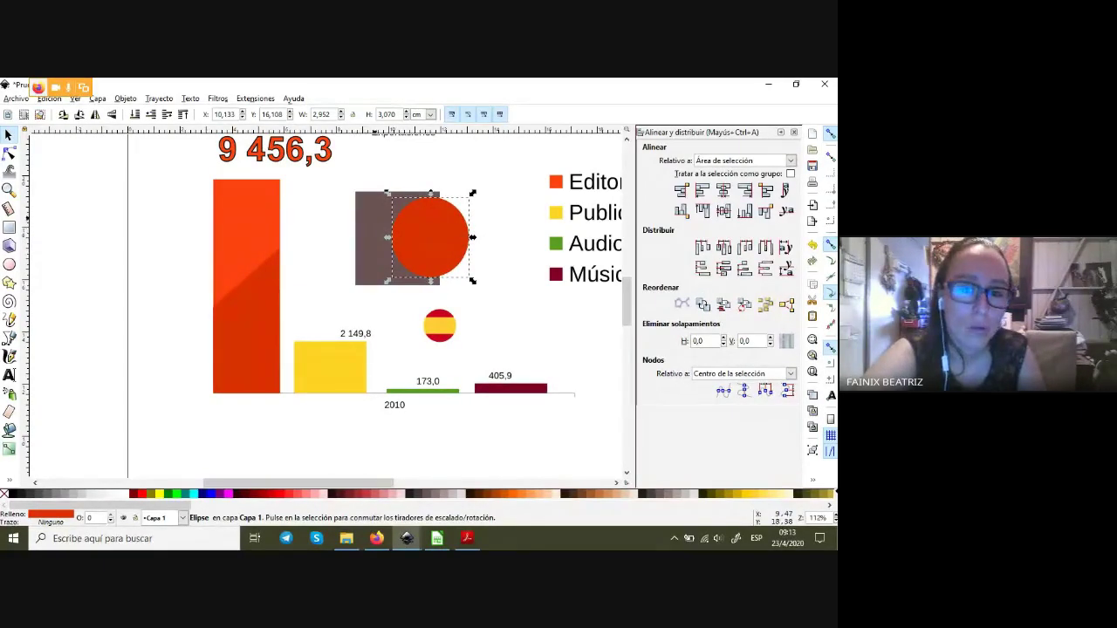
- Duplicate the red circle and move the copy over the square's left side
left_click(443, 237, "alt")
left_click(444, 237)
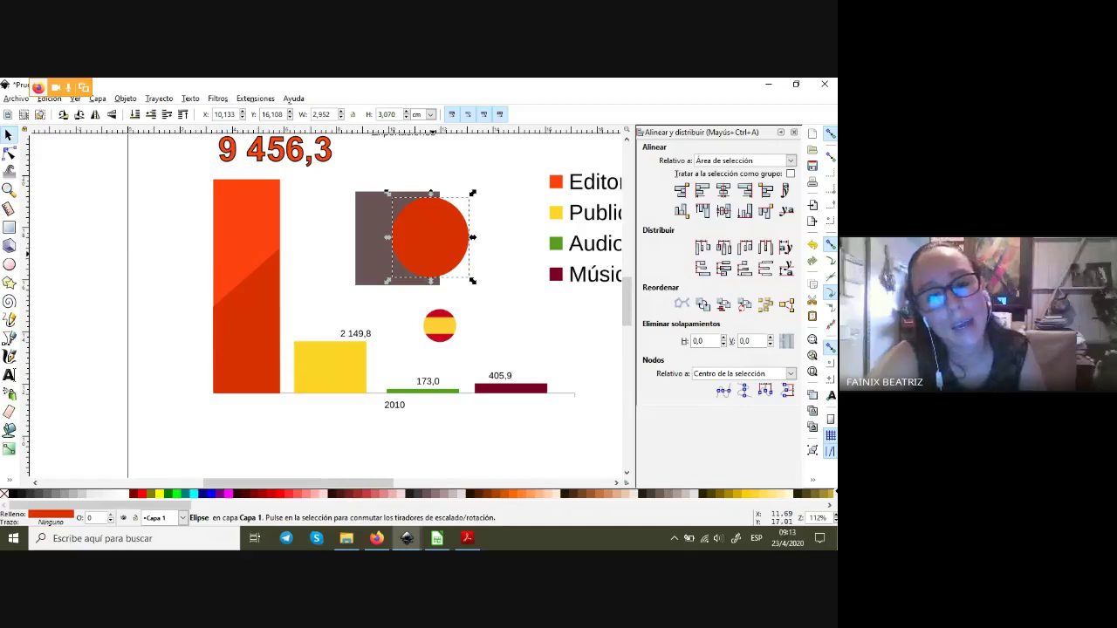
key("ctrl+d")
mouse_move(431, 238)
left_mouse_down()
mouse_move(337, 269)
mouse_move(350, 258)
left_mouse_up()
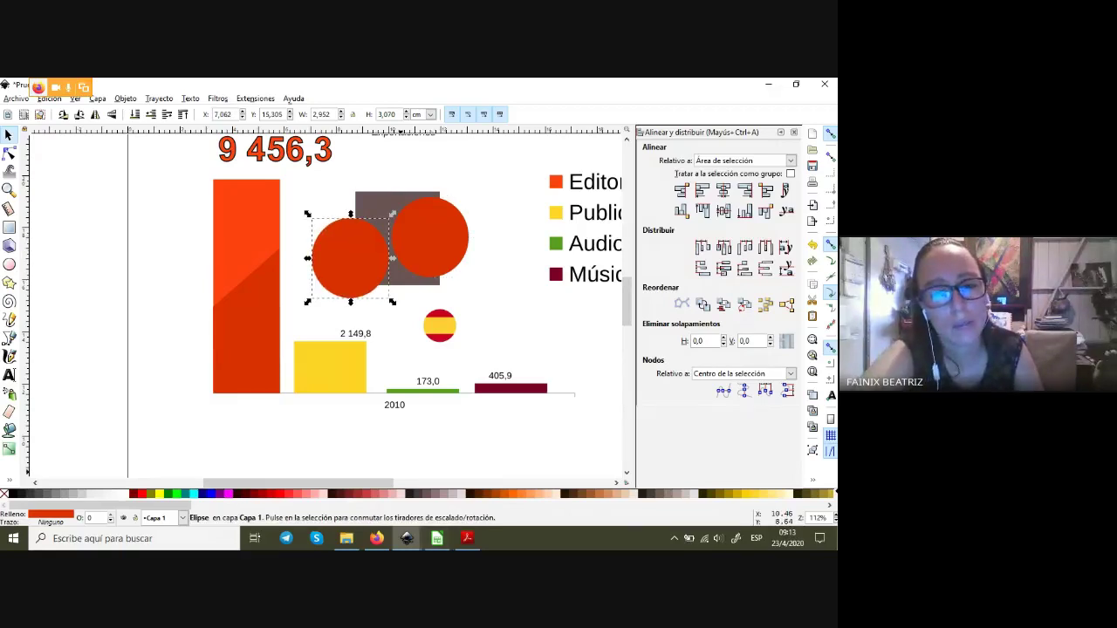
- Nudge the other circle up-right, colour it brown, lower it behind the square, then delete it
left_click(378, 236)
key("Tab")
key("shift+Up")
key("shift+Up")
key("shift+Right")
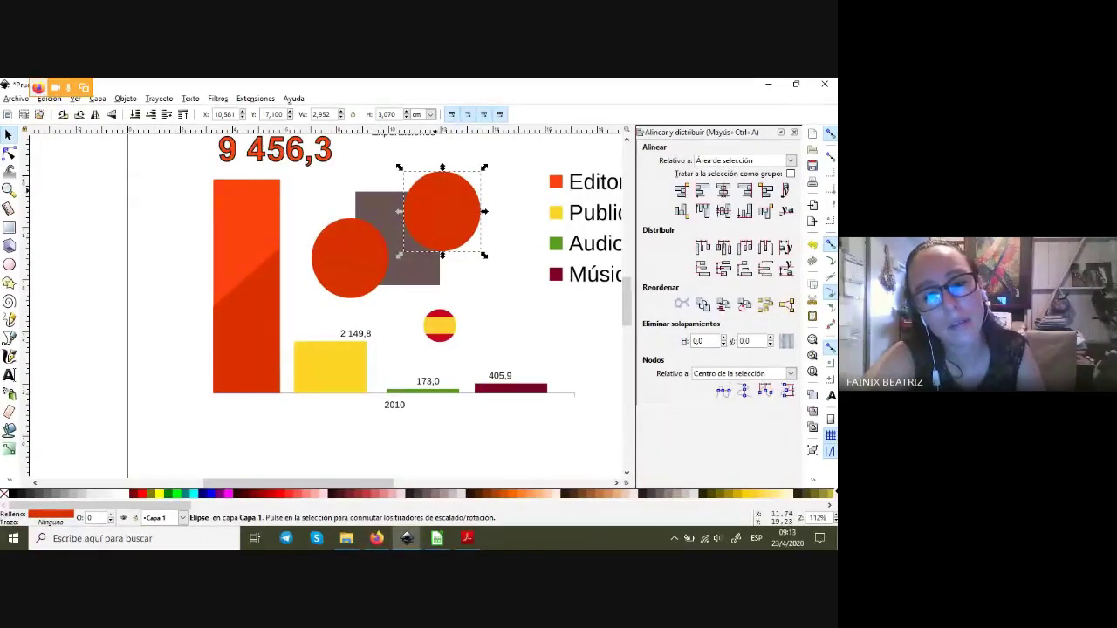
left_click(576, 494)
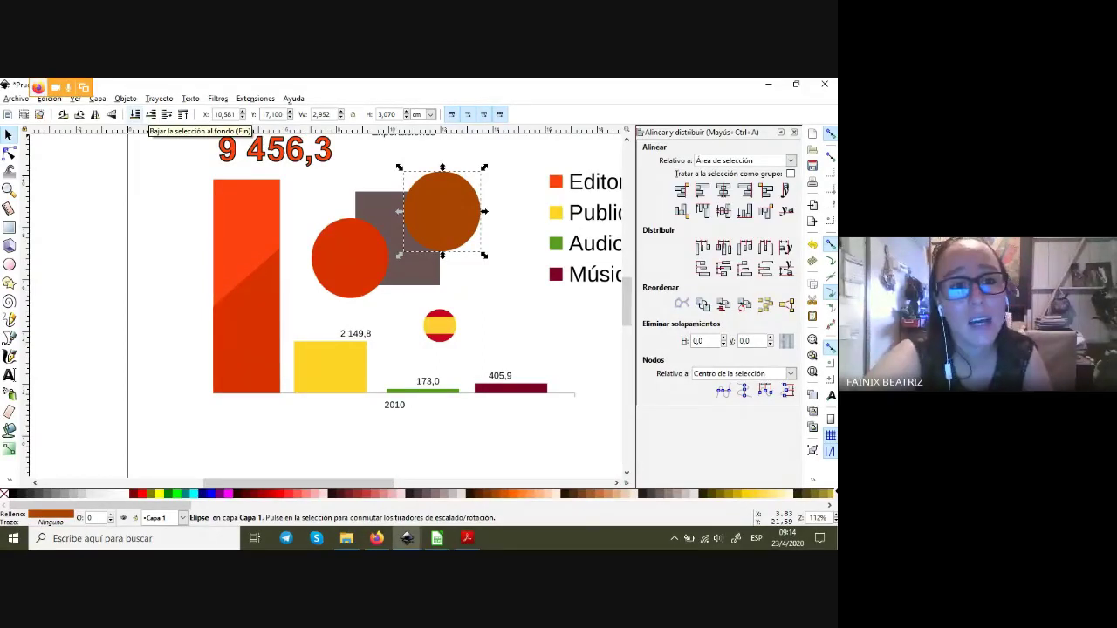
left_click(135, 115)
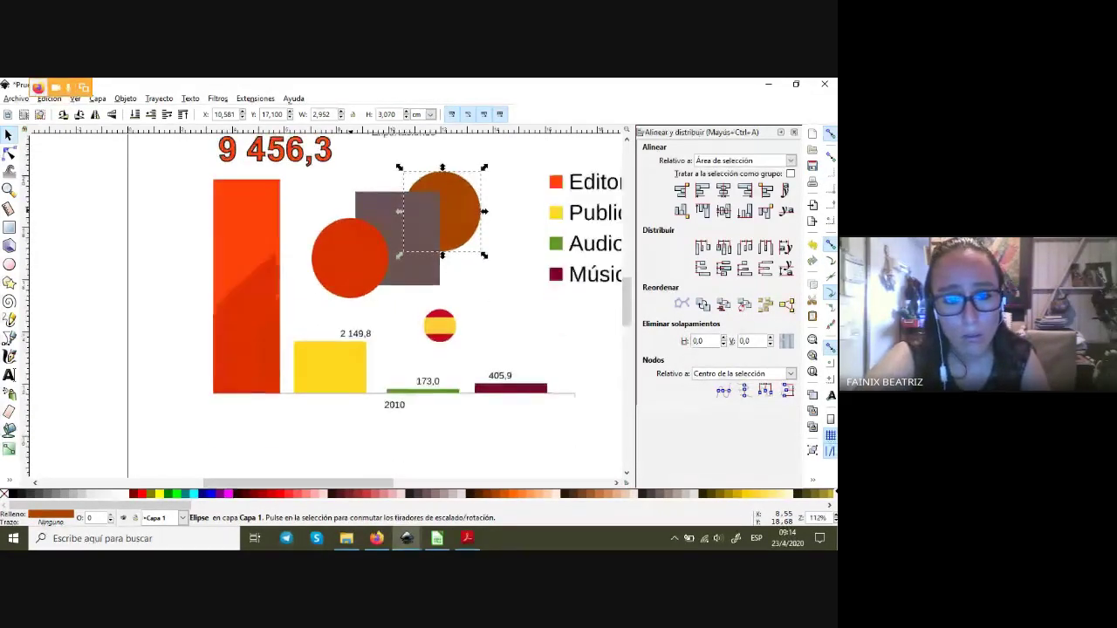
key("Delete")
- Move the red circle right of the square, then shift the square left and shrink it
mouse_move(349, 258)
left_mouse_down()
mouse_move(418, 266)
mouse_move(487, 233)
left_mouse_up()
left_click_drag(397, 238, 369, 238)
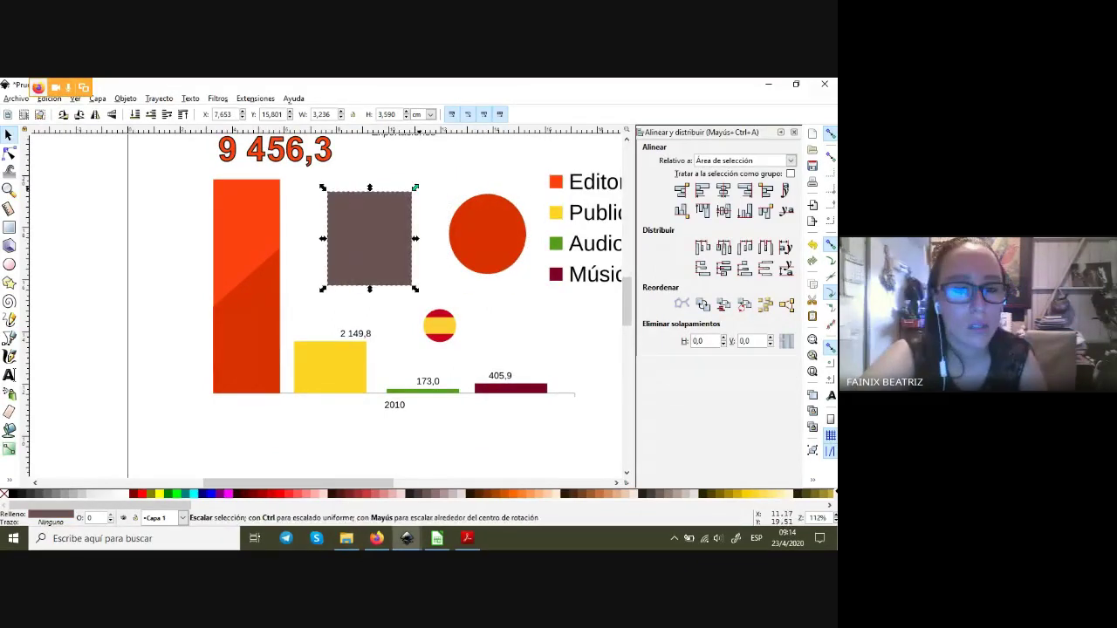
left_click_drag(416, 188, 397, 208)
left_click_drag(352, 256, 374, 242)
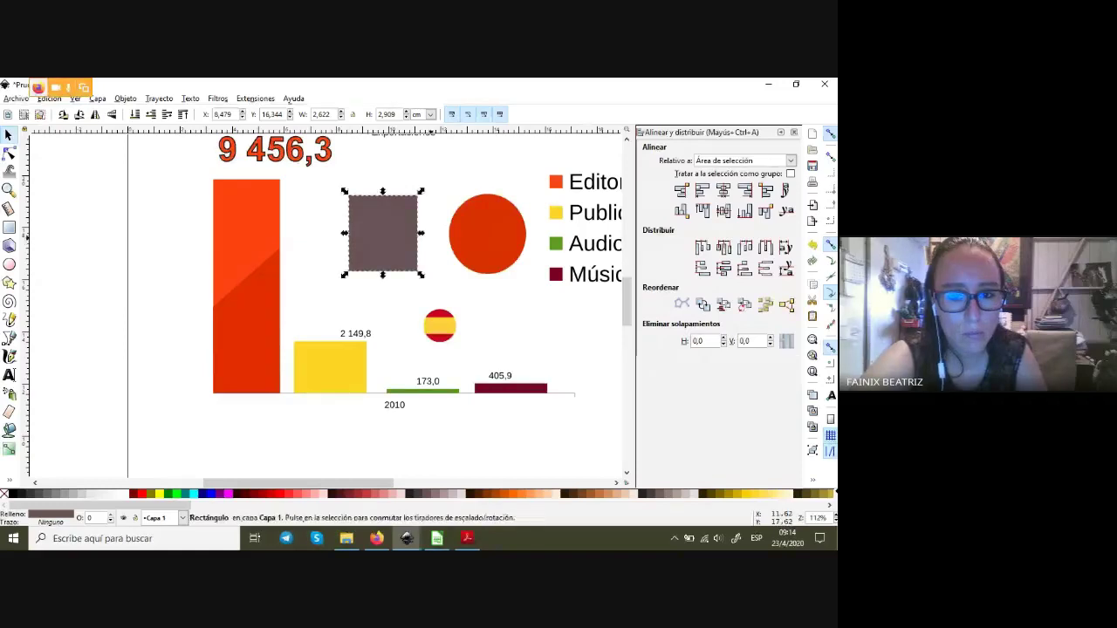
- Shrink the red circle to about 72% and place the Spain flag beside the orange bar
left_click(487, 233)
mouse_move(448, 273)
left_mouse_down()
mouse_move(430, 275)
mouse_move(466, 233)
left_mouse_up()
left_click(466, 232)
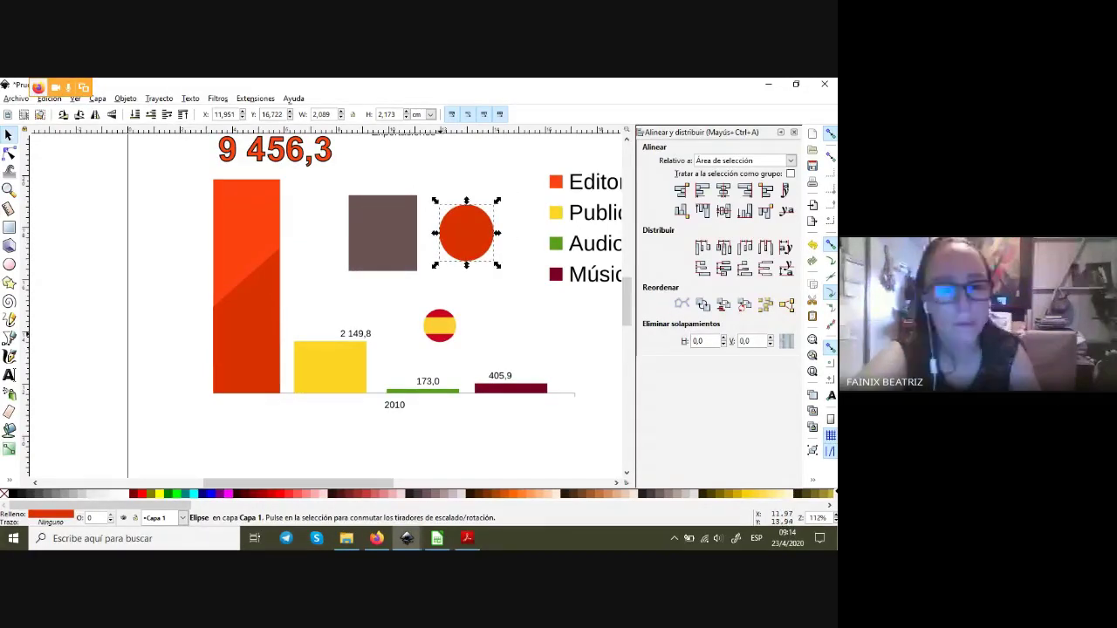
mouse_move(440, 326)
left_mouse_down()
mouse_move(347, 217)
mouse_move(311, 208)
left_mouse_up()
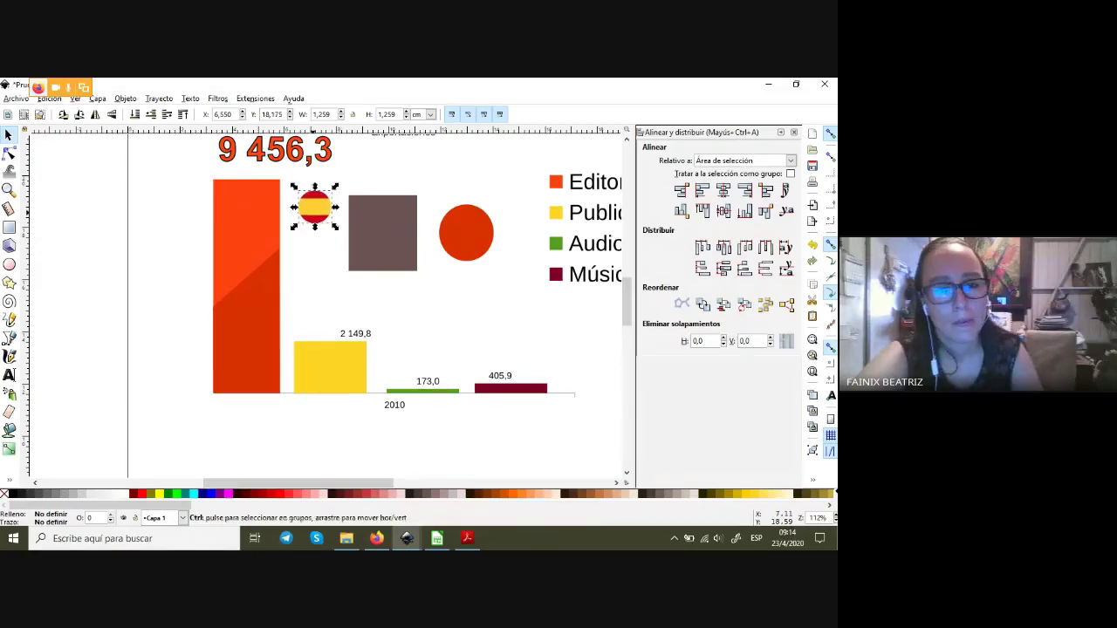
scroll(311, 208, "down", 1, "ctrl")
scroll(384, 306, "up", 2)
scroll(384, 305, "down", 1)
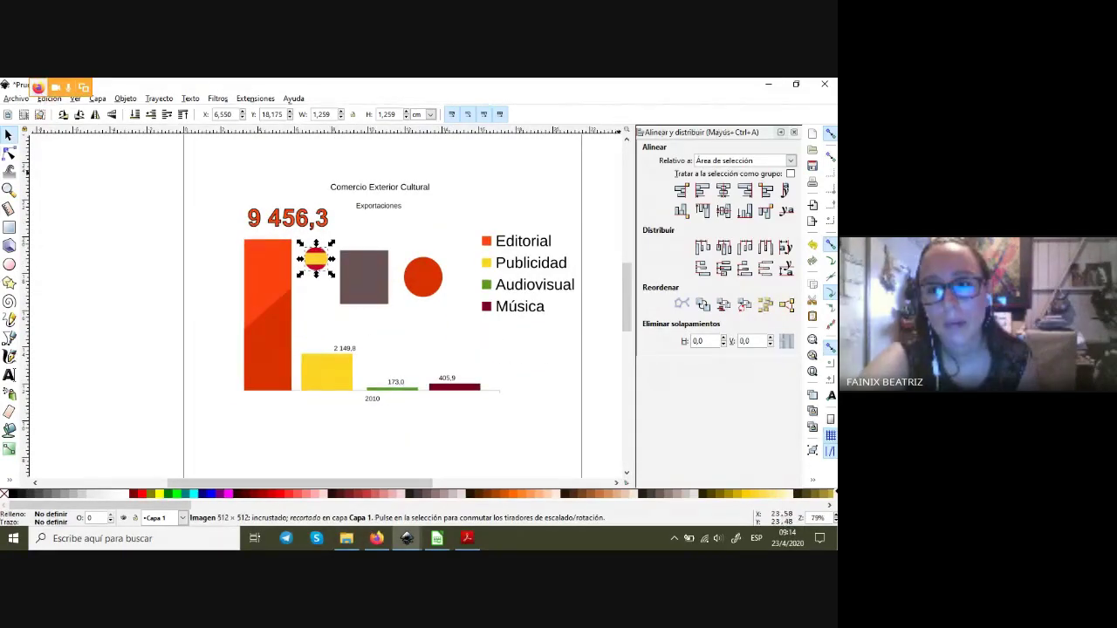
- Collapse the Align and Distribute dock, shift the whole chart slightly left, and open the Archivo menu
left_click(780, 132)
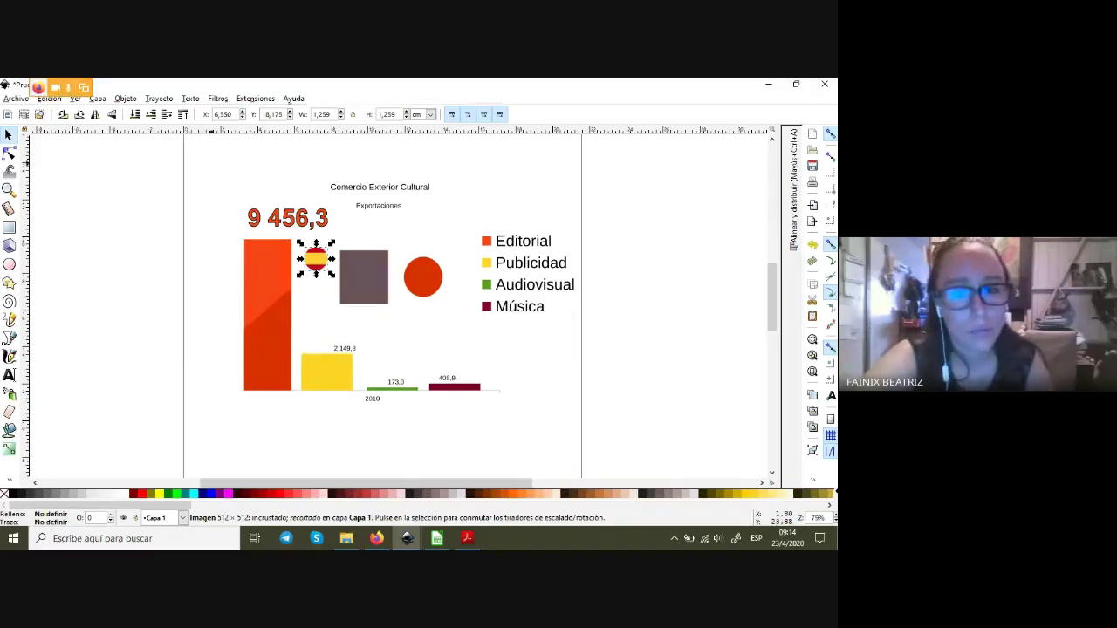
left_click_drag(205, 158, 480, 413)
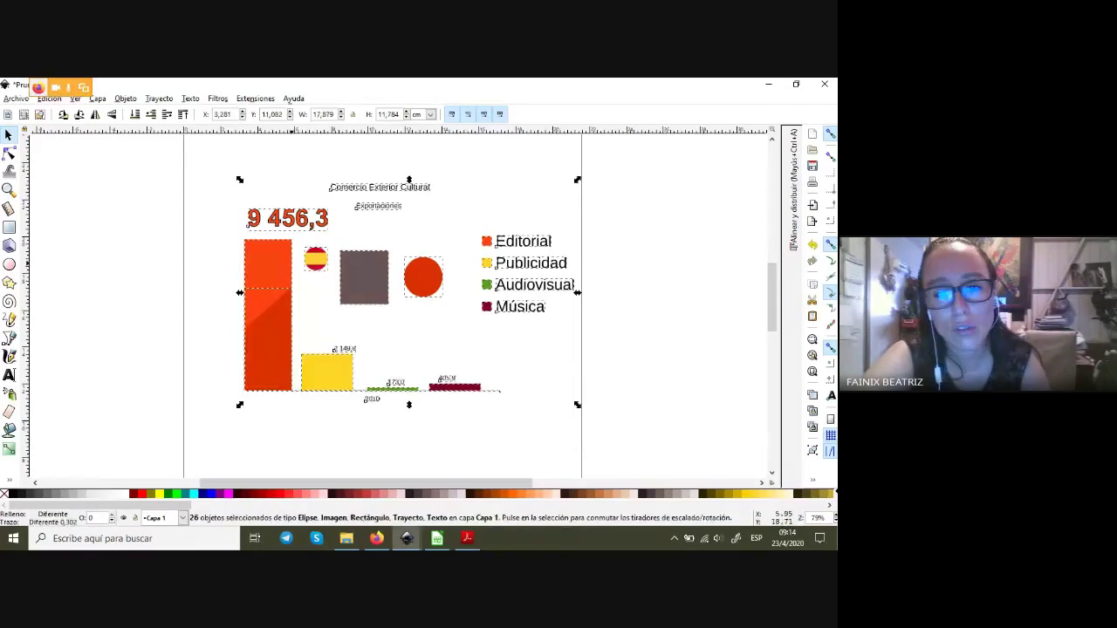
left_click_drag(367, 268, 352, 268)
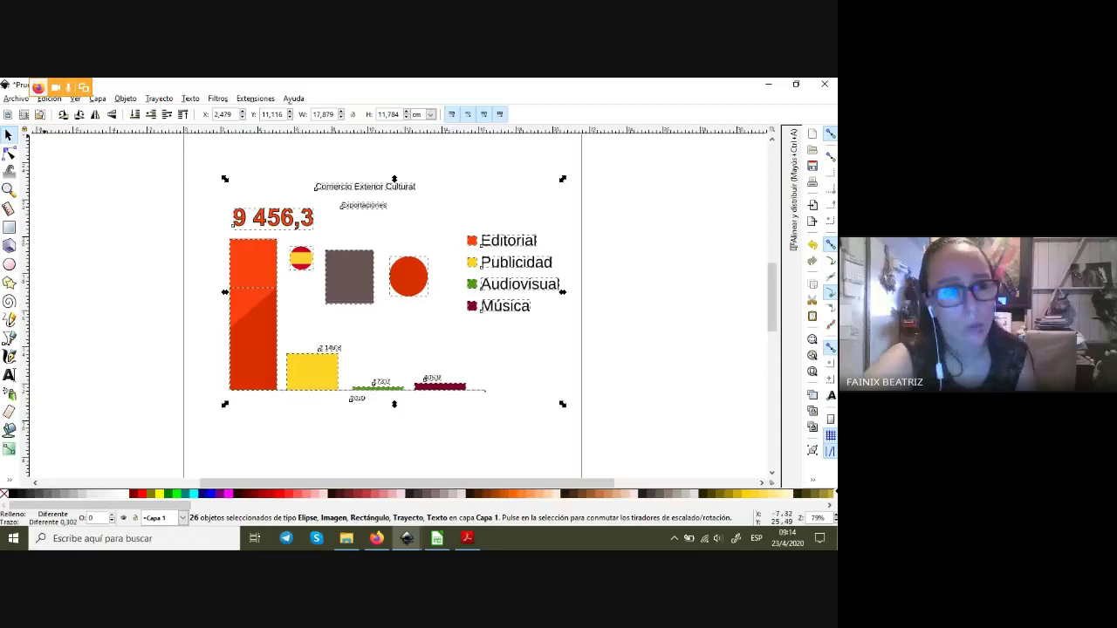
left_click(15, 98)
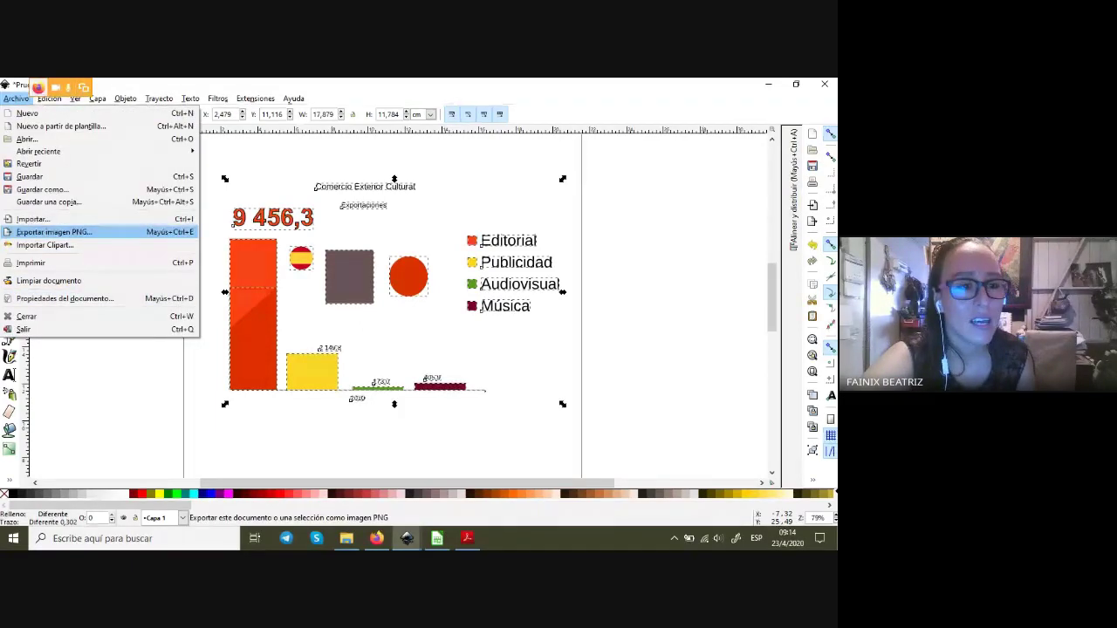
- Open PNG export and try Custom, Page and Drawing as the export area
left_click(52, 232)
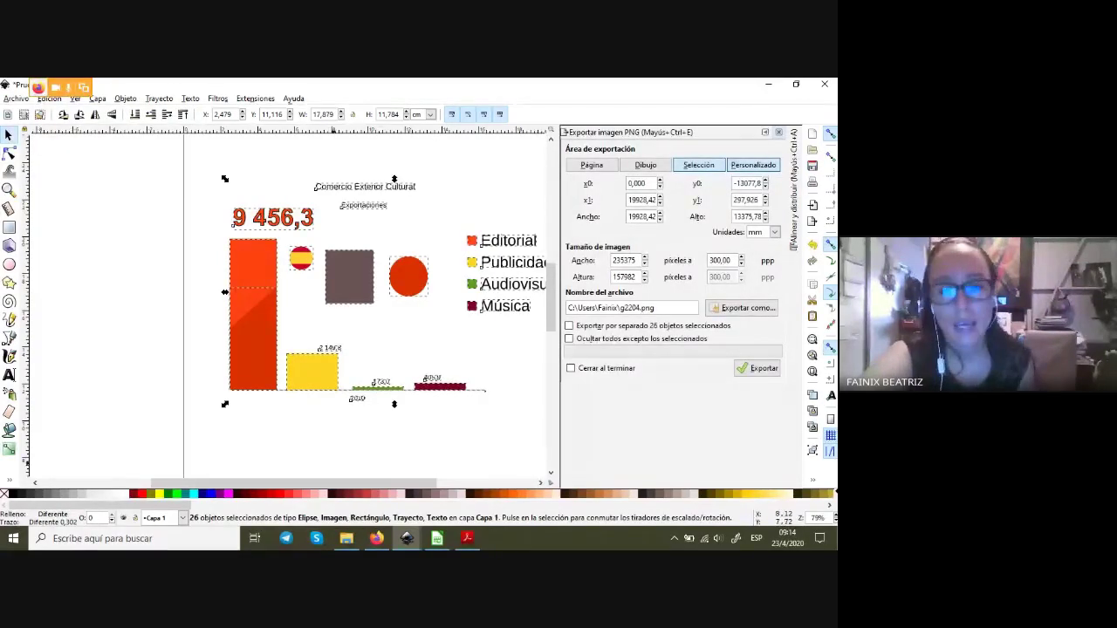
scroll(288, 306, "right", 2)
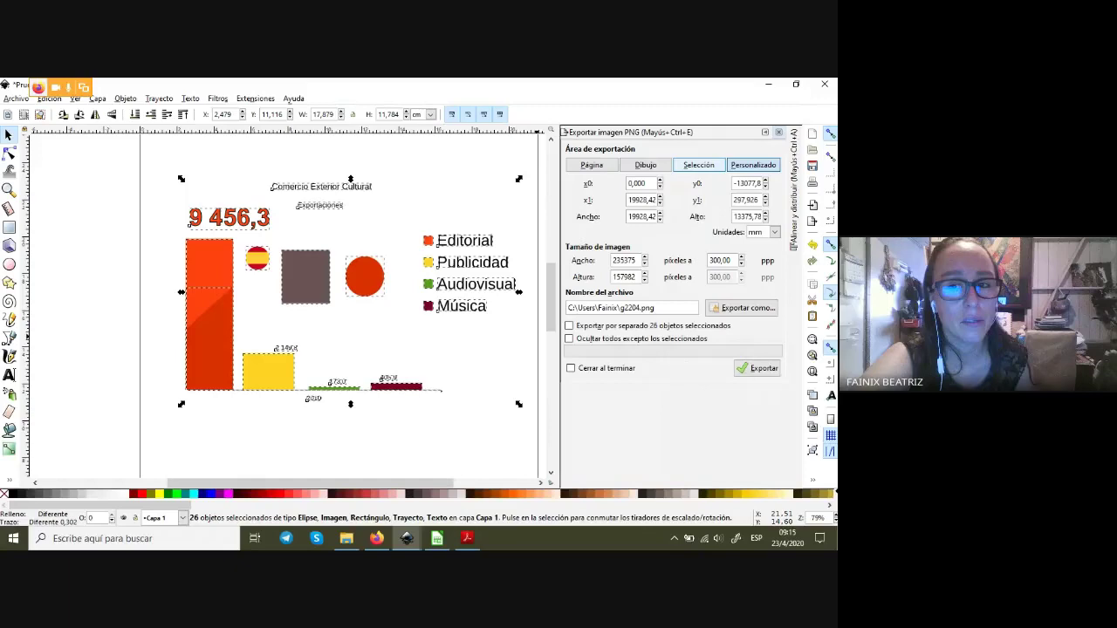
left_click(752, 165)
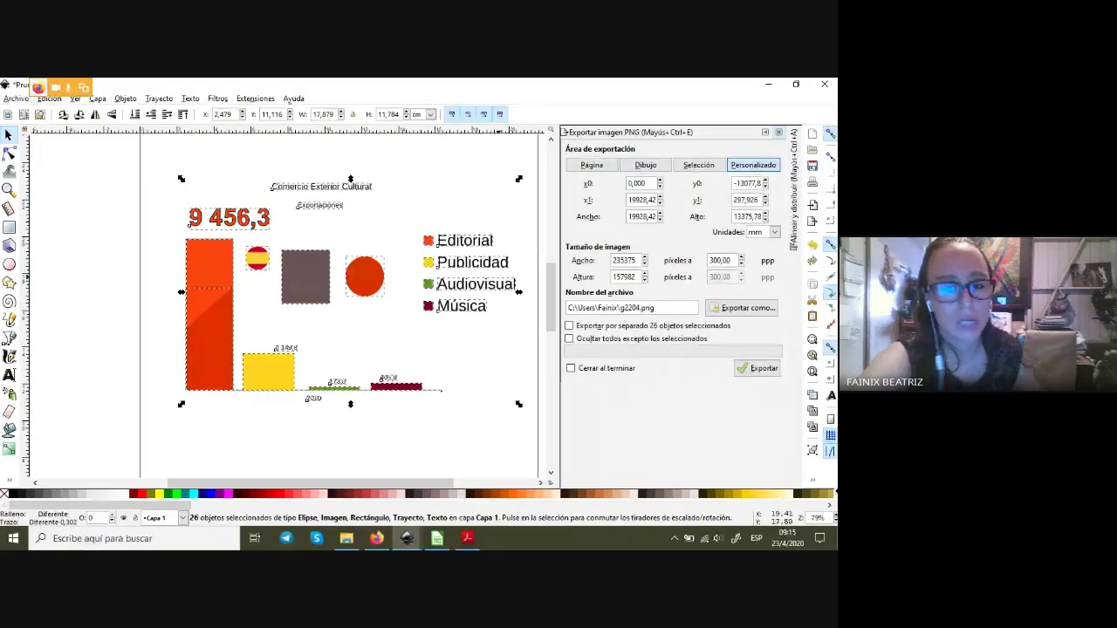
scroll(469, 276, "down", 1)
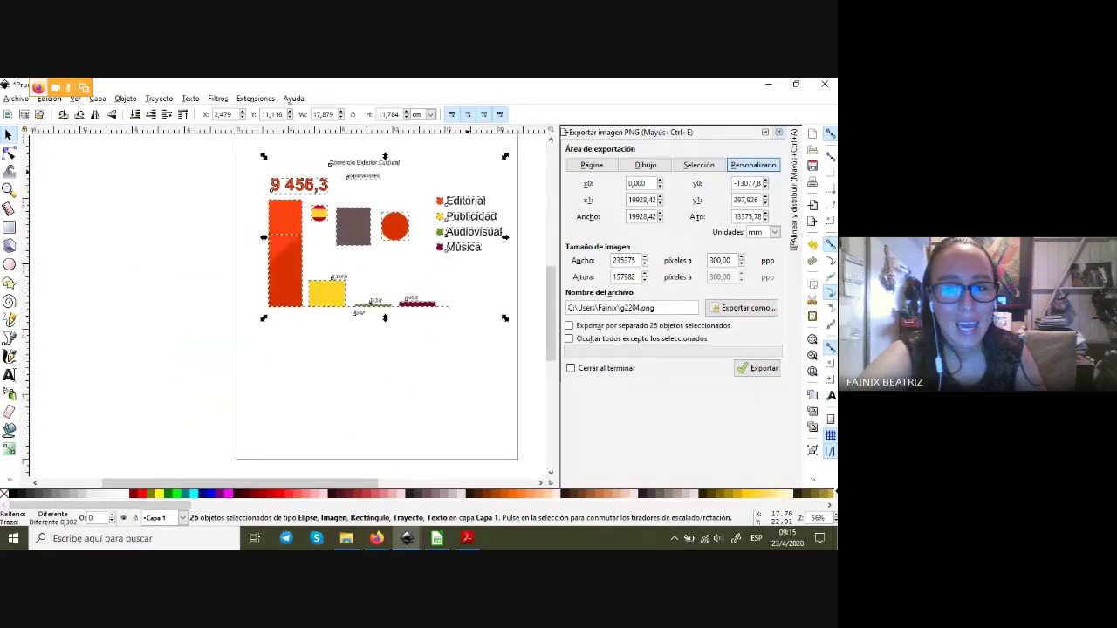
left_click_drag(551, 283, 551, 286)
scroll(492, 255, "down", 1)
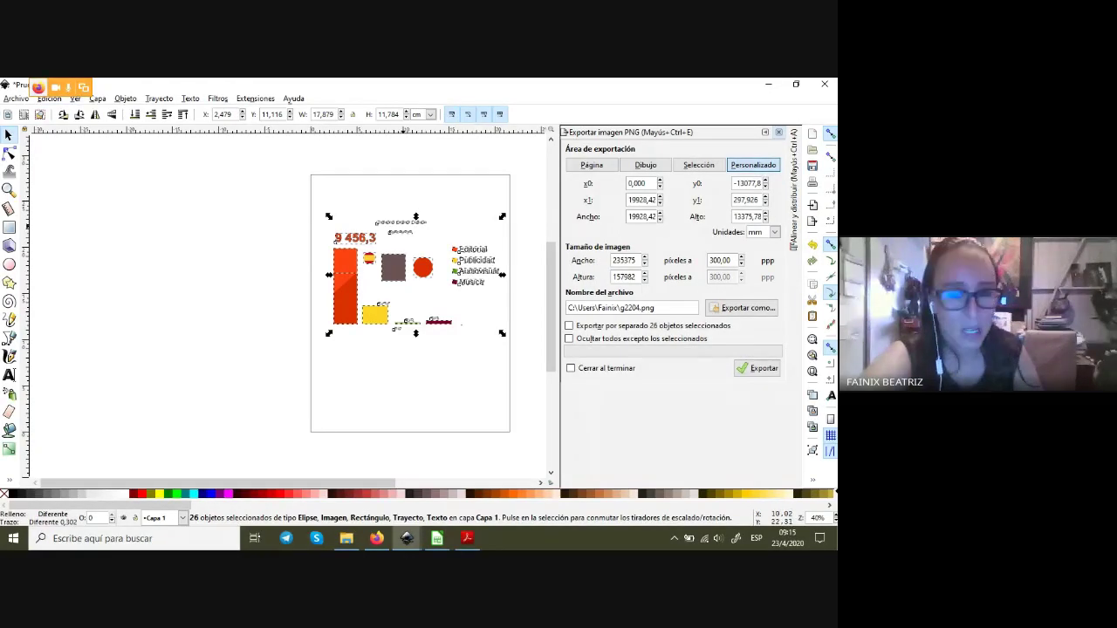
scroll(288, 305, "right", 2)
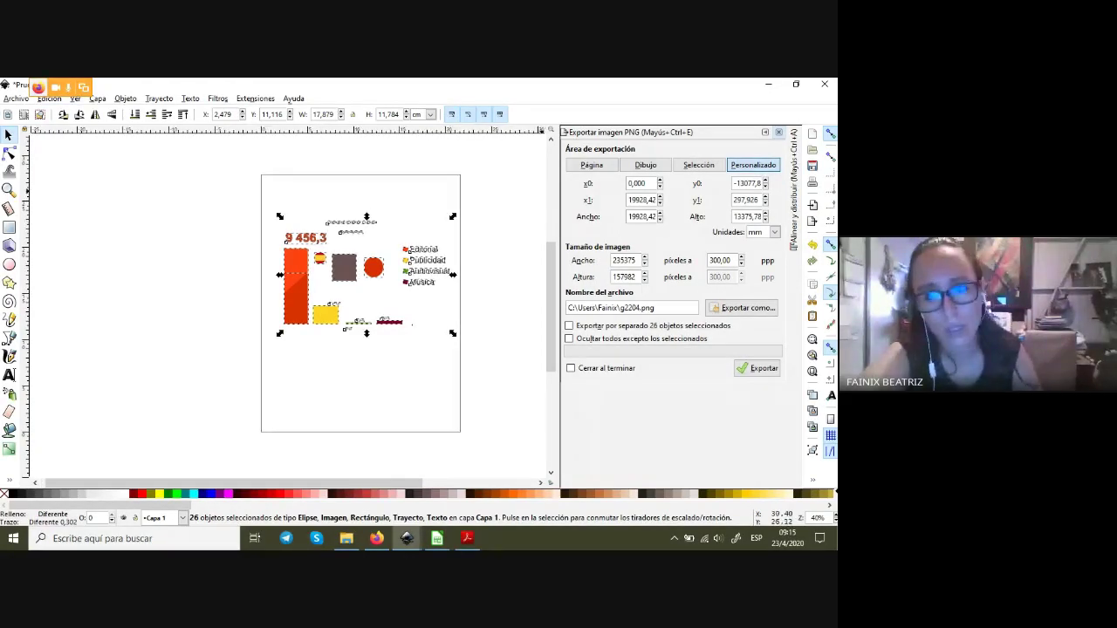
left_click(592, 165)
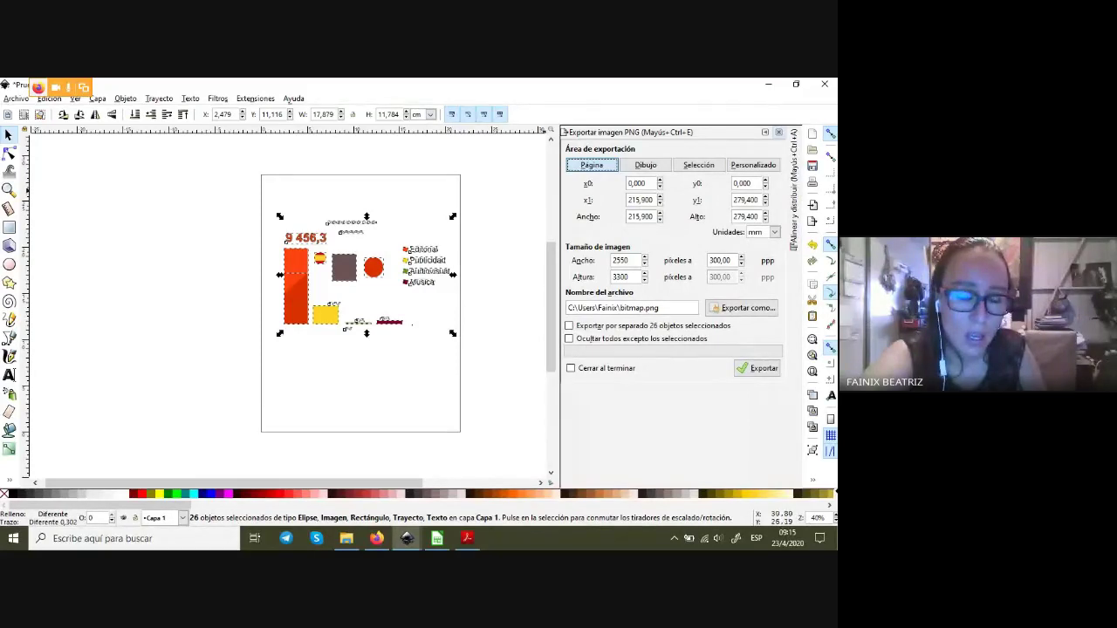
left_click(646, 165)
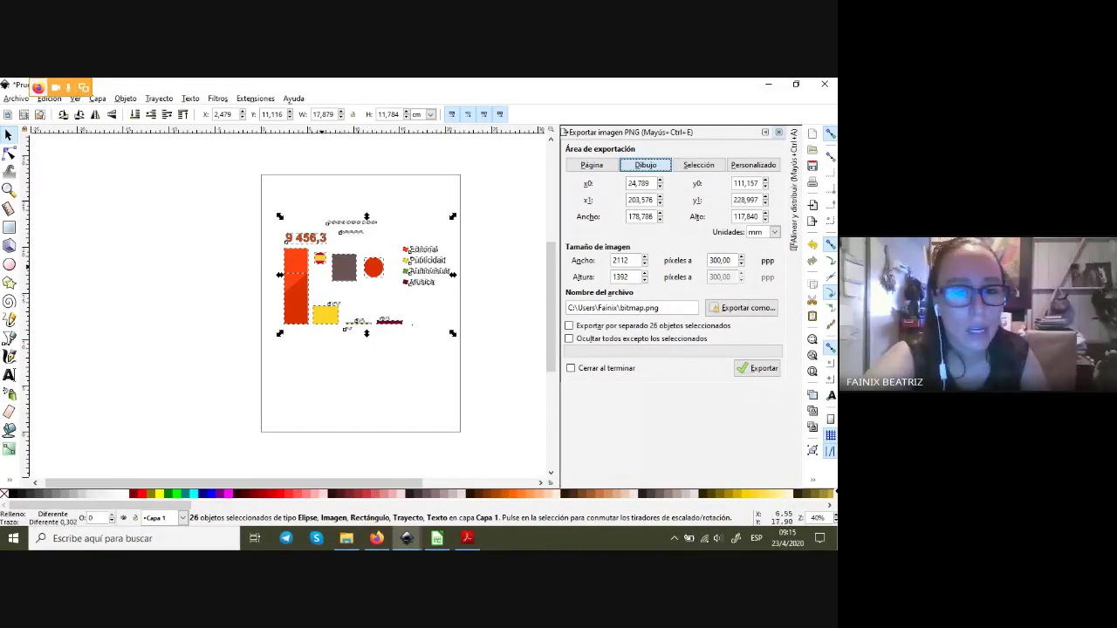
scroll(243, 245, "down", 2)
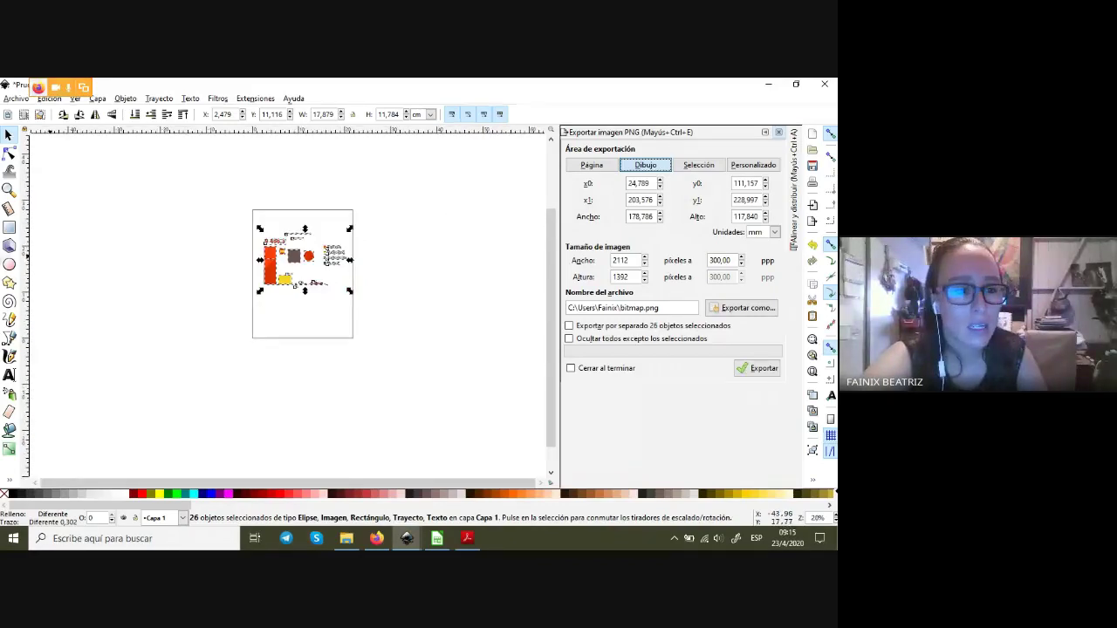
- Draw a small ellipse off the page beyond its top-right corner
left_click(8, 264)
left_click_drag(472, 154, 523, 187)
left_click(9, 134)
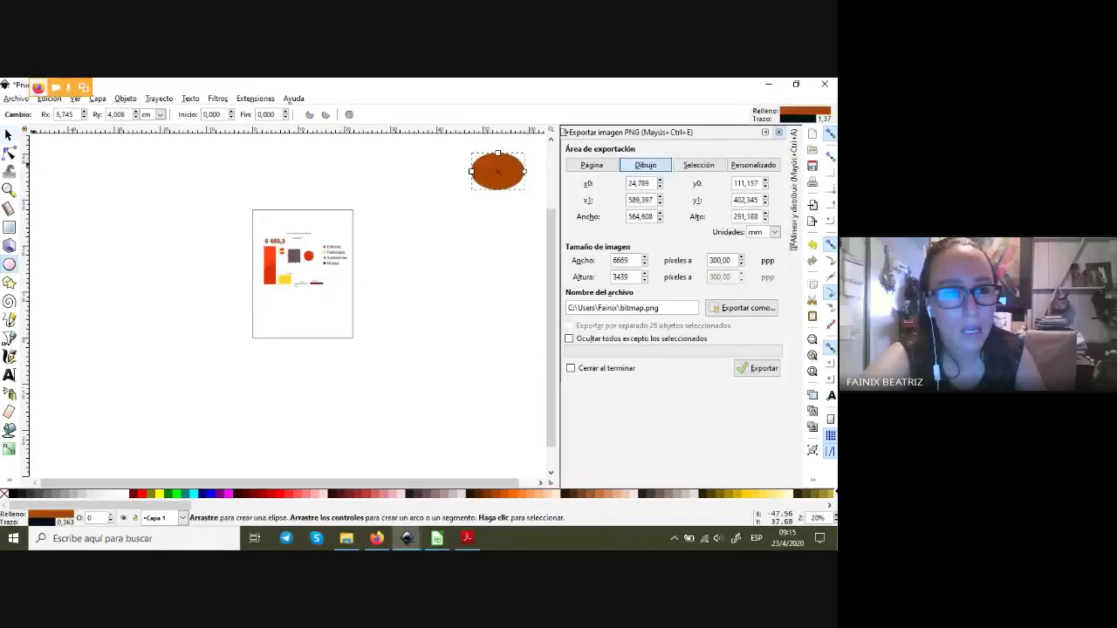
scroll(285, 247, "up", 3)
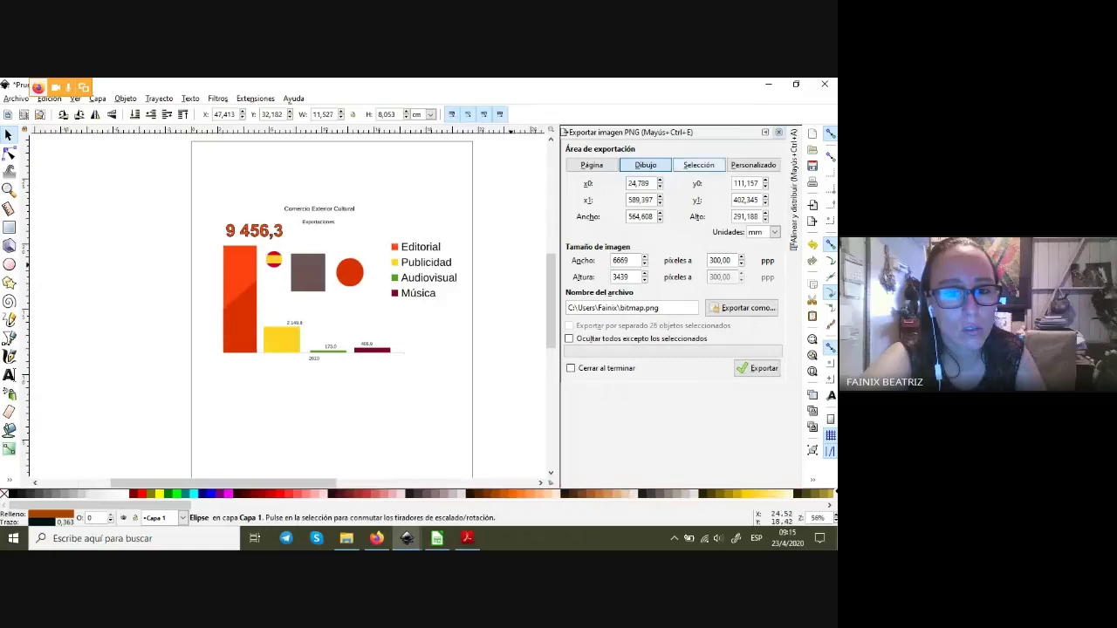
- Set the export area to Drawing (6557 × 3997 px at 300 dpi), deselect, then choose Selection
left_click(646, 165)
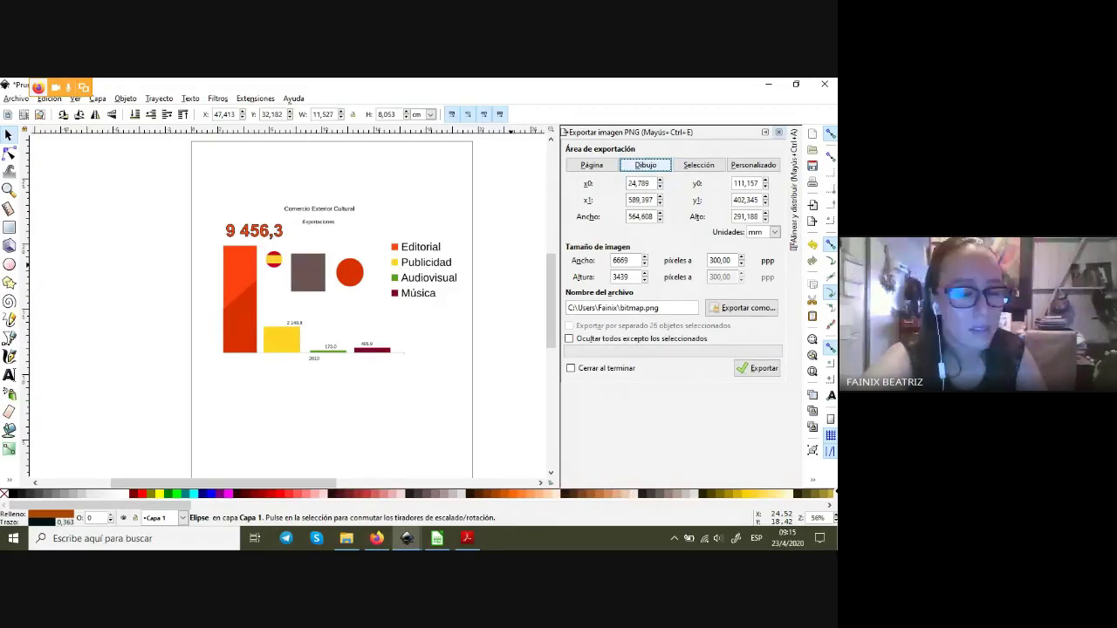
scroll(426, 202, "down", 1)
scroll(427, 201, "down", 1)
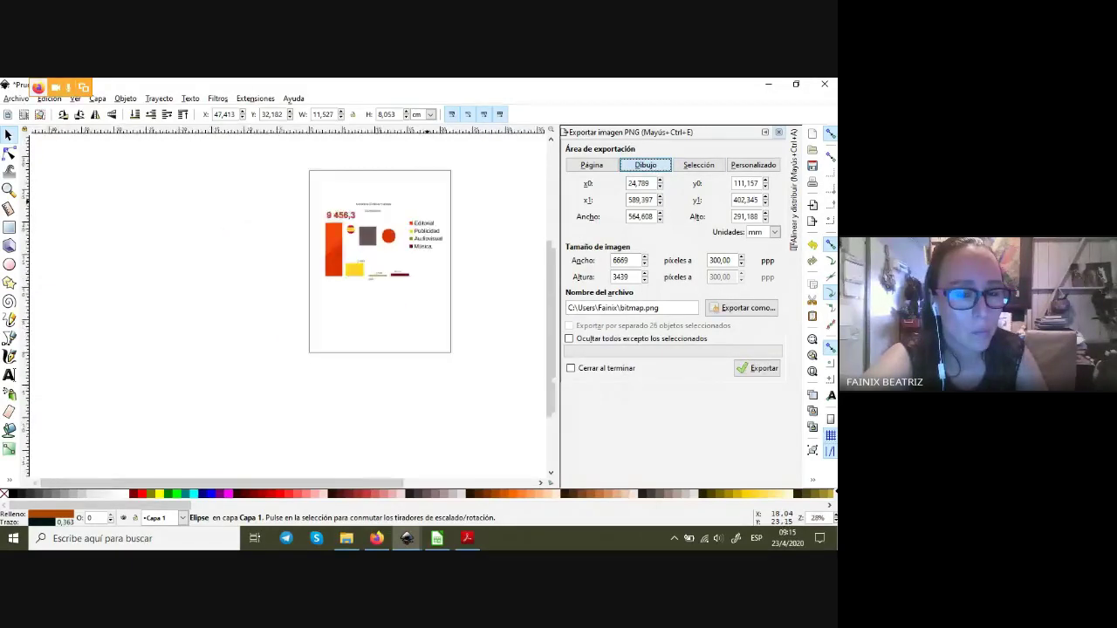
scroll(426, 202, "down", 2)
left_click_drag(525, 163, 523, 149)
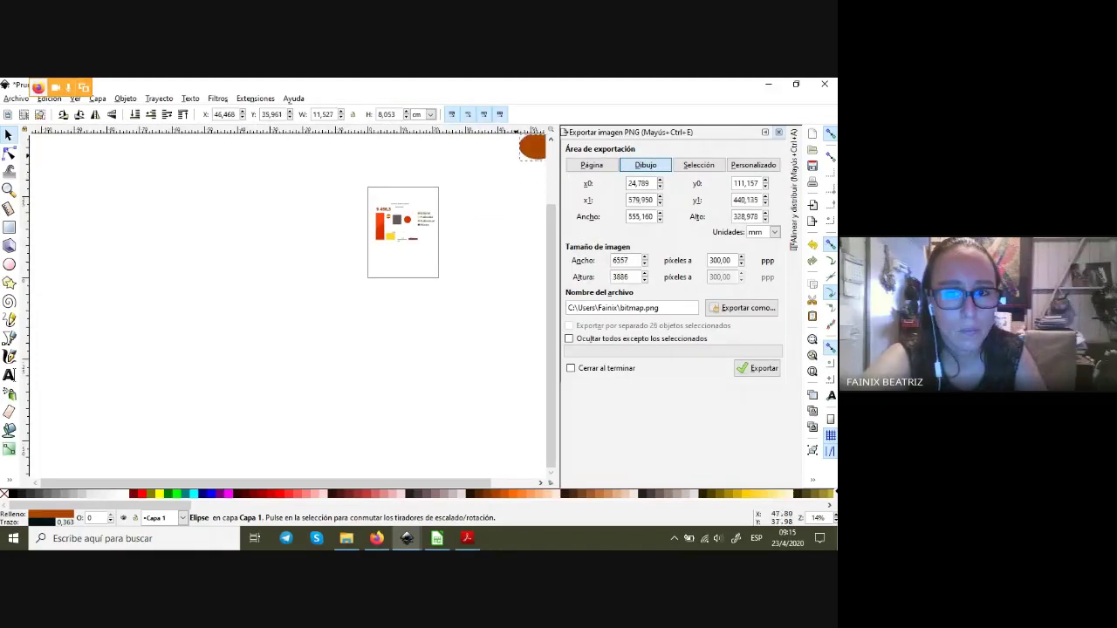
left_click(423, 239)
scroll(416, 193, "up", 2)
scroll(416, 192, "up", 1)
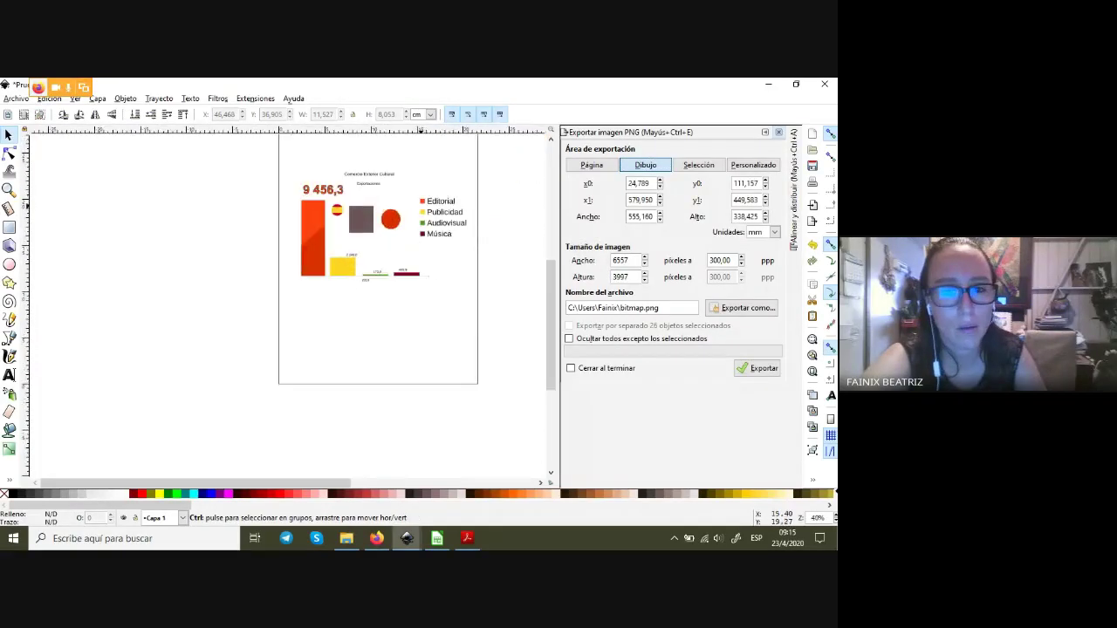
left_click(698, 165)
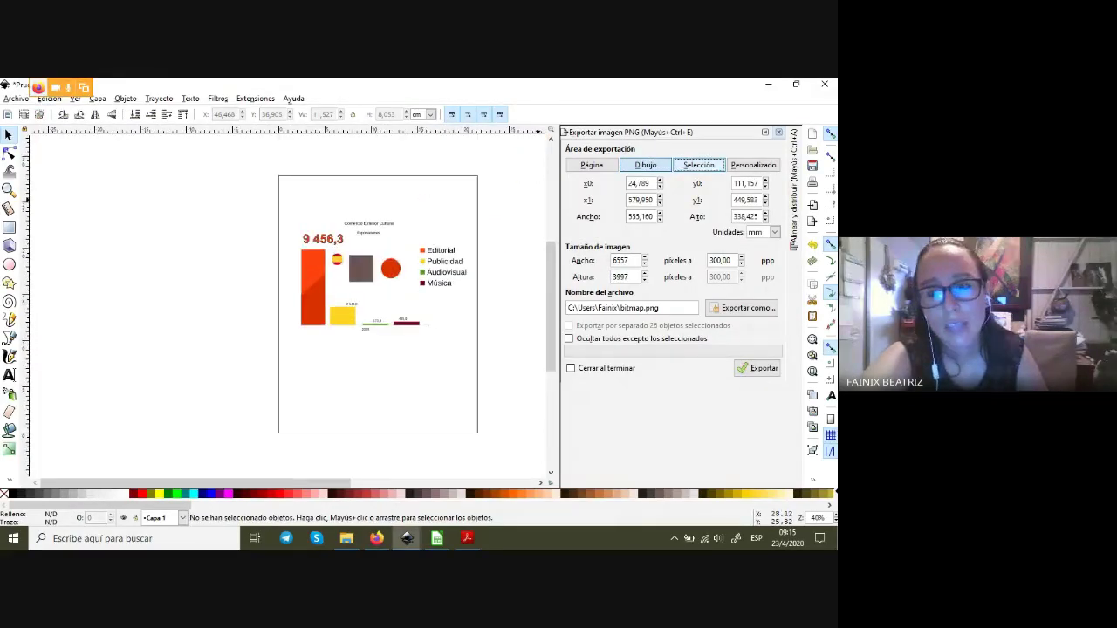
- Try exporting the selected chart, then deselect and export the full page at 2550 × 3300 px
left_click_drag(243, 186, 411, 358)
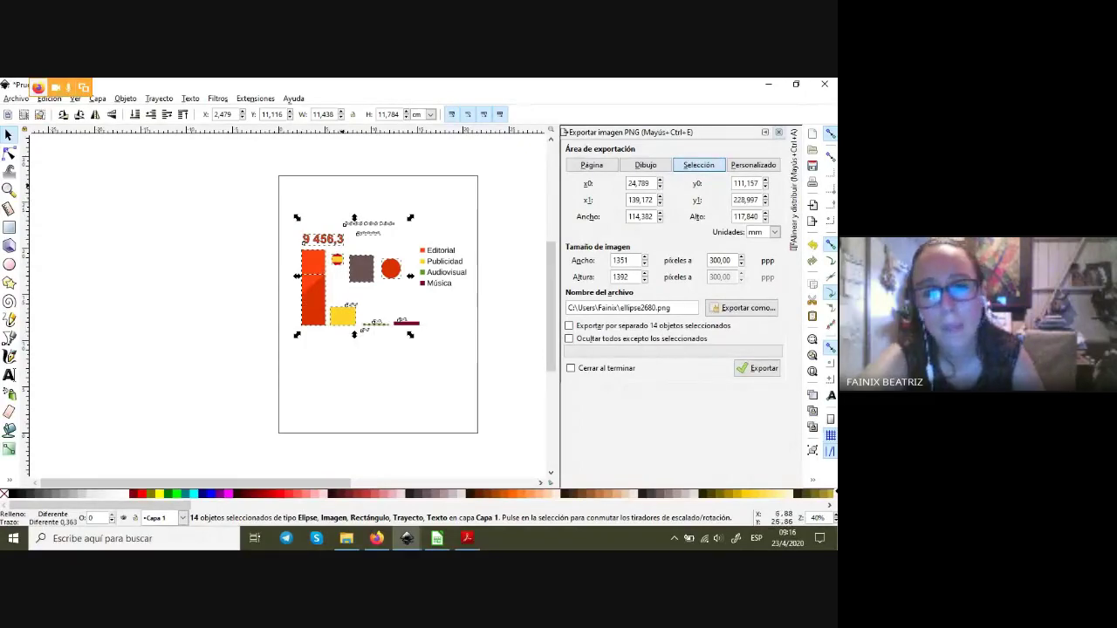
key("Escape")
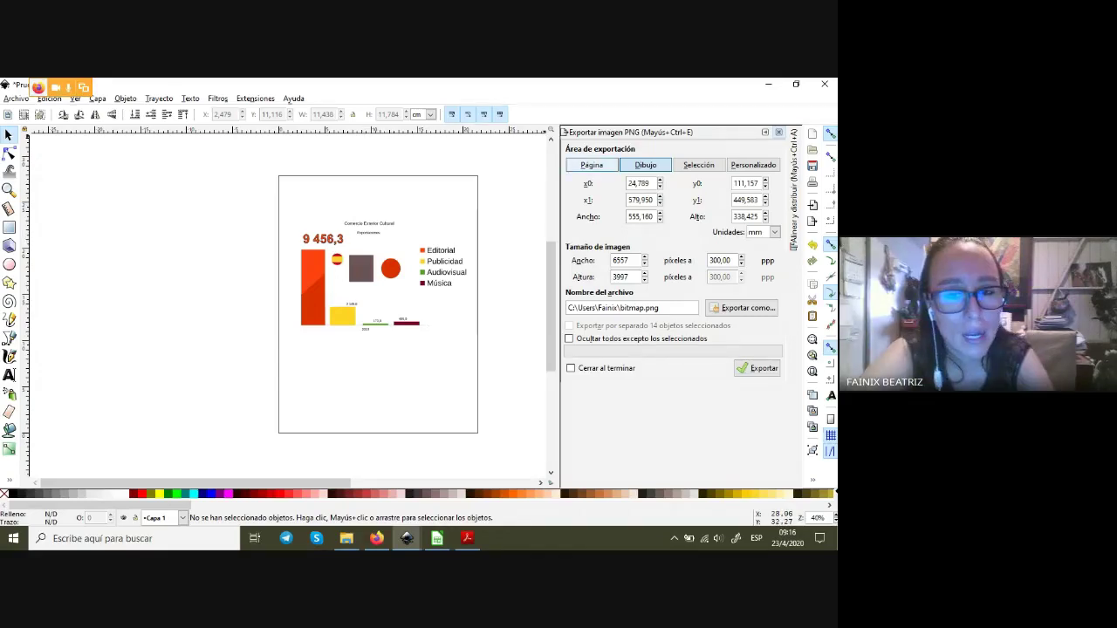
left_click(591, 165)
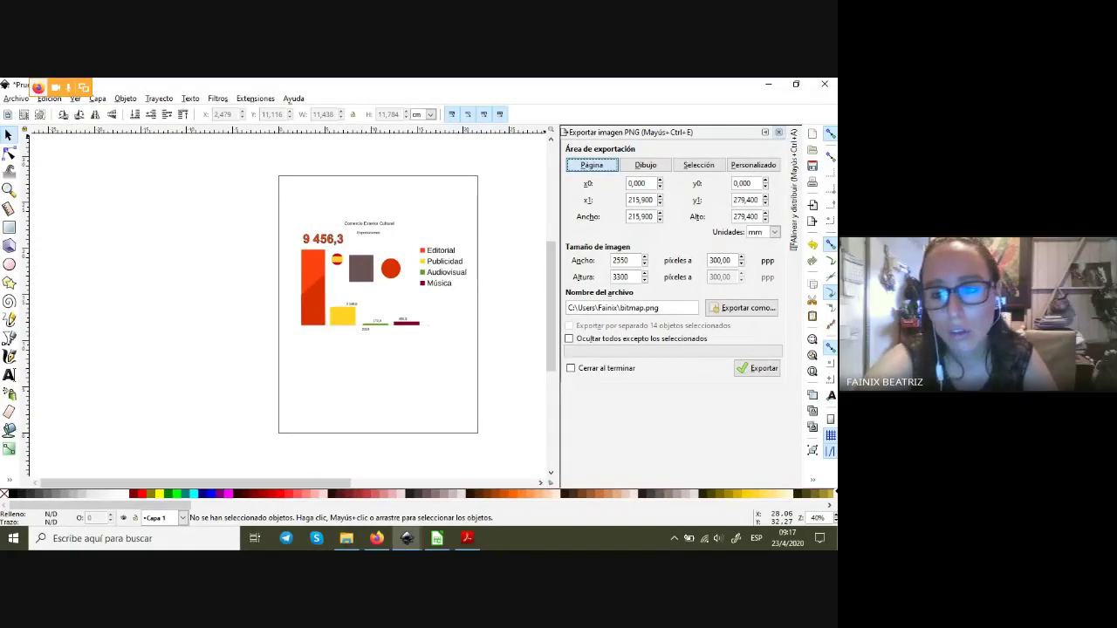
- Replace the export resolution with 200 dpi, giving 1700 × 2200 px, and open the file-name dialog
key("ctrl+a")
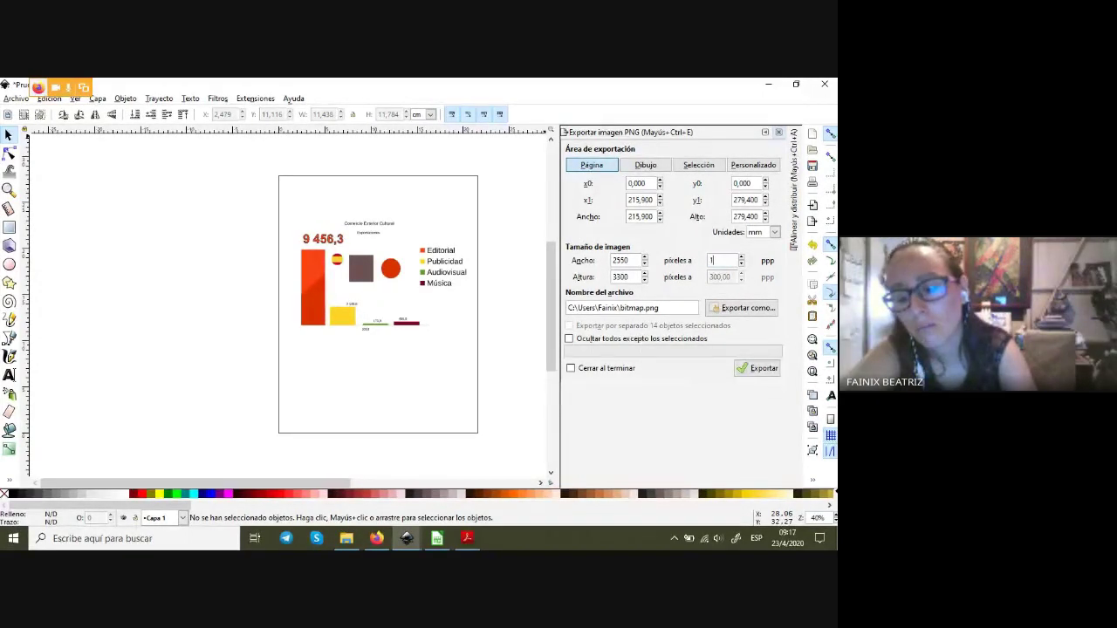
type("20")
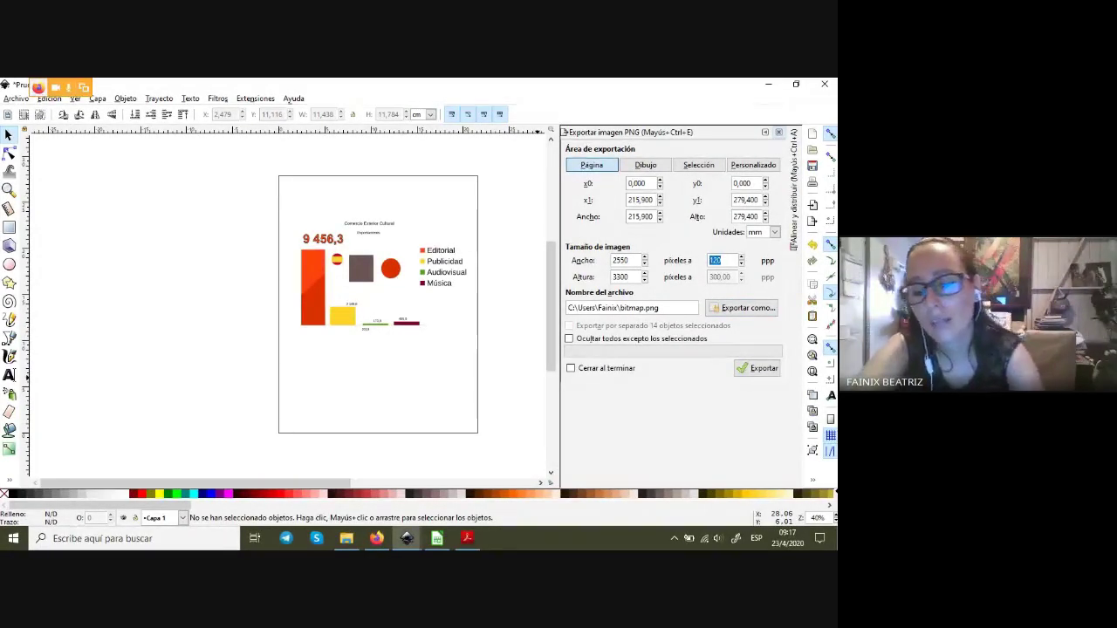
type("200")
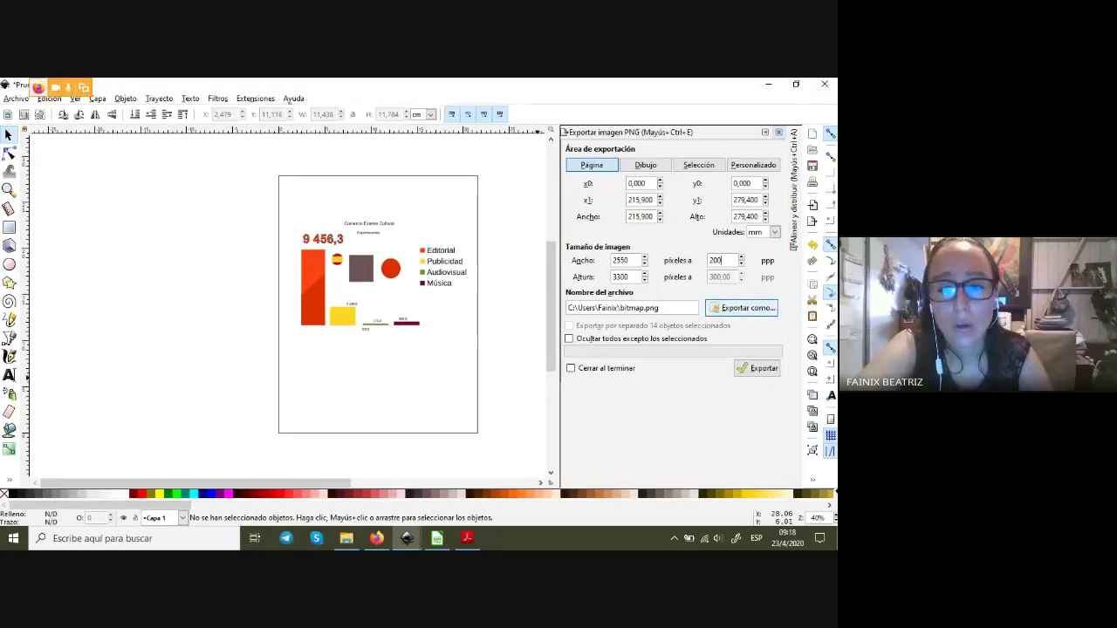
key("Tab")
key("Return")
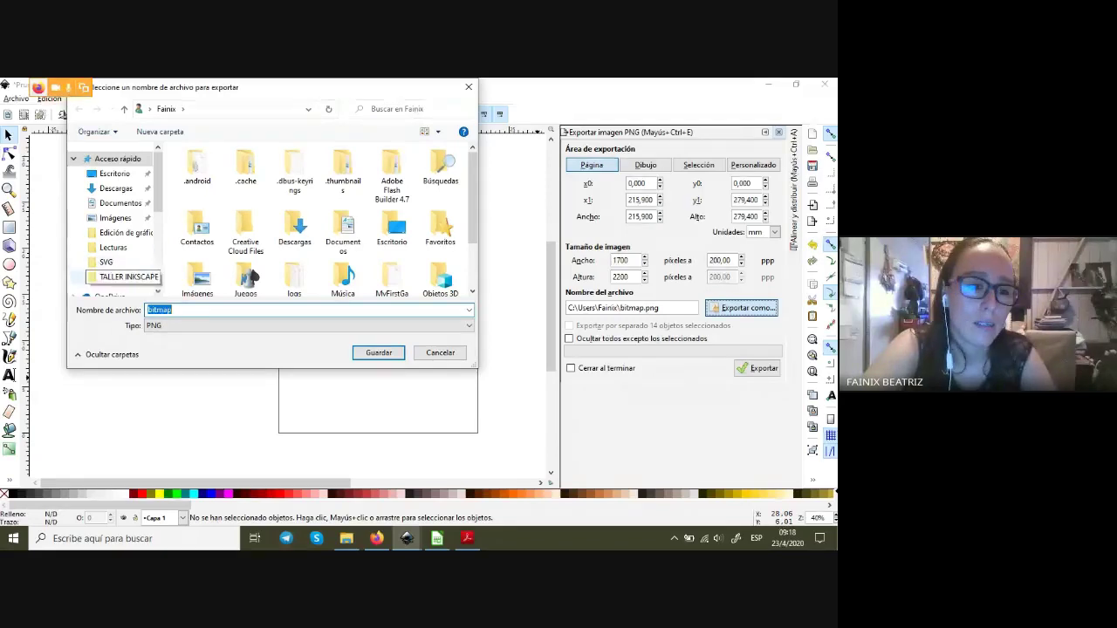
- Save the page PNG as EXPORTAPAGINA in TALLER INKSCAPE, export it, then bring up File Explorer
left_click(122, 276)
type("EXPO")
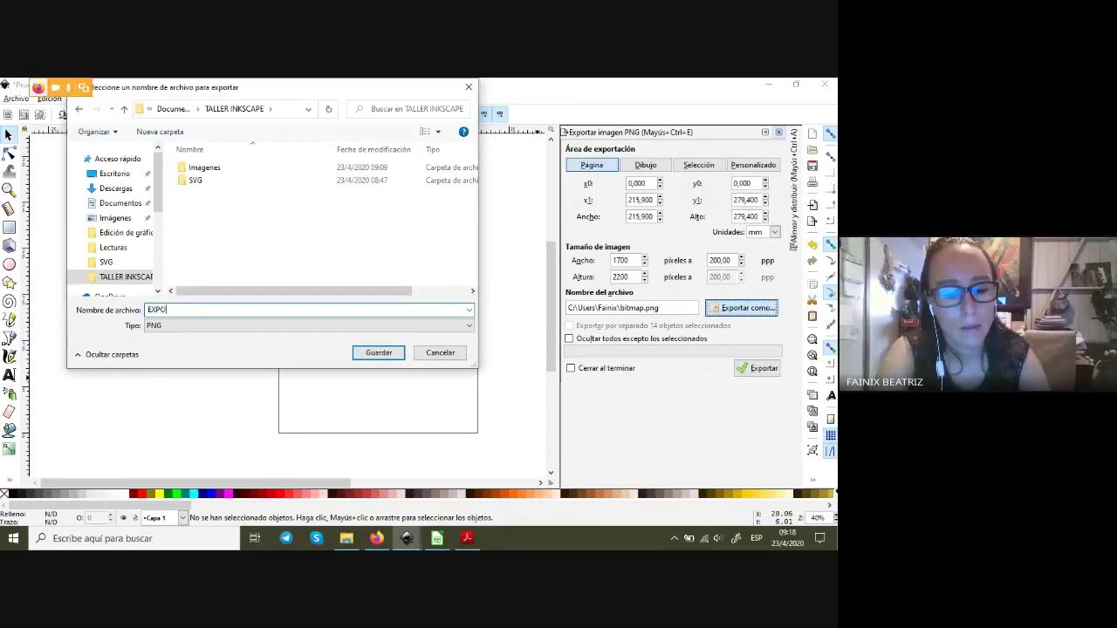
type("RTAPAGINA")
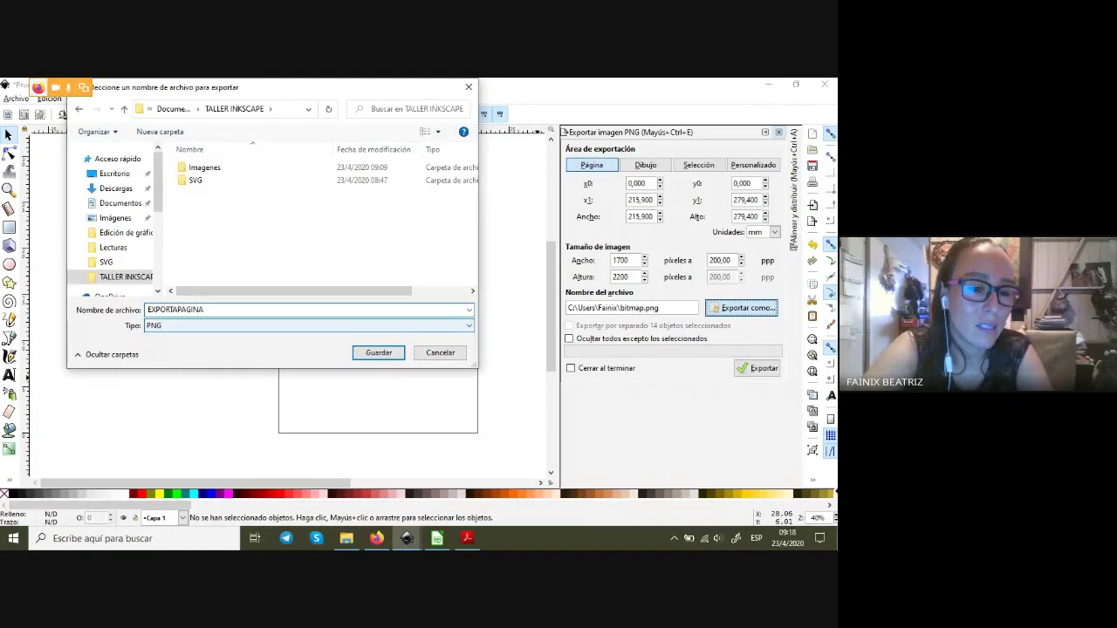
key("Return")
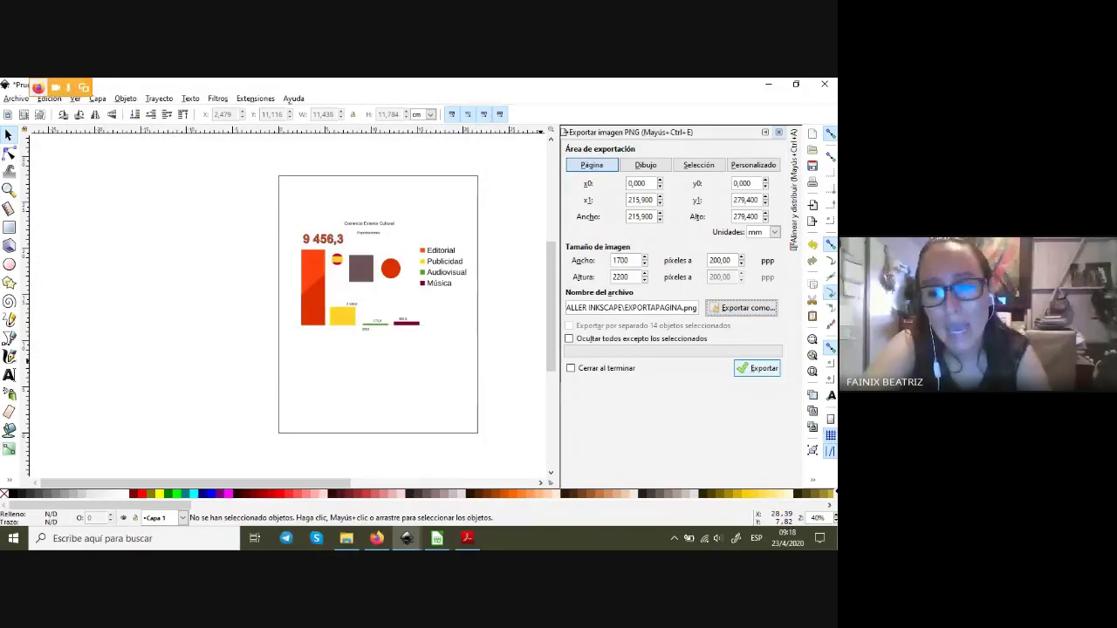
left_click(758, 368)
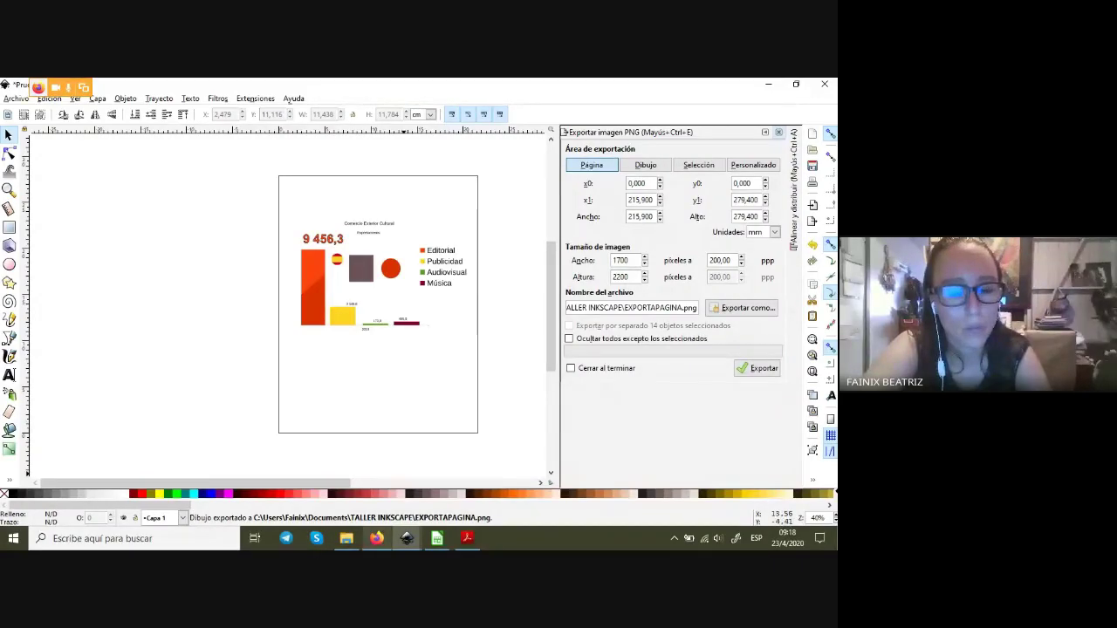
left_click(346, 539)
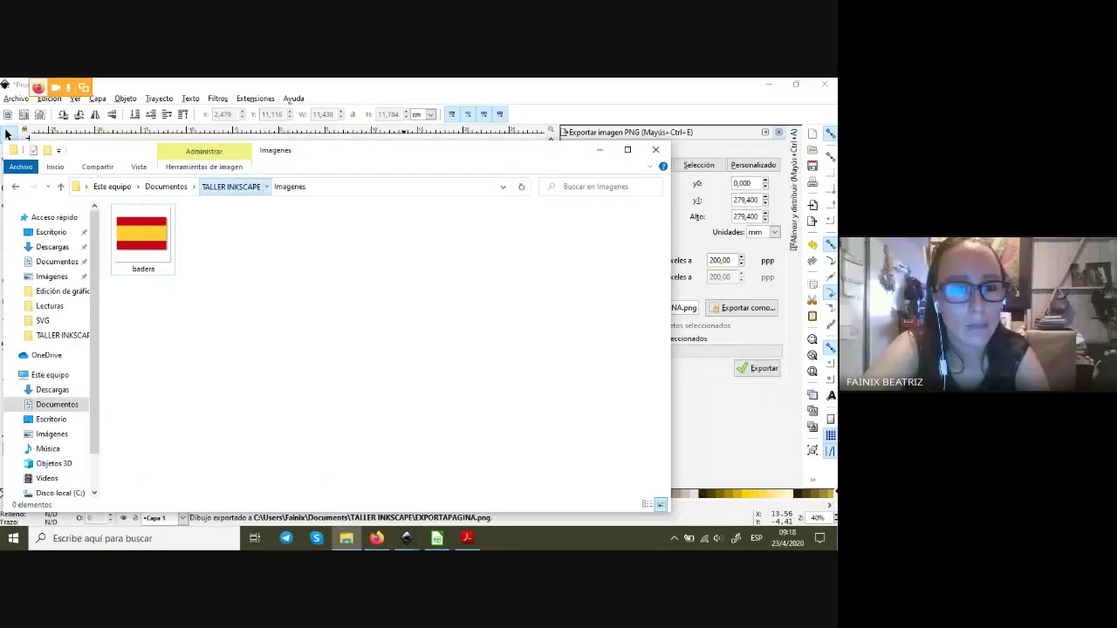
- Open EXPORTAPAGINA from TALLER INKSCAPE in Photos, then close Photos and minimize Explorer
left_click(230, 186)
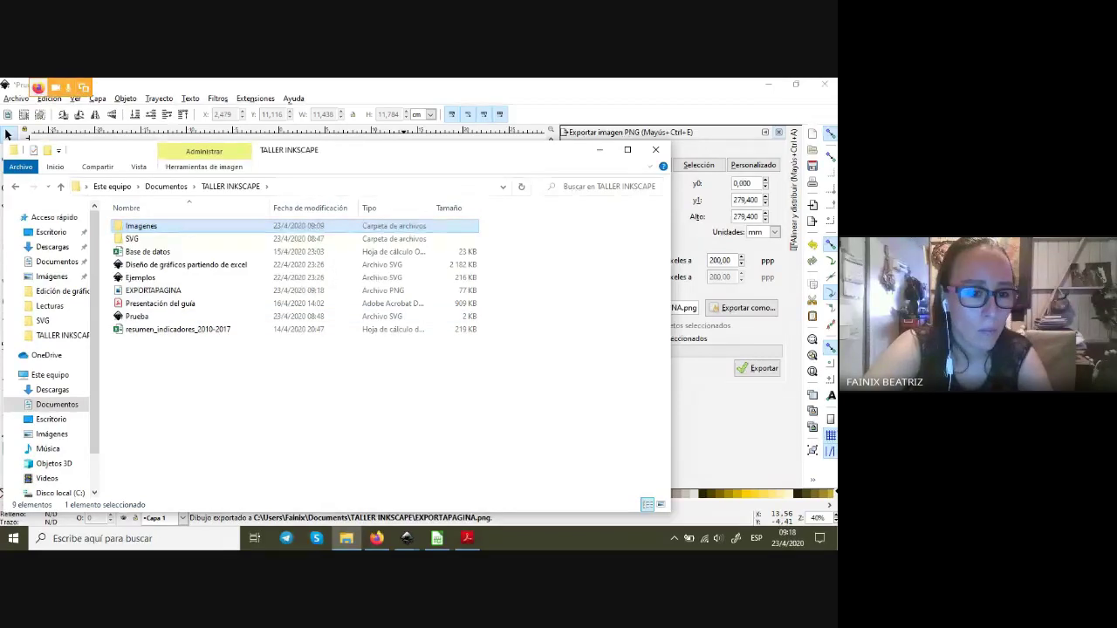
left_click(153, 291)
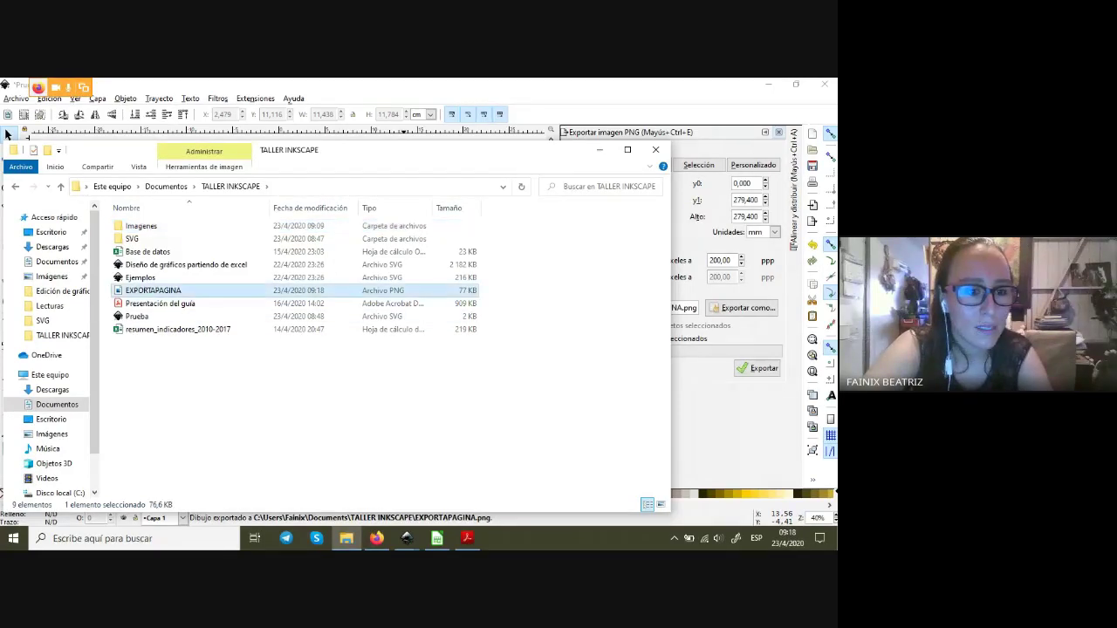
right_click(150, 290)
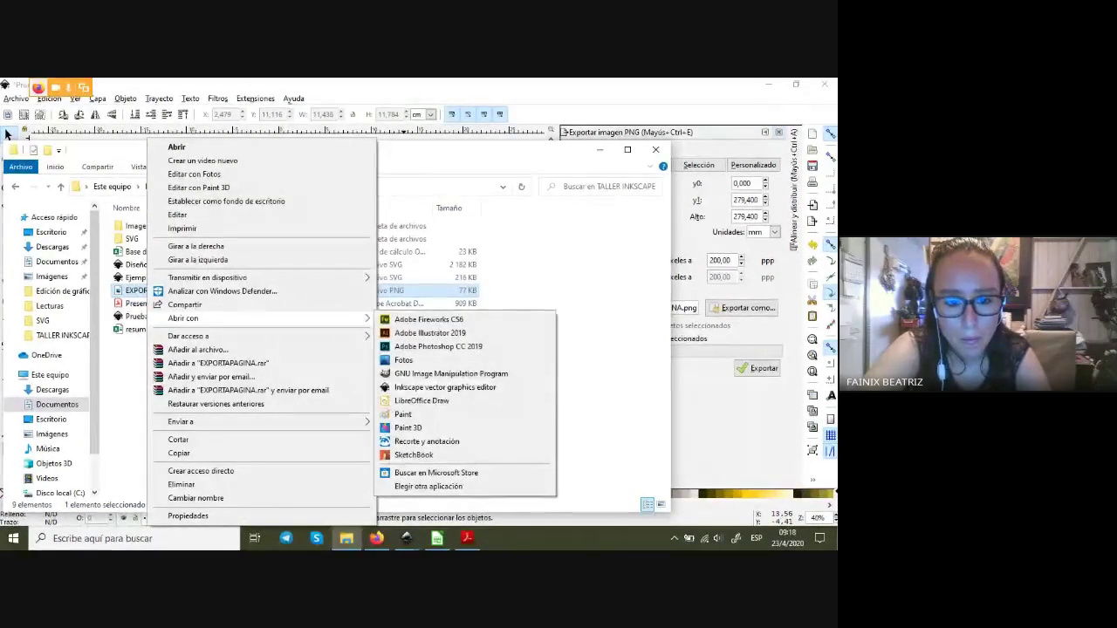
key("Escape")
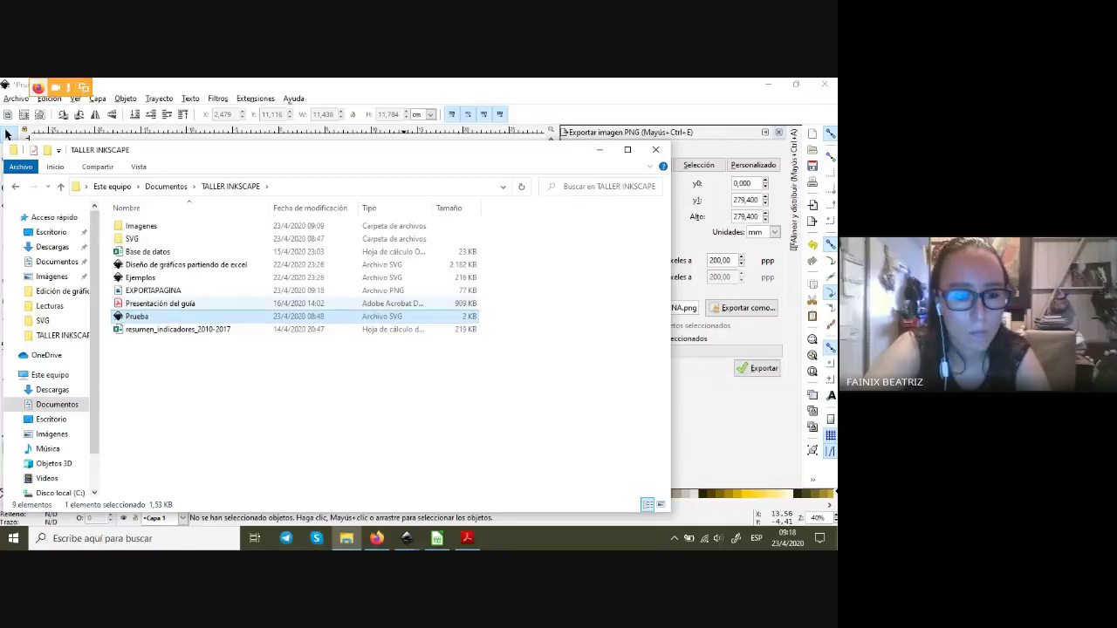
key("Return")
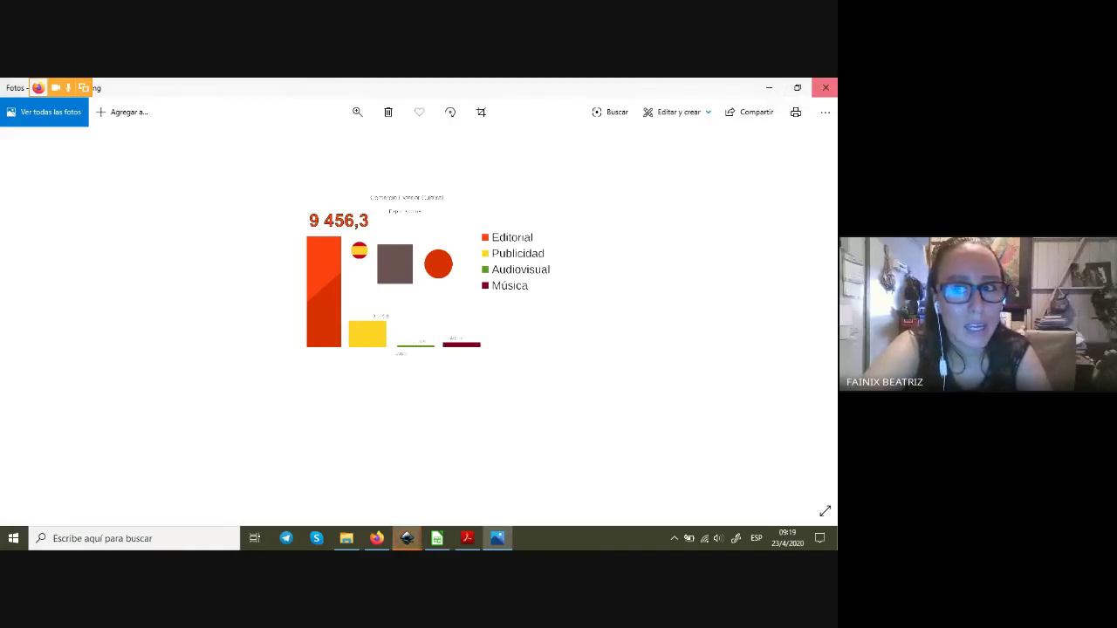
left_click(826, 88)
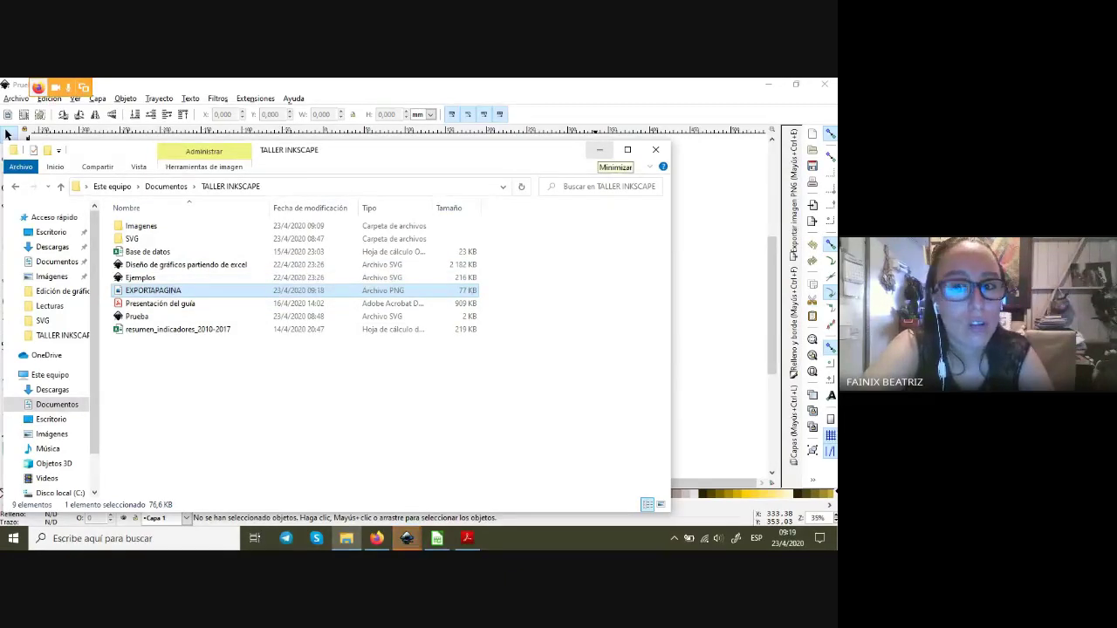
left_click(599, 150)
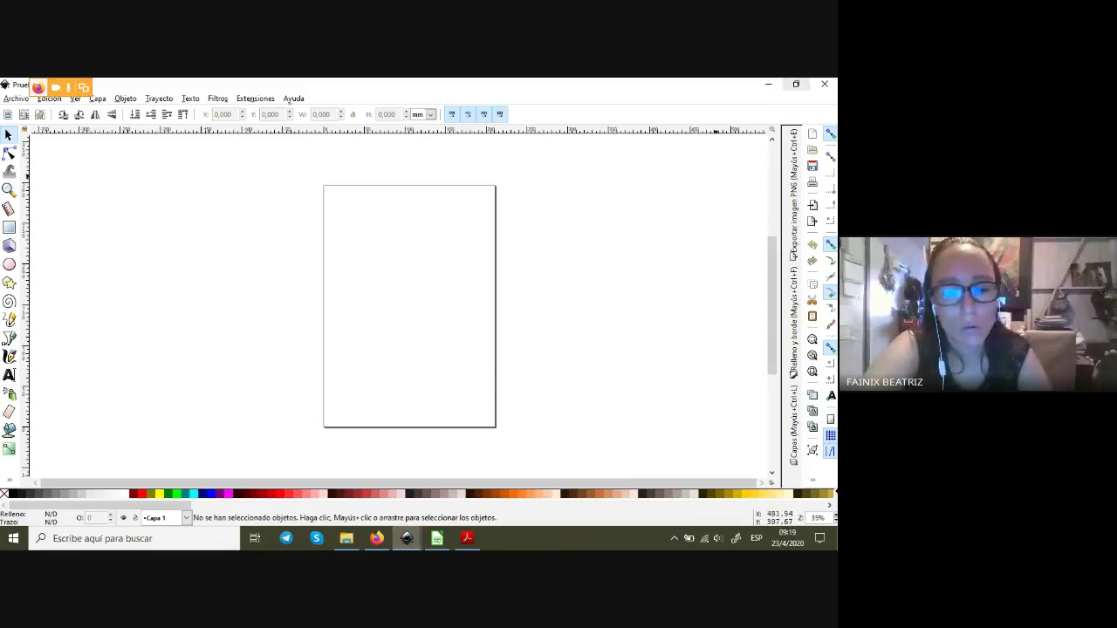
- Back in Inkscape, draw a dark grey rectangle behind the chart as a background
left_click(407, 538)
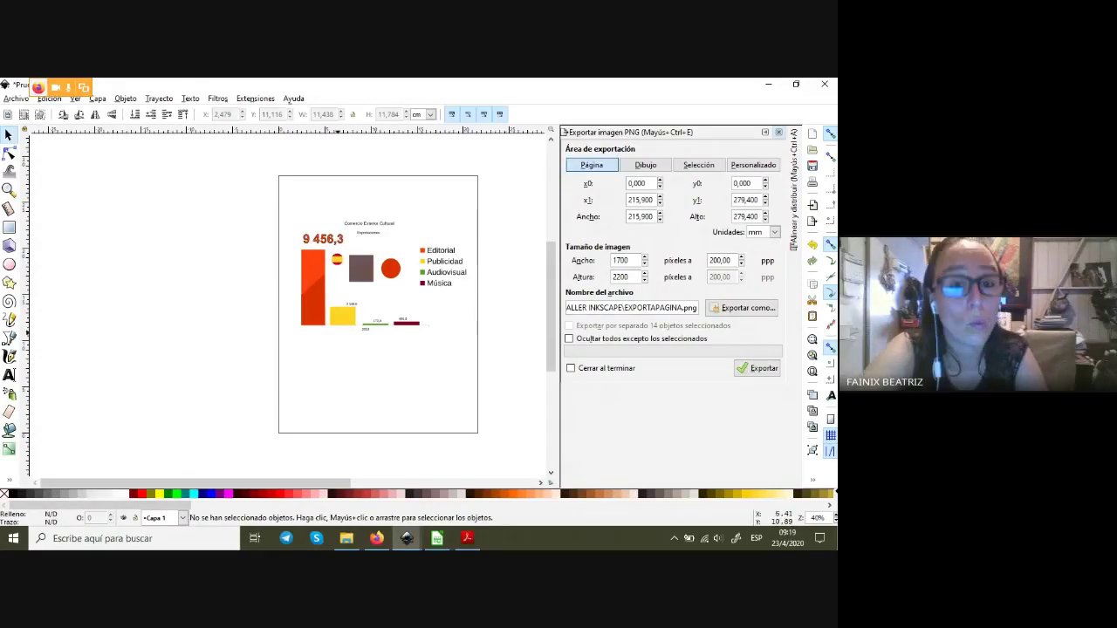
left_click(8, 227)
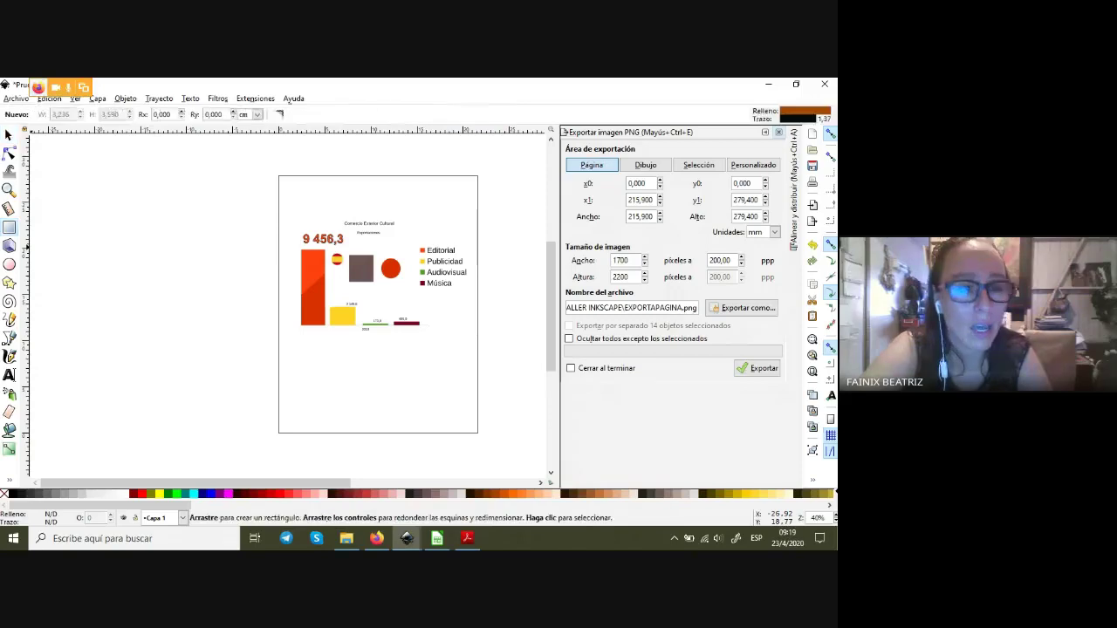
mouse_move(287, 202)
left_mouse_down()
mouse_move(355, 301)
mouse_move(475, 349)
left_mouse_up()
key("s")
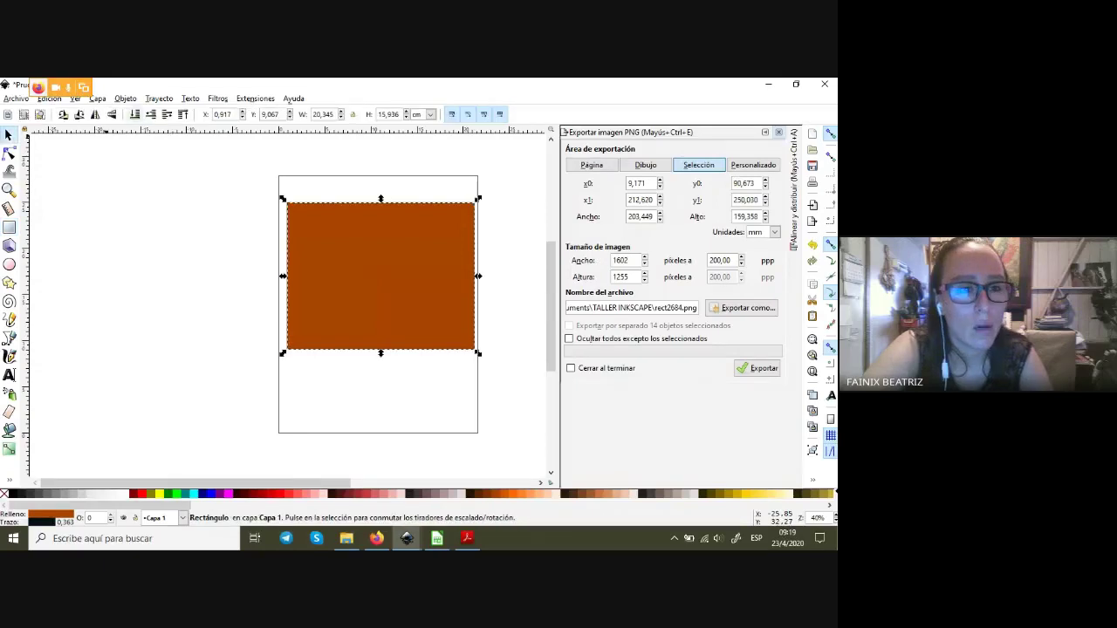
left_click(135, 114)
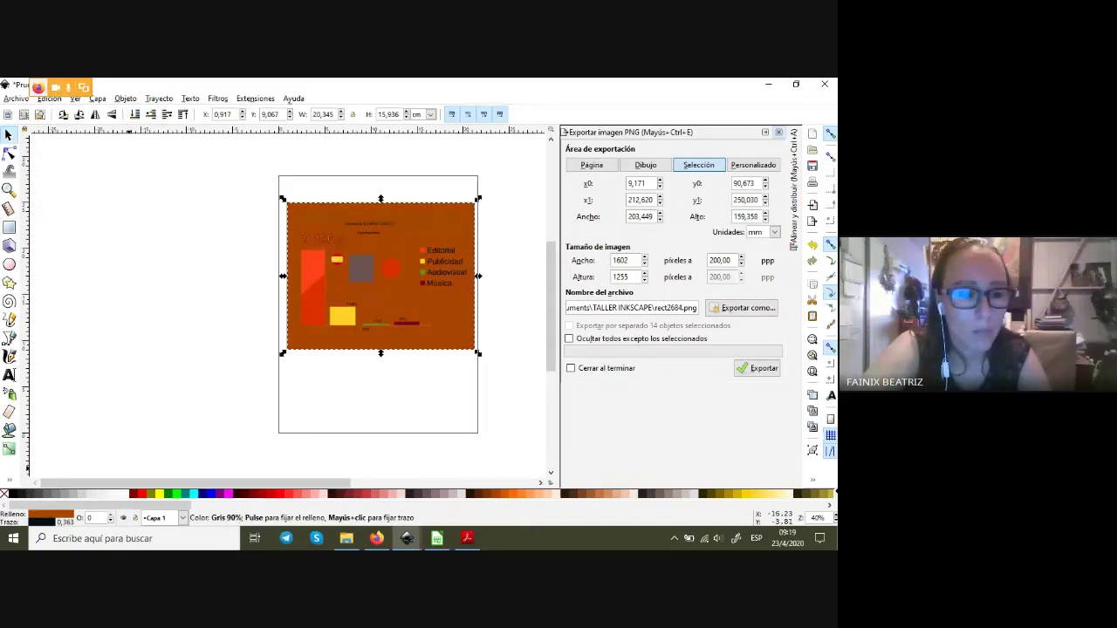
left_click(24, 494)
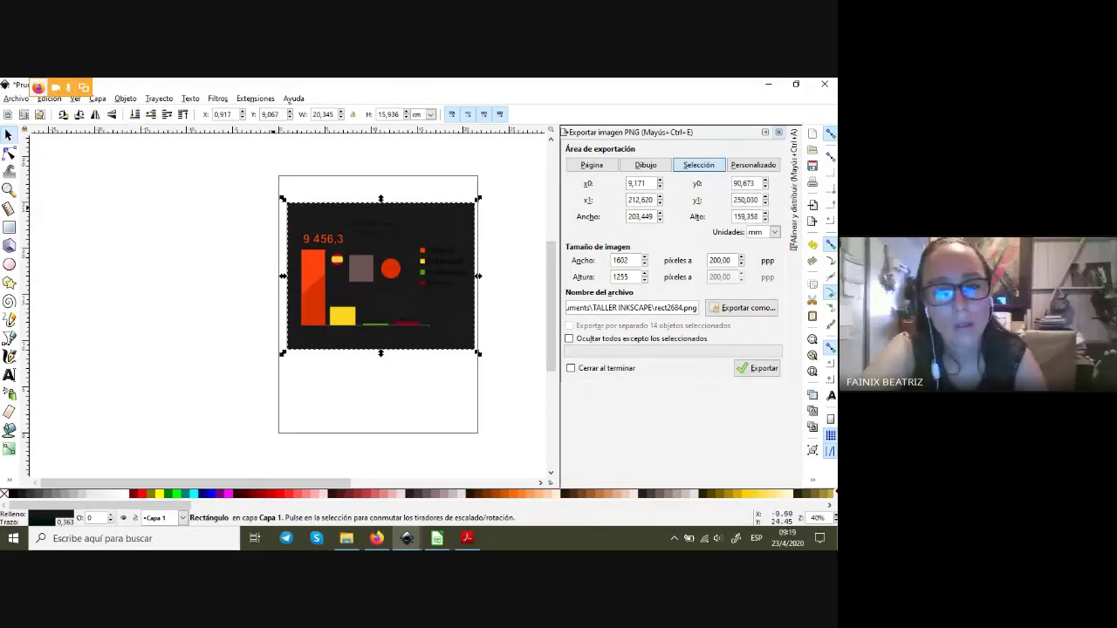
left_click(399, 376)
- Export the full page as EXPORTAPAGINAf.png and bring up File Explorer to check it
left_click(592, 165)
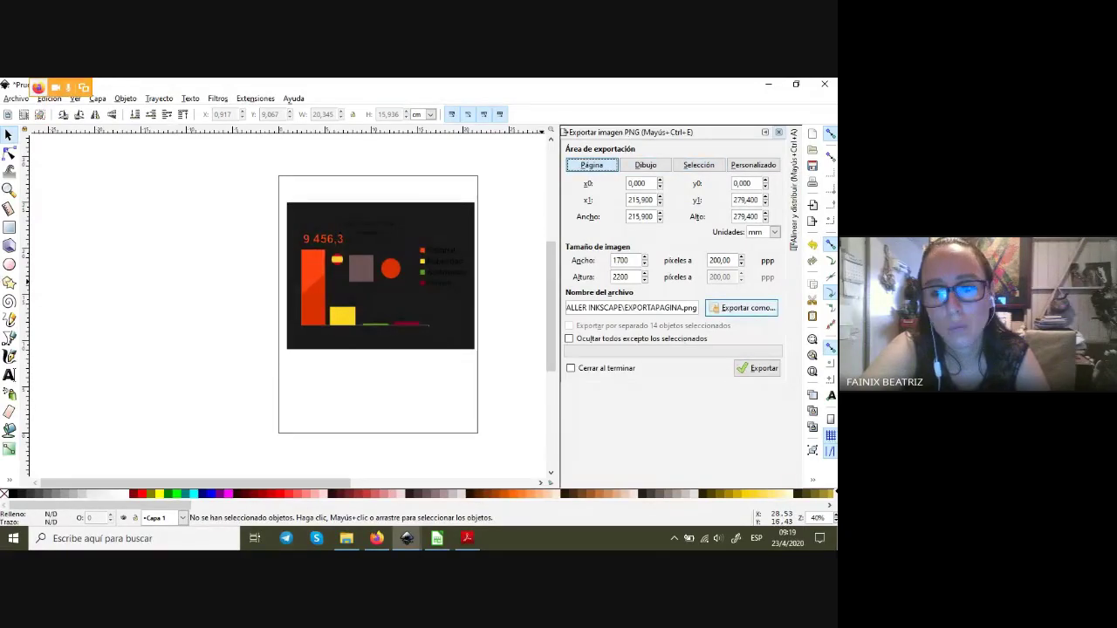
left_click(741, 308)
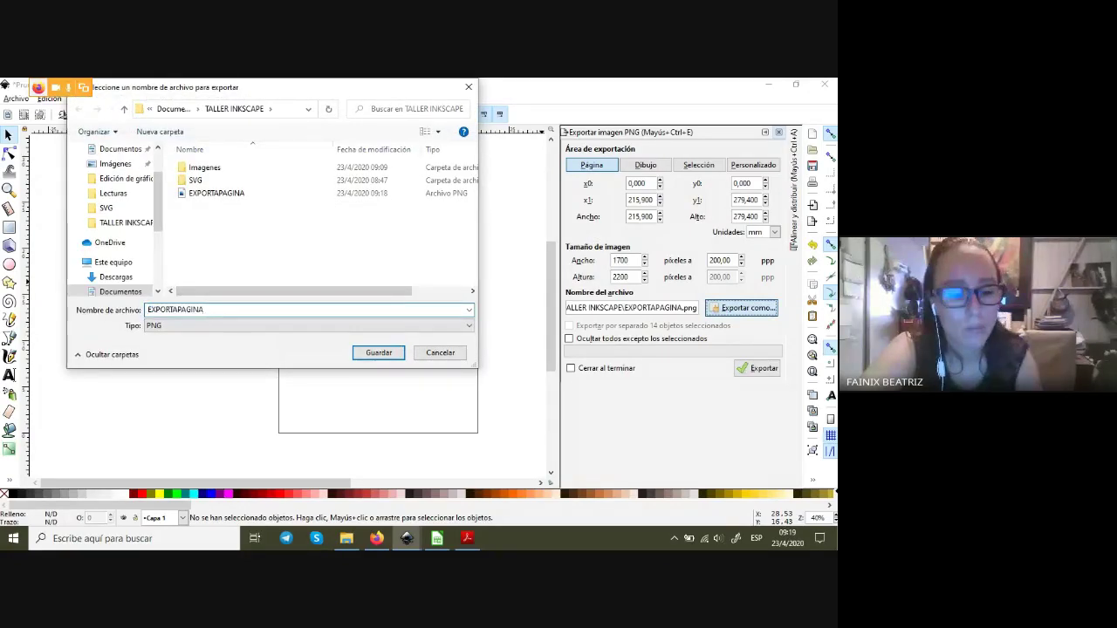
type("f")
key("Return")
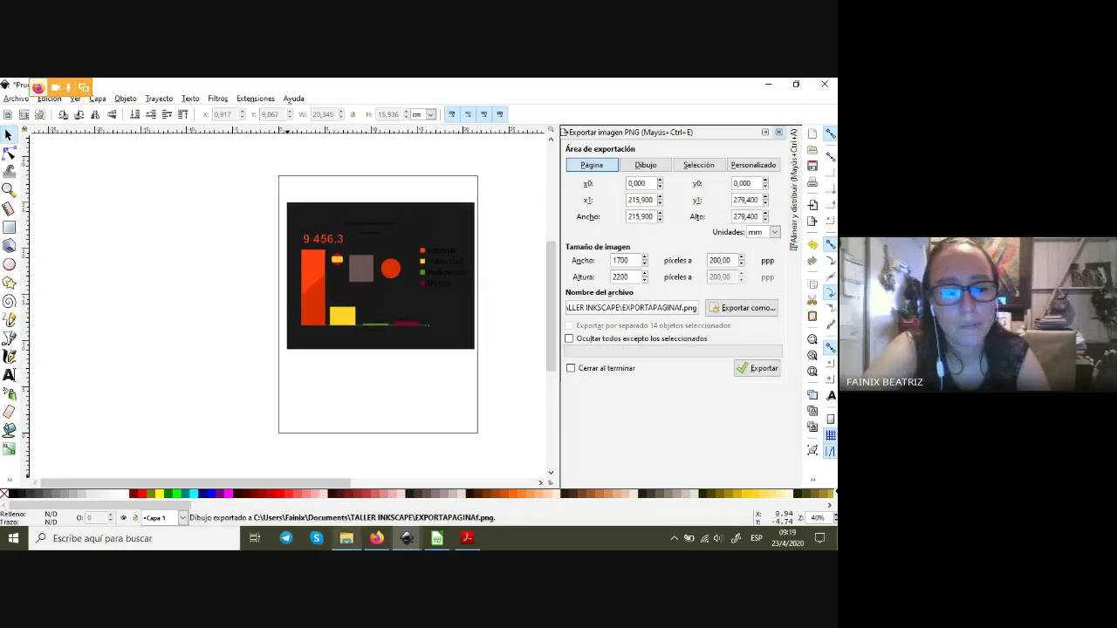
left_click(346, 538)
- Open EXPORTAPAGINAf's dark-background chart in Photos, then close it and minimize Explorer
left_click(154, 302)
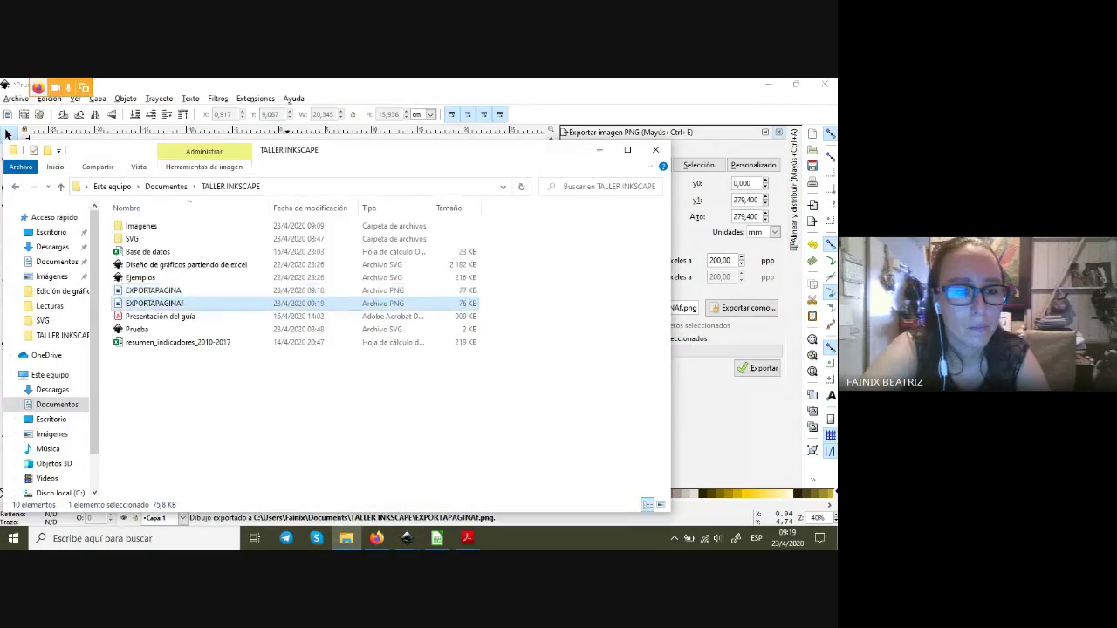
double_click(153, 303)
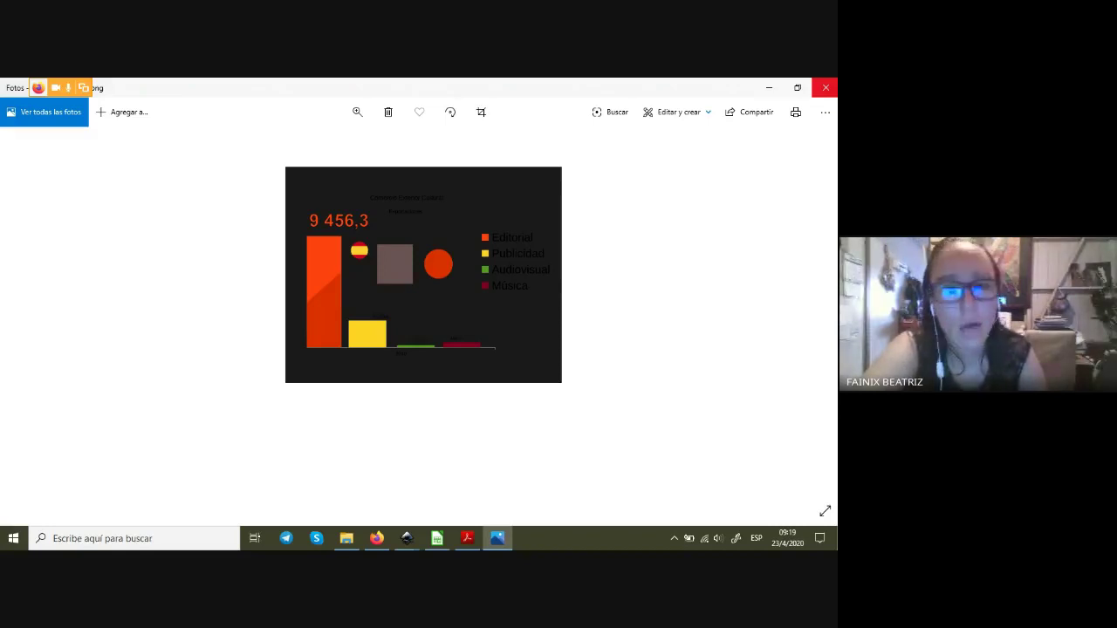
left_click(826, 88)
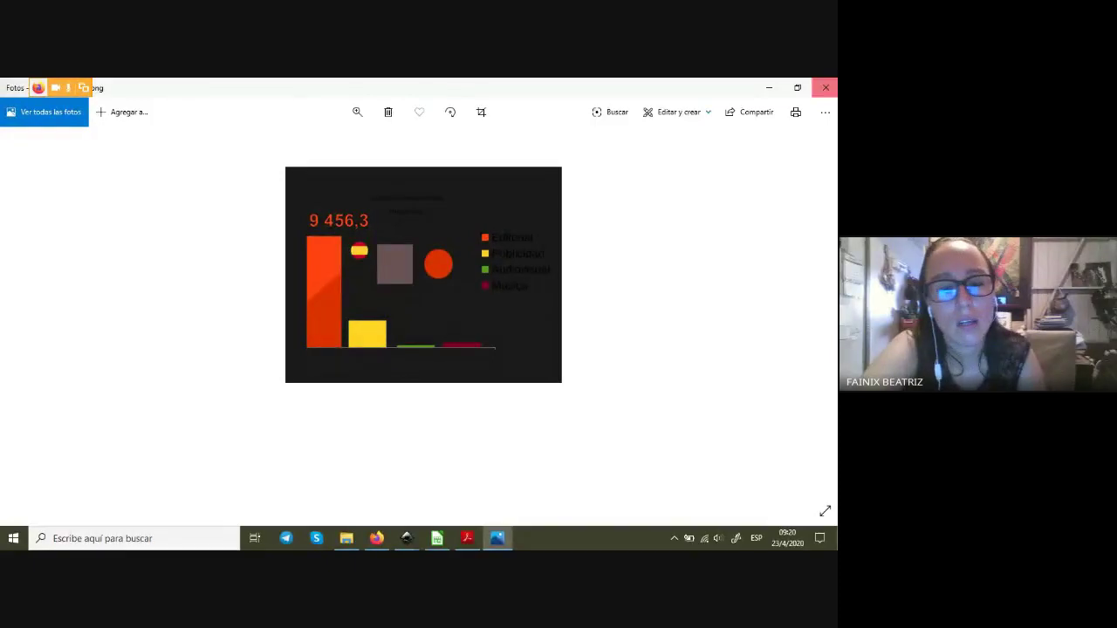
left_click(599, 149)
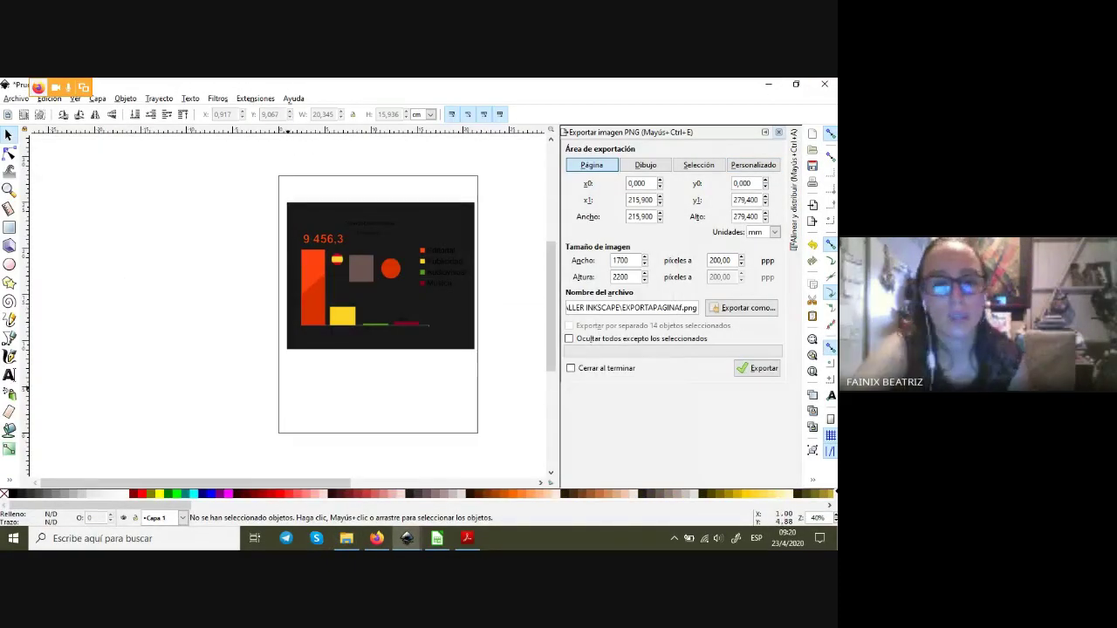
- Stretch the dark background rectangle up to the page top and down to the page bottom
left_click(452, 315)
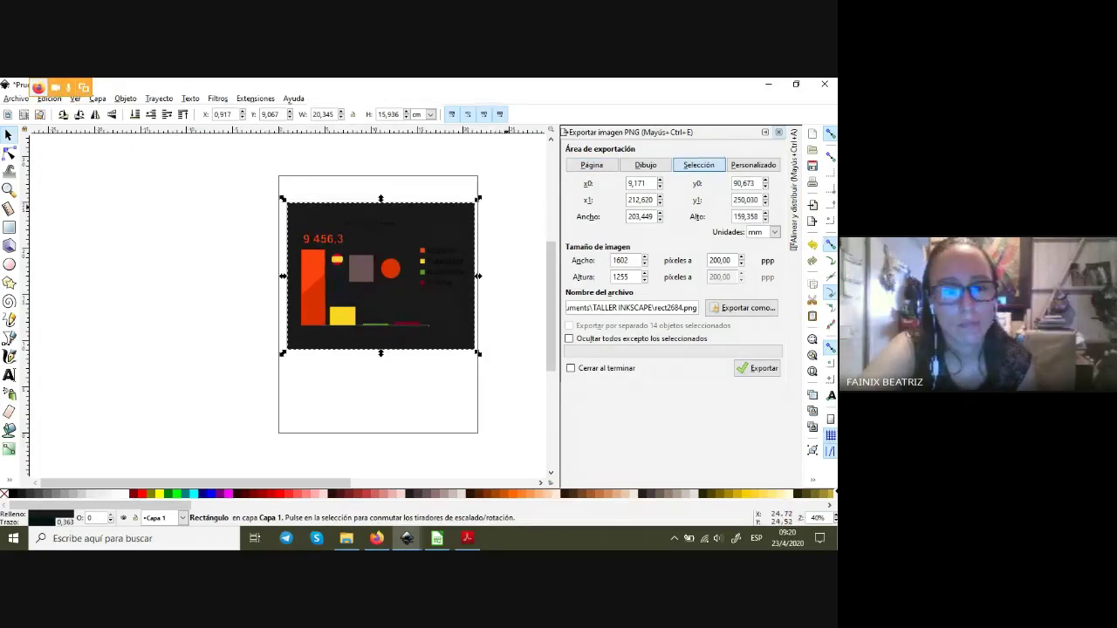
left_click_drag(380, 199, 381, 171)
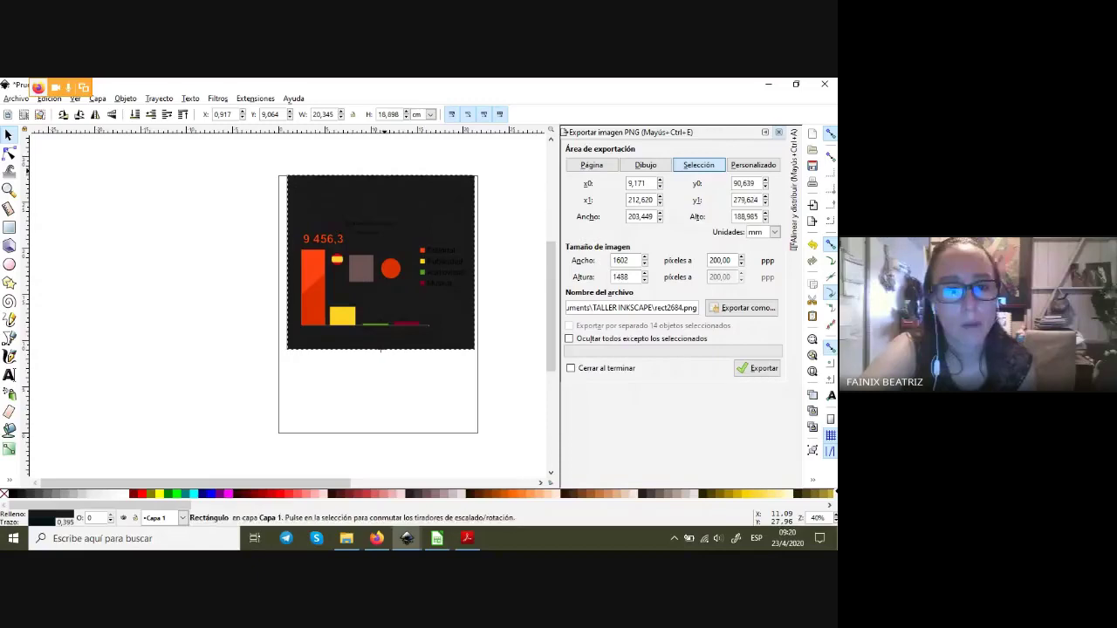
left_click_drag(380, 353, 380, 437)
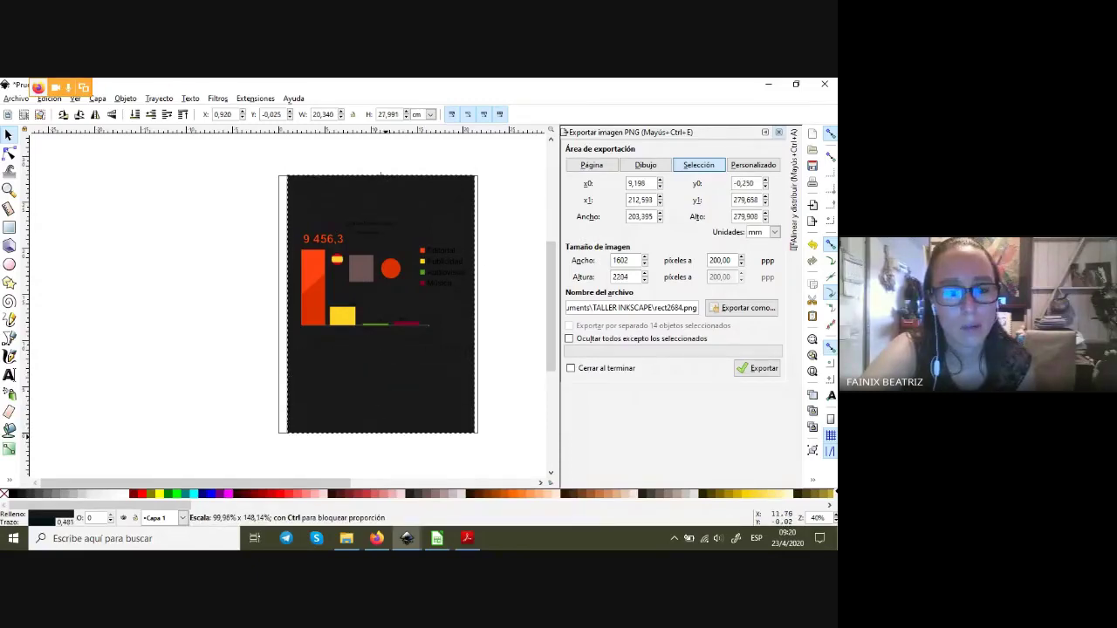
- Re-export the whole page, replacing EXPORTAPAGINAf.png, and show it in File Explorer
left_click(592, 165)
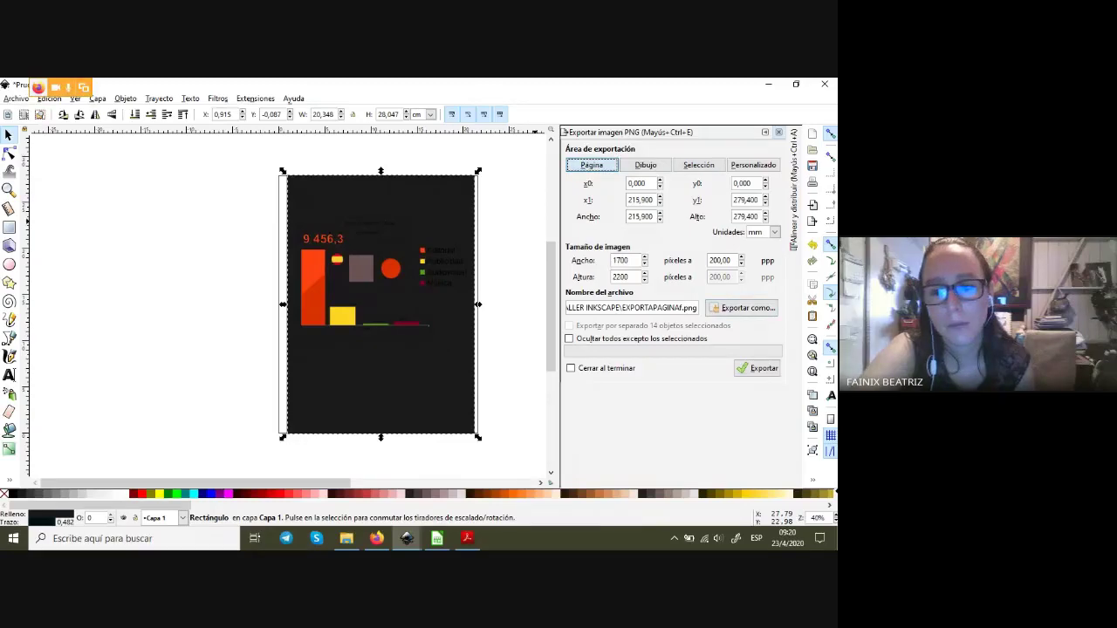
left_click(757, 368)
left_click(512, 358)
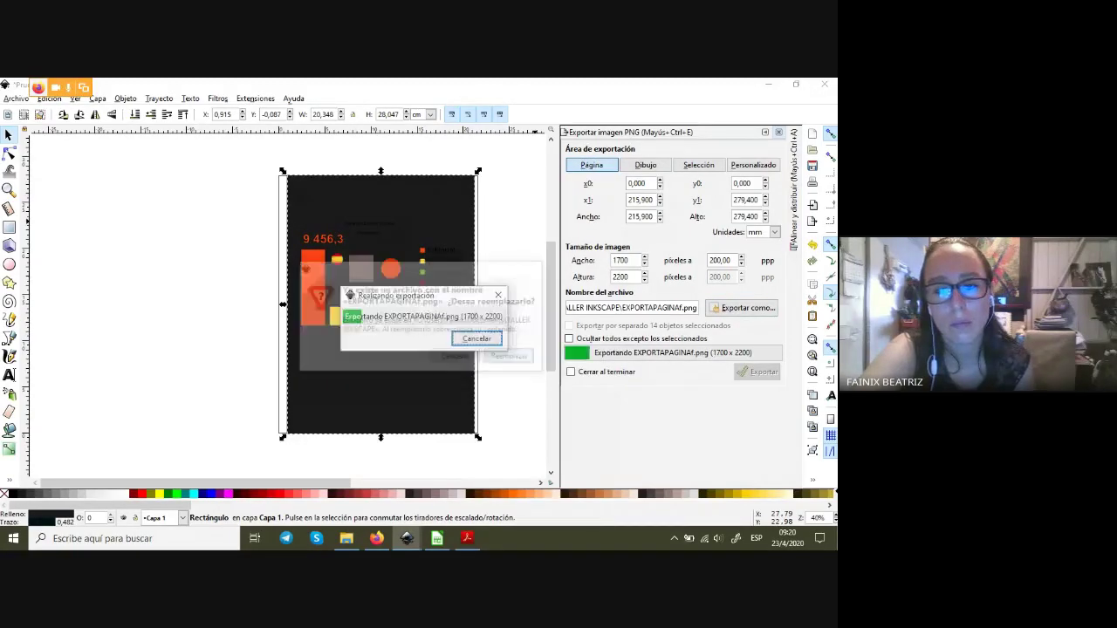
left_click(347, 538)
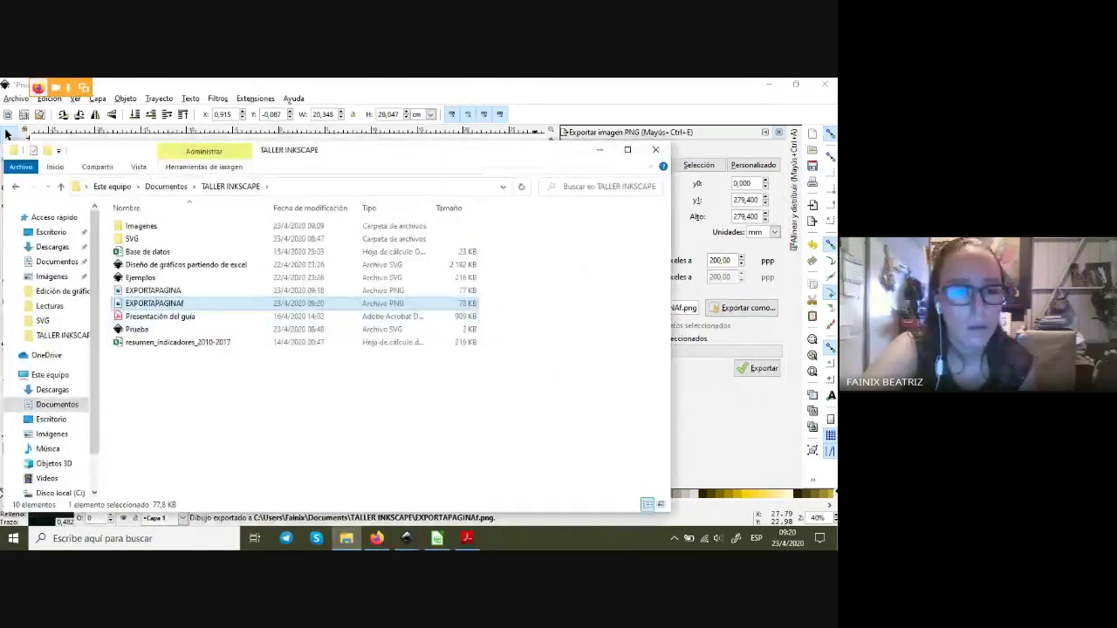
- View EXPORTAPAGINAf.png in Photos, then close it and minimize File Explorer
key("Return")
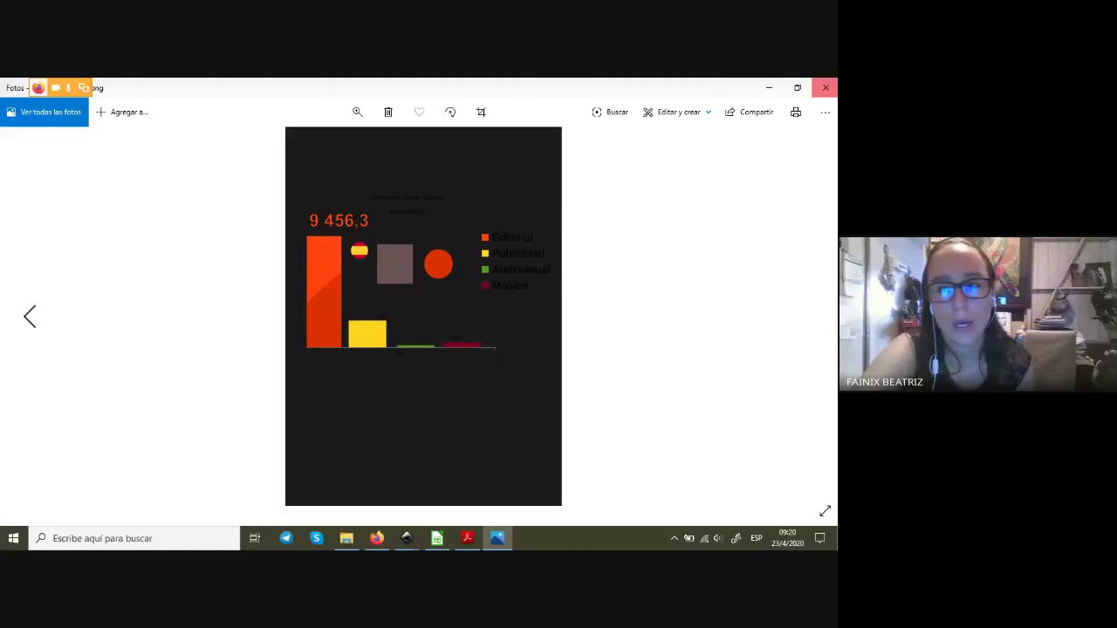
left_click(825, 87)
left_click(600, 149)
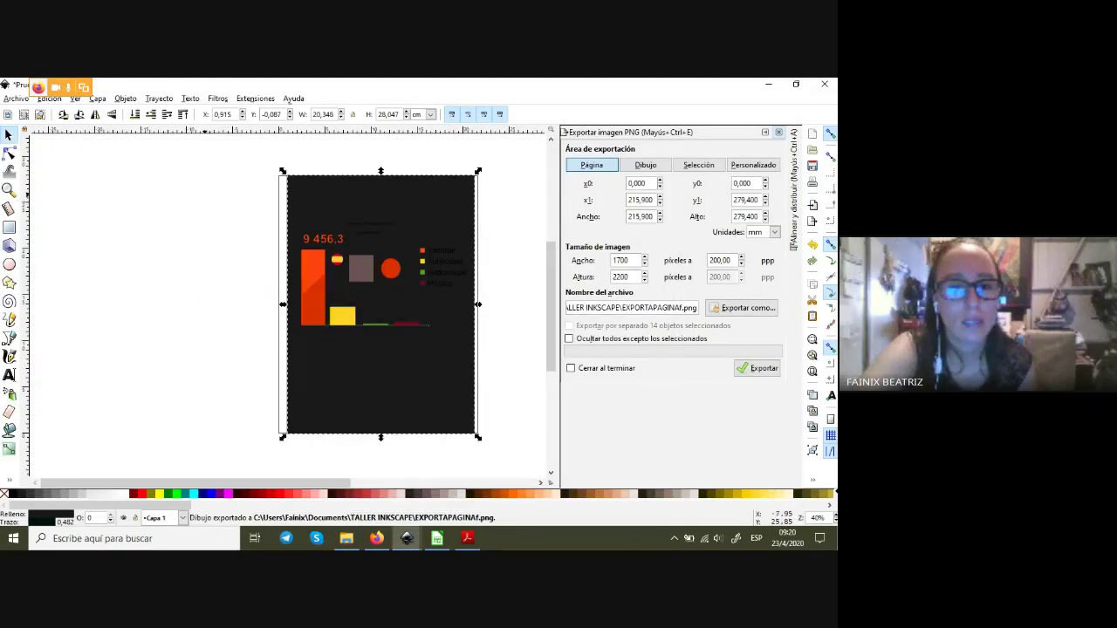
- Deselect the background rectangle and select all the chart objects with Ctrl+A
left_click_drag(209, 194, 512, 346)
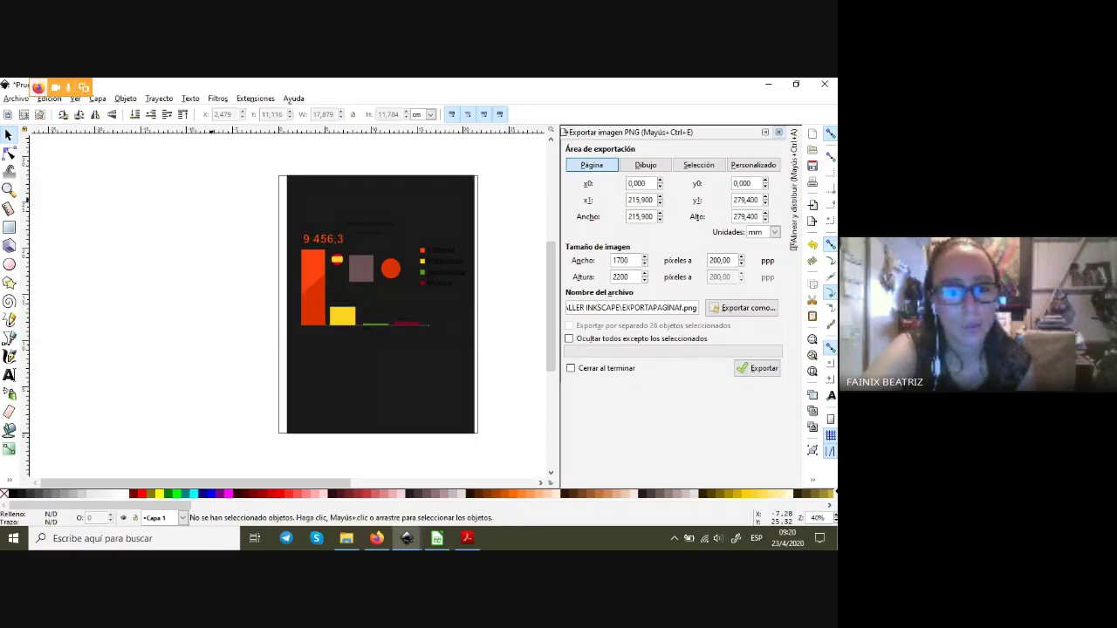
scroll(288, 305, "right", 5)
key("ctrl+a")
scroll(288, 306, "left", 3)
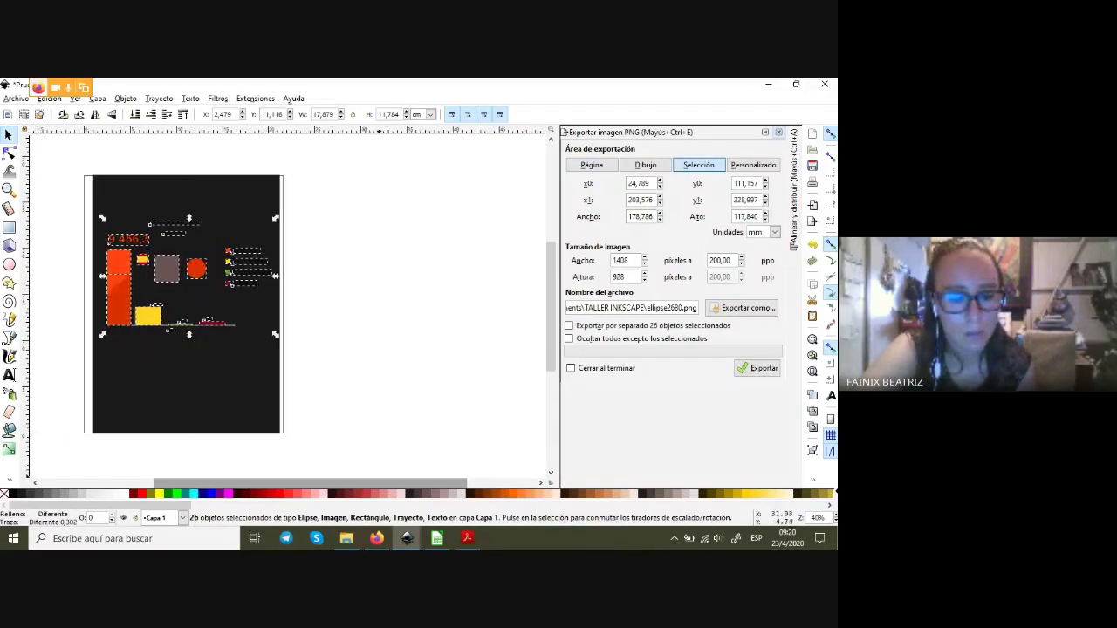
scroll(288, 305, "left", 3)
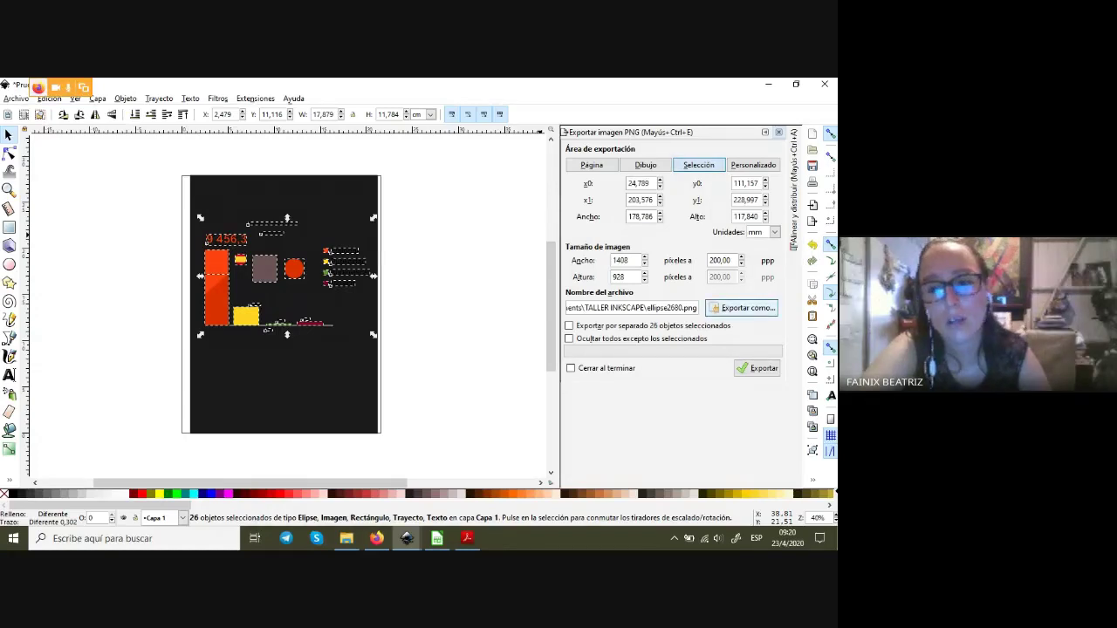
- Export the selection area as exportaselección.png in the TALLER INKSCAPE folder
left_click(742, 307)
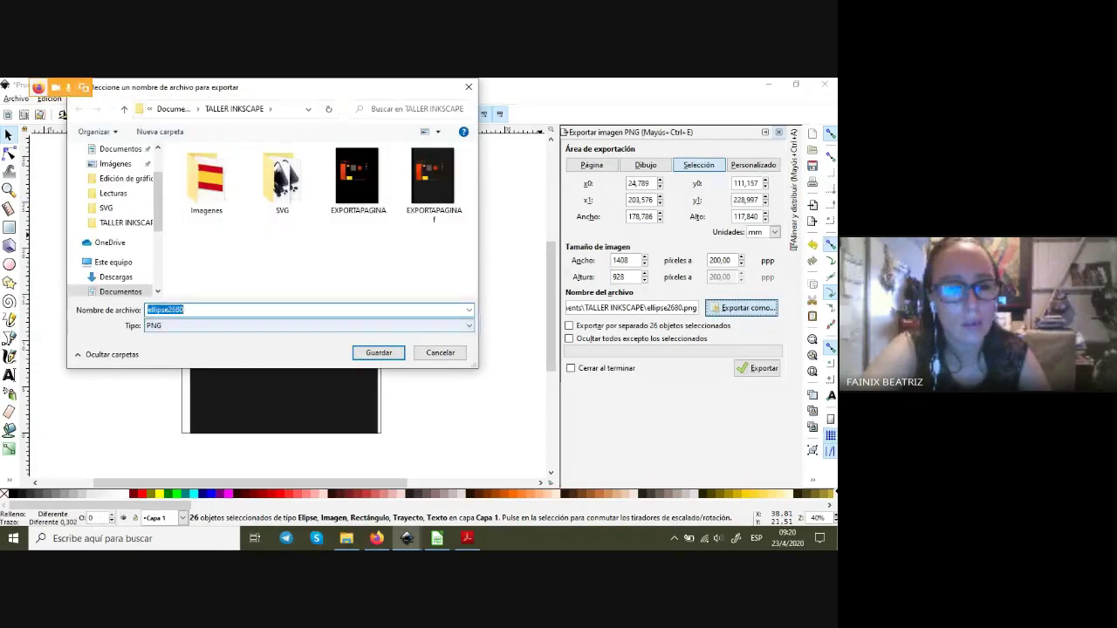
type("expor")
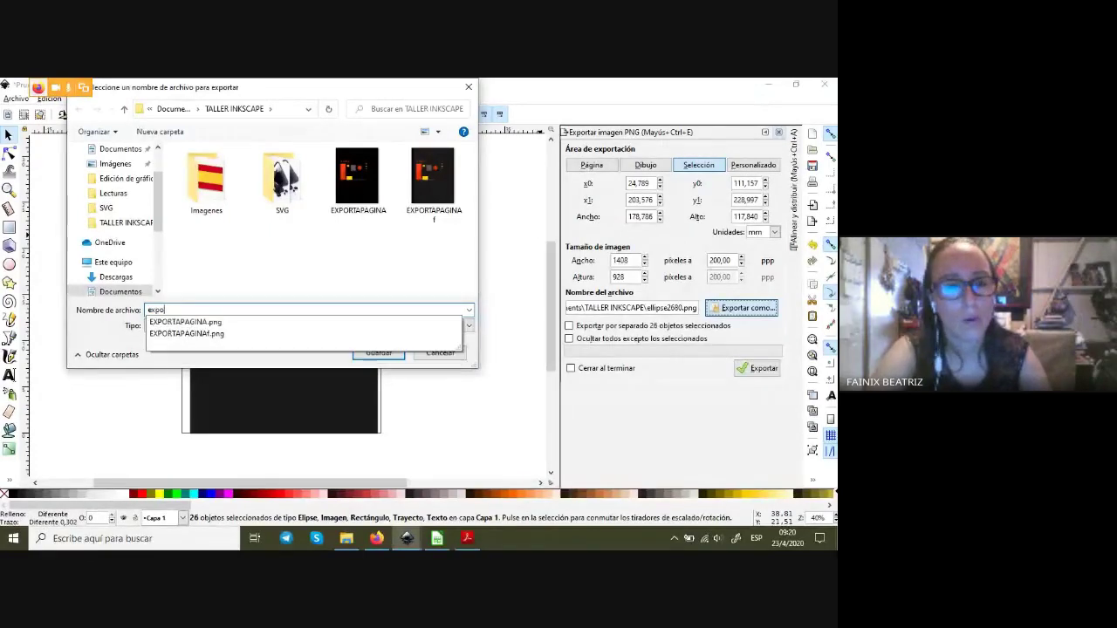
type("tas")
type("eleccio")
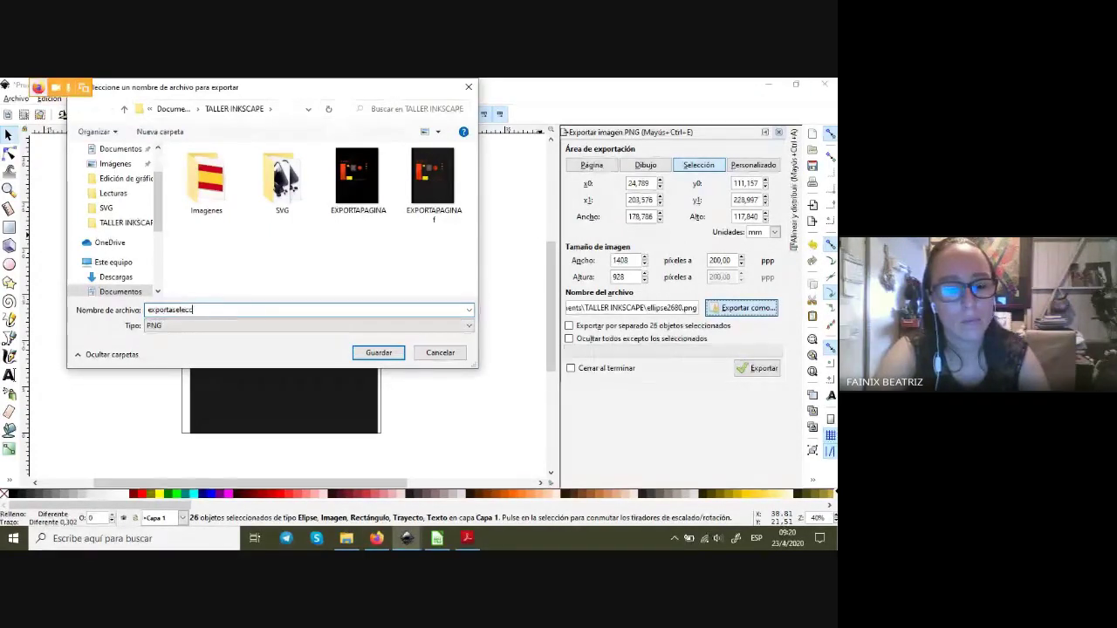
key("Return")
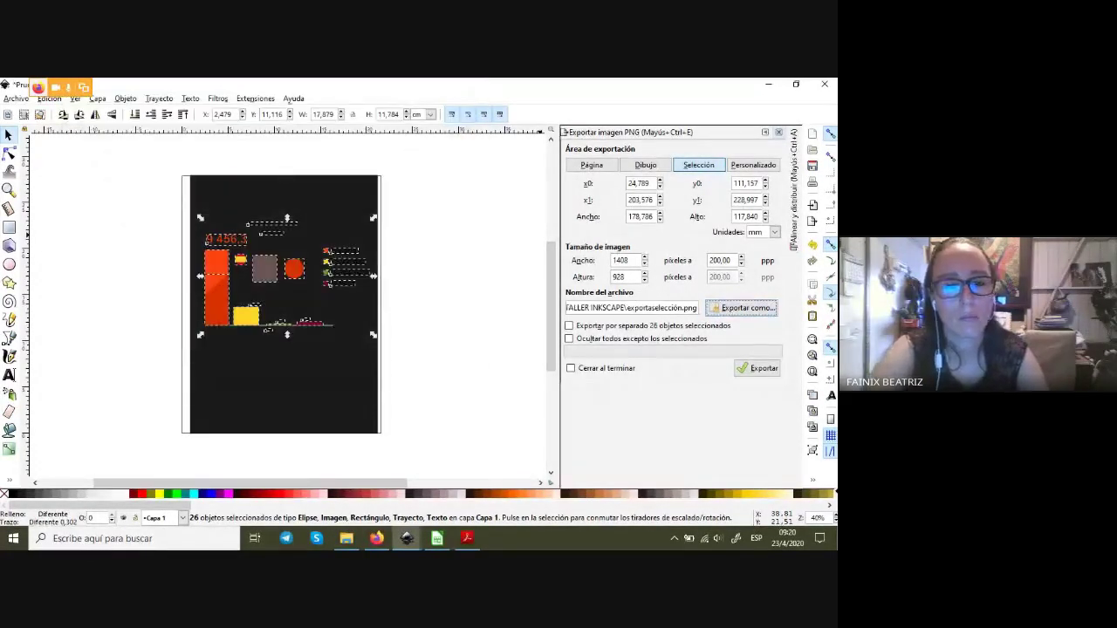
left_click(756, 368)
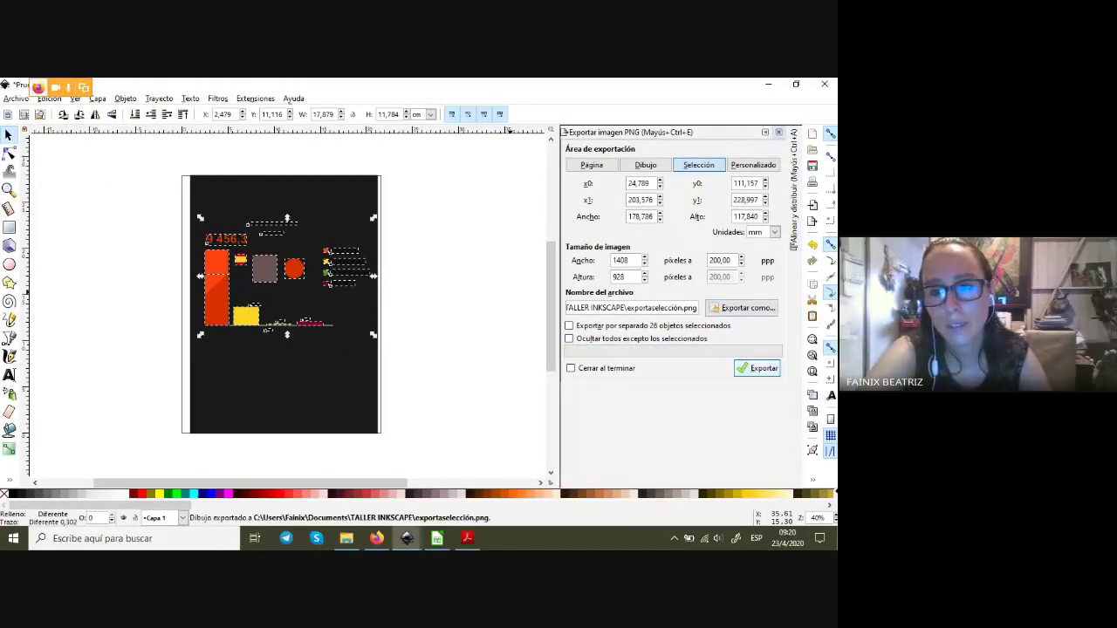
- Open exportaselección.png from File Explorer in Windows Photos to view the cropped chart
key("alt+Tab")
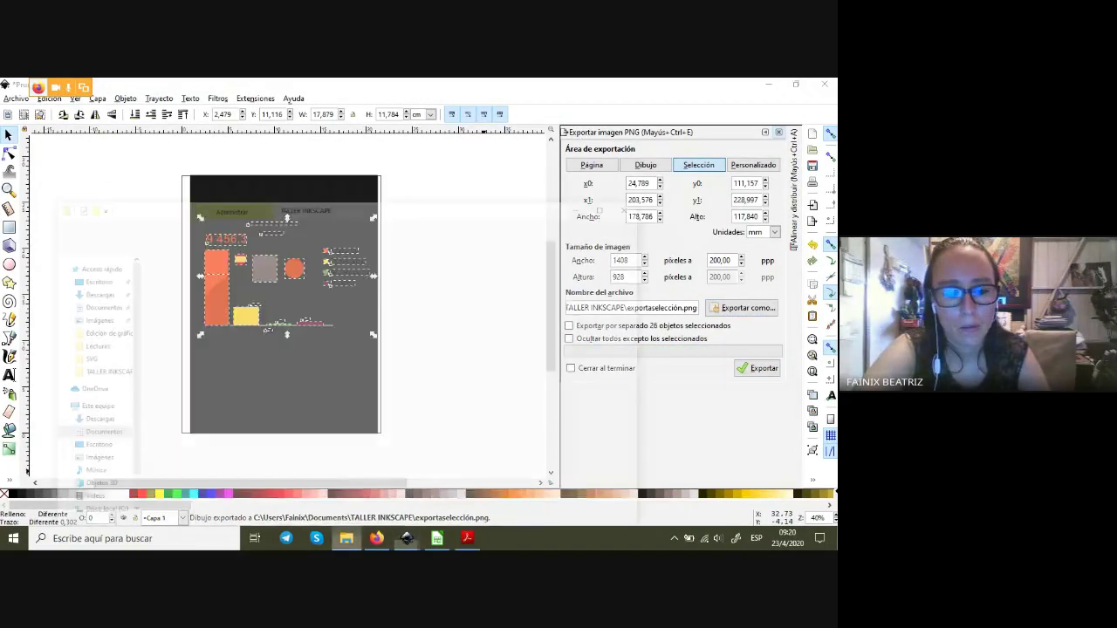
key("Down")
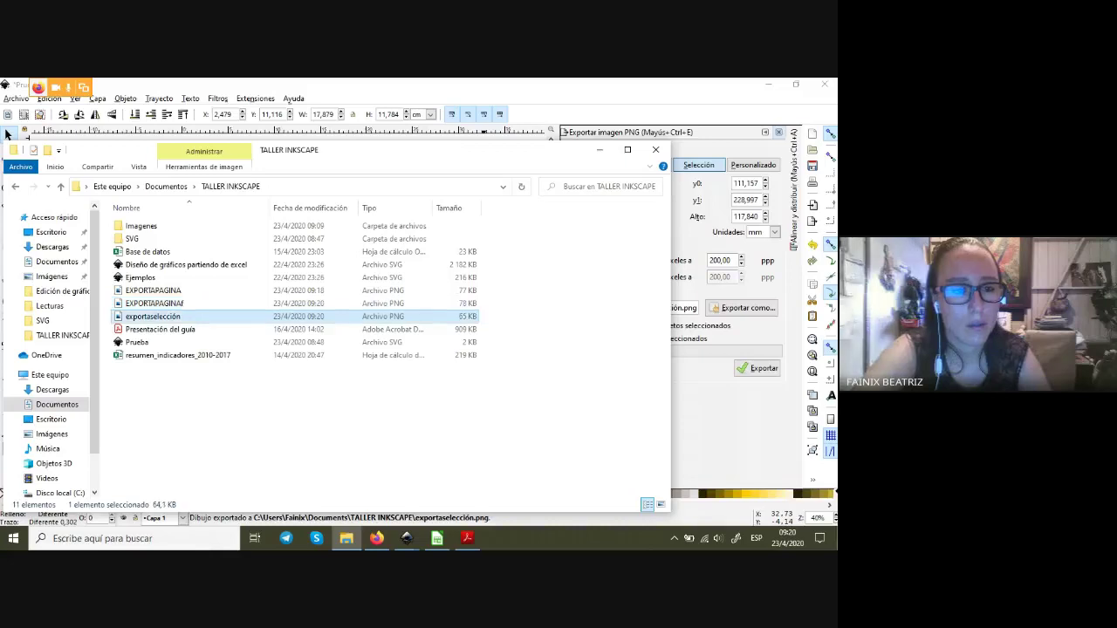
key("Return")
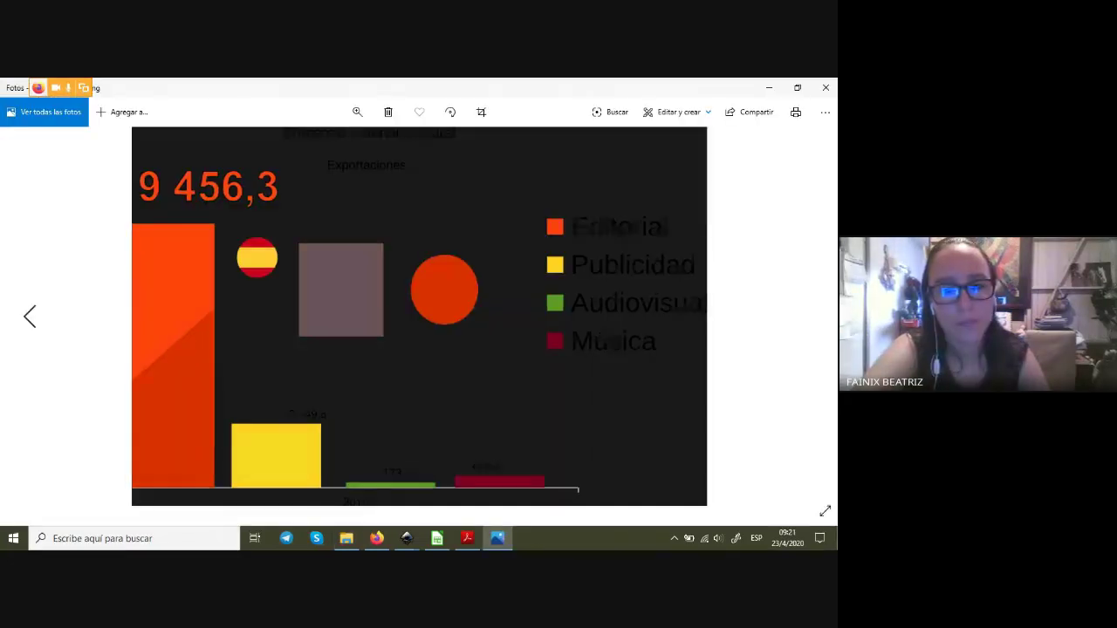
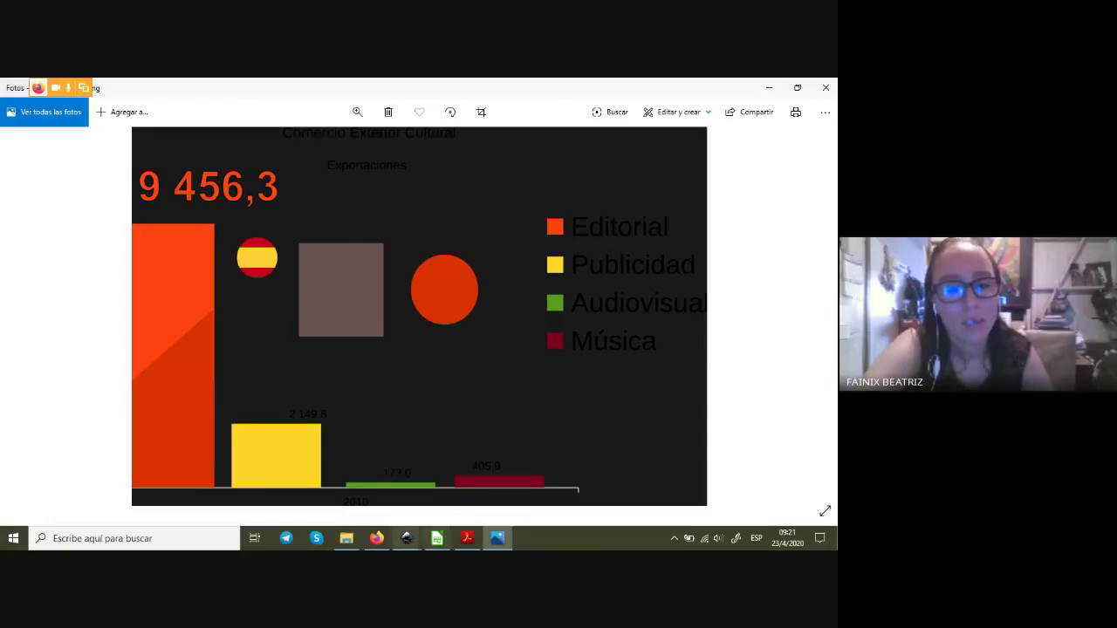
- Bring the open Inkscape drawing window back to the front and clear the canvas selection
left_click(407, 539)
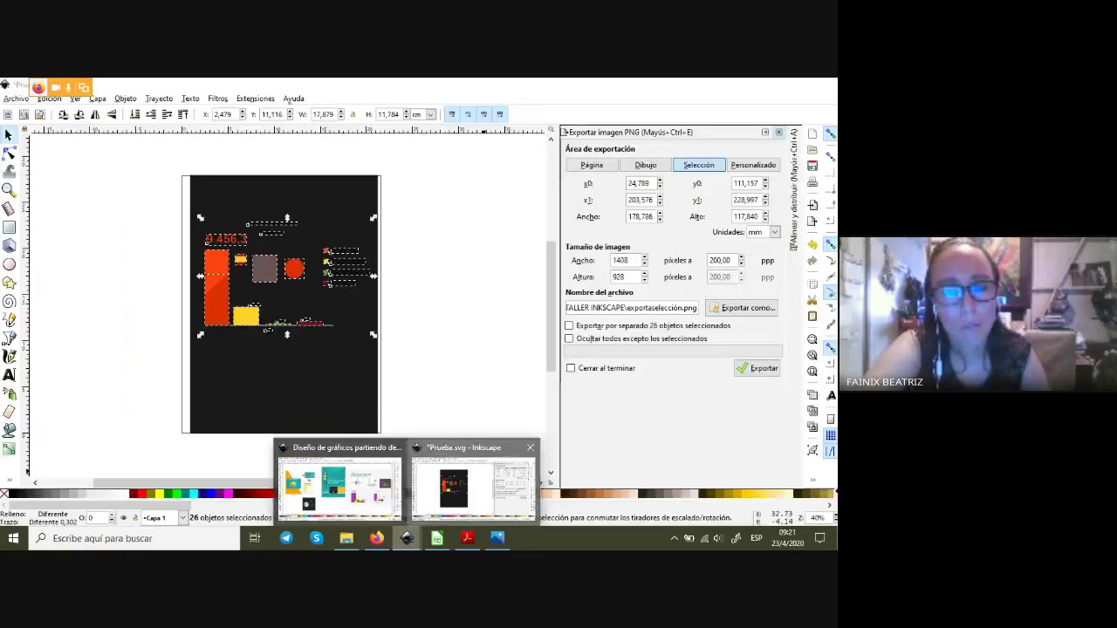
left_click(473, 484)
key("Escape")
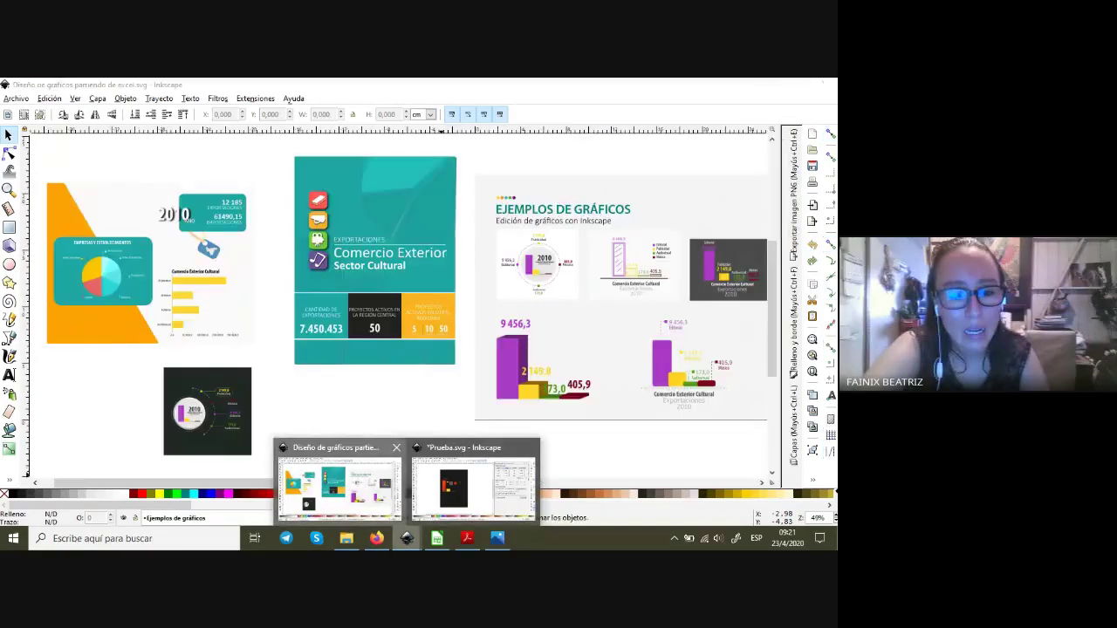
- Switch to the chart-examples document and move the view to the circular 2010 chart
left_click(340, 485)
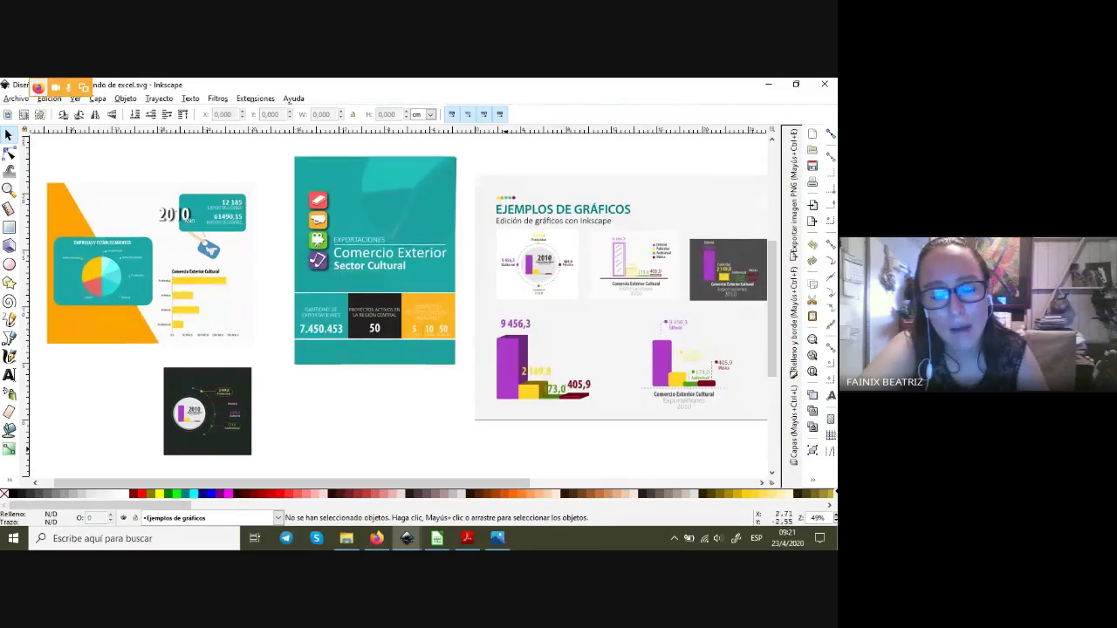
scroll(398, 305, "right", 1)
scroll(398, 306, "right", 3)
scroll(398, 306, "right", 2)
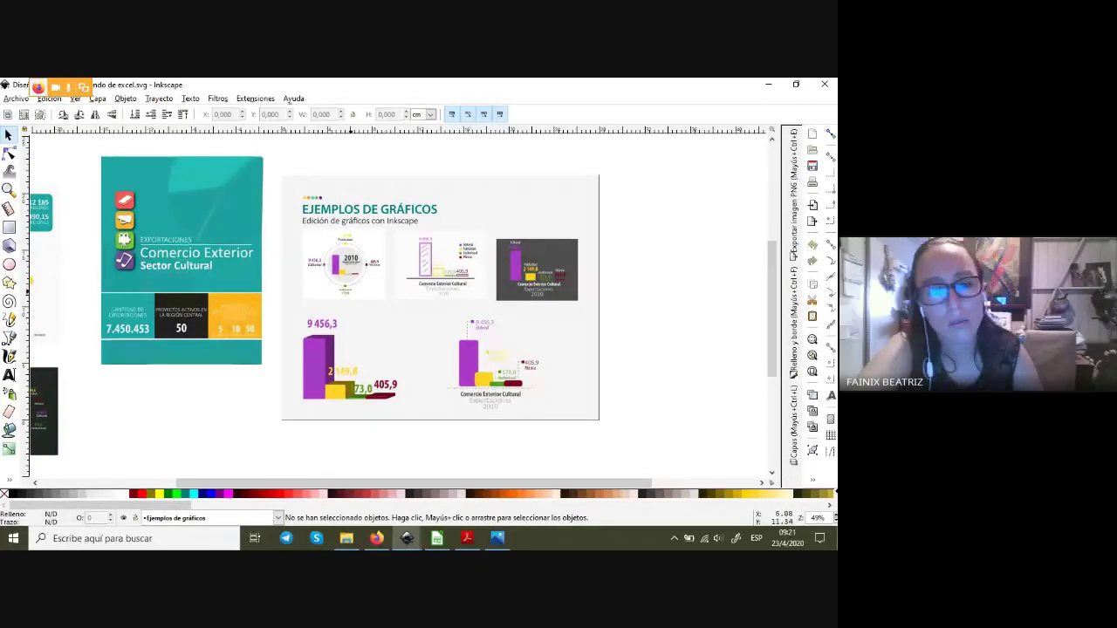
scroll(398, 305, "up", 1, "ctrl")
scroll(389, 307, "up", 1, "ctrl")
scroll(389, 307, "down", 1)
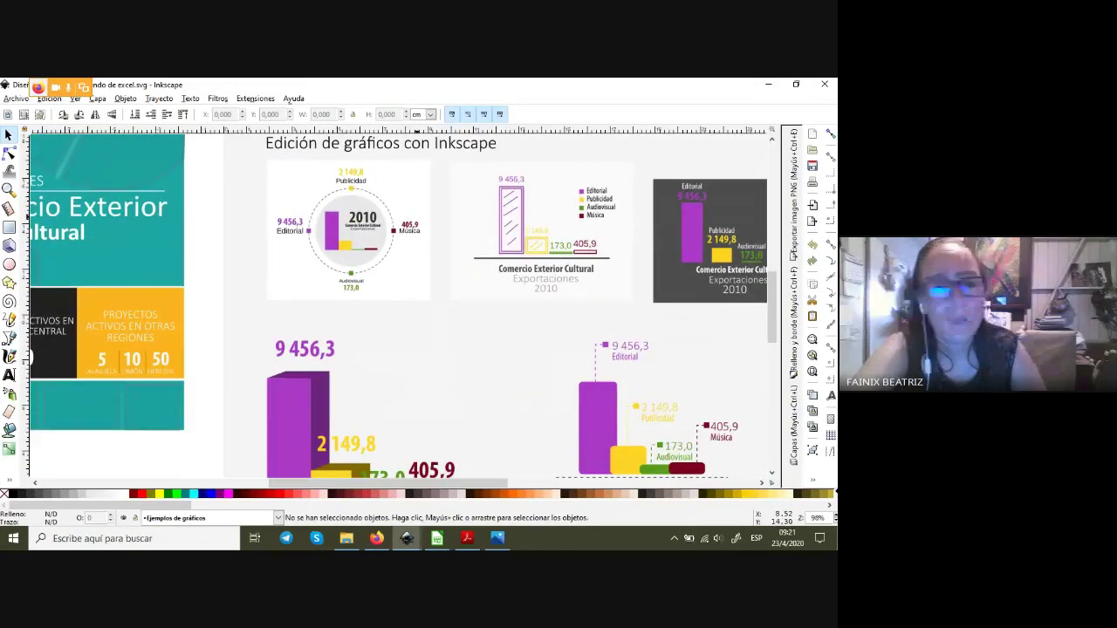
scroll(389, 308, "up", 1)
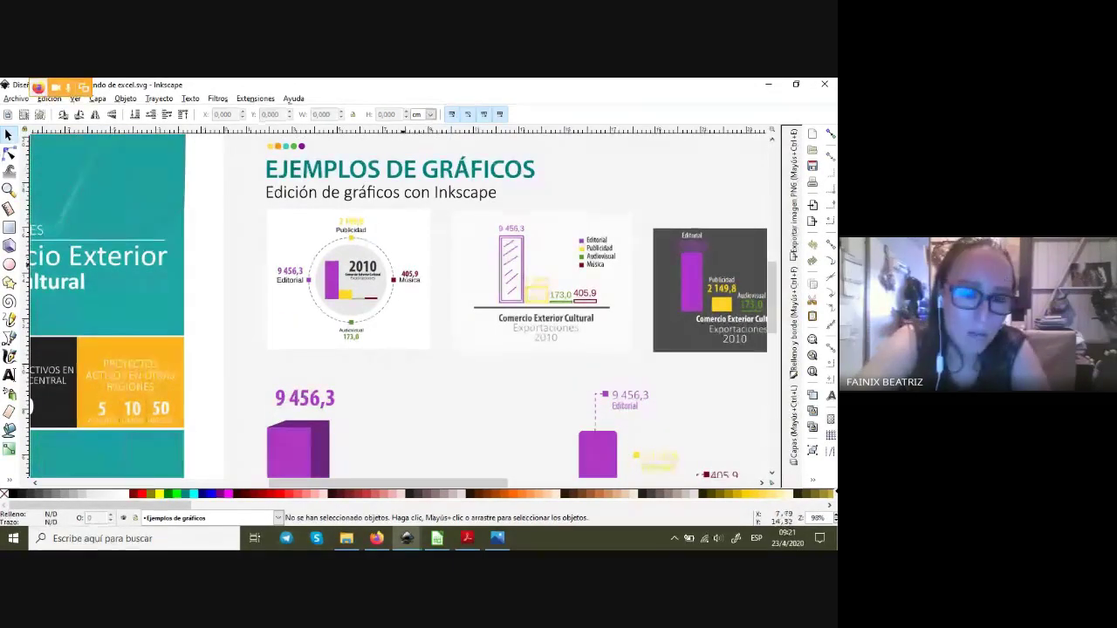
- Inspect the 2010 chart's grey circle, small bar chart, 2010 title and caption text
left_click(361, 266)
scroll(361, 266, "up", 3, "ctrl")
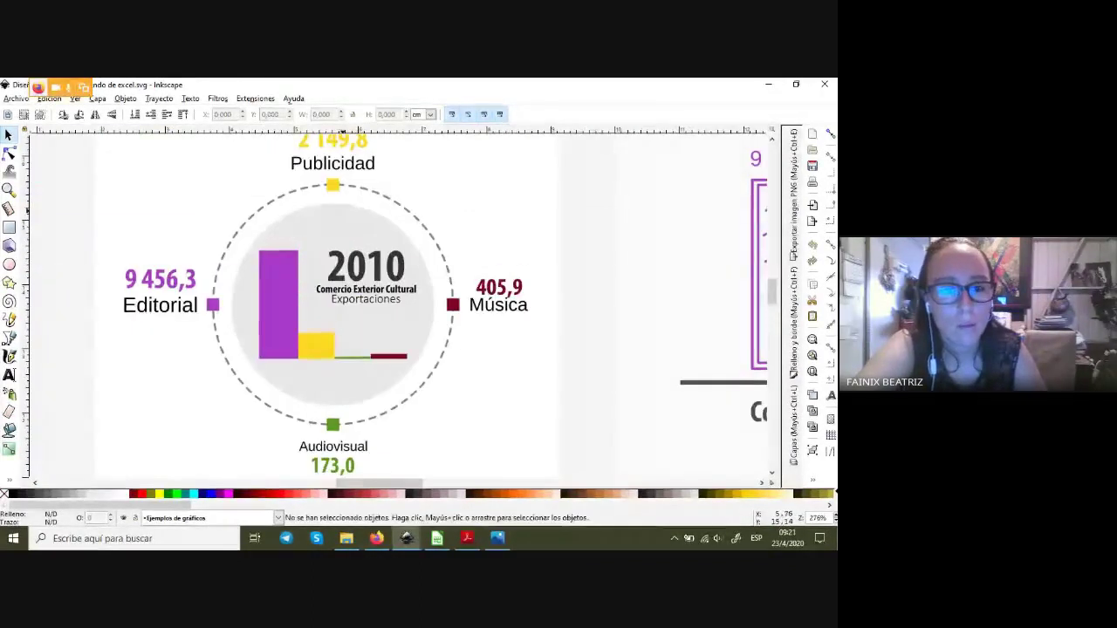
double_click(361, 266)
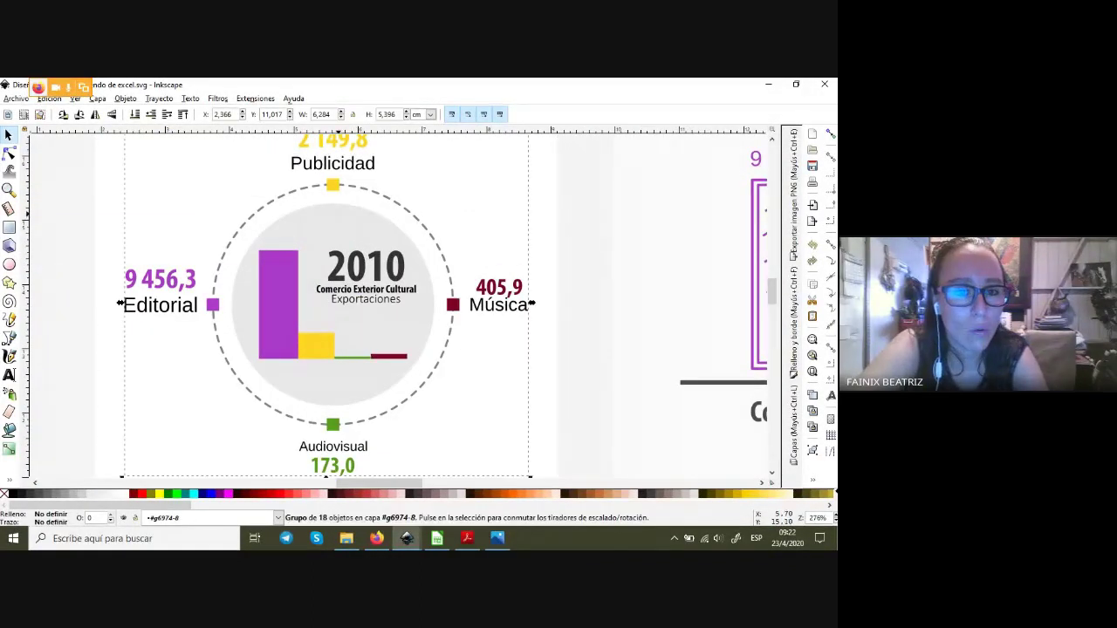
double_click(361, 266)
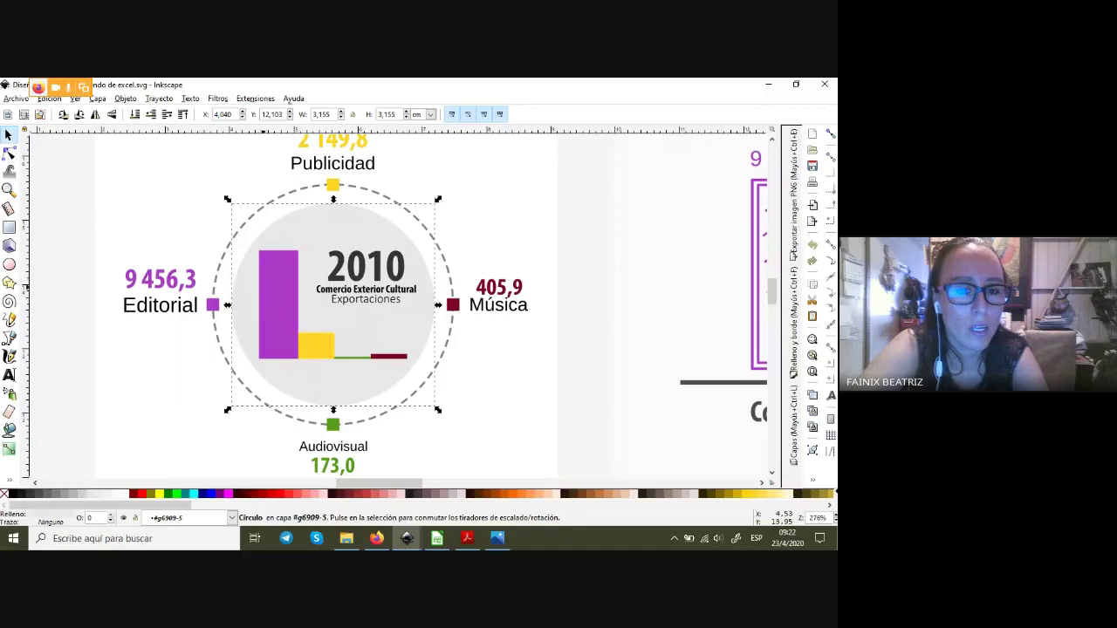
left_click(288, 305)
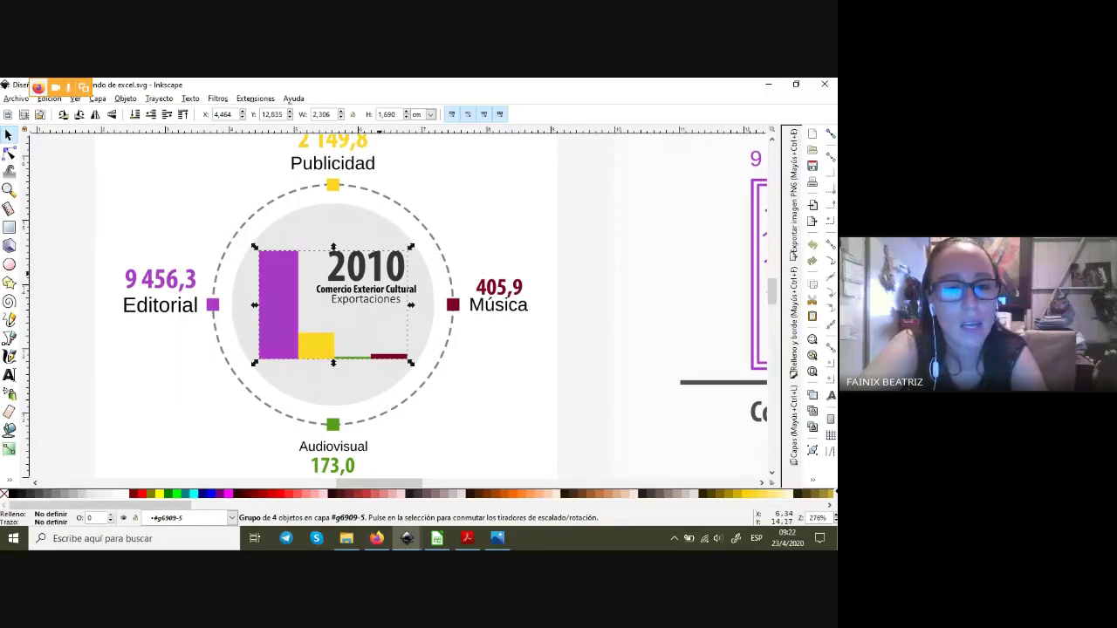
left_click(382, 272)
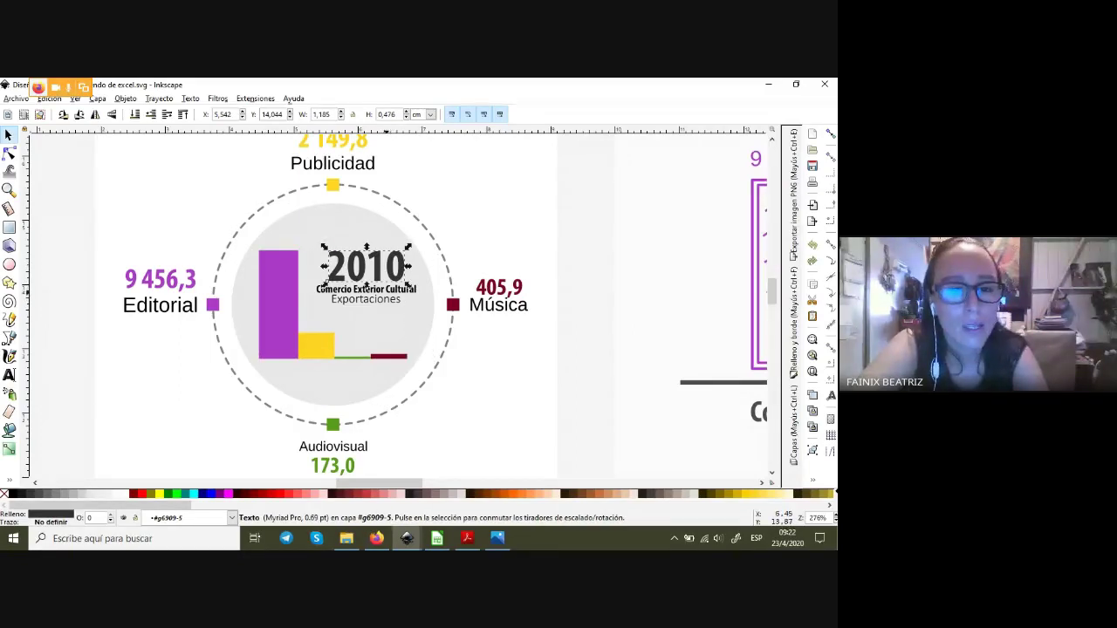
double_click(317, 290)
key("Escape")
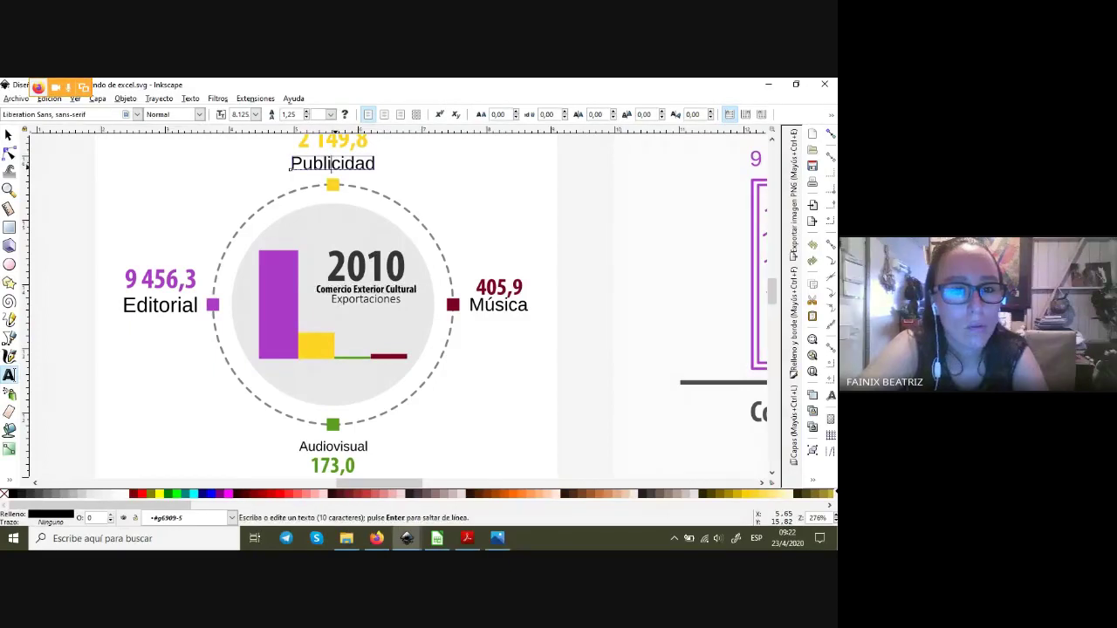
- Scroll and pan down the page to view the other chart designs
scroll(291, 164, "down", 1)
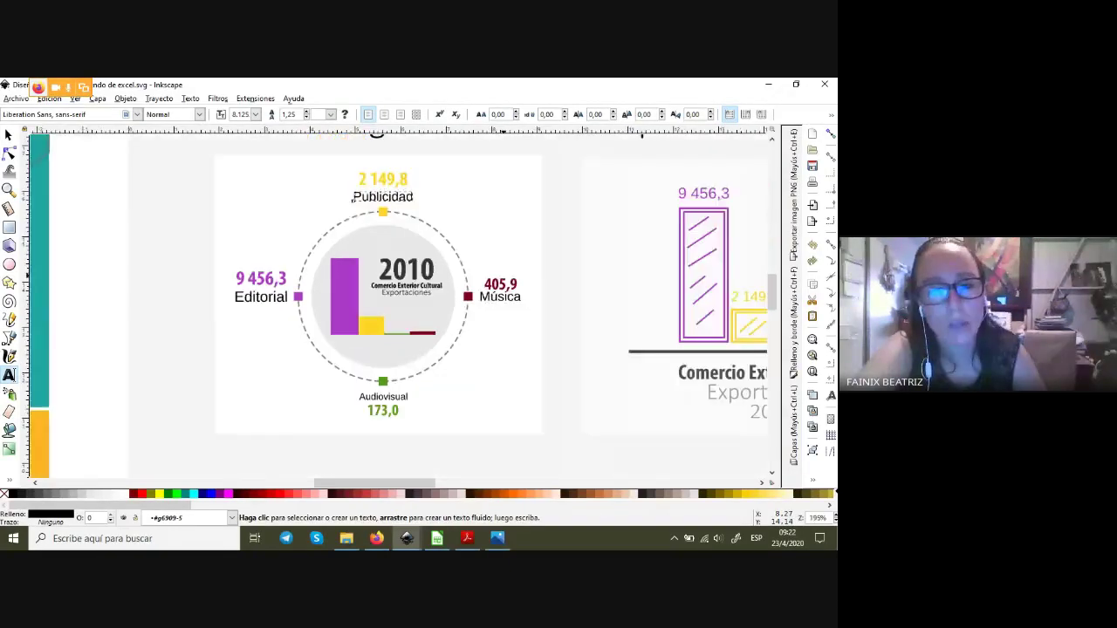
scroll(291, 164, "down", 1)
scroll(354, 200, "up", 1)
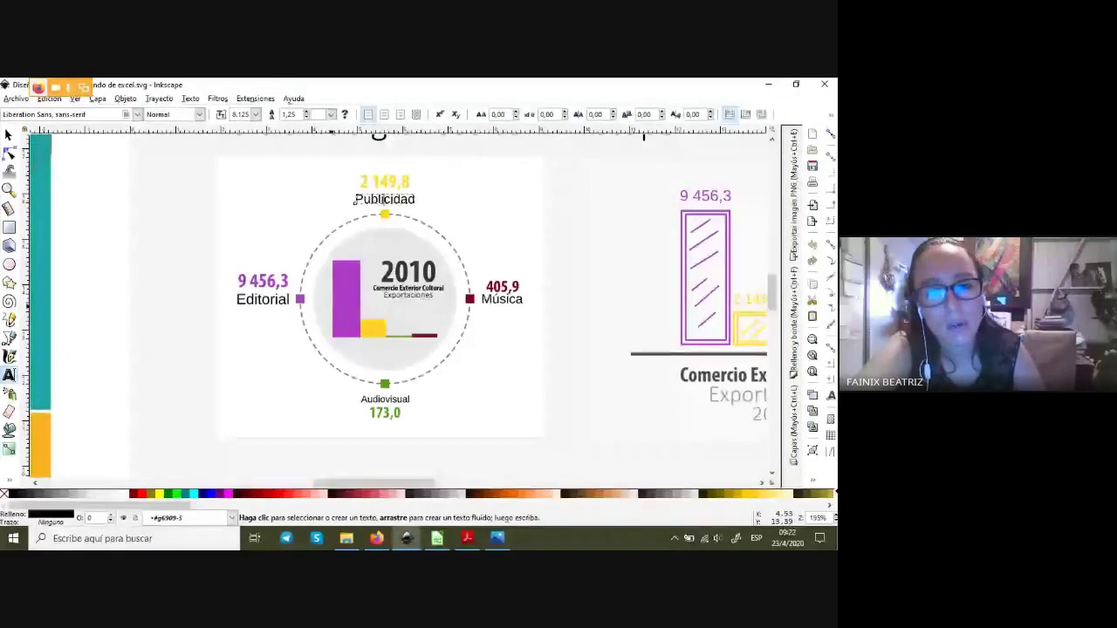
scroll(354, 200, "down", 1)
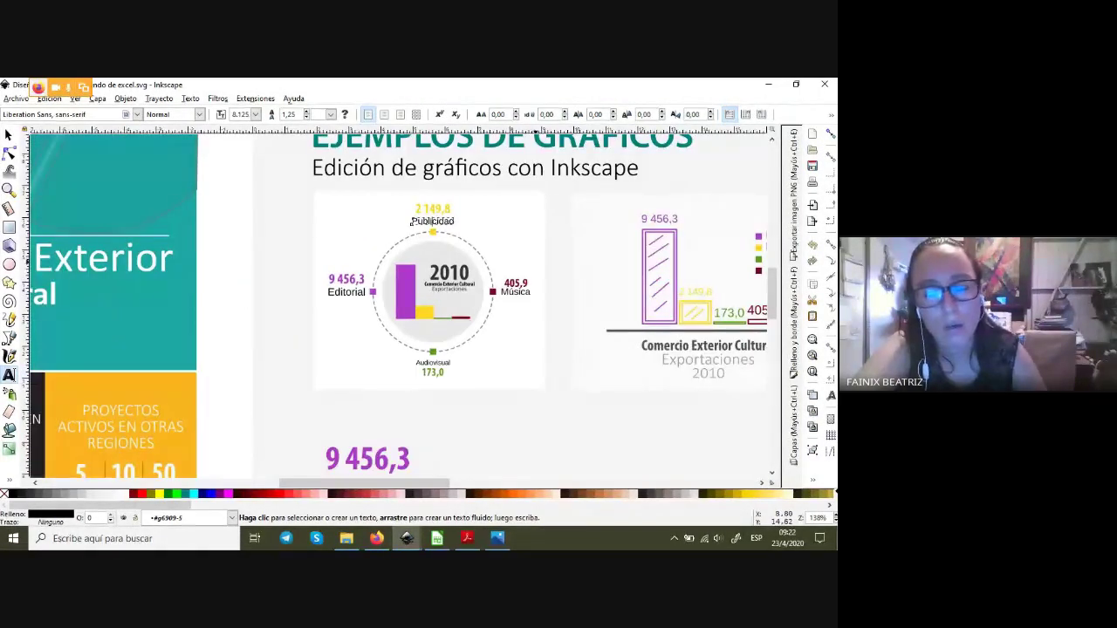
left_click_drag(364, 483, 435, 483)
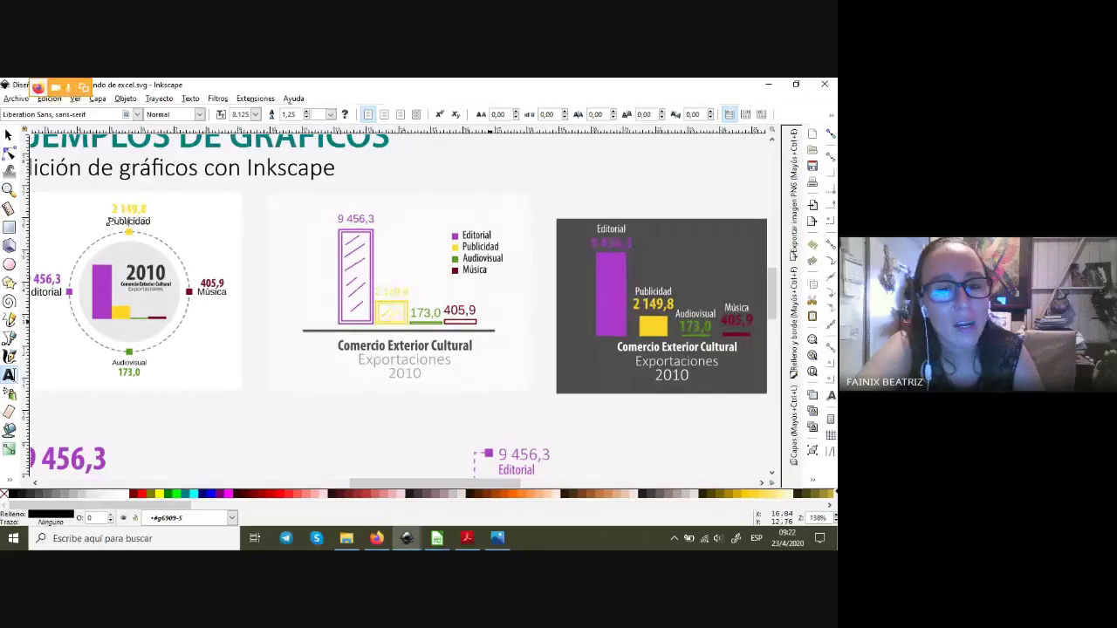
left_click_drag(435, 483, 493, 483)
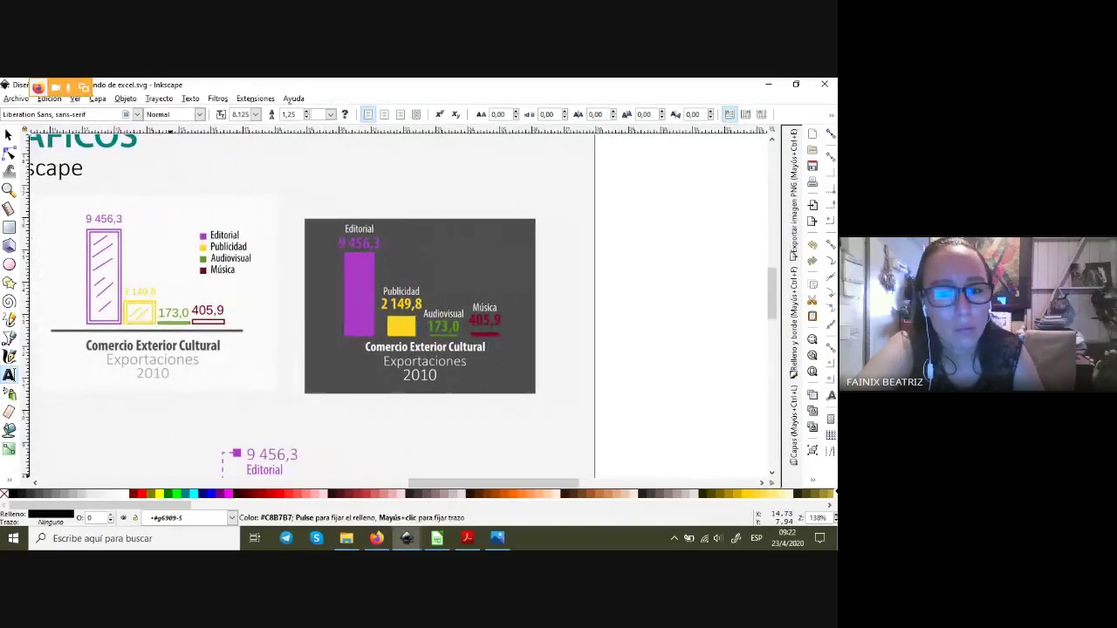
left_click_drag(368, 277, 392, 379)
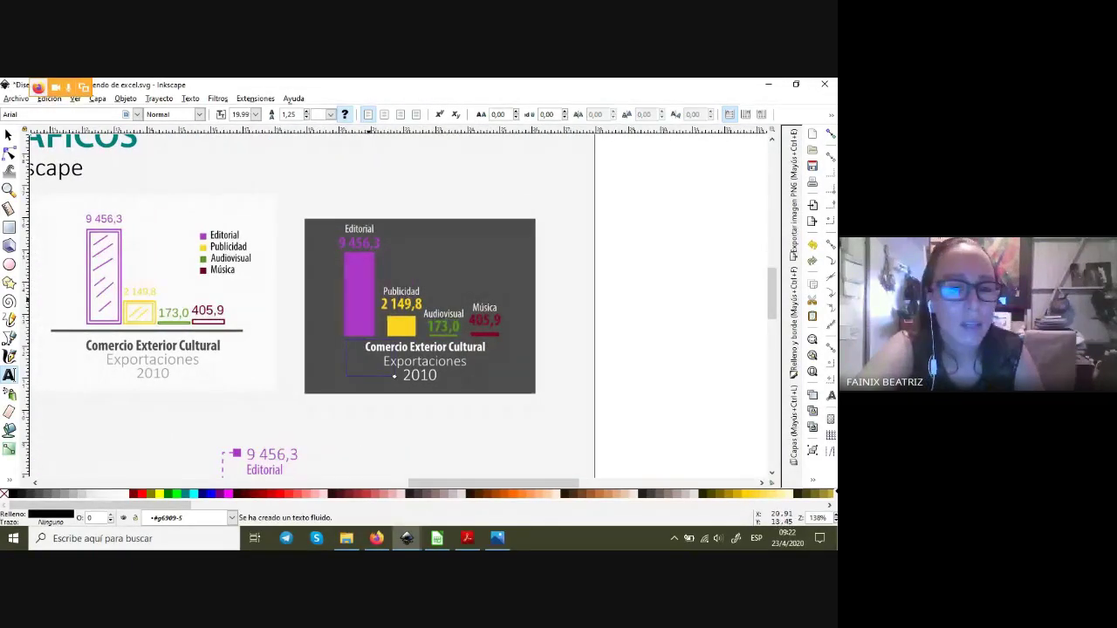
left_click(8, 135)
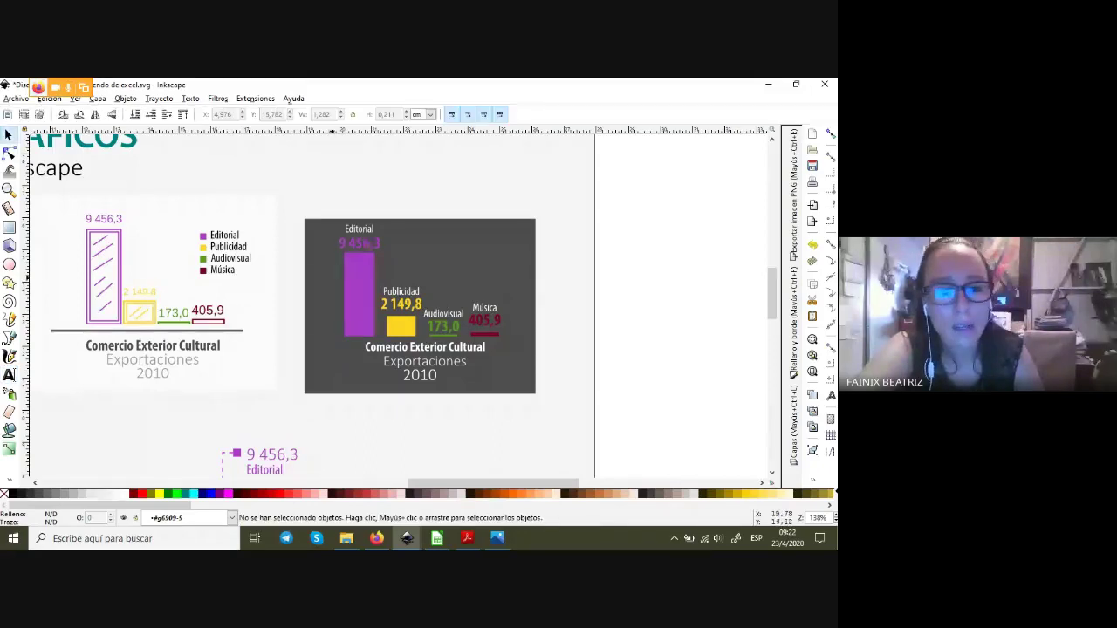
left_click(420, 305)
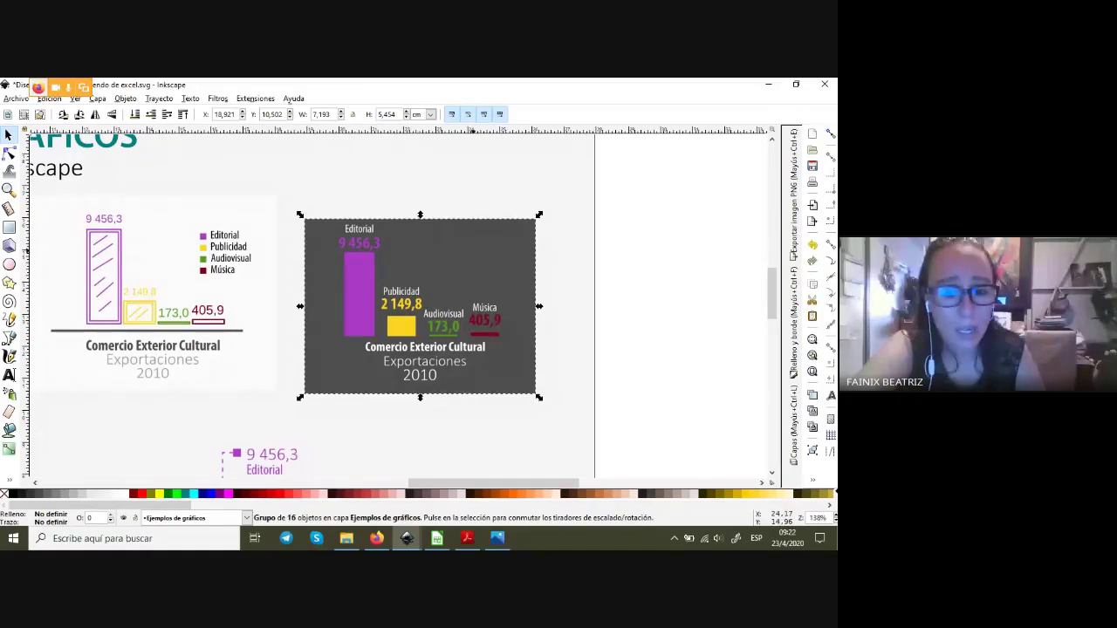
scroll(401, 306, "down", 3)
scroll(401, 306, "down", 3)
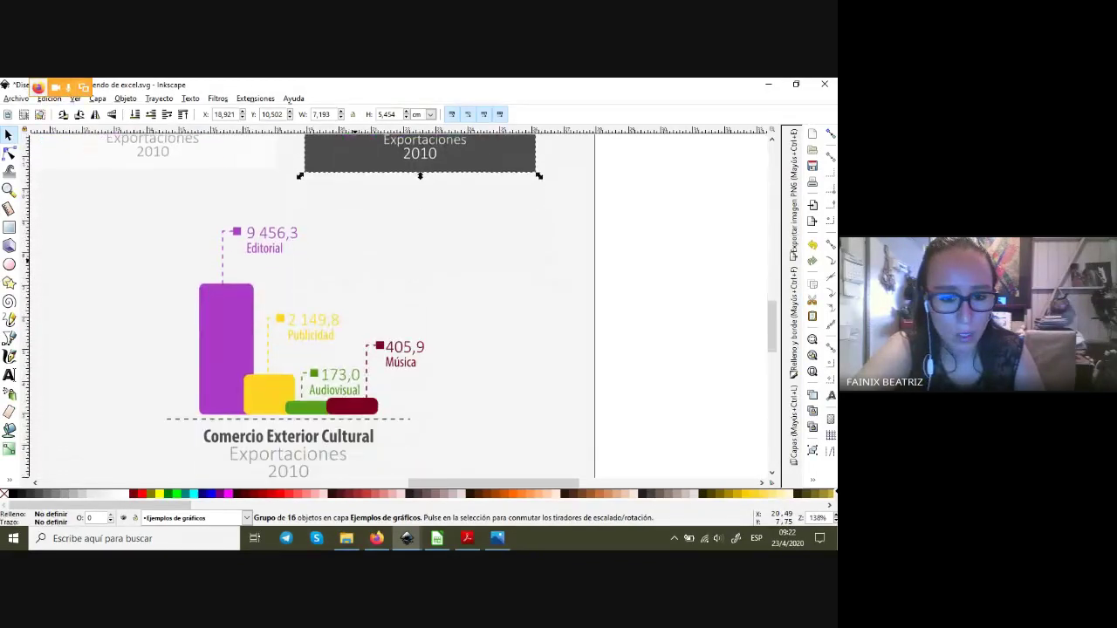
scroll(402, 306, "down", 1)
scroll(401, 306, "left", 3)
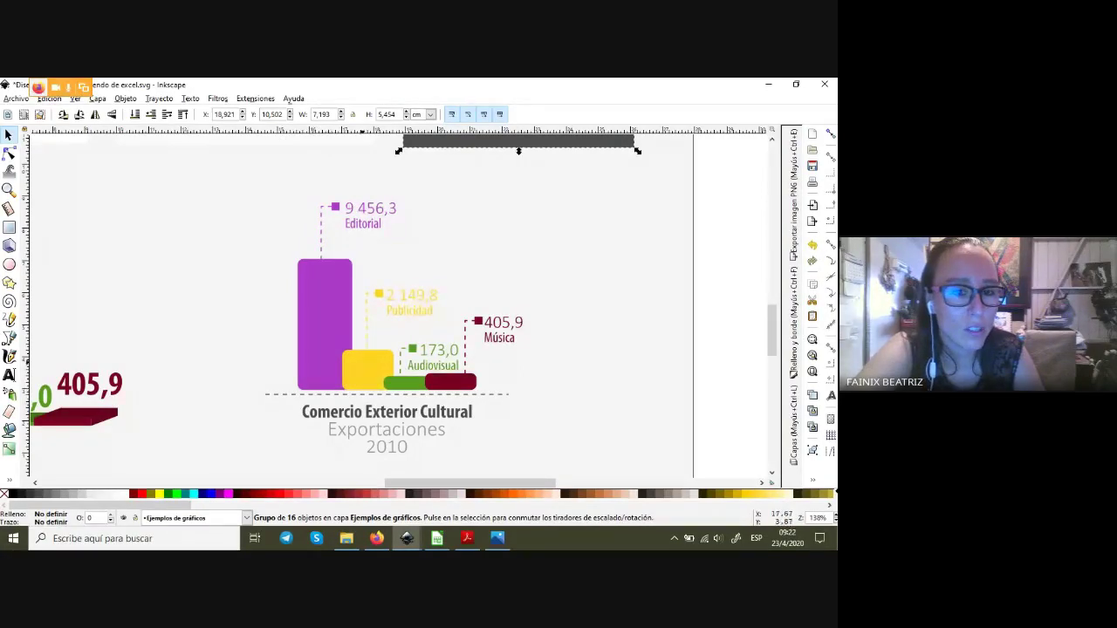
left_click(322, 235, "ctrl")
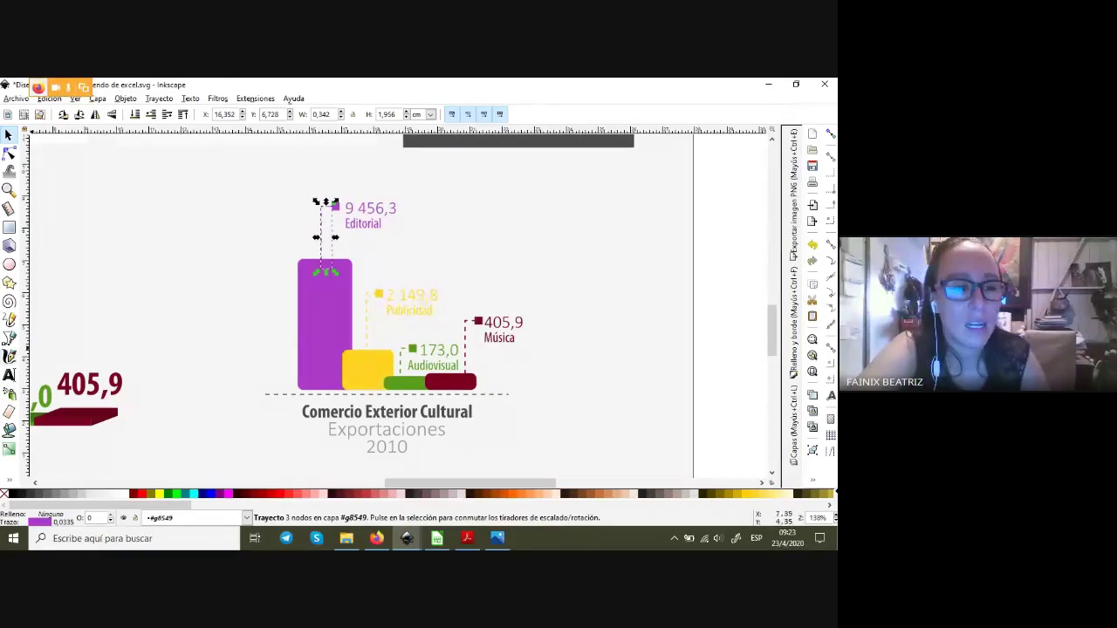
- Draw a three-node leader line with a short angled top and make it dashed
left_click(9, 338)
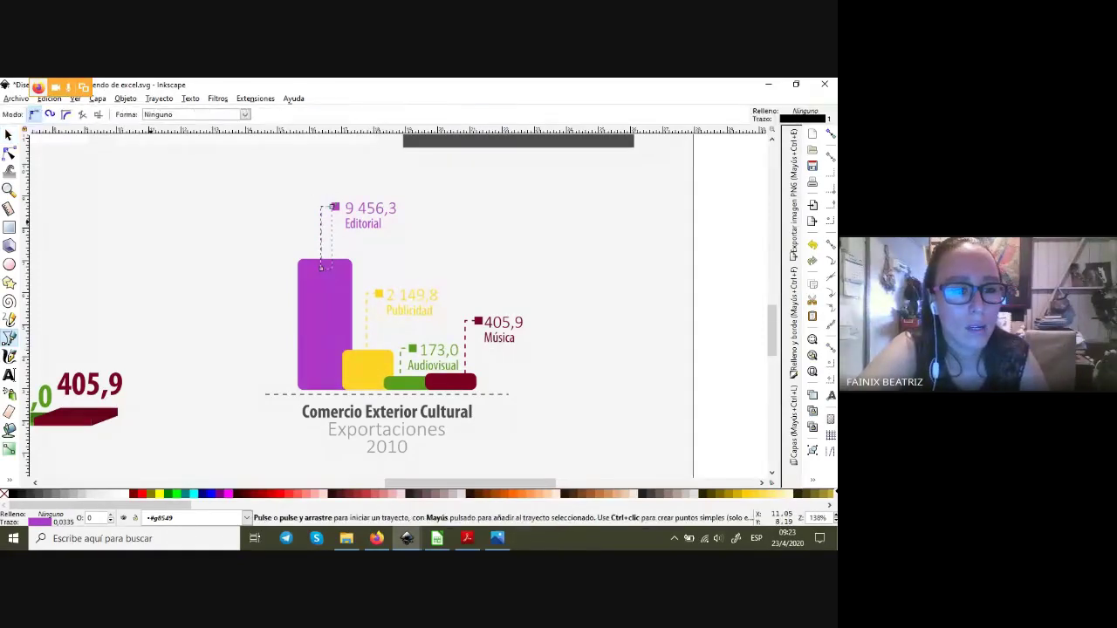
left_click(231, 260)
left_click(231, 201)
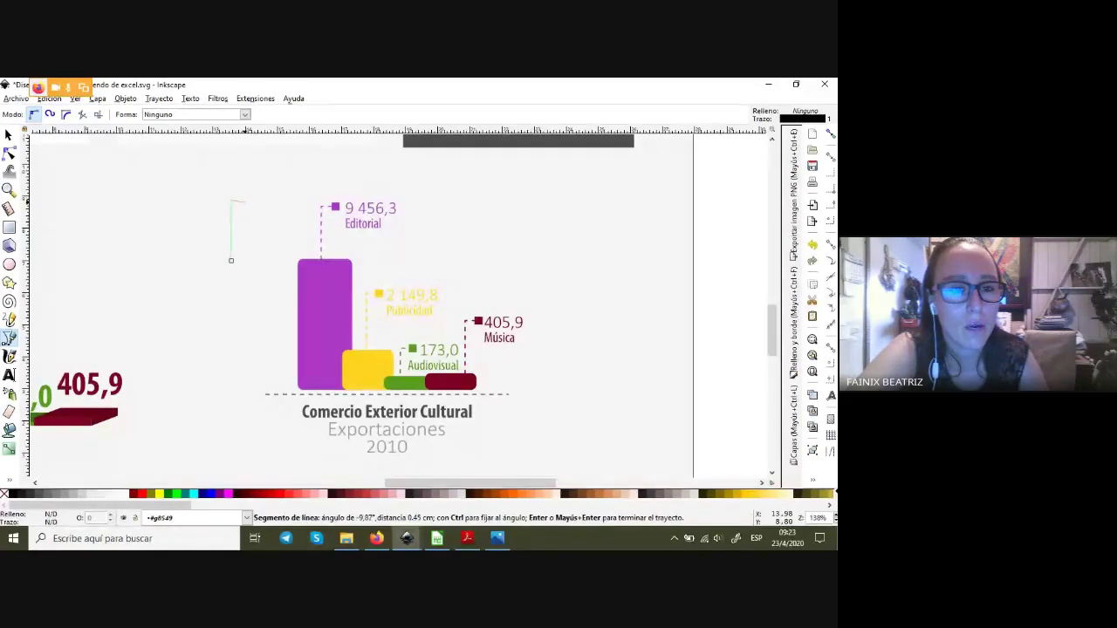
left_click(250, 198)
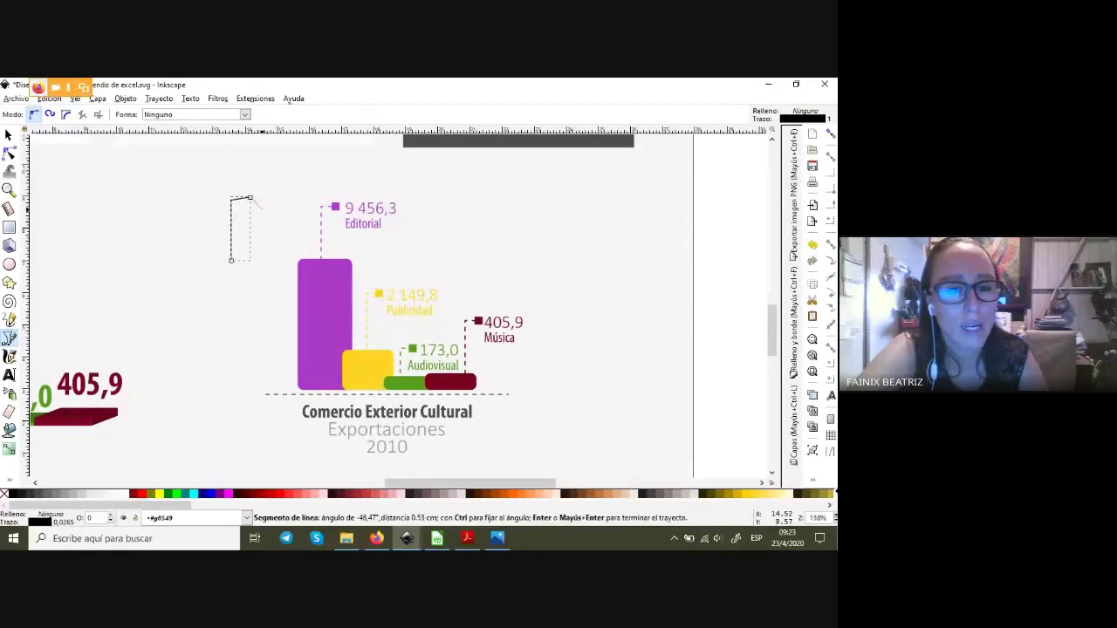
key("Return")
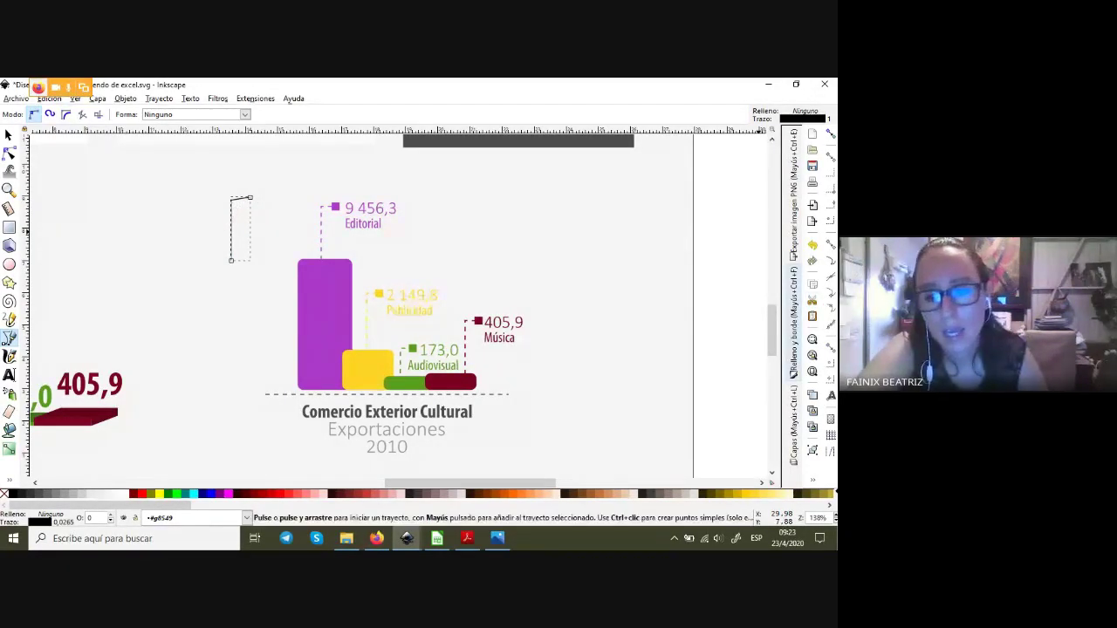
key("ctrl+shift+f")
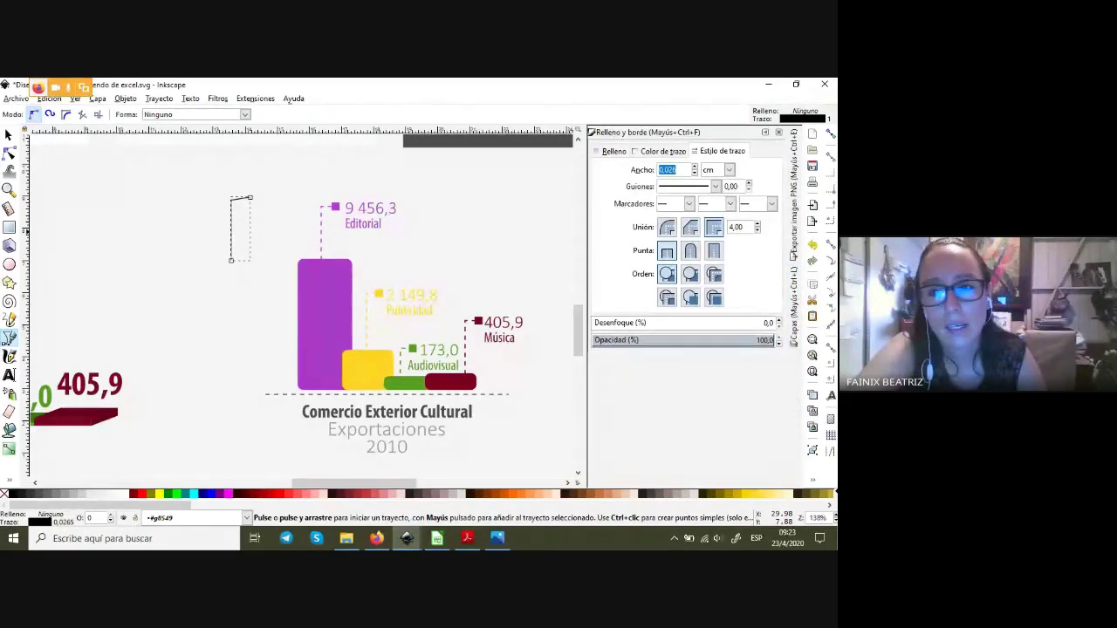
left_click(716, 186)
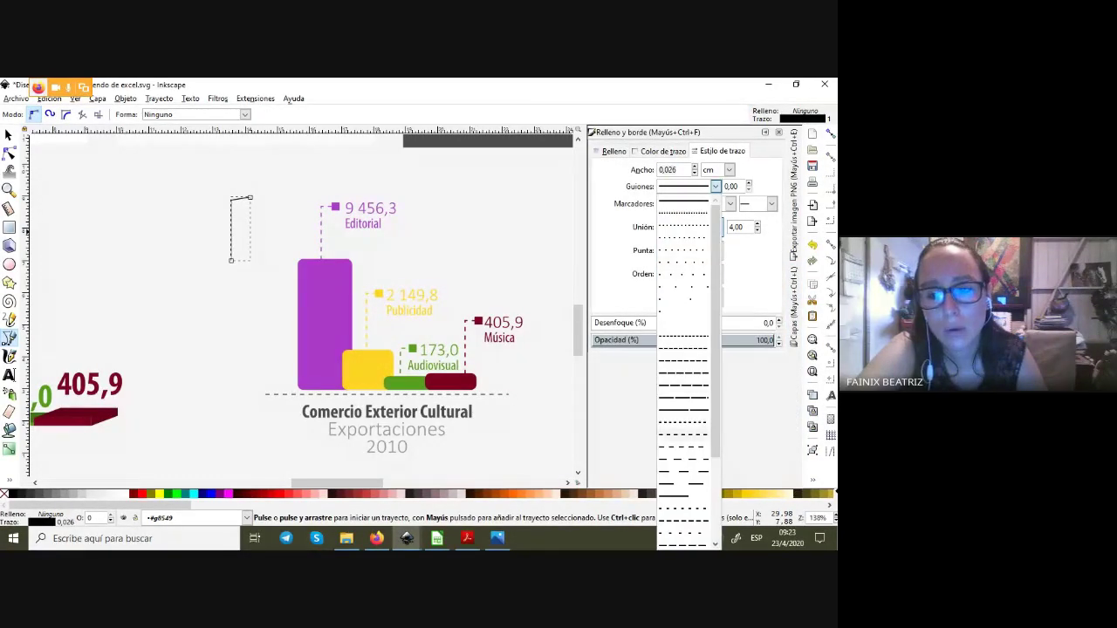
left_click(683, 360)
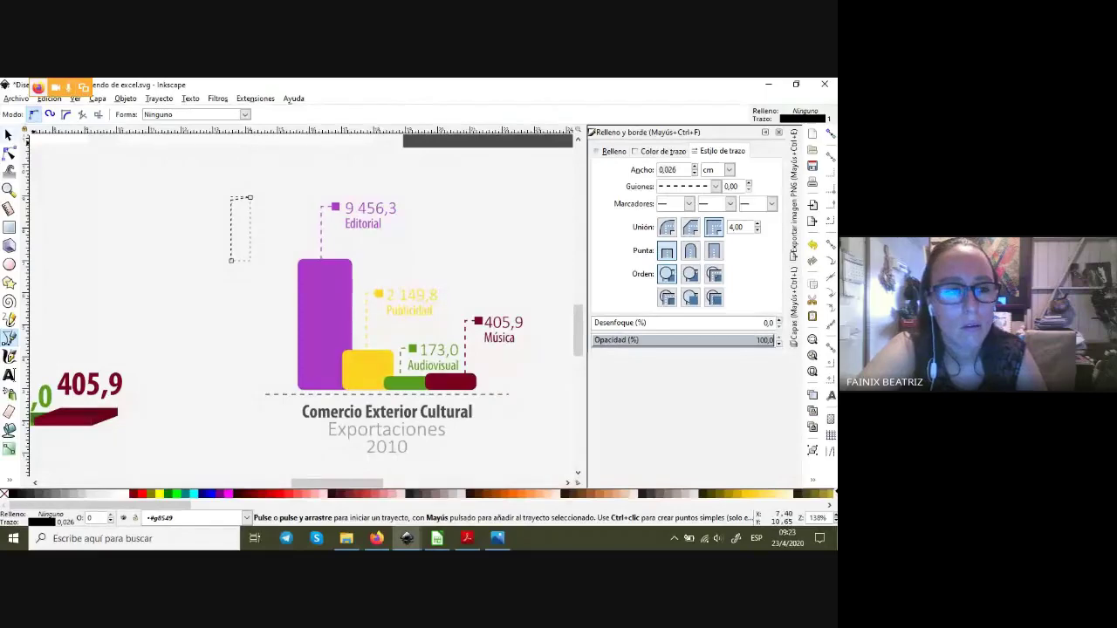
- Move the dashed leader line beside the purple bar at the 9 456,3 Editorial label
key("s")
key("Escape")
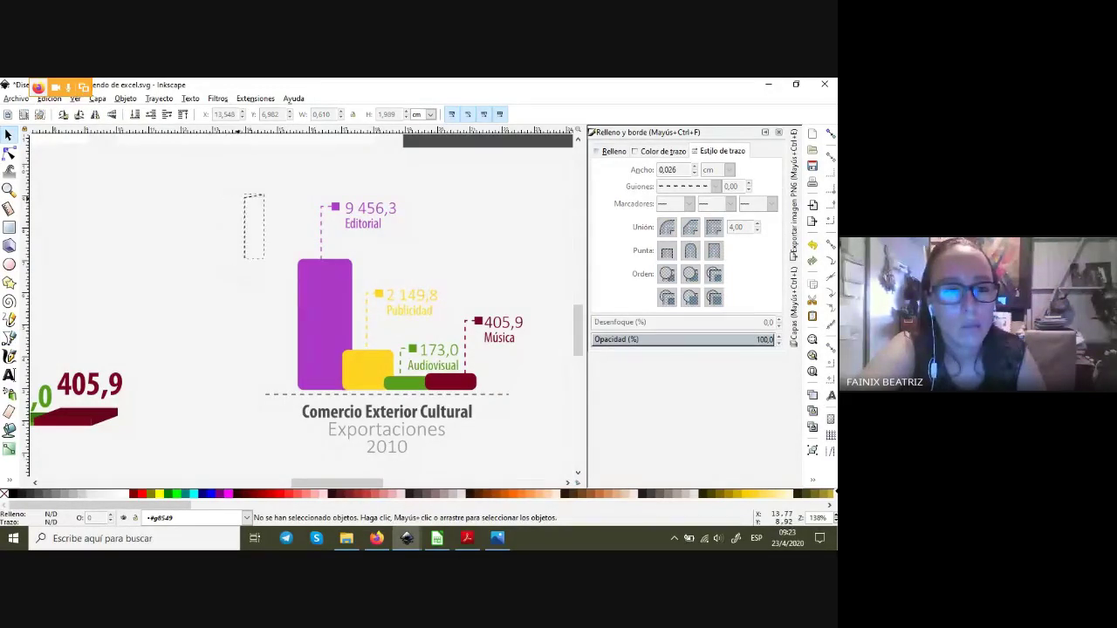
left_click_drag(250, 195, 331, 201)
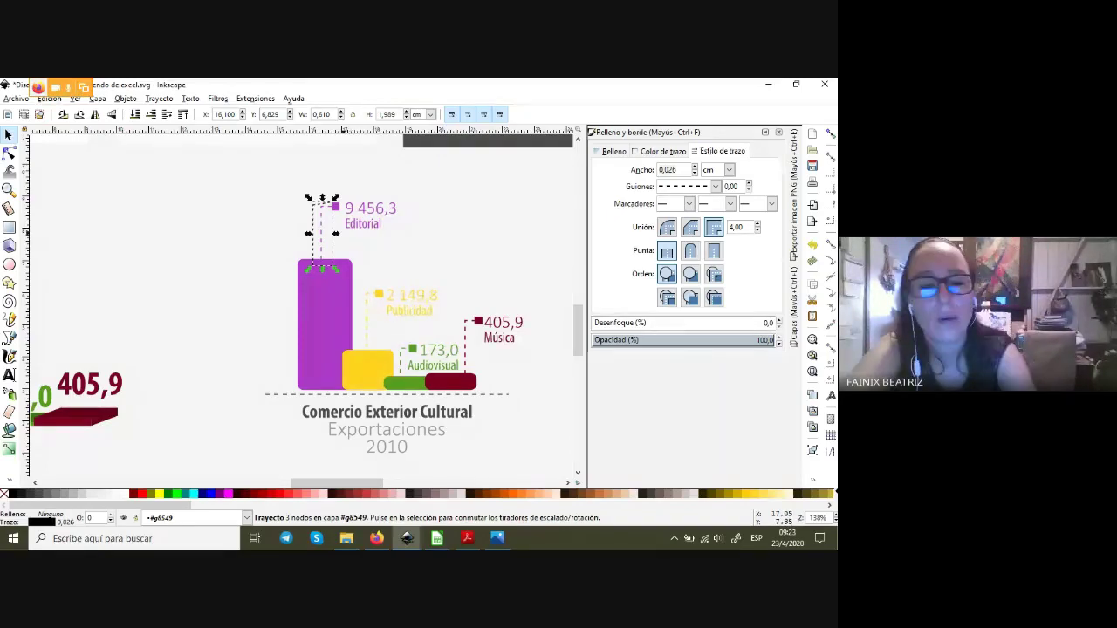
key("Escape")
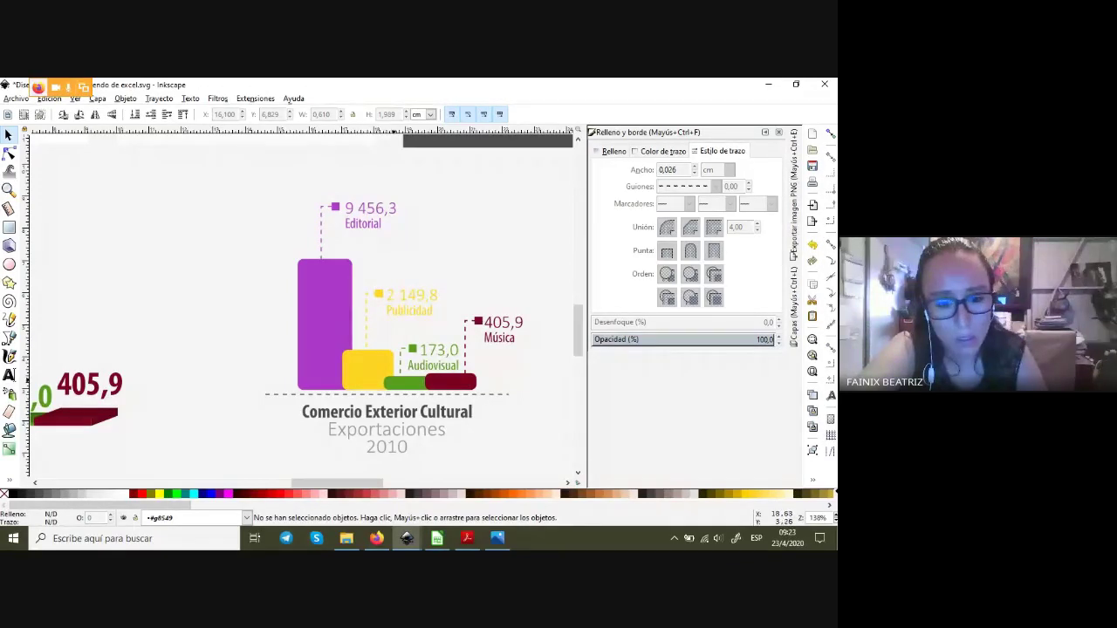
- Collapse the Fill and Stroke panel to widen the canvas
scroll(301, 306, "down", 2)
scroll(302, 305, "down", 1)
scroll(302, 306, "left", 4)
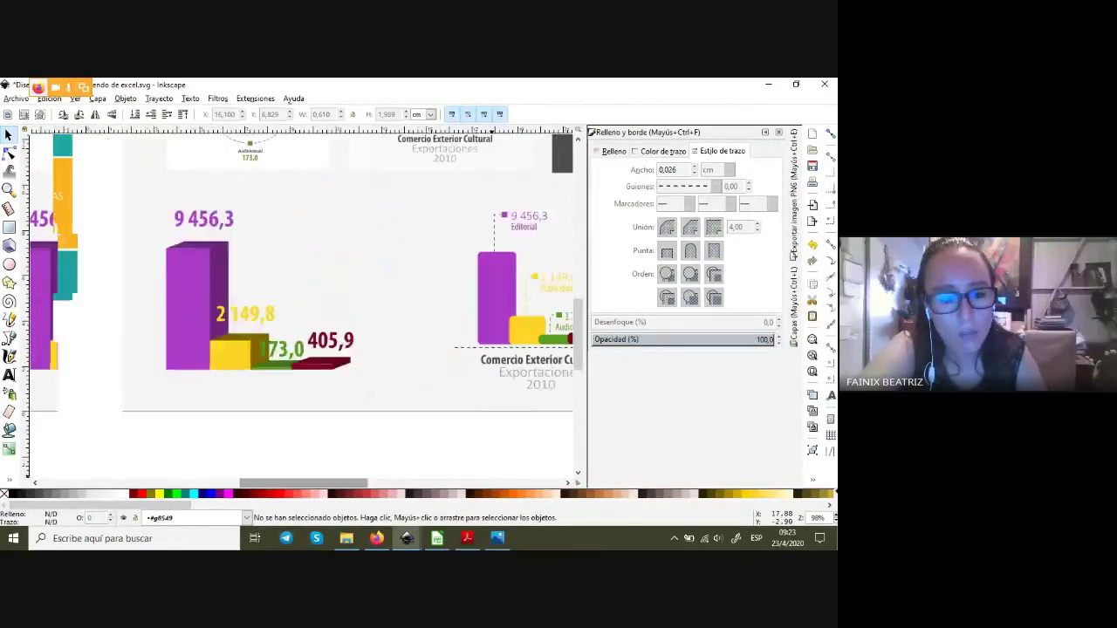
scroll(301, 305, "left", 2)
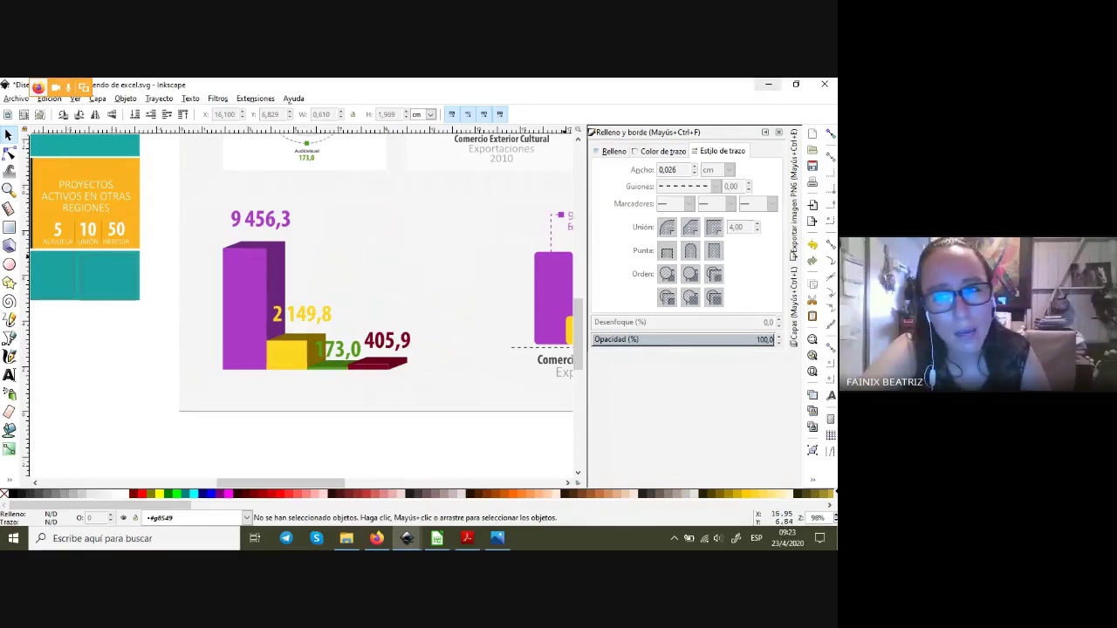
left_click(765, 132)
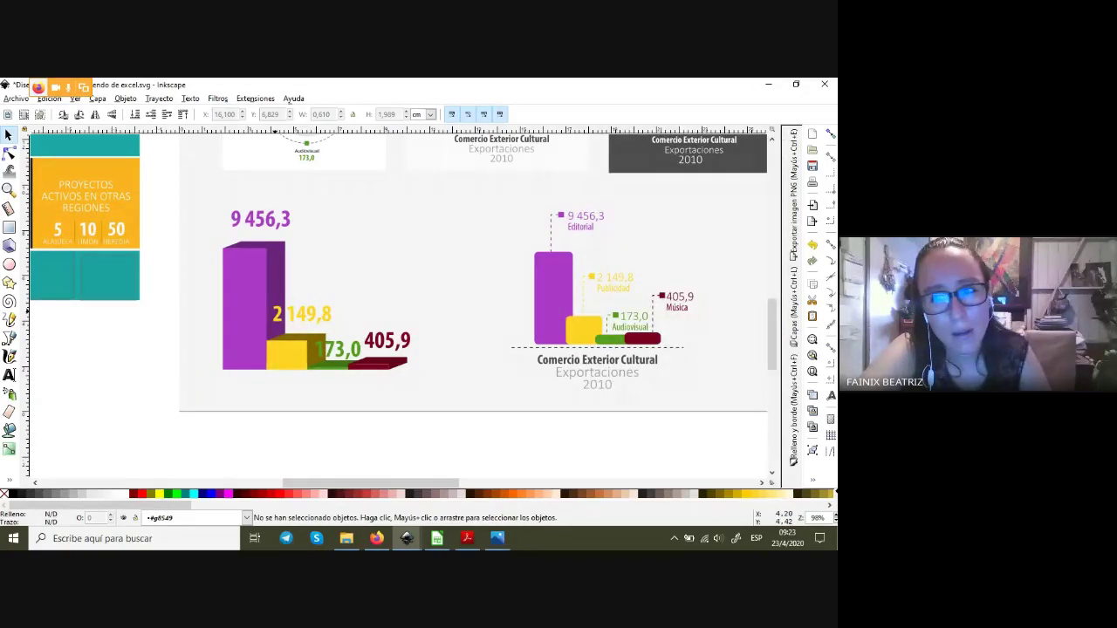
scroll(401, 306, "up", 1)
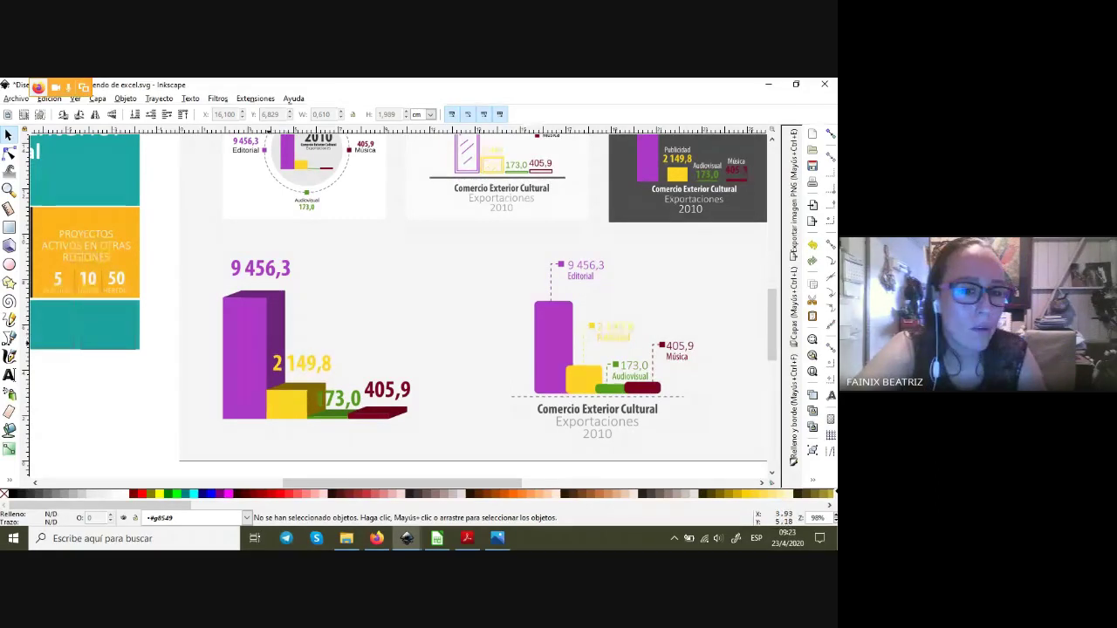
- Inspect the 3D bar chart group and its 9 456,3, 2 149,8 and 173,0 labels
left_click(288, 385)
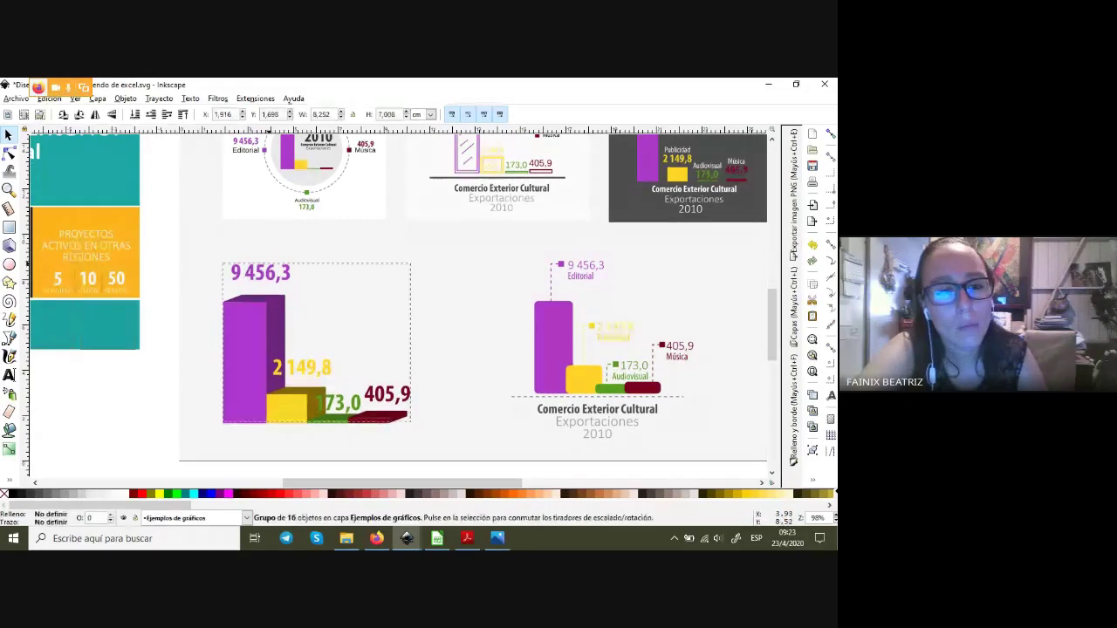
key("Escape")
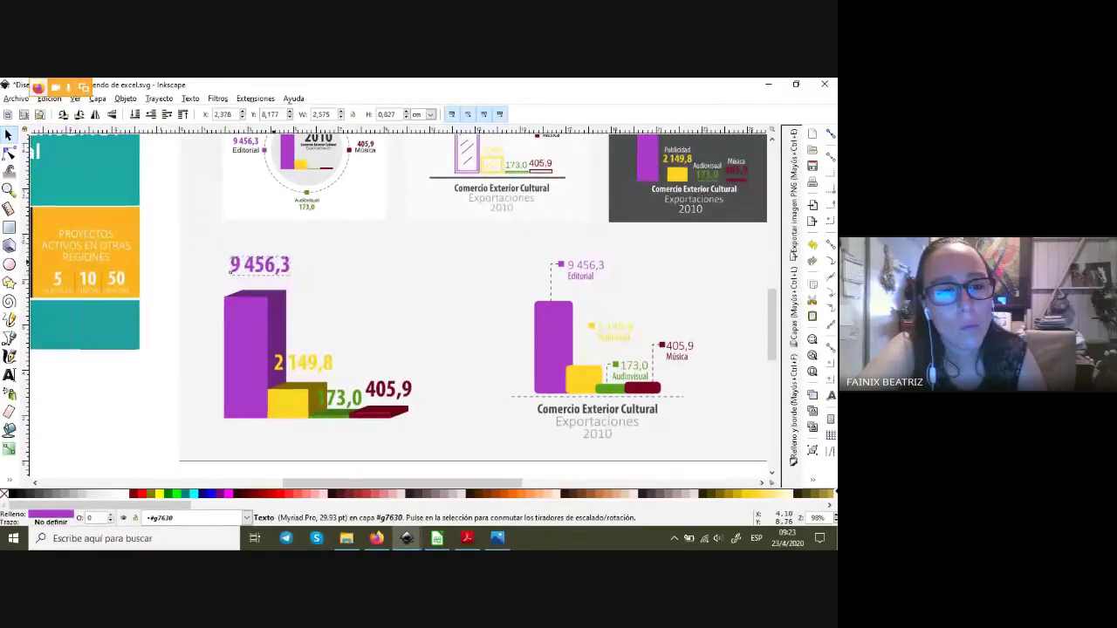
left_click(260, 271)
left_click(278, 365)
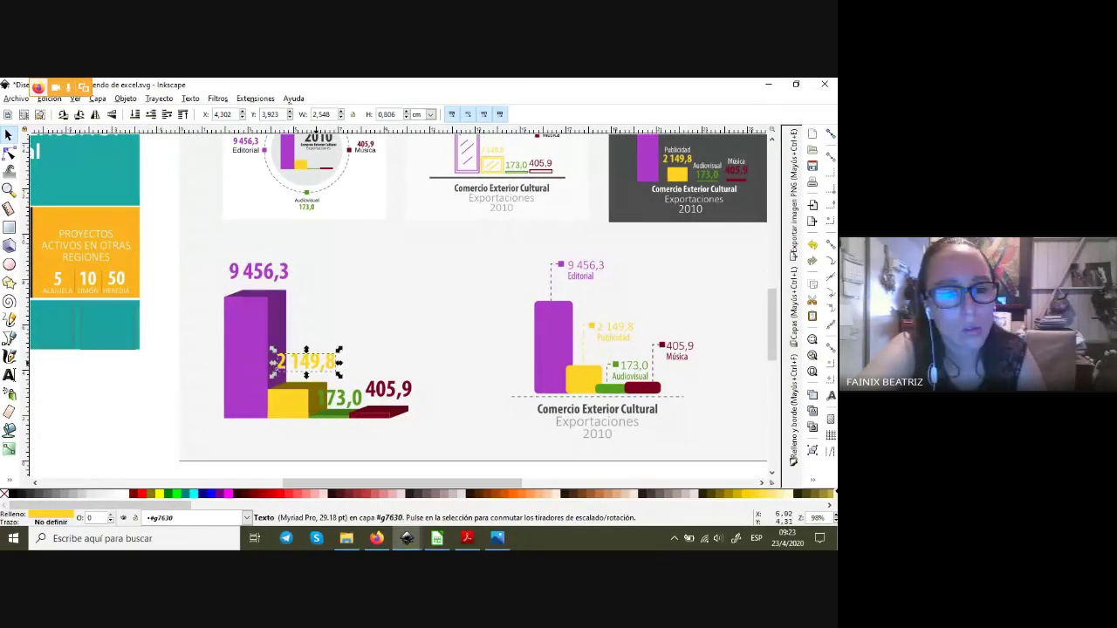
left_click(336, 397)
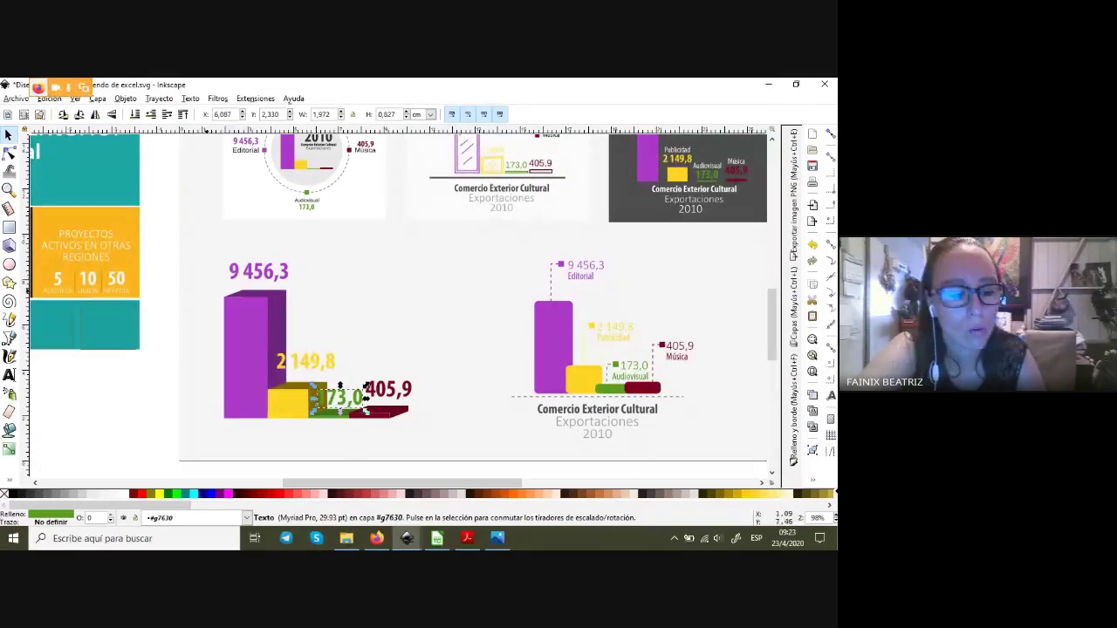
key("ctrl")
- Zoom out to see the whole charts page layout
scroll(185, 322, "up", 1, "ctrl")
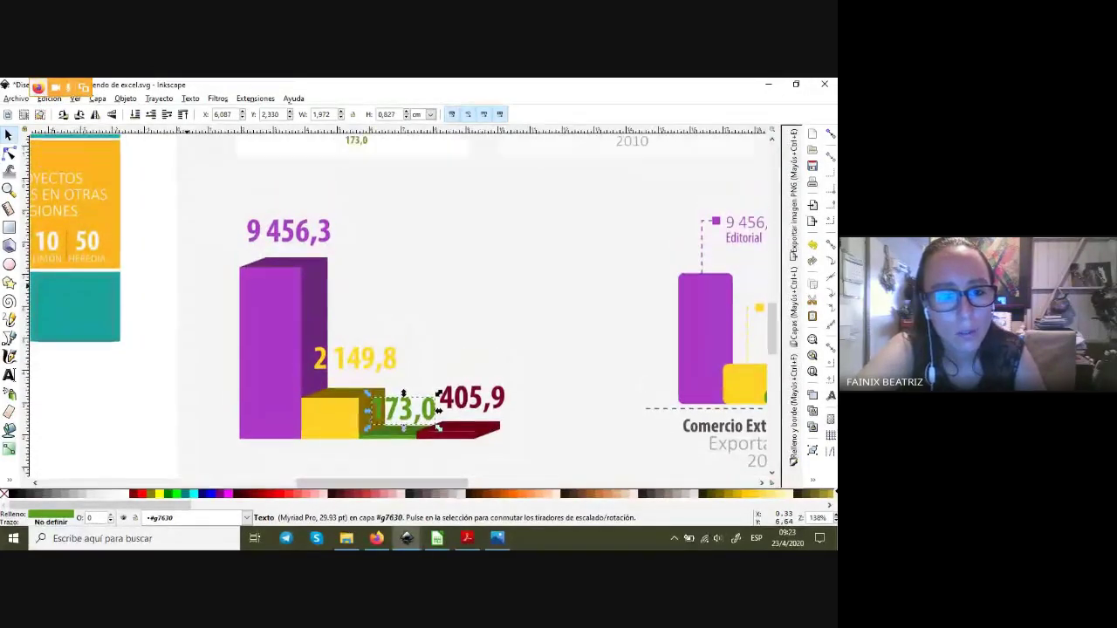
scroll(382, 483, "left", 5)
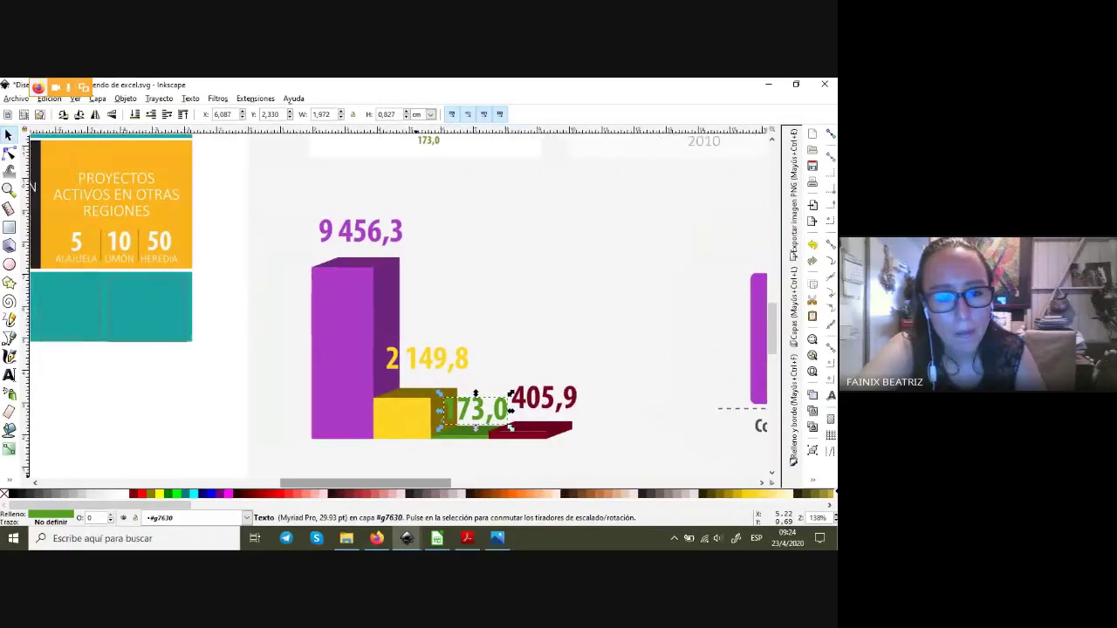
key("minus")
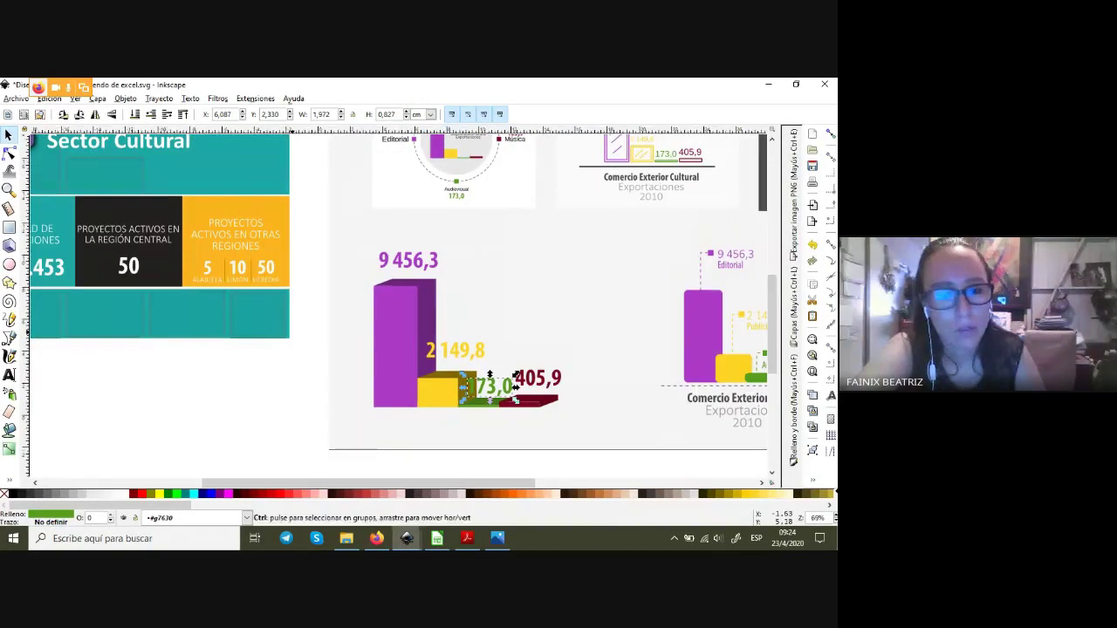
key("minus")
scroll(451, 367, "left", 4)
- Enter the red book icon group on the teal cover, then return to the Selector
scroll(451, 367, "left", 2)
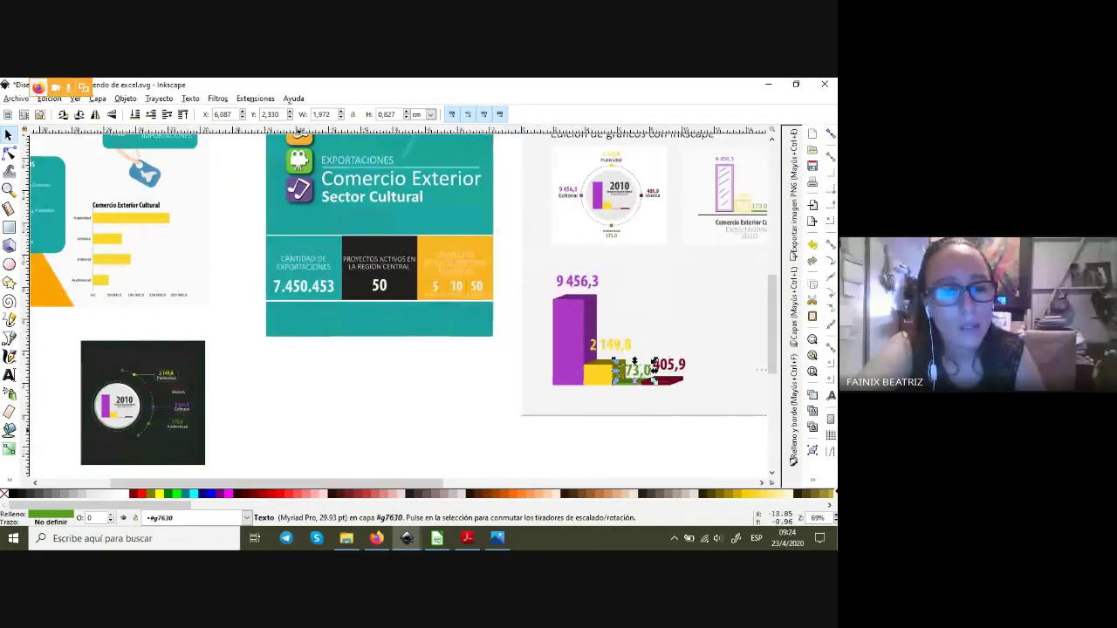
scroll(451, 366, "up", 4)
scroll(635, 462, "down", 1)
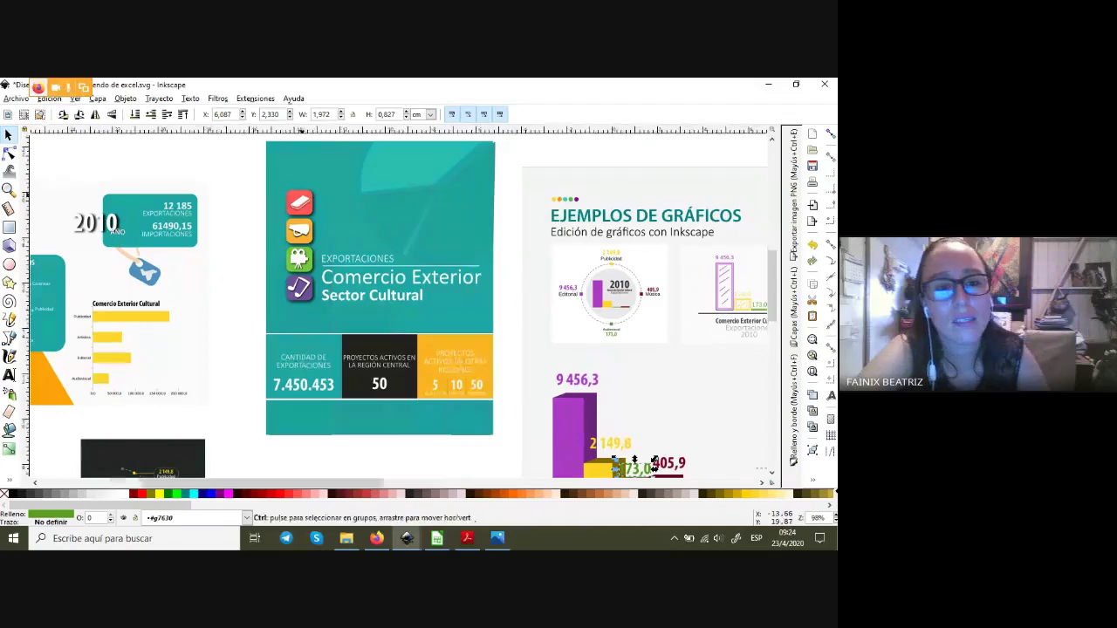
scroll(301, 205, "up", 1, "ctrl")
left_click(300, 206)
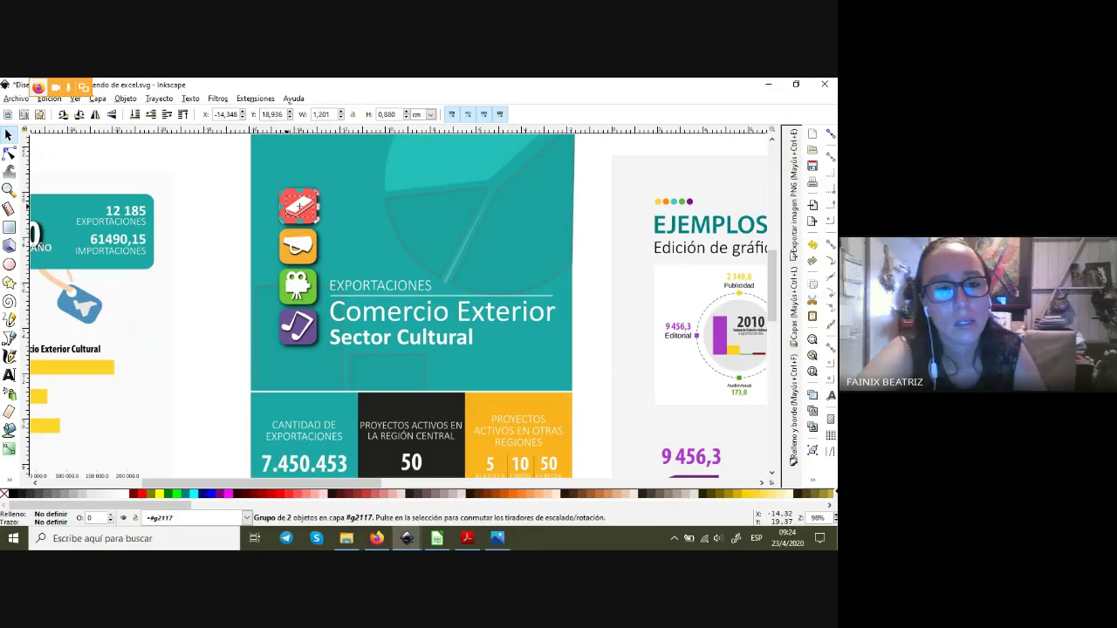
double_click(300, 205)
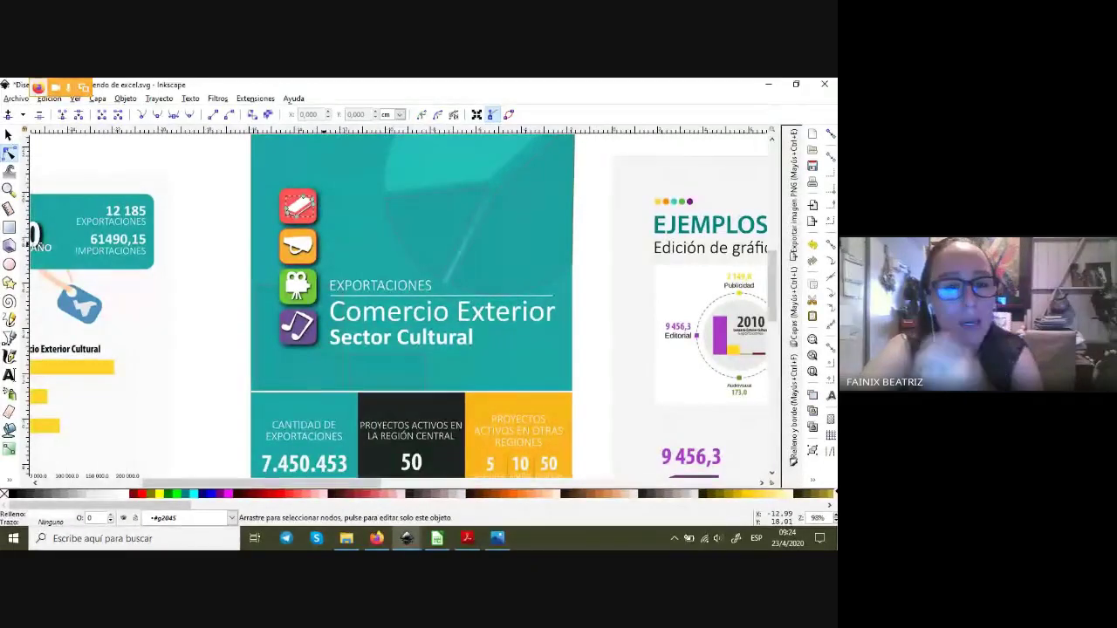
key("s")
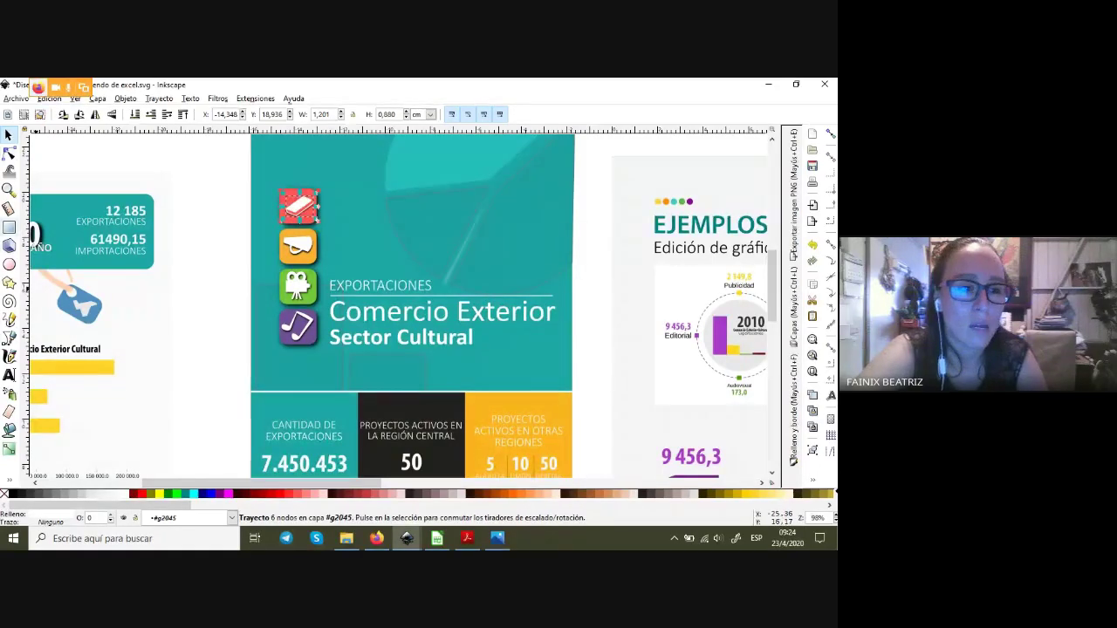
- Draw a dark red rectangle near the top of the teal cover and position it
key("r")
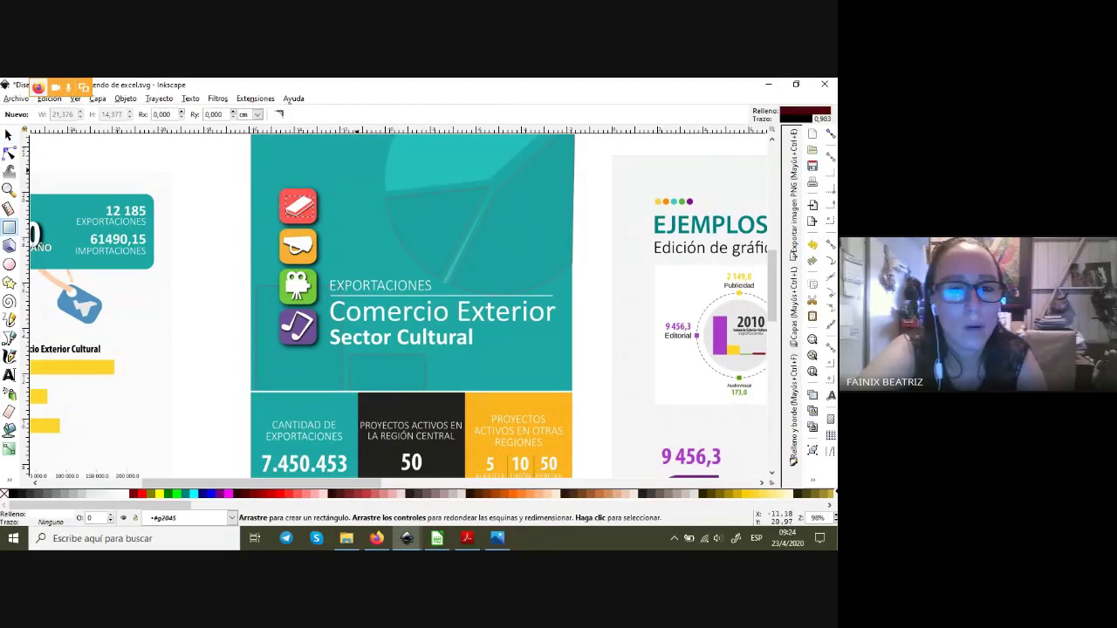
left_click_drag(359, 170, 406, 226)
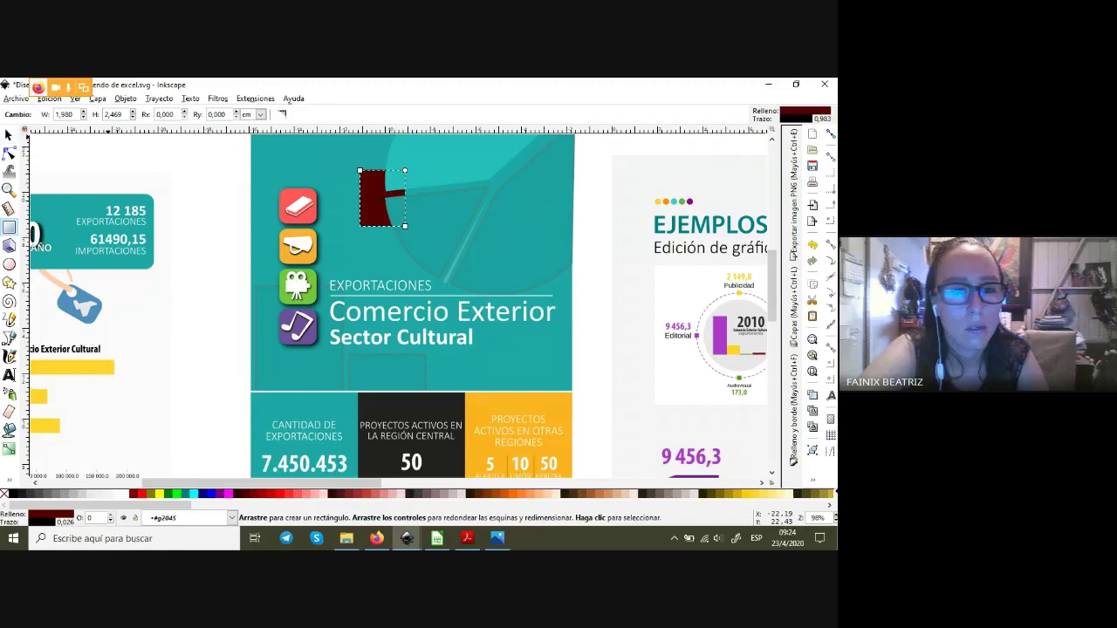
key("Delete")
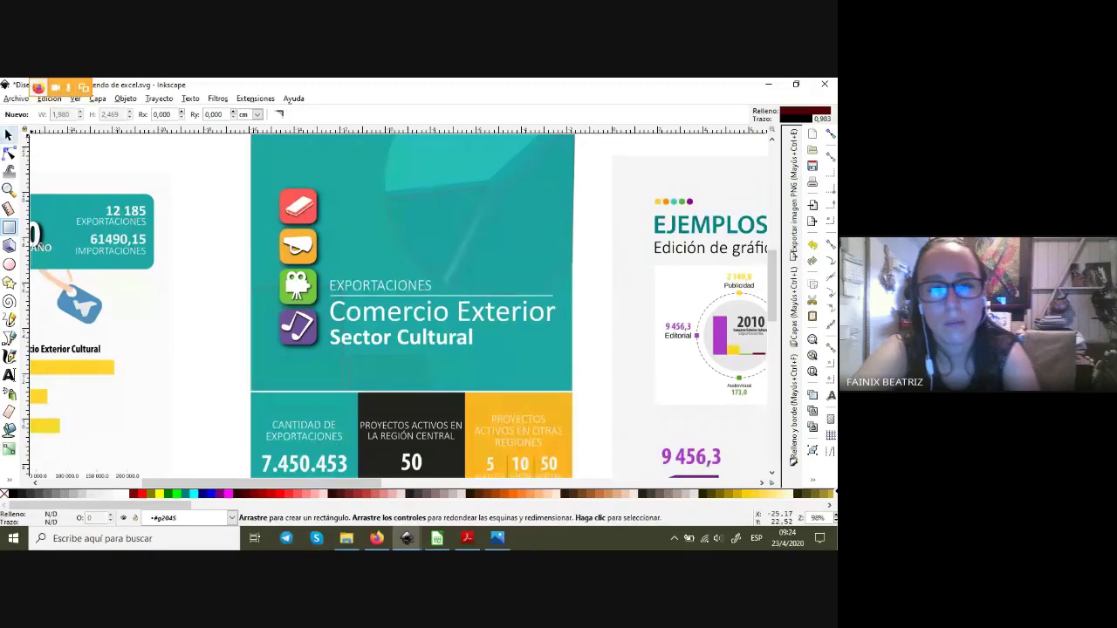
key("s")
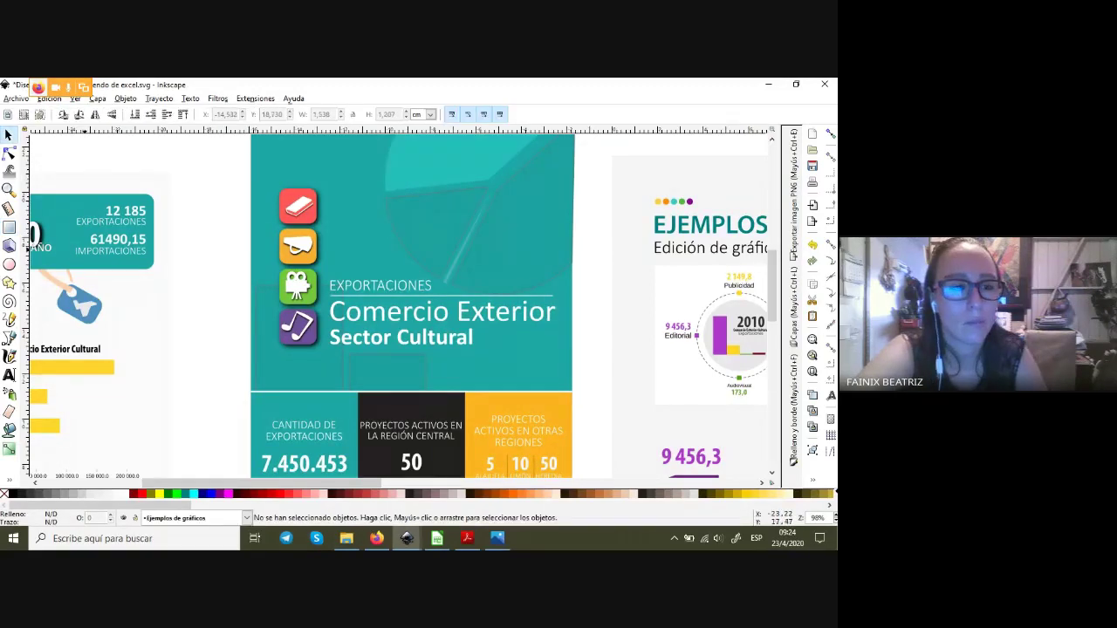
key("r")
left_click_drag(346, 169, 446, 252)
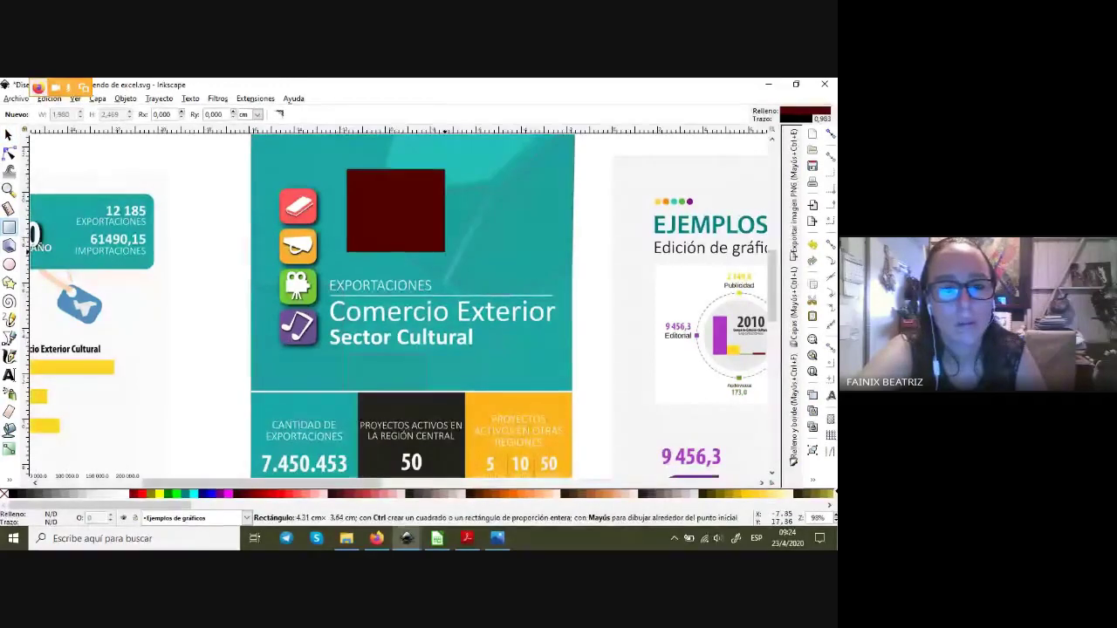
left_click(8, 134)
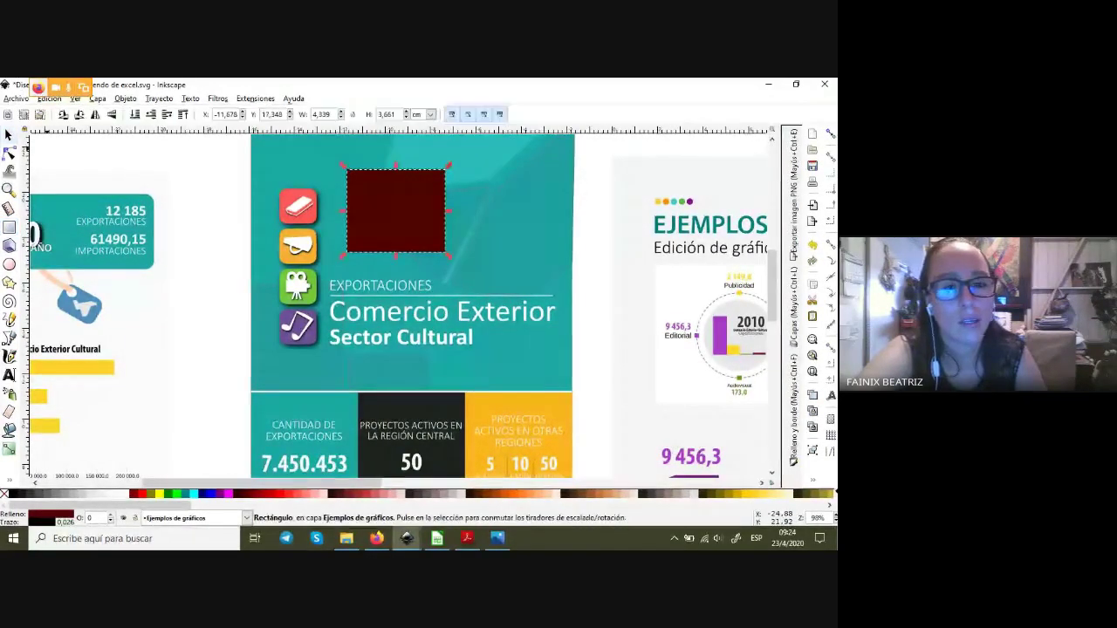
mouse_move(396, 210)
left_mouse_down()
mouse_move(442, 217)
mouse_move(416, 203)
left_mouse_up()
- Duplicate the rectangle into a black offset shadow behind the dark red one
key("ctrl+d")
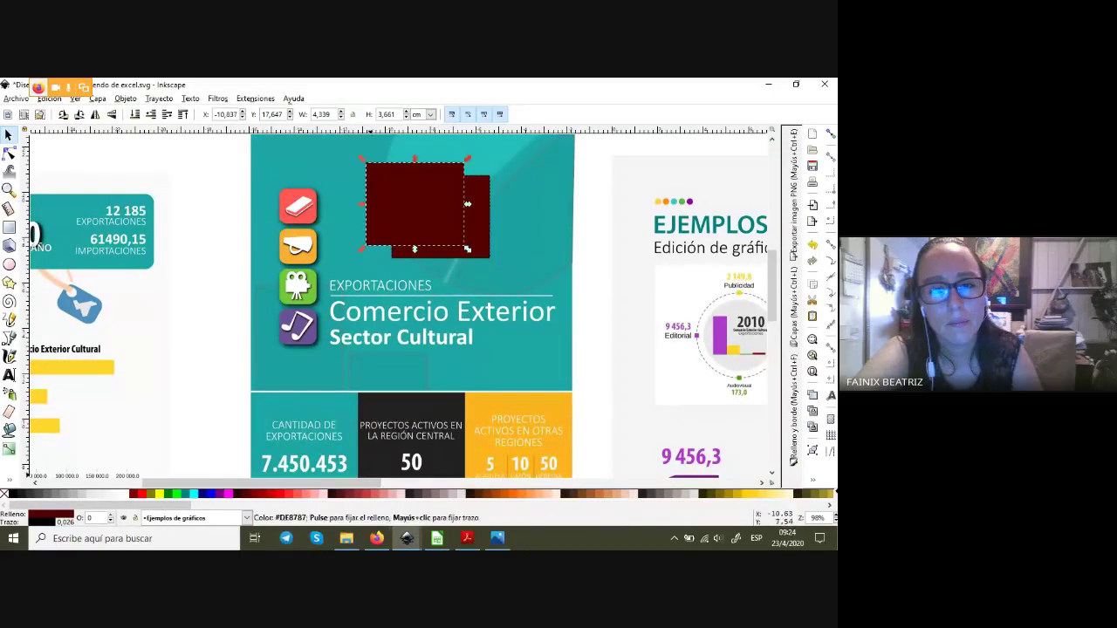
left_click(478, 222)
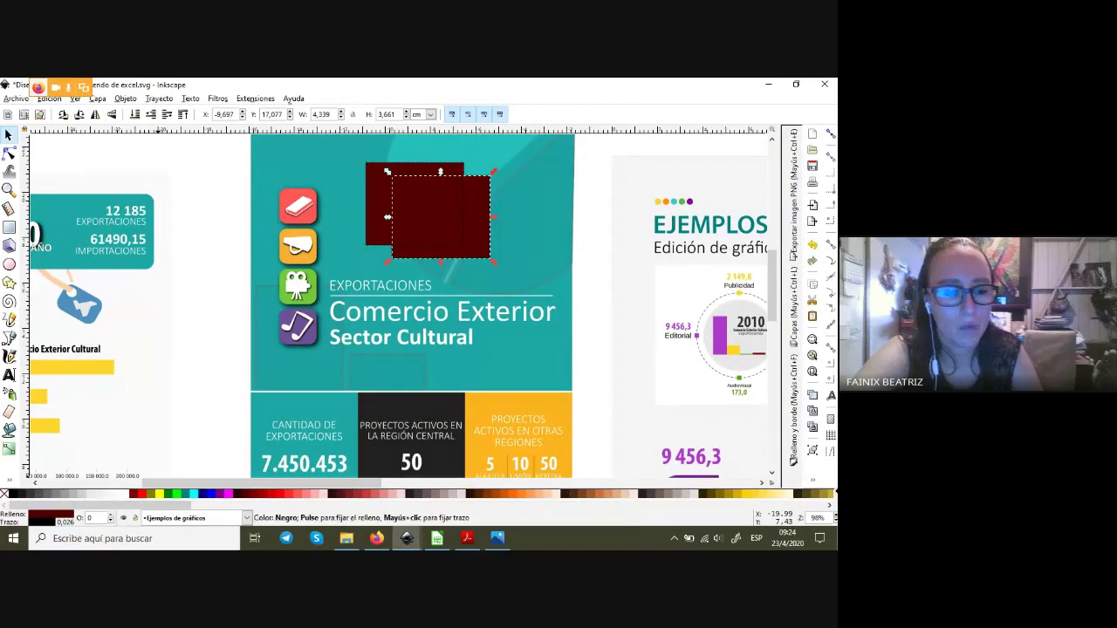
left_click(16, 494)
left_click_drag(375, 210, 395, 214)
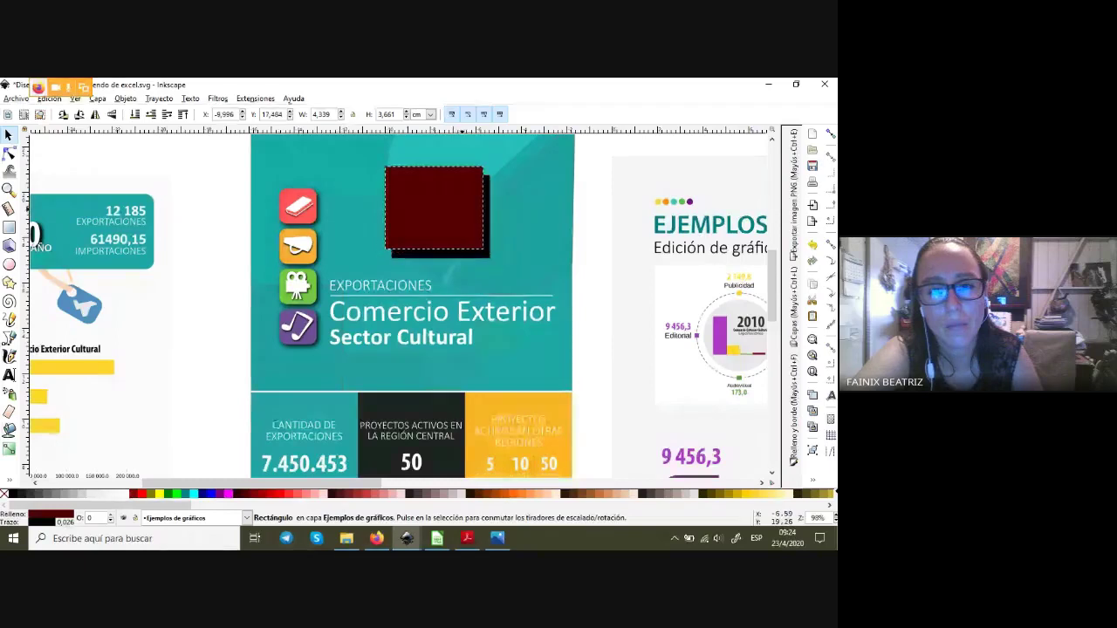
left_click_drag(463, 206, 464, 206)
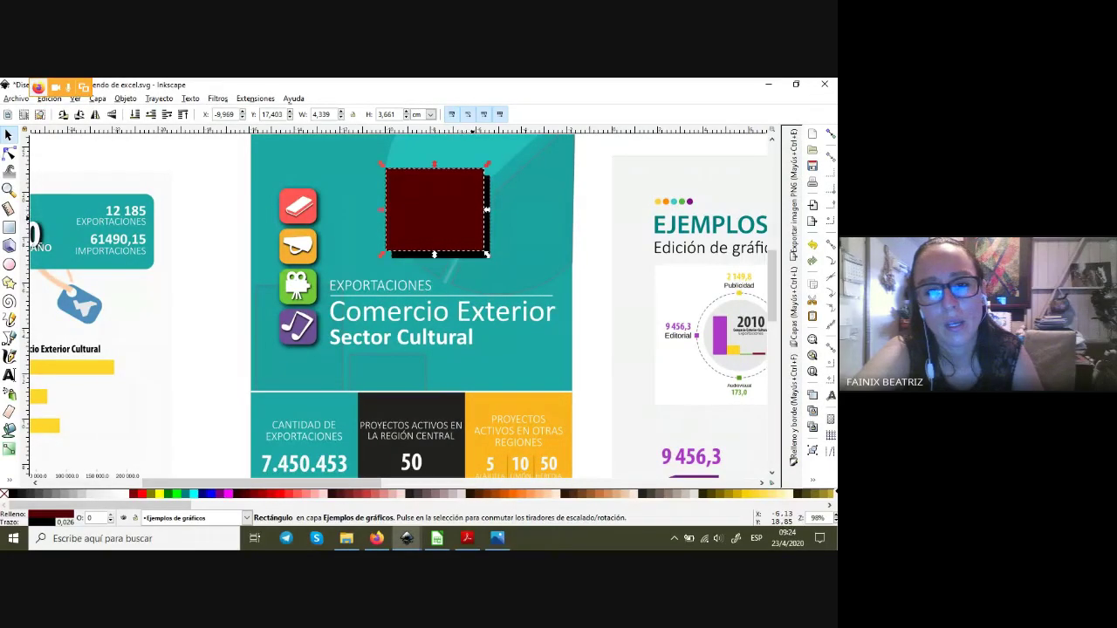
left_click(464, 206, "alt")
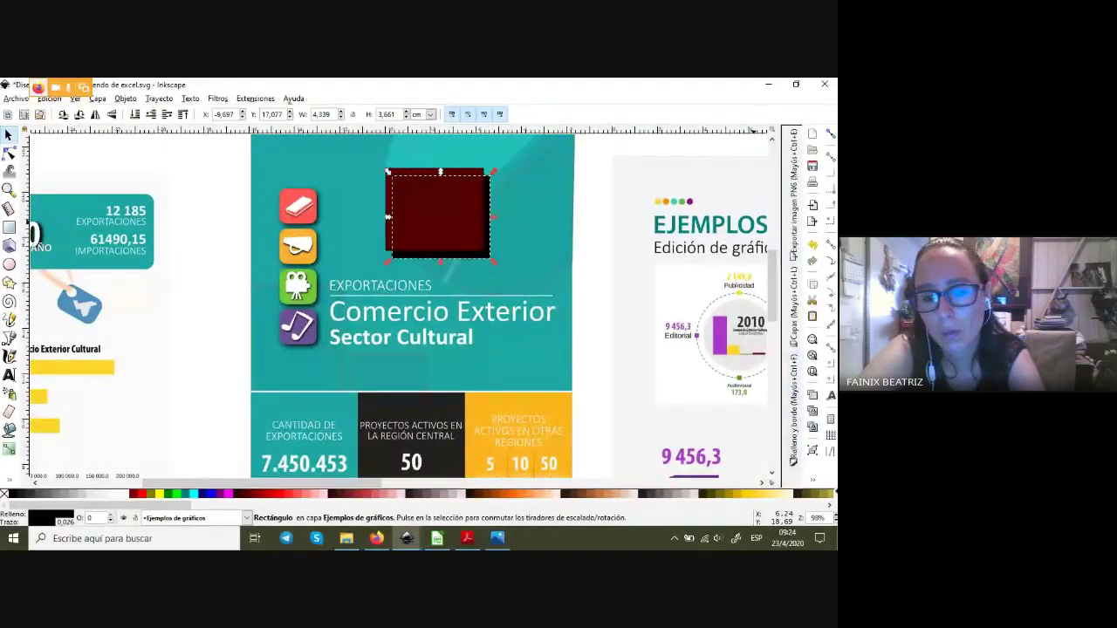
left_click(793, 411)
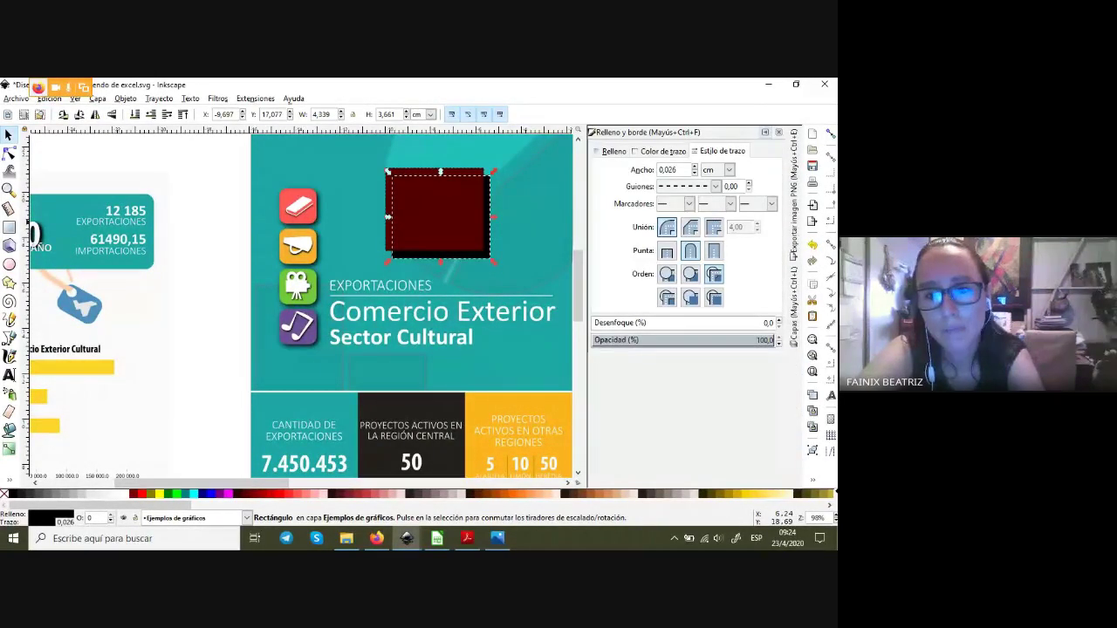
- Blur the dark red square's edges and restore the black shadow behind it
left_click(614, 151)
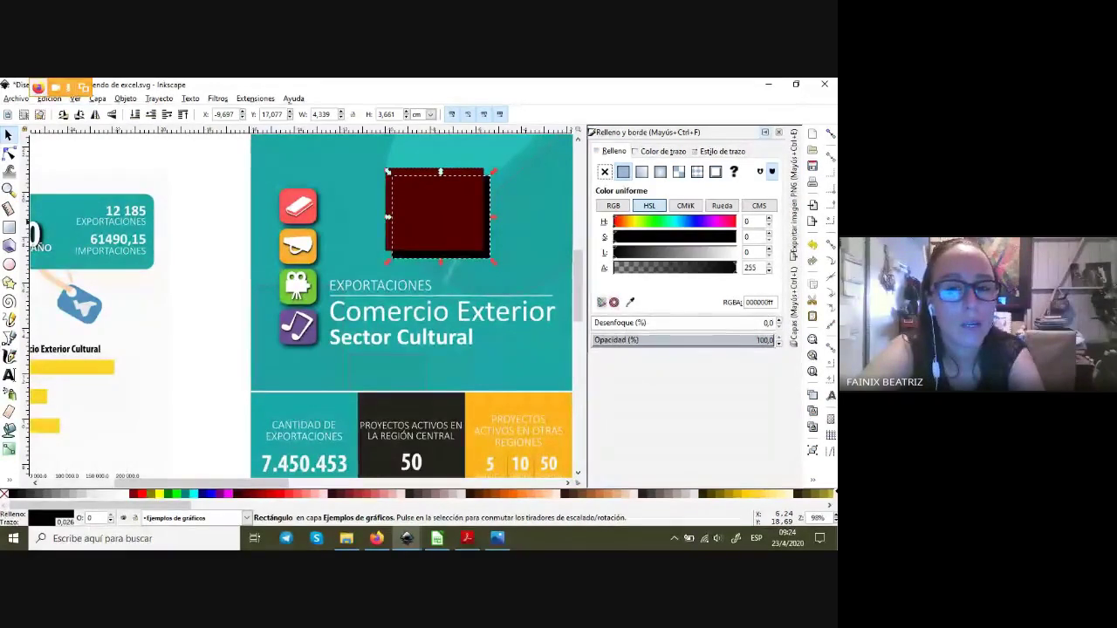
left_click_drag(595, 323, 615, 323)
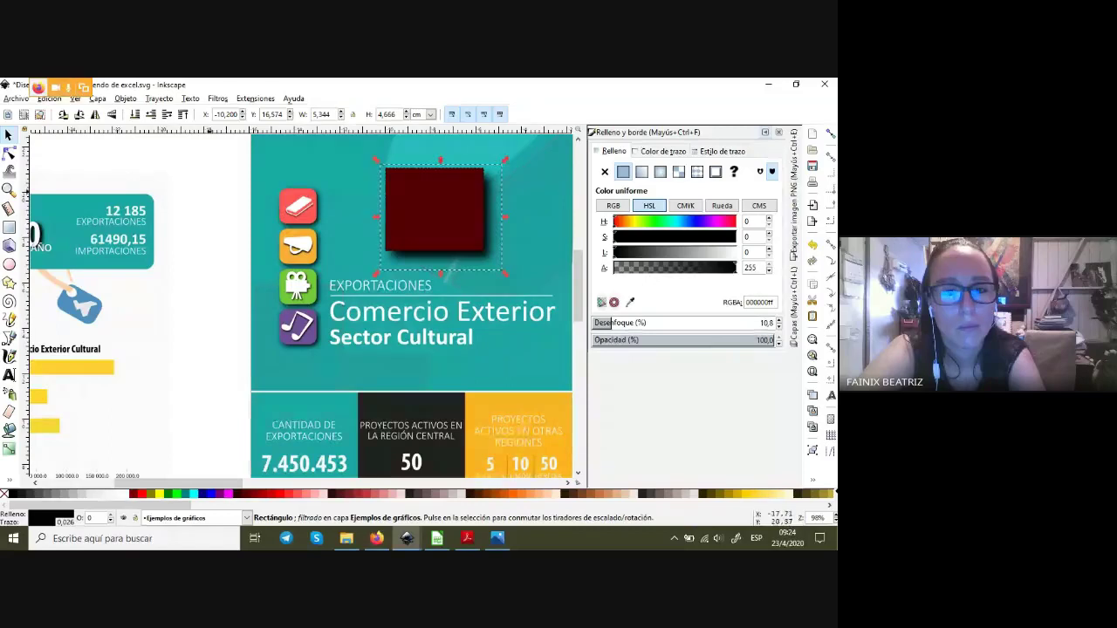
key("Escape")
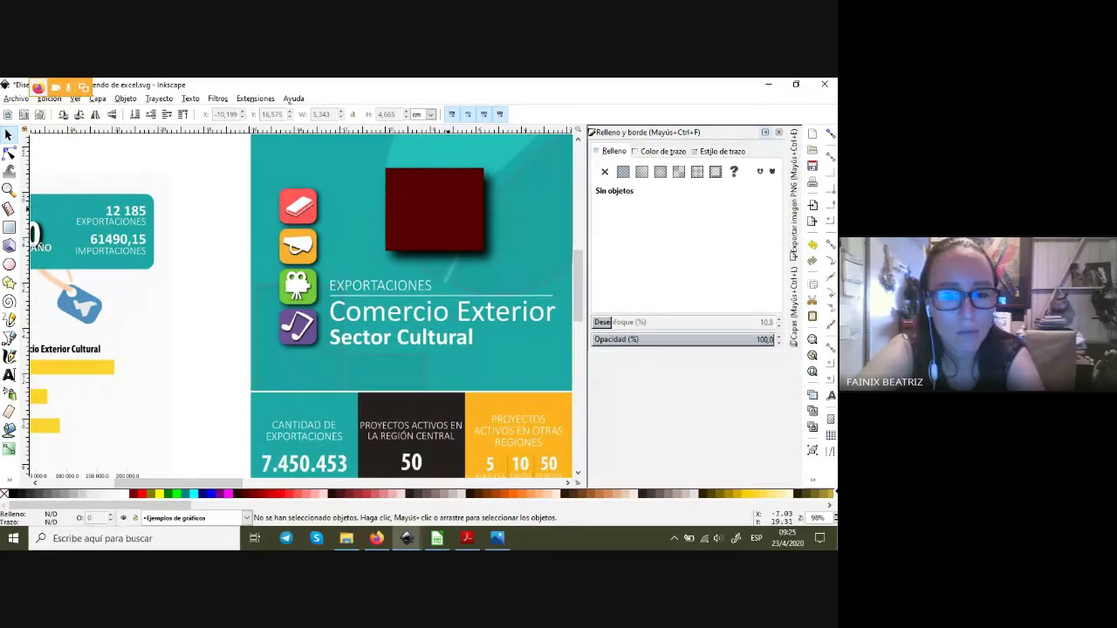
left_click(467, 240)
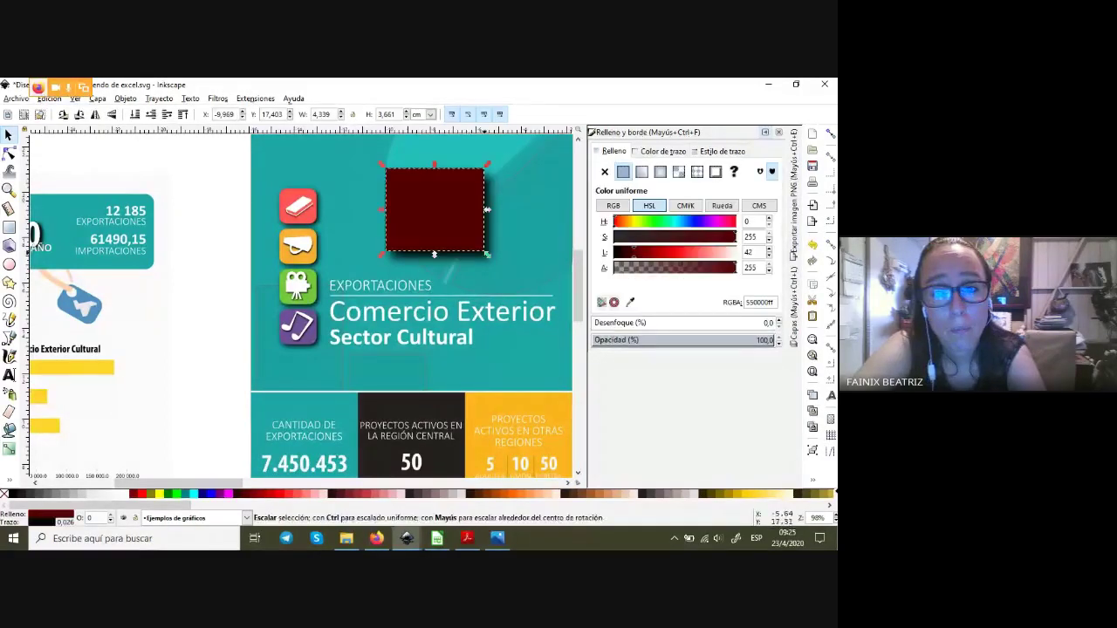
left_click(18, 494)
key("Page_Down")
left_click_drag(450, 211, 457, 218)
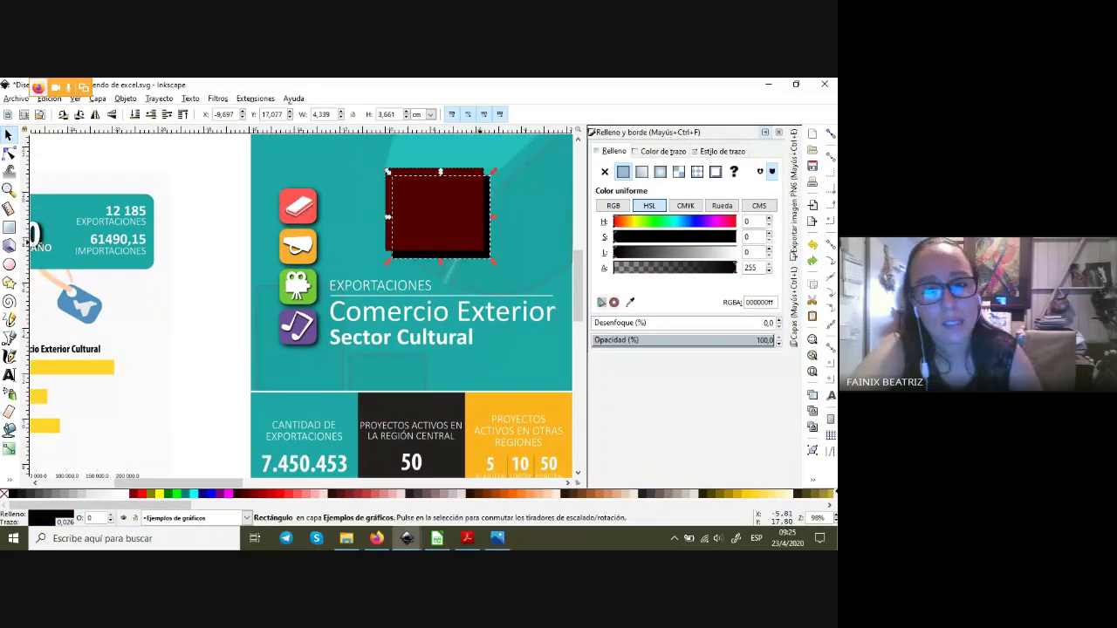
- Lighten the square to bright red, make it semi-transparent, shift it, then delete it
left_click(456, 219)
left_click_drag(634, 252, 692, 252)
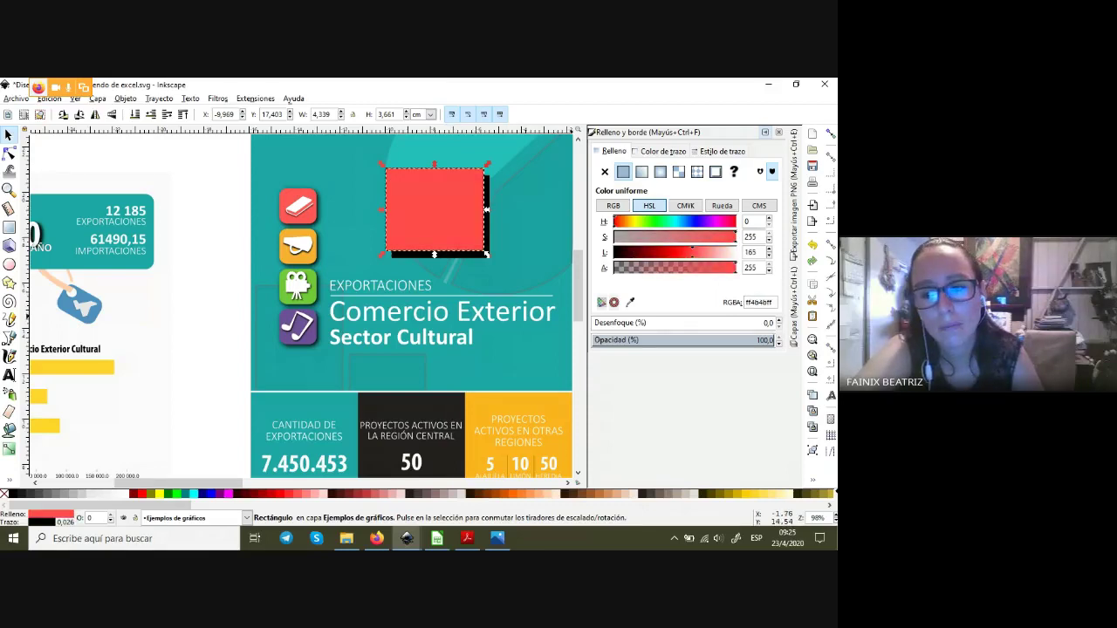
left_click_drag(773, 339, 677, 339)
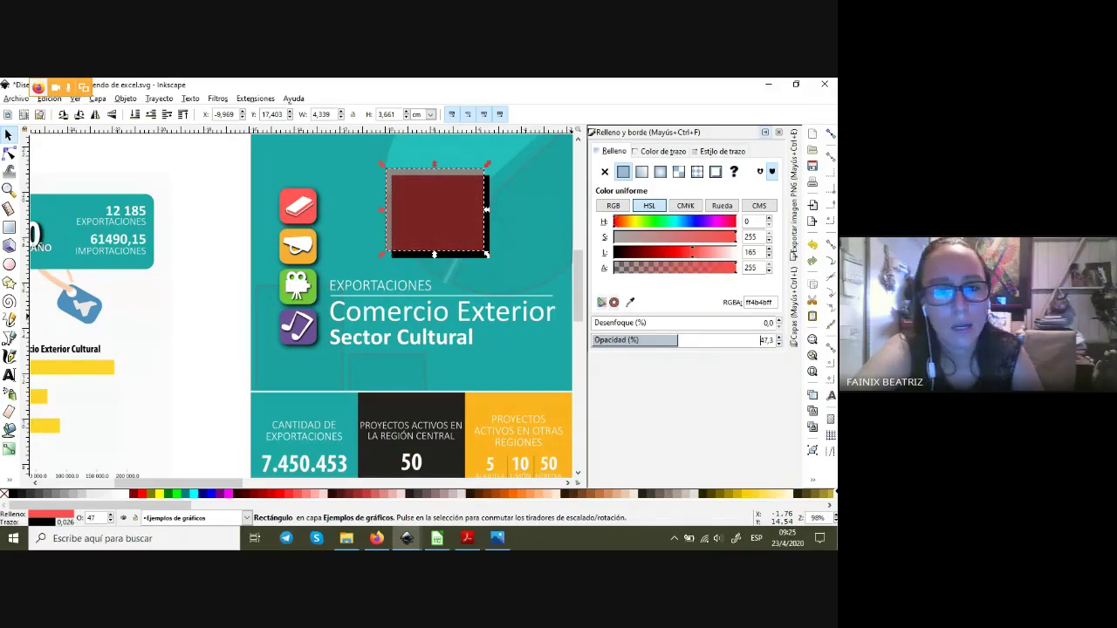
left_click_drag(426, 238, 402, 221)
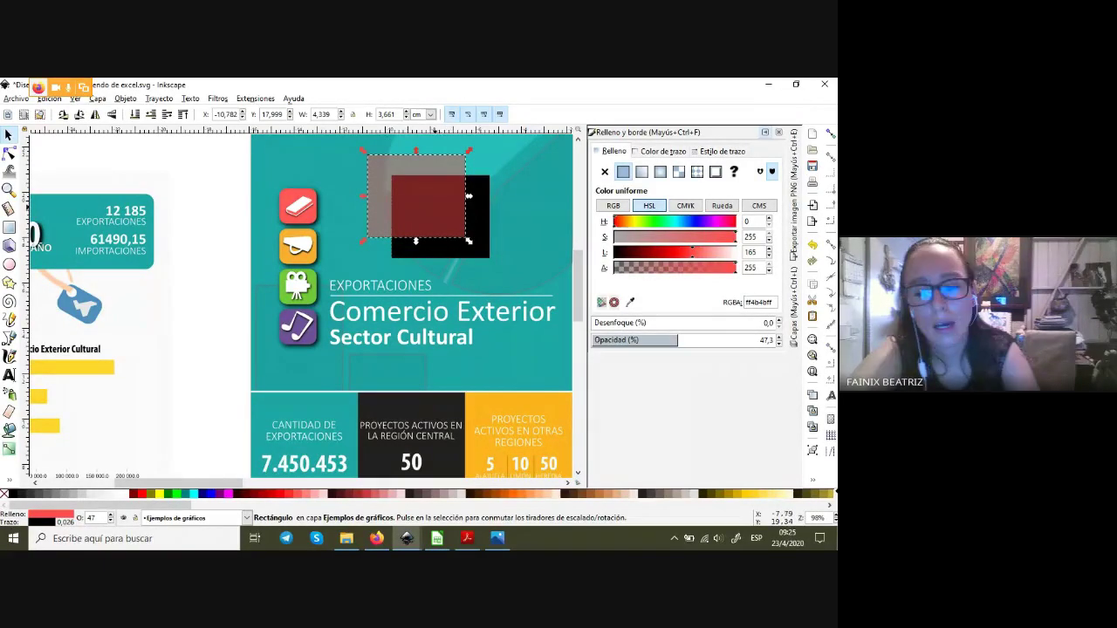
key("Delete")
- Delete the black shadow rectangle and close the Fill and Stroke panel
key("Tab")
key("Delete")
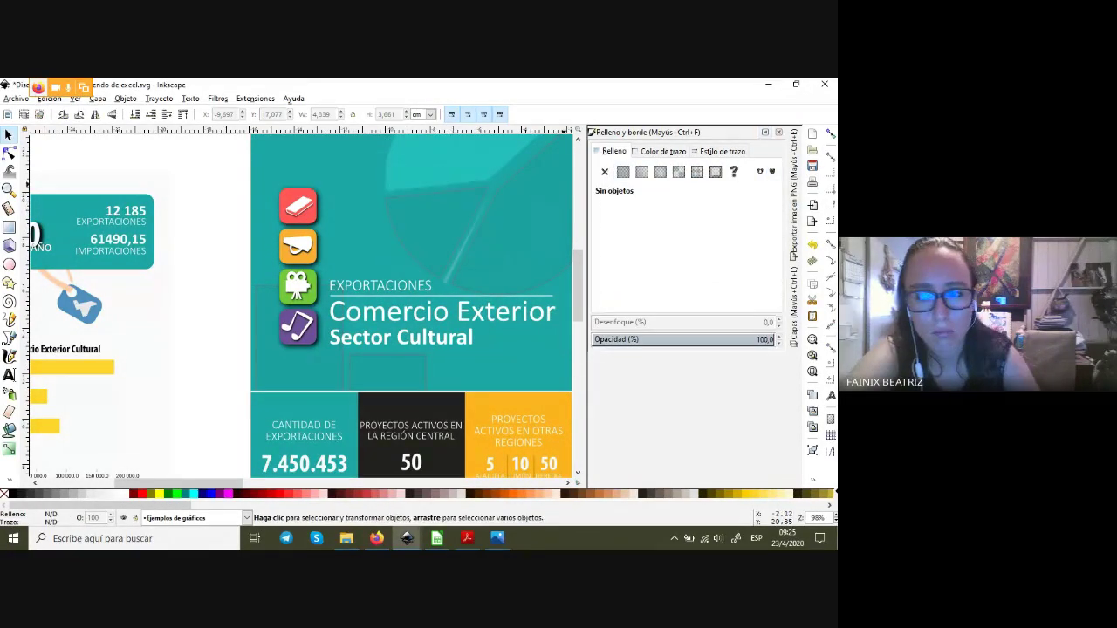
key("ctrl+shift+f")
- Zoom out, inspect the Comercio Exterior group, and bring the orange infographic into view
scroll(393, 306, "down", 4)
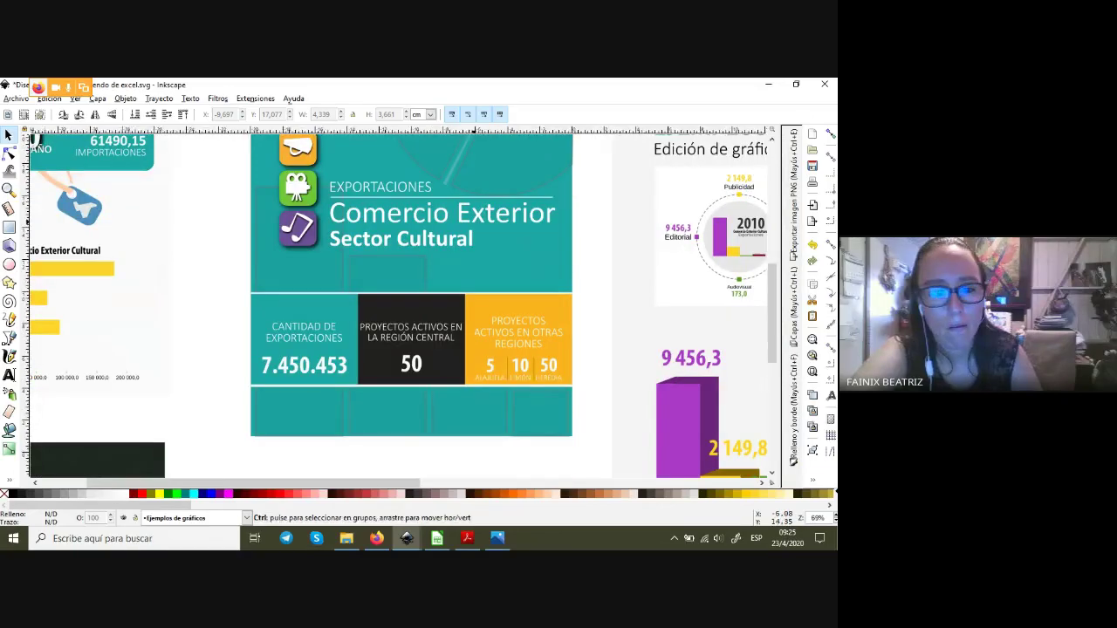
key("minus")
scroll(393, 305, "left", 2)
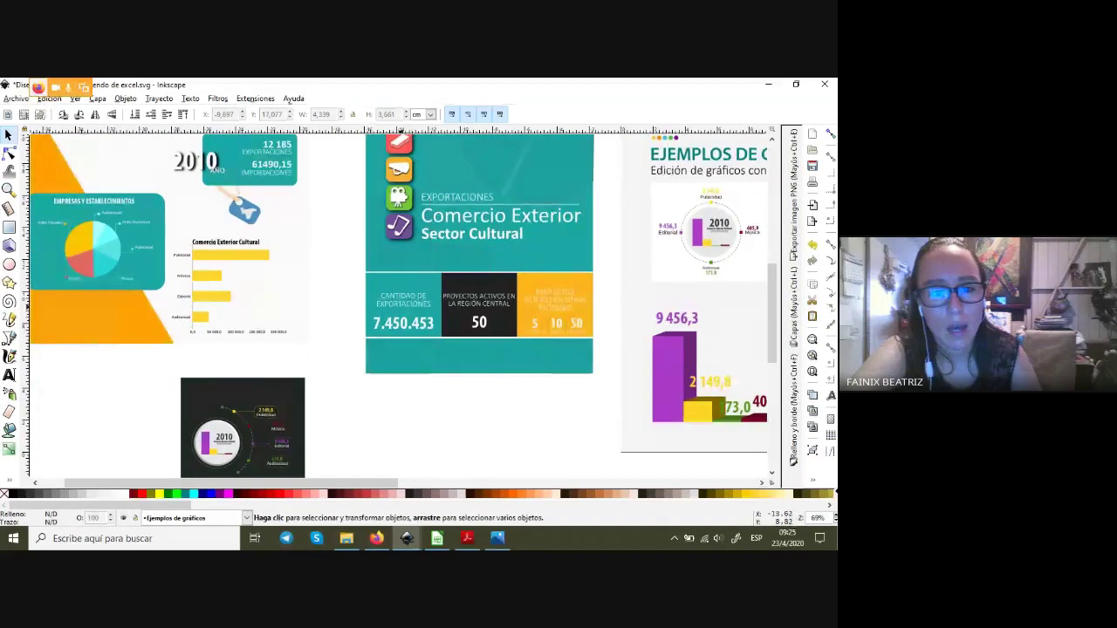
scroll(393, 306, "up", 2)
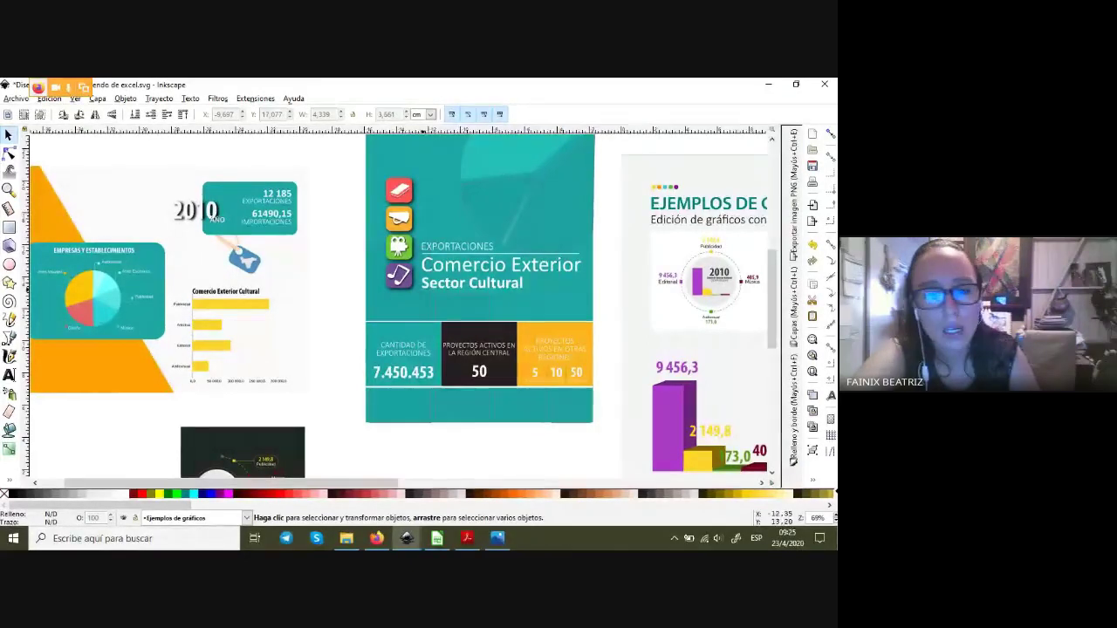
left_click(488, 270)
scroll(489, 271, "up", 1)
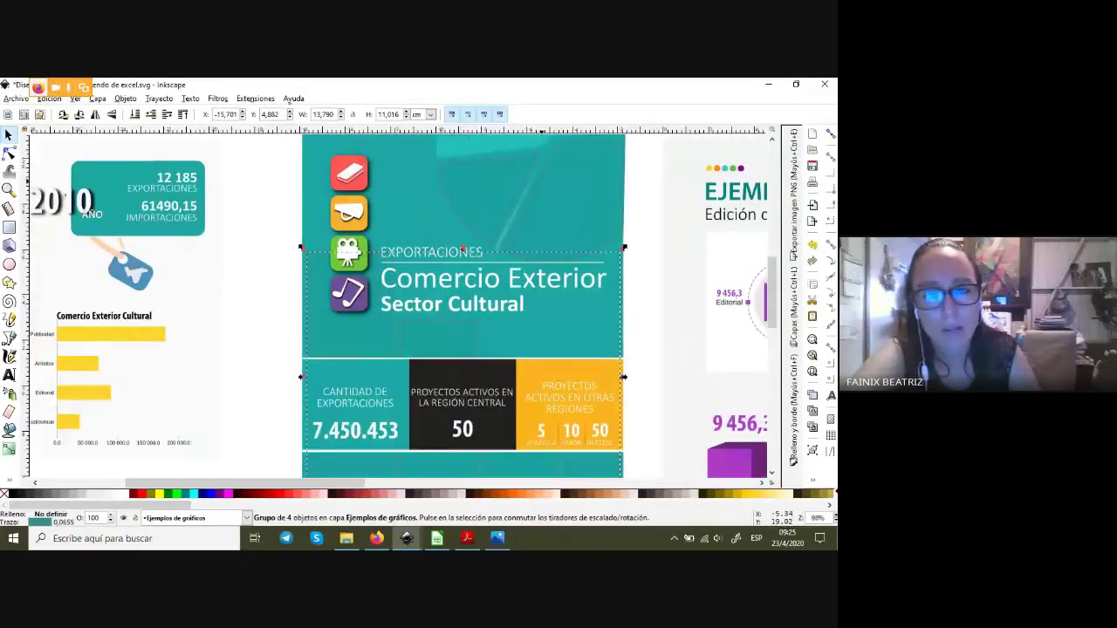
left_click(489, 218)
scroll(401, 305, "down", 1)
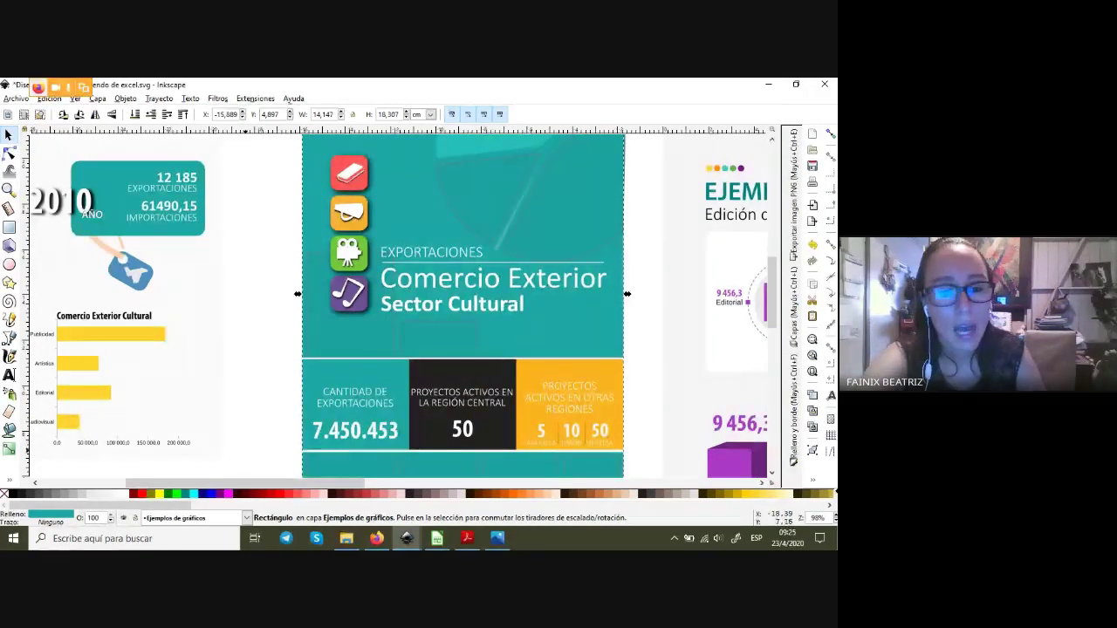
scroll(401, 306, "left", 5)
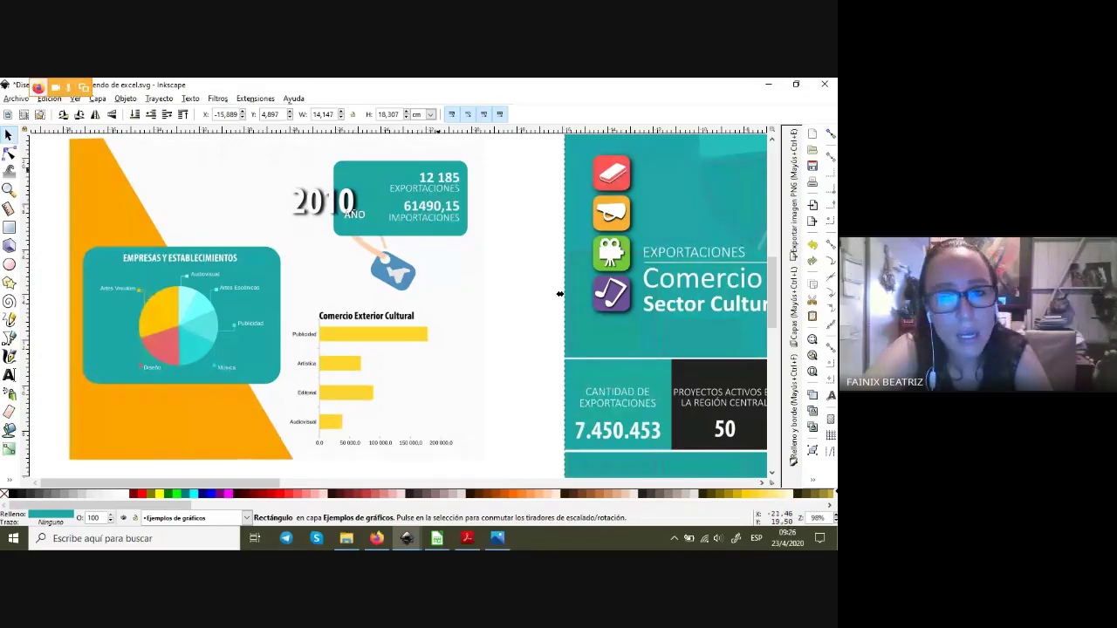
- Add a flowed text frame under the pie chart card reading 'fdndfjnkjnkj djnfdjf'
left_click(153, 442)
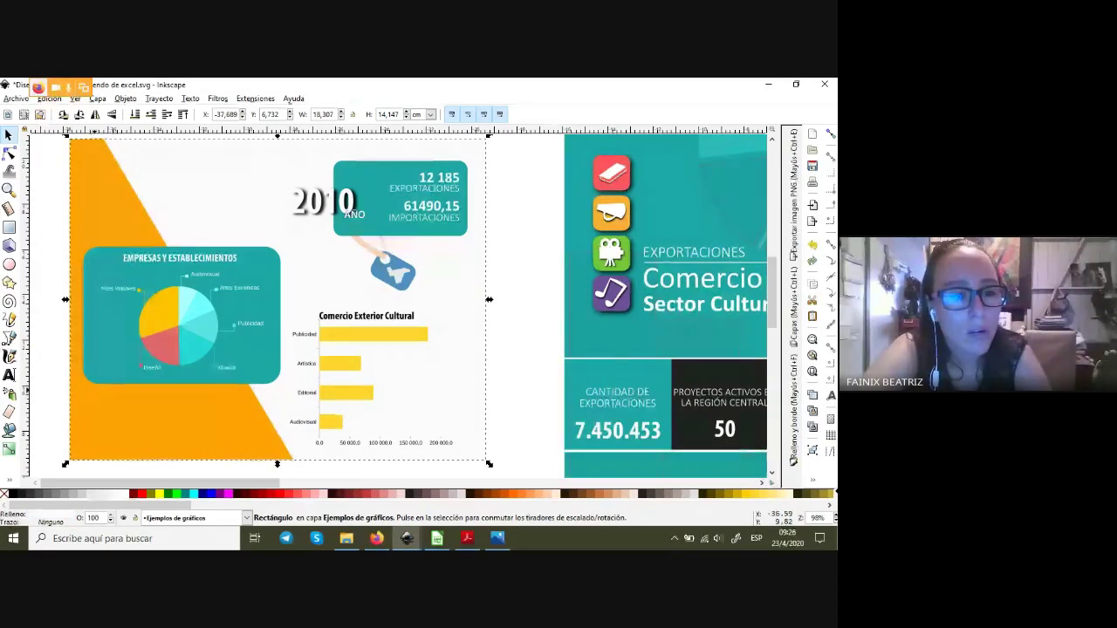
left_click(9, 375)
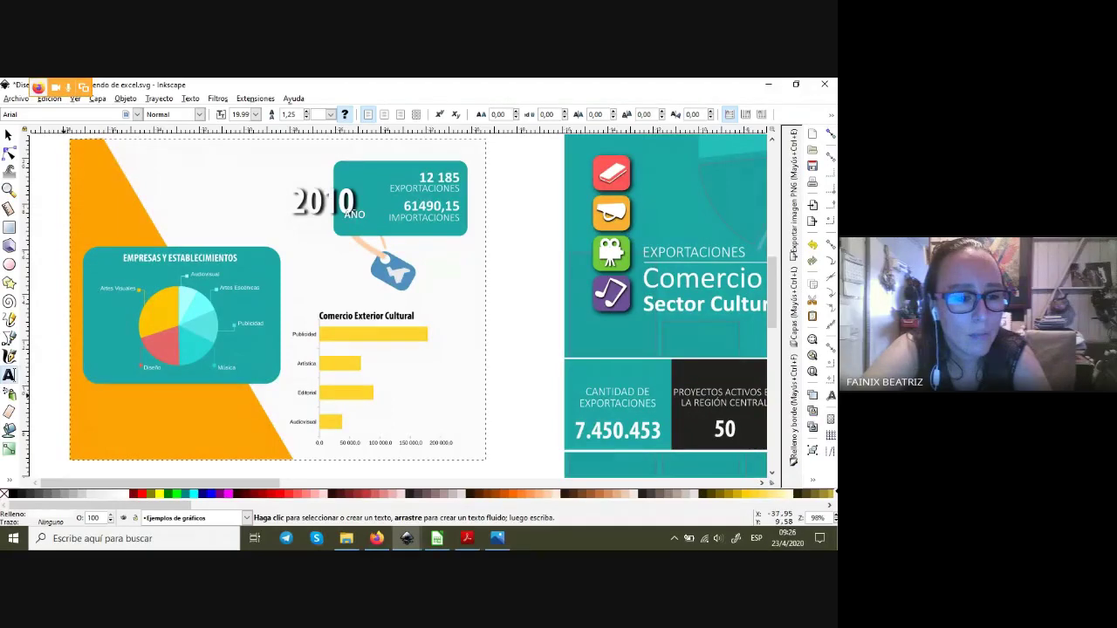
left_click_drag(95, 390, 265, 445)
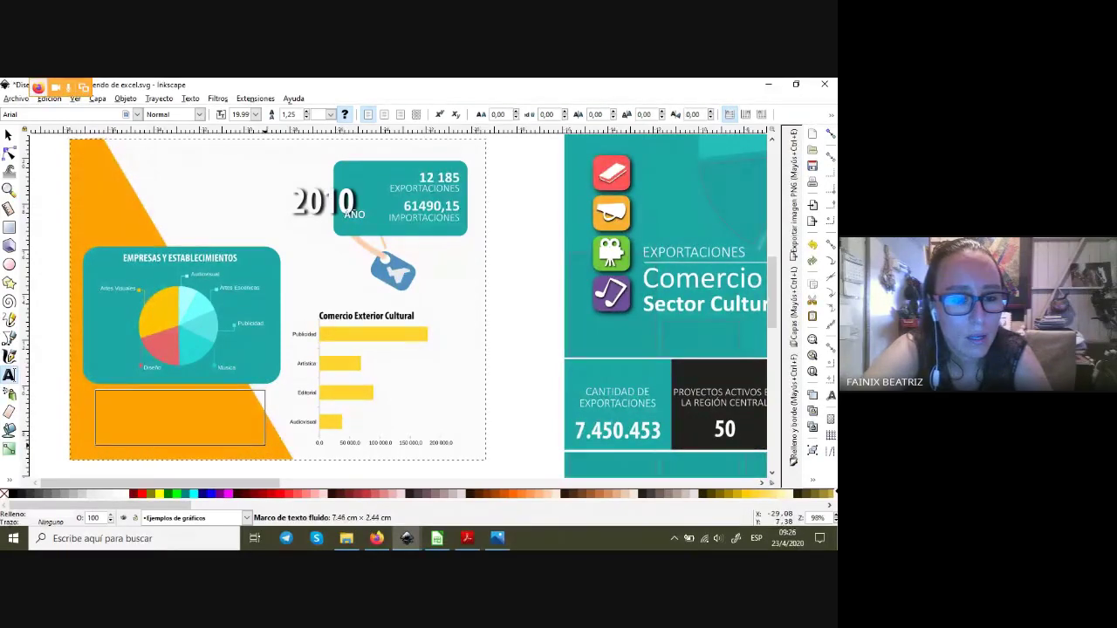
type("fdn")
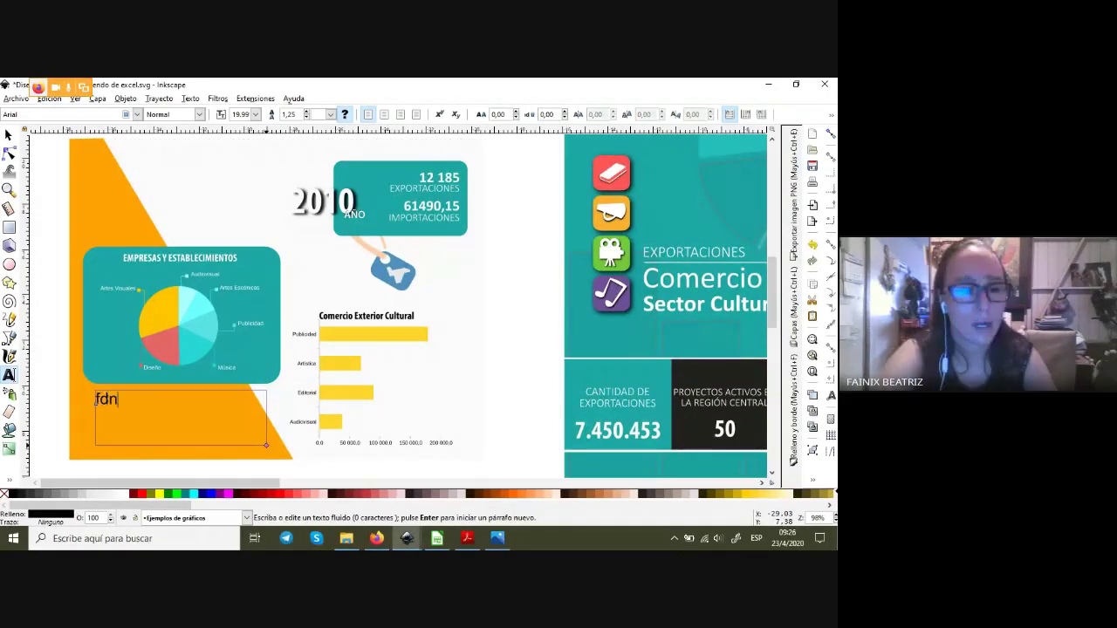
type("dfjnkjnkj djnfdjf")
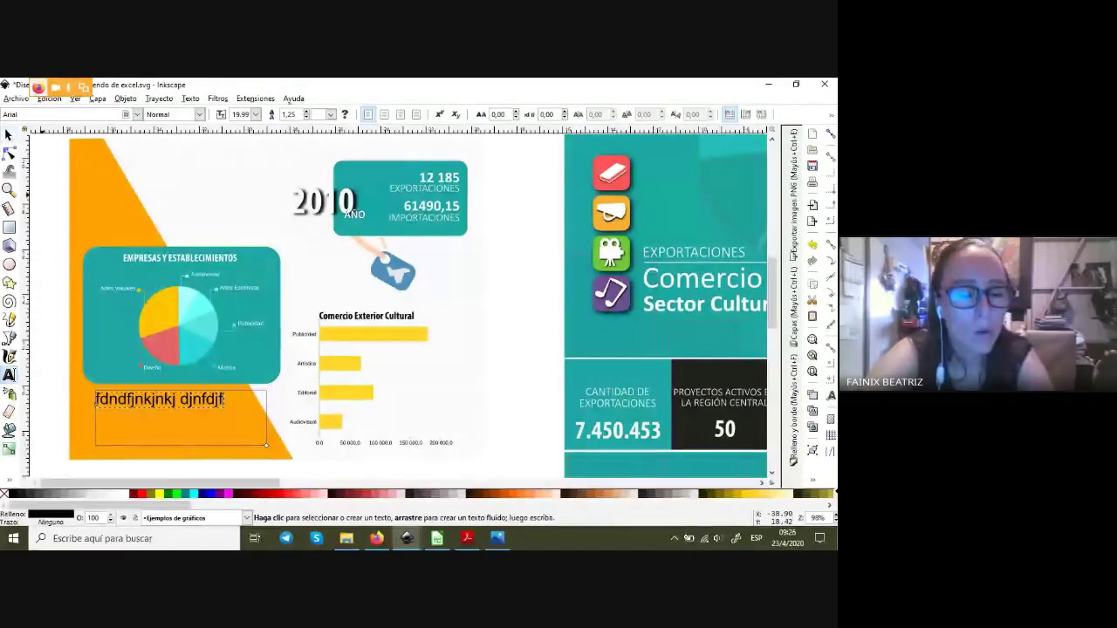
left_click(8, 136)
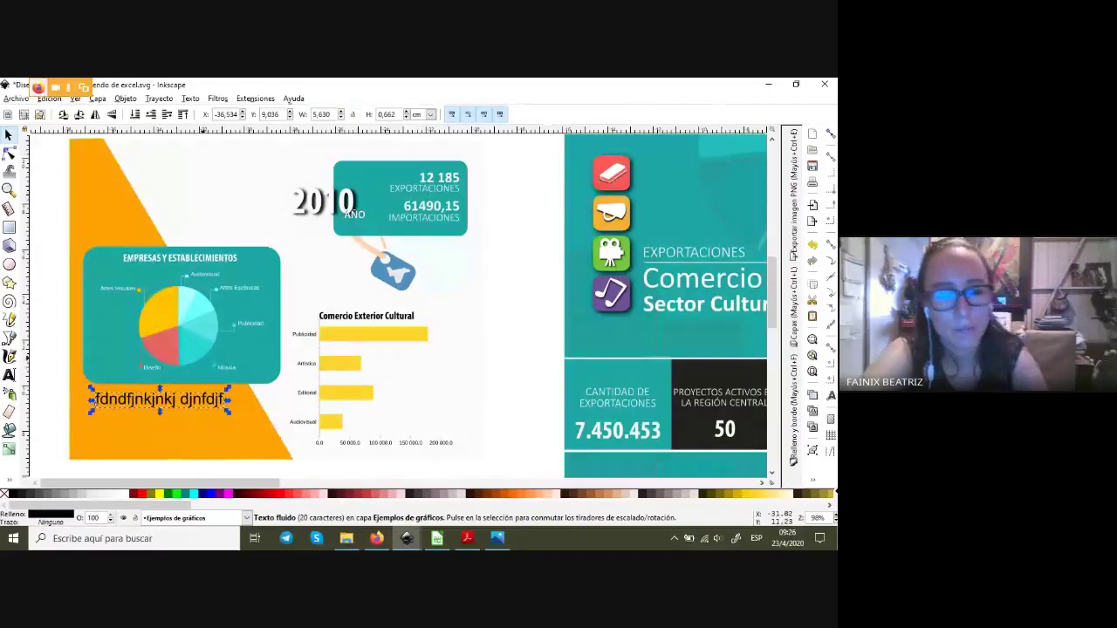
key("minus")
scroll(397, 306, "down", 2)
- Zoom in and move the dark 2010 chart group slightly left
scroll(397, 306, "down", 3)
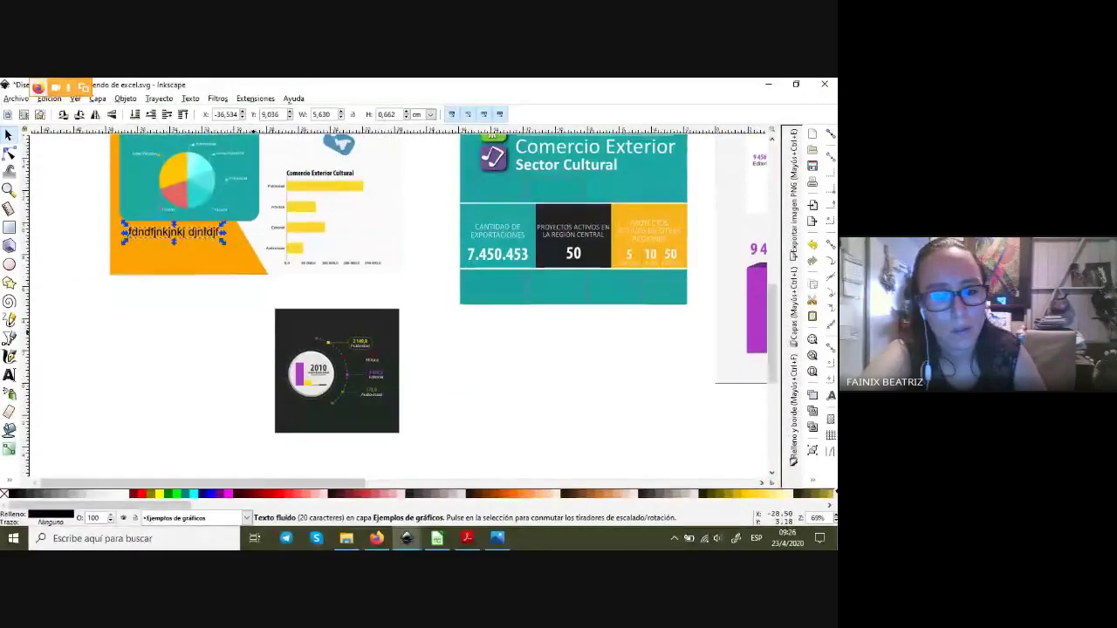
key("plus")
scroll(397, 305, "down", 1)
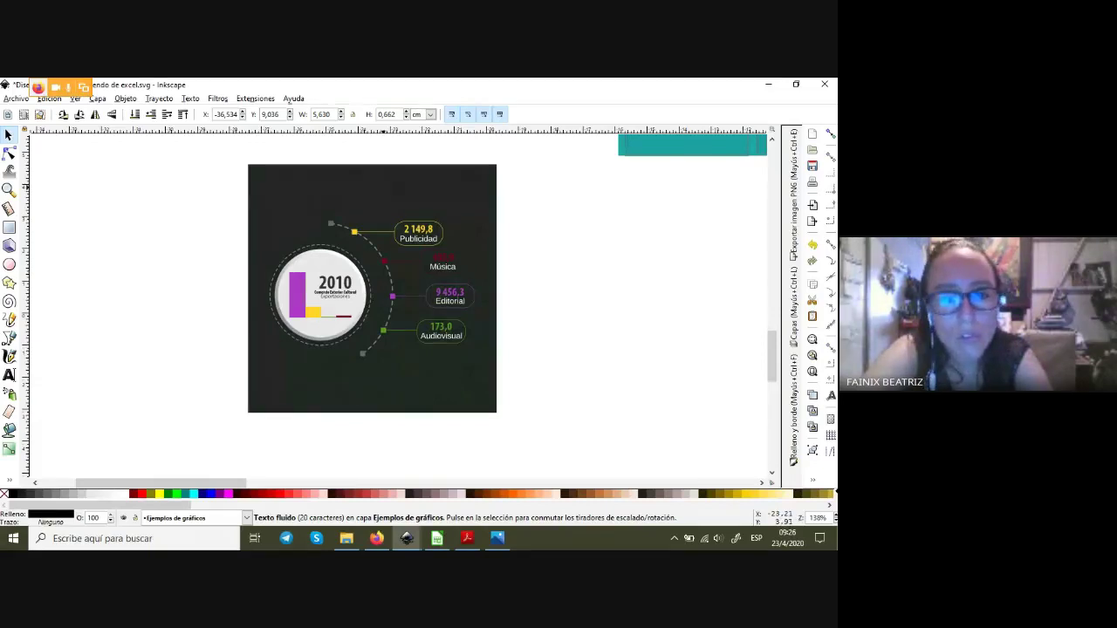
left_click(372, 384)
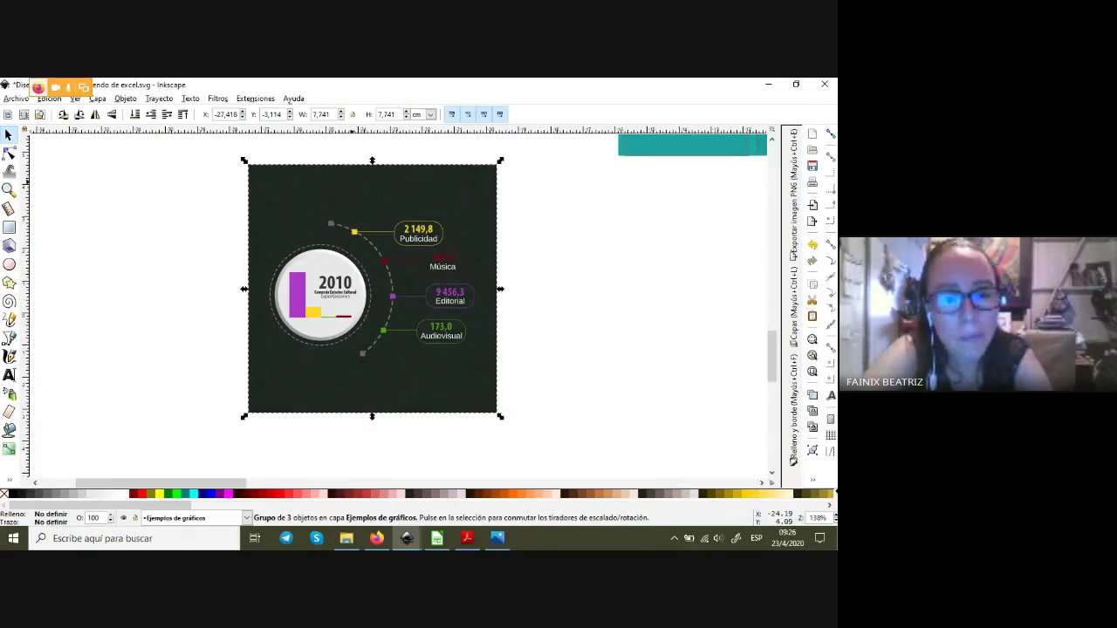
left_click_drag(352, 395, 321, 396)
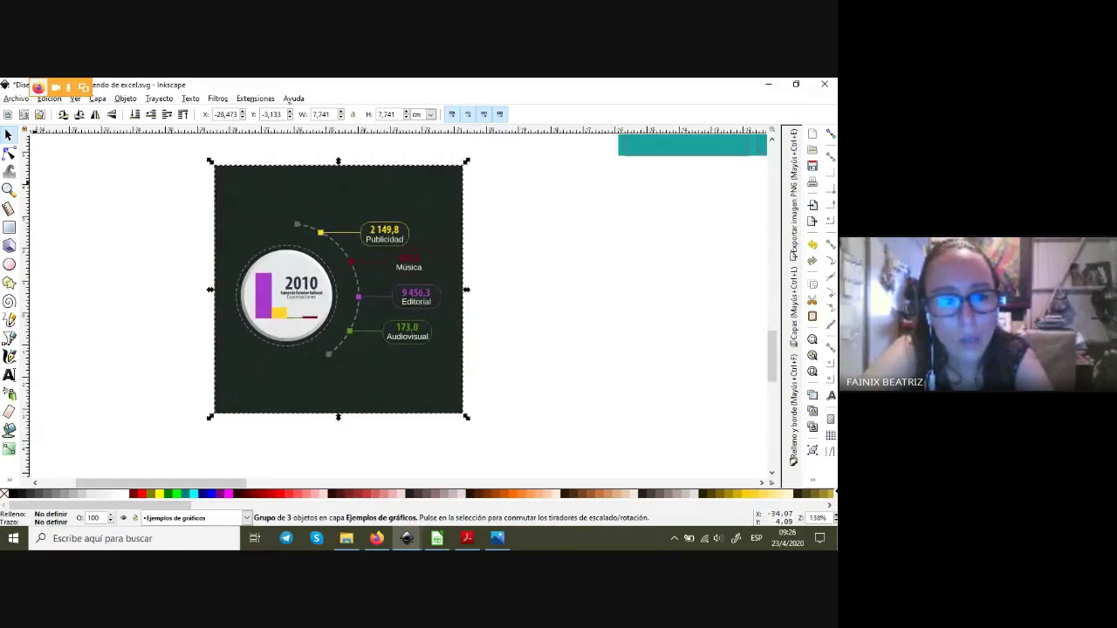
- Draw a red rectangle beside the 2010 chart with 100 opacity and no stroke
key("r")
left_click_drag(63, 190, 225, 346)
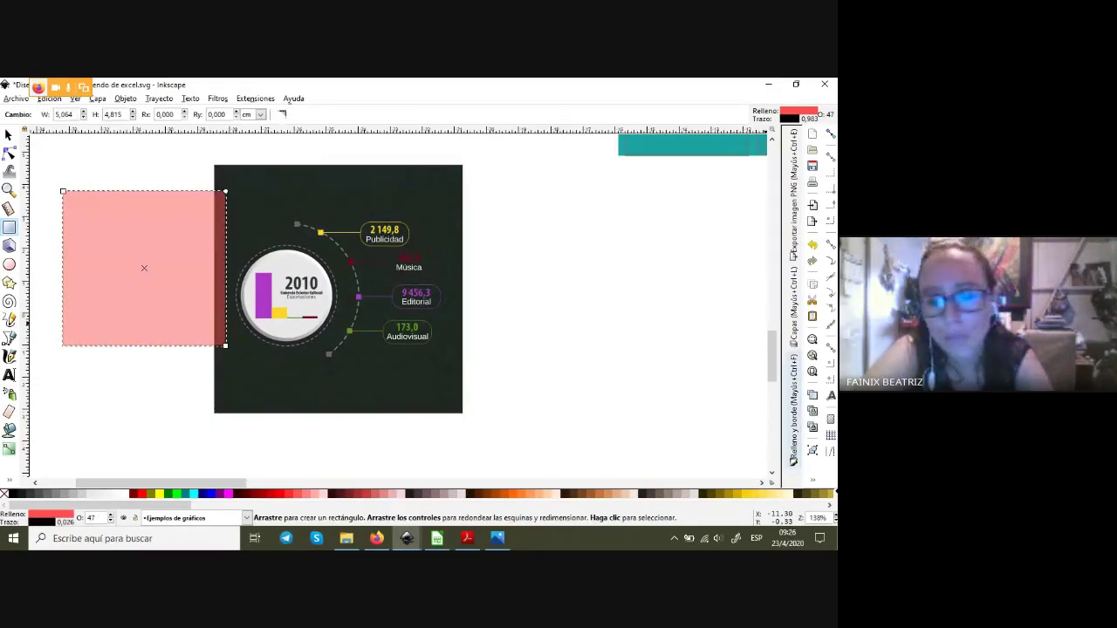
key("ctrl+shift+f")
type("100")
key("Return")
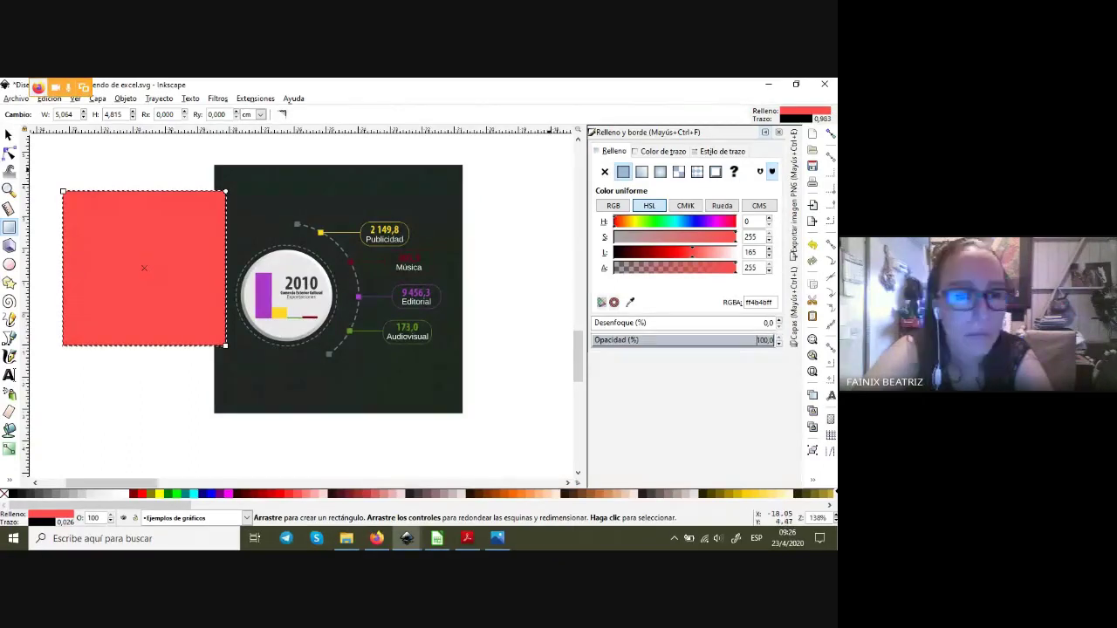
left_click(663, 151)
left_click(605, 171)
left_click(614, 151)
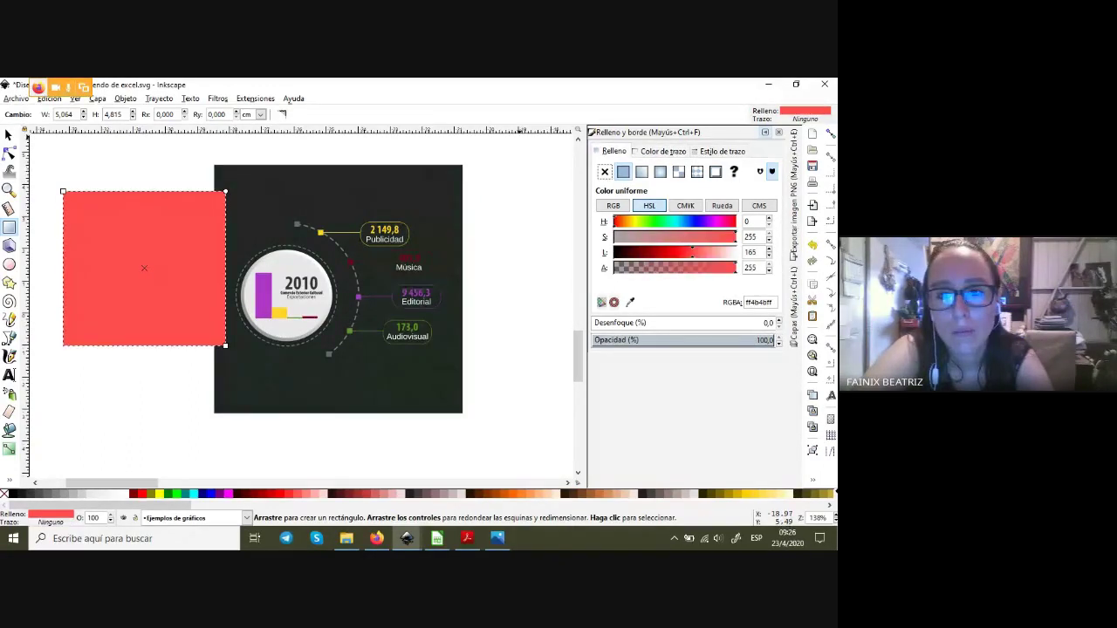
left_click(8, 135)
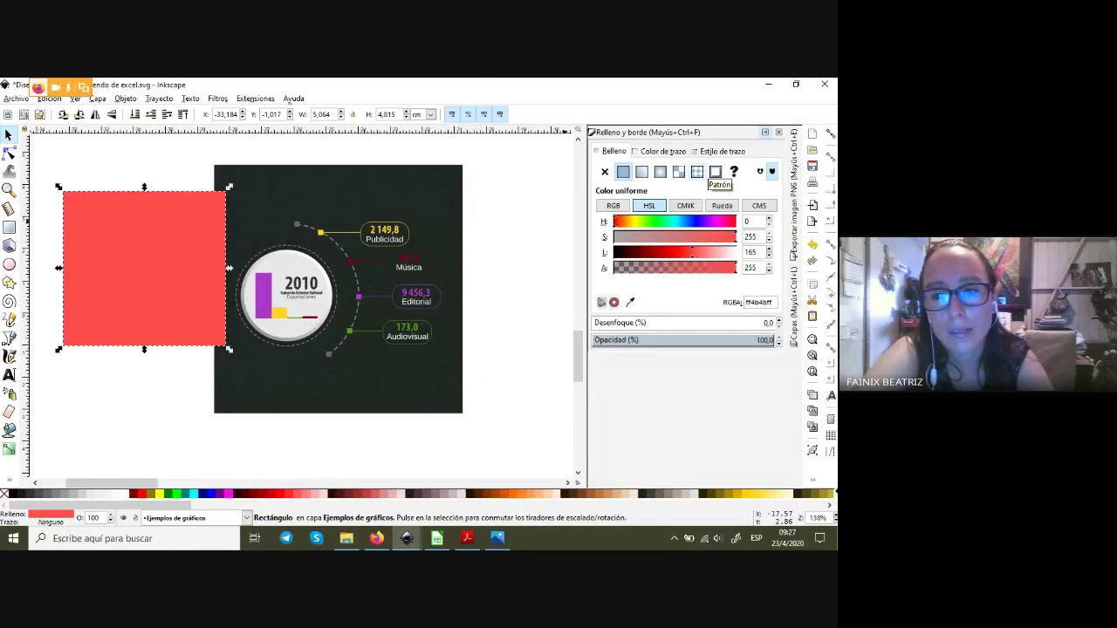
- Give the rectangle a pattern fill, trying Arena, Rayas 2:1 and Lunares pequeños blancos
left_click(696, 171)
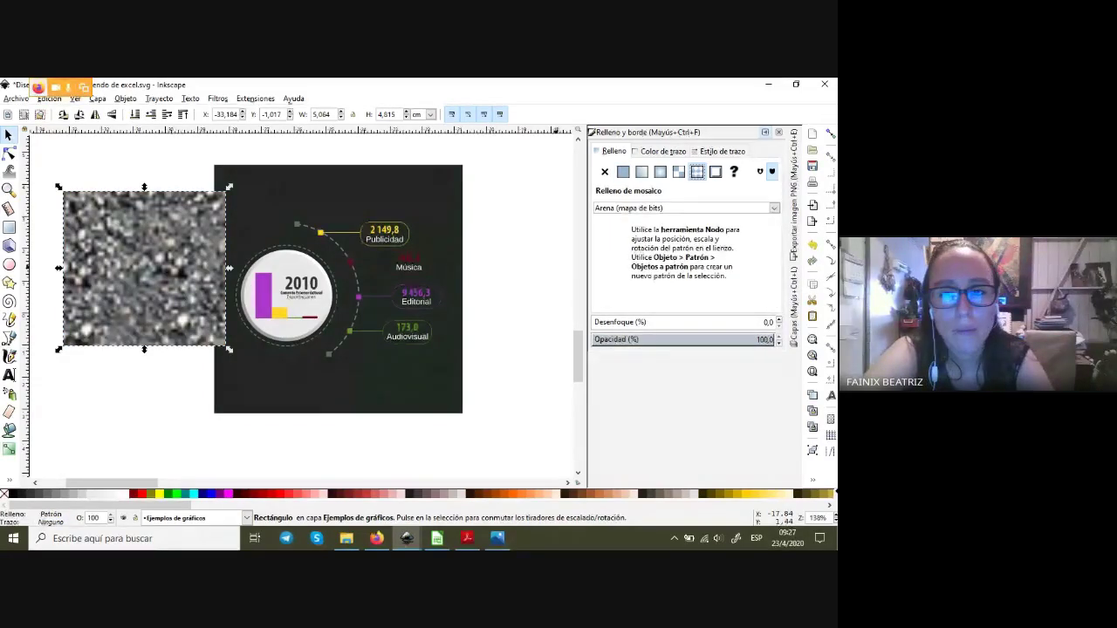
left_click(687, 207)
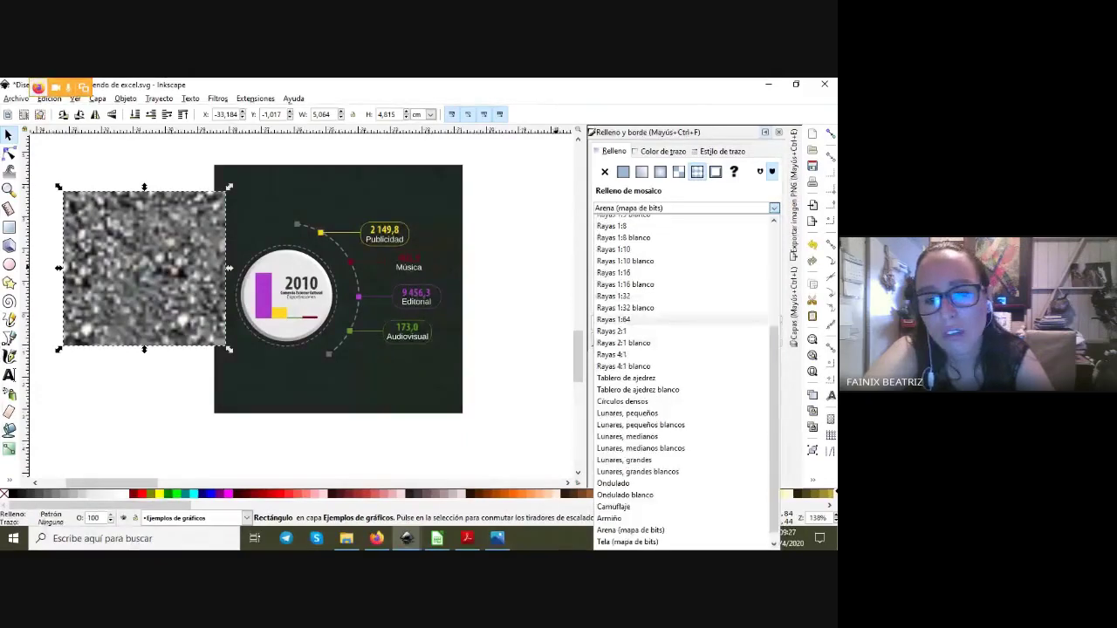
left_click(613, 331)
left_click(687, 207)
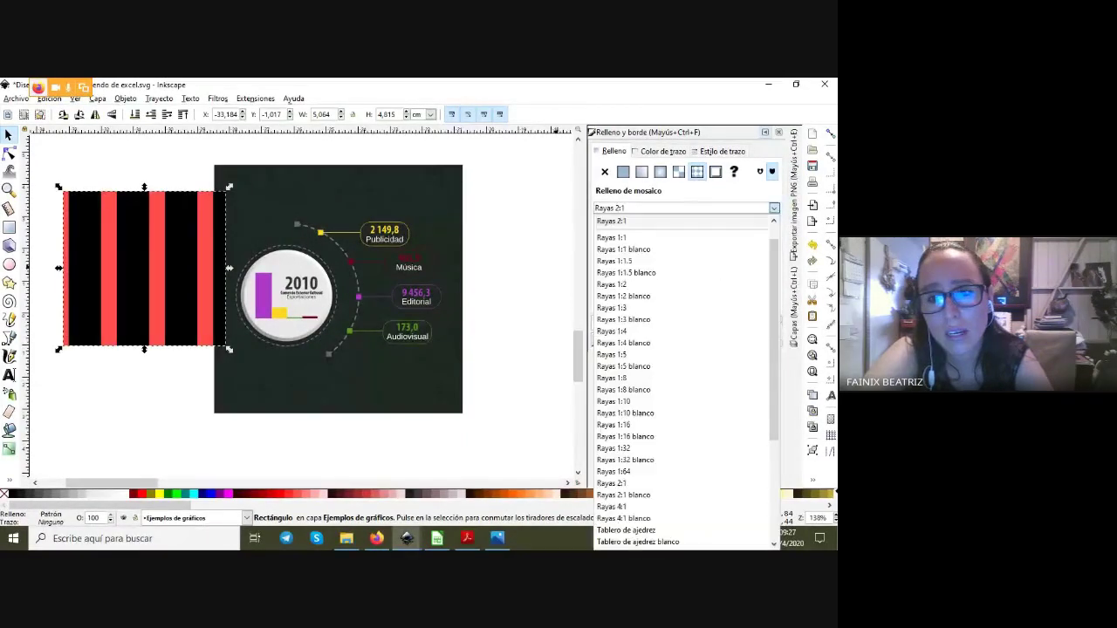
scroll(638, 471, "down", 3)
left_click(637, 442)
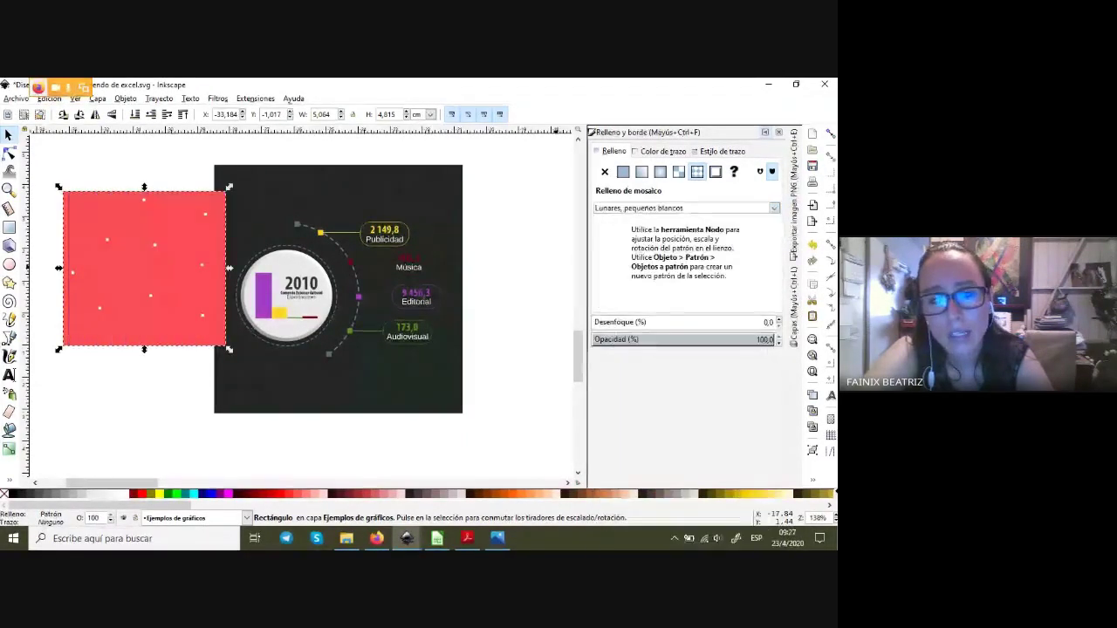
- Try the Ondulado wavy pattern, then switch to a flat light grey e6e6e6ff fill
left_click(687, 207)
scroll(637, 436, "down", 5)
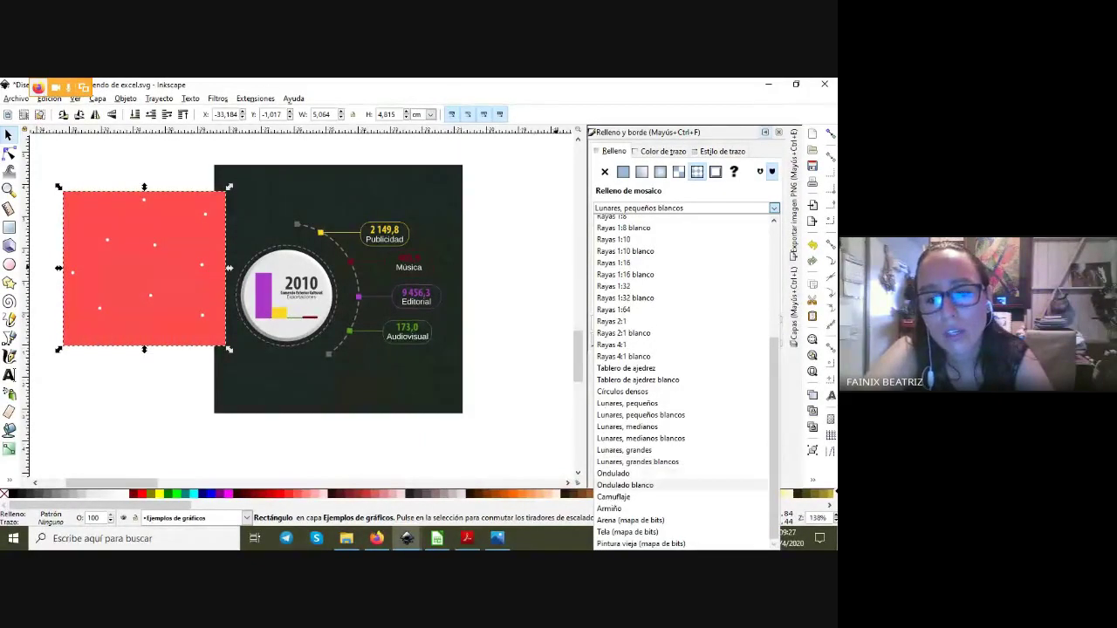
left_click(614, 474)
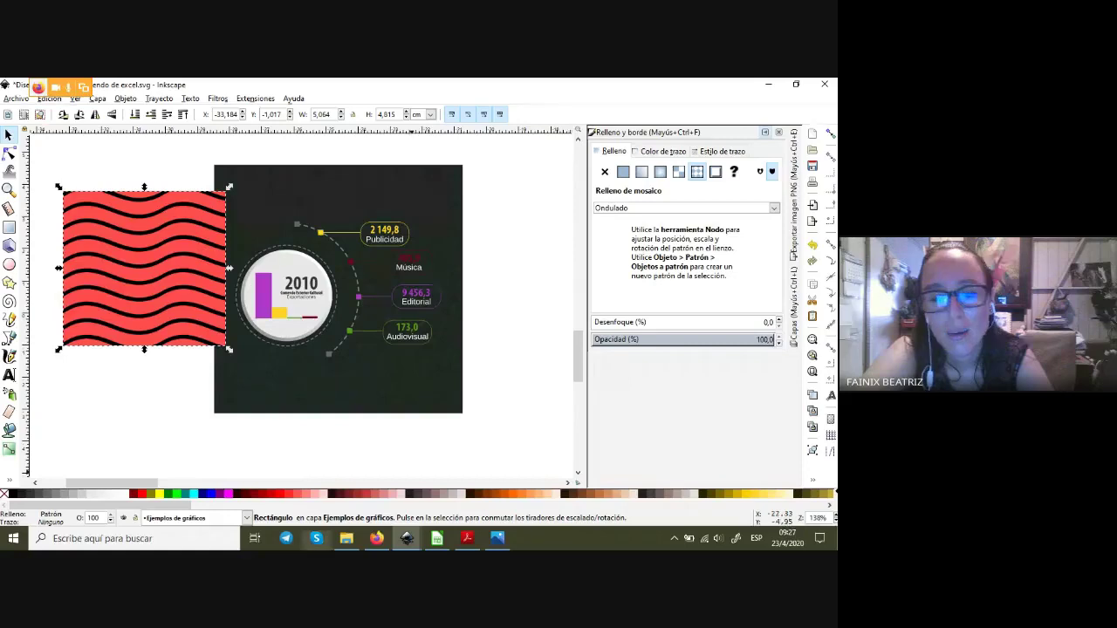
left_click(116, 494)
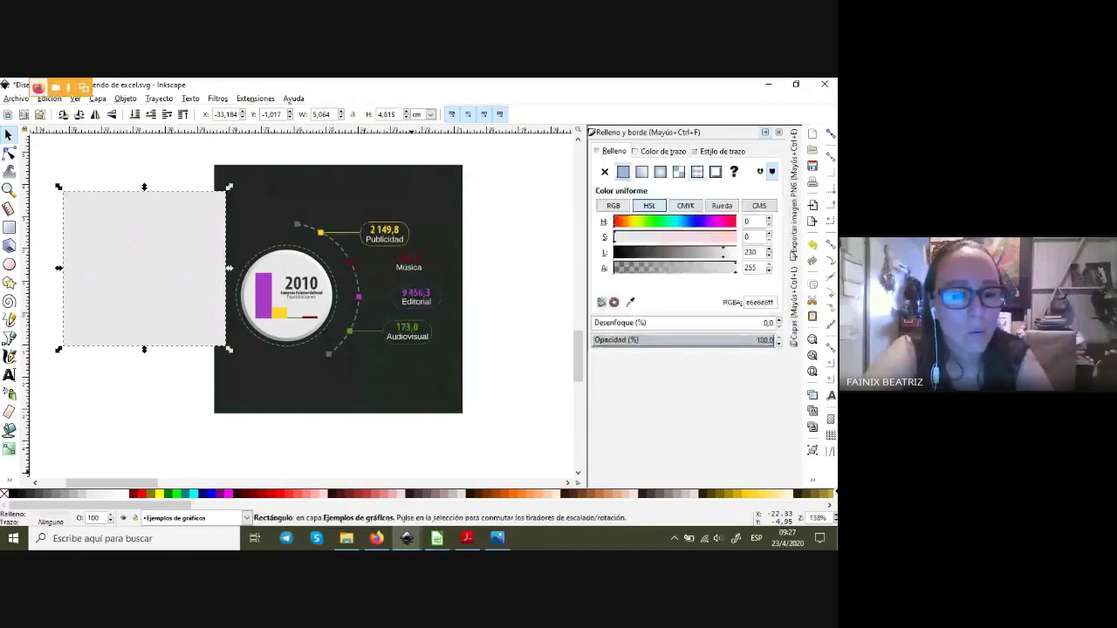
- Restore the wavy pattern fill and lower the rectangle's opacity to about 17
key("ctrl+z")
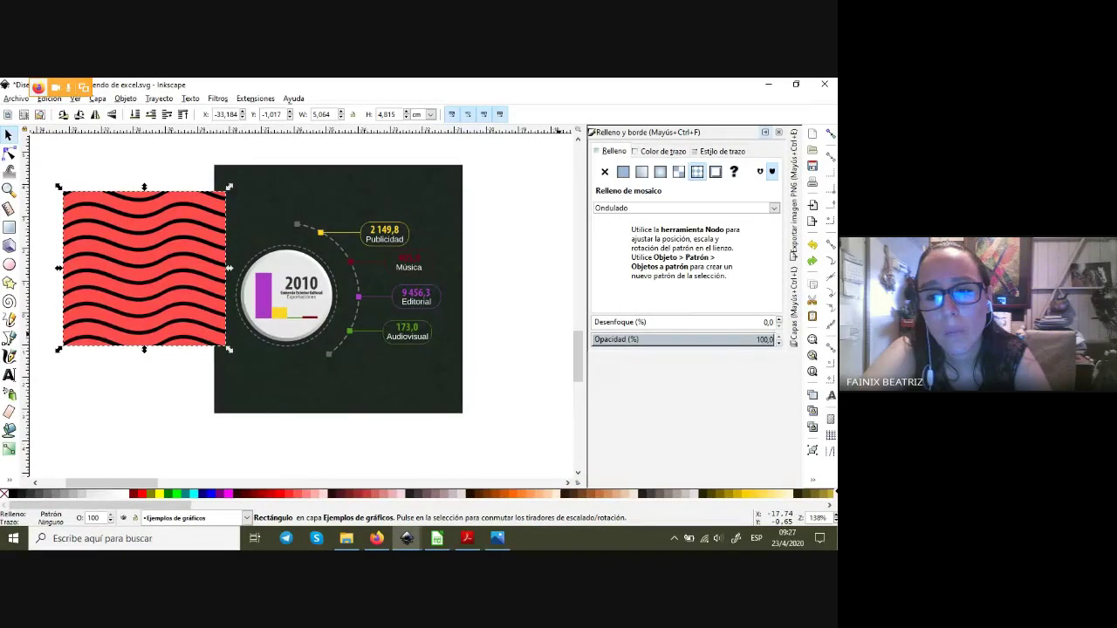
left_click(665, 340)
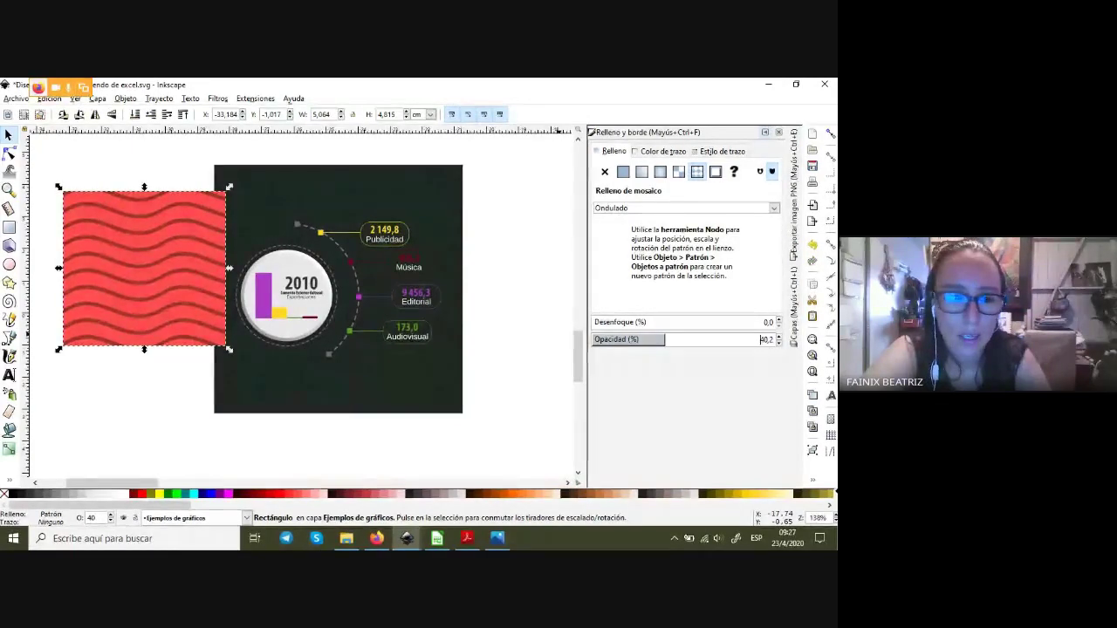
left_click(624, 340)
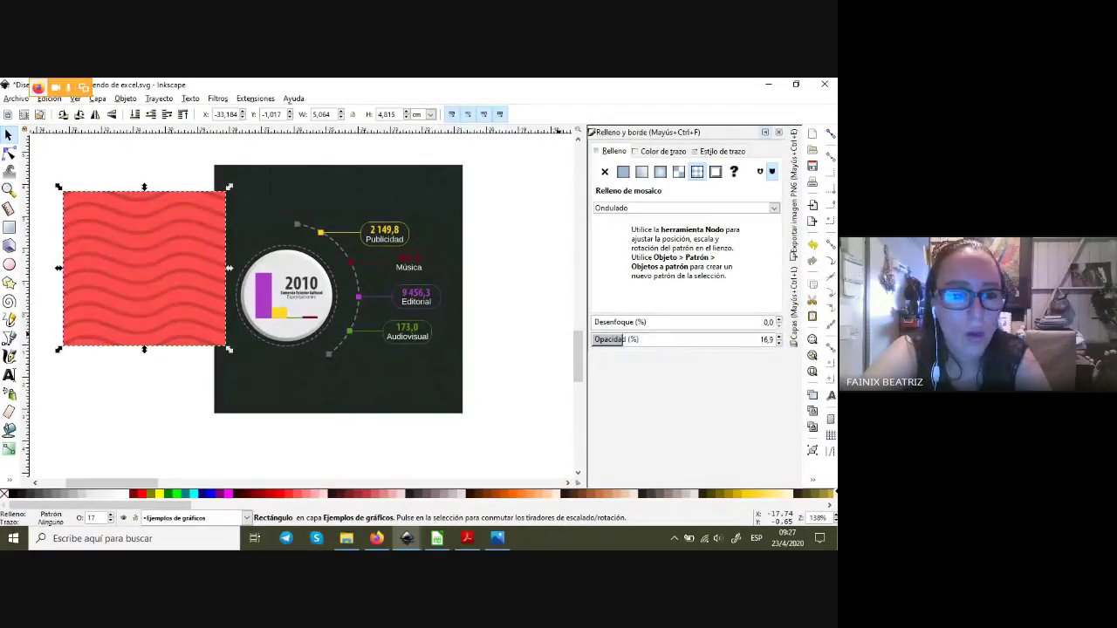
- Rubber-band select the red wavy rectangles beside the 2010 chart and delete them
key("Escape")
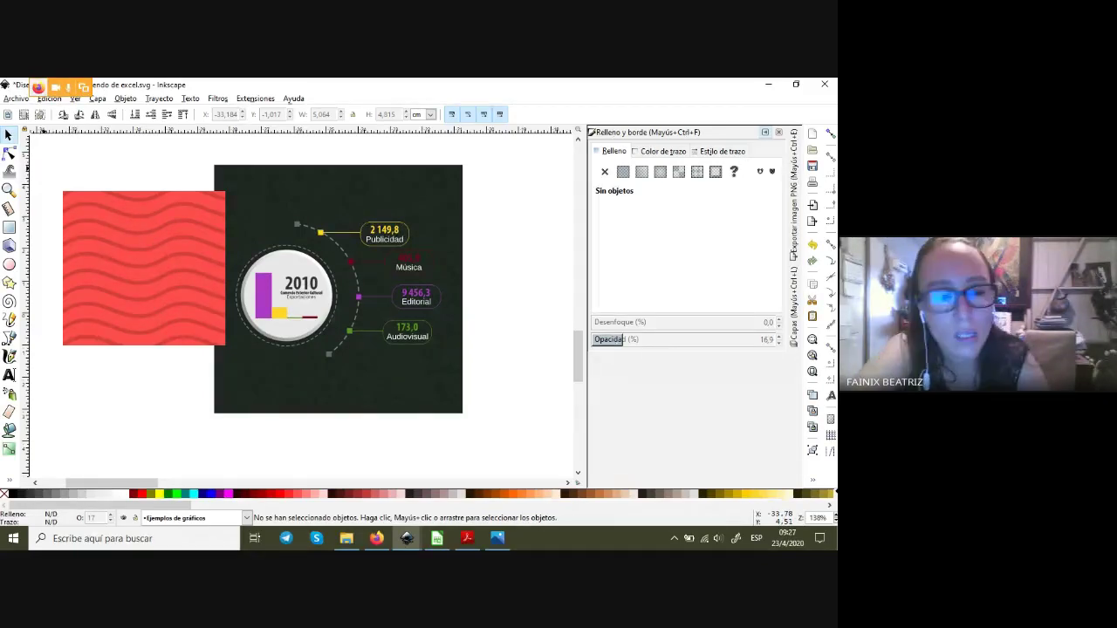
left_click_drag(38, 164, 230, 353)
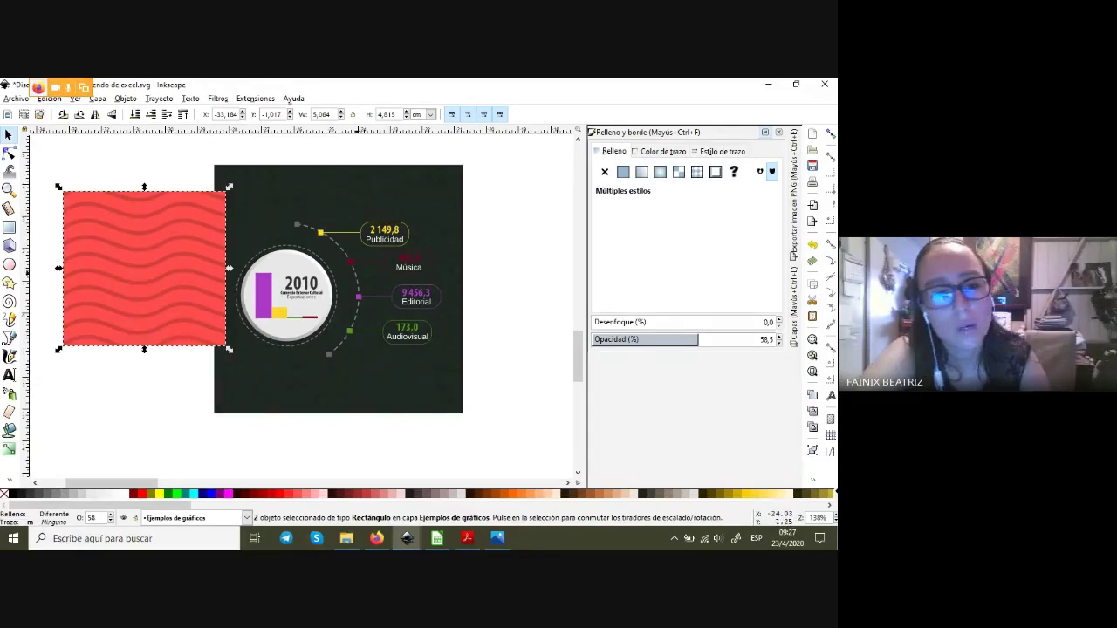
key("Delete")
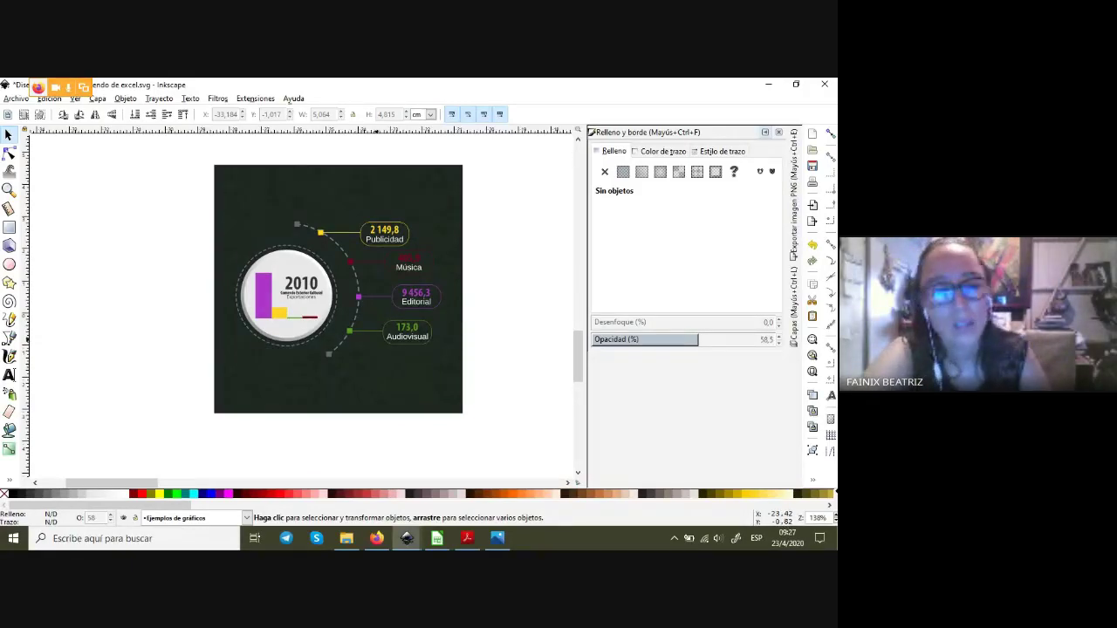
- Zoom out and pan to see all four designs, including the Ejemplos de gráficos page
scroll(390, 310, "down", 1, "ctrl")
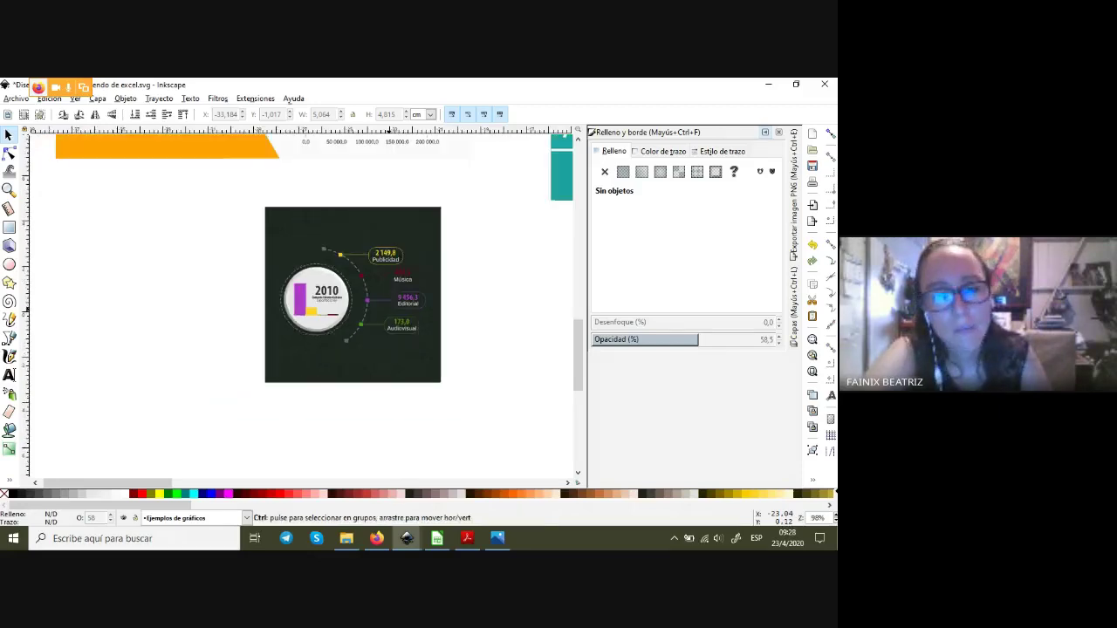
scroll(390, 311, "up", 4)
scroll(391, 301, "down", 1, "ctrl")
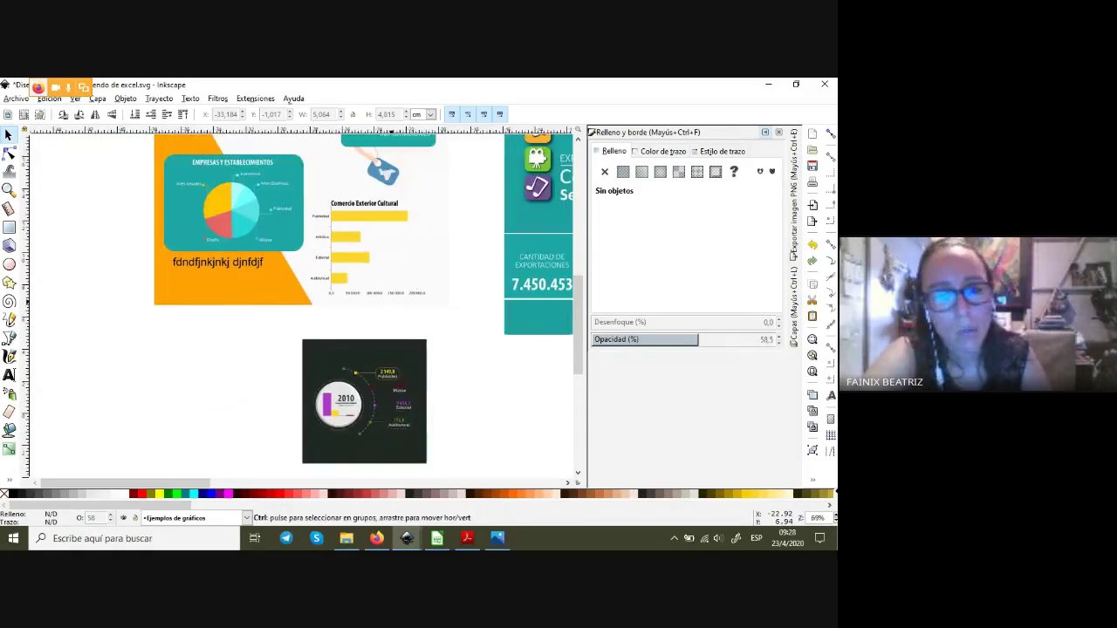
left_click(766, 132)
scroll(393, 306, "up", 1)
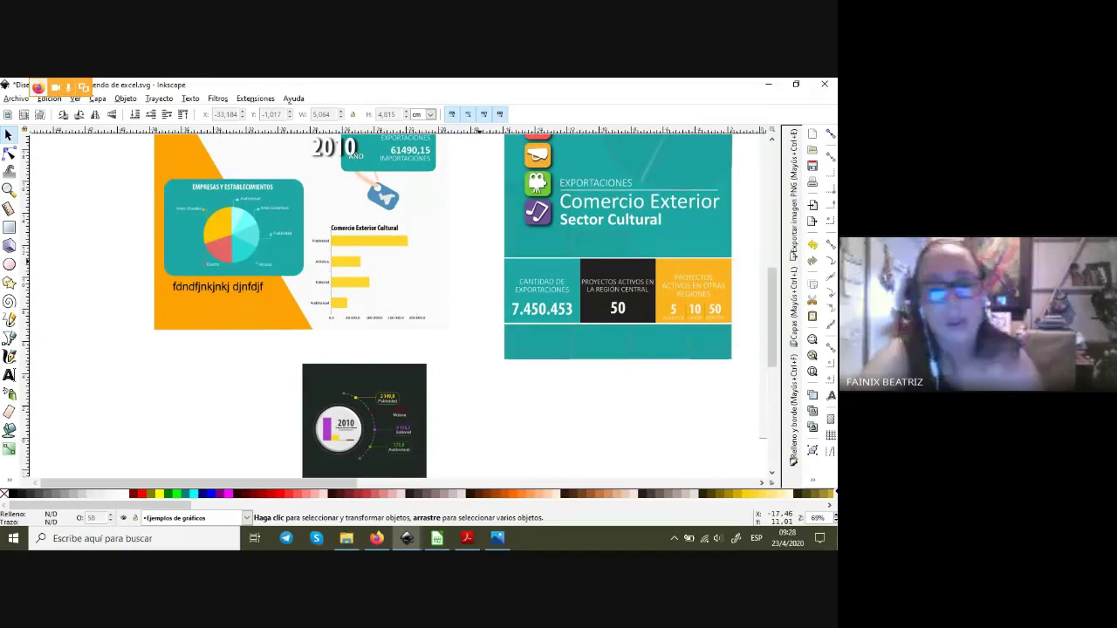
scroll(410, 284, "down", 1, "ctrl")
scroll(393, 306, "up", 2)
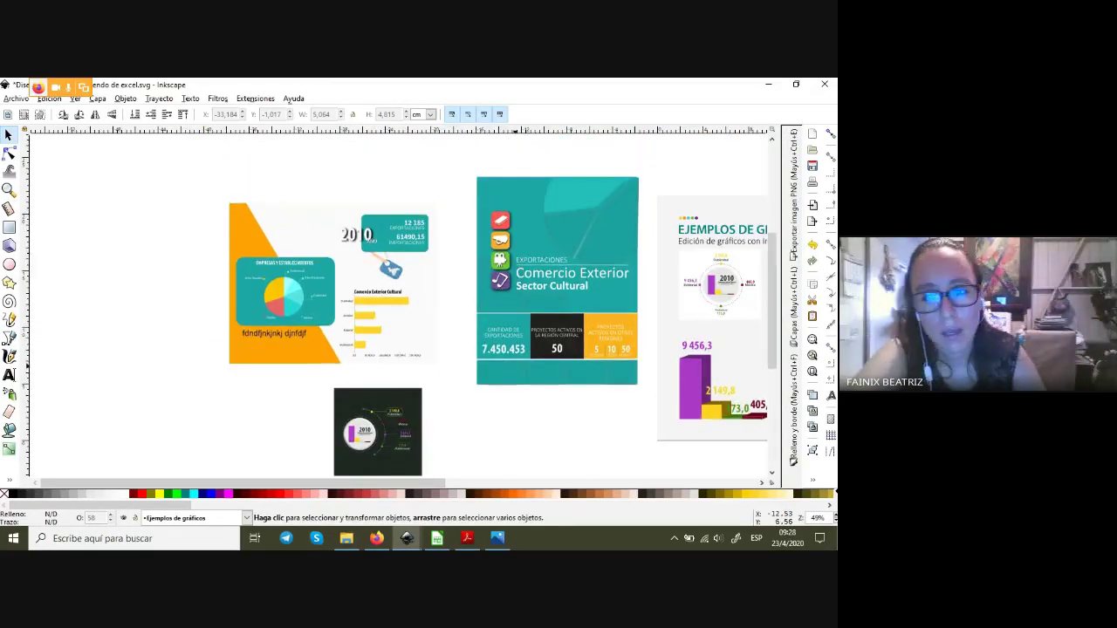
scroll(393, 306, "right", 1)
scroll(393, 305, "right", 3)
scroll(393, 306, "right", 6)
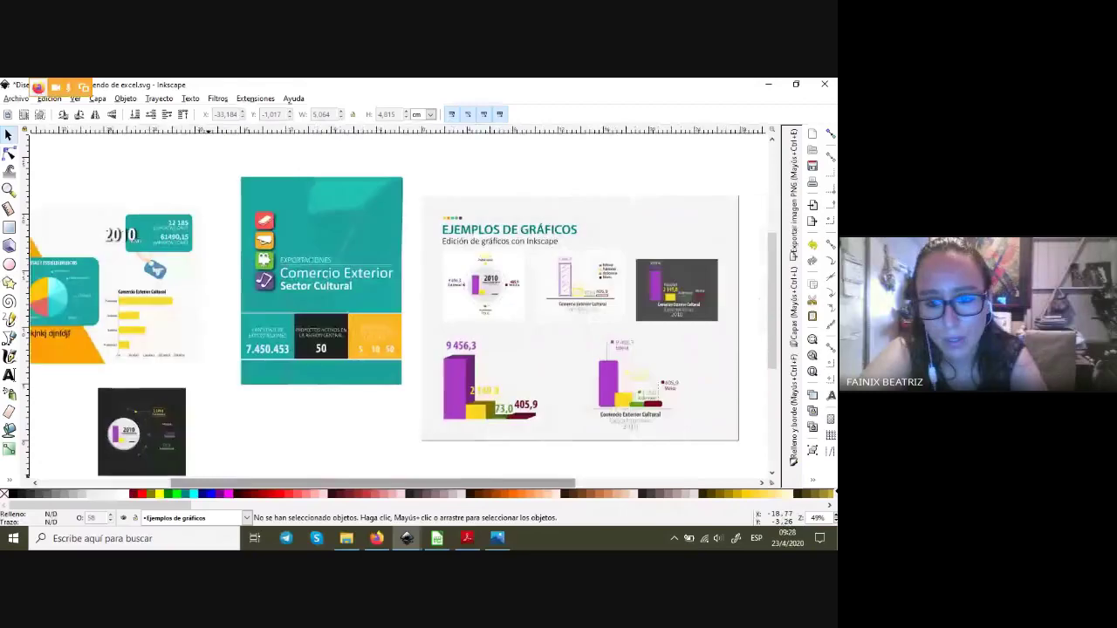
scroll(393, 306, "left", 2)
scroll(392, 306, "down", 2)
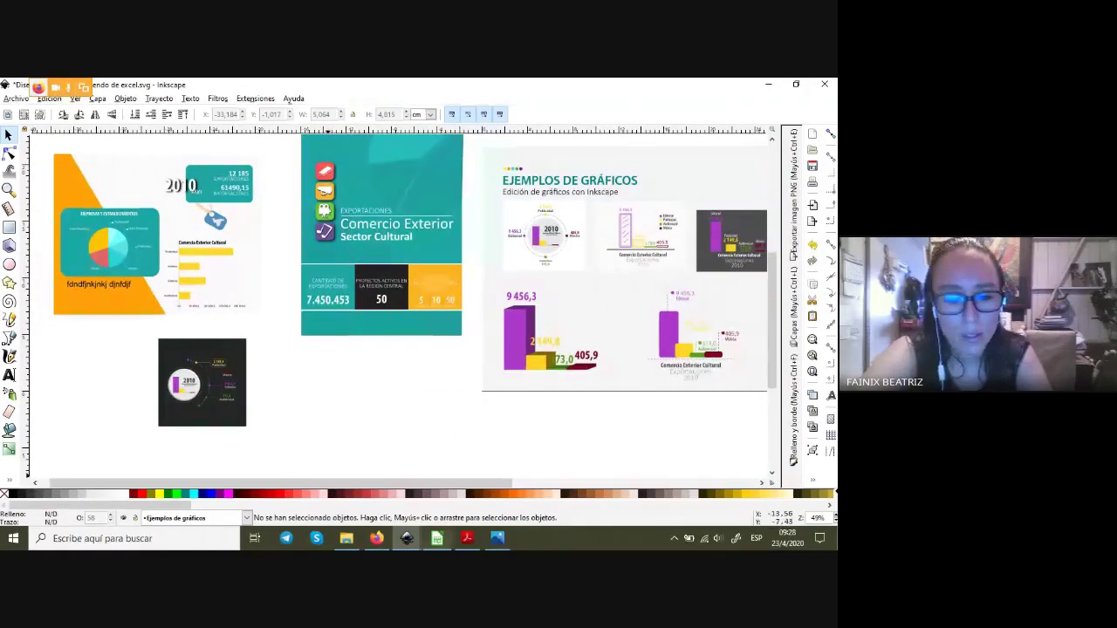
- Read the Google Meet chat, then return to the Diseño de gráficos partiendo de excel drawing
left_click(376, 539)
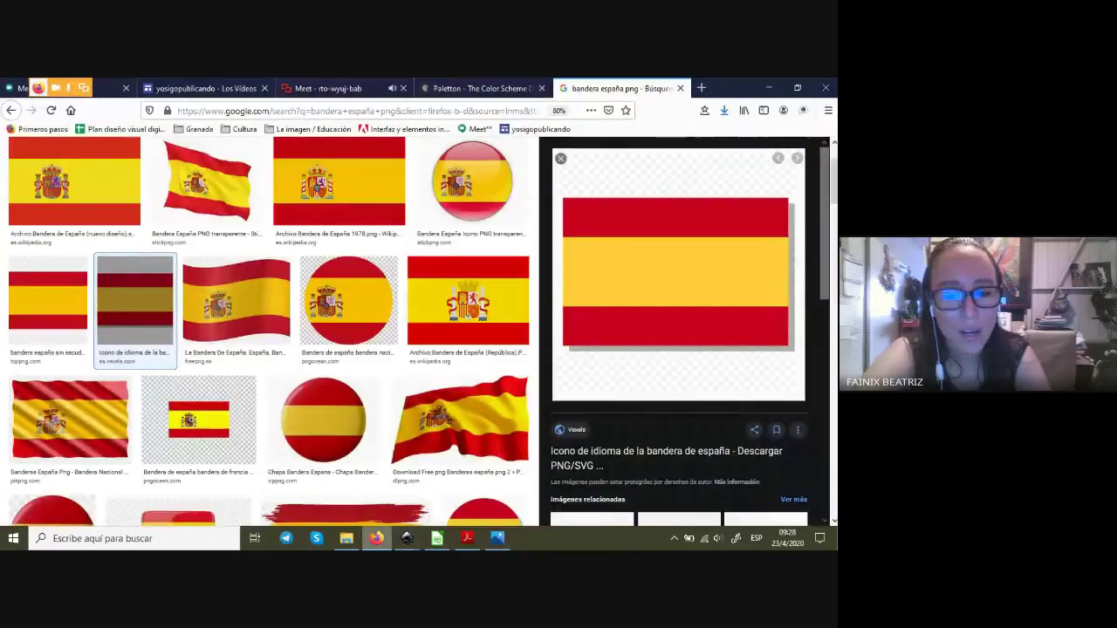
left_click(327, 88)
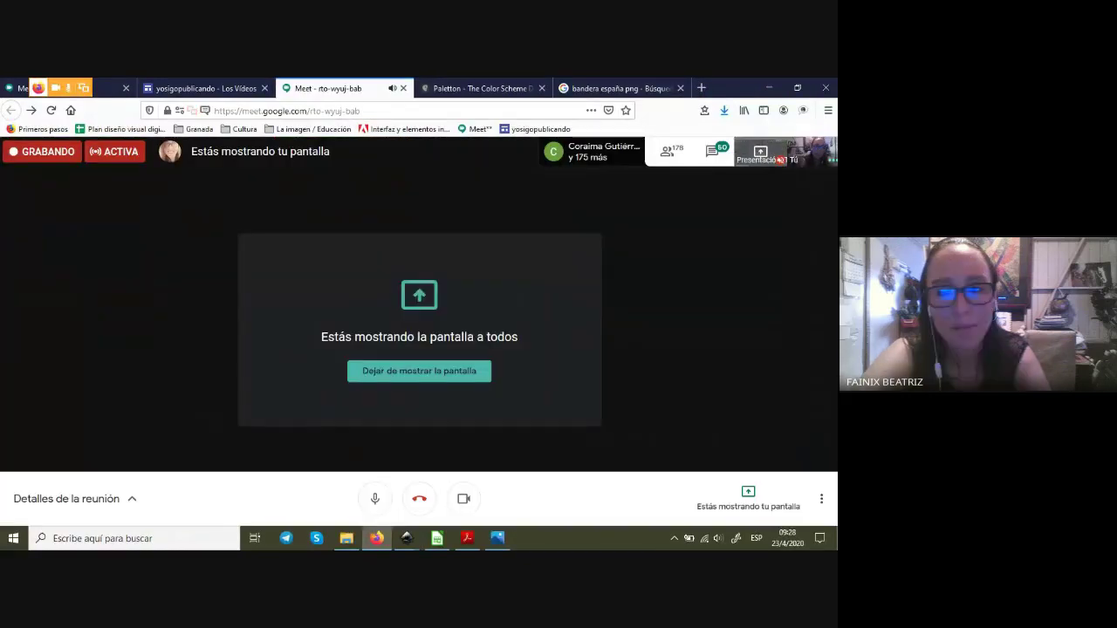
left_click(712, 151)
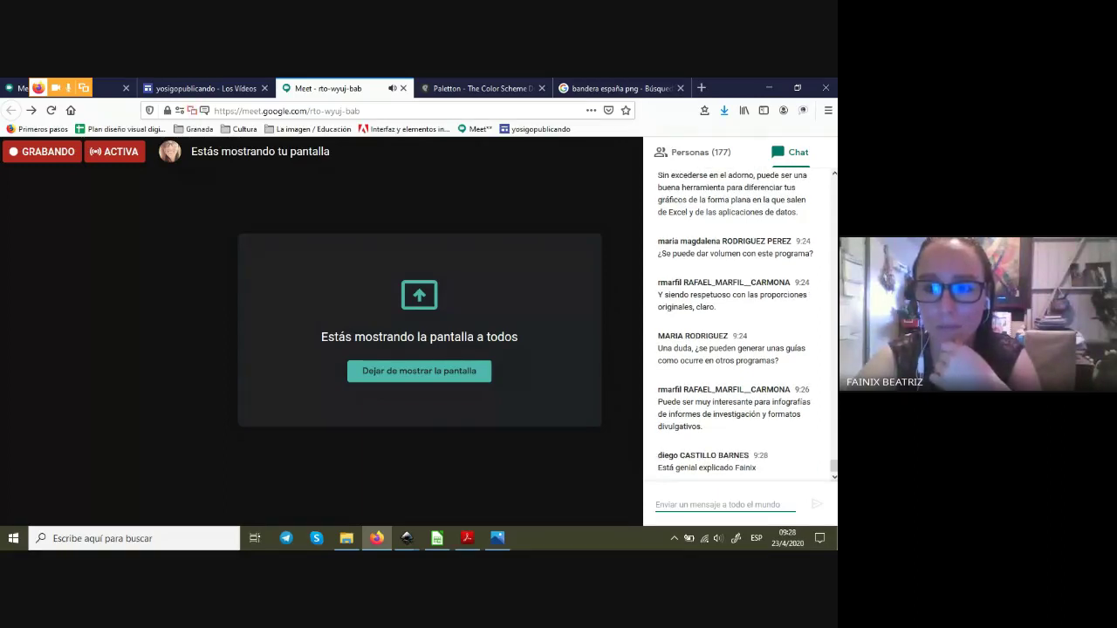
scroll(737, 323, "up", 1)
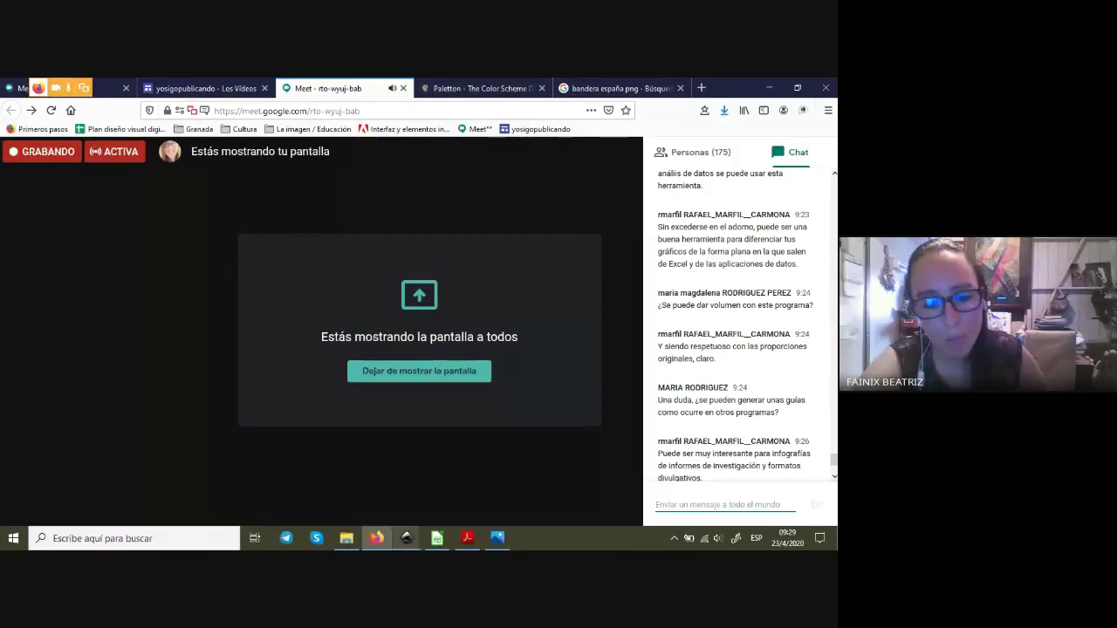
left_click(407, 538)
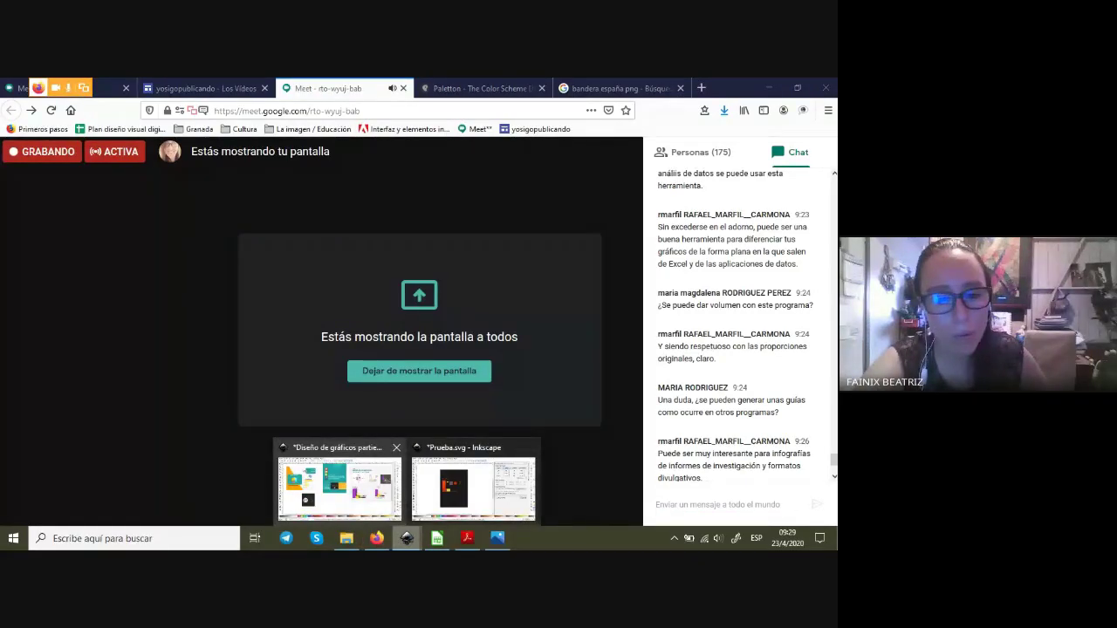
left_click(339, 485)
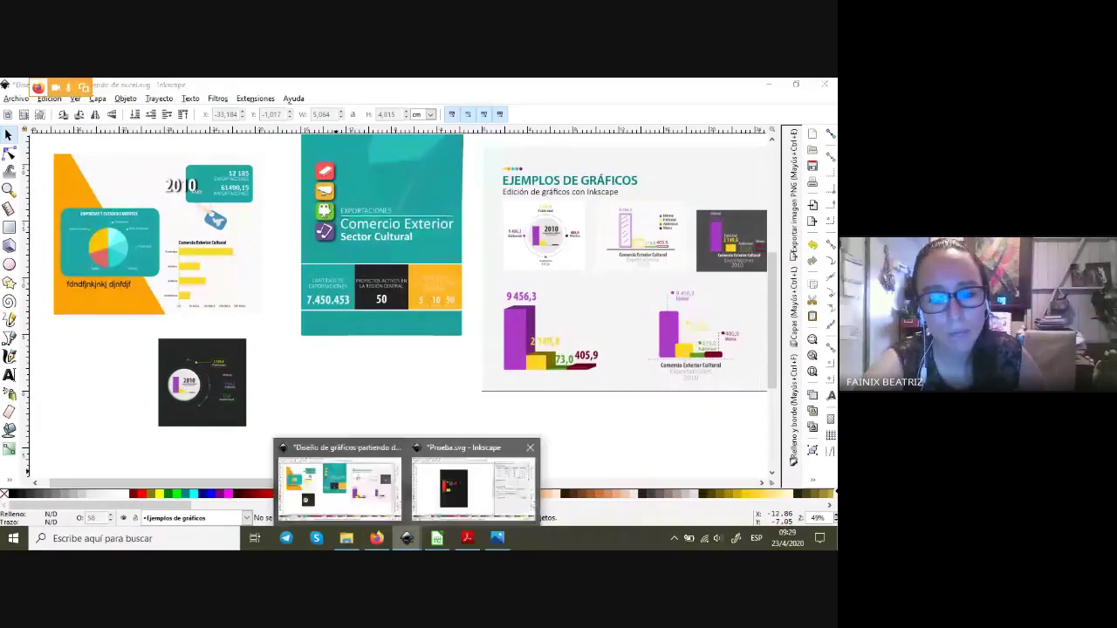
- In Prueba.svg, move the 9 456,3 text beside the page and undo a trial stretch
left_click(473, 485)
left_click_drag(214, 236, 447, 236)
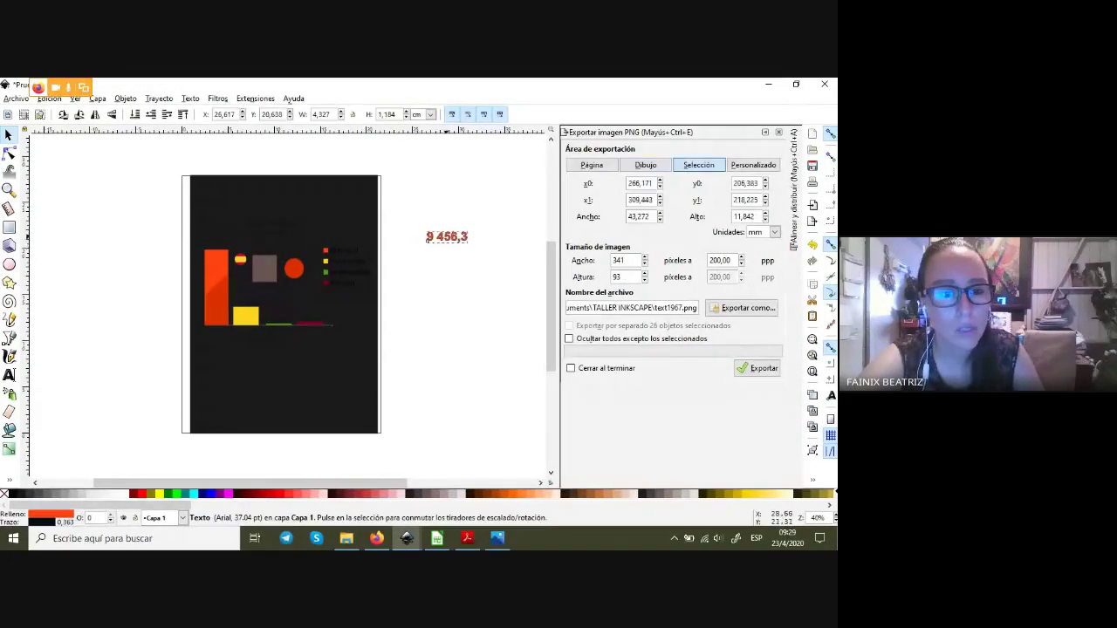
scroll(288, 306, "right", 4)
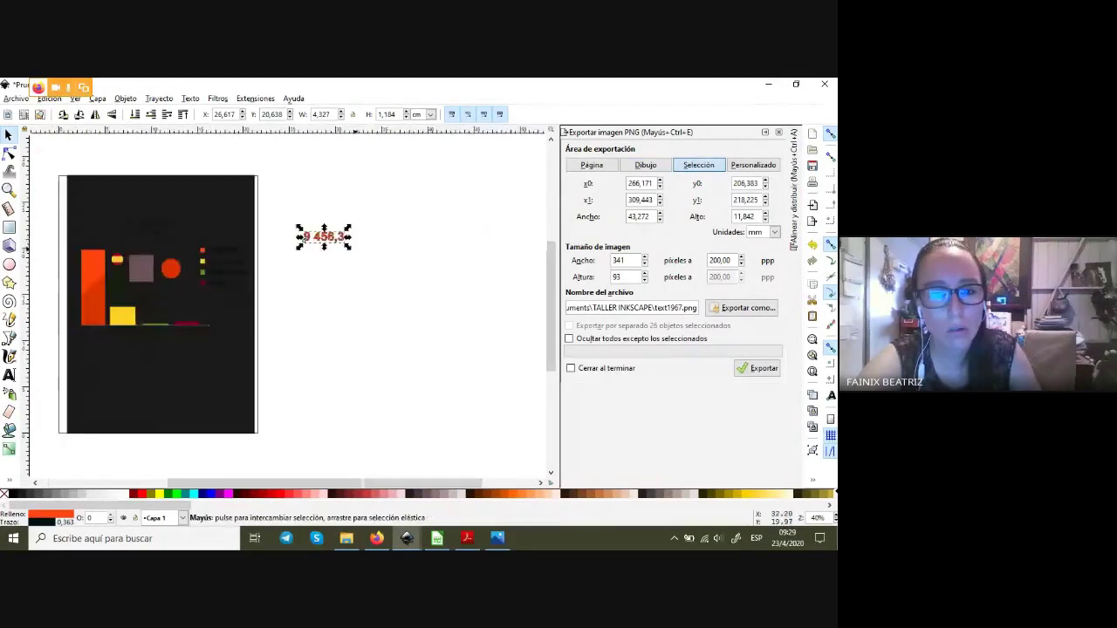
scroll(341, 233, "up", 2)
scroll(342, 233, "up", 2)
left_click_drag(377, 271, 399, 397)
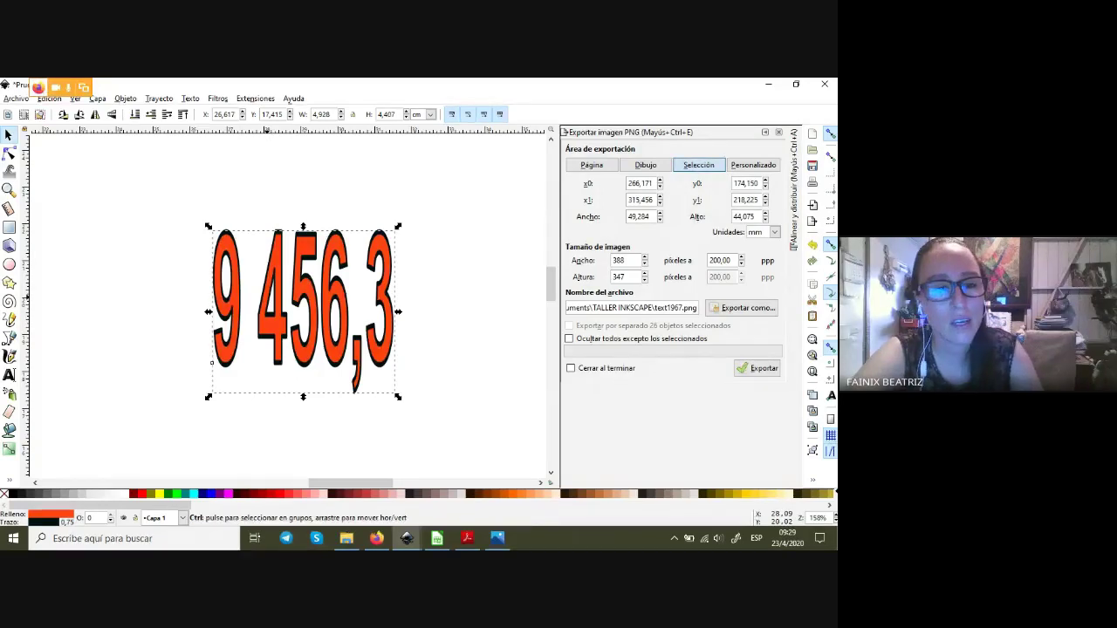
key("ctrl+z")
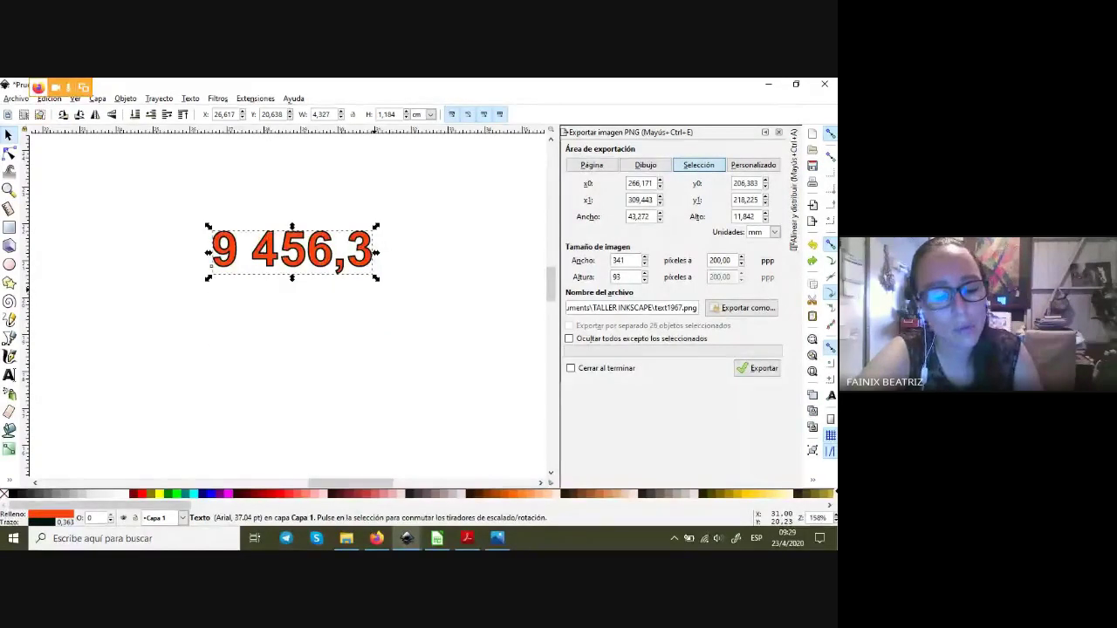
- Enlarge the 9 456,3 figure to 6,632 × 1,815 cm and place it top-left
key("ctrl")
mouse_move(375, 277)
left_mouse_down()
mouse_move(342, 263)
mouse_move(377, 276)
left_mouse_up()
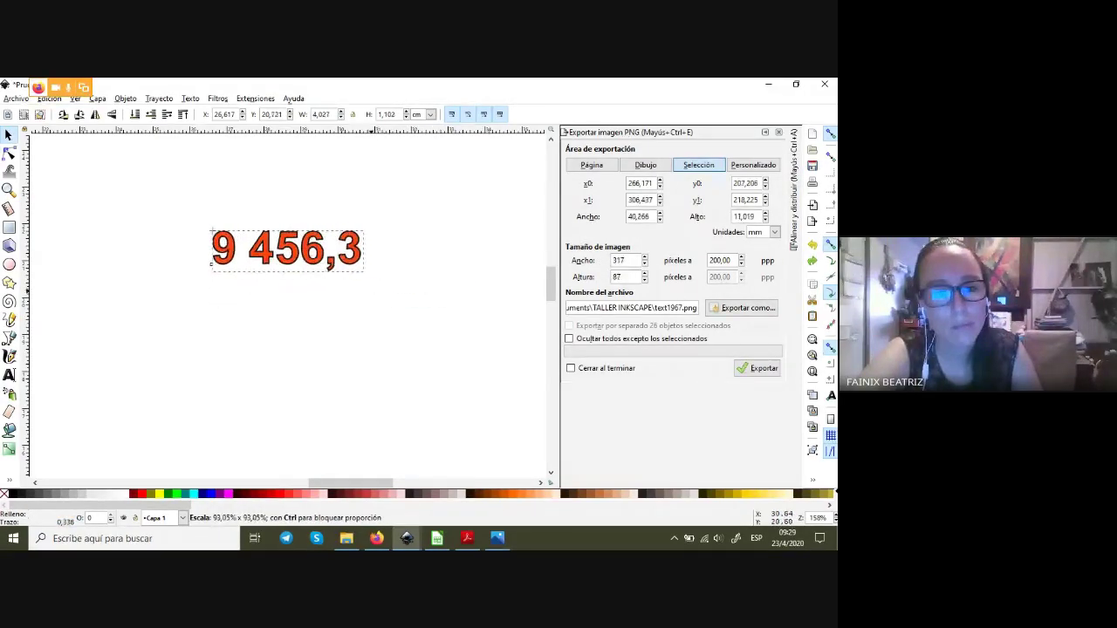
left_click_drag(377, 276, 461, 301)
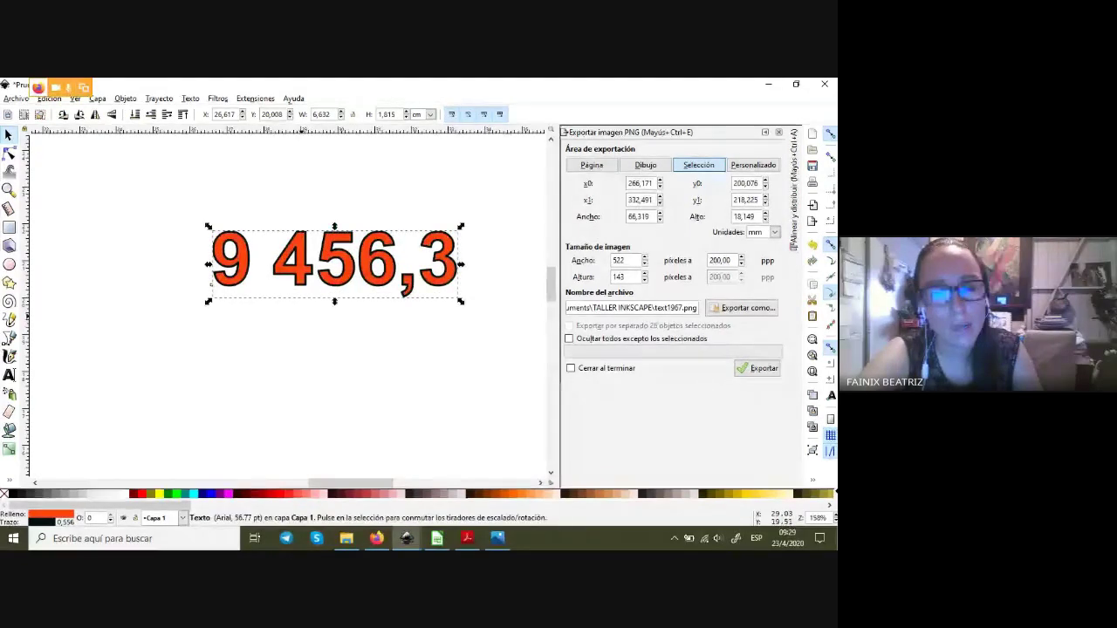
scroll(350, 275, "down", 4)
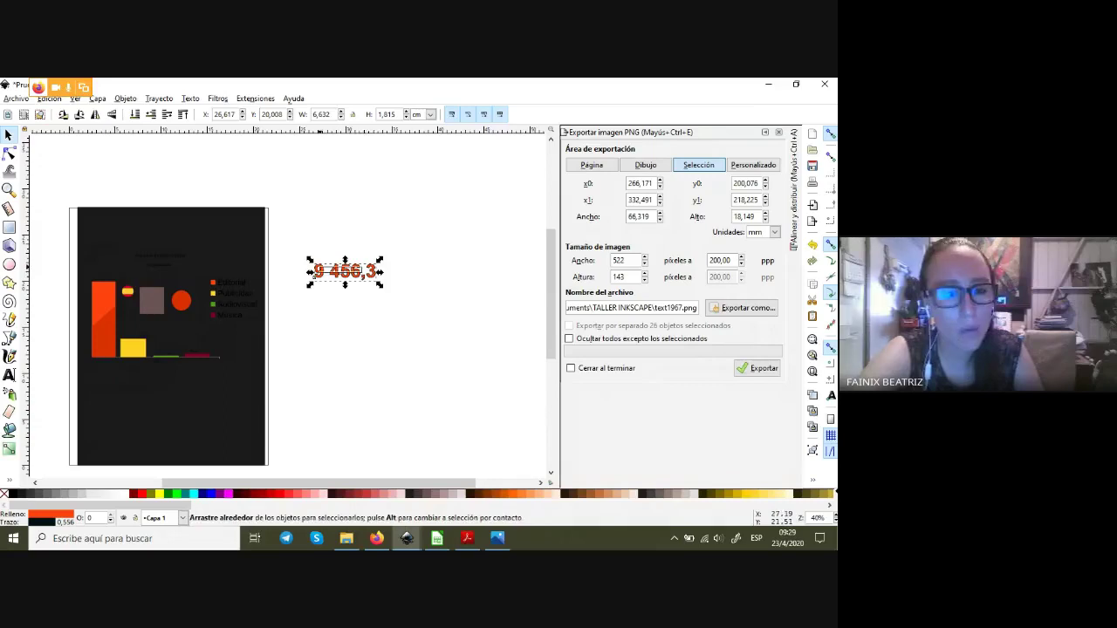
key("Escape")
left_click_drag(345, 271, 108, 270)
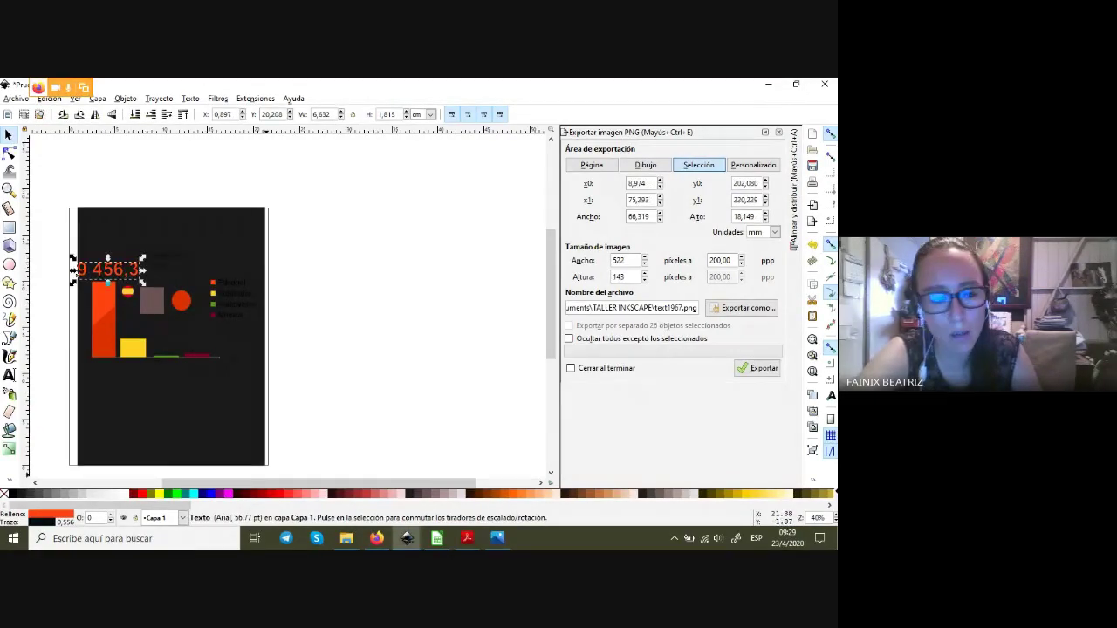
- Scroll the Meet chat for new questions on Excel import, then bring up Inkscape's windows
key("alt+Tab")
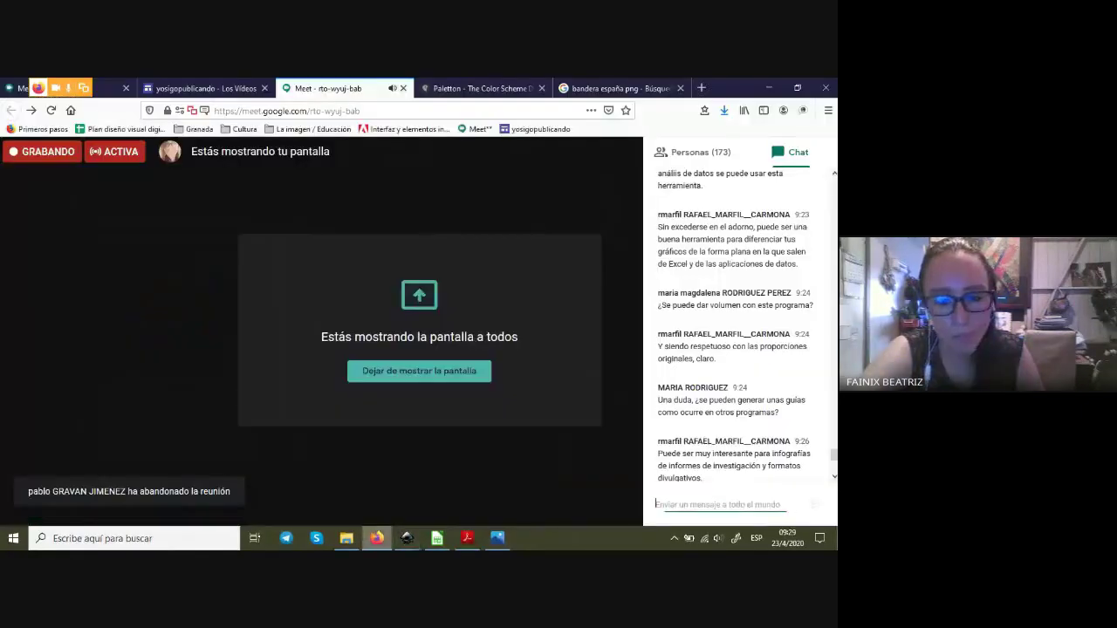
scroll(737, 323, "down", 5)
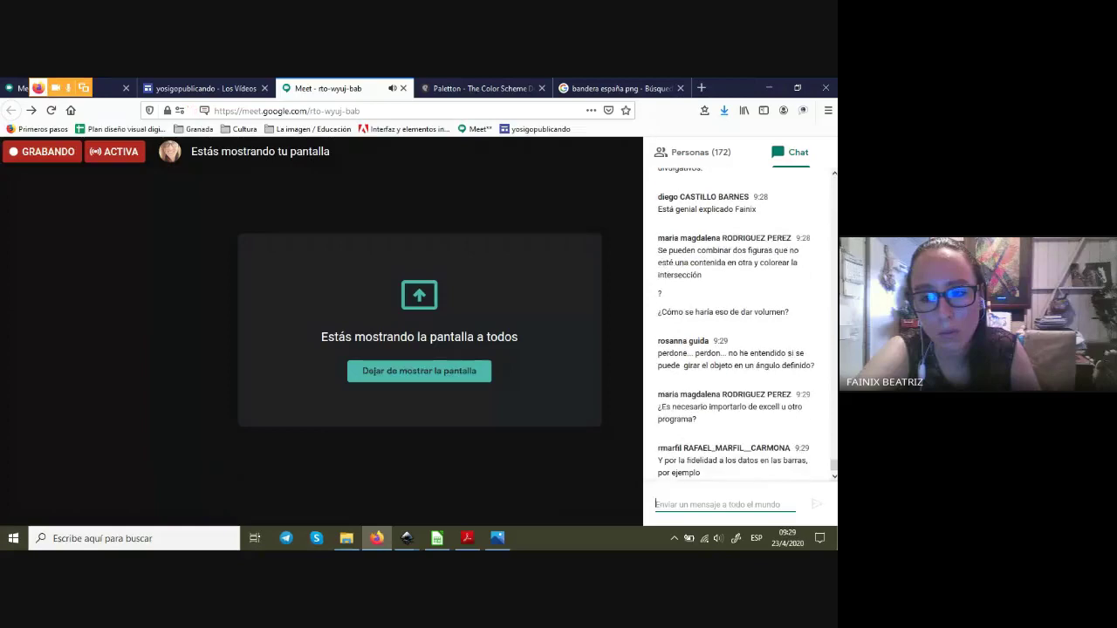
left_click(406, 538)
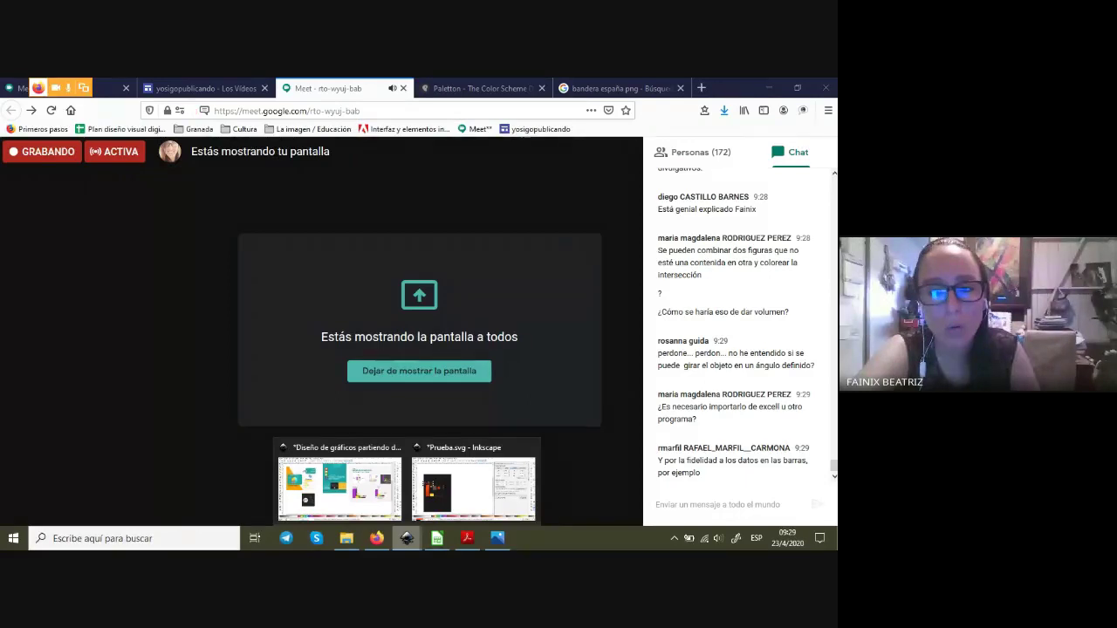
- Move the black background beside the page and snap a shortened red copy over its lower part
left_click(473, 487)
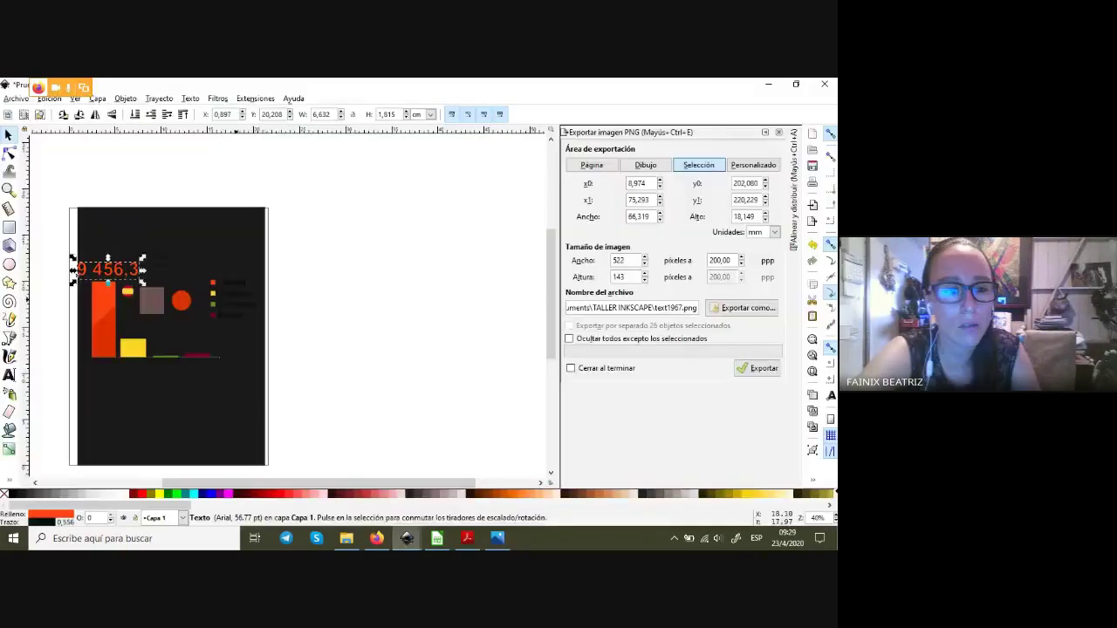
key("Escape")
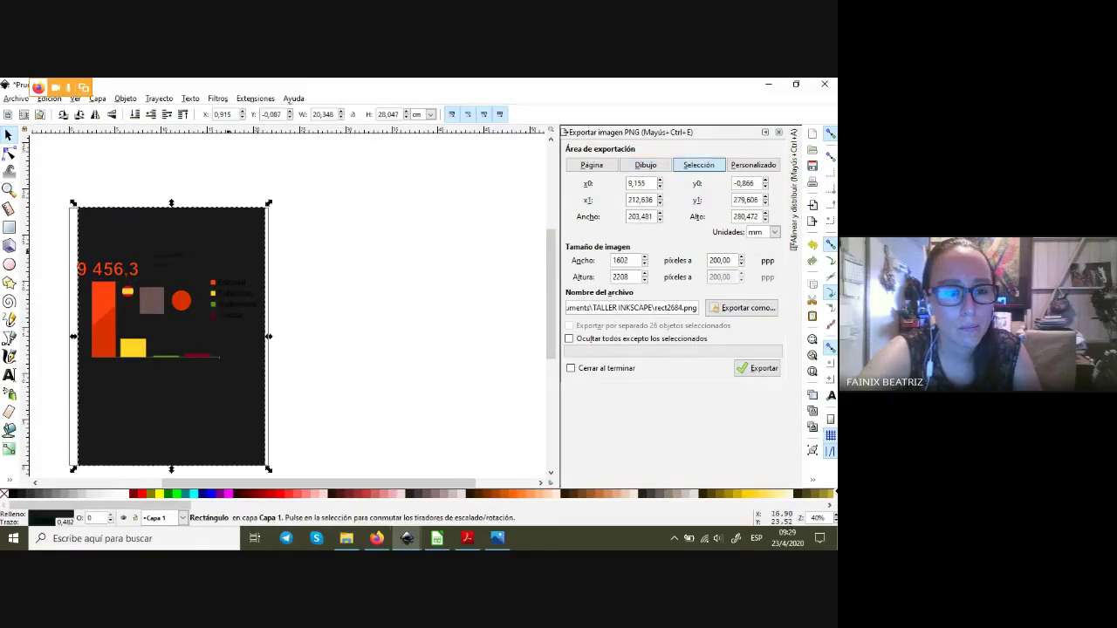
left_click_drag(210, 226, 448, 198)
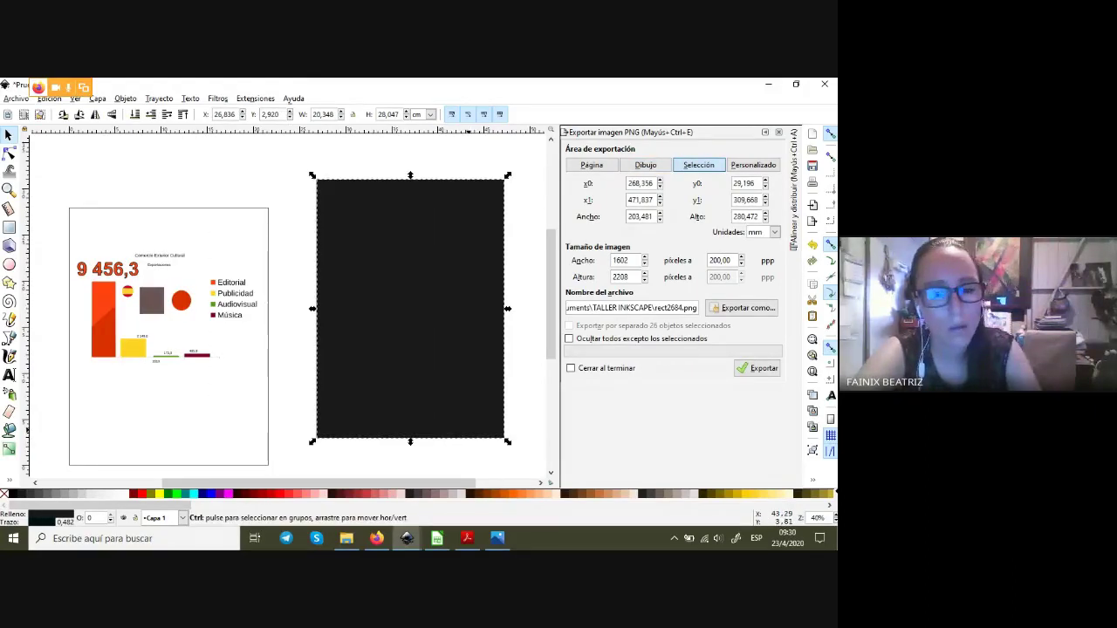
left_click_drag(411, 305, 343, 304)
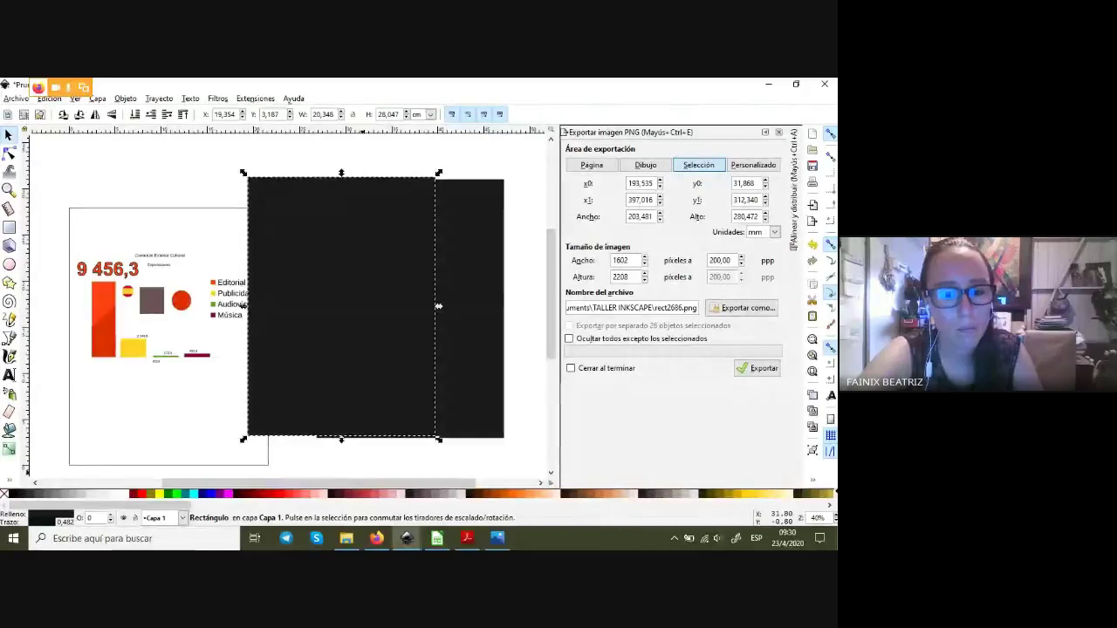
left_click_drag(341, 173, 341, 292)
left_click_drag(341, 367, 413, 367)
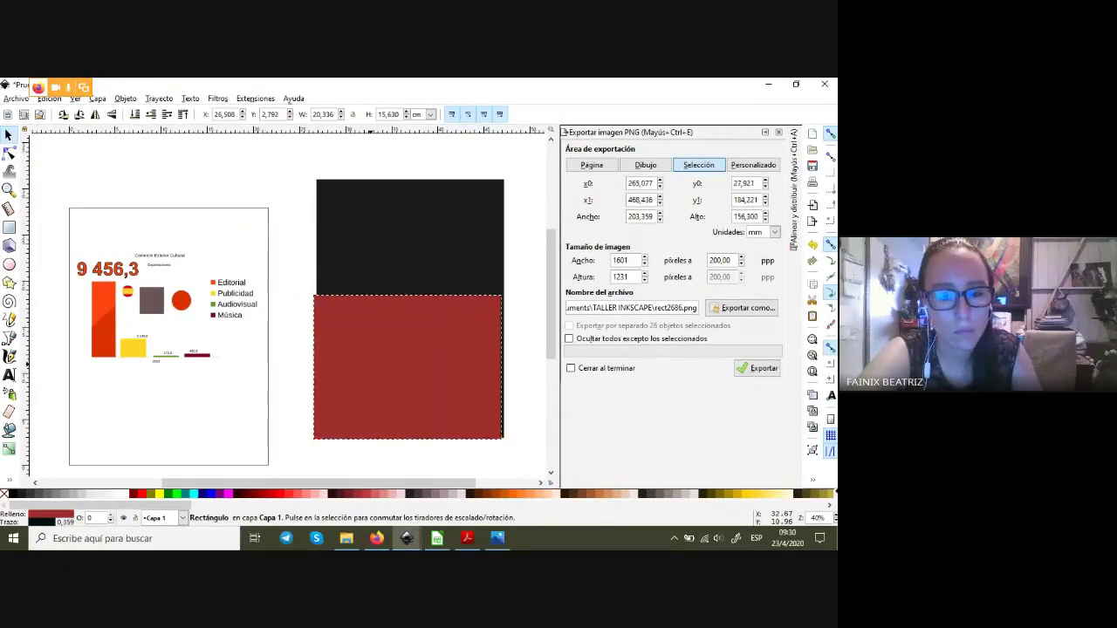
left_click_drag(302, 443, 316, 438)
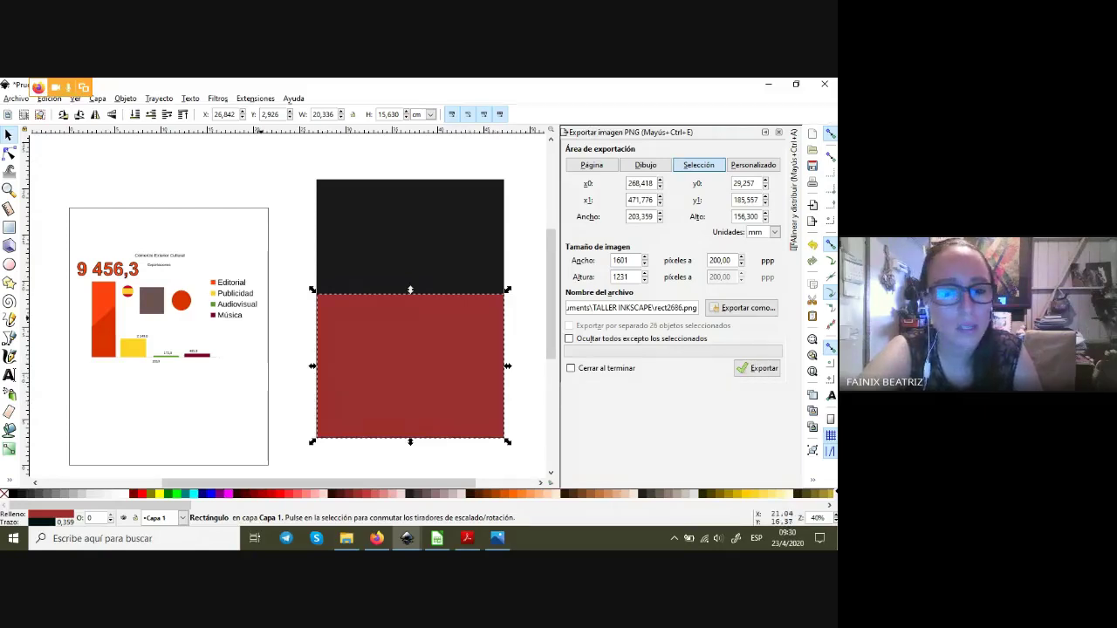
- Draw an ellipse across the red and black rectangles and tilt it clockwise
key("e")
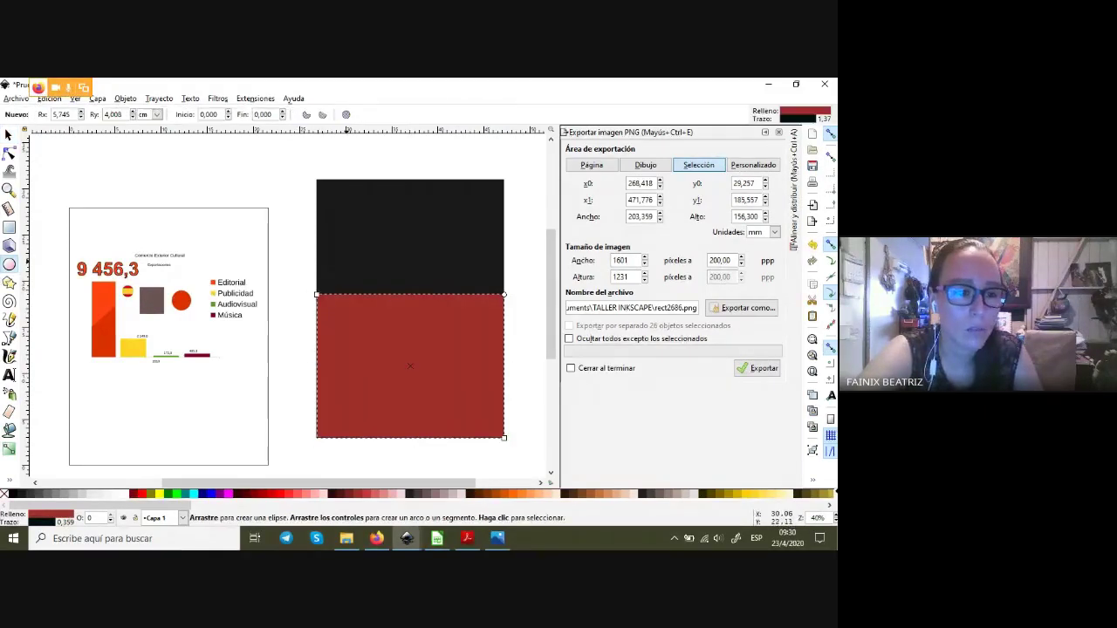
left_click_drag(297, 248, 514, 381)
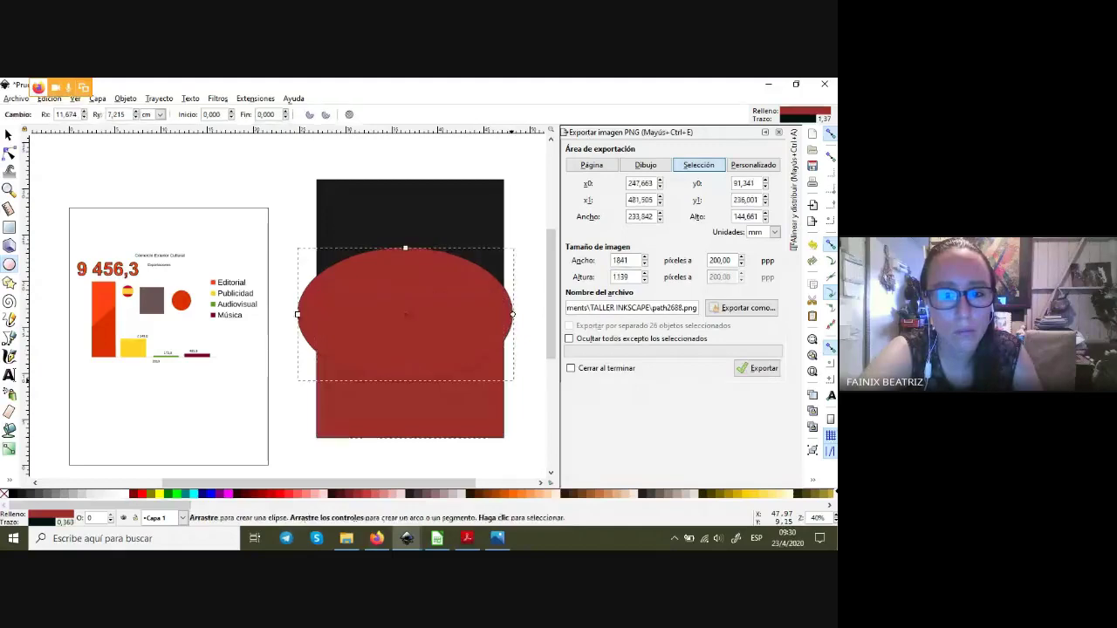
key("s")
left_click(405, 382)
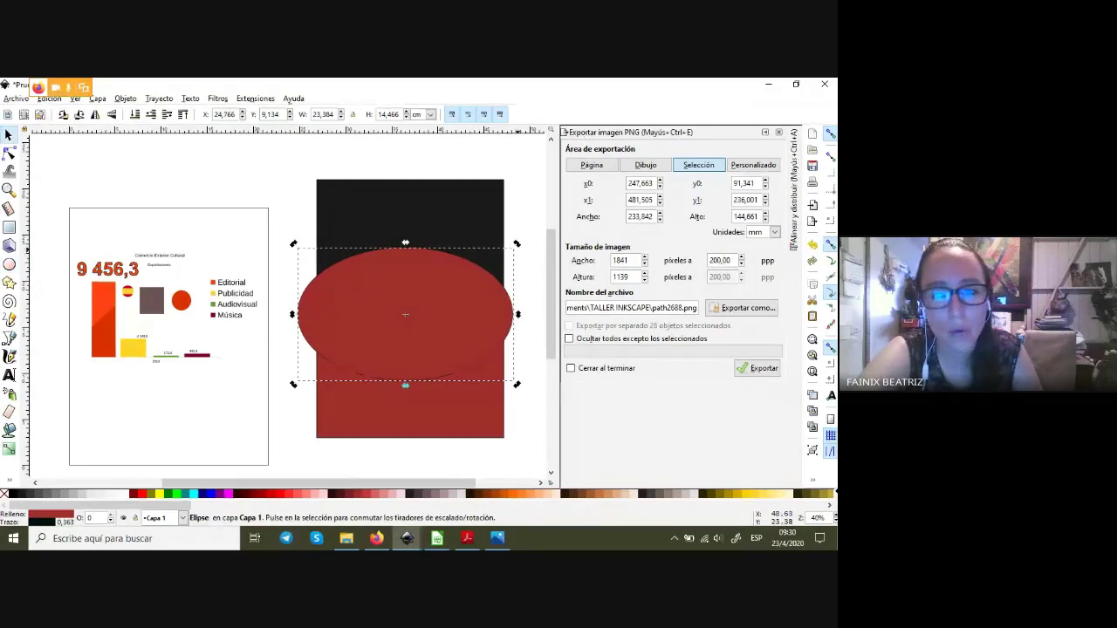
left_click_drag(518, 243, 534, 287)
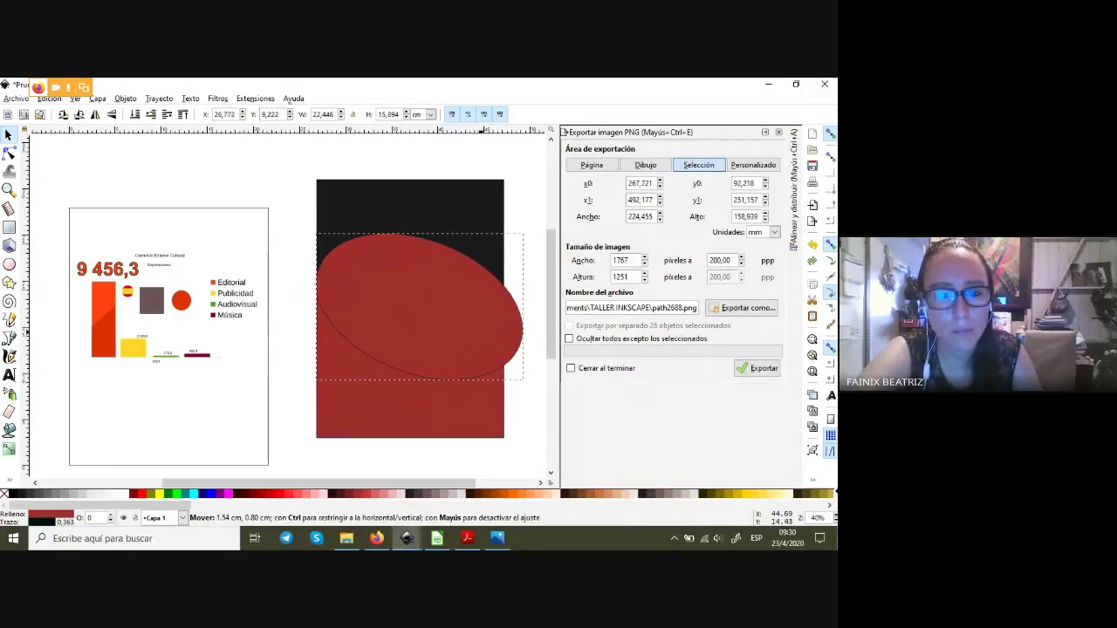
- Remove the ellipse's fill so only its thin outline remains
left_click(673, 494)
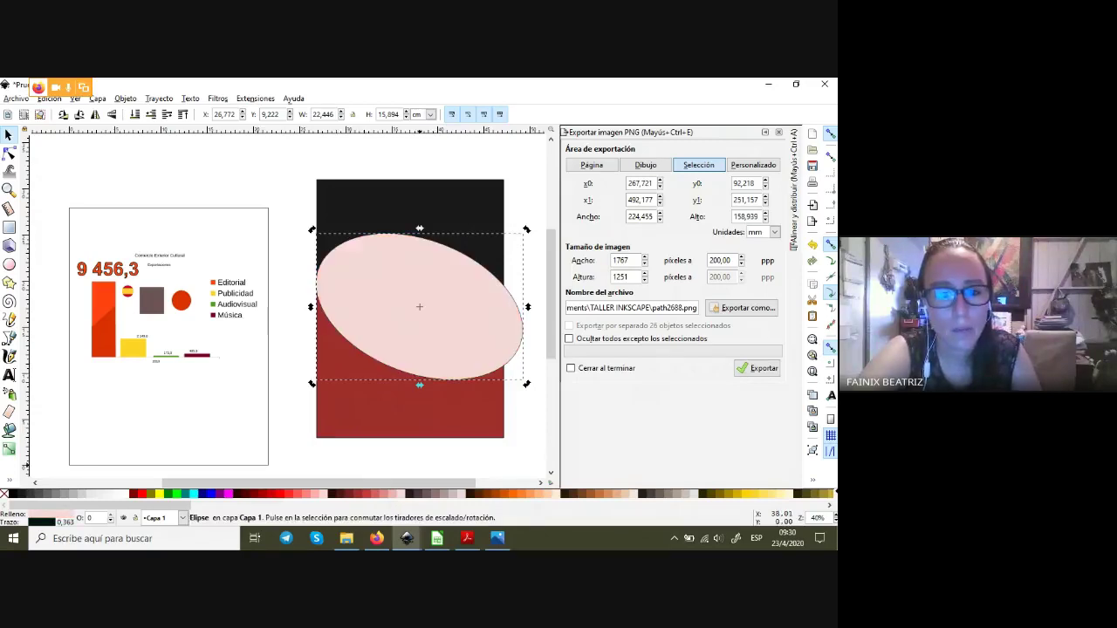
key("shift")
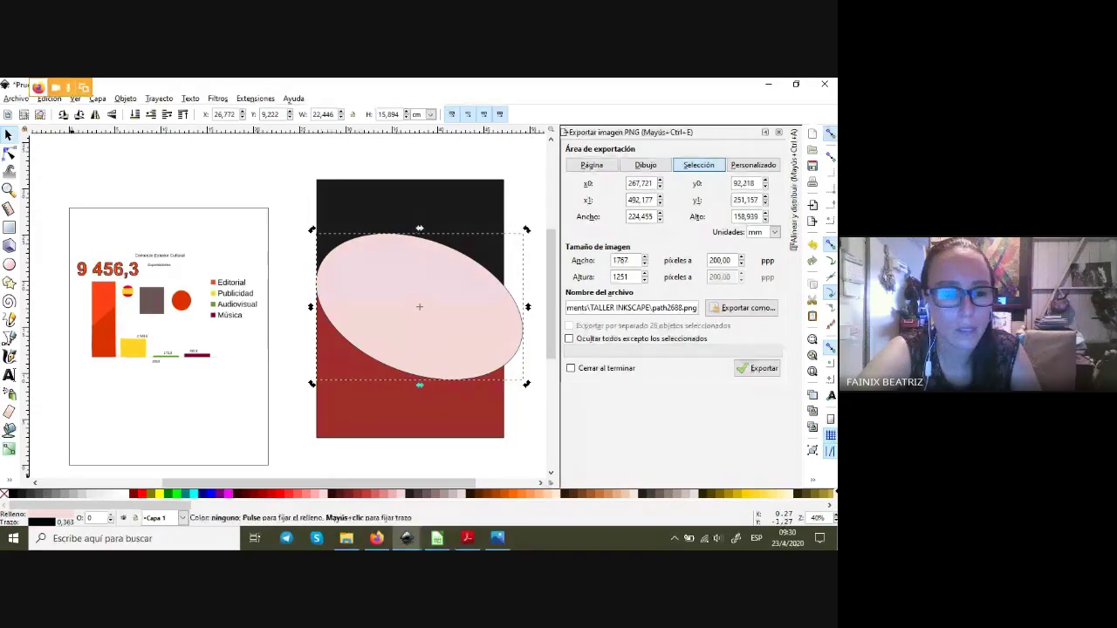
left_click(4, 494)
scroll(288, 305, "down", 1)
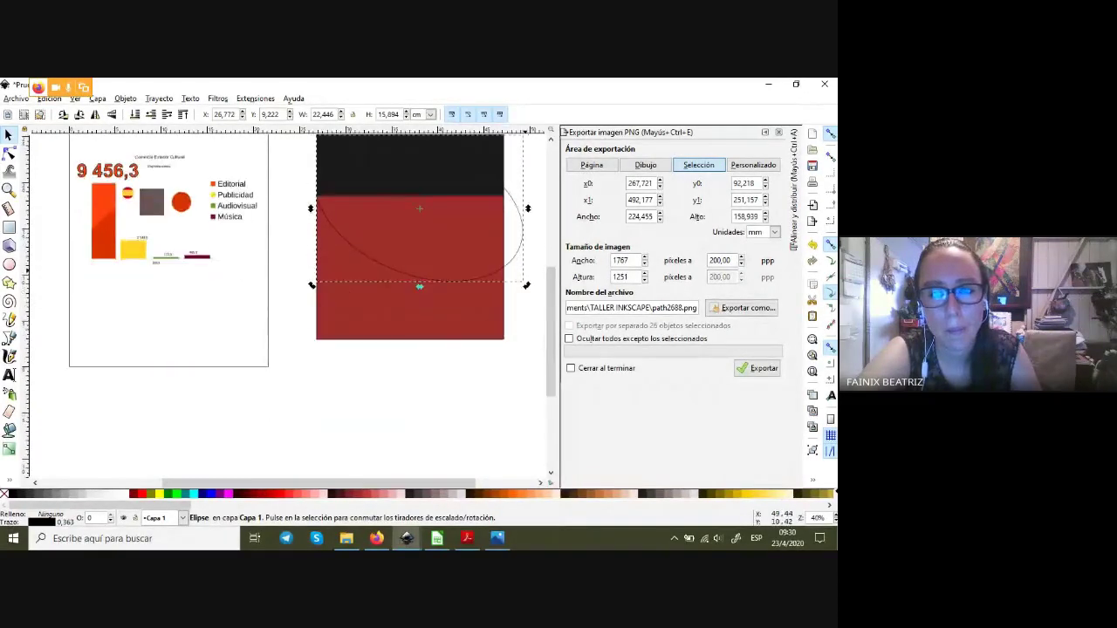
key("ctrl+shift+e")
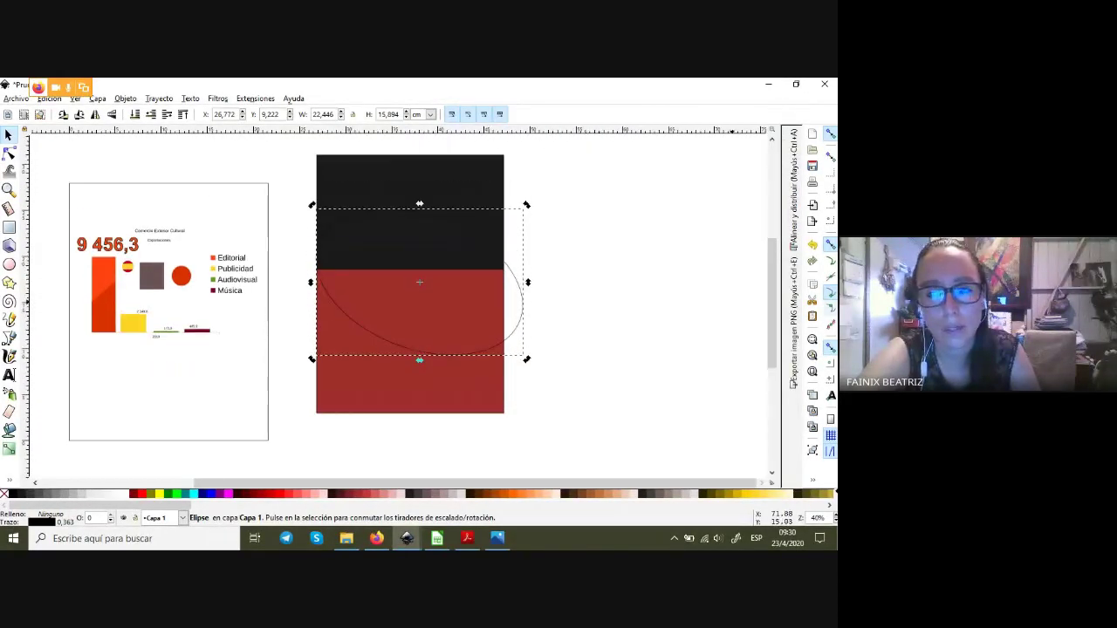
scroll(569, 270, "up", 1)
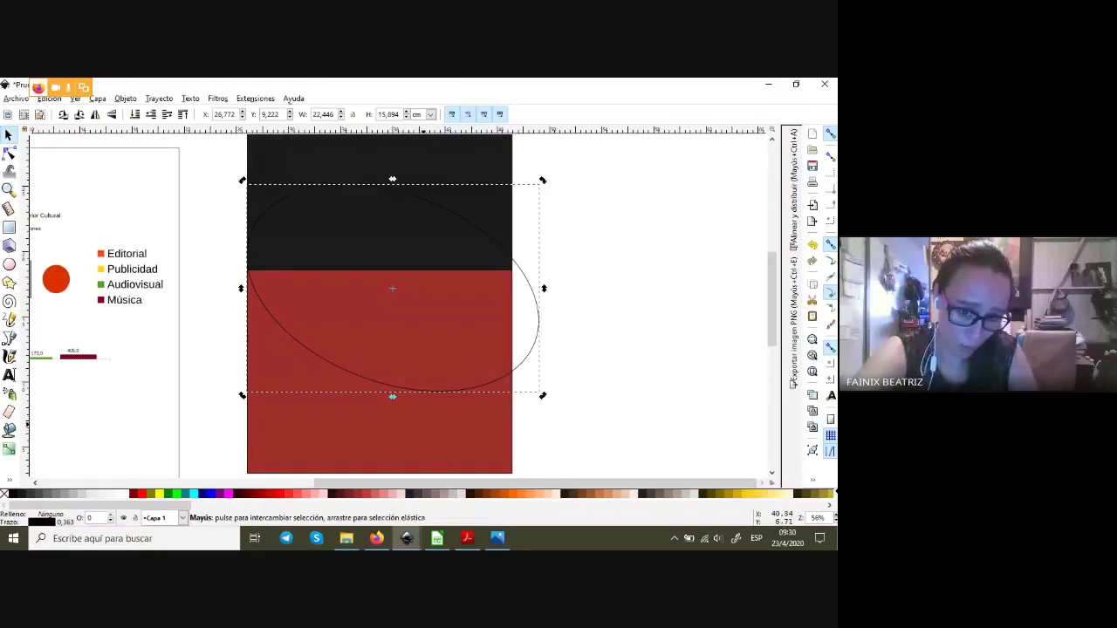
left_click(433, 421, "shift")
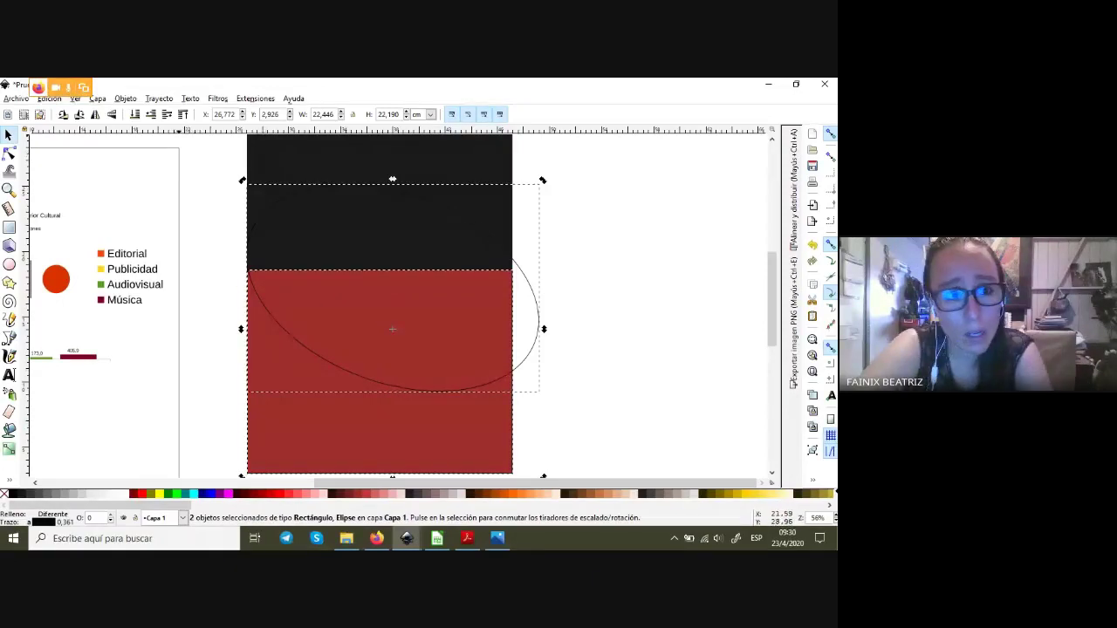
left_click(159, 98)
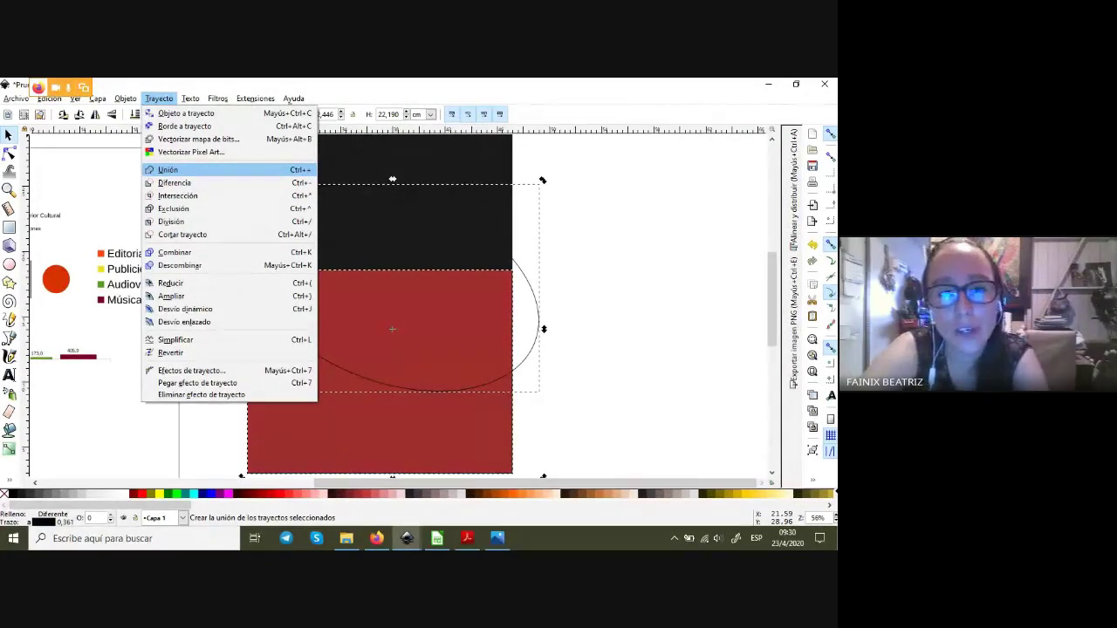
left_click(167, 170)
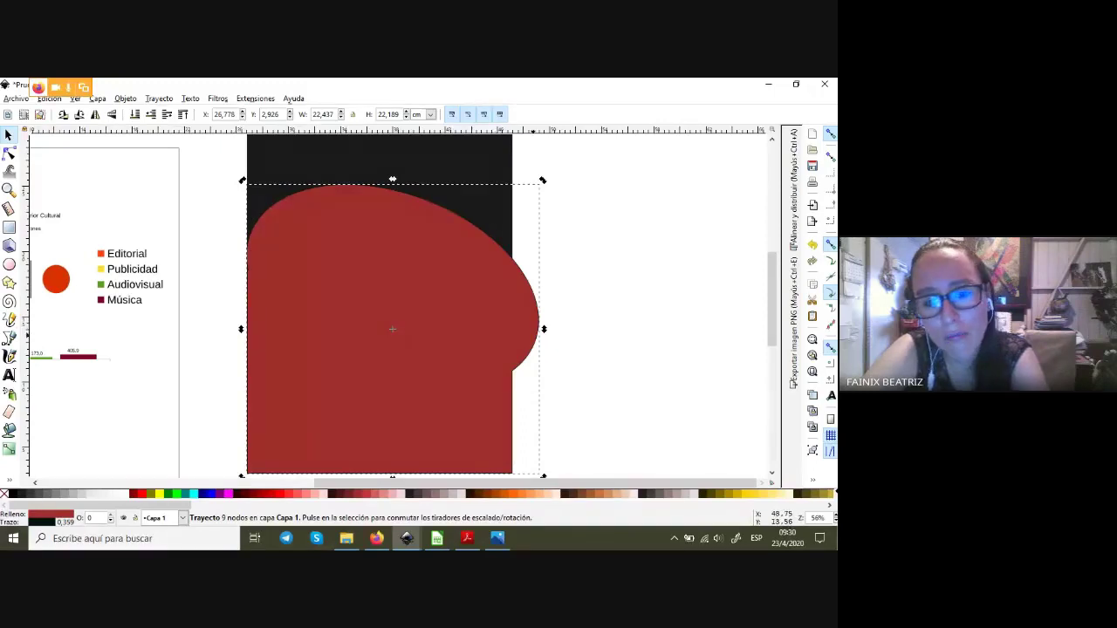
left_click(522, 494)
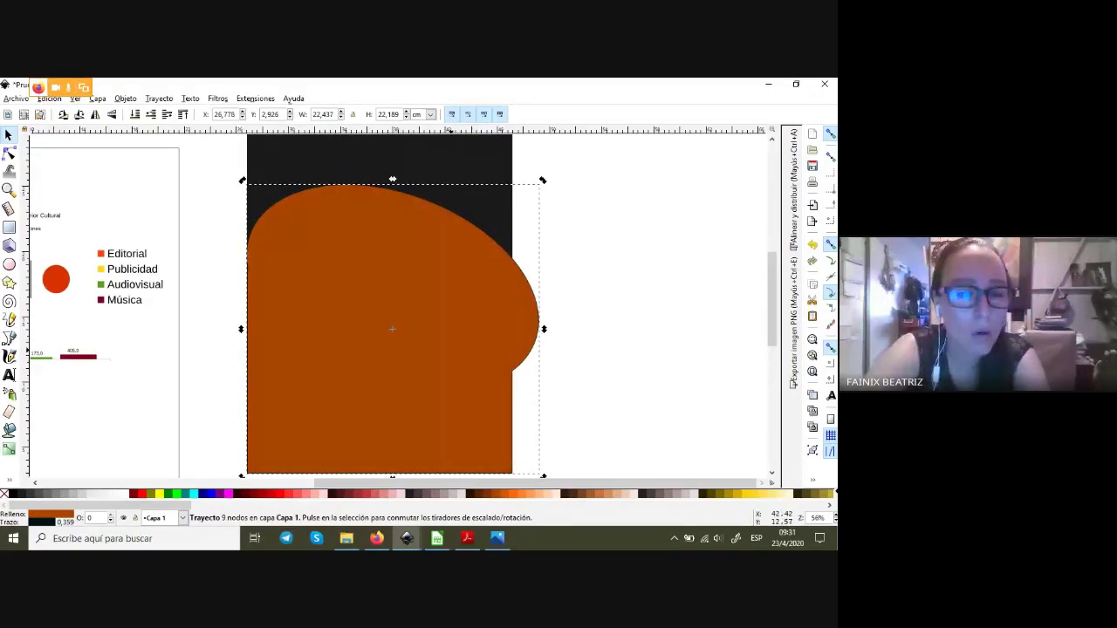
left_click(9, 153)
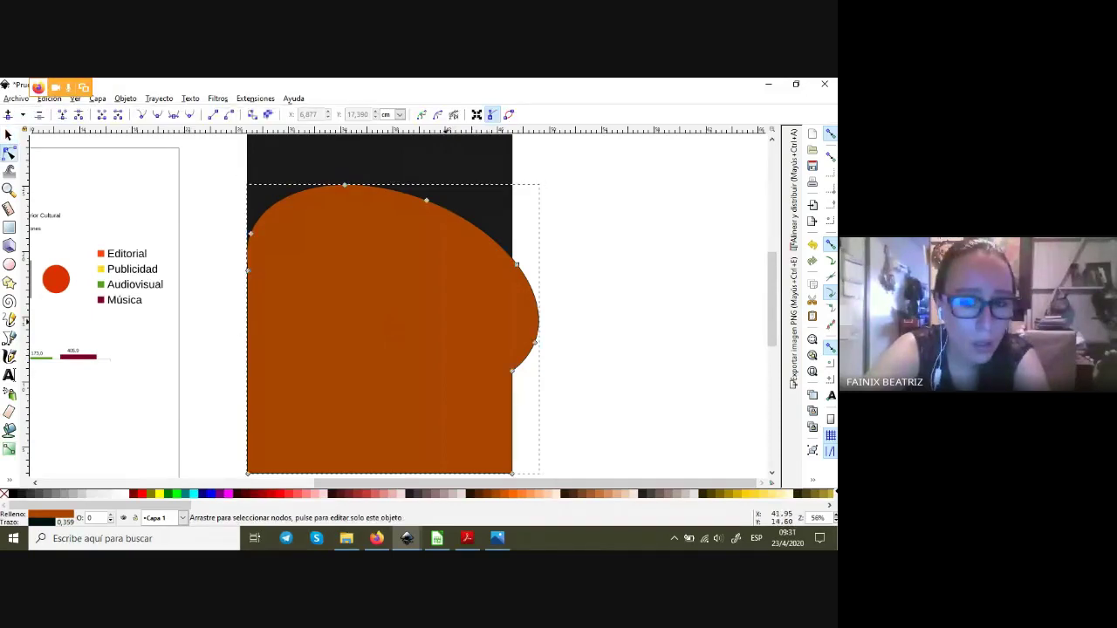
left_click(8, 134)
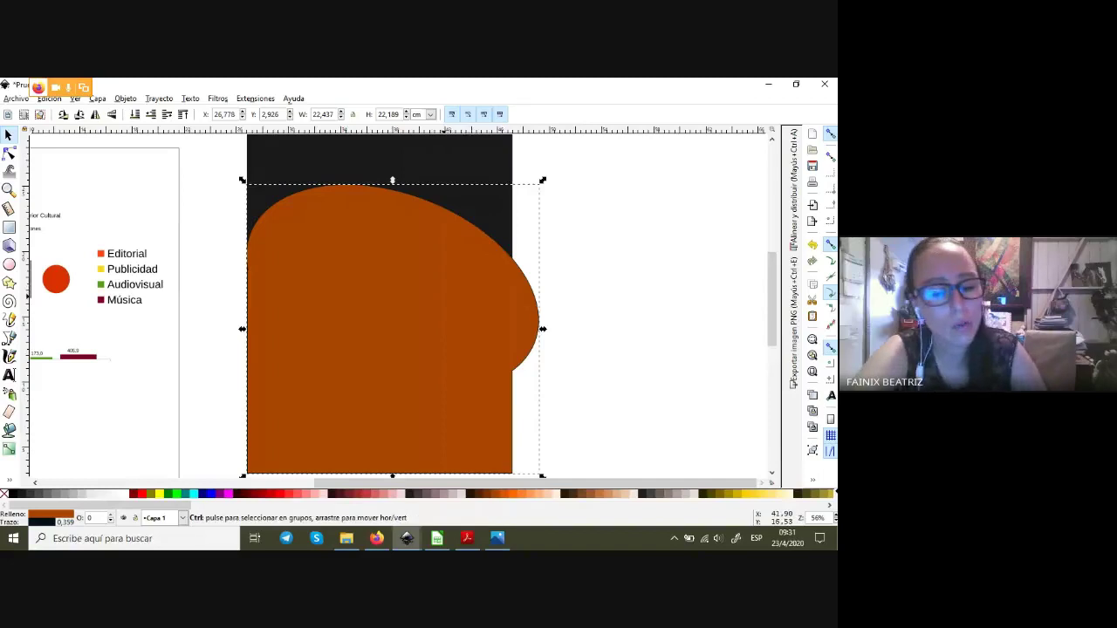
key("ctrl+z")
key("ctrl+z")
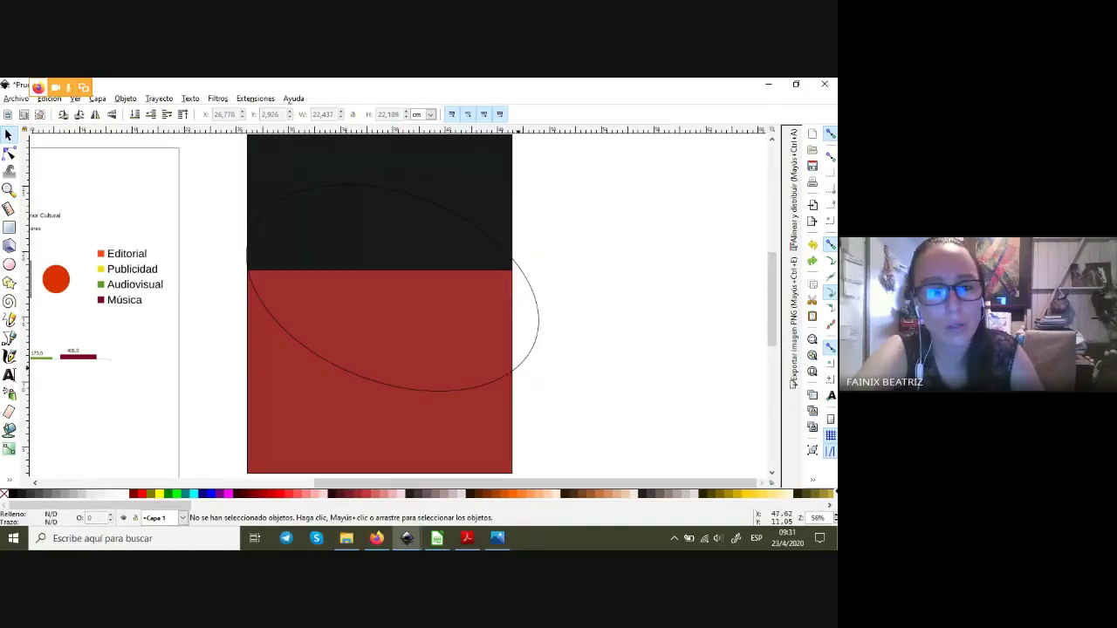
- Select the ellipse and red rectangle and apply Trayecto > Diferencia, giving a curved top
left_click(392, 392)
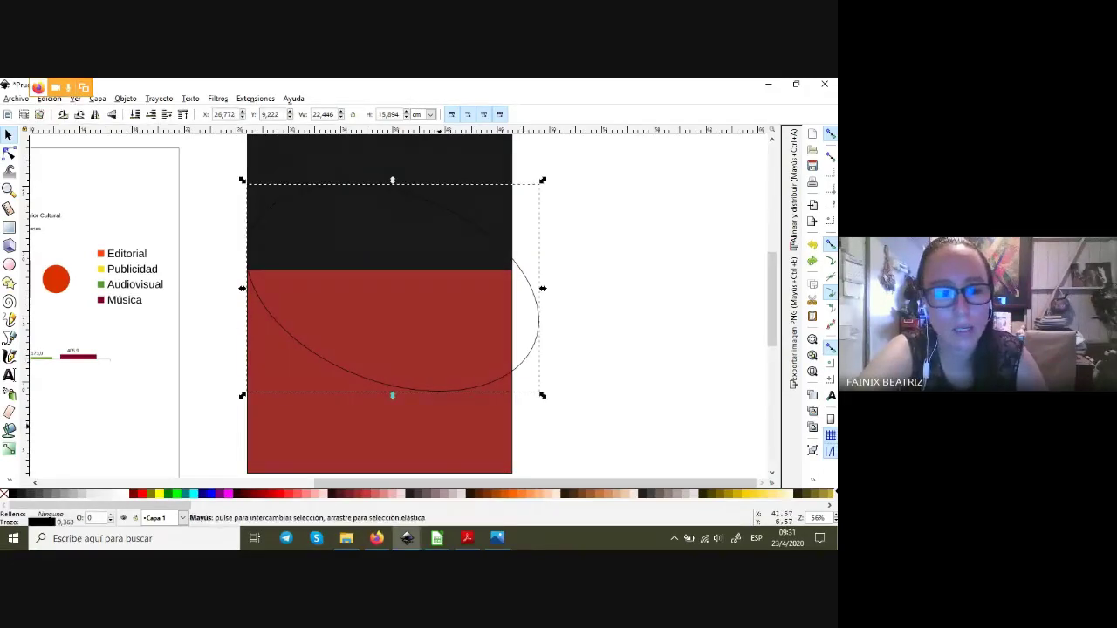
left_click(392, 395, "shift")
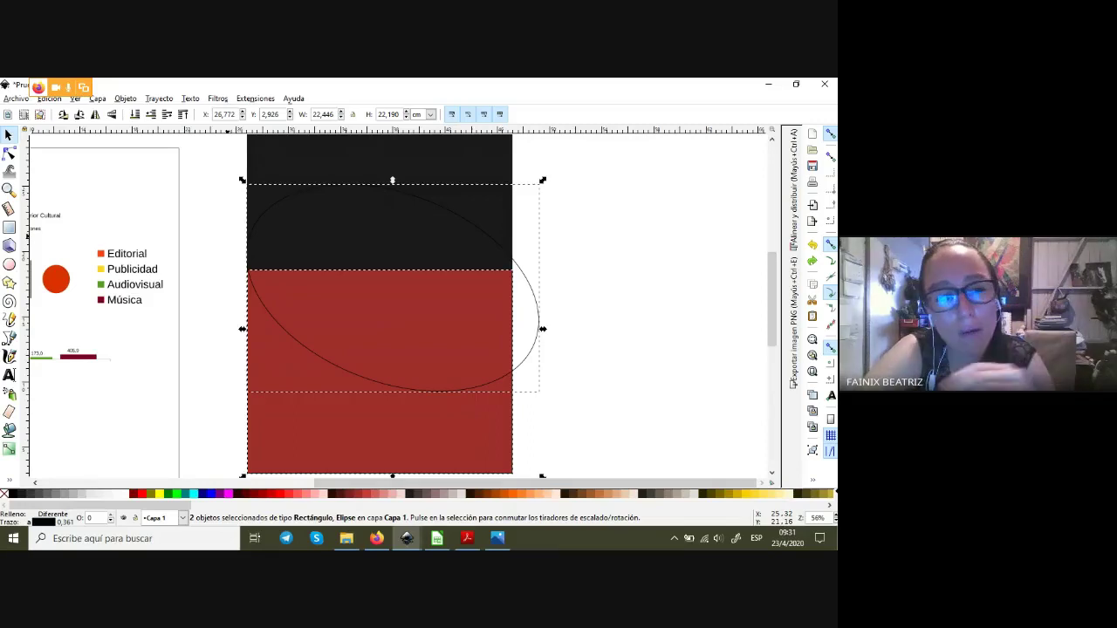
left_click(159, 98)
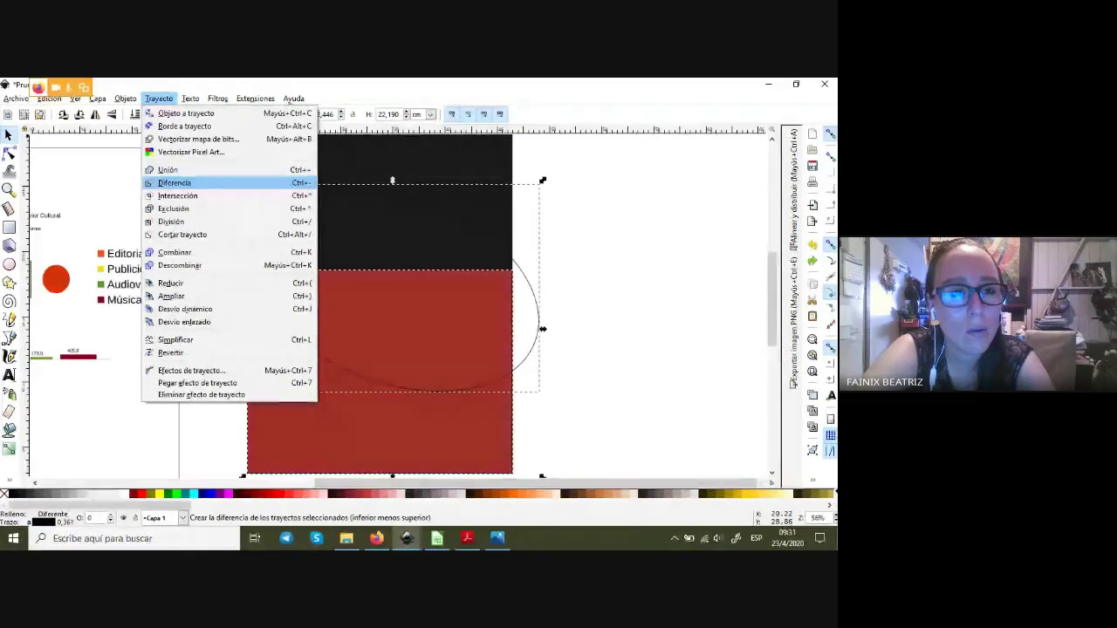
left_click(174, 183)
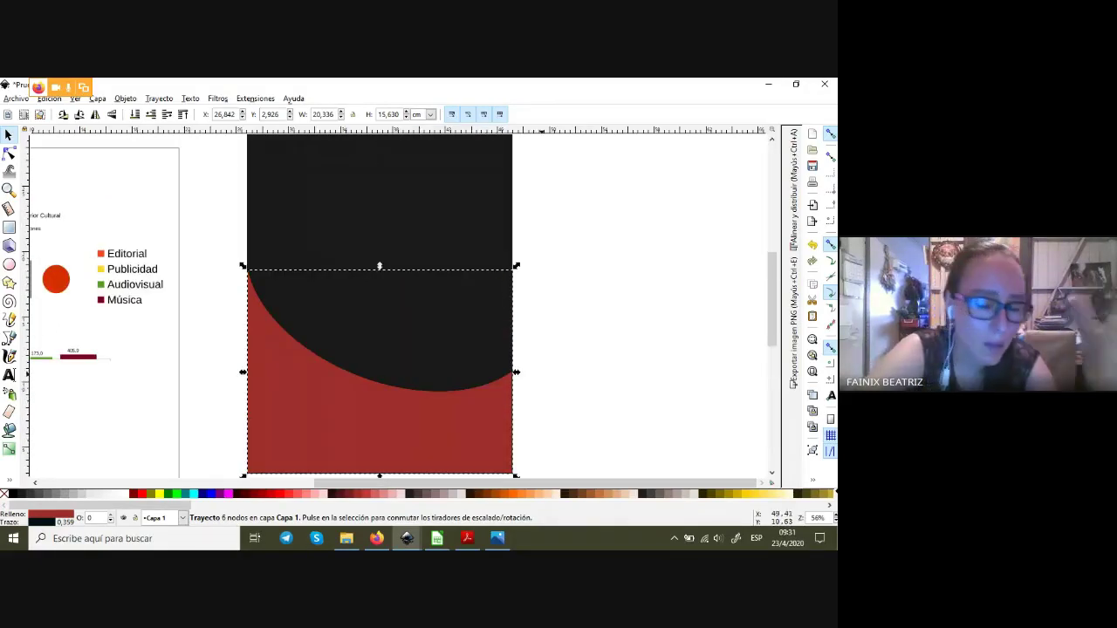
scroll(401, 305, "down", 1)
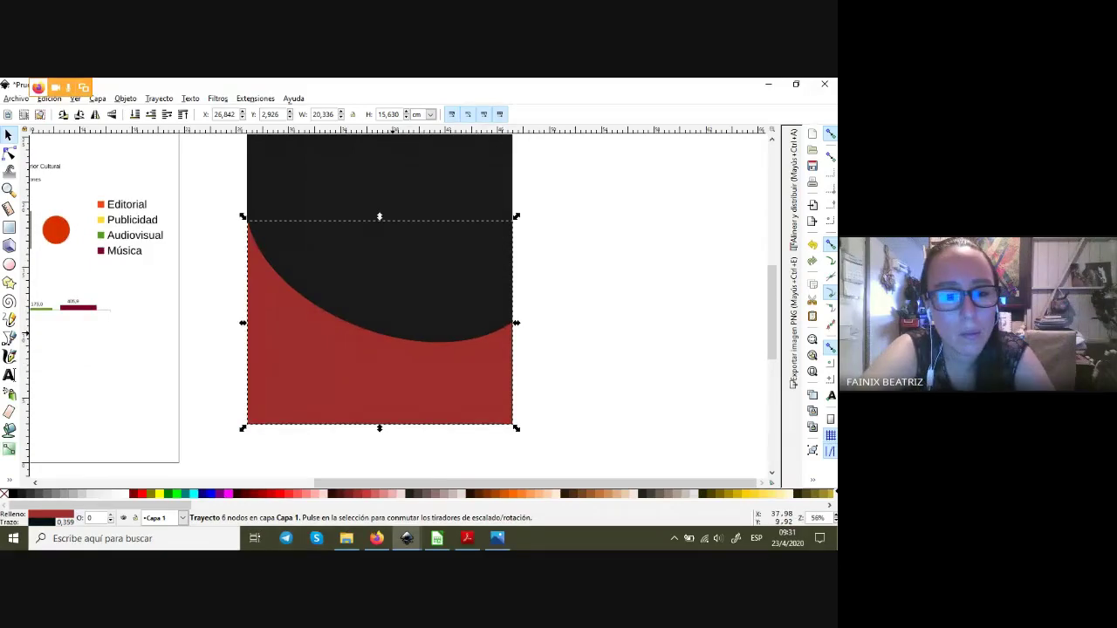
- Snap the curved red shape to the black rectangle's left edge and stretch it slightly taller
scroll(402, 306, "up", 1)
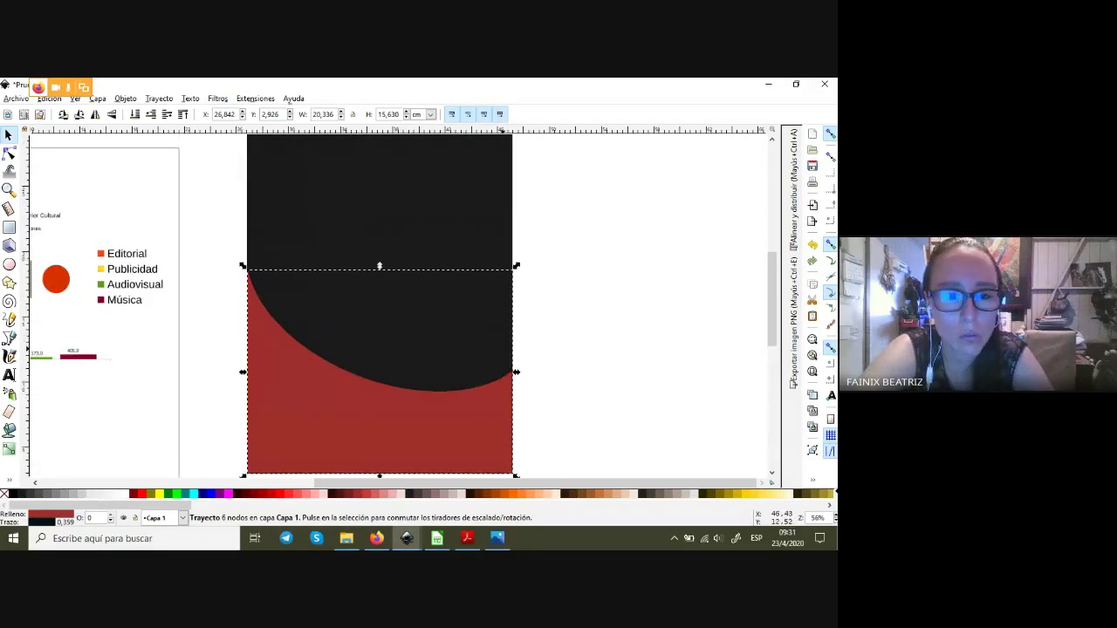
scroll(402, 306, "up", 1)
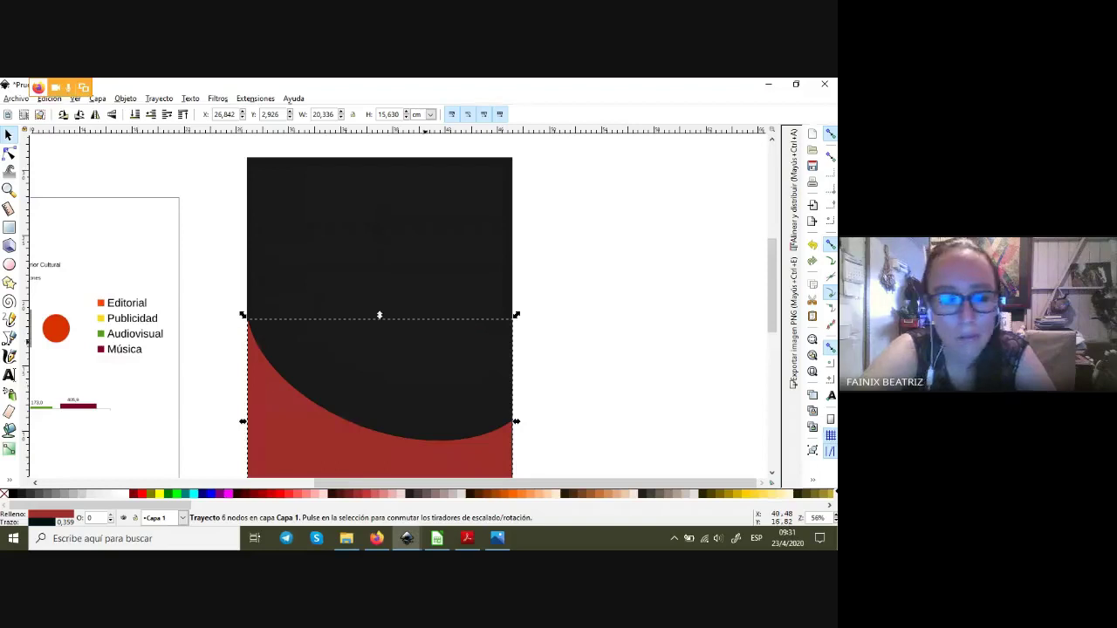
scroll(401, 306, "down", 1)
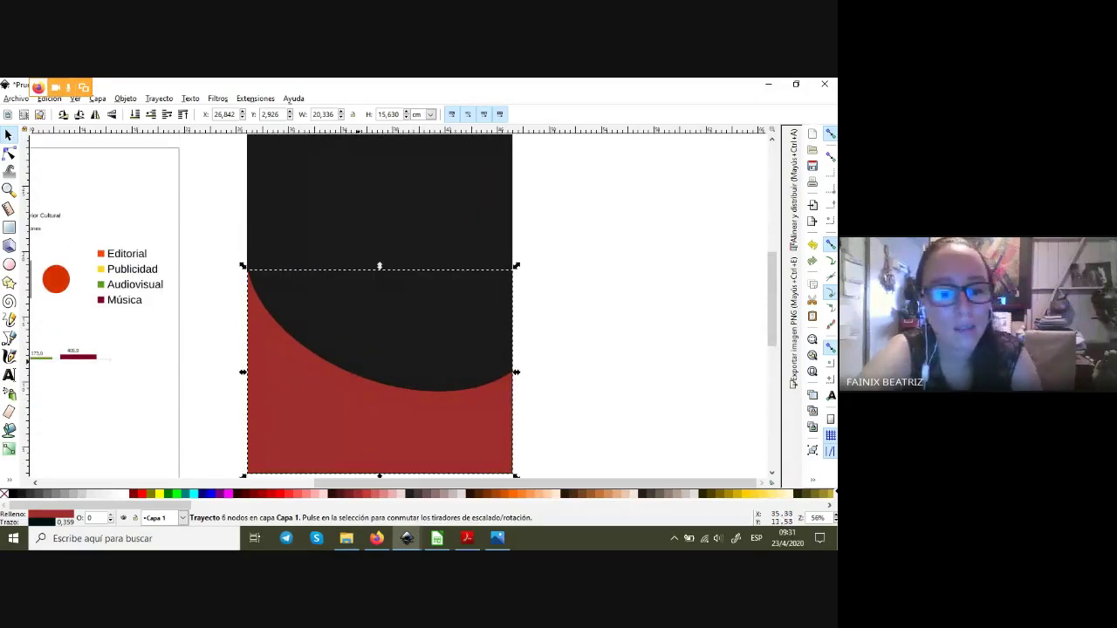
left_click_drag(462, 382, 432, 375)
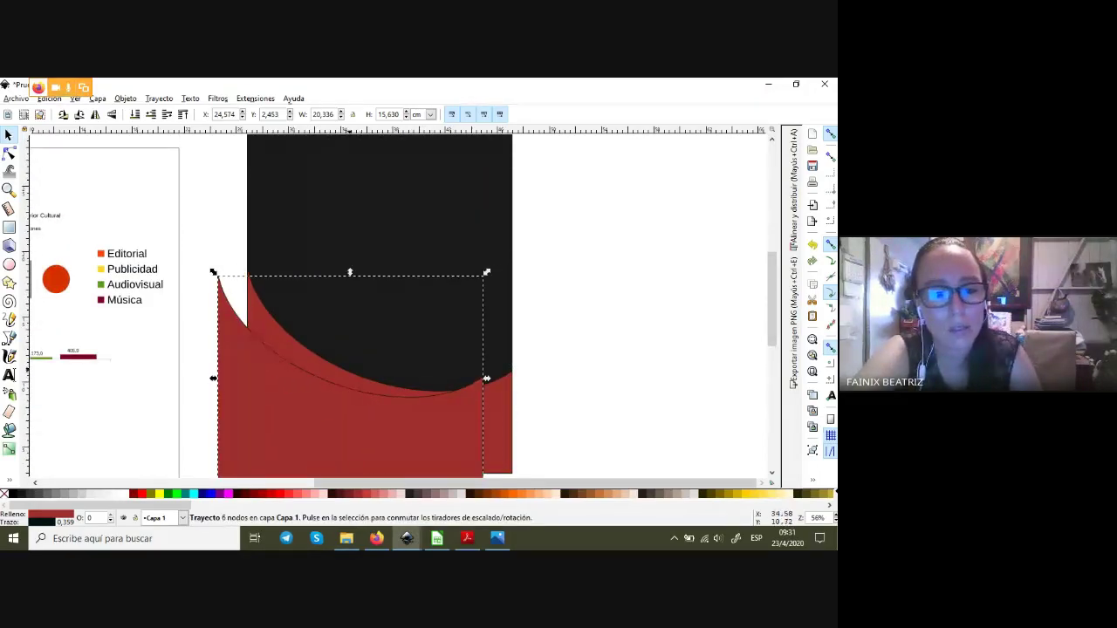
key("ctrl+z")
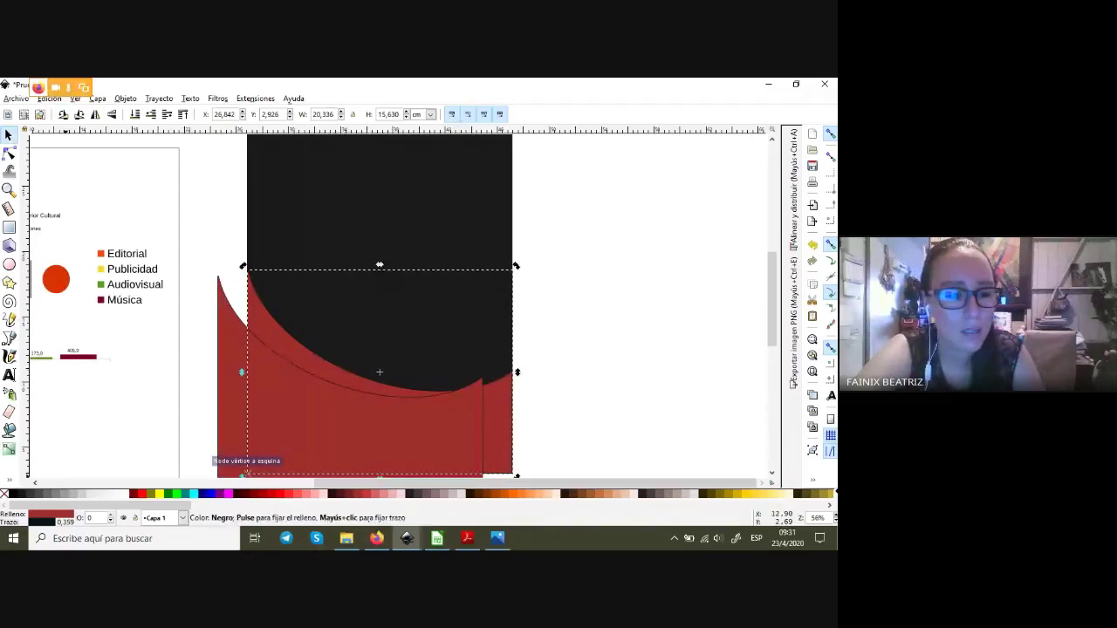
left_click_drag(247, 471, 189, 472)
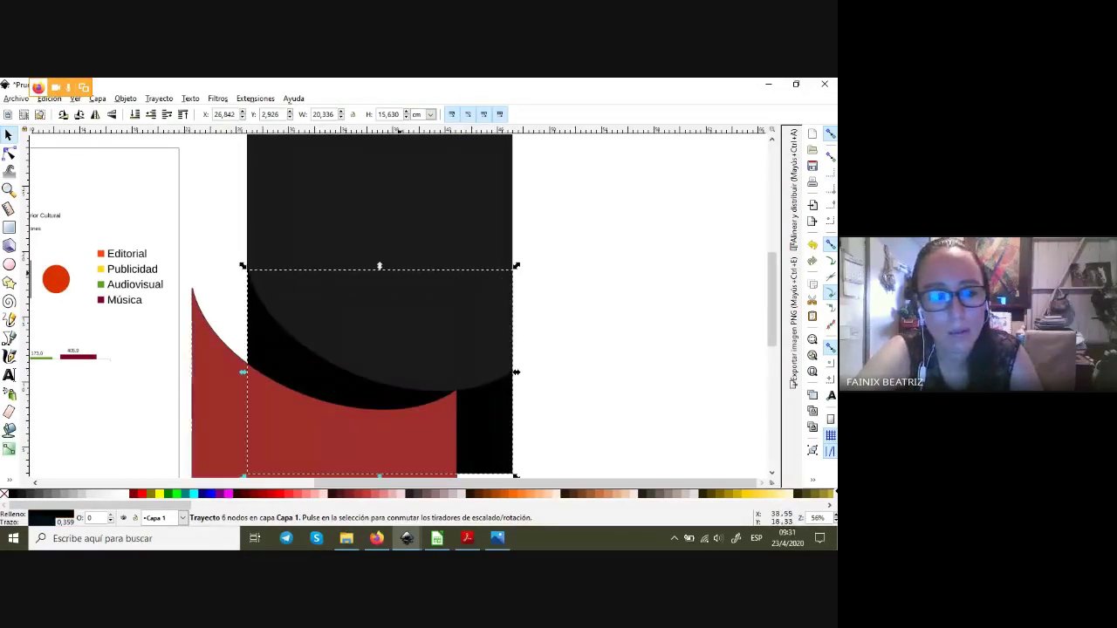
left_click(249, 358)
left_click_drag(194, 473, 248, 472)
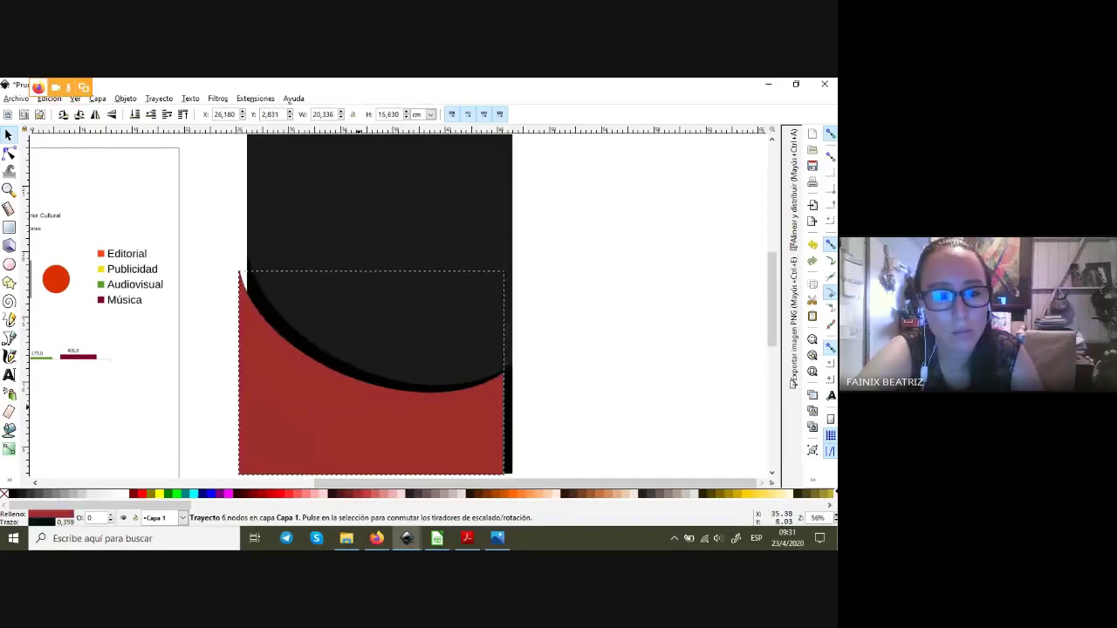
left_click_drag(516, 265, 516, 251)
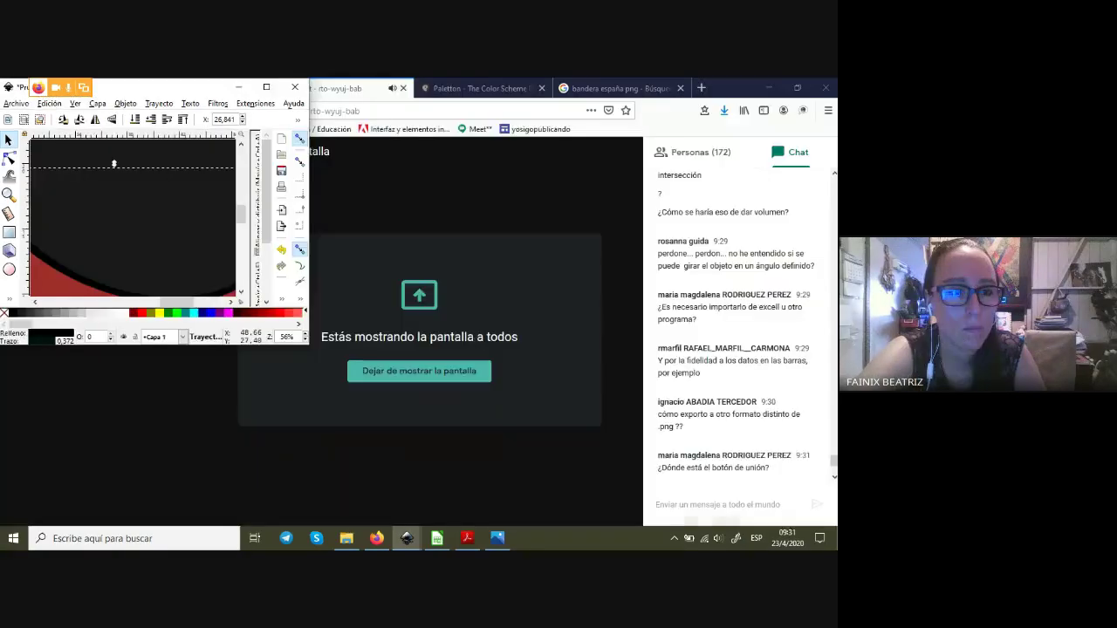
- Blur the curved red shape about 3,4% in Relleno y borde, then undo the change
key("alt+o")
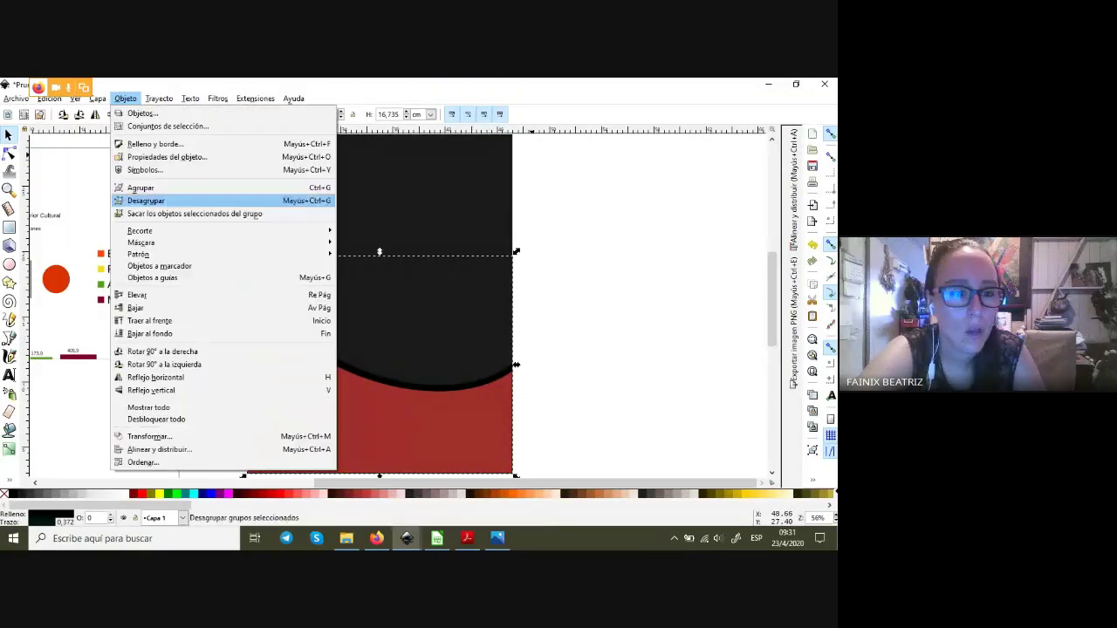
key("Up")
key("Up")
key("Up")
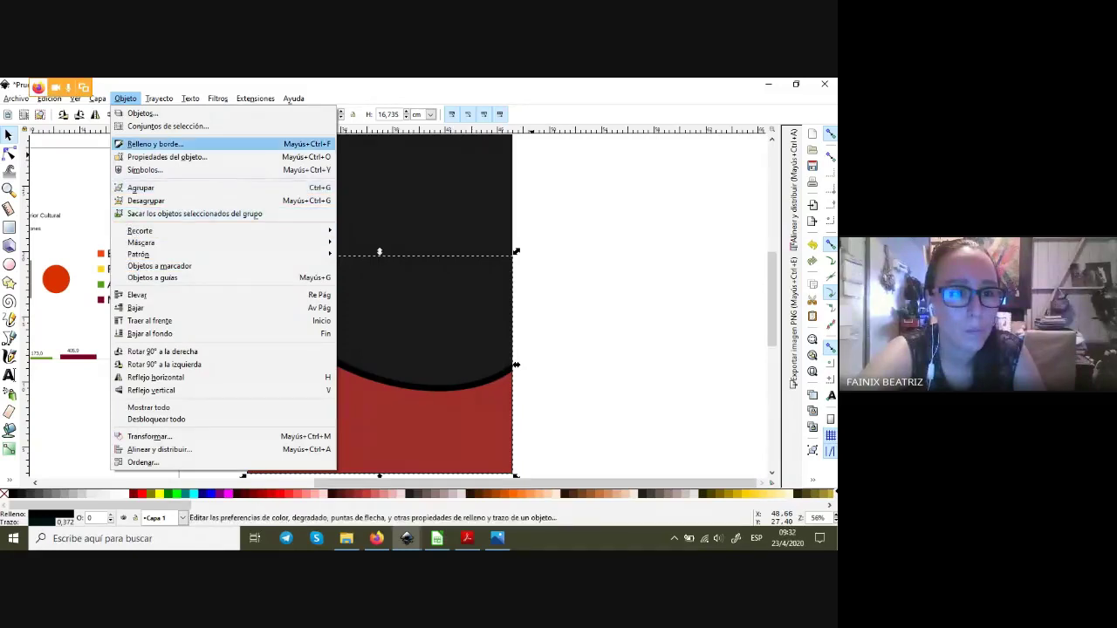
key("Return")
left_click(599, 323)
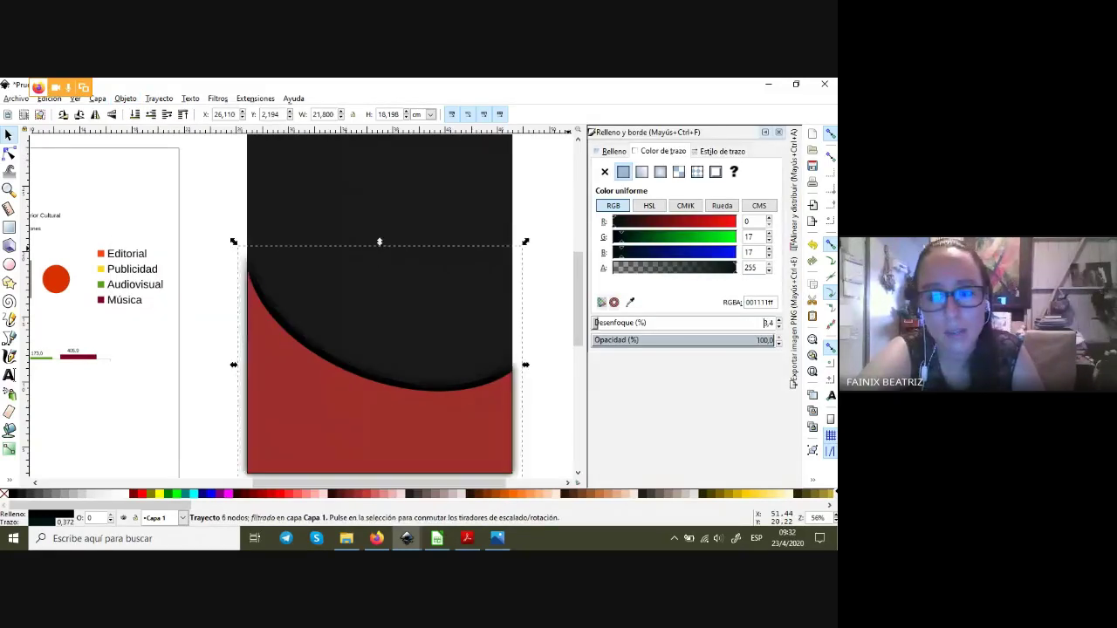
left_click(765, 132)
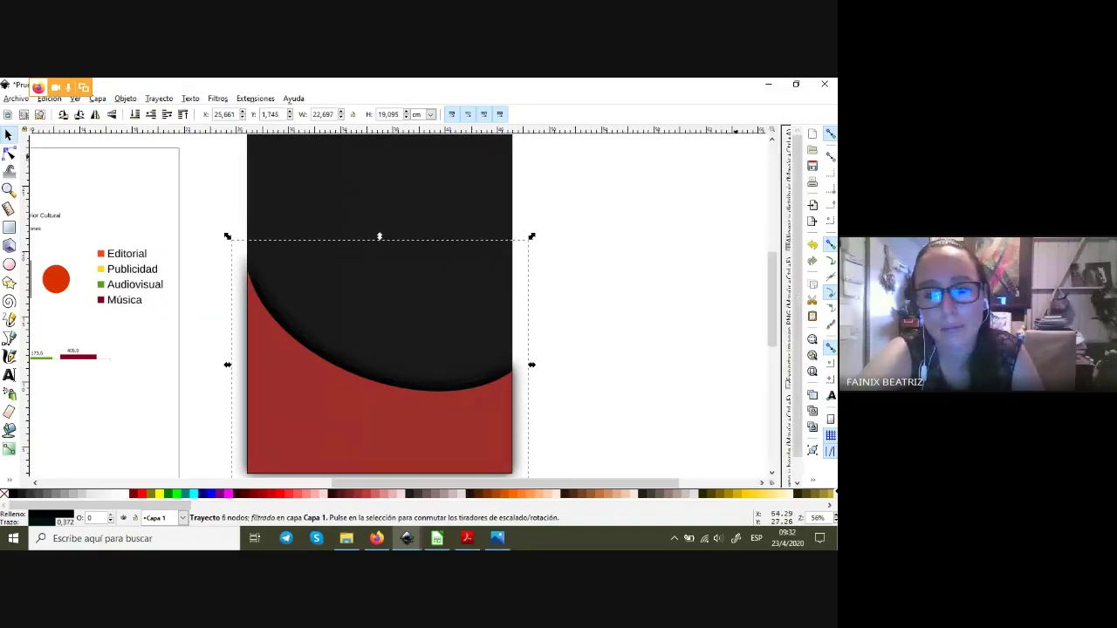
scroll(560, 318, "down", 1)
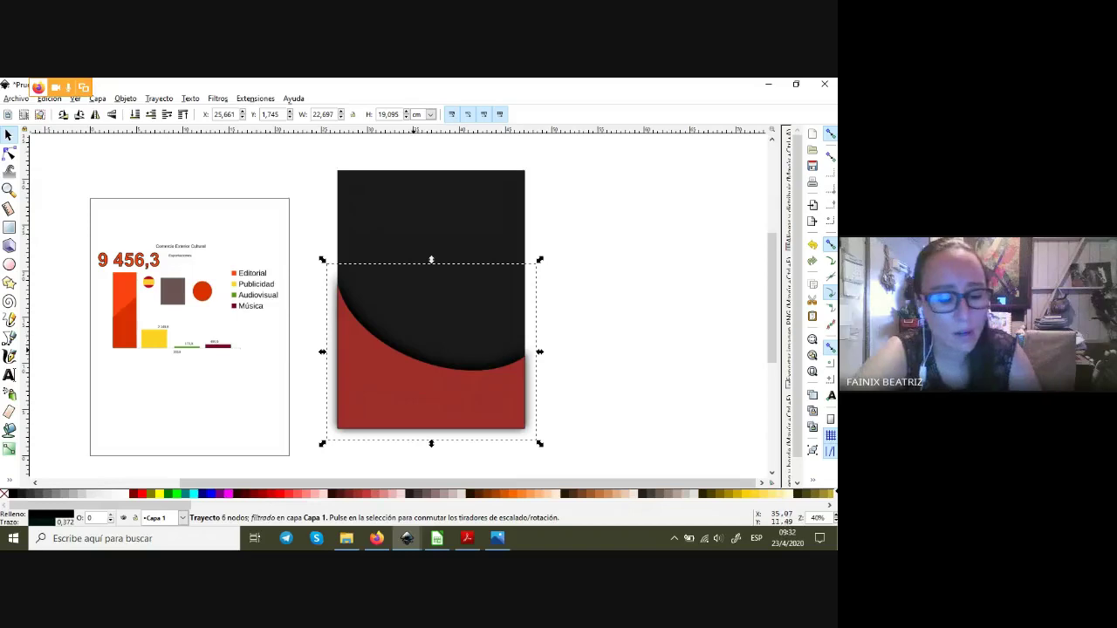
key("ctrl+z")
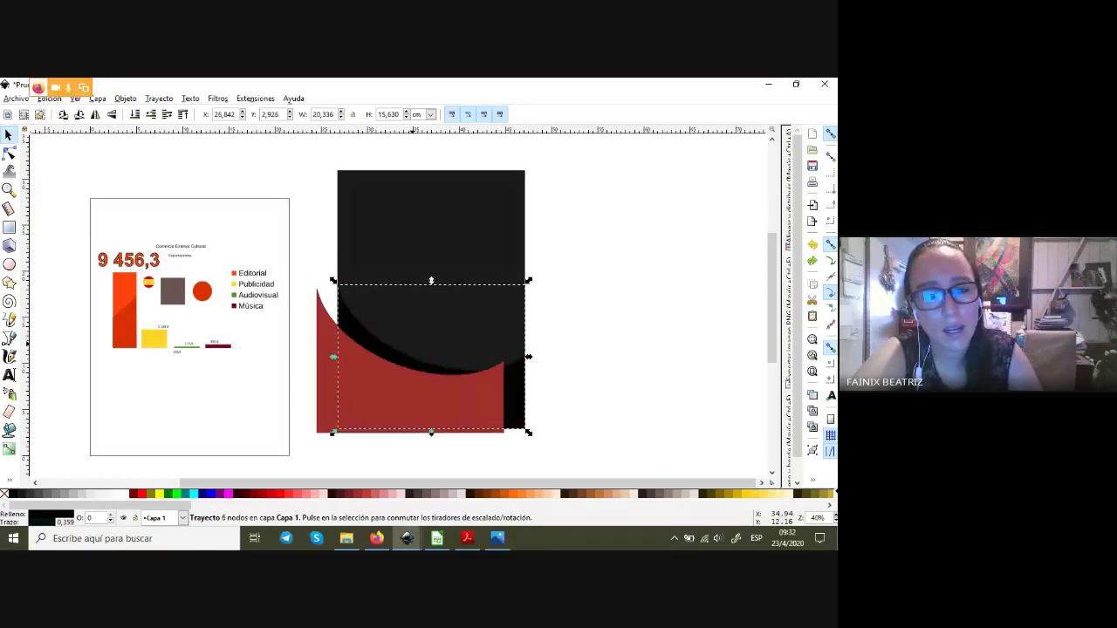
- Try Intersection and Exclusion on the rectangle and ellipse, undoing each result
key("ctrl+z")
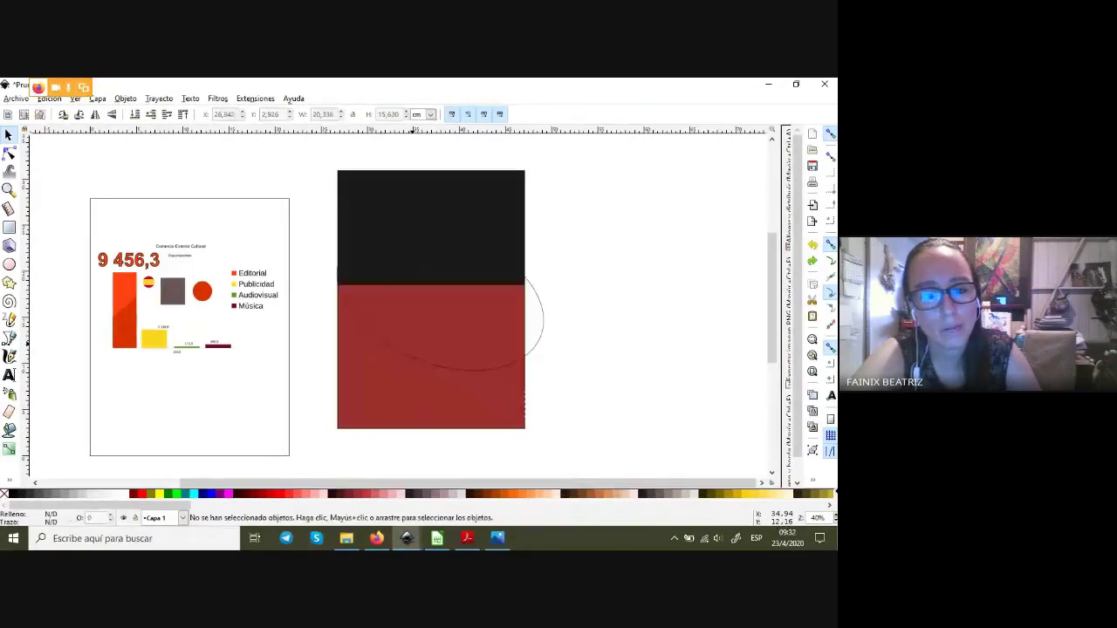
left_click(542, 321)
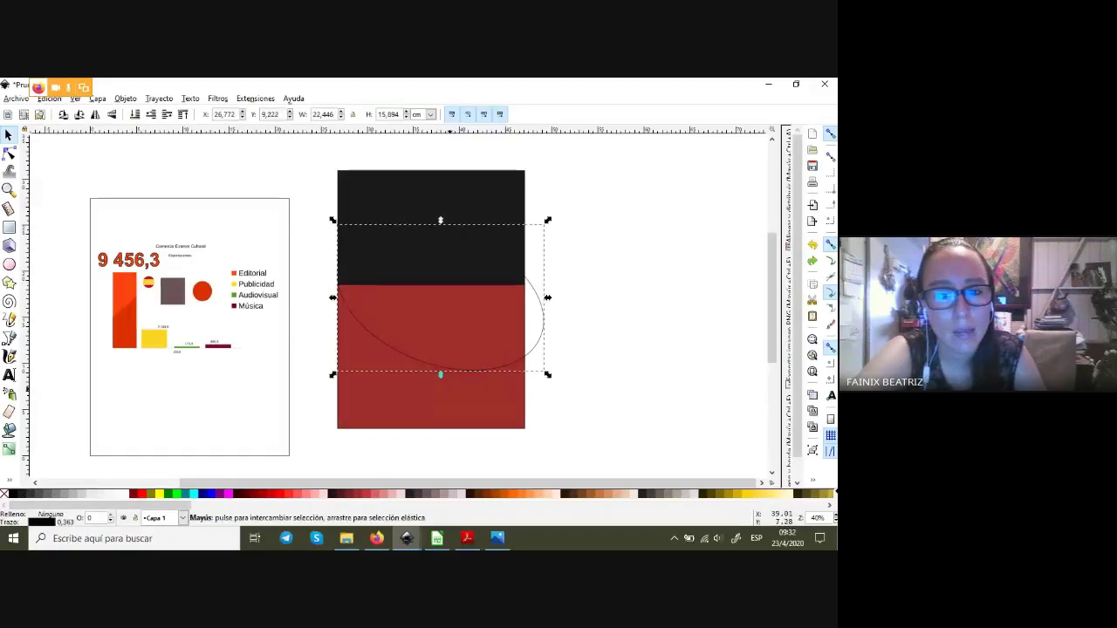
left_click(437, 402, "shift")
left_click(159, 98)
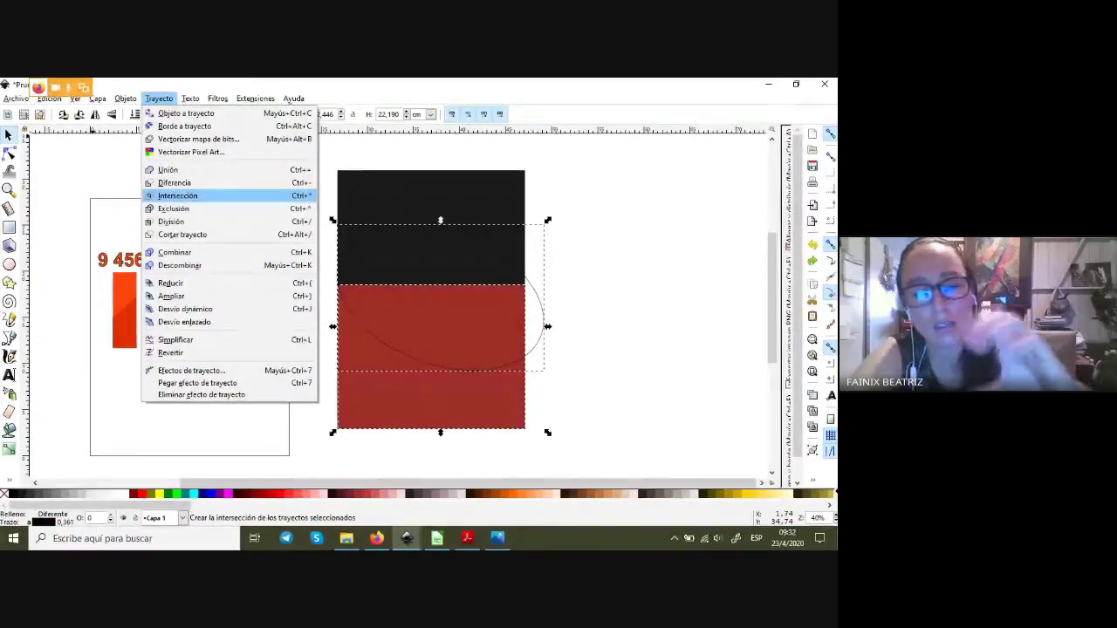
key("Return")
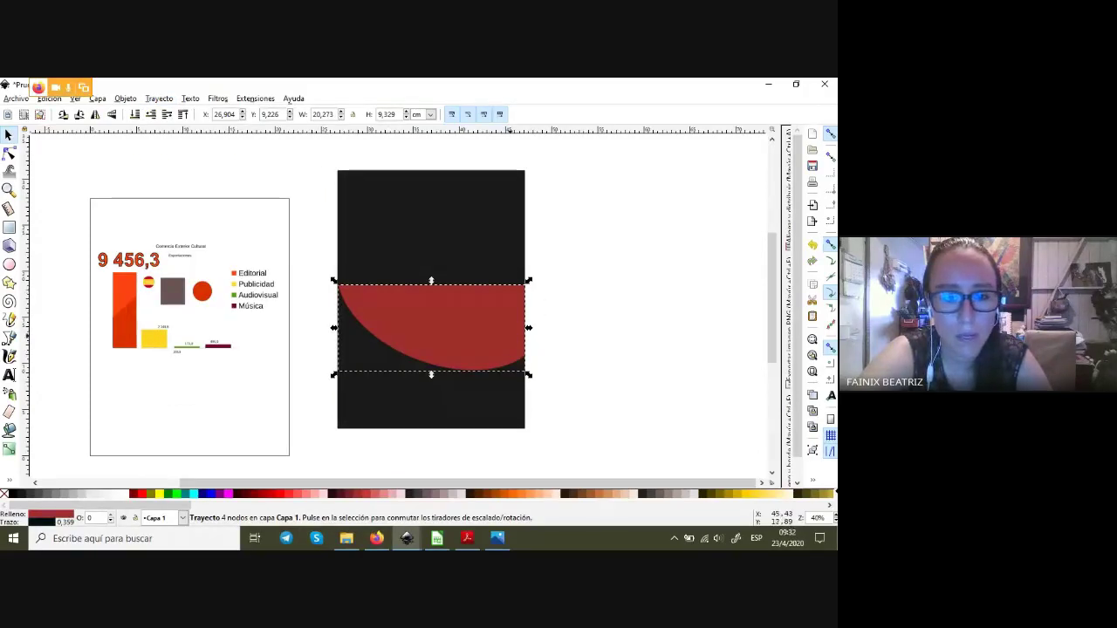
key("ctrl+z")
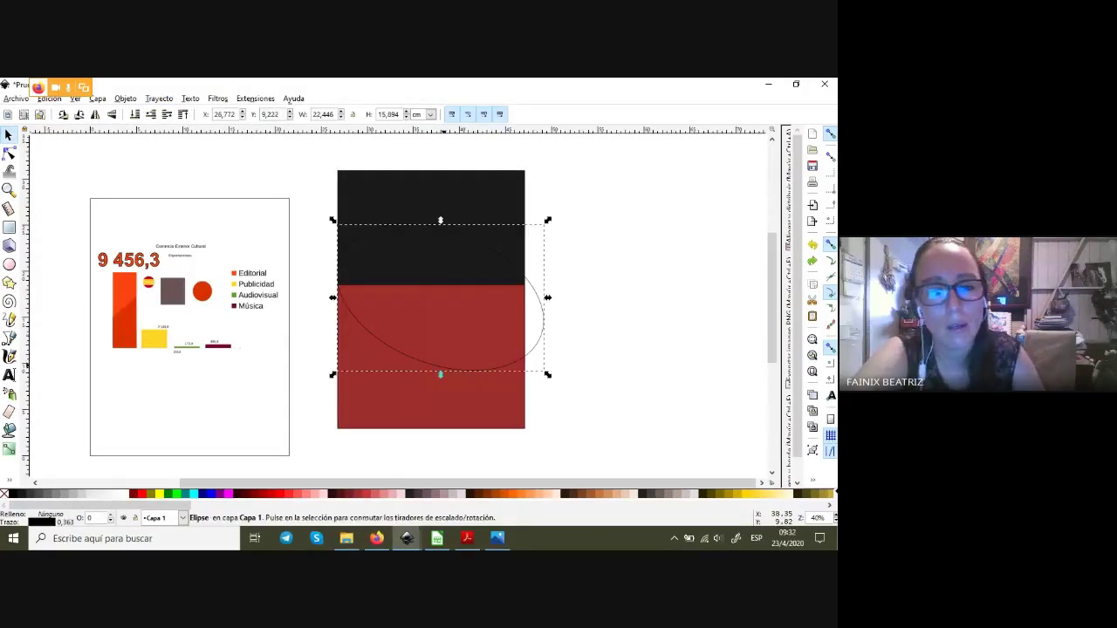
left_click(441, 402, "shift")
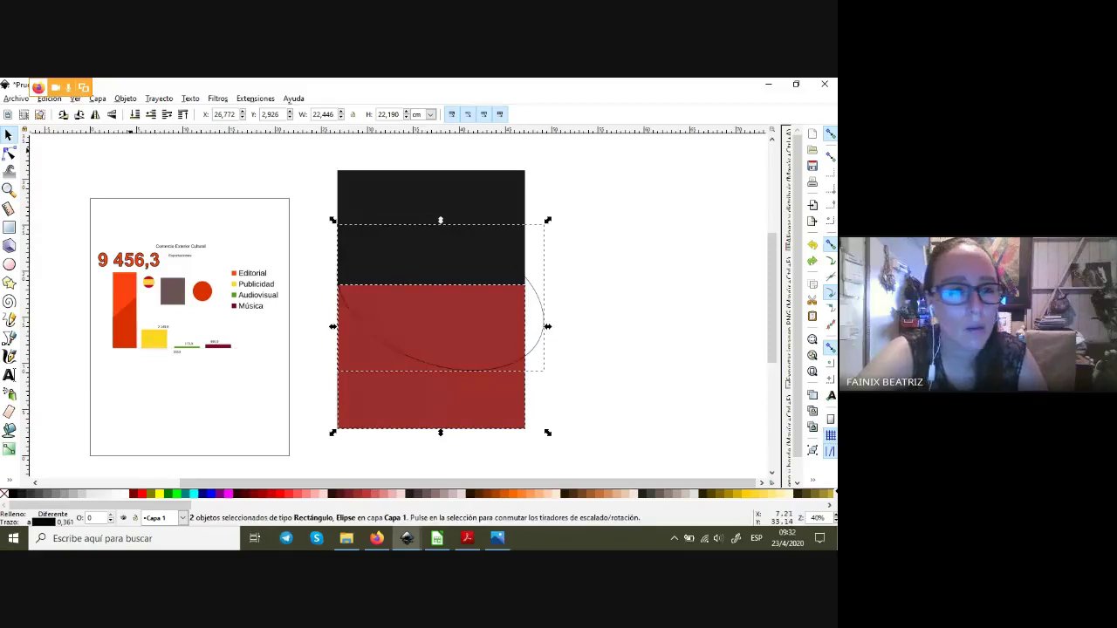
left_click(126, 98)
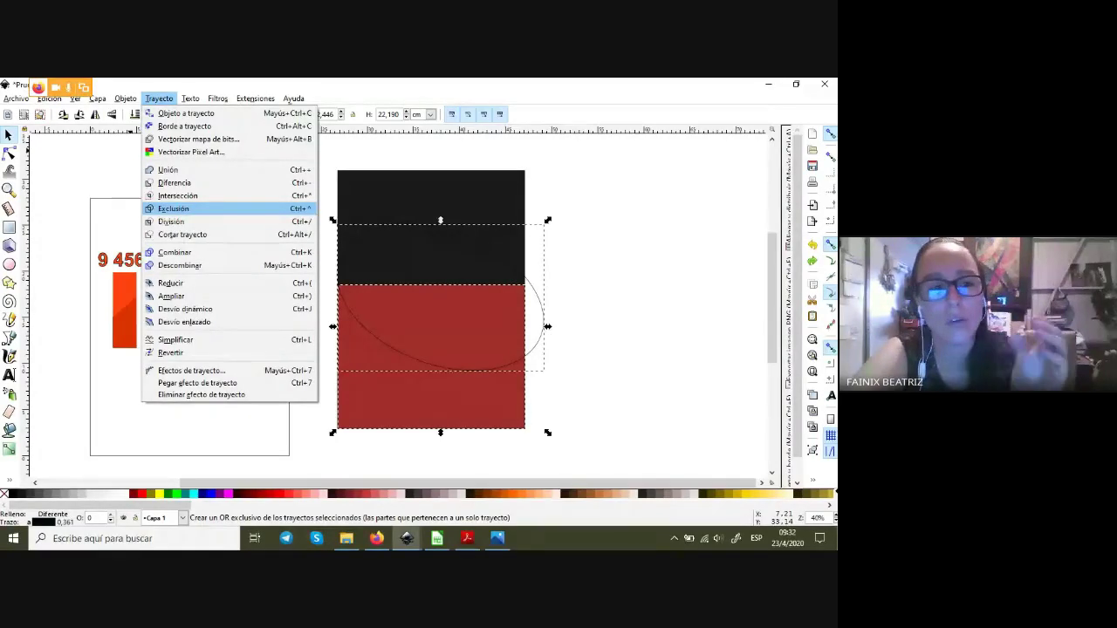
key("Escape")
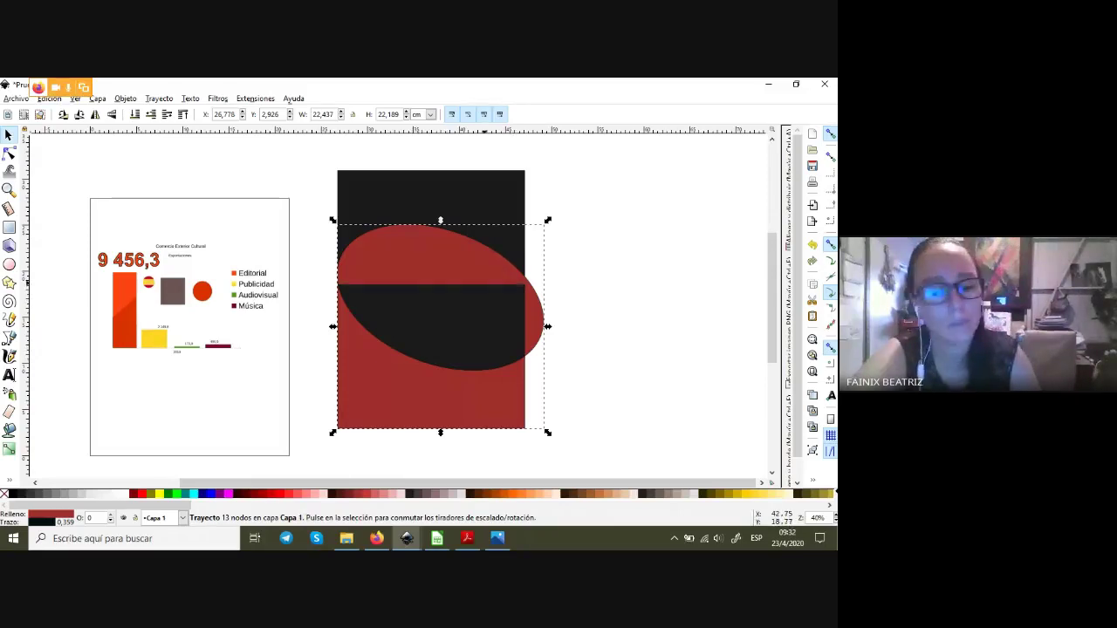
key("ctrl+z")
- Divide the red rectangle along the ellipse, delete the upper piece, and shift the red piece down
left_click(542, 324)
left_click(431, 401, "shift")
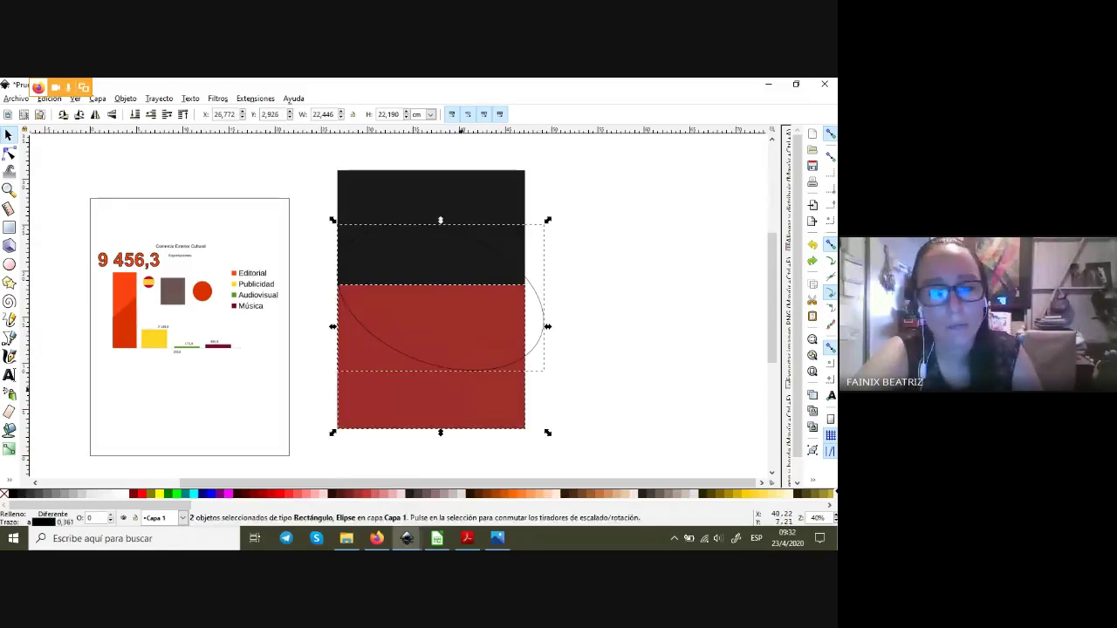
left_click(159, 98)
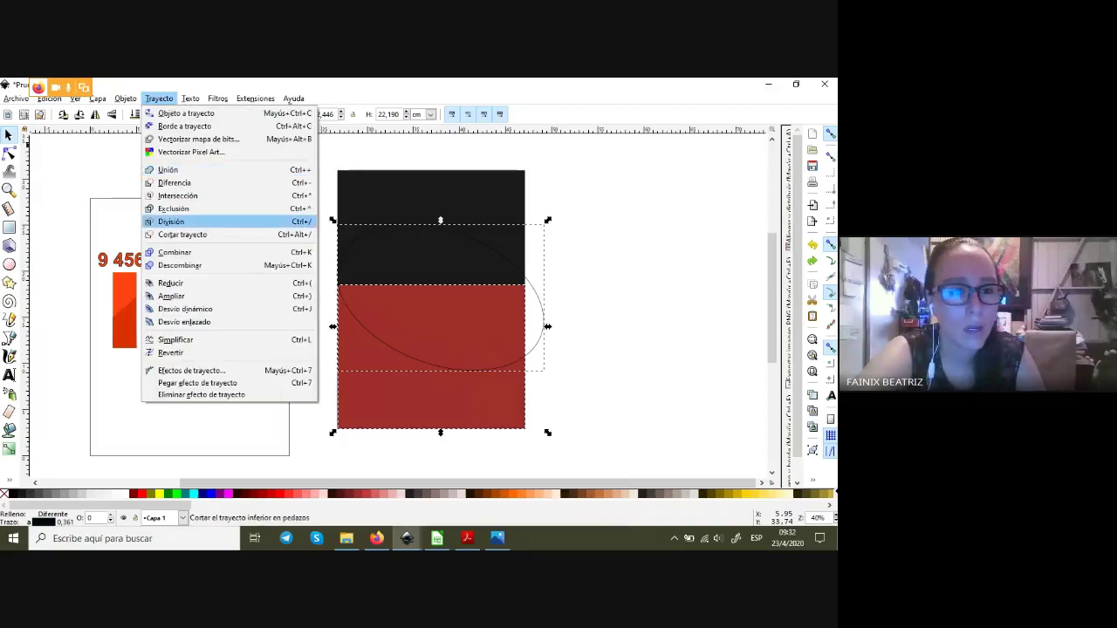
left_click(171, 222)
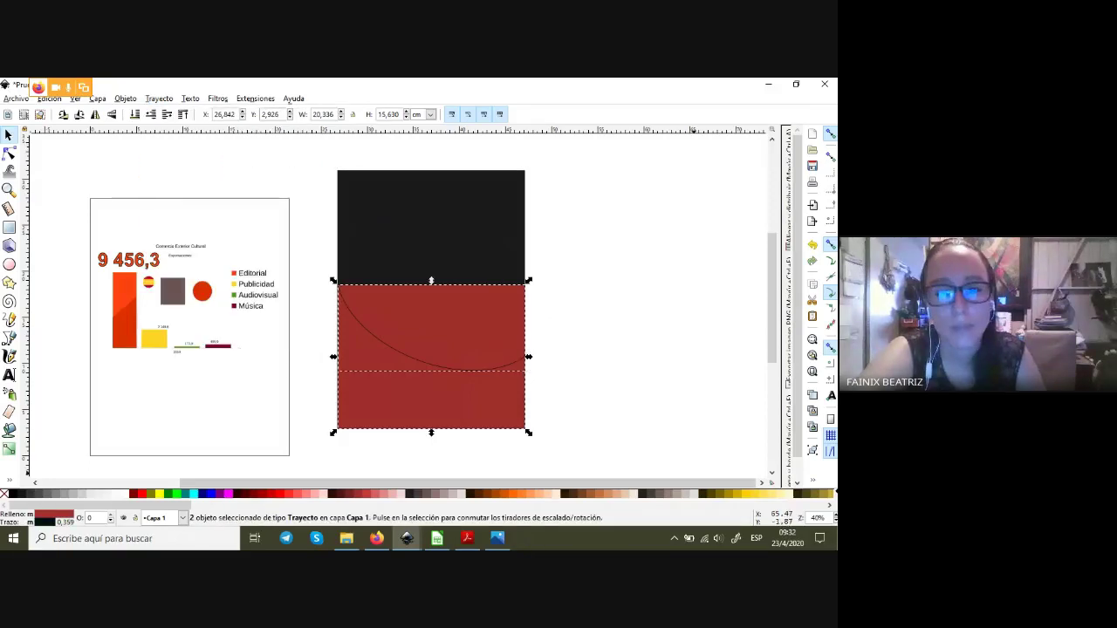
left_click(431, 349)
key("Delete")
left_click(431, 271)
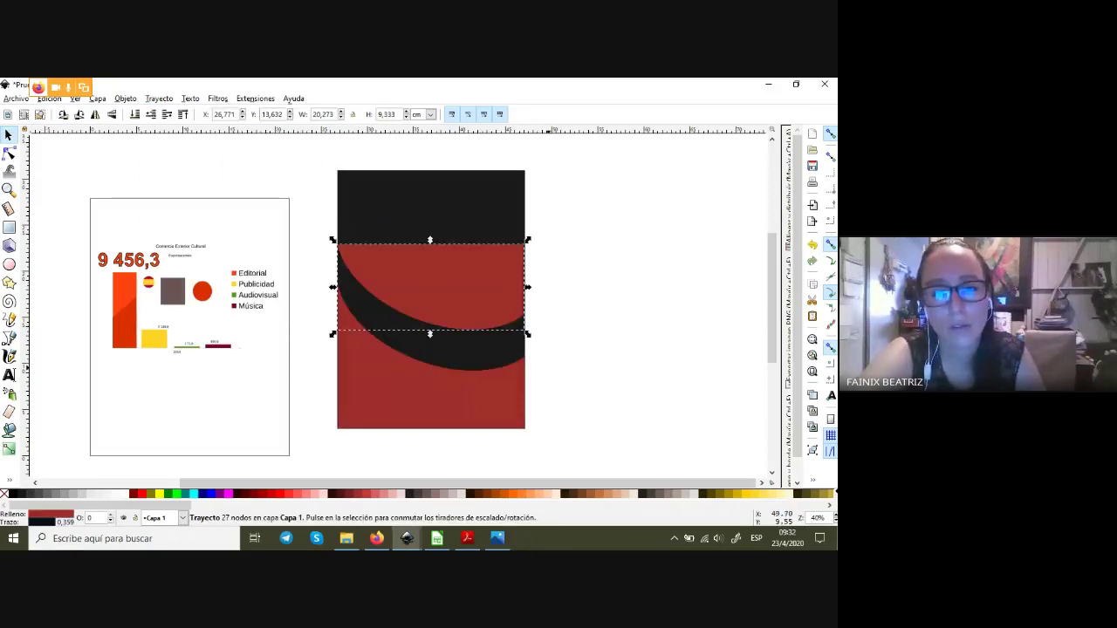
left_click_drag(485, 320, 486, 347)
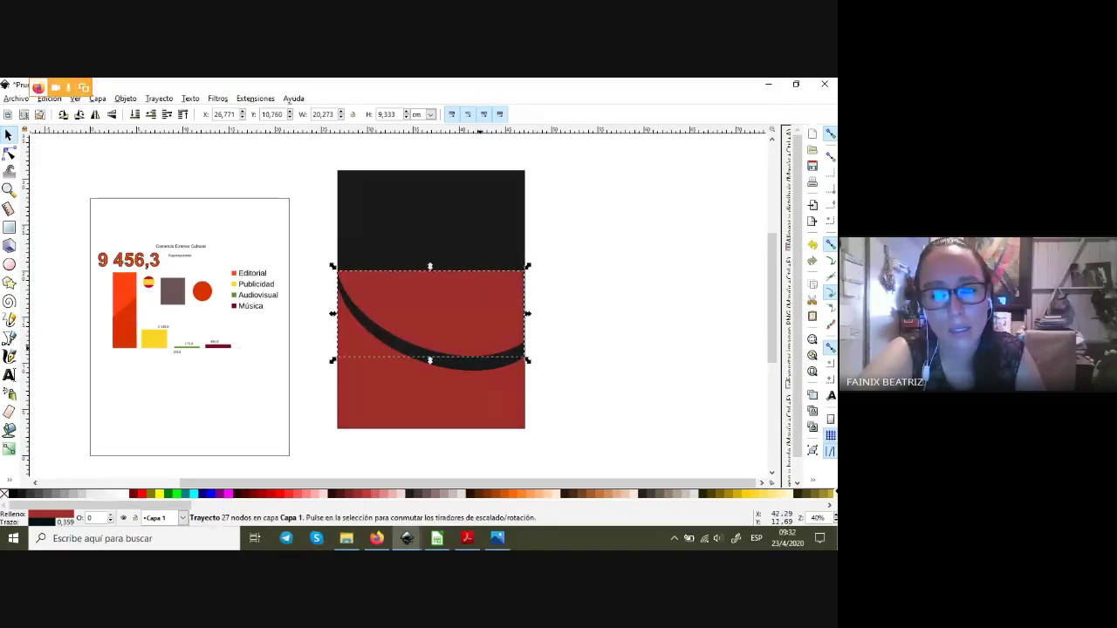
left_click(566, 284)
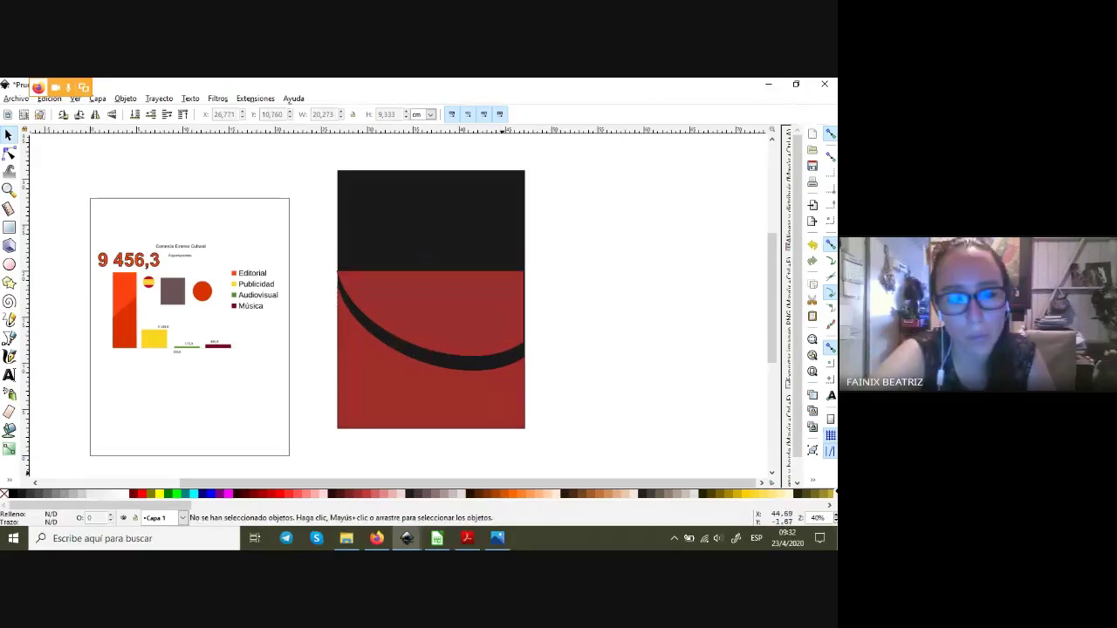
- Glance at Google Meet, then return to the Prueba.svg drawing
key("alt+Tab")
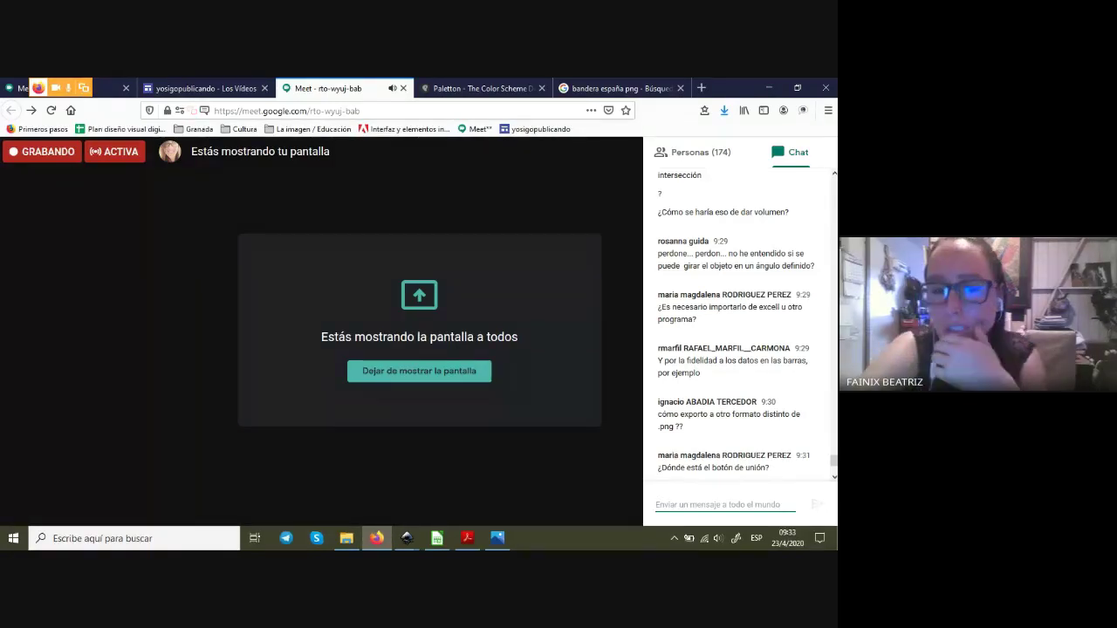
left_click(407, 537)
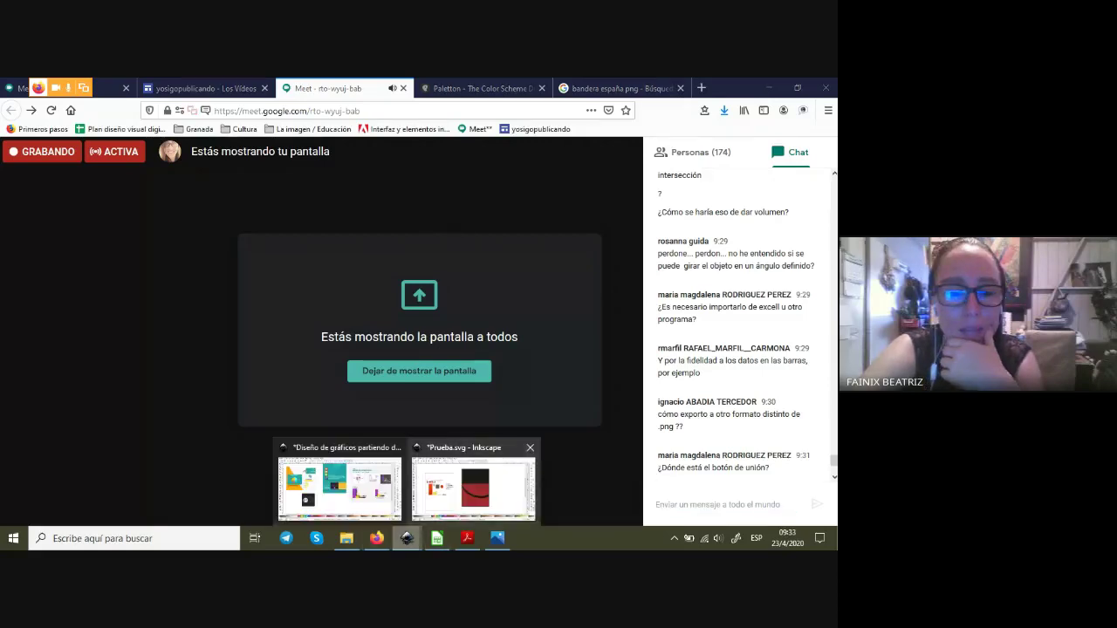
left_click(474, 485)
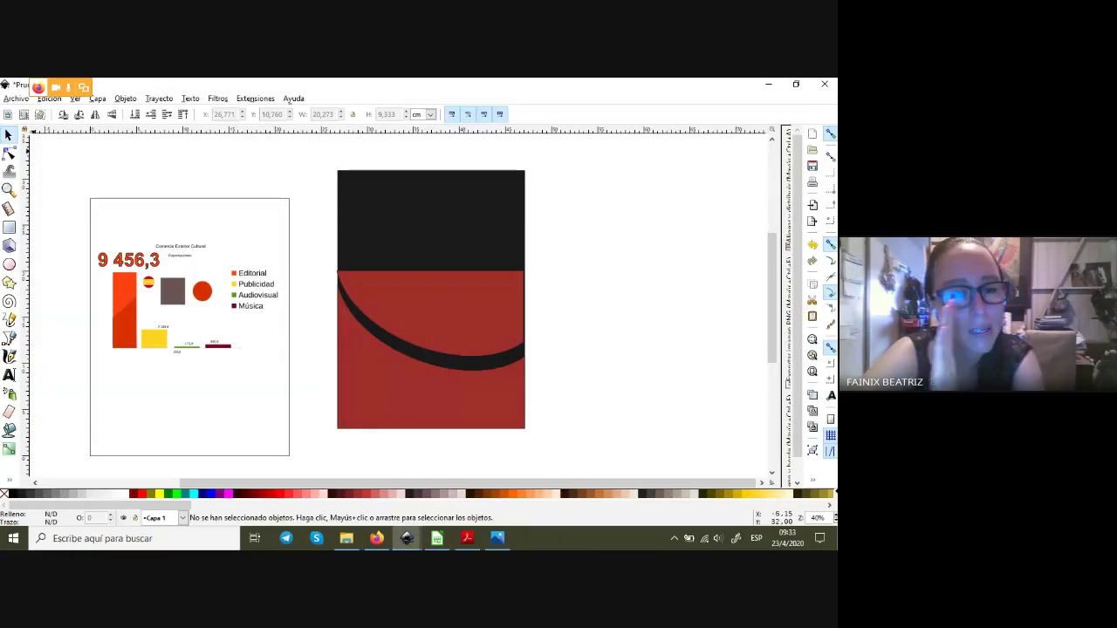
left_click(16, 98)
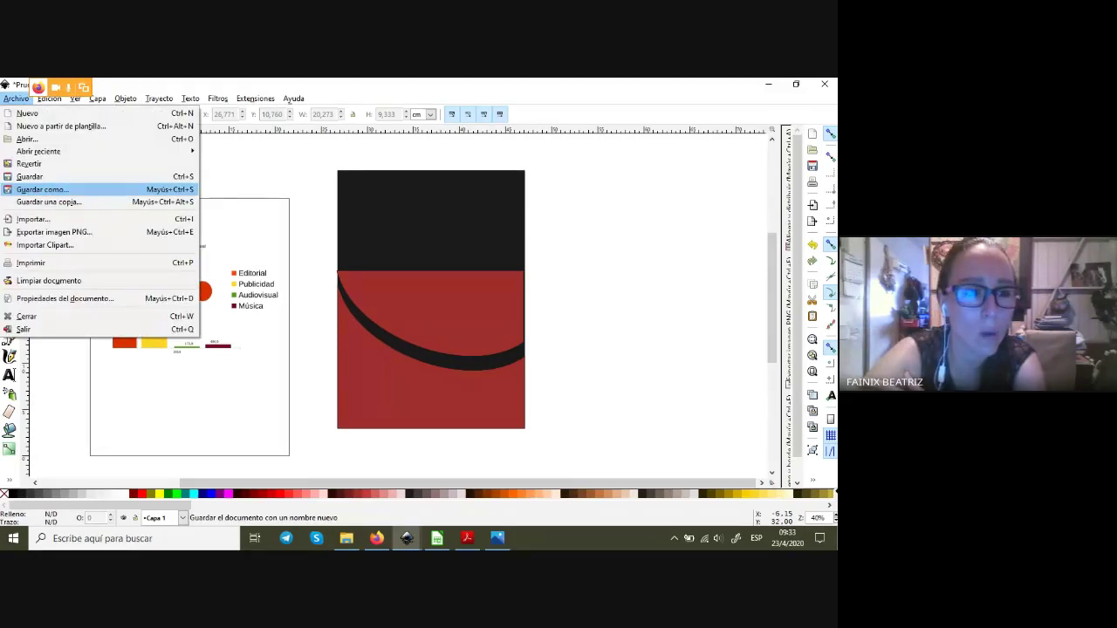
left_click(42, 189)
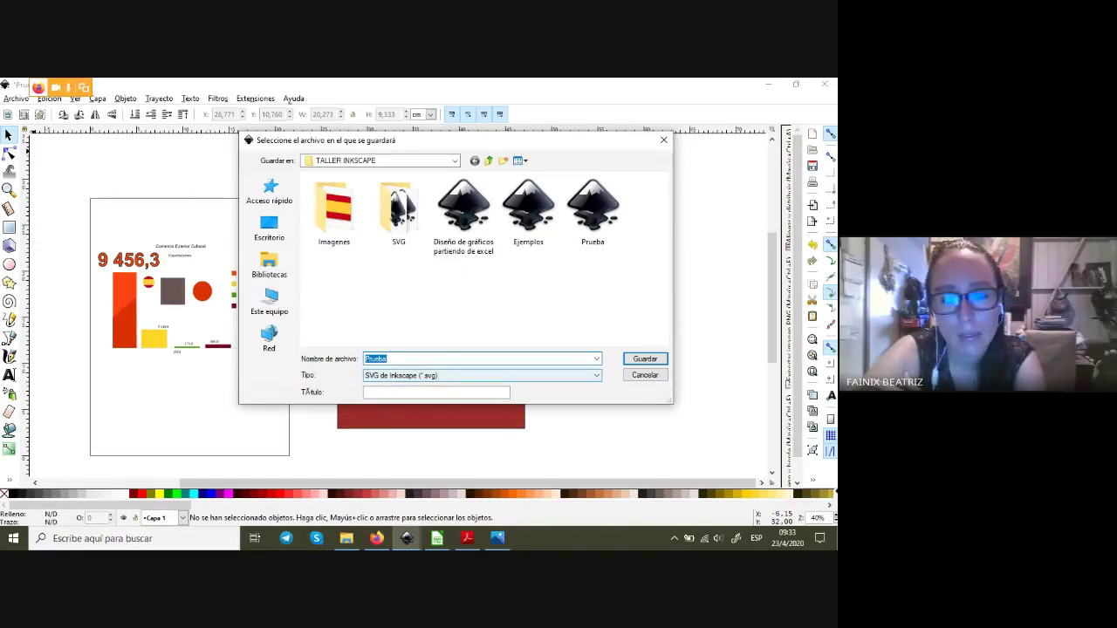
left_click(480, 376)
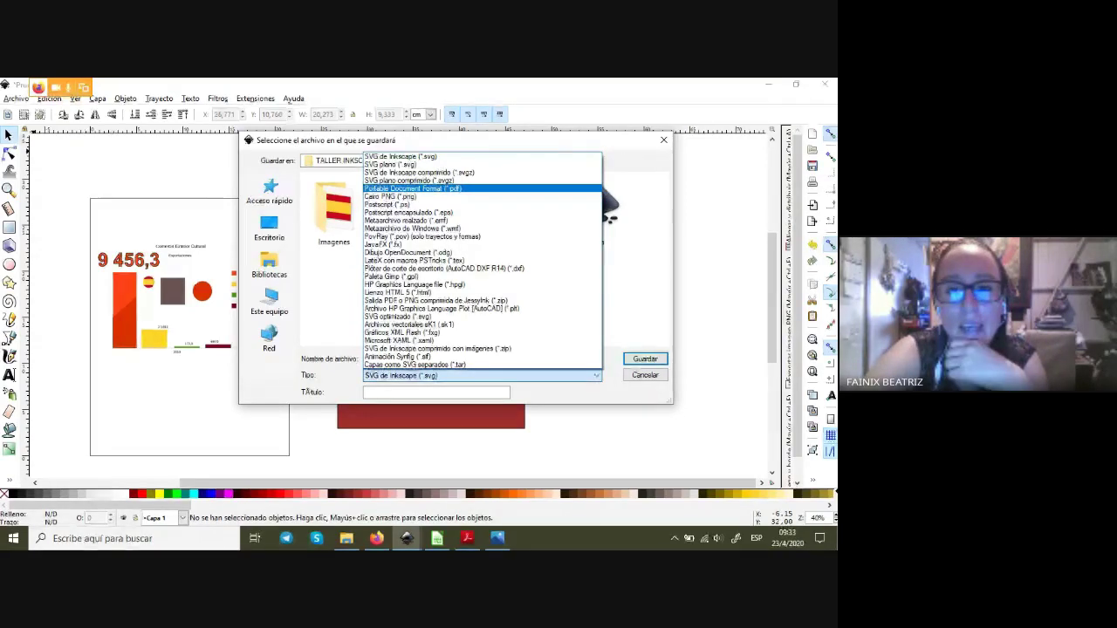
key("Return")
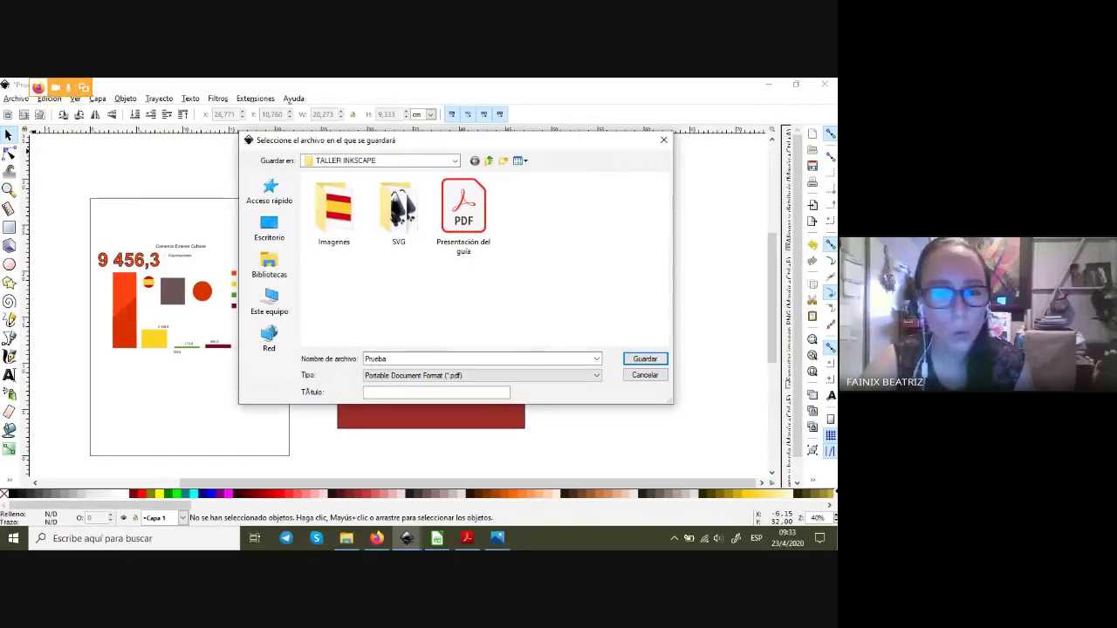
key("Tab")
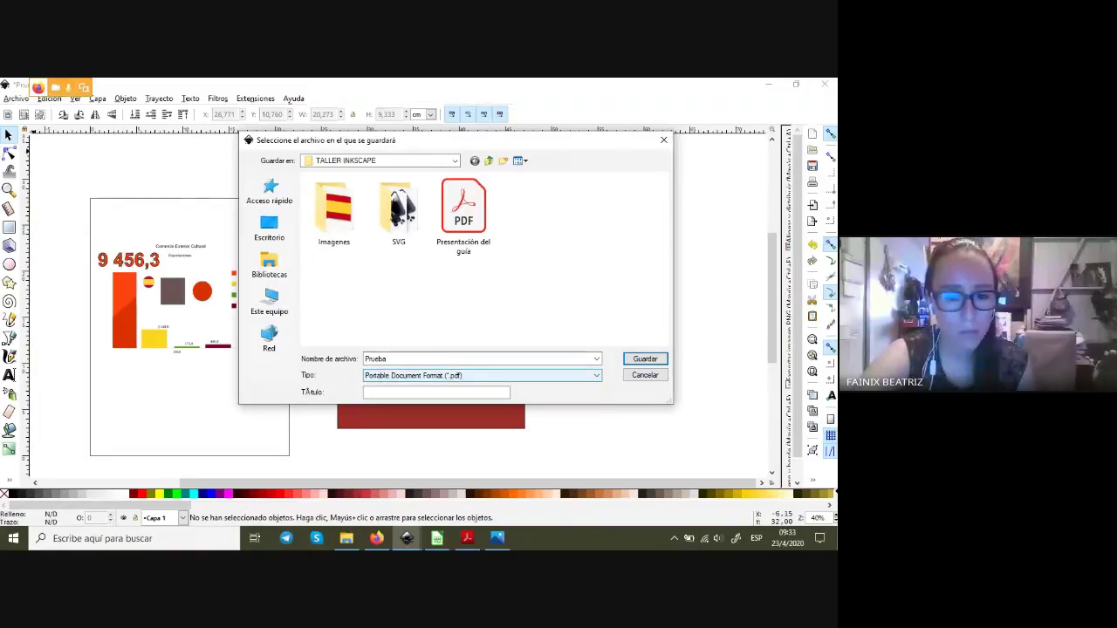
key("alt+Down")
key("Down")
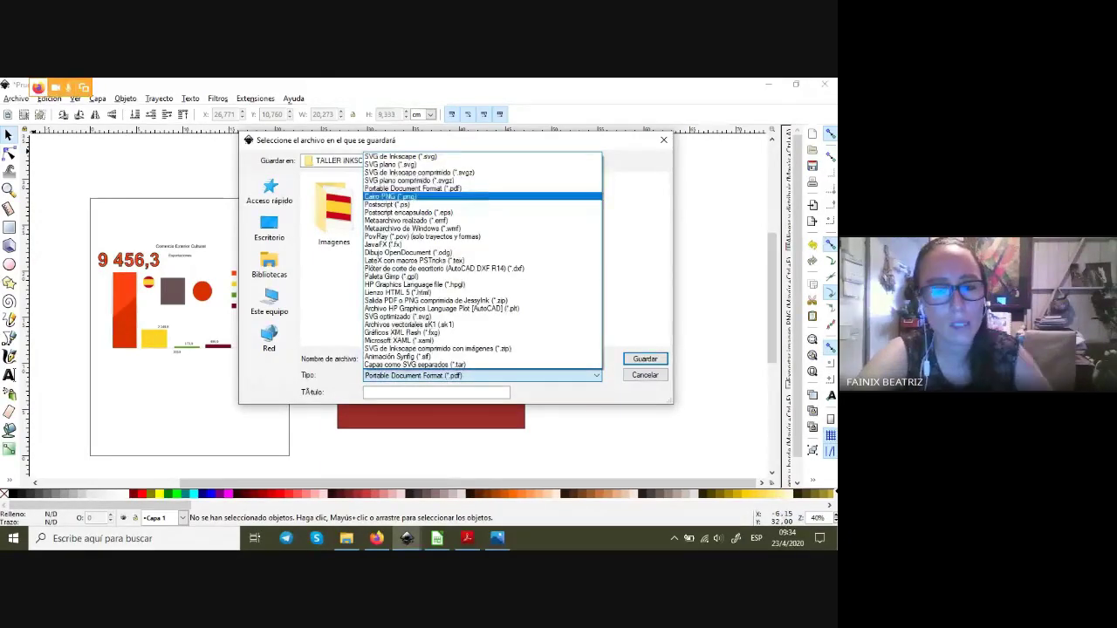
key("Up")
key("Down")
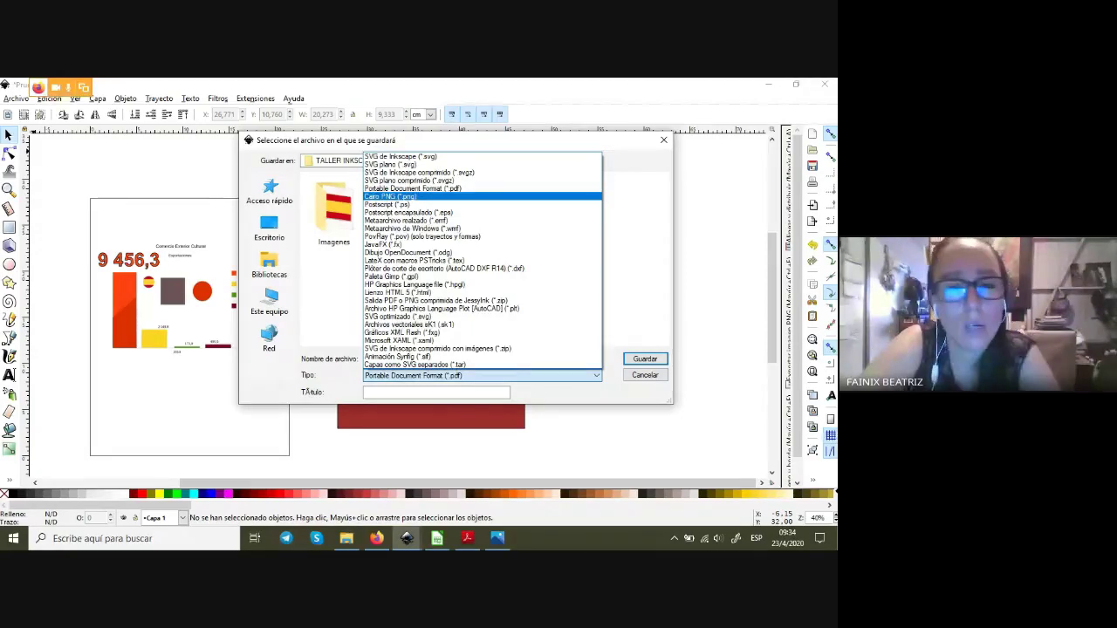
key("Up")
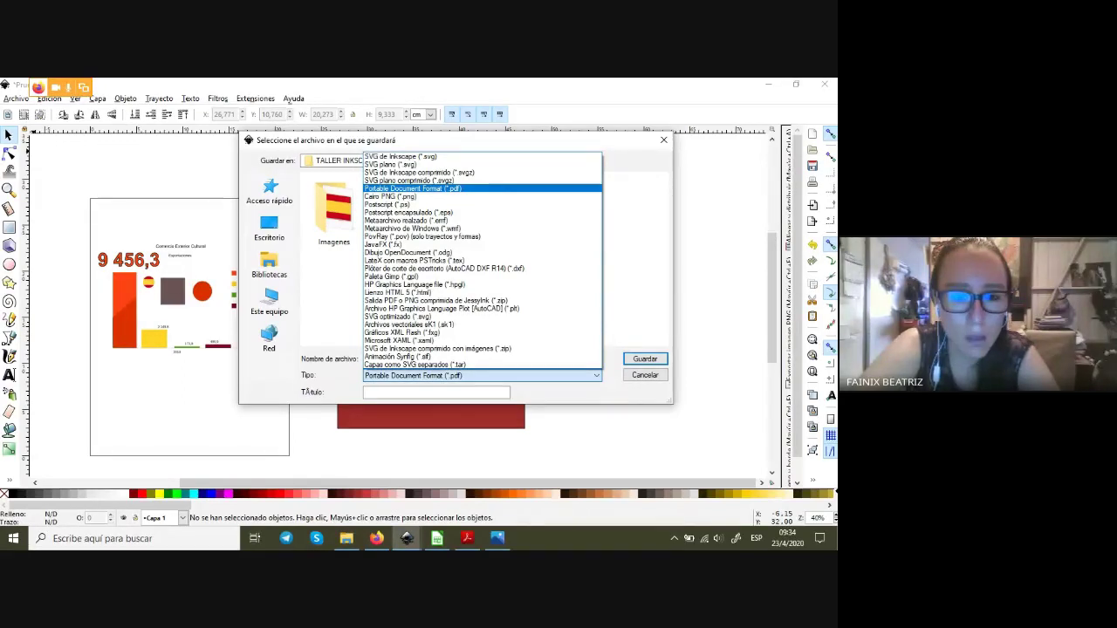
key("Up")
key("Up")
key("Up")
key("Up")
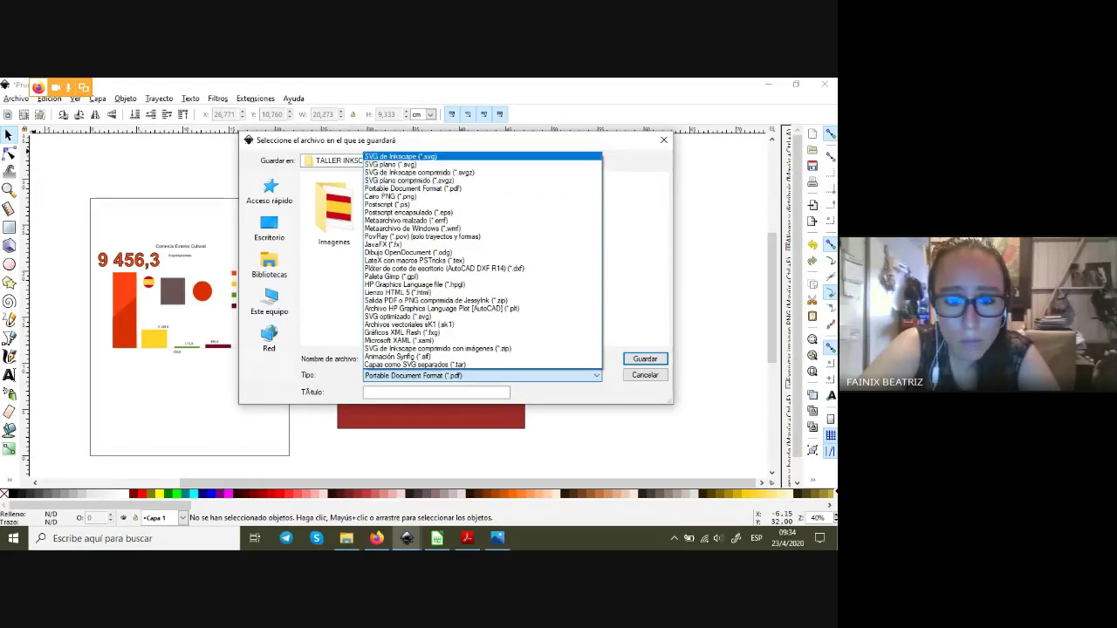
key("Down")
key("Down")
key("Down")
key("Down")
key("Down")
key("Down")
key("Down")
key("Down")
key("Down")
key("Down")
key("Down")
key("Down")
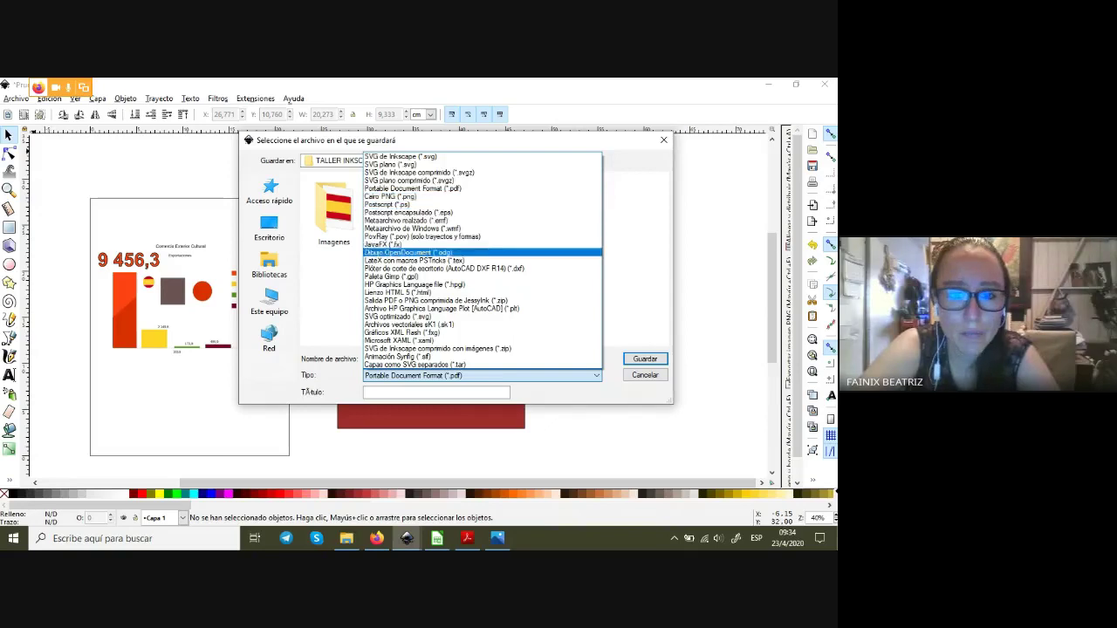
key("Down")
key("Down")
key("Down")
key("Down")
key("Down")
key("Down")
key("Down")
key("Down")
key("Down")
key("Down")
key("Down")
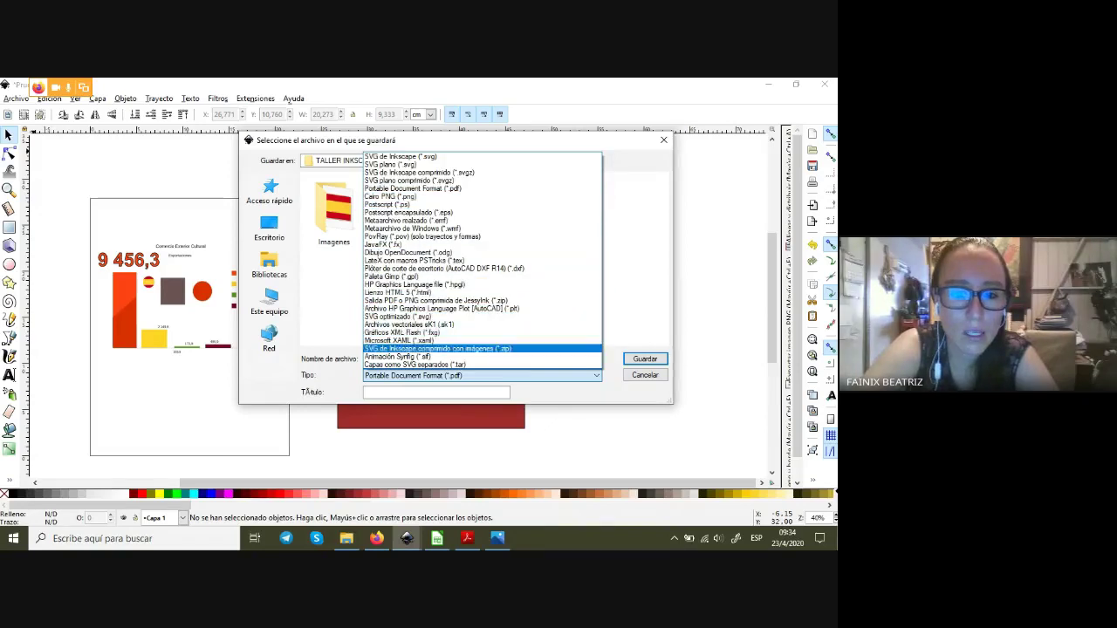
key("Down")
key("Down")
key("Up")
key("Up")
key("Up")
key("Up")
key("Up")
key("Up")
key("Up")
key("Up")
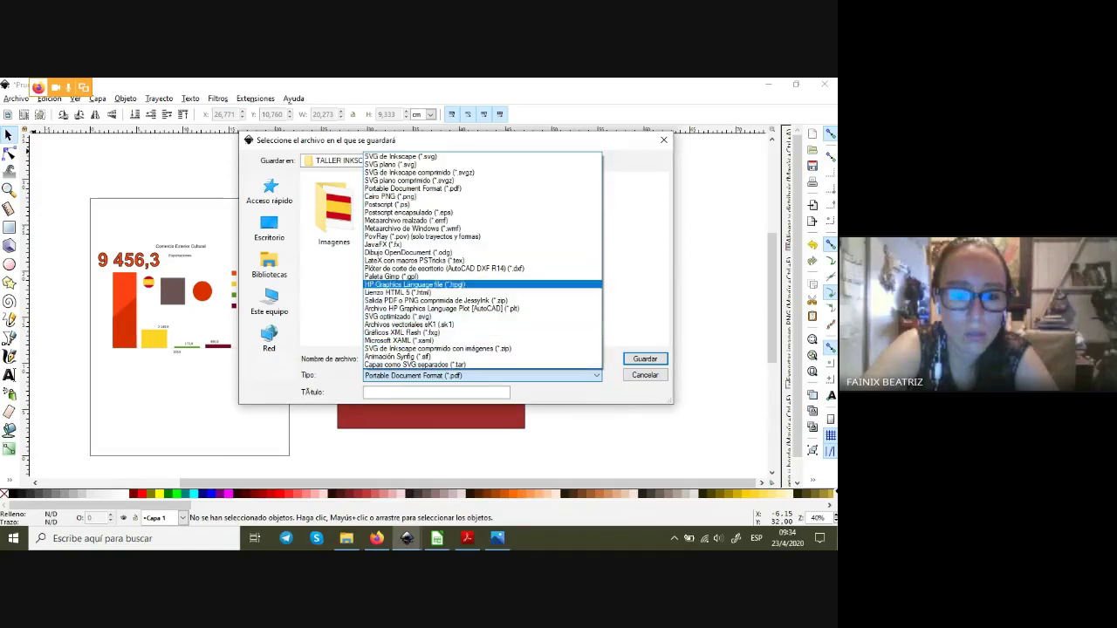
key("Up")
key("Up")
key("Up")
key("Up")
key("Up")
key("Up")
key("Up")
key("Up")
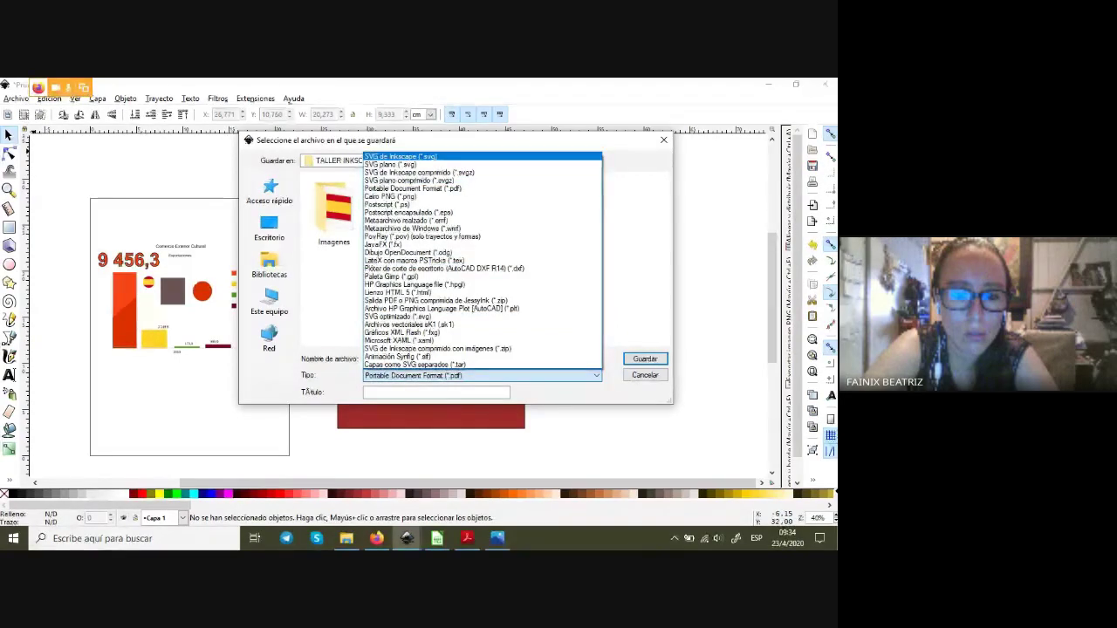
key("Escape")
- Cancel the save dialog and select the 27-node black crescent band along the red panel's top
key("Return")
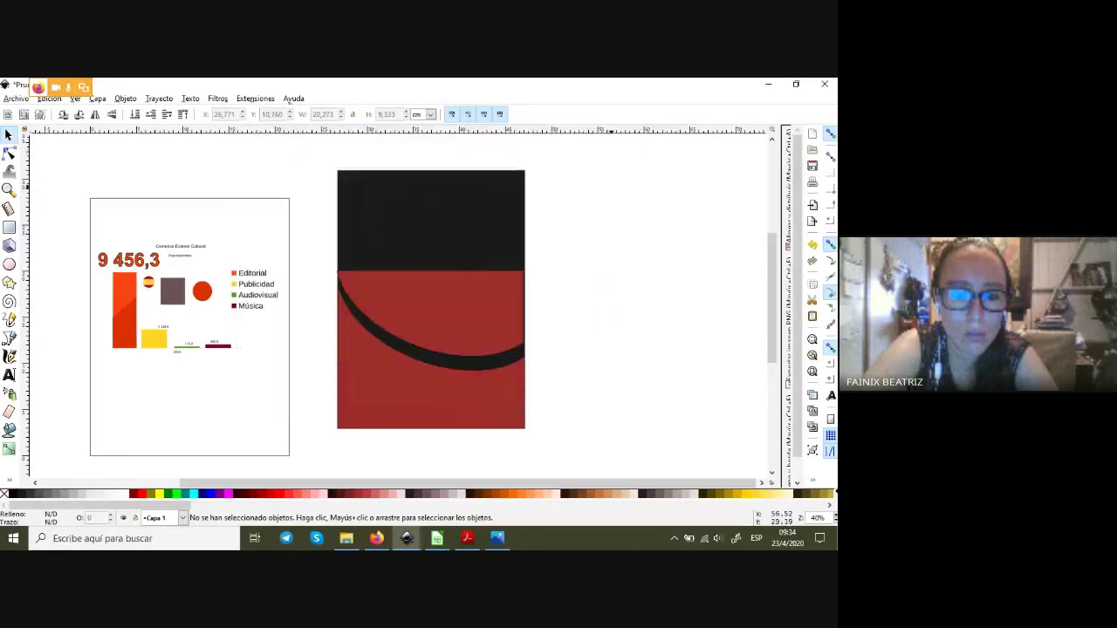
left_click(376, 539)
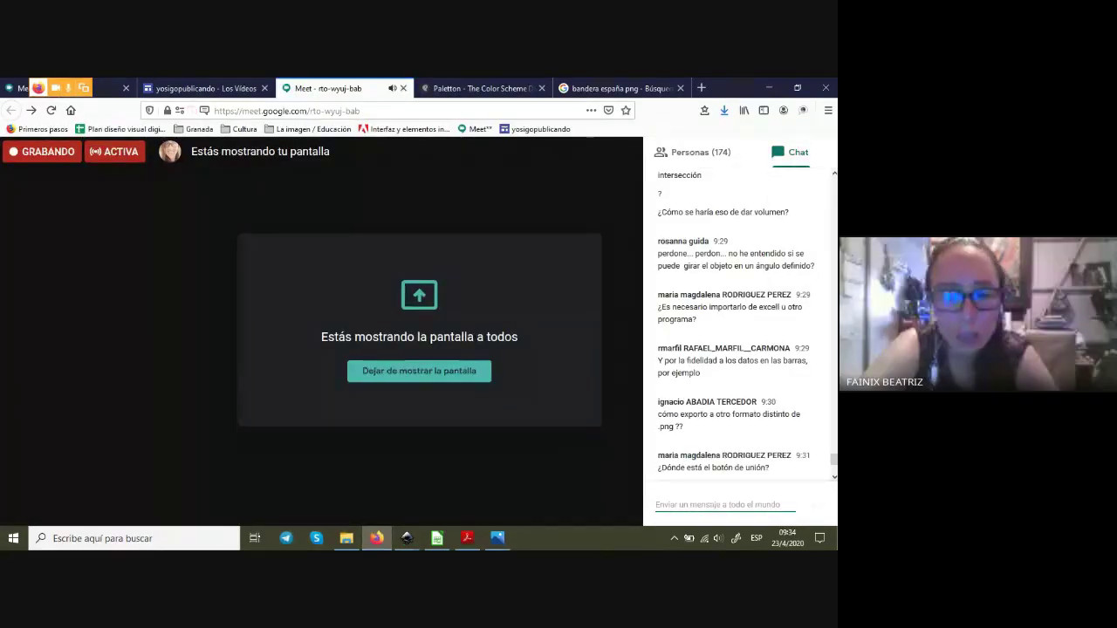
left_click(474, 484)
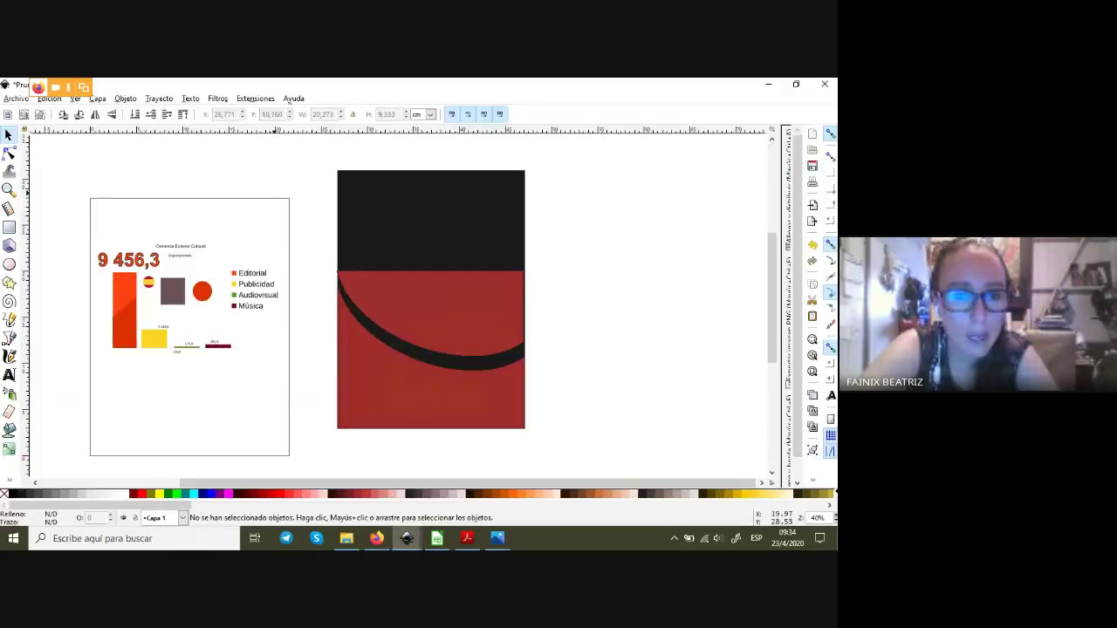
left_click(158, 98)
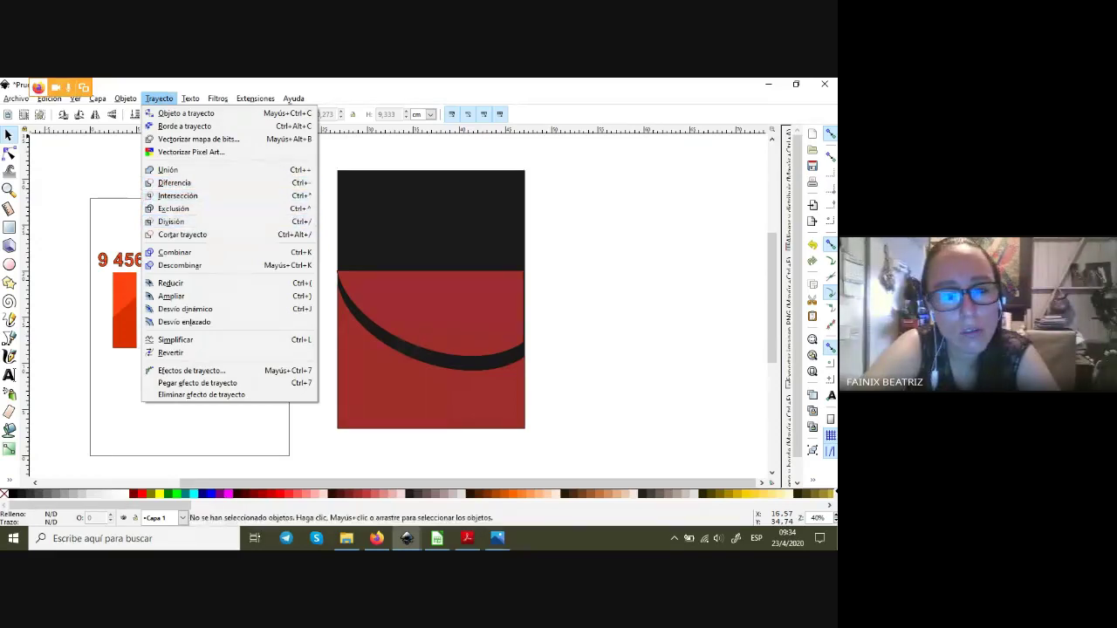
left_click(410, 338)
left_click(411, 339)
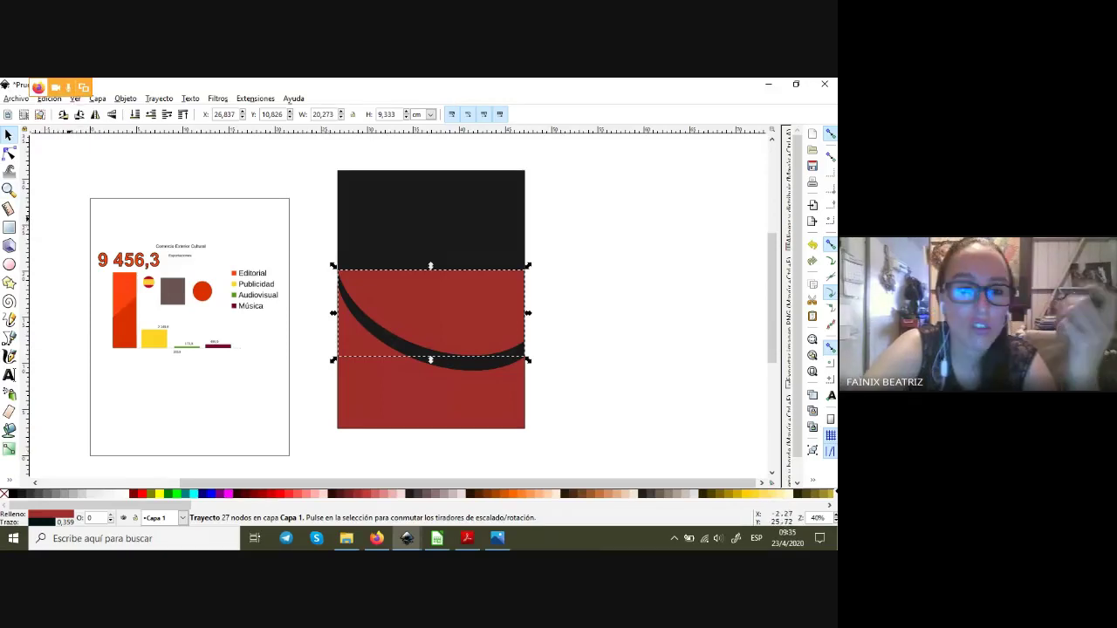
- Select the chart objects and look through the Object menu without applying anything
left_click_drag(68, 218, 297, 388)
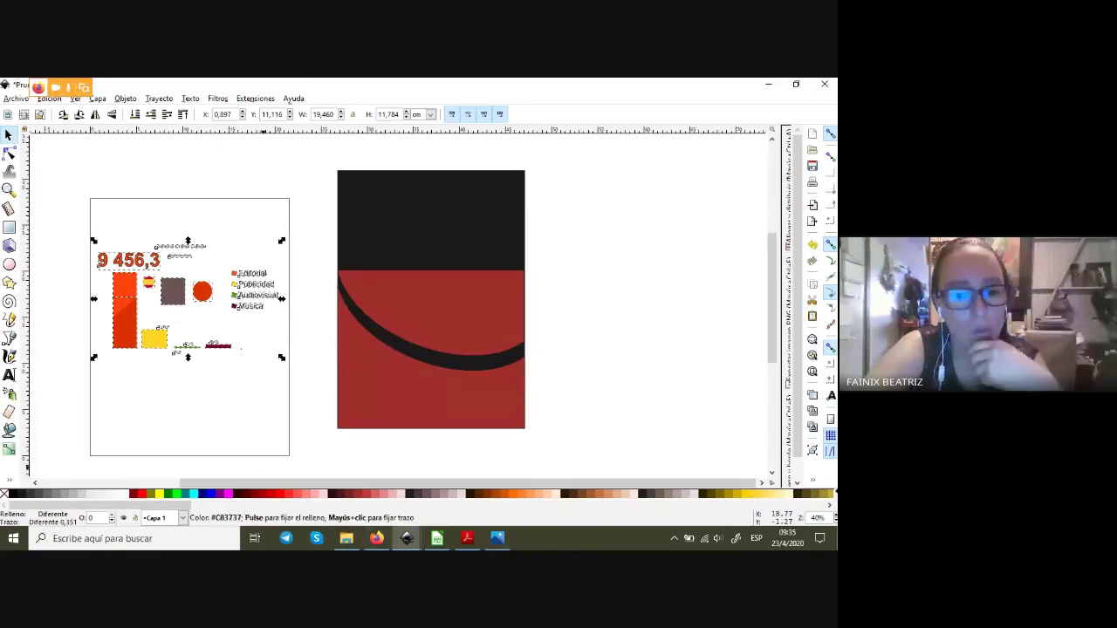
left_click_drag(471, 482, 326, 483)
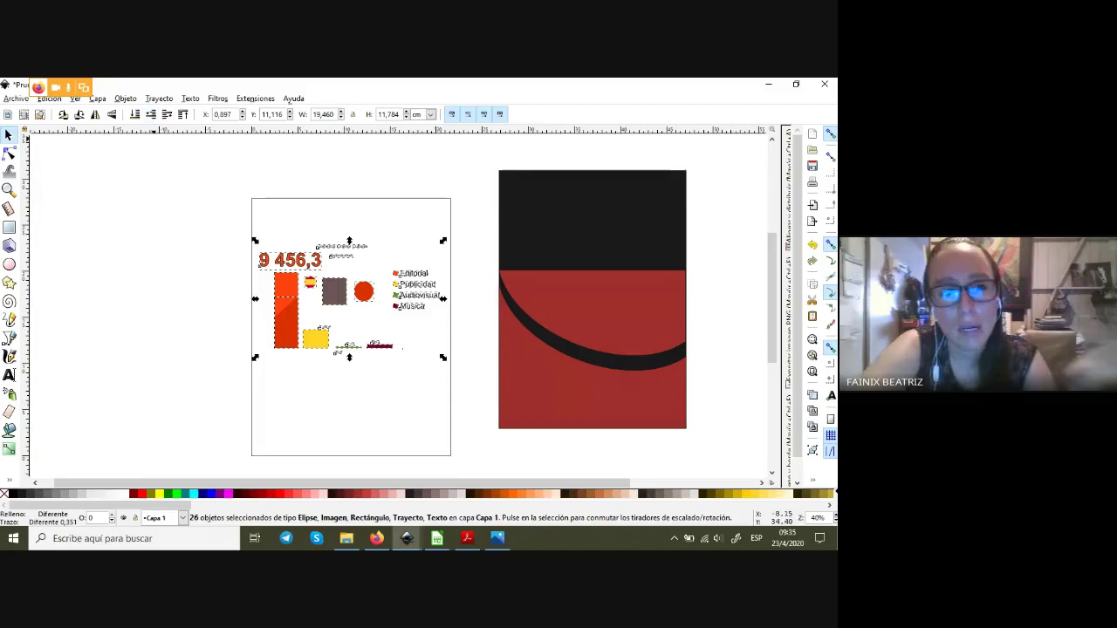
left_click(125, 98)
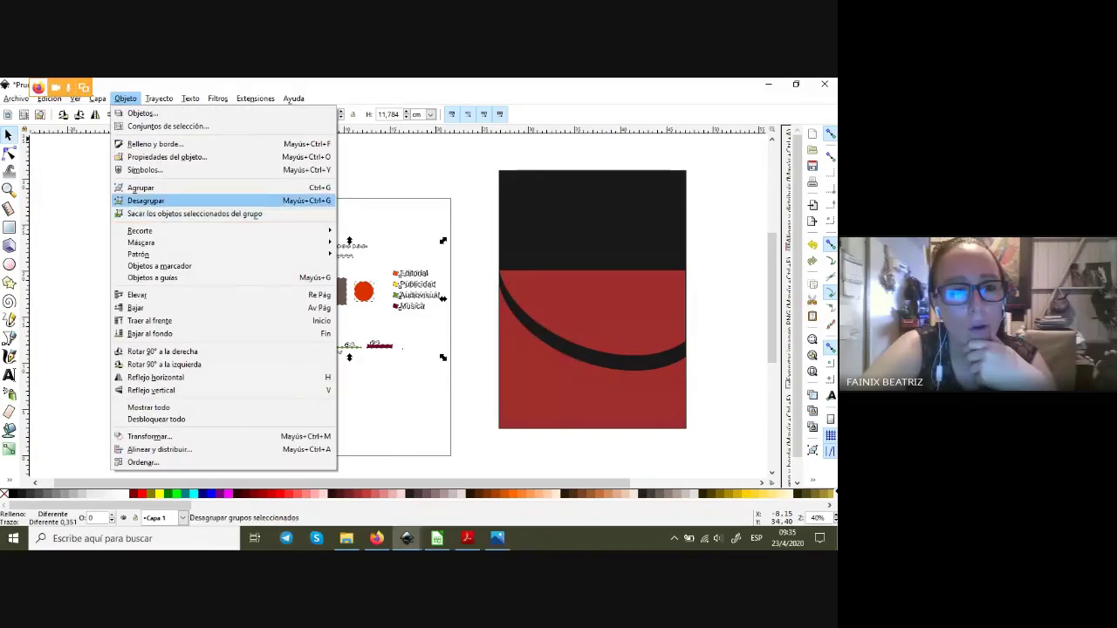
left_click(139, 187)
key("Escape")
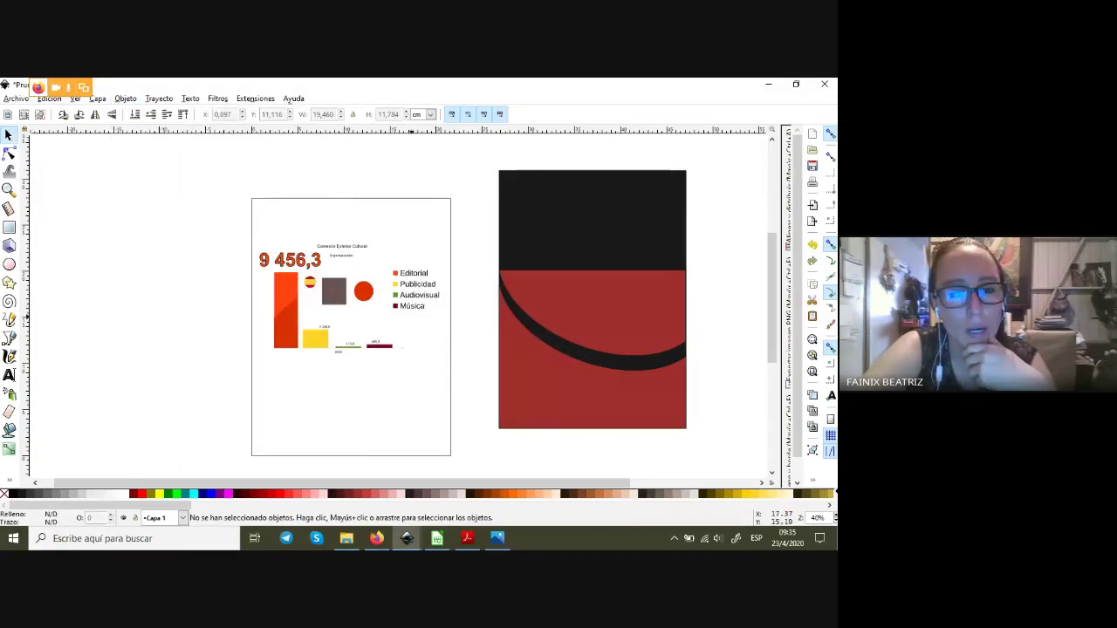
scroll(384, 276, "up", 1)
scroll(384, 275, "up", 1)
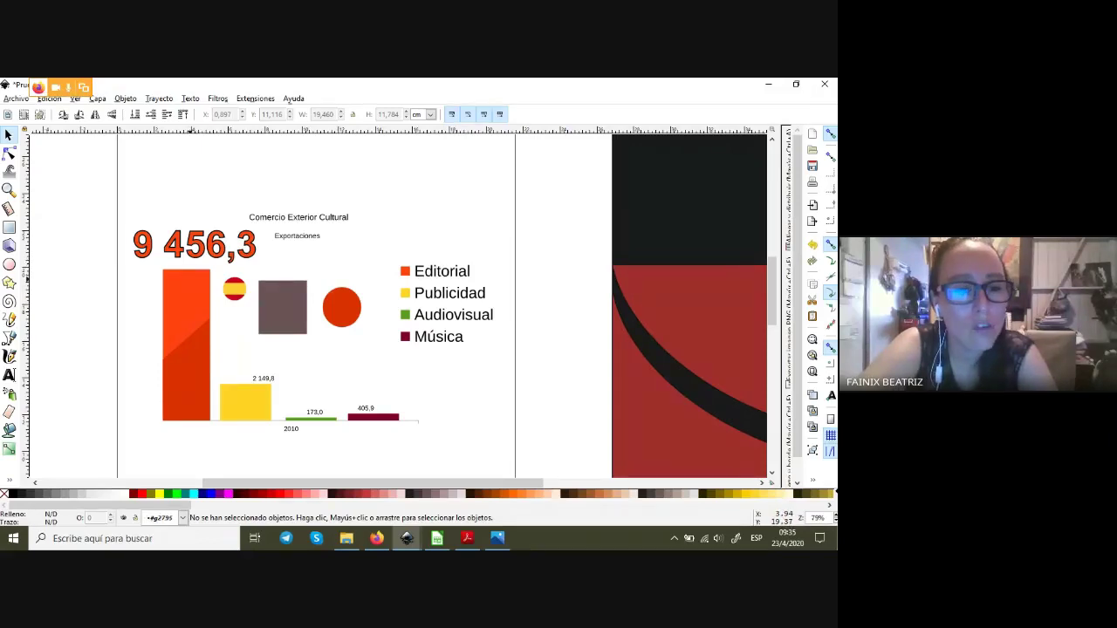
- Give the brown square a red fill sampled with the Dropper, then return to Google Meet
double_click(186, 349)
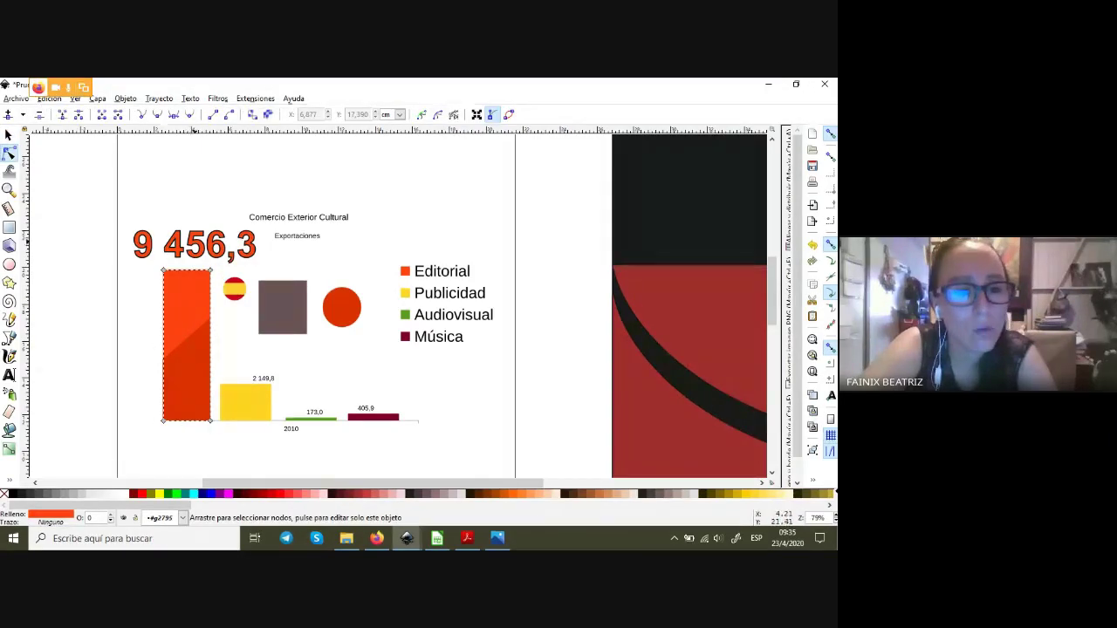
left_click(341, 308)
key("d")
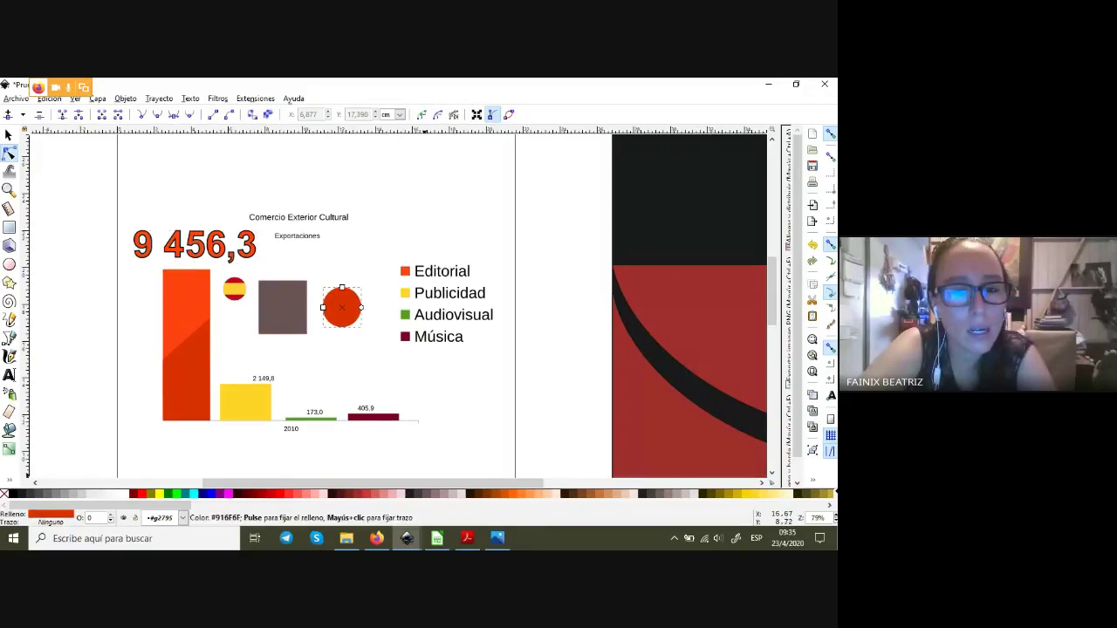
left_click(301, 307)
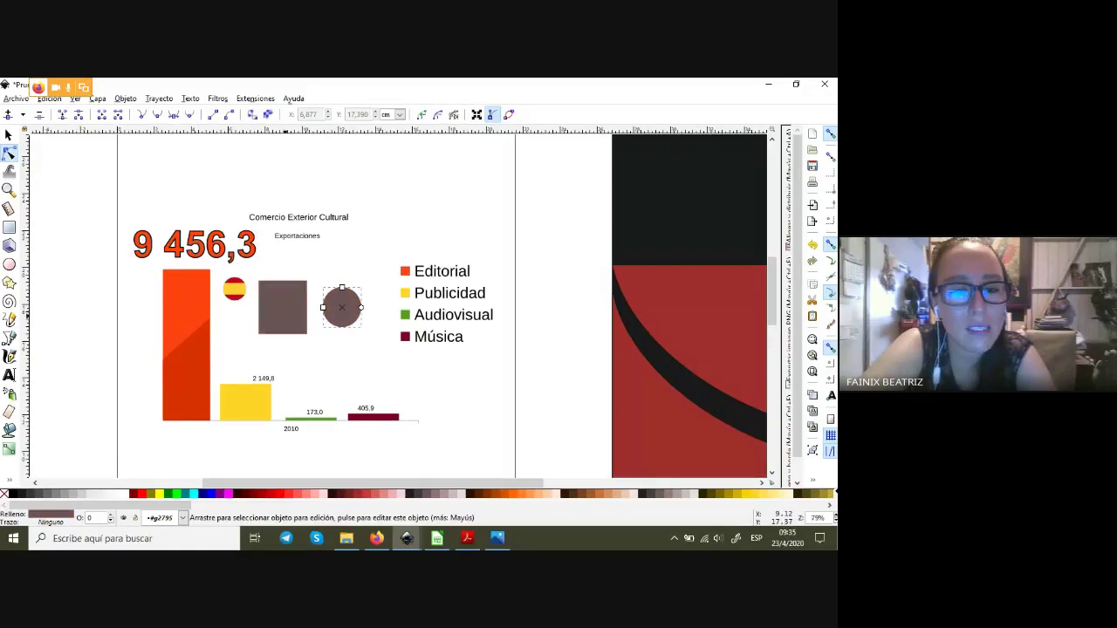
left_click(302, 307)
key("d")
left_click(367, 418)
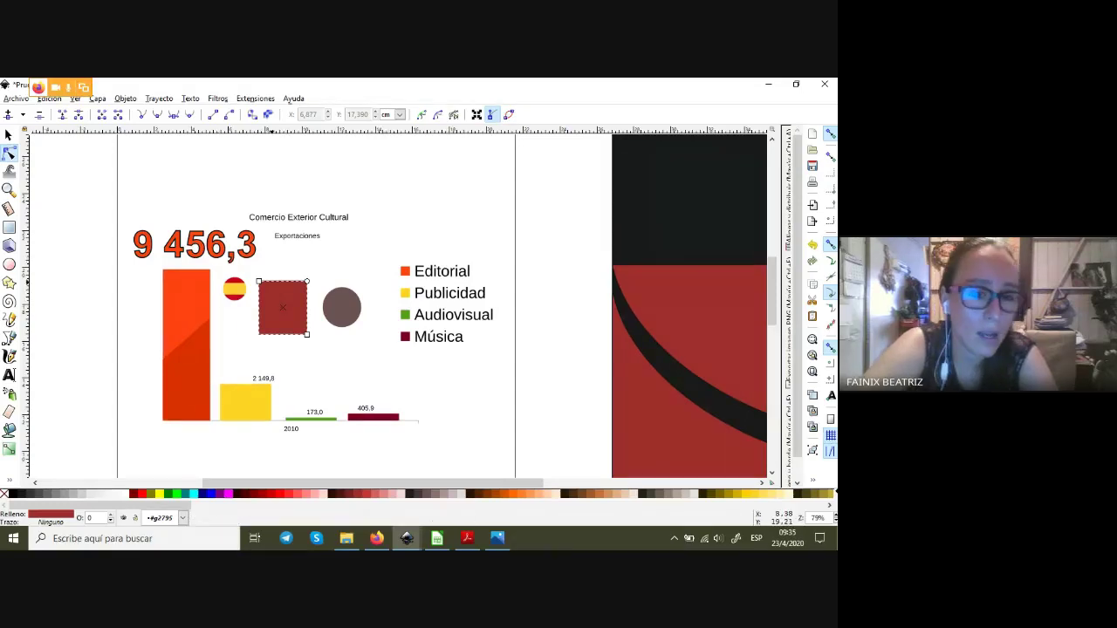
key("s")
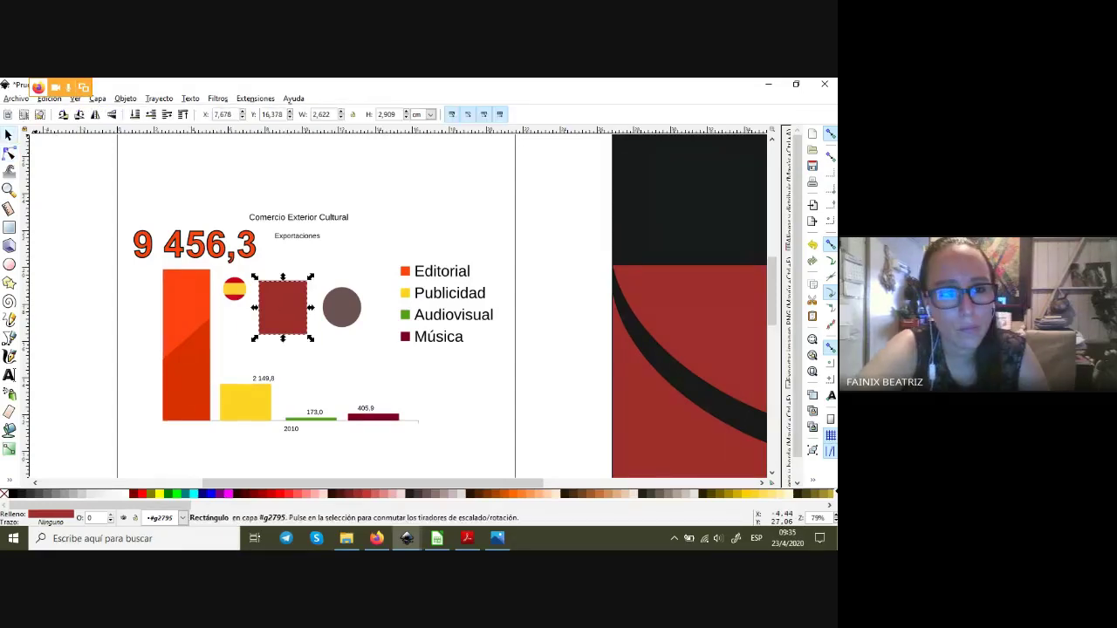
left_click(376, 539)
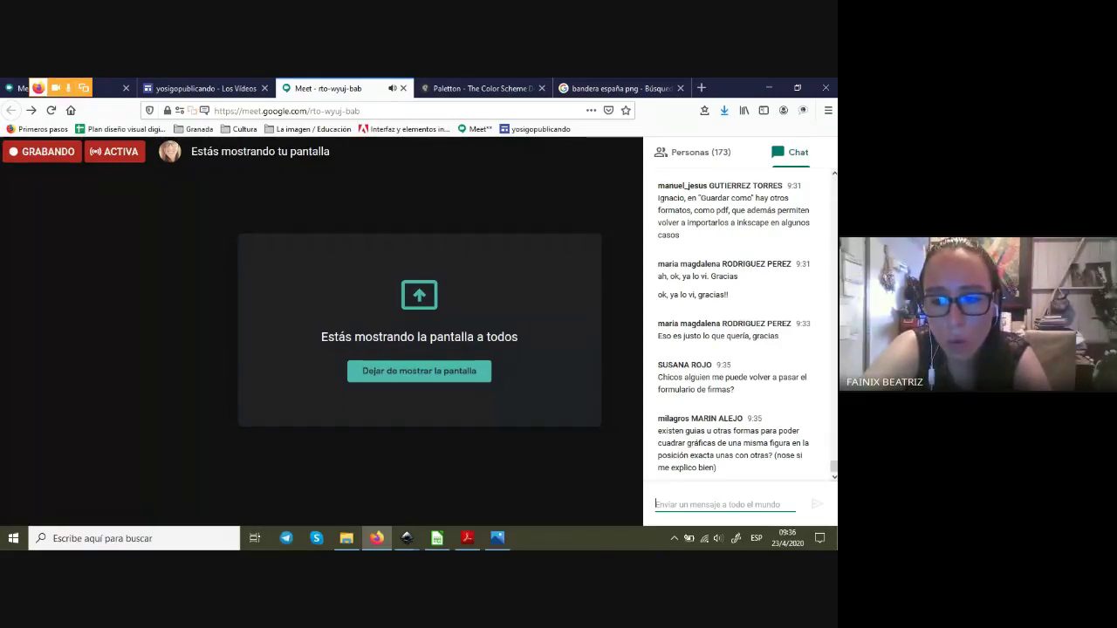
mouse_move(406, 538)
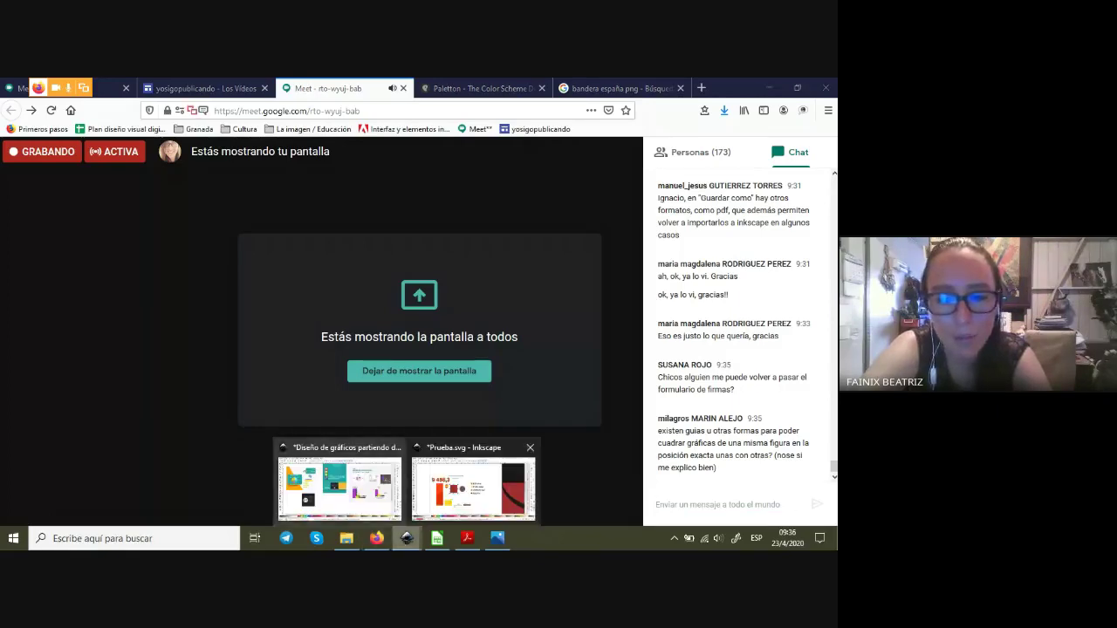
- Add a horizontal guide and a crossing vertical guide left of the page
left_click(472, 489)
scroll(420, 248, "down", 2, "ctrl")
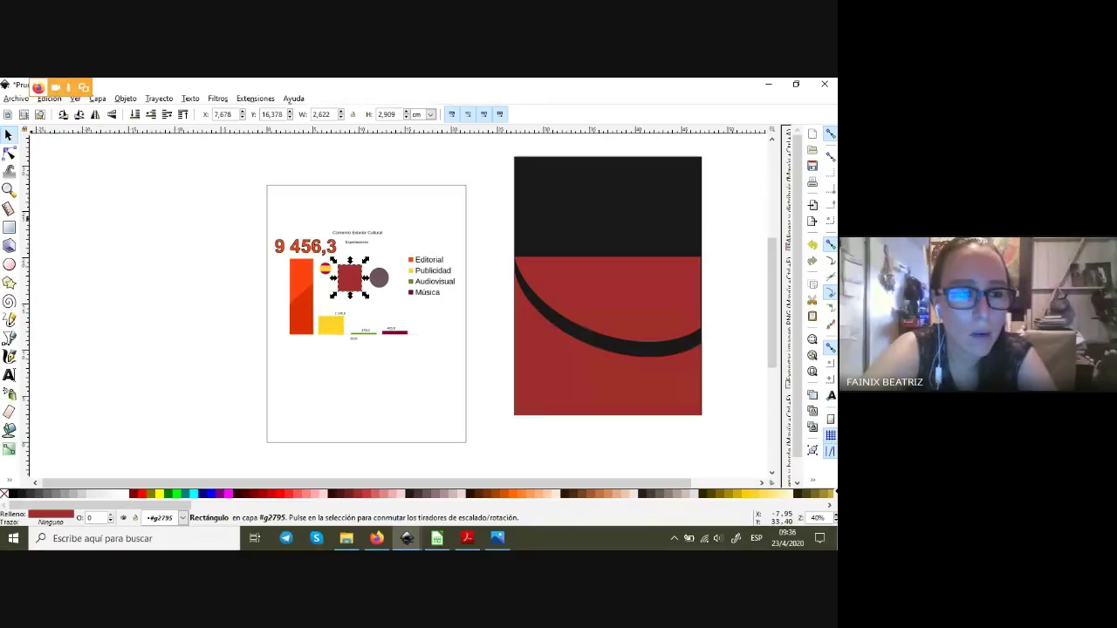
left_click_drag(175, 132, 157, 255)
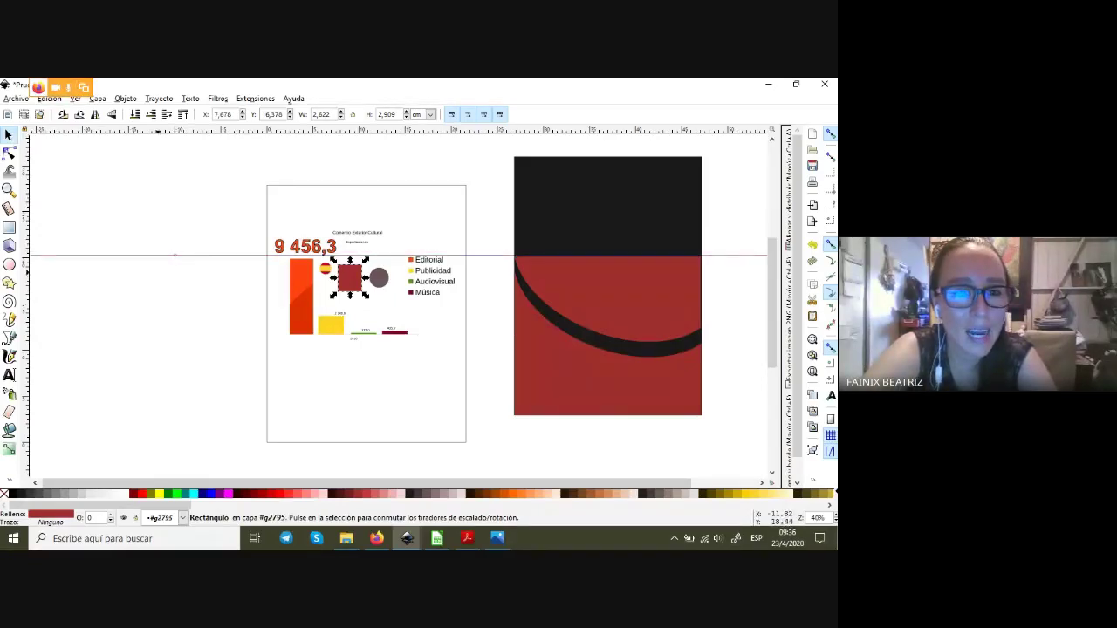
left_click_drag(26, 255, 174, 255)
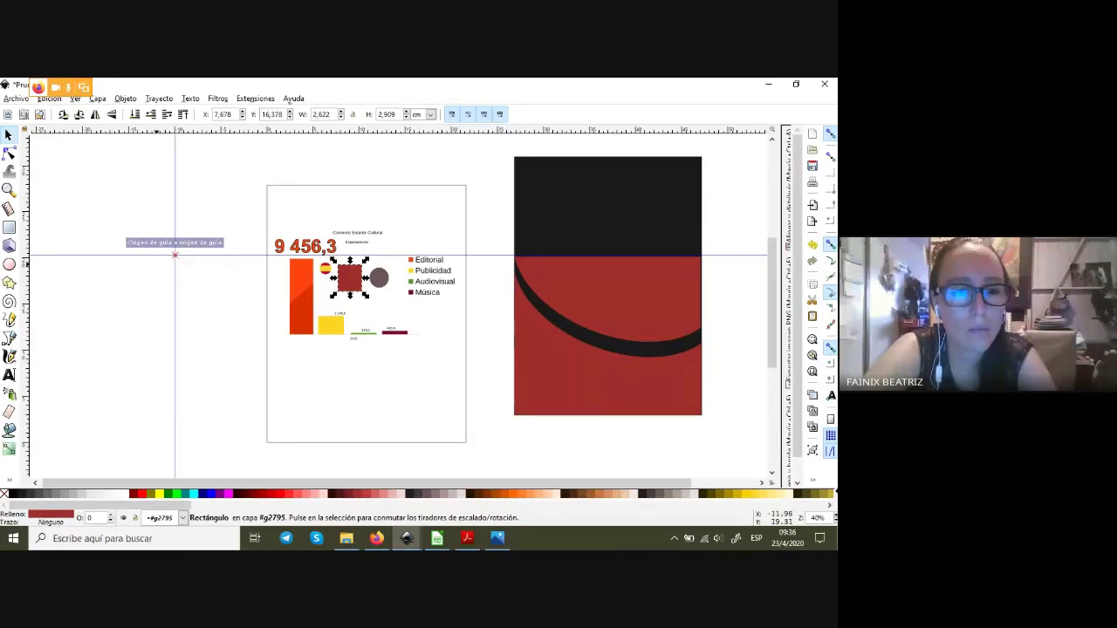
- Line up the orange bar, yellow square and green bar along the horizontal guide
mouse_move(301, 296)
left_mouse_down()
mouse_move(173, 251)
mouse_move(185, 240)
mouse_move(185, 293)
left_mouse_up()
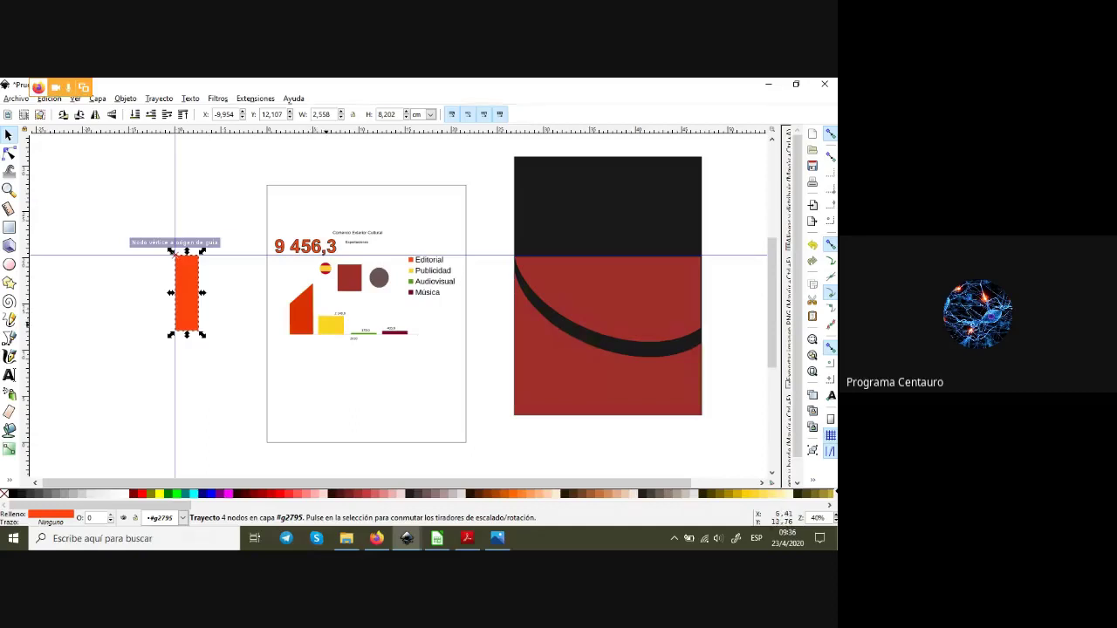
left_click_drag(320, 319, 215, 254)
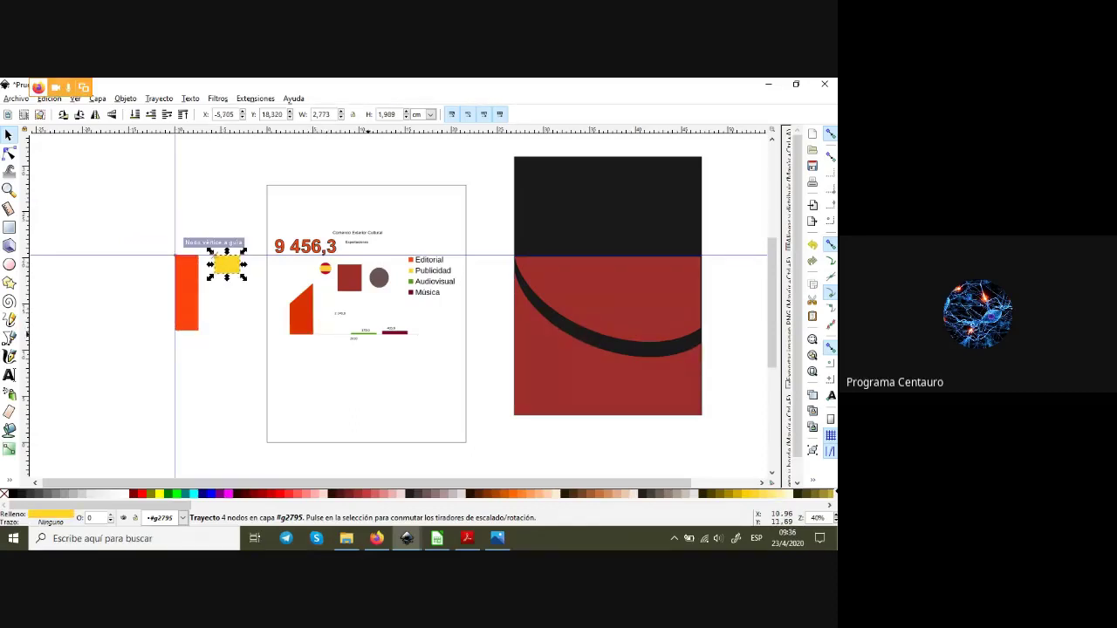
left_click(259, 263)
left_click_drag(261, 259, 264, 254)
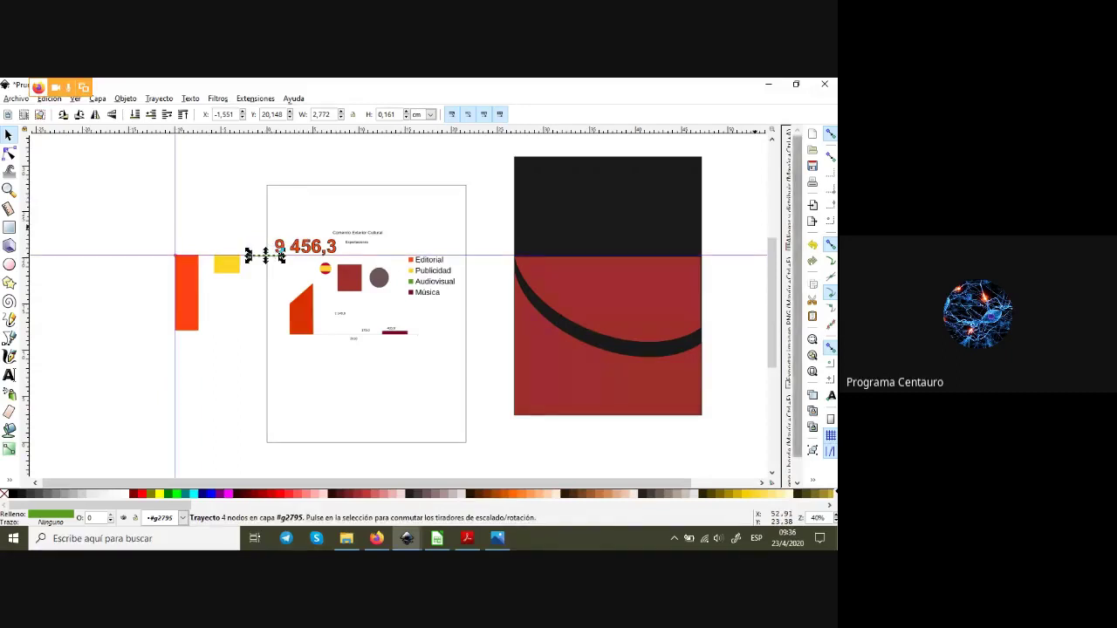
key("ctrl+shift+a")
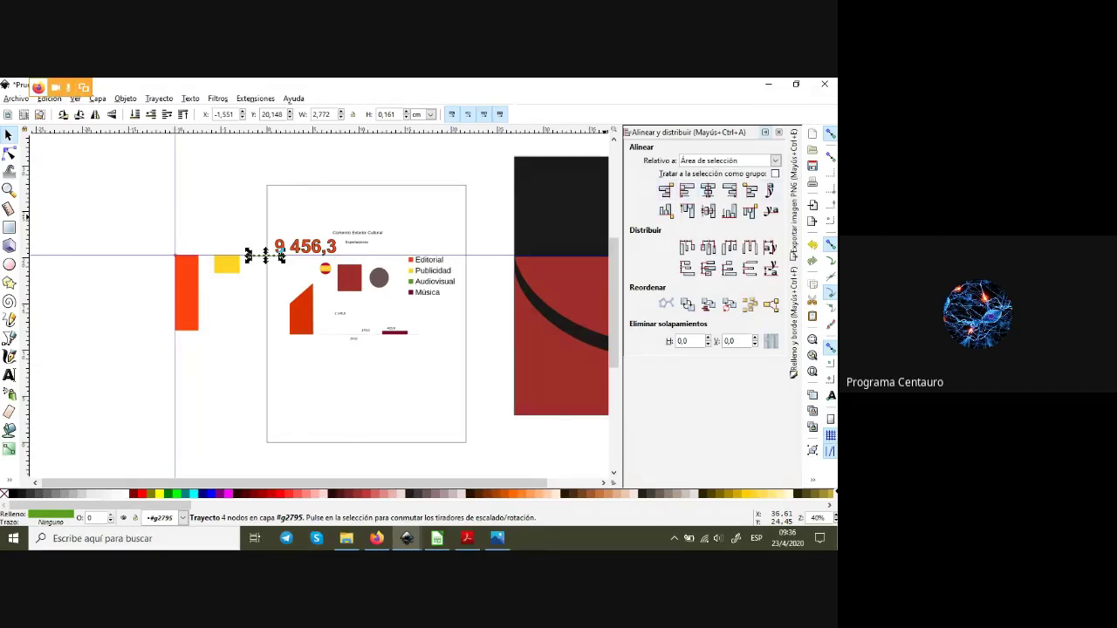
- Close Align and Distribute, delete the vertical guide, and switch to Google Meet
key("ctrl+shift+a")
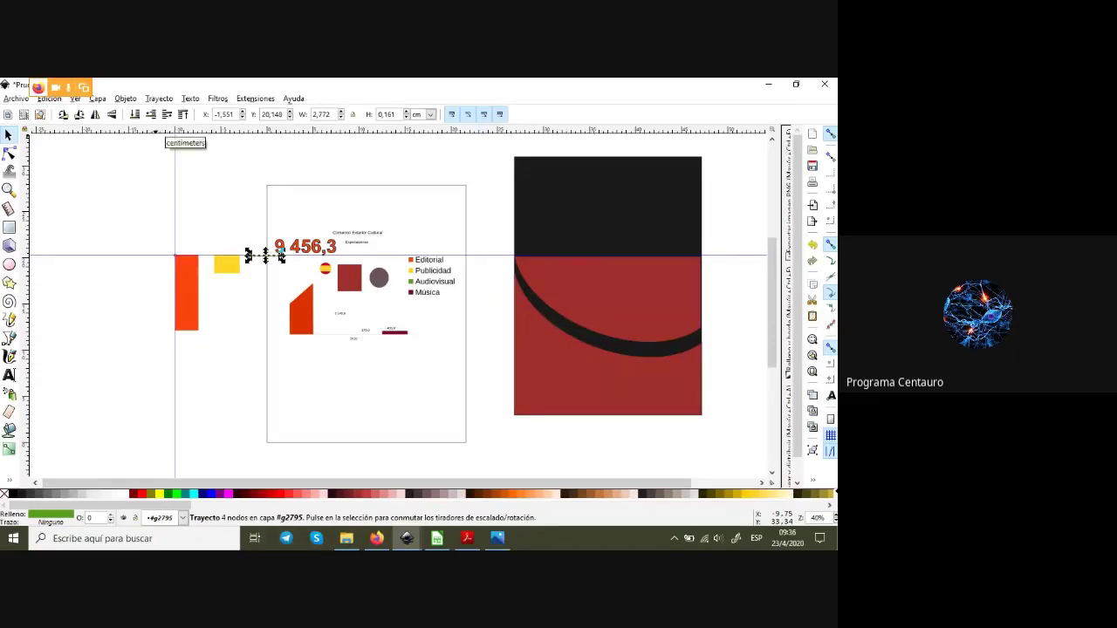
key("bar")
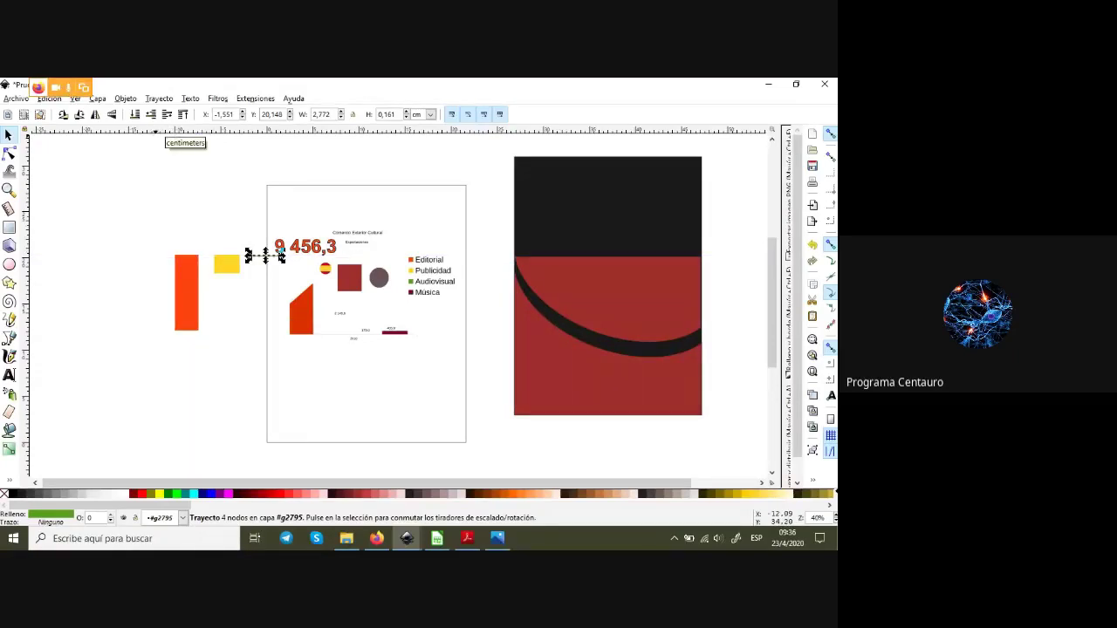
key("bar")
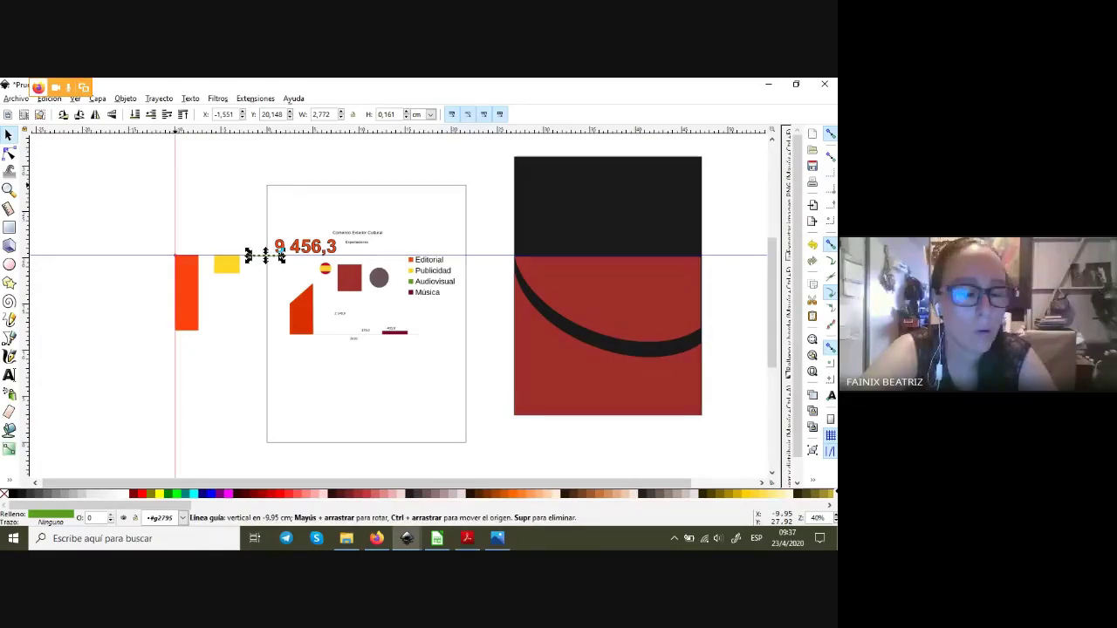
key("Escape")
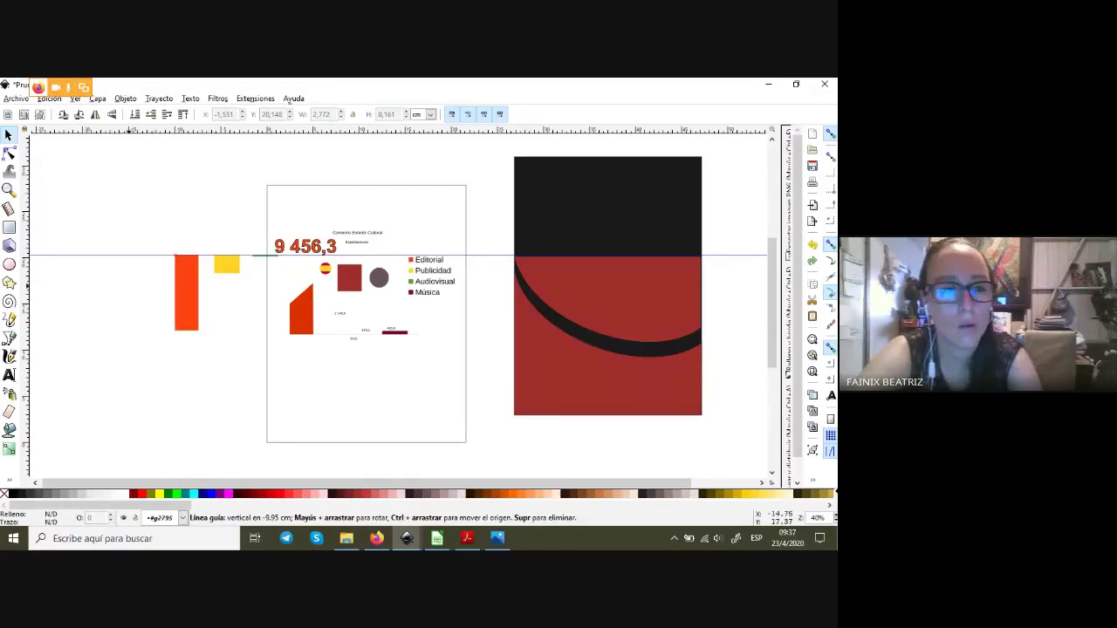
key("Delete")
key("Delete")
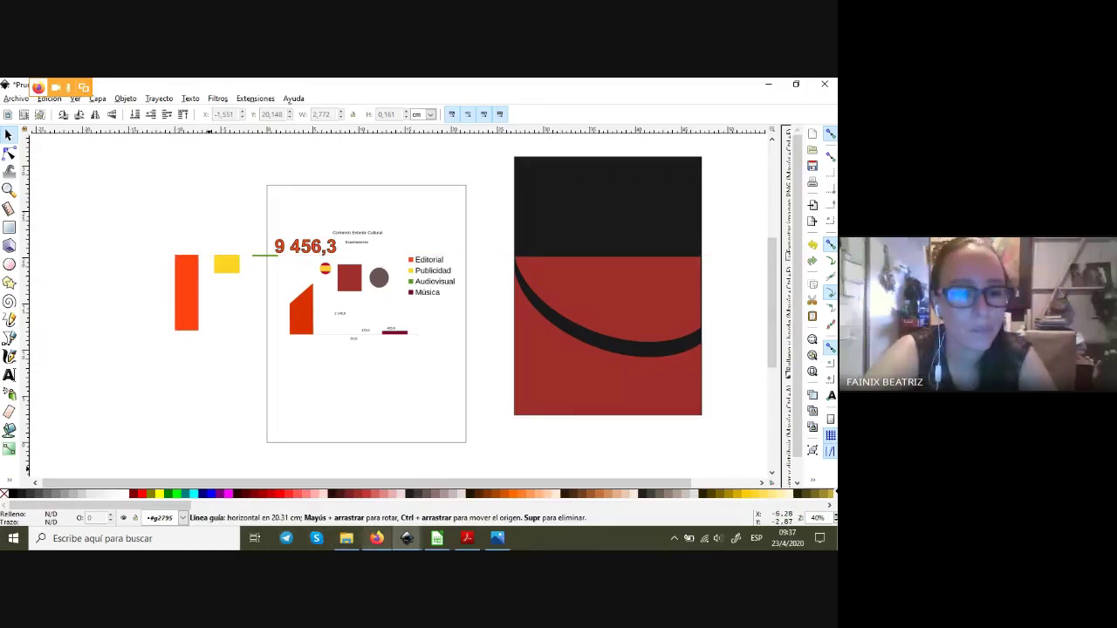
key("alt+Tab")
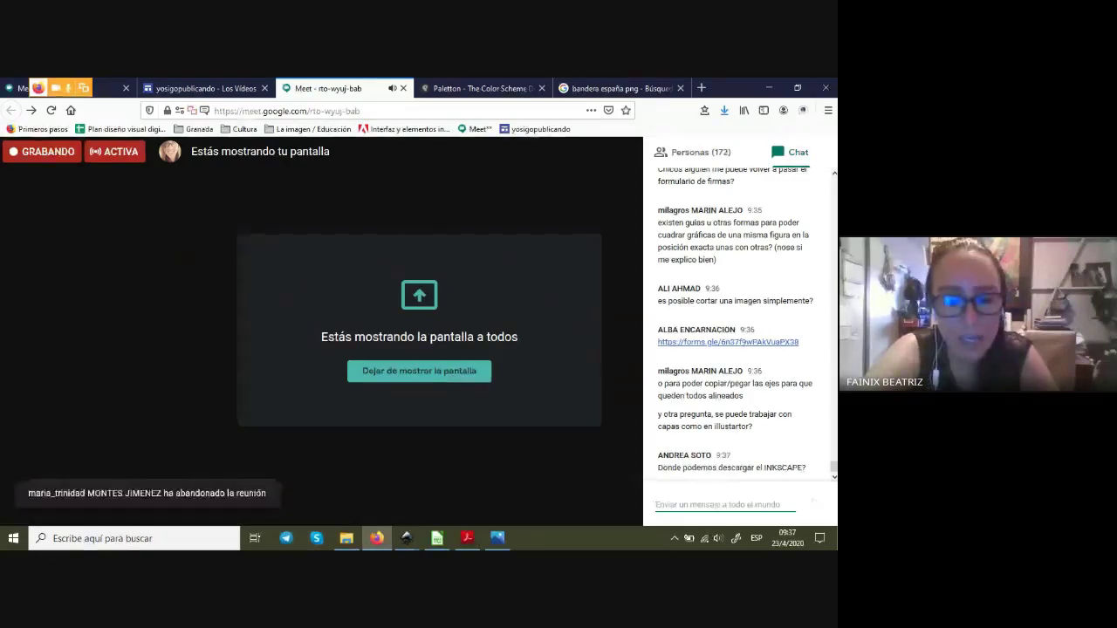
- Show the PDF slide with the inkscape.org download link, then return to the Prueba drawing
left_click(467, 539)
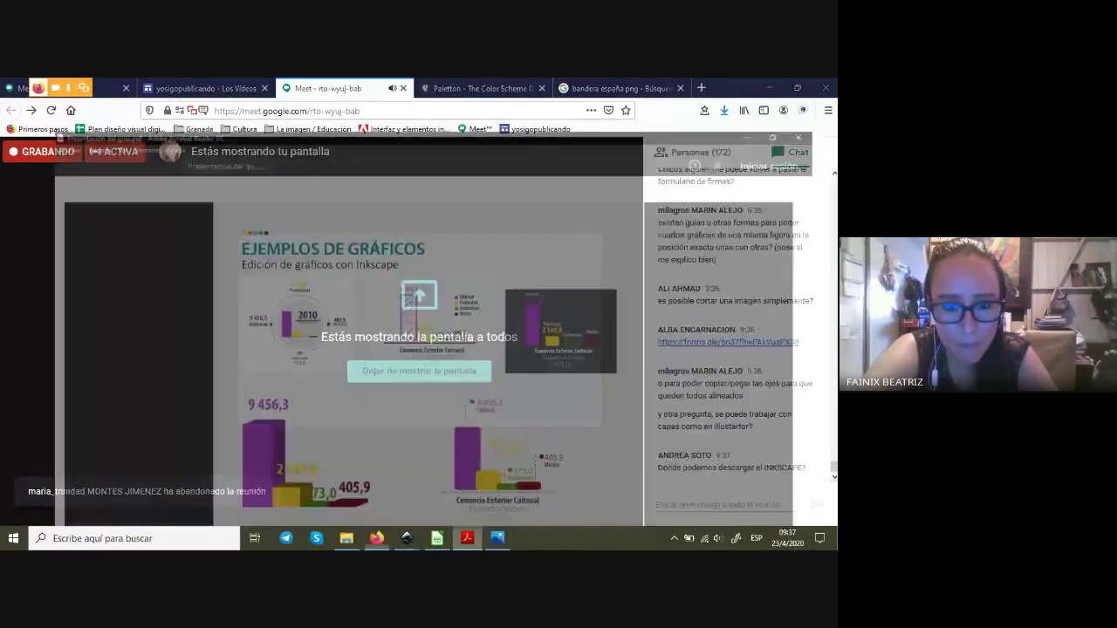
key("Right")
key("Right")
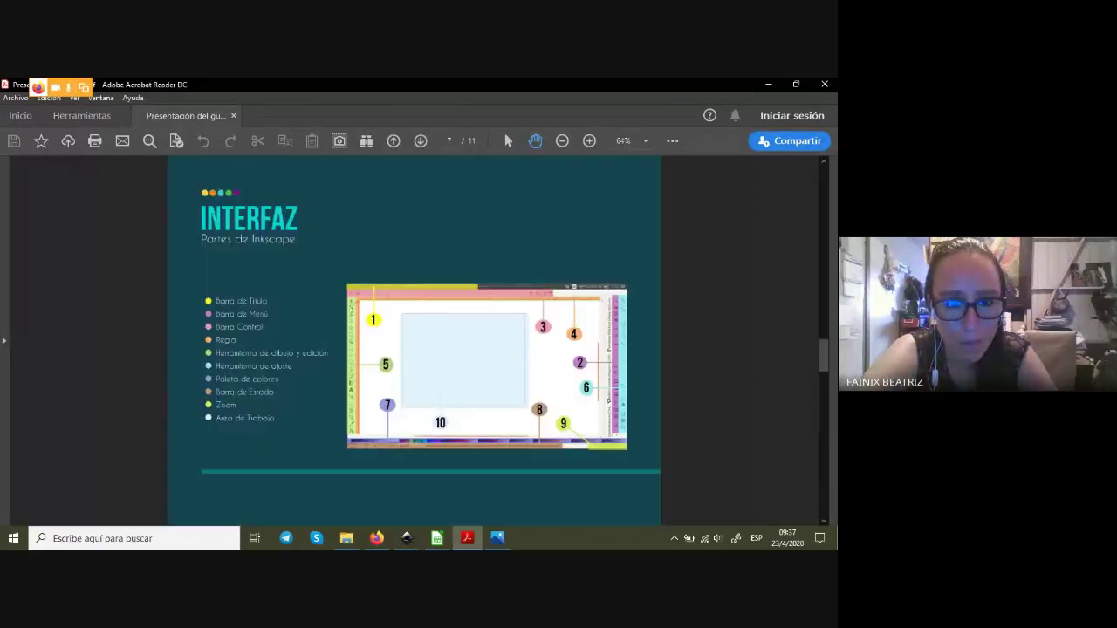
key("Left")
key("Left")
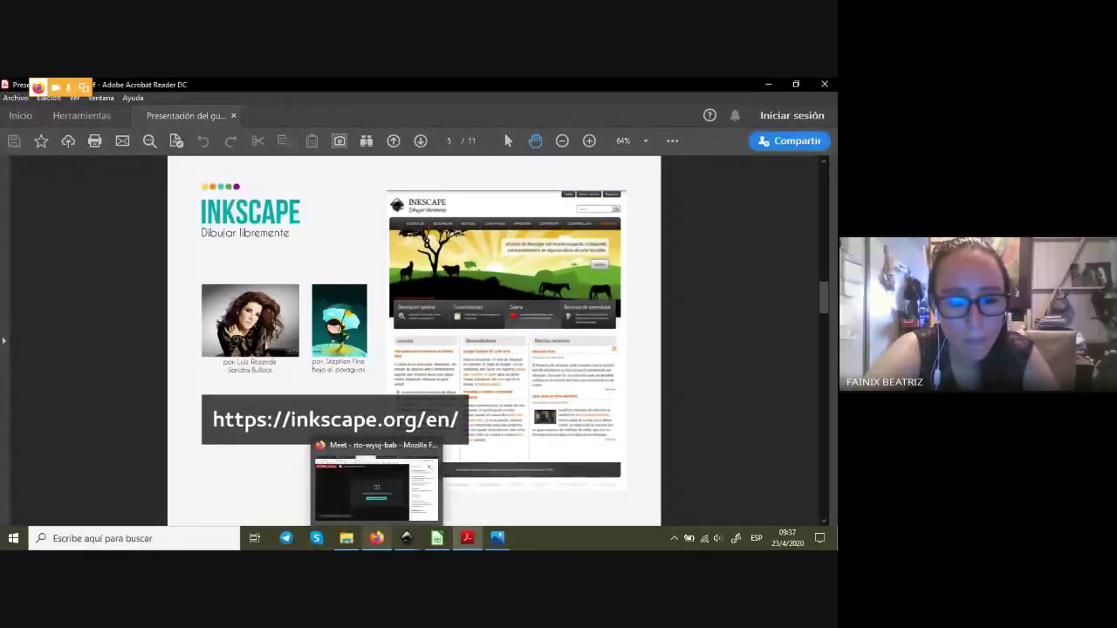
left_click(377, 538)
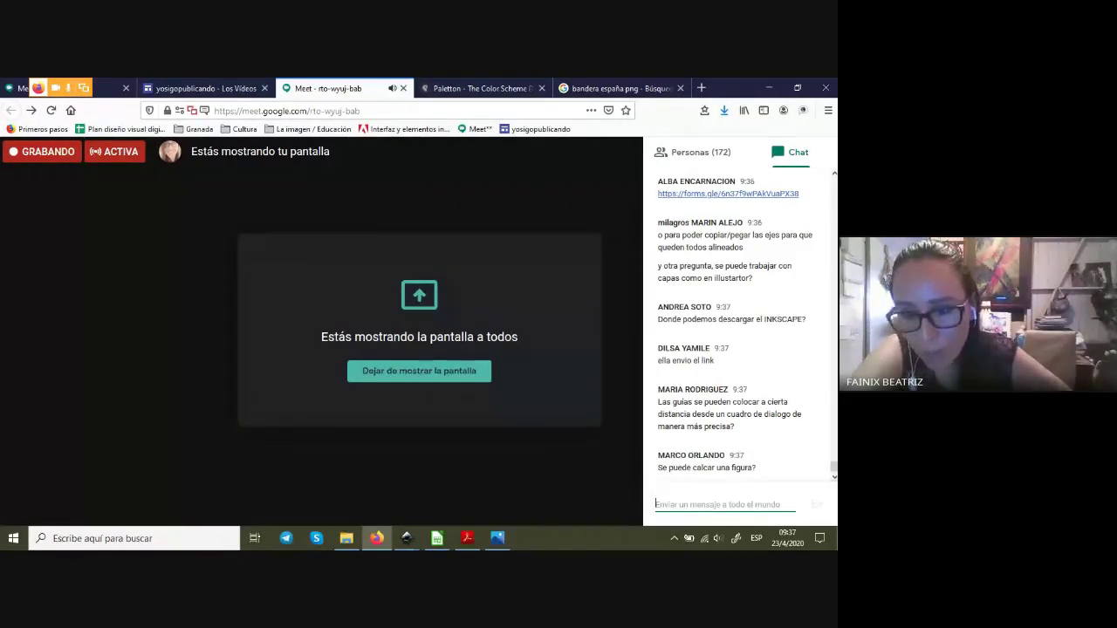
left_click(407, 537)
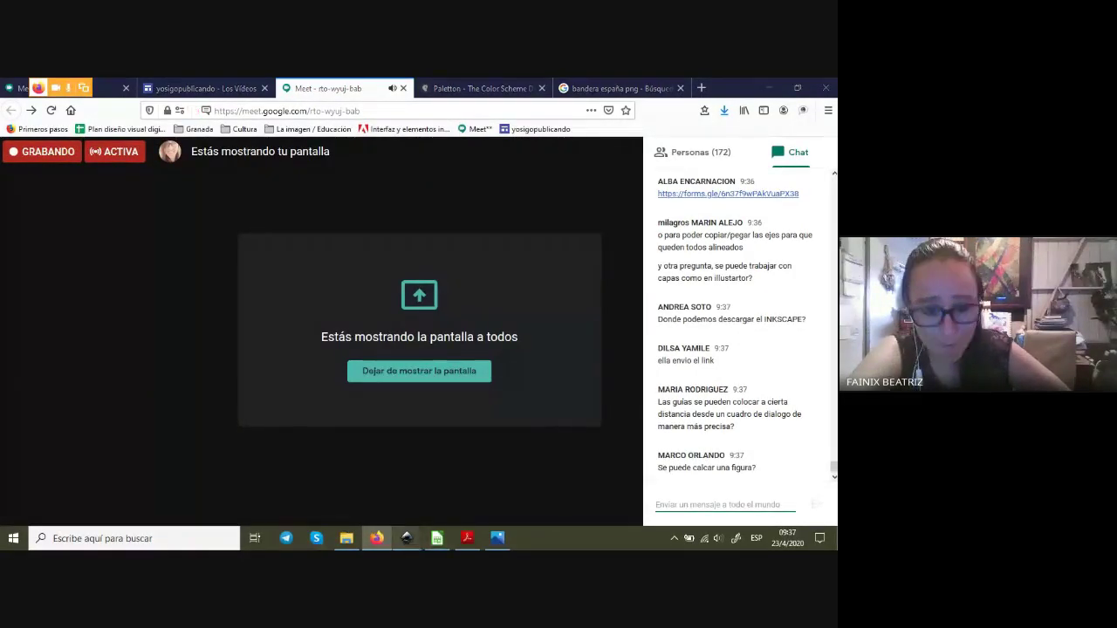
mouse_move(407, 538)
left_click(474, 489)
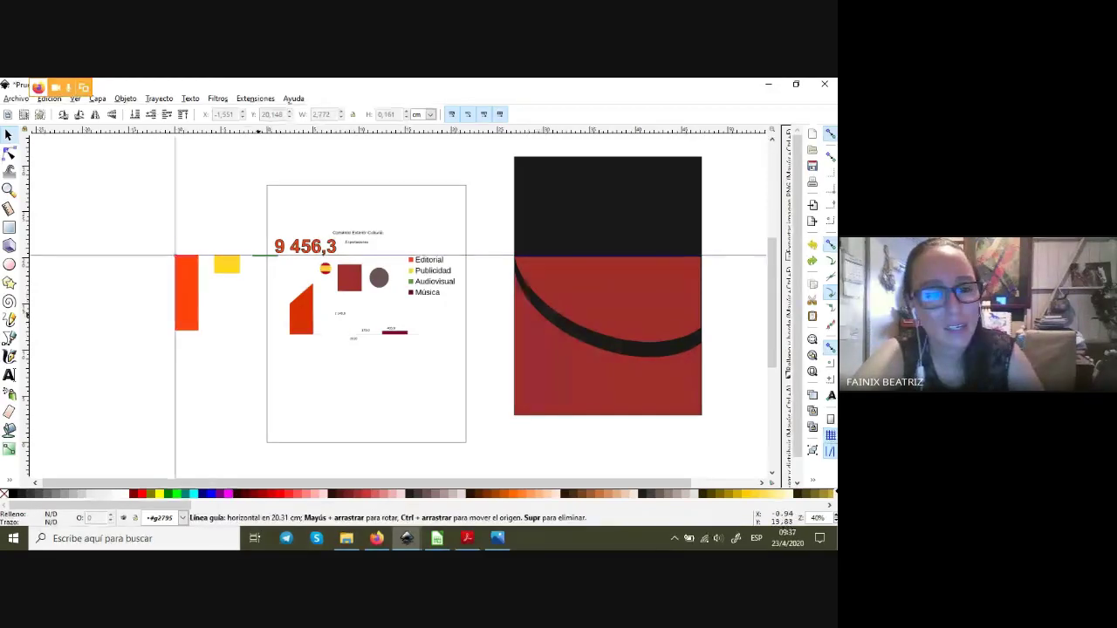
- Undo the bar moves, delete both guides, and enlarge the Spain flag to 7,806 cm
key("ctrl+z")
key("ctrl+z")
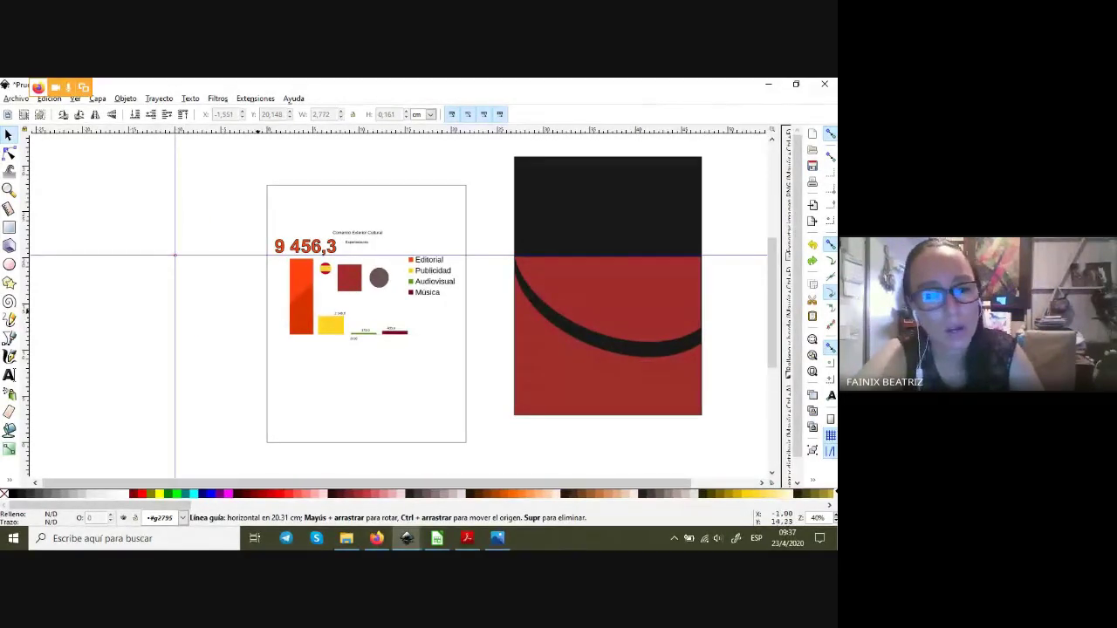
key("Delete")
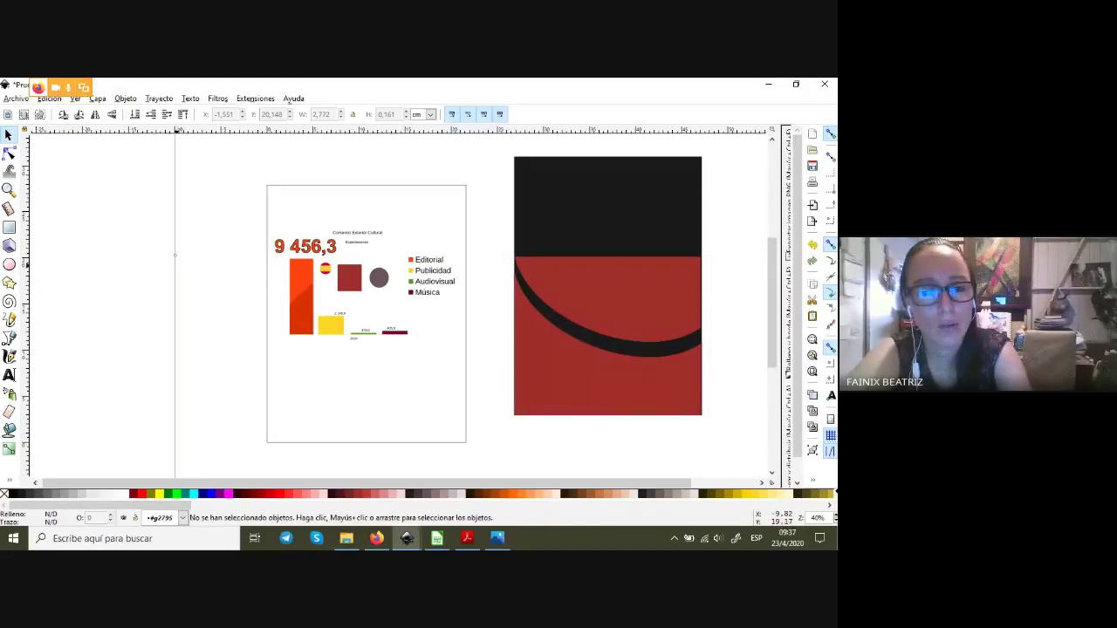
key("Delete")
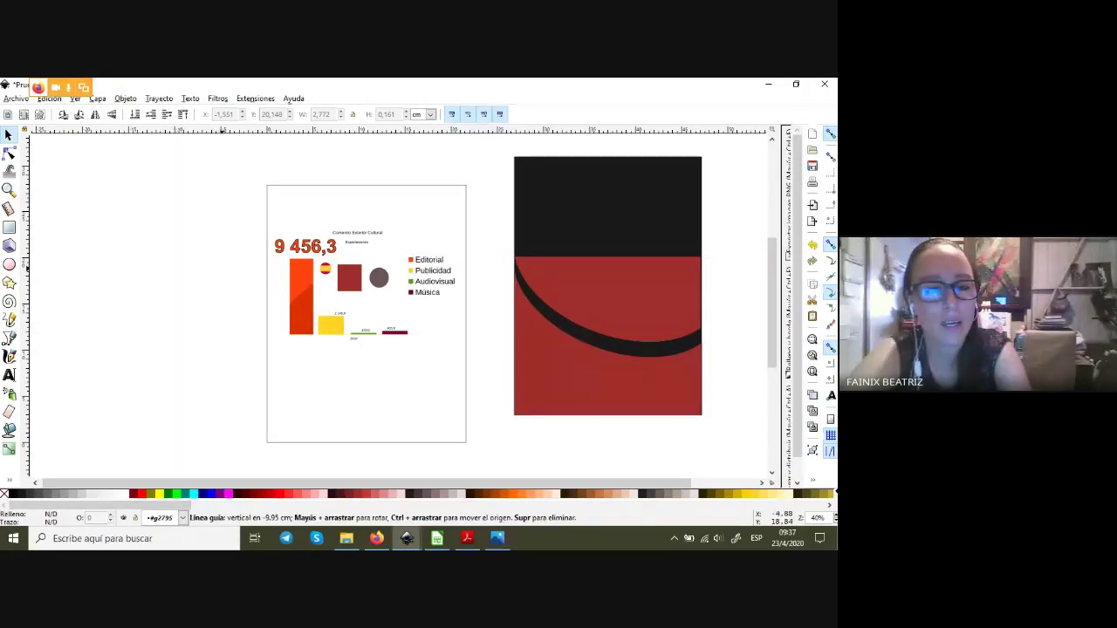
mouse_move(324, 268)
left_mouse_down()
mouse_move(180, 215)
mouse_move(219, 255)
left_mouse_up()
- Release the flag's circular clip, delete the orange circle, and reposition the full flag image
left_click_drag(182, 218, 200, 215)
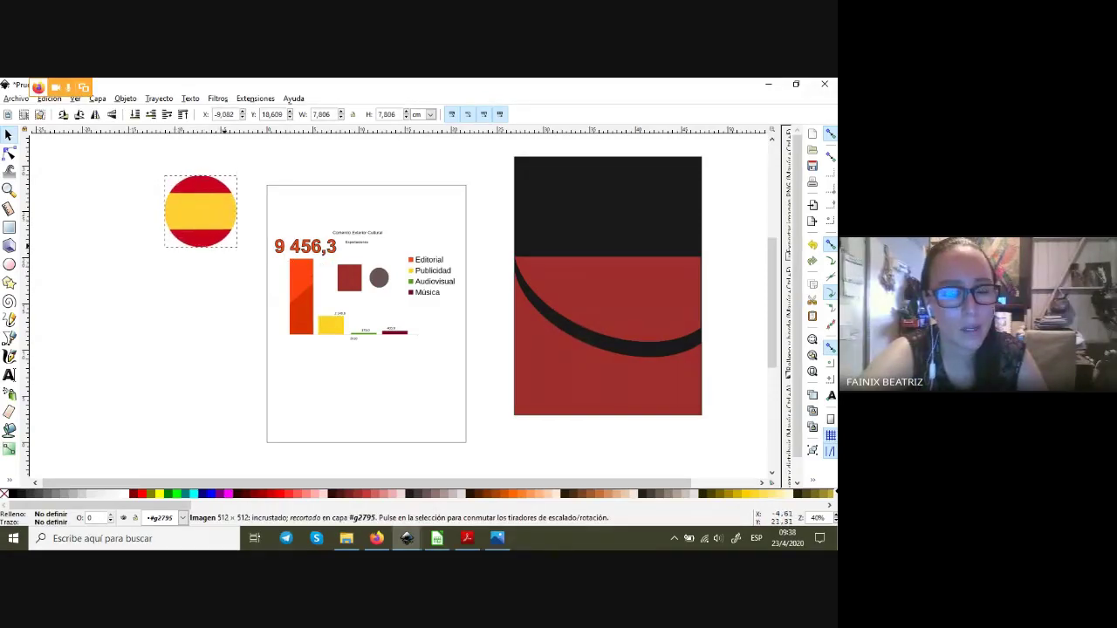
left_click(125, 97)
mouse_move(139, 231)
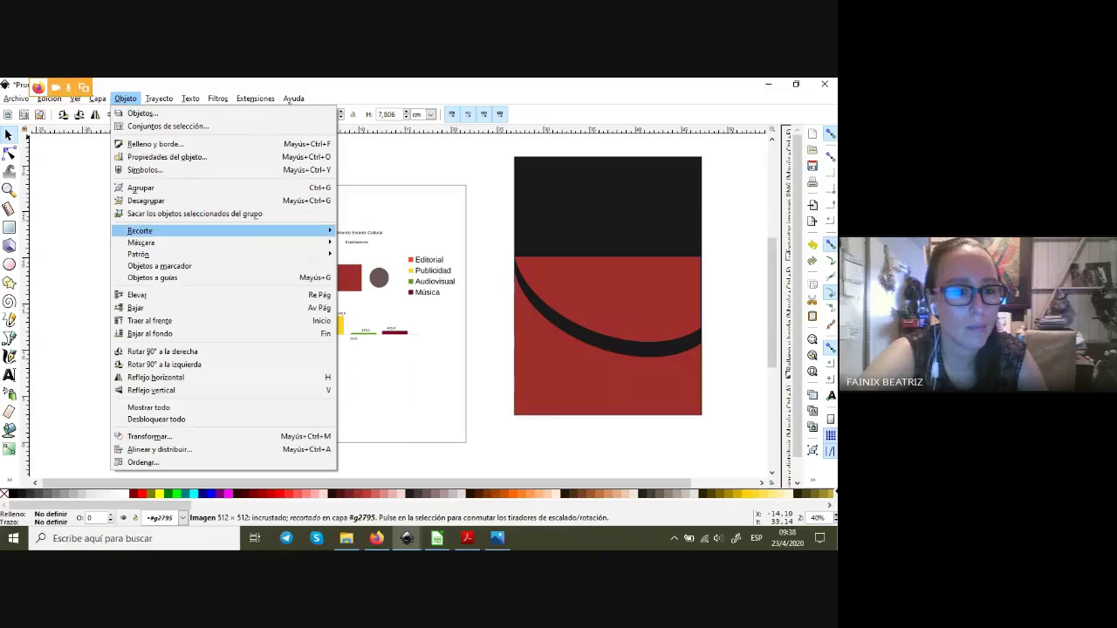
left_click(364, 243)
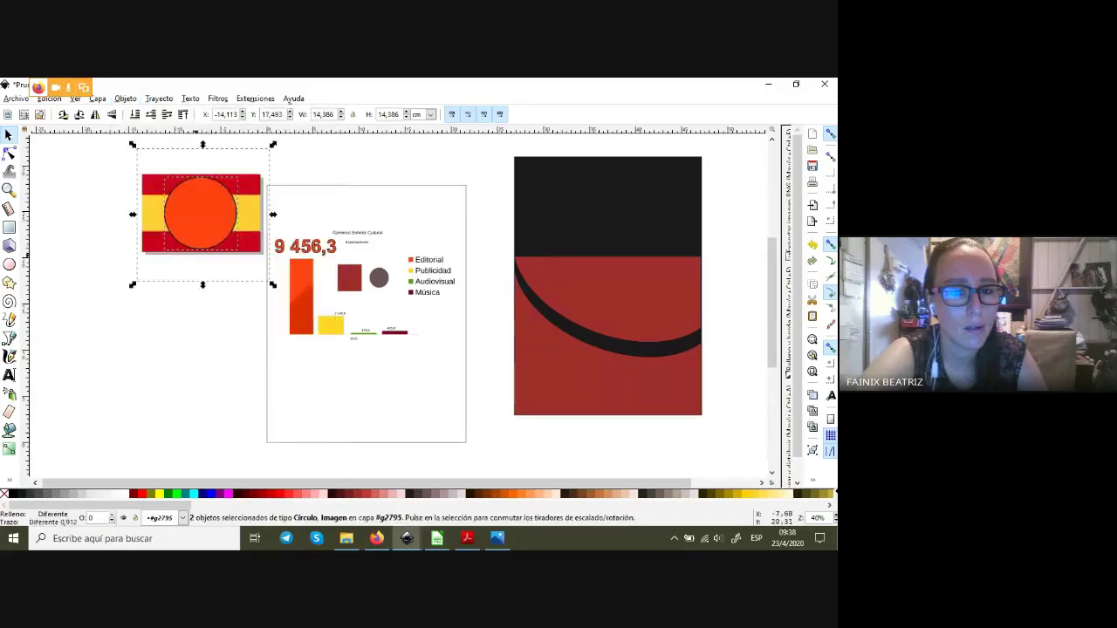
key("Escape")
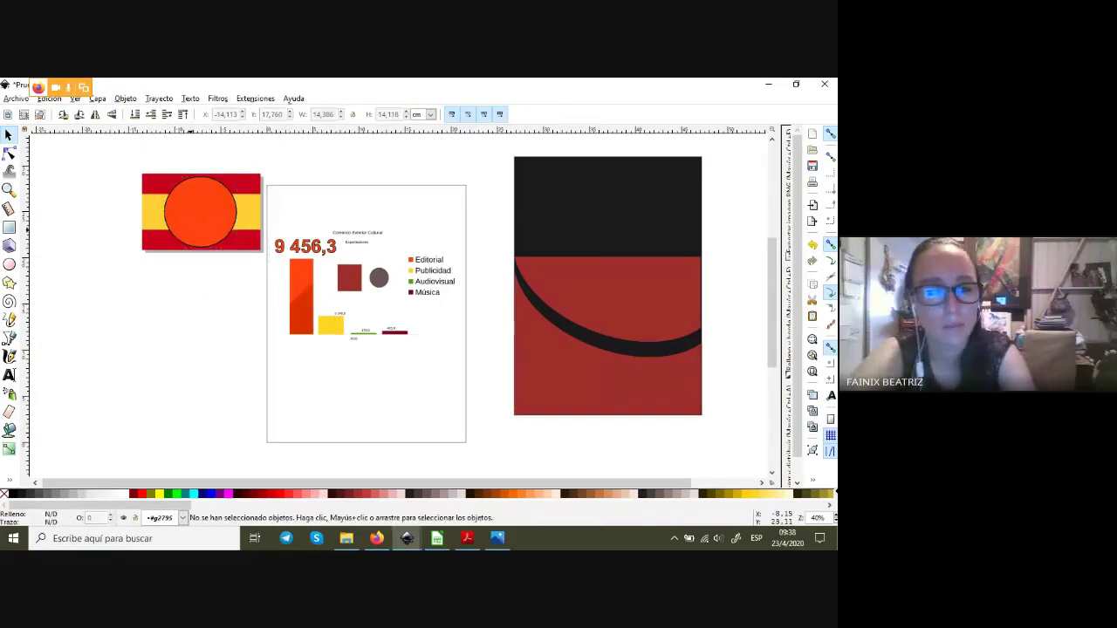
left_click(201, 211)
key("Delete")
left_click_drag(197, 211, 186, 246)
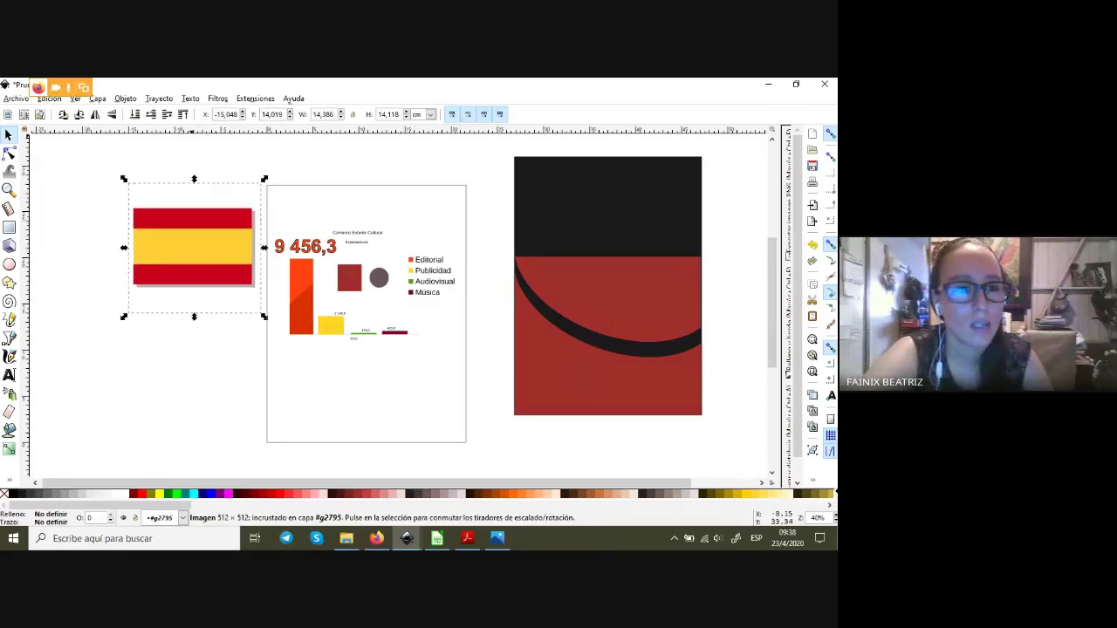
left_click(159, 98)
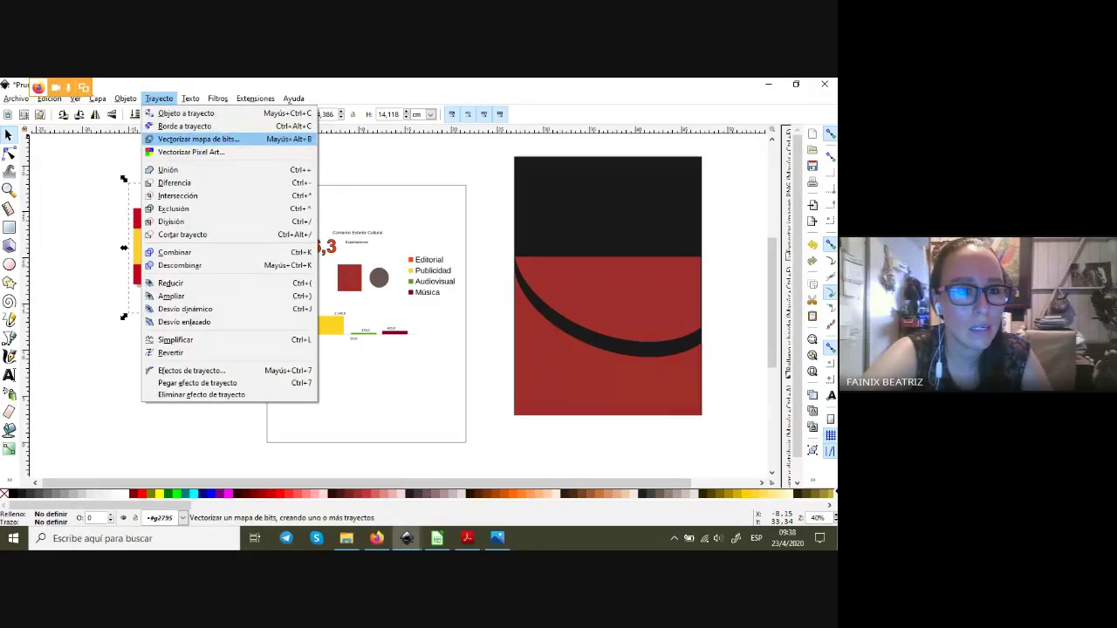
- Trace the flag bitmap in Colores mode with live preview and move the vector copy below
left_click(199, 138)
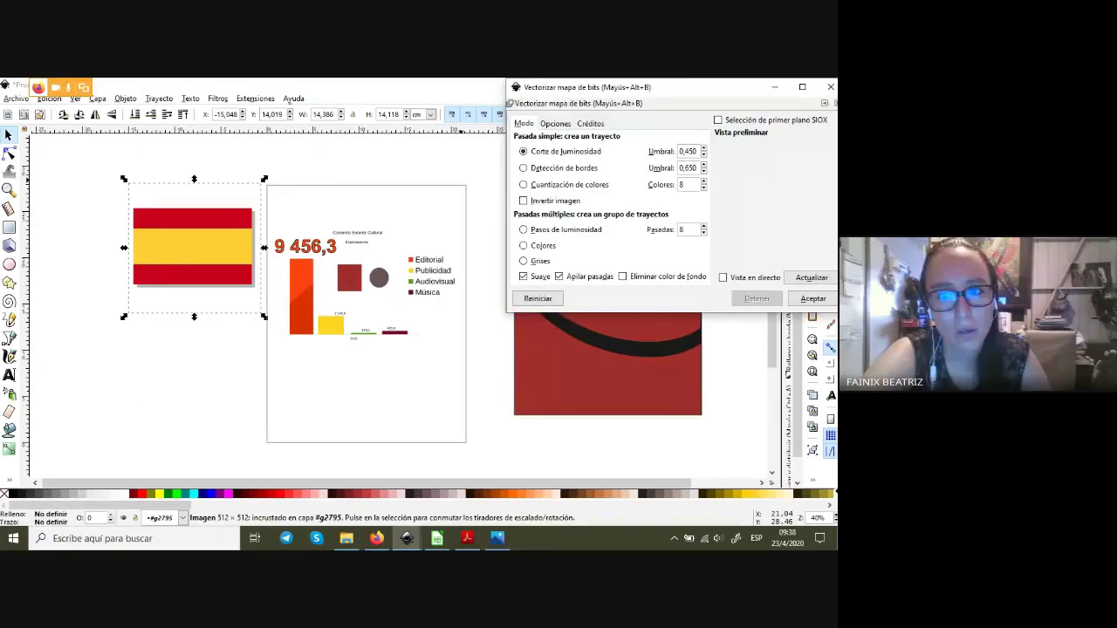
left_click_drag(593, 88, 427, 124)
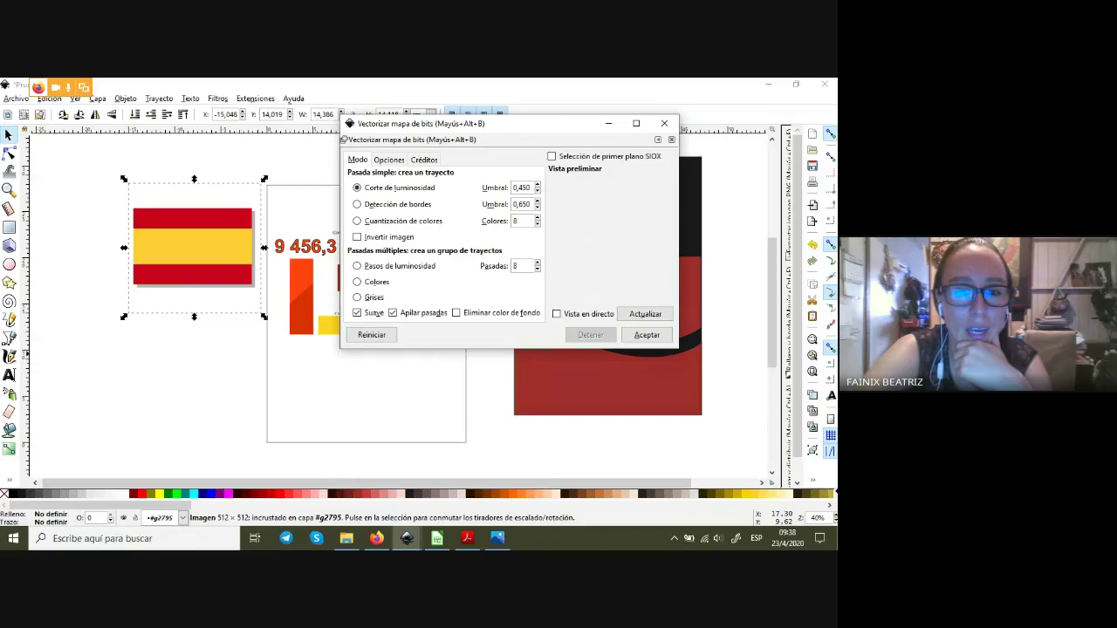
left_click(557, 314)
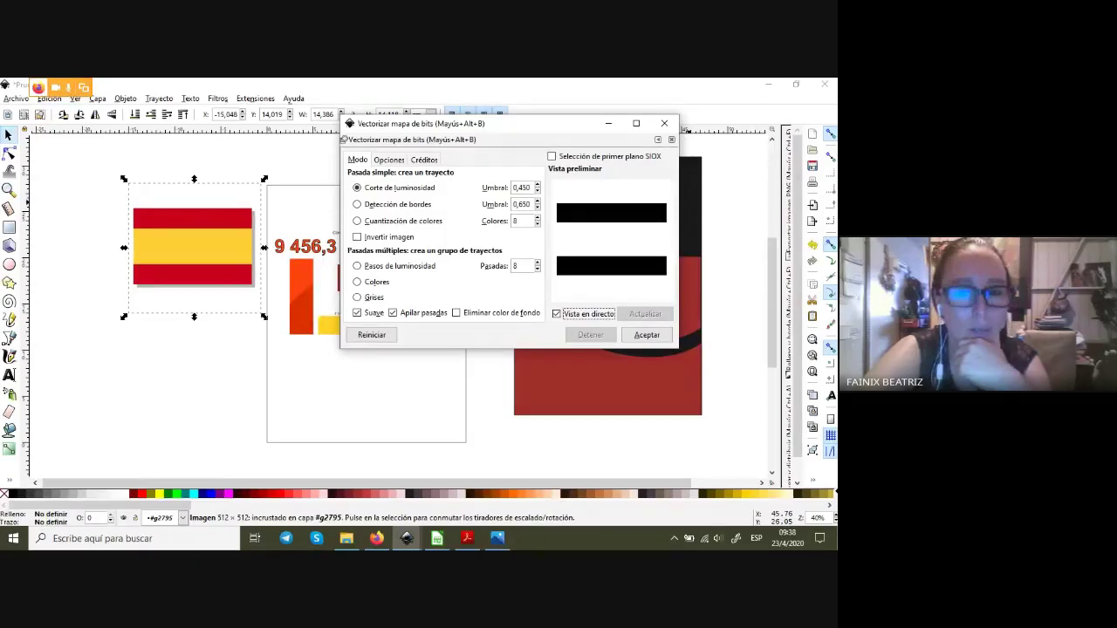
left_click(377, 282)
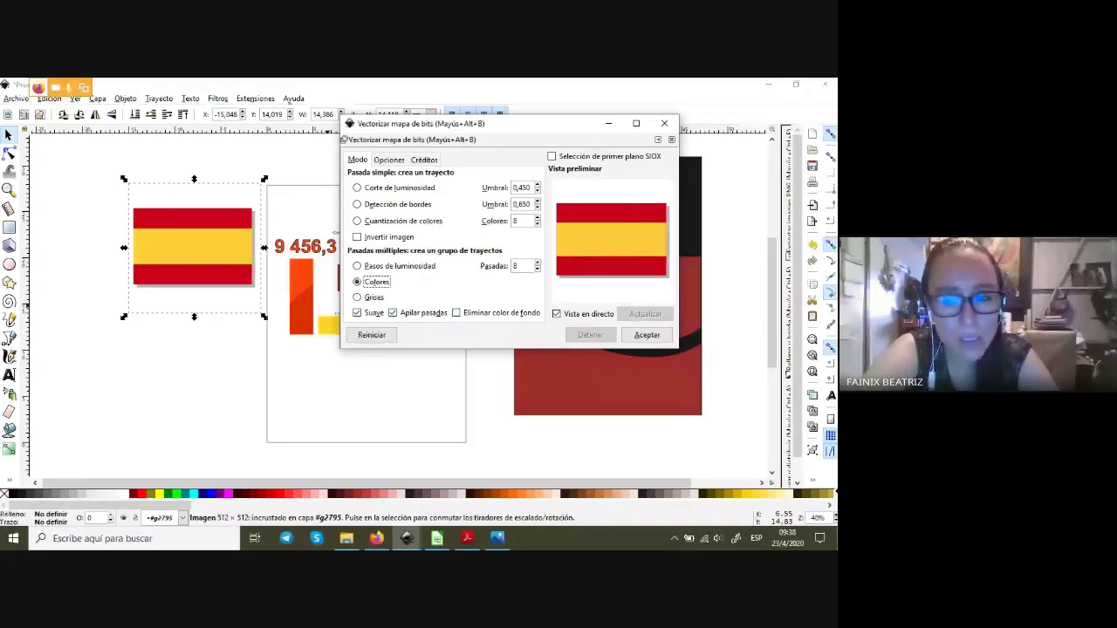
left_click(644, 339)
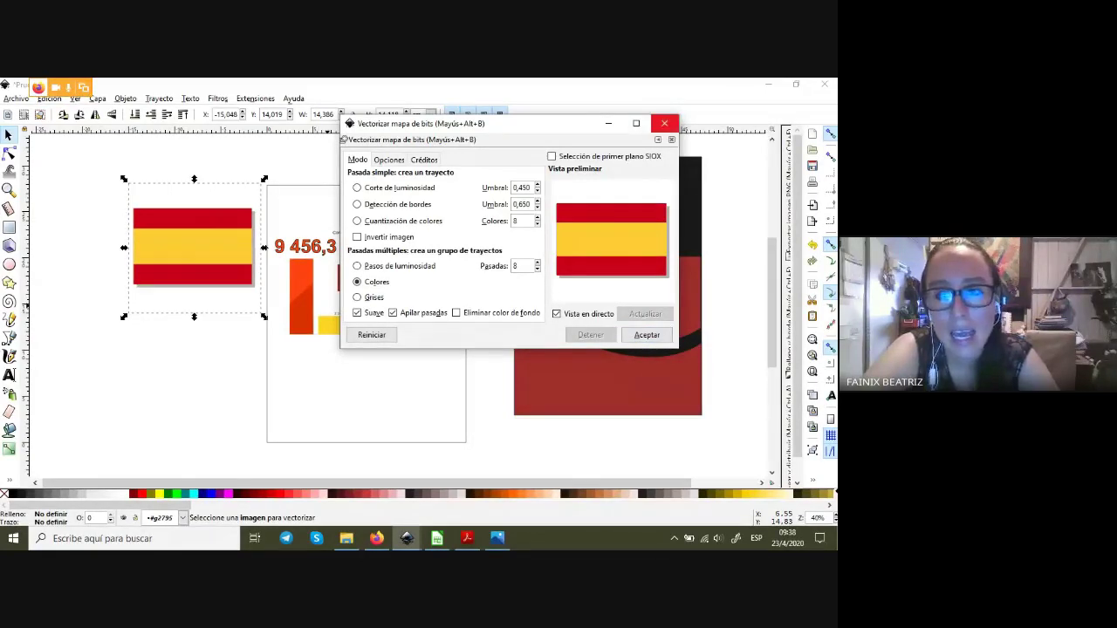
left_click(665, 123)
mouse_move(192, 247)
left_mouse_down()
mouse_move(190, 386)
mouse_move(190, 358)
left_mouse_up()
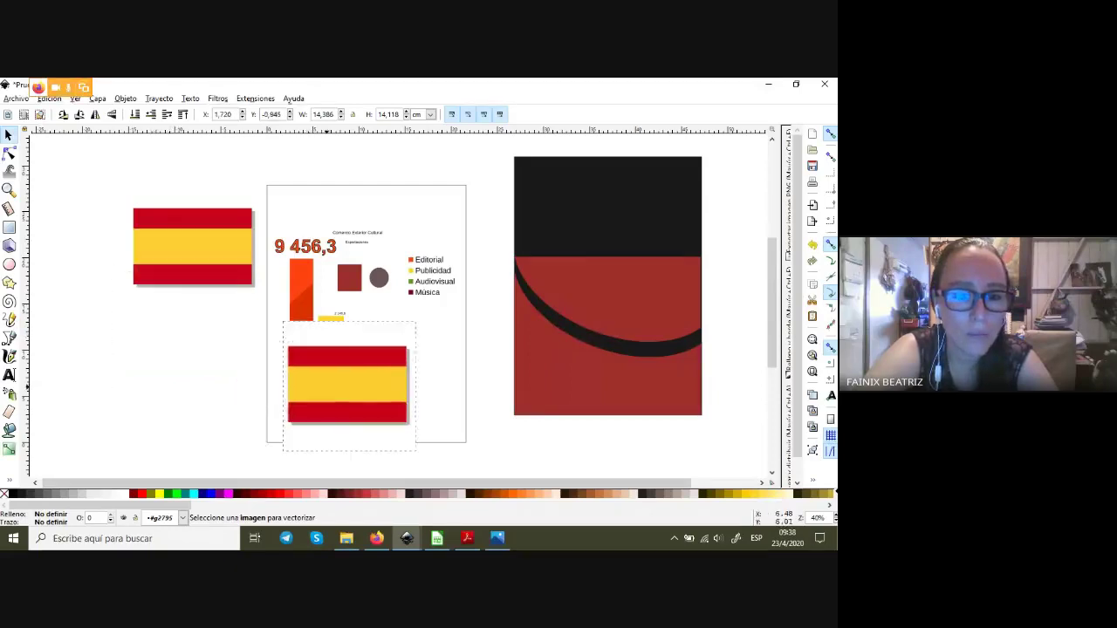
- Reshape the traced flag's stripe, pulling its top-centre node into a peak and bottom into a curve
left_click_drag(189, 359, 192, 377)
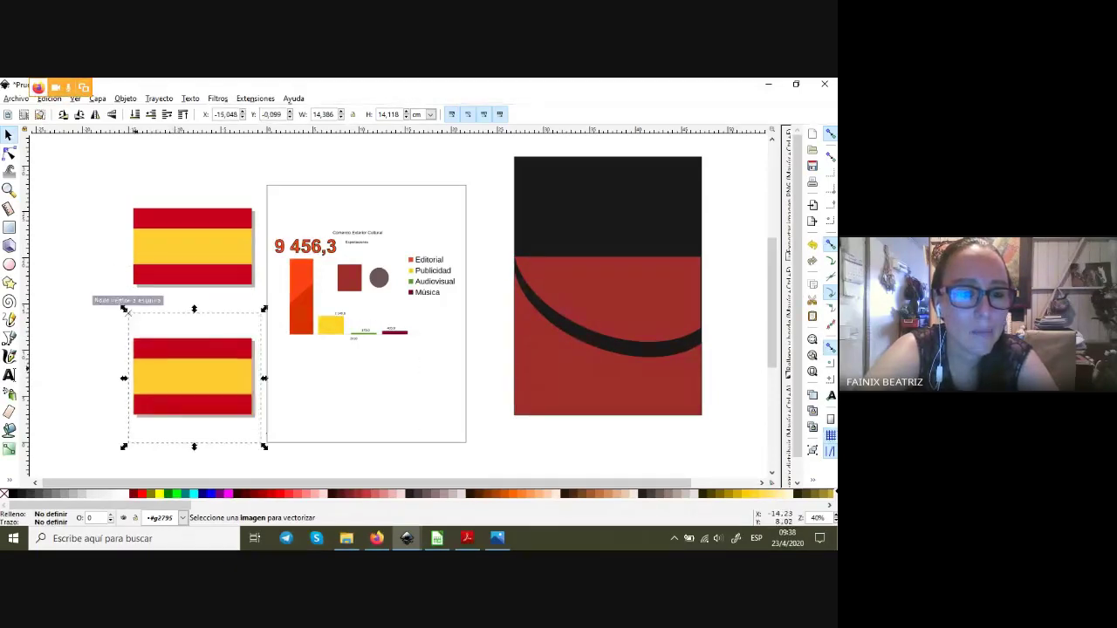
scroll(123, 376, "up", 1)
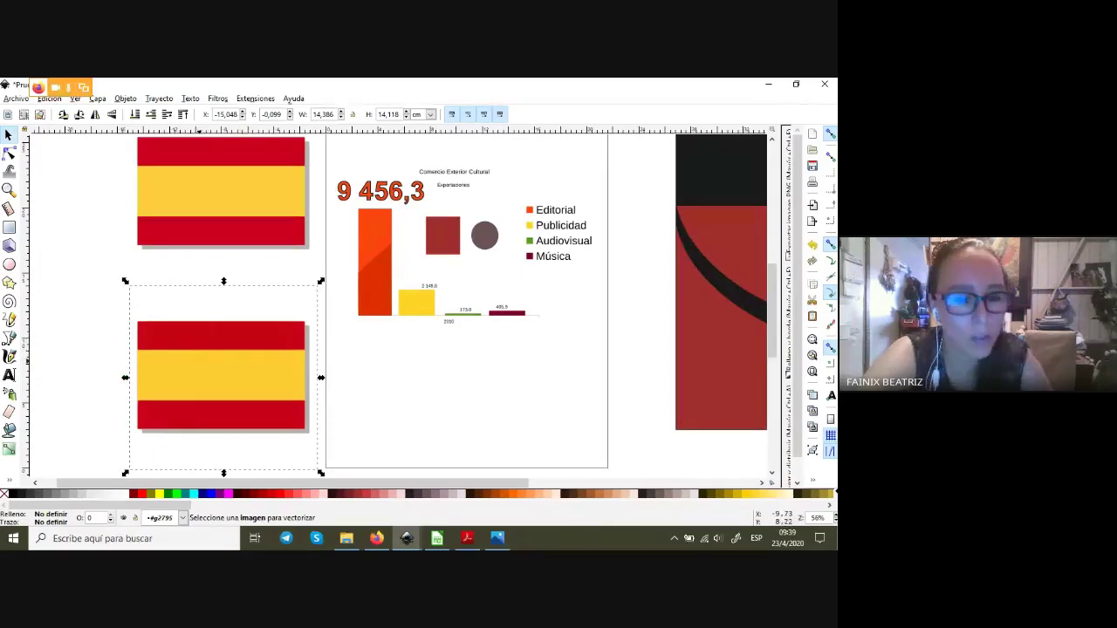
scroll(199, 410, "up", 1)
scroll(230, 332, "down", 1)
key("Escape")
left_click(231, 282)
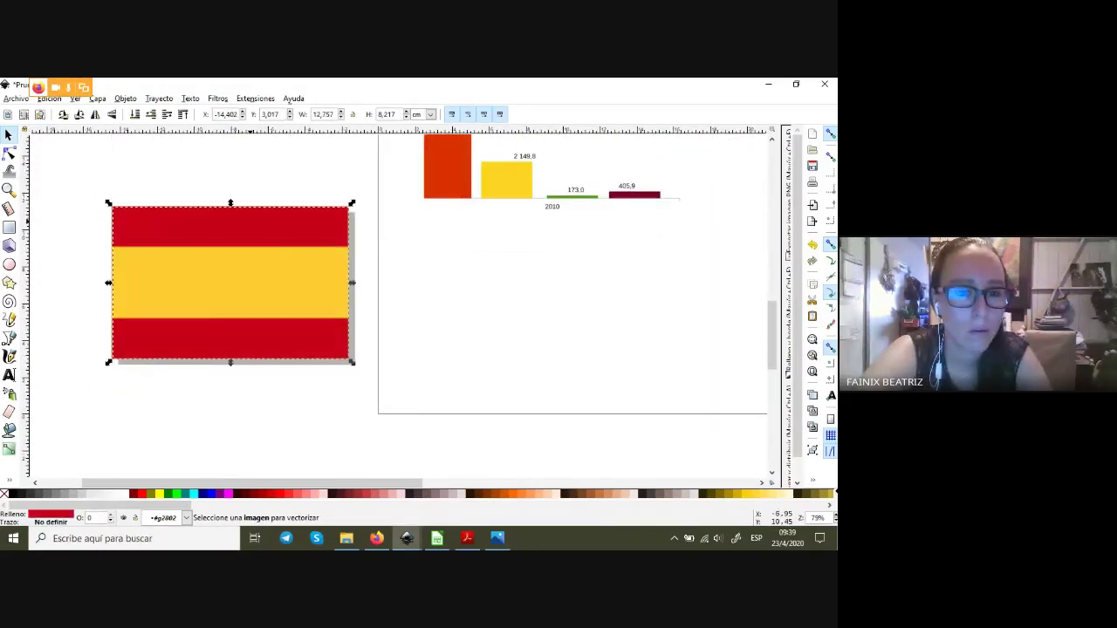
key("n")
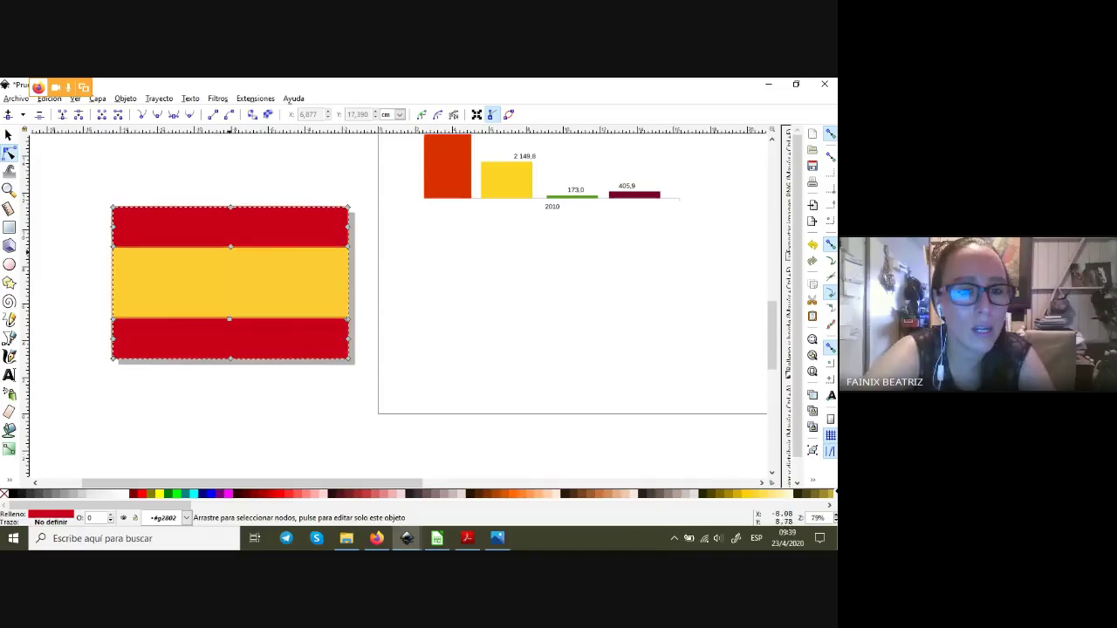
left_click_drag(230, 241, 230, 223)
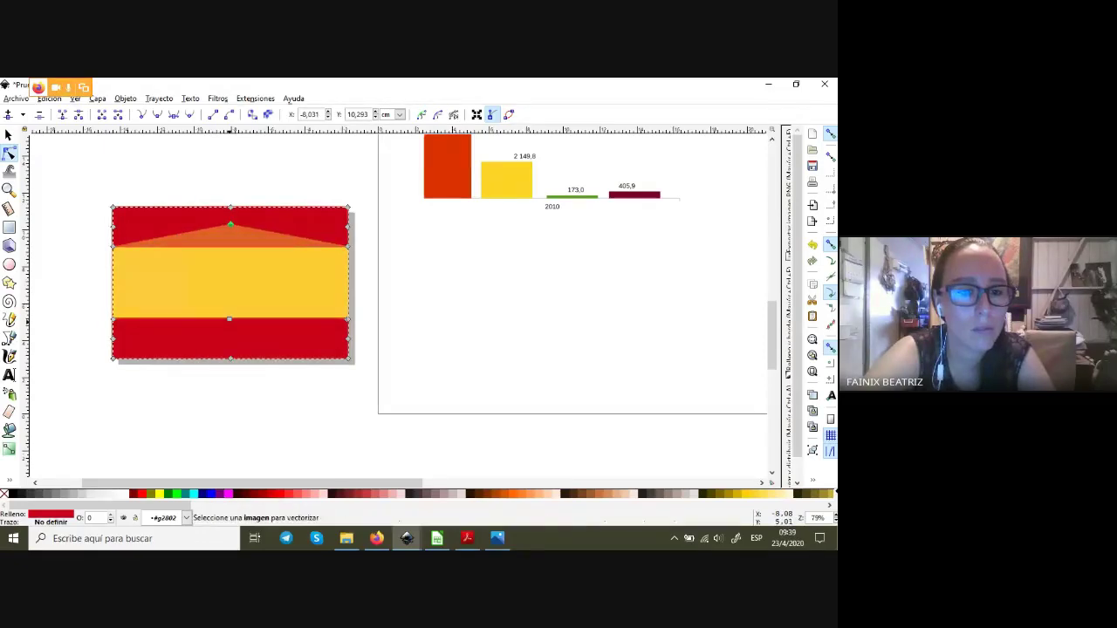
mouse_move(230, 320)
left_mouse_down()
mouse_move(232, 337)
mouse_move(288, 340)
left_mouse_up()
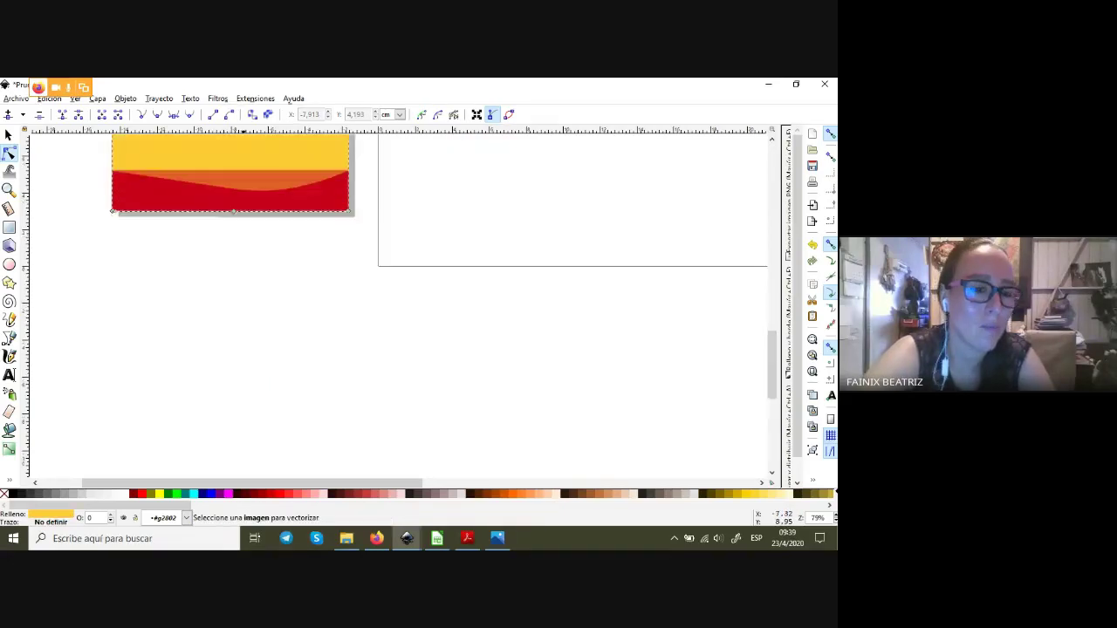
scroll(231, 241, "down", 3)
scroll(231, 242, "up", 4)
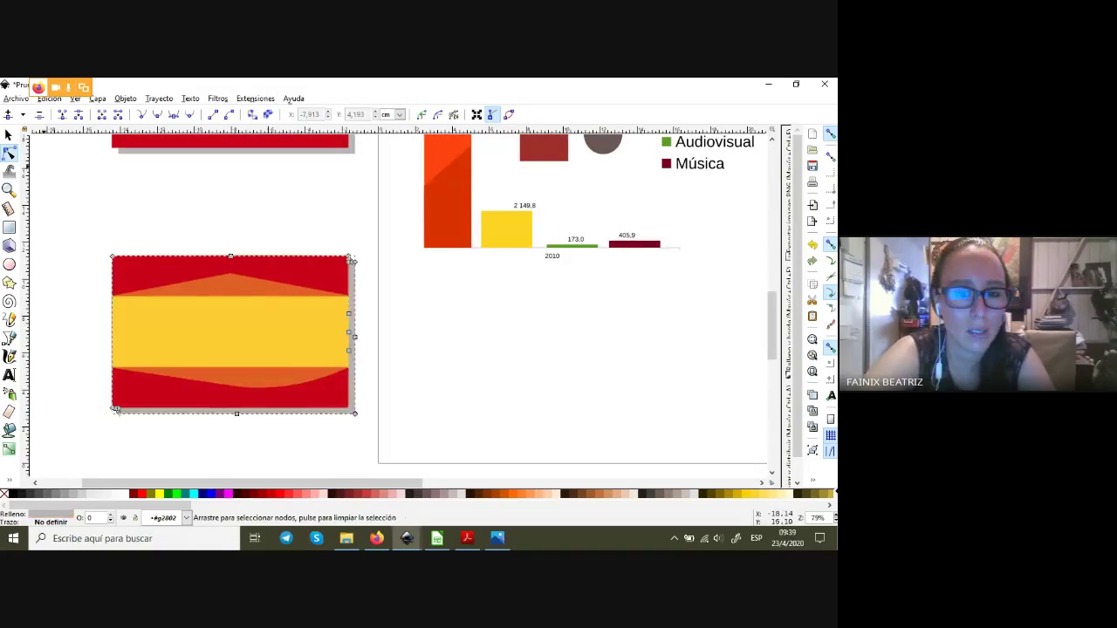
- Delete the traced flag's pink shadow and overlay bands, keeping the yellow wavy band
left_click(8, 135)
key("Escape")
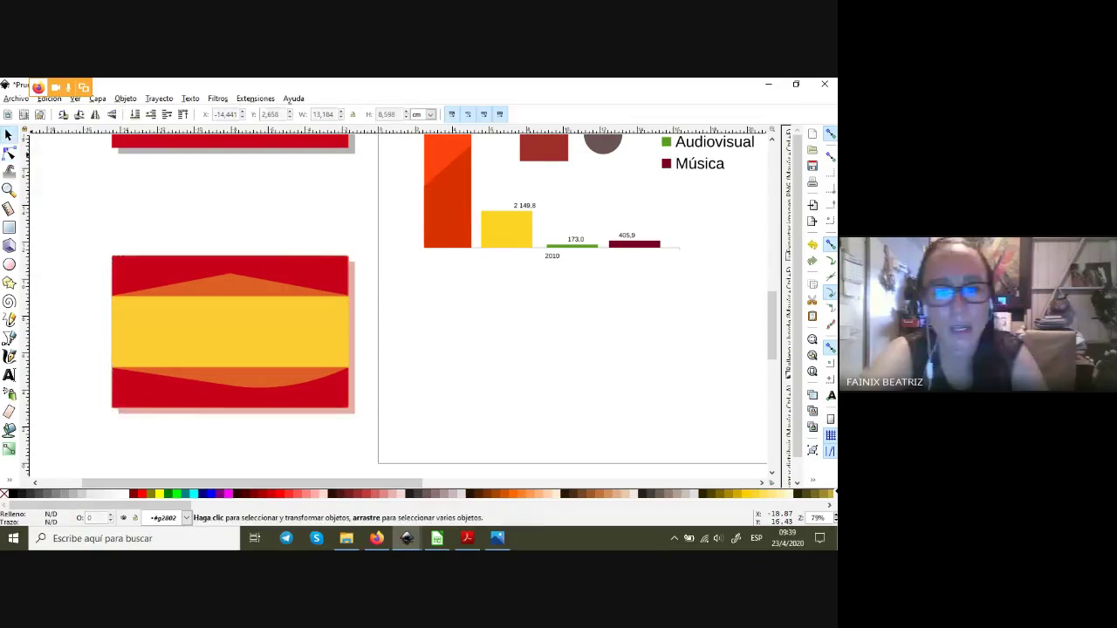
key("Tab")
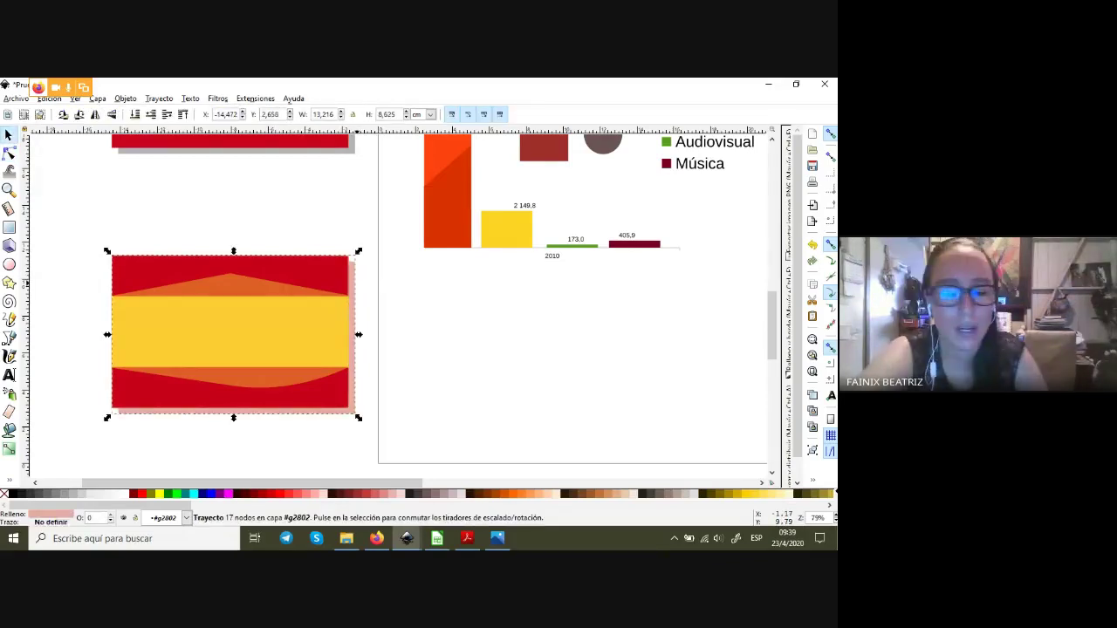
key("Delete")
key("Tab")
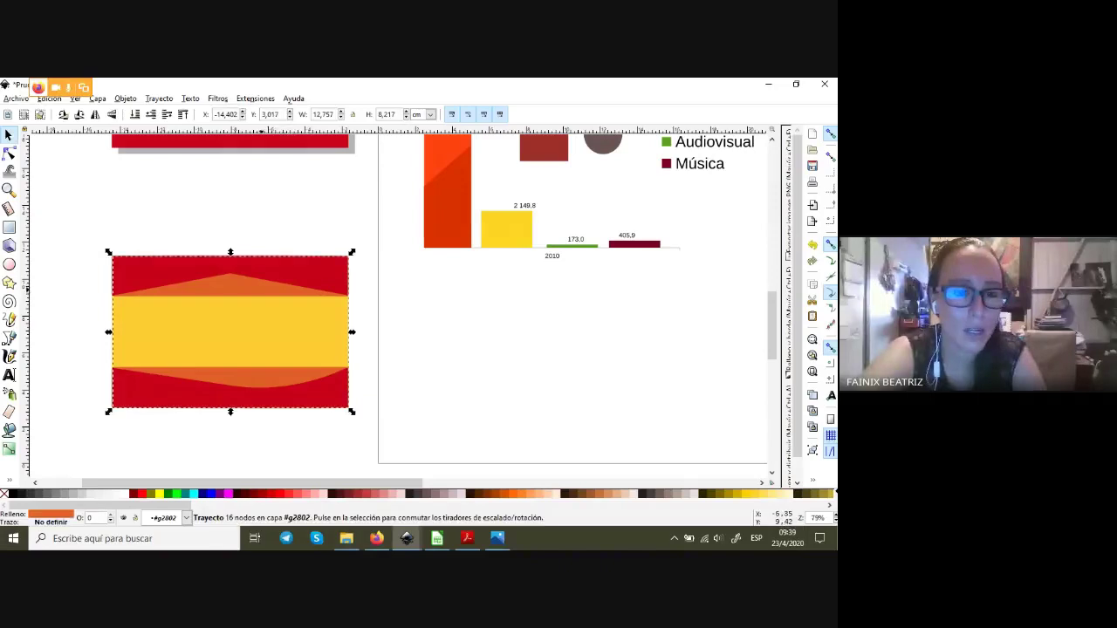
key("Delete")
key("Tab")
key("Delete")
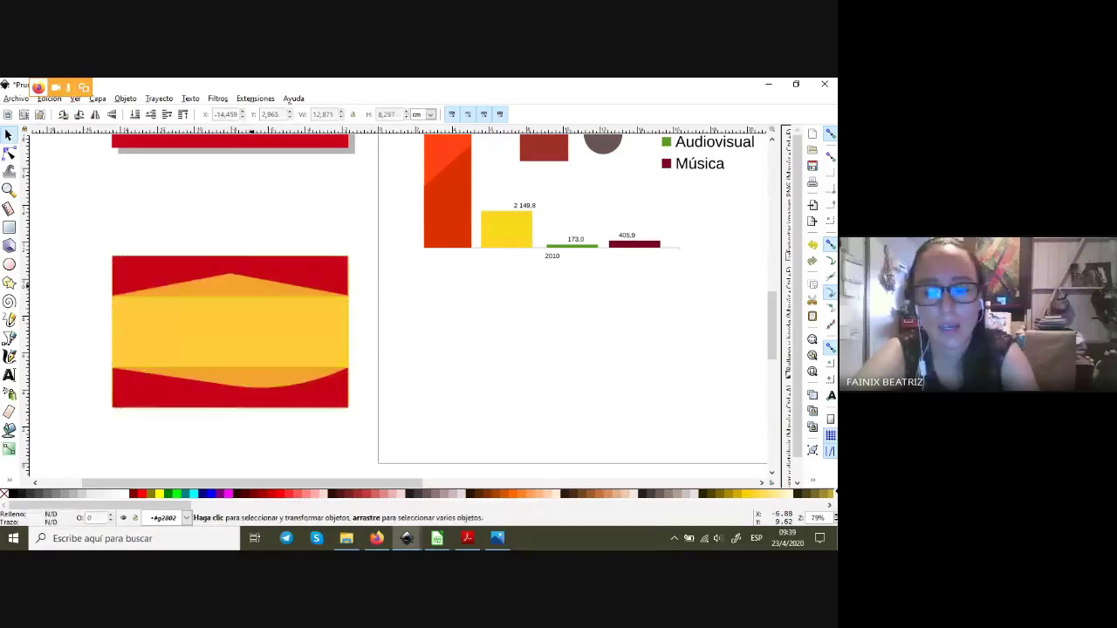
key("Tab")
key("Delete")
key("Tab")
key("Delete")
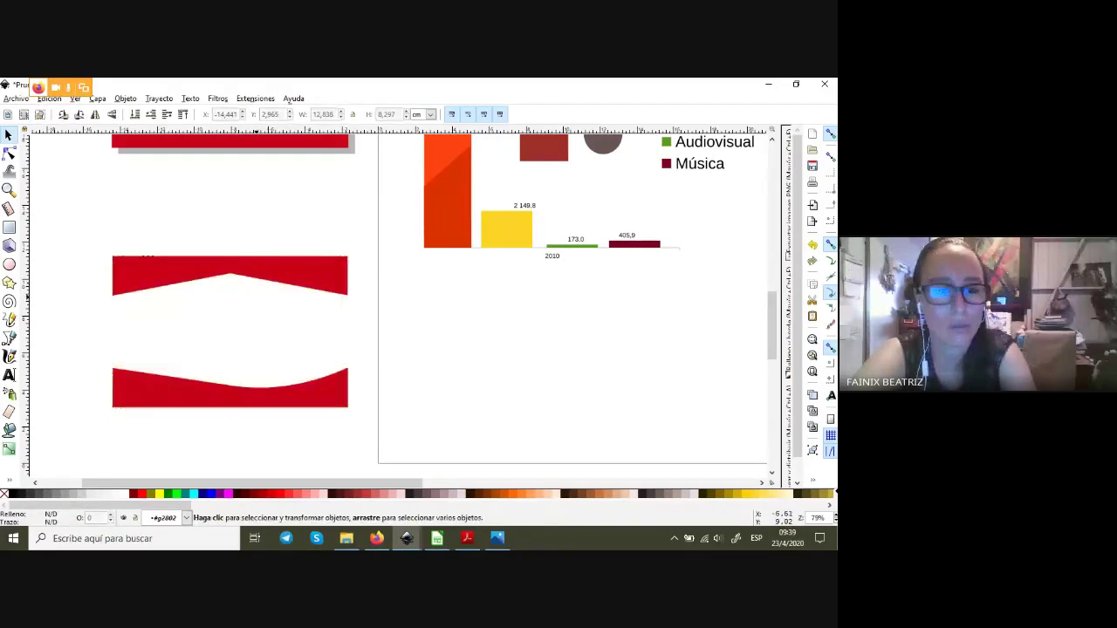
key("ctrl+z")
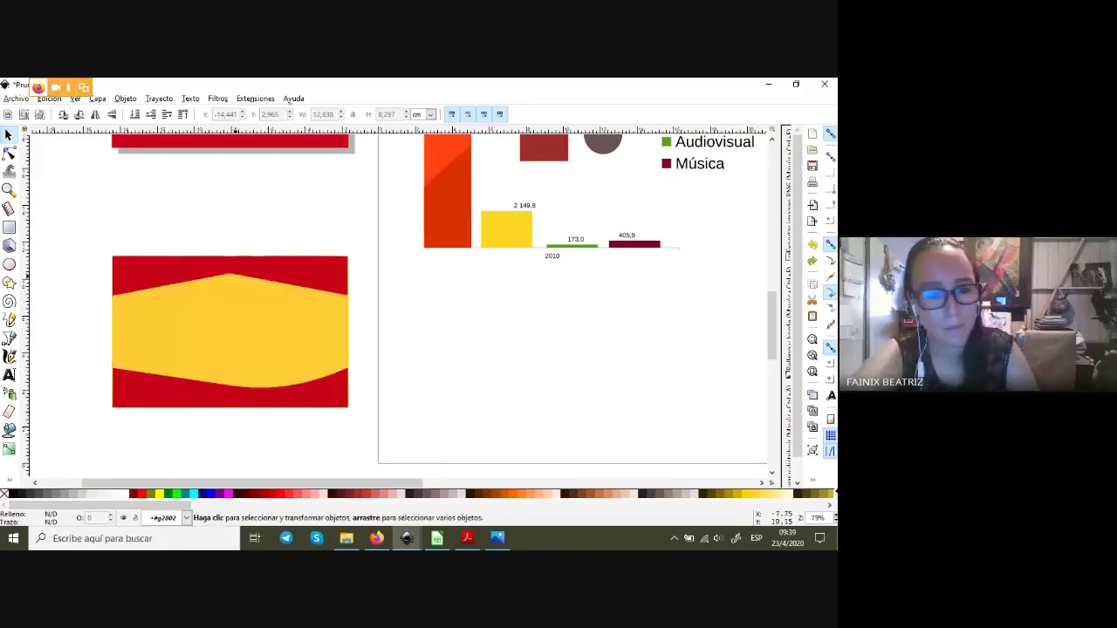
- Zoom out and delete the whole traced flag copy
scroll(242, 279, "down", 1)
scroll(242, 279, "down", 2)
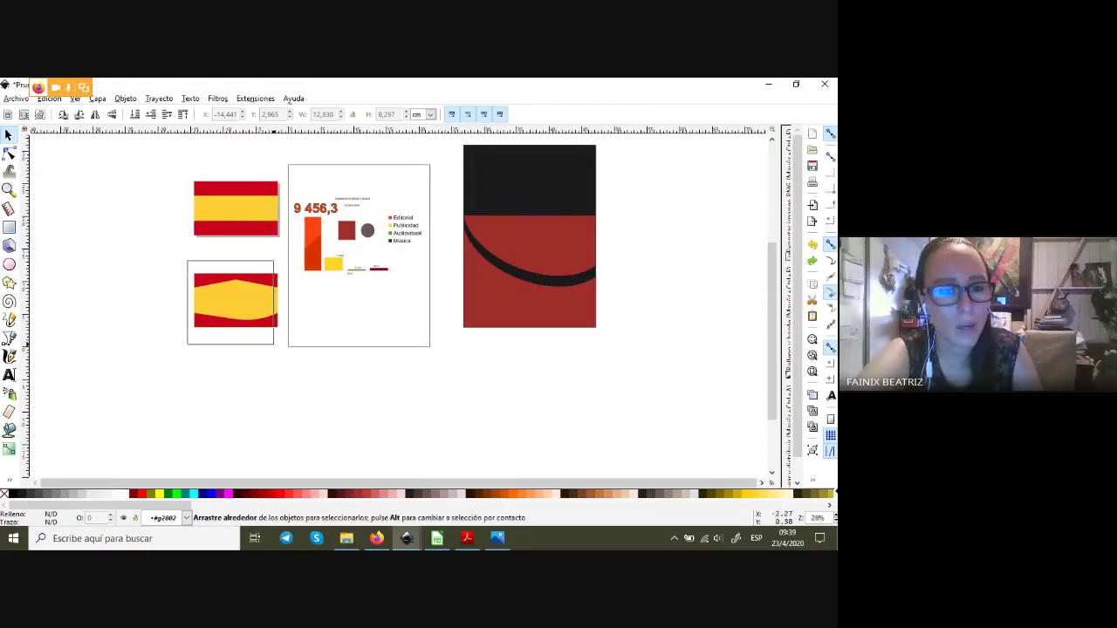
left_click_drag(187, 260, 286, 363)
key("Delete")
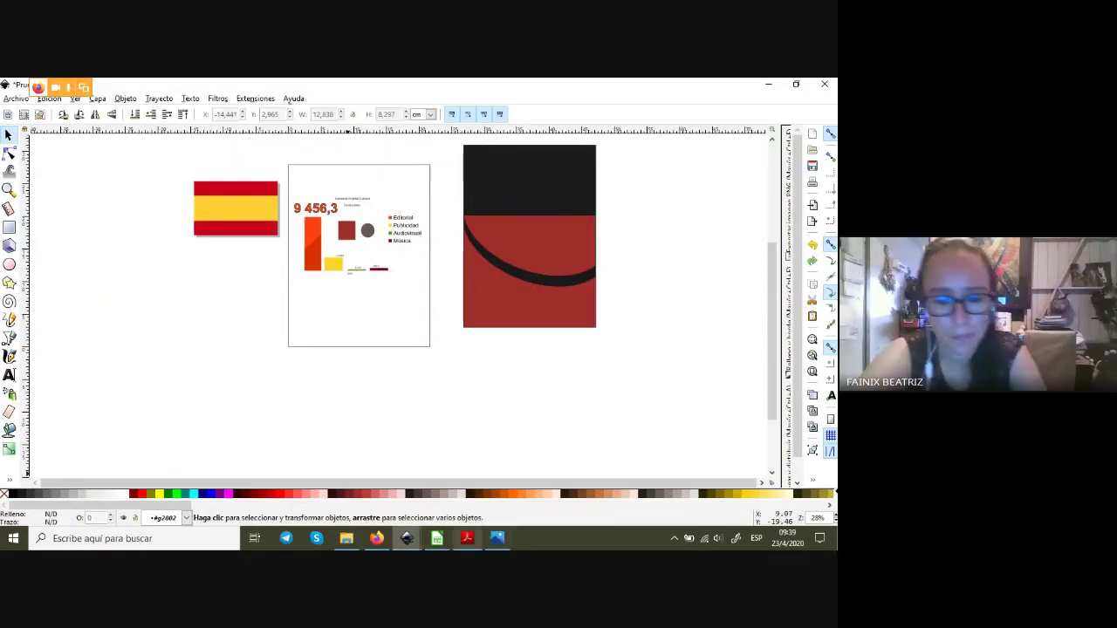
- Switch to the Google Meet call and open the meeting chat with Ctrl+Alt+C
key("alt+Tab")
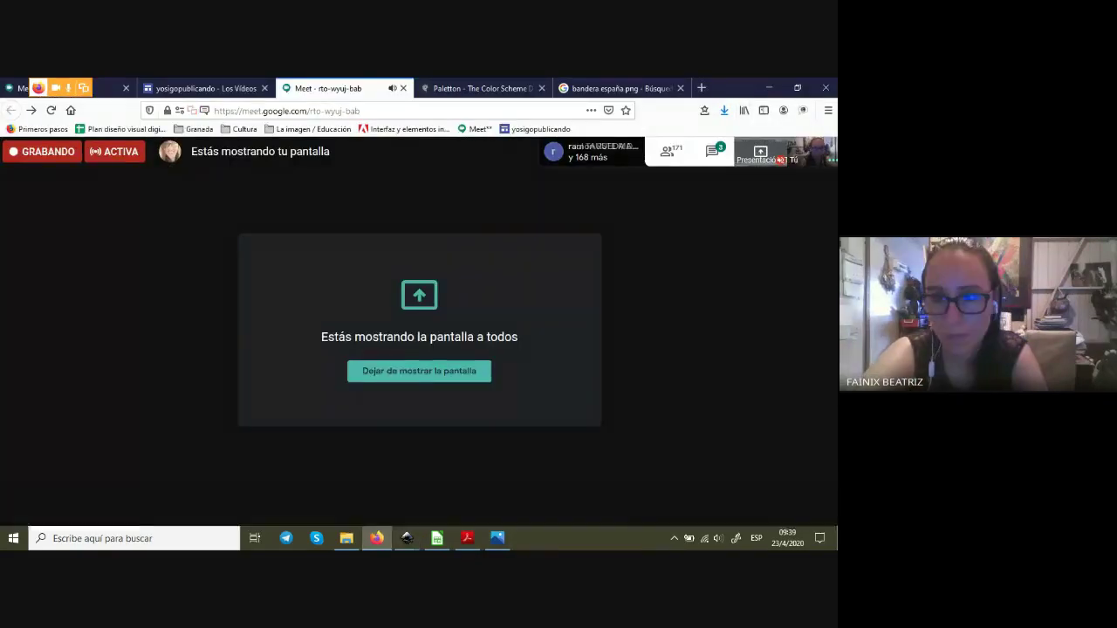
key("ctrl+alt+c")
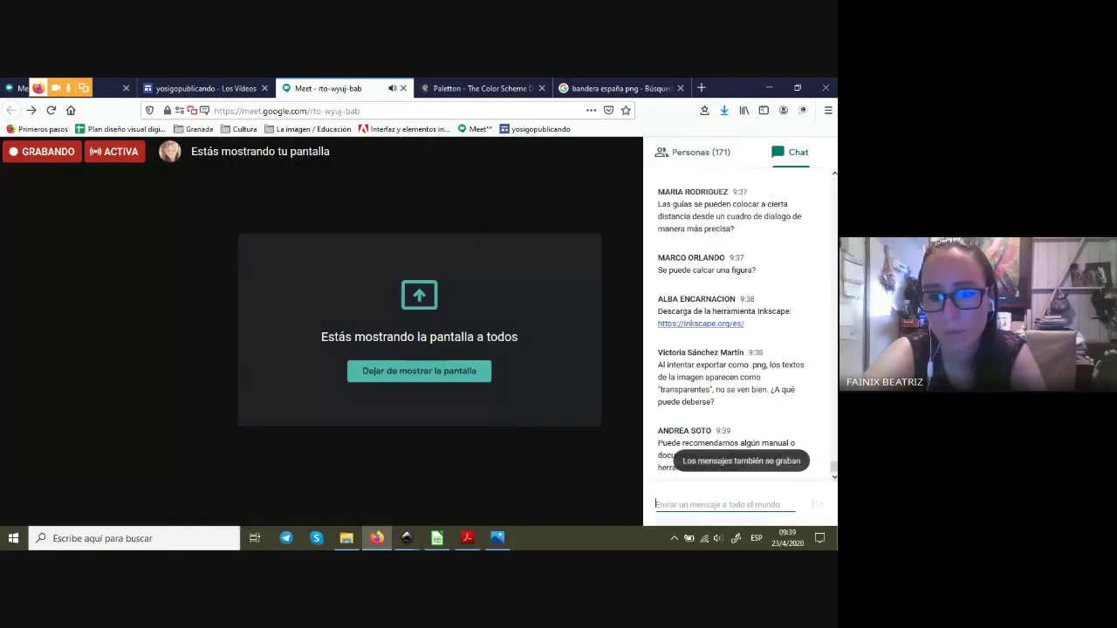
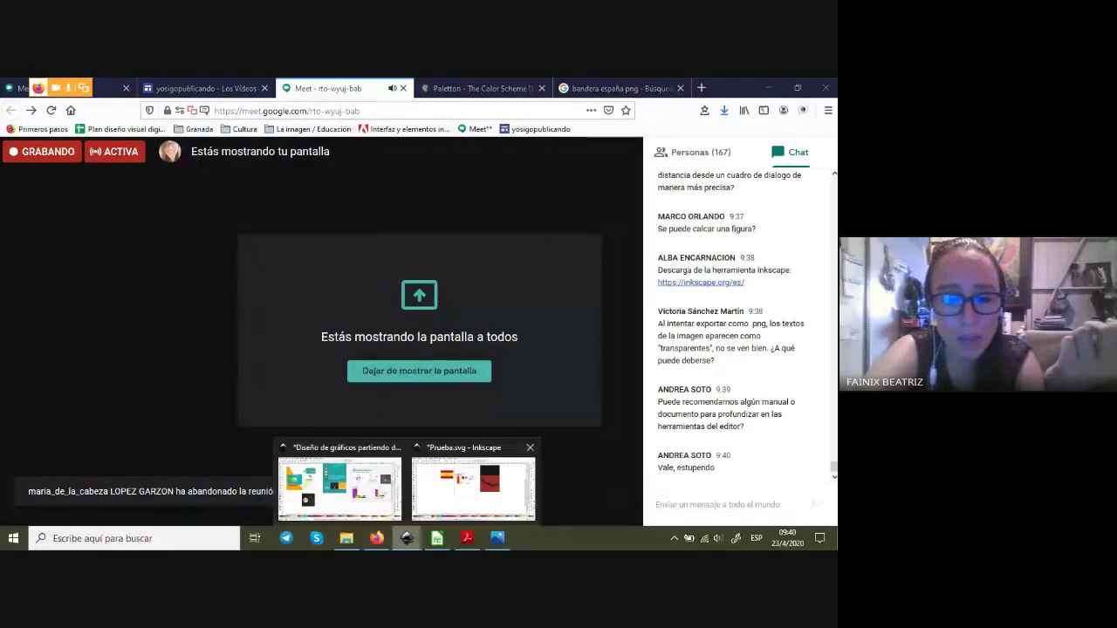
- Delete the Spanish flag in Prueba.svg, then bring up the other Inkscape window
left_click(467, 484)
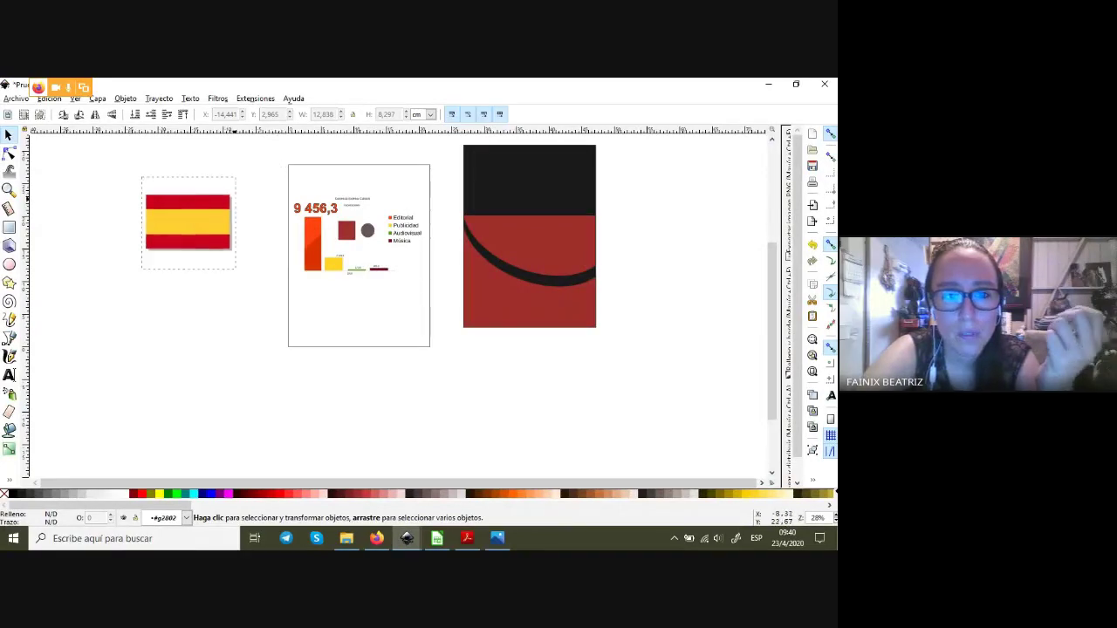
left_click(236, 208)
key("Delete")
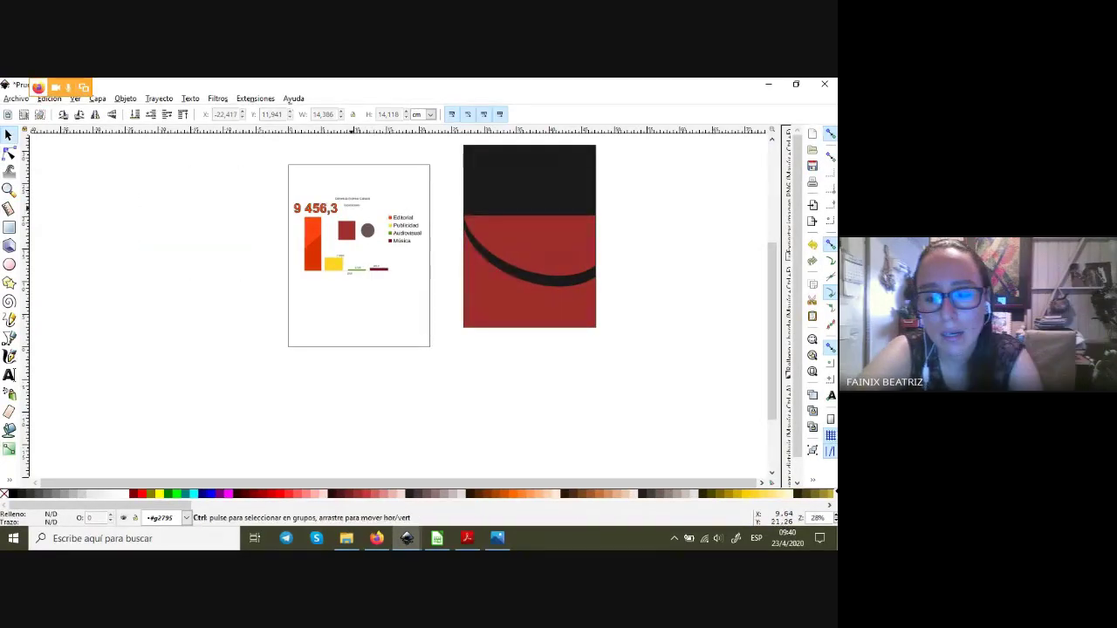
scroll(351, 208, "up", 2)
scroll(351, 208, "up", 1)
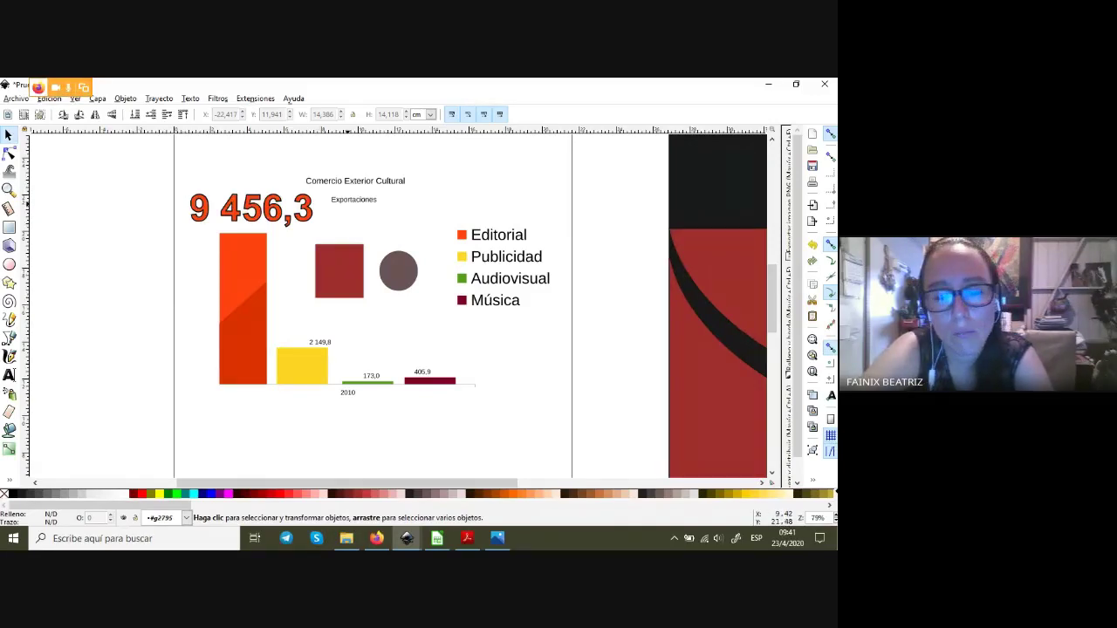
key("Escape")
left_click(407, 538)
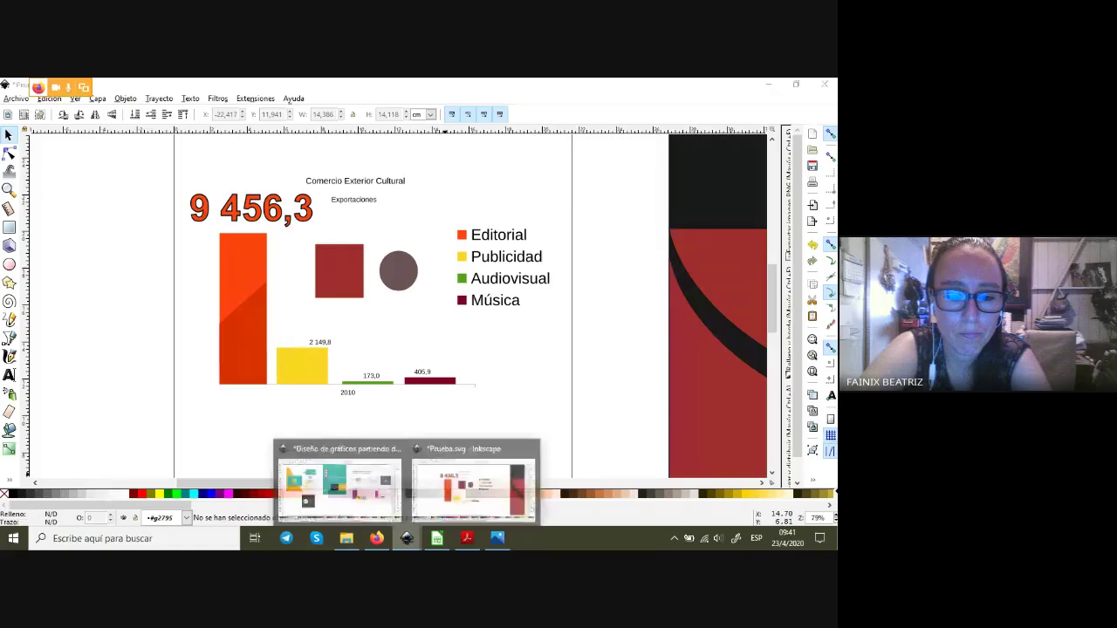
- Select and zoom to the orange infographic panel, and set the PNG export resolution to 200 dpi
left_click(338, 484)
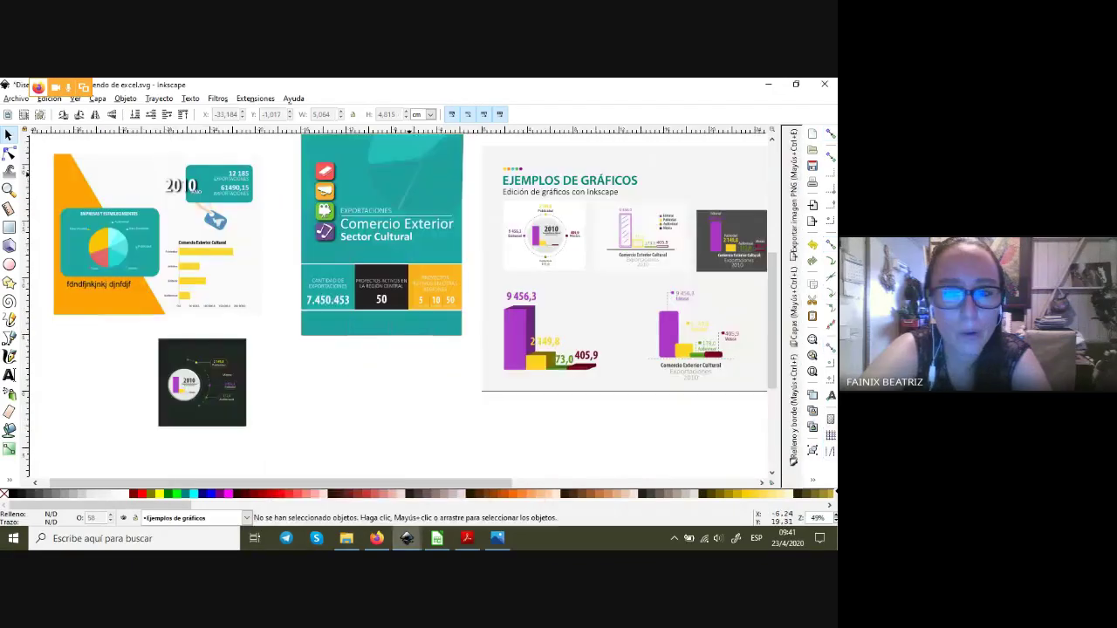
left_click(88, 183)
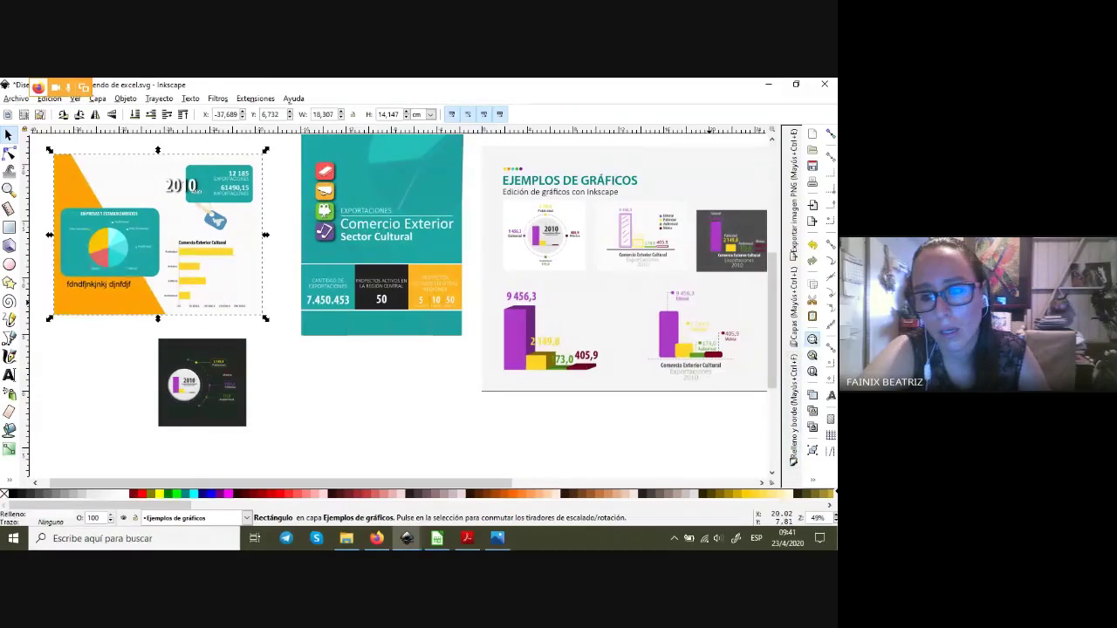
key("3")
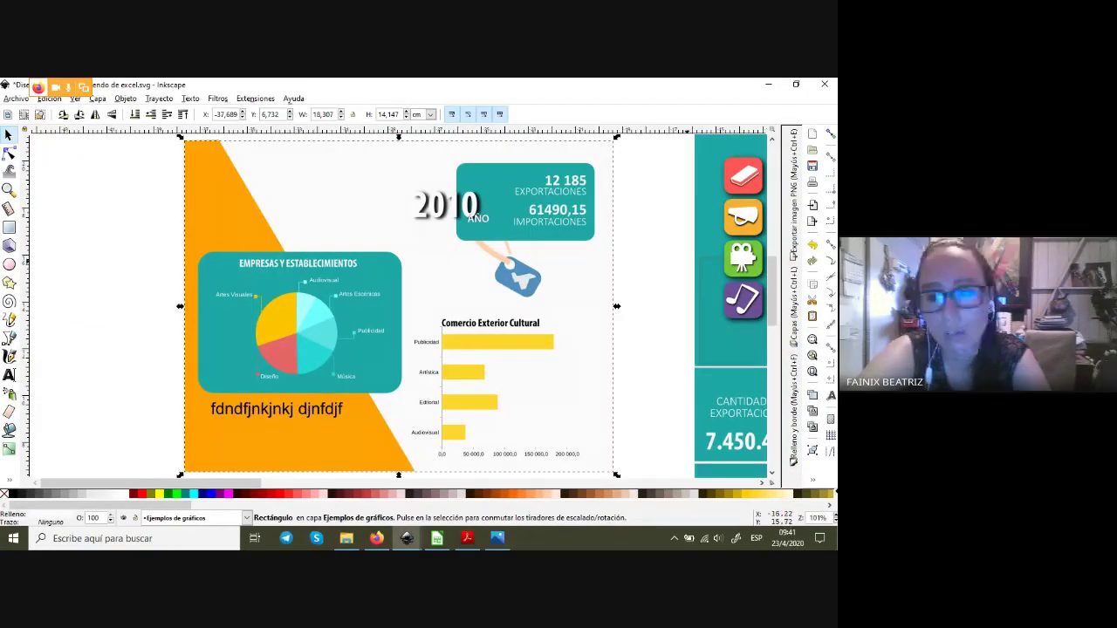
left_click(794, 196)
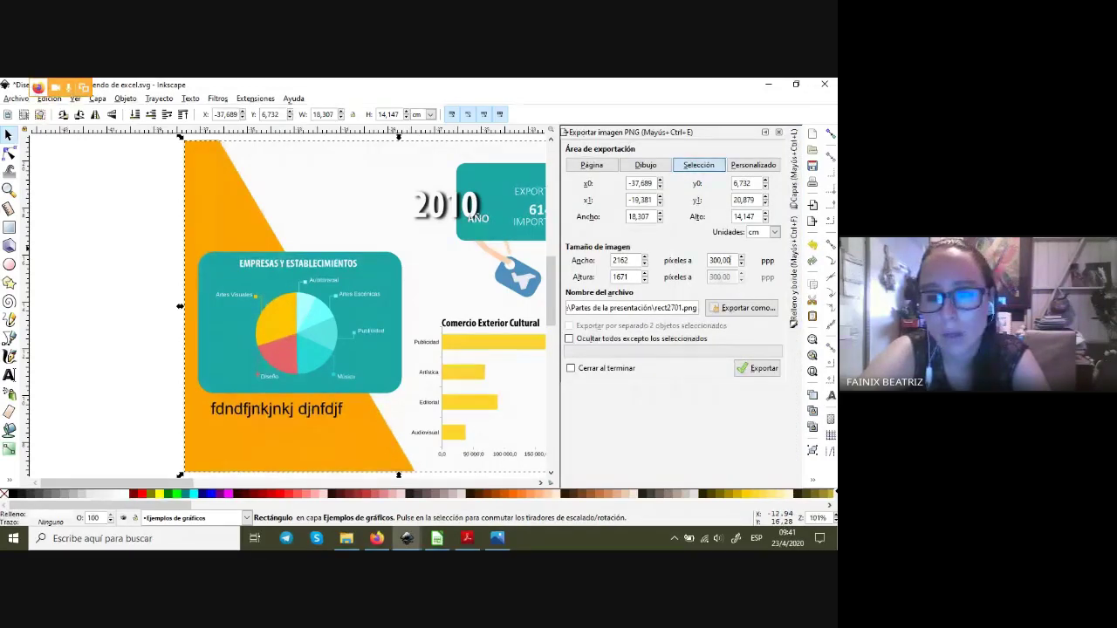
type("200")
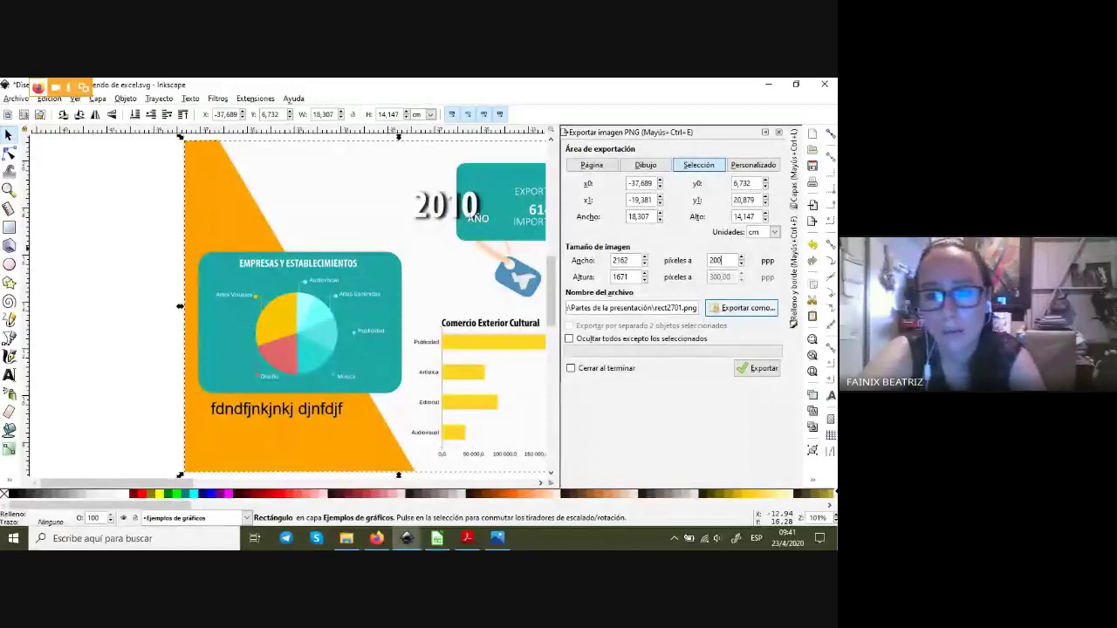
- Export the selection as export3.png into the TALLER INKSCAPE folder
left_click(742, 308)
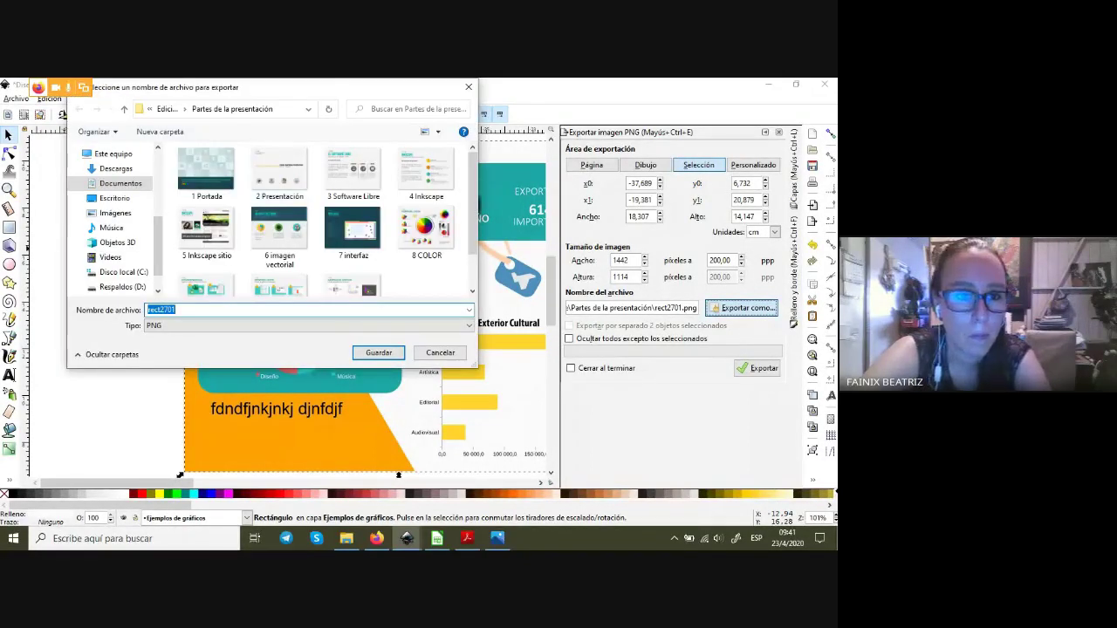
scroll(114, 218, "down", 1)
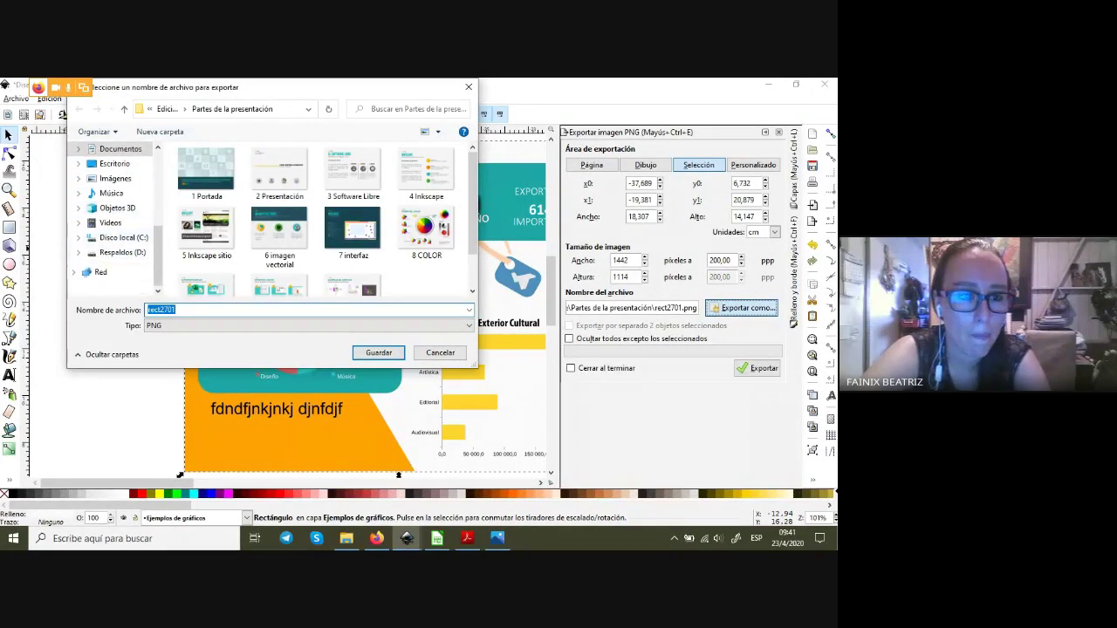
scroll(113, 218, "up", 2)
left_click(122, 178)
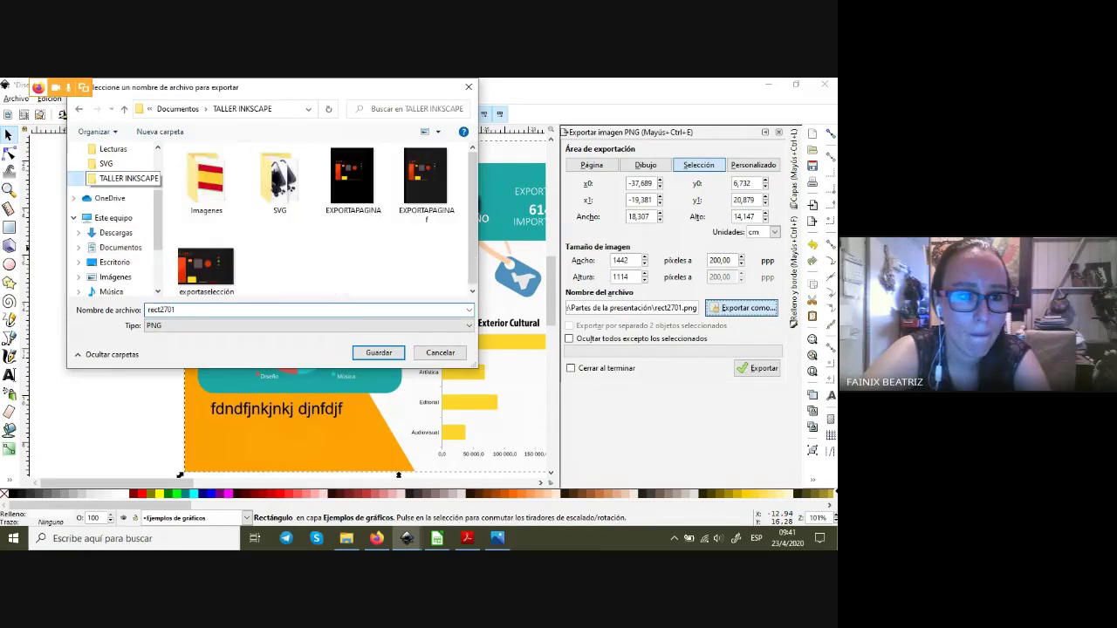
double_click(161, 310)
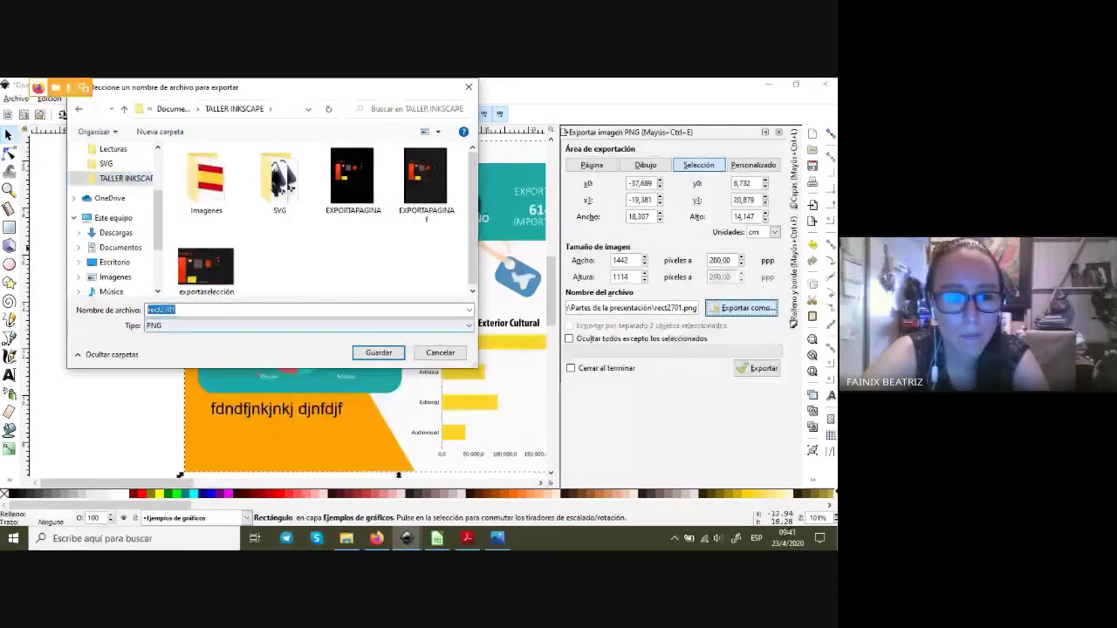
type("export")
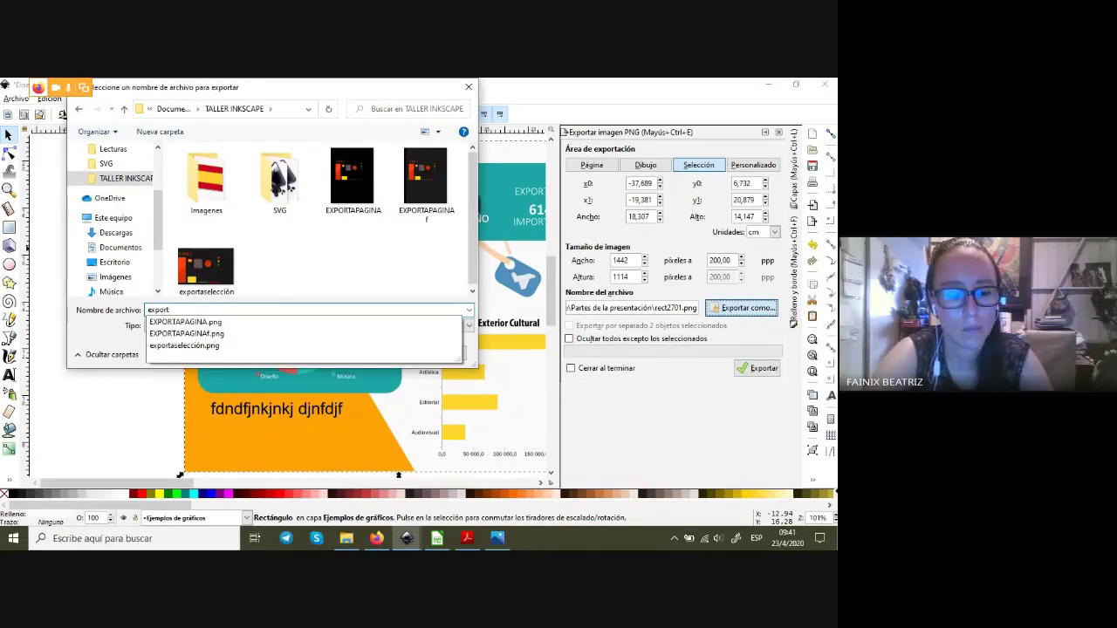
type("3")
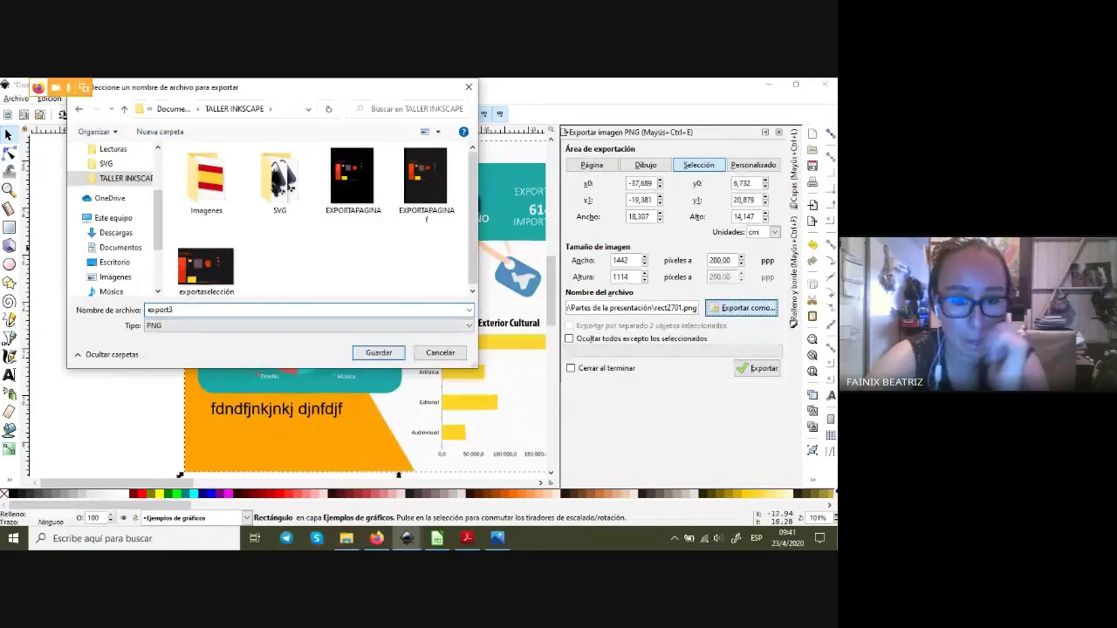
key("Return")
left_click(756, 368)
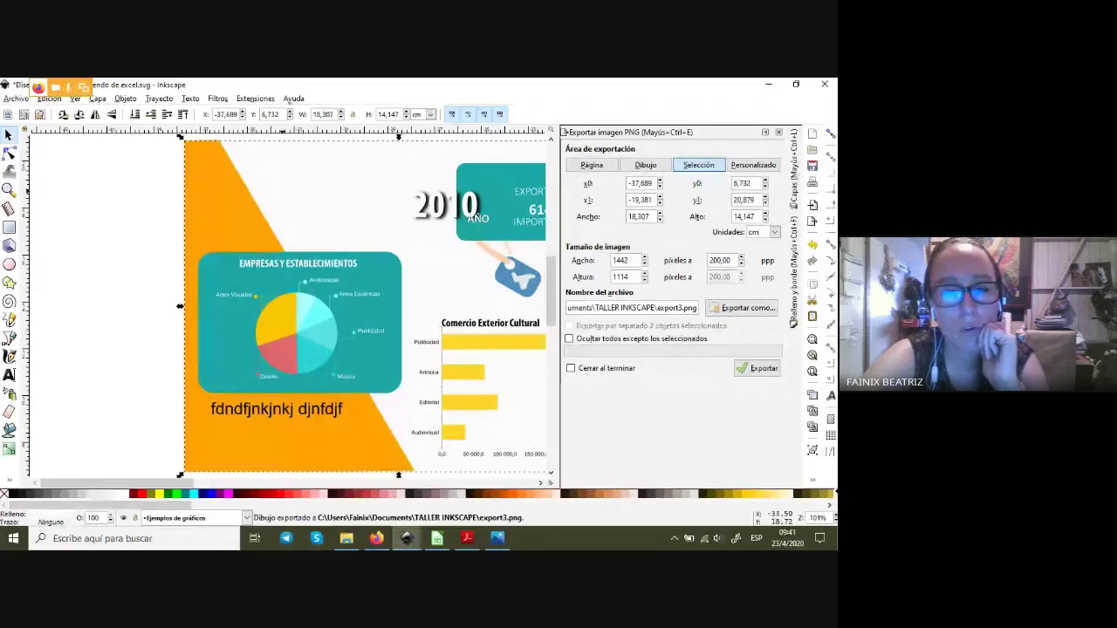
- View export3.png from the TALLER INKSCAPE folder, then return to the chart designs window
left_click(376, 538)
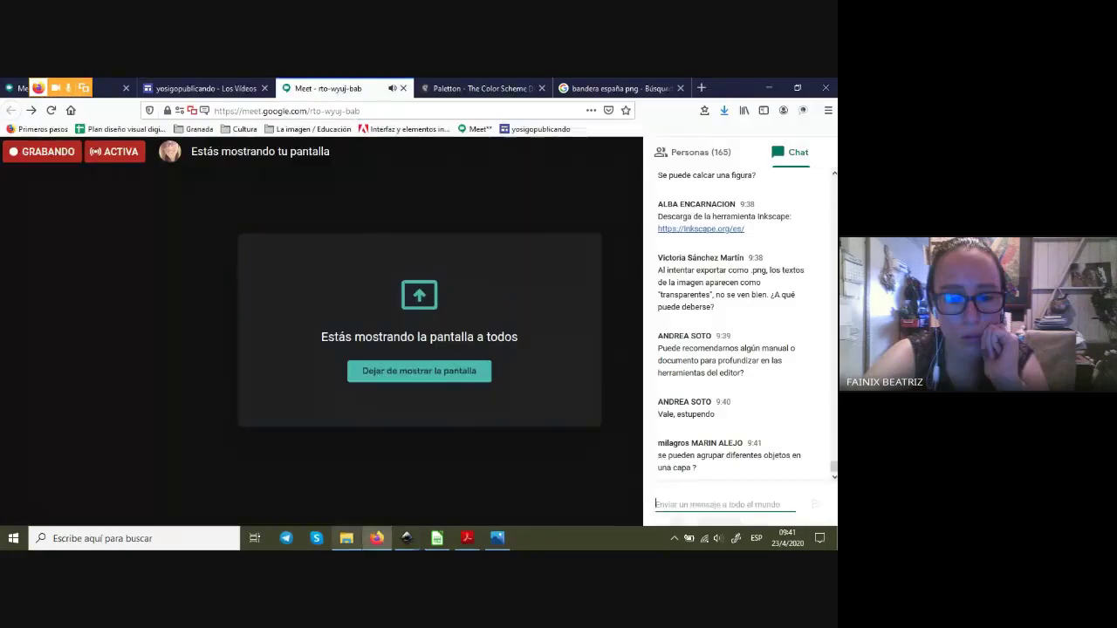
left_click(347, 539)
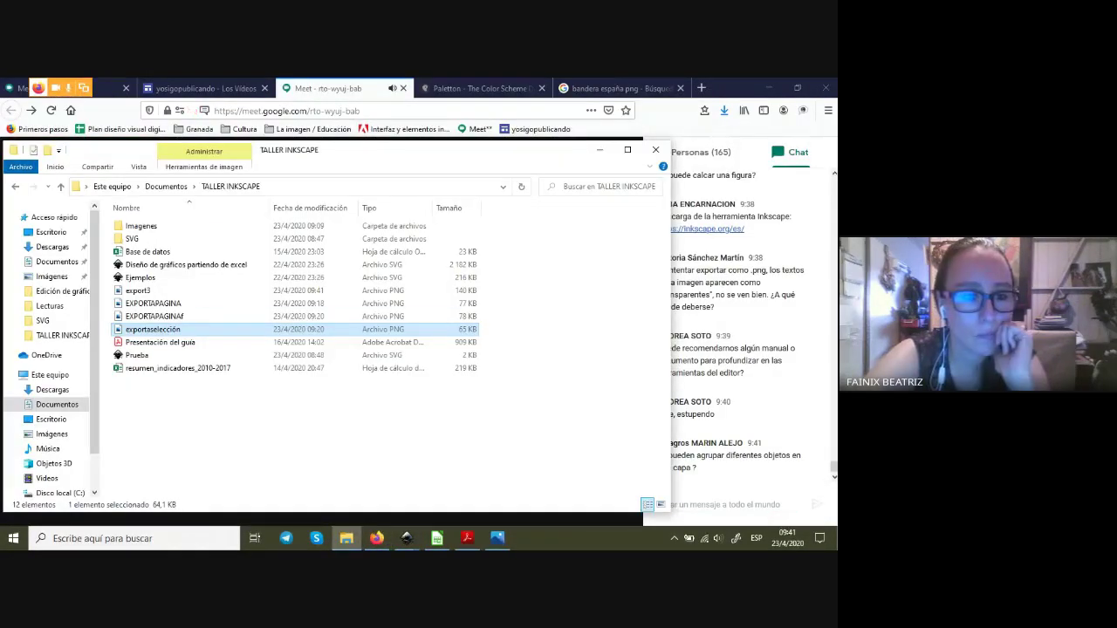
left_click(138, 290)
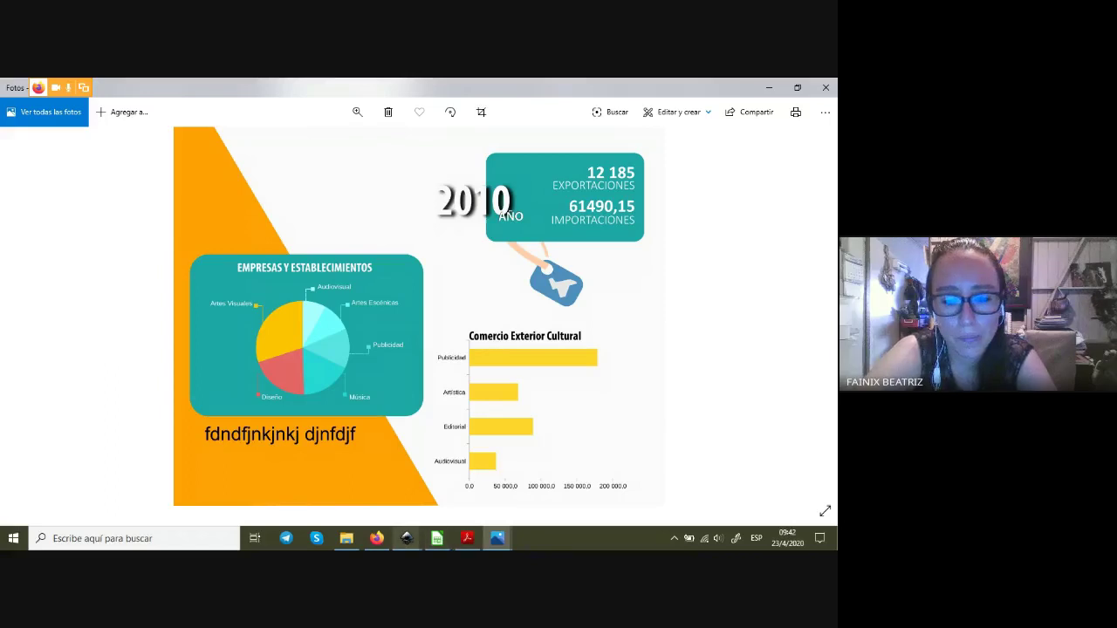
left_click(407, 539)
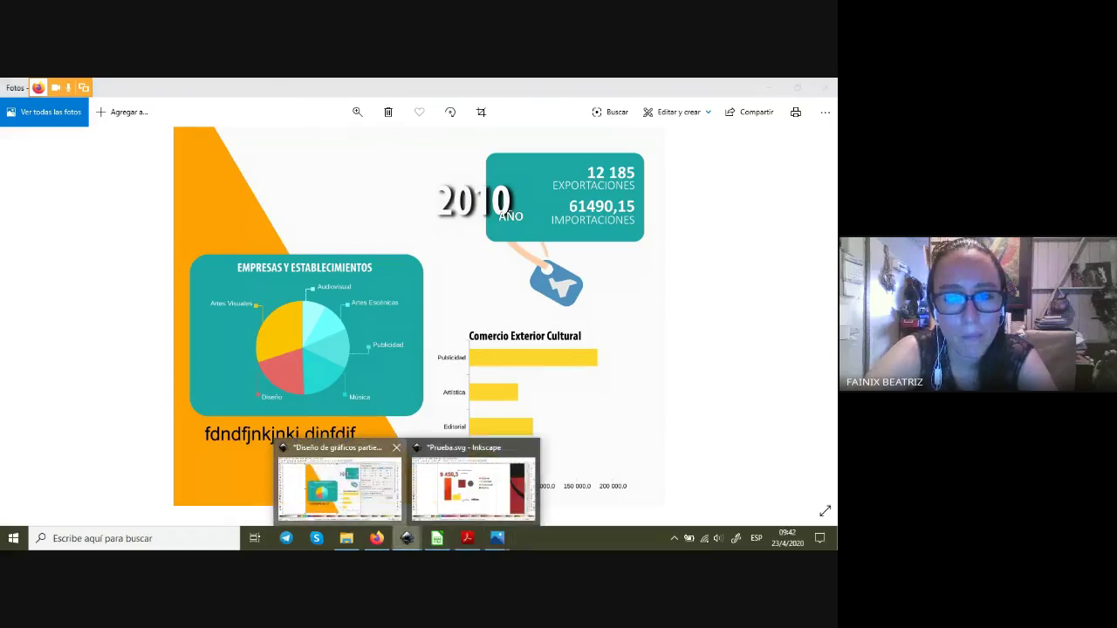
left_click(338, 482)
- Import export3.png from TALLER INKSCAPE into the chart document with default bitmap options
left_click(16, 99)
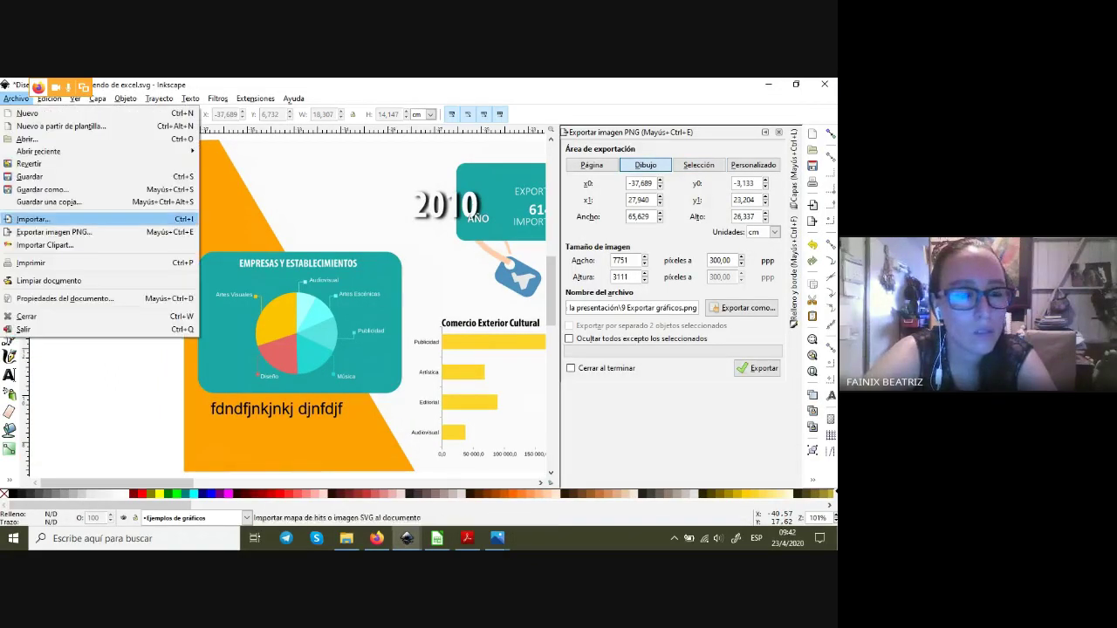
left_click(35, 219)
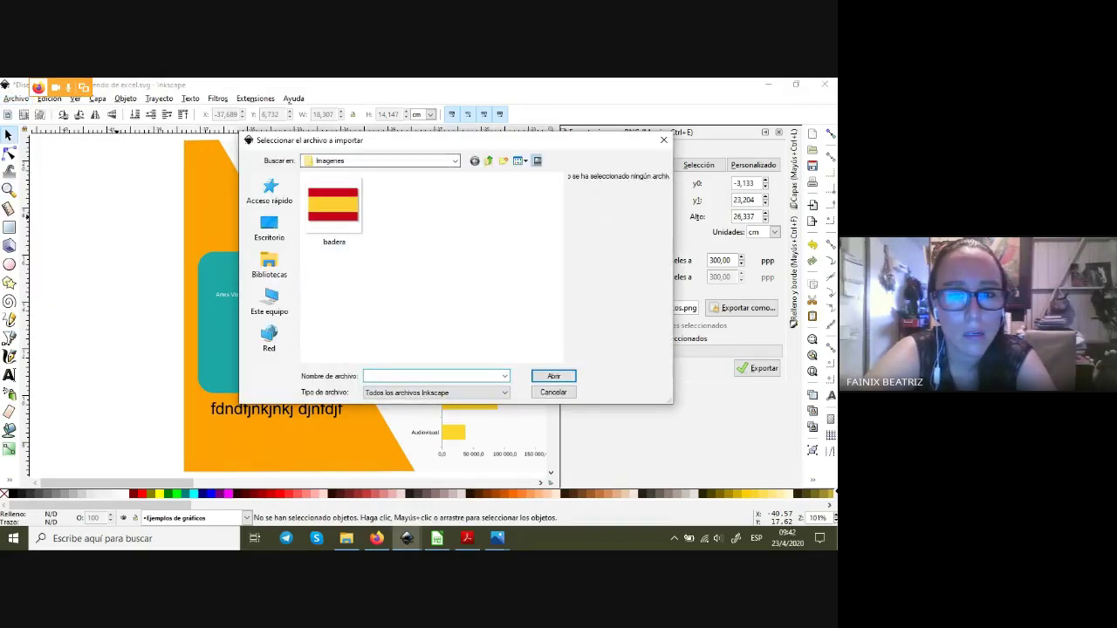
left_click(455, 160)
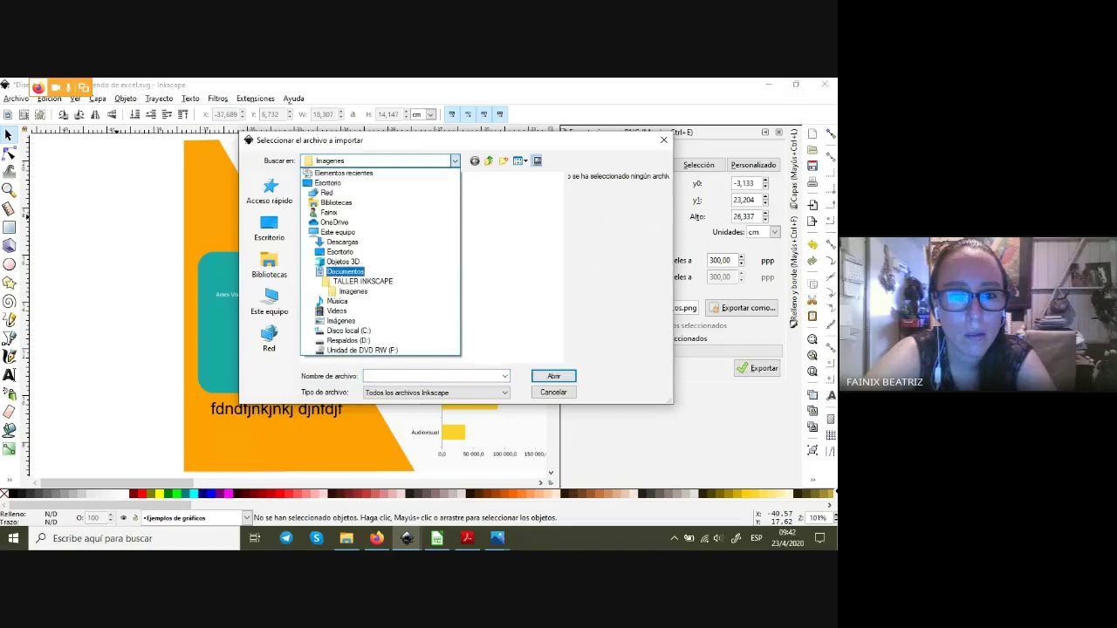
left_click(354, 291)
left_click(455, 161)
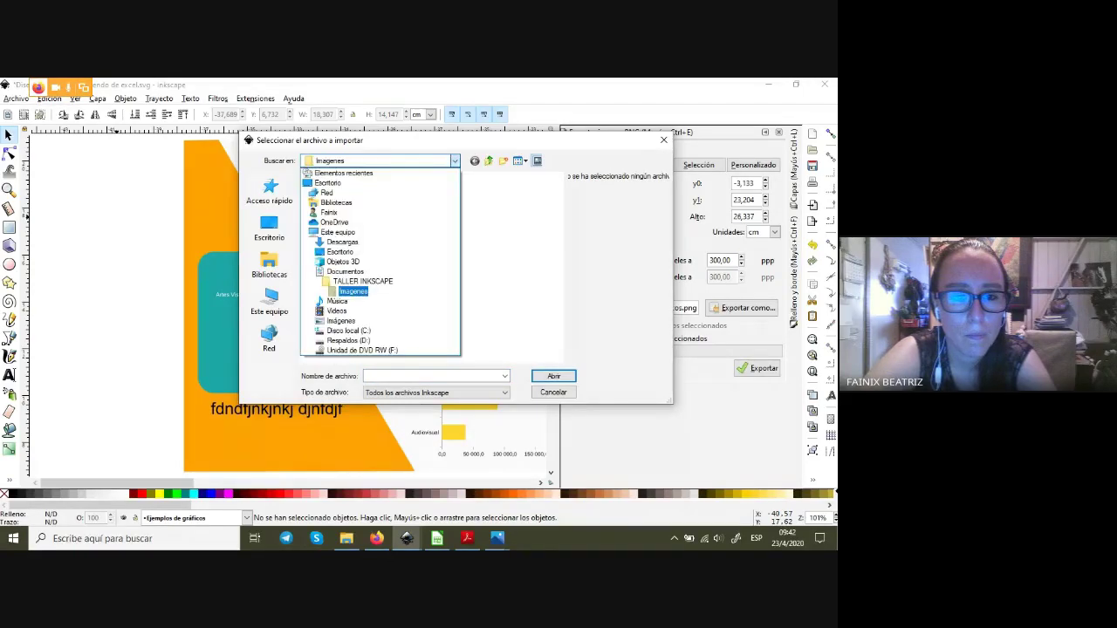
left_click(354, 285)
scroll(428, 262, "down", 3)
scroll(427, 262, "up", 2)
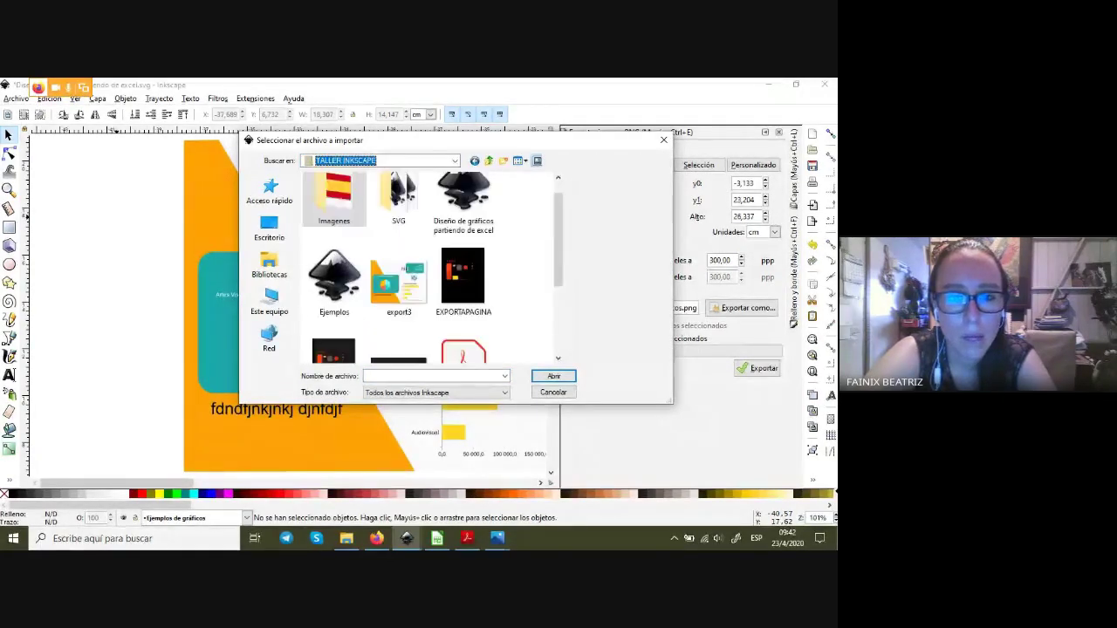
left_click(399, 279)
double_click(399, 279)
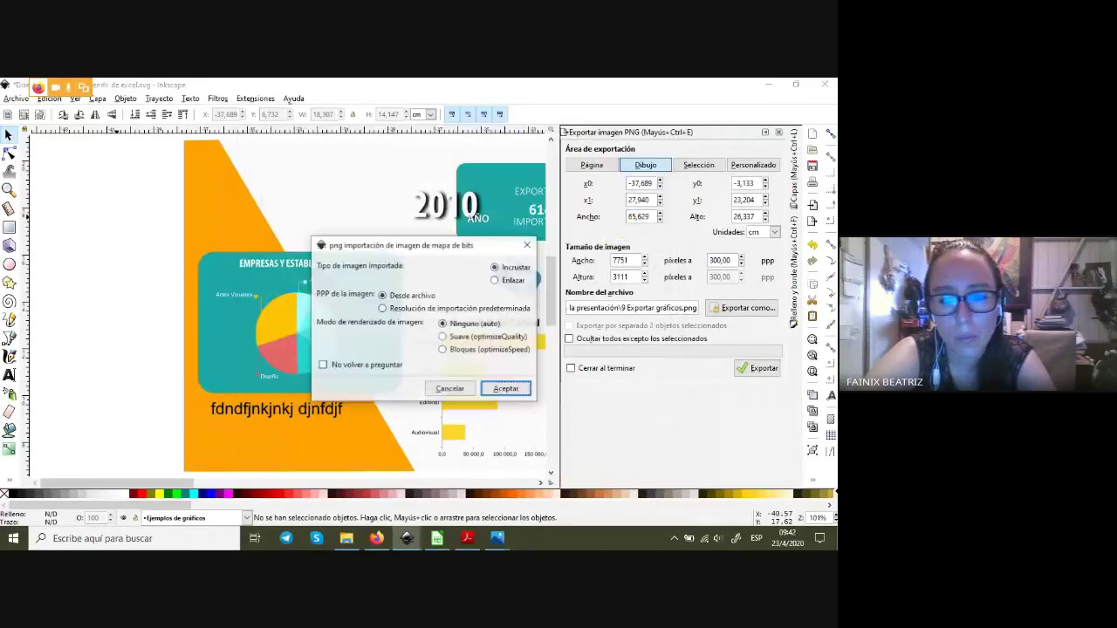
left_click(507, 389)
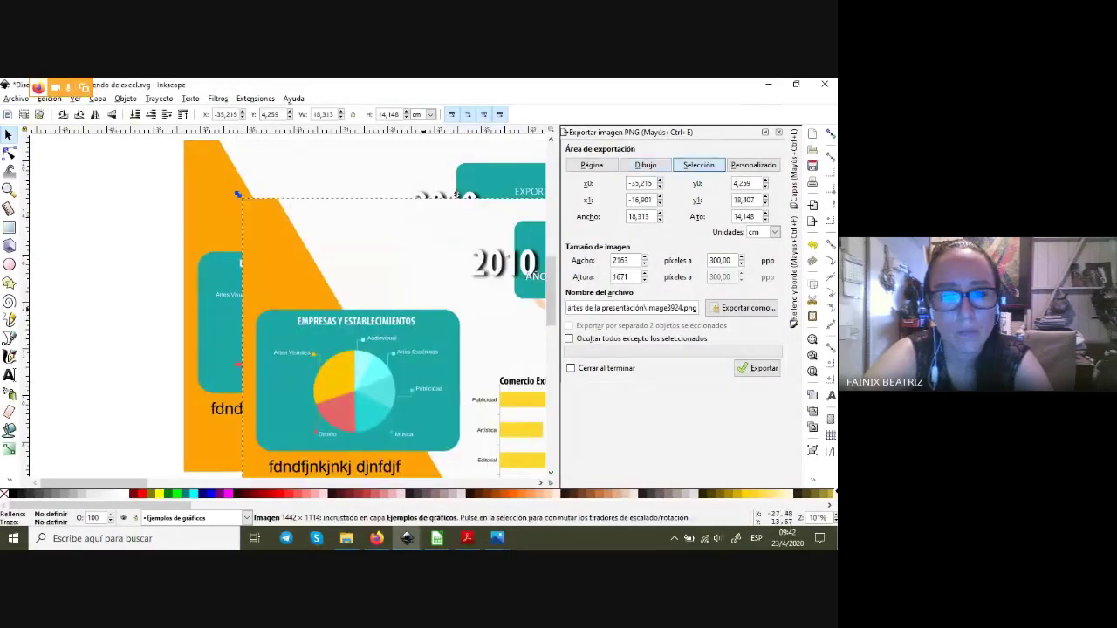
- Move the imported export3 image aside and delete it
scroll(453, 350, "down", 3)
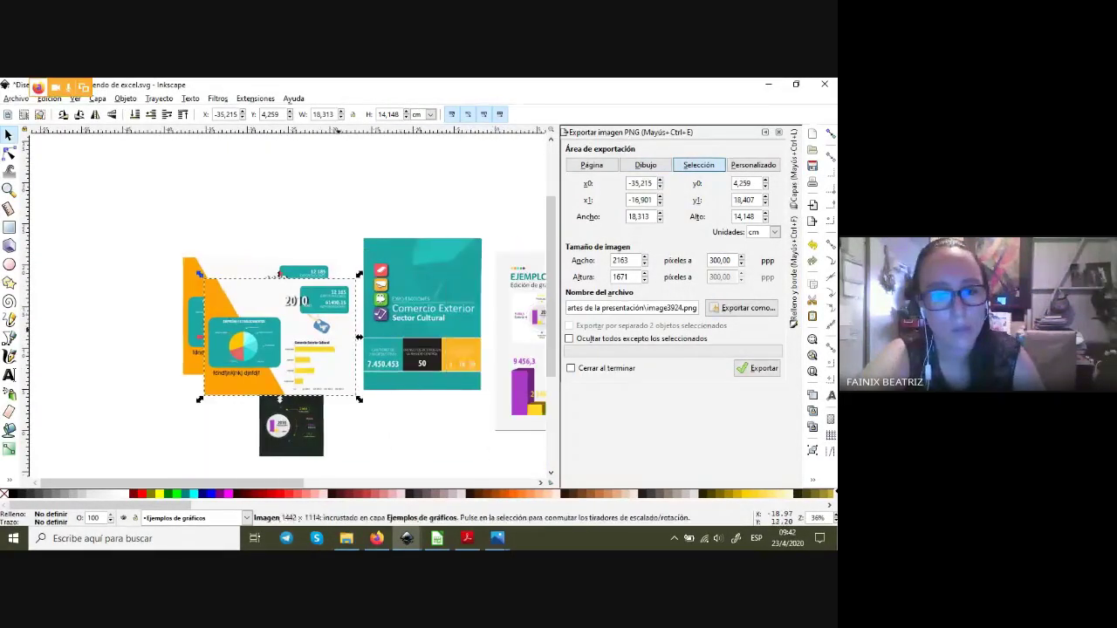
mouse_move(408, 317)
left_mouse_down()
mouse_move(519, 297)
mouse_move(351, 297)
left_mouse_up()
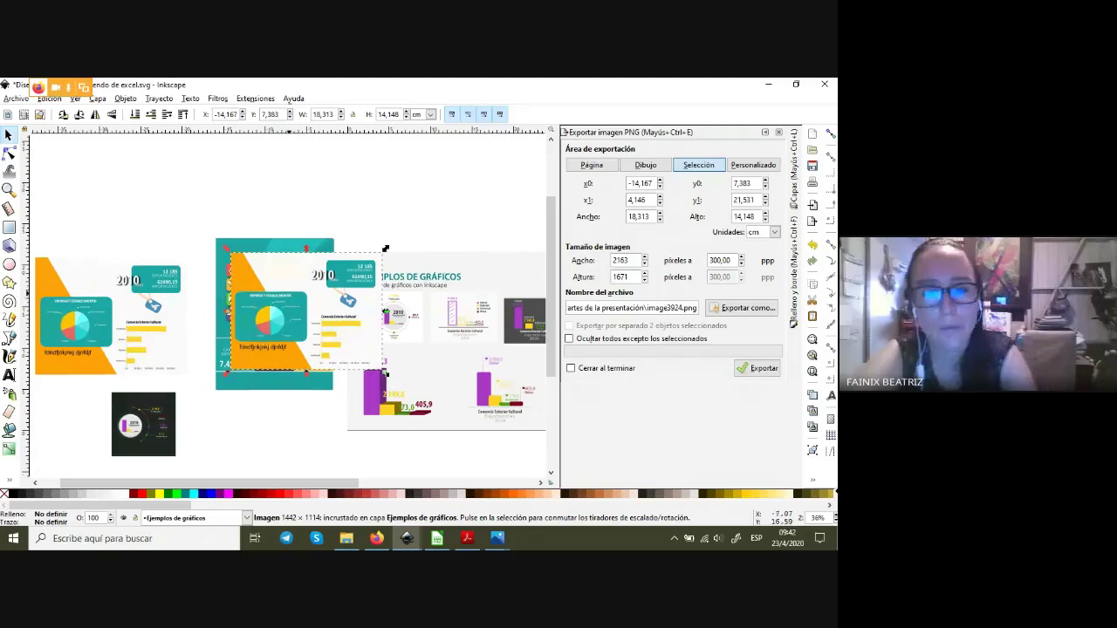
key("Delete")
left_click(15, 98)
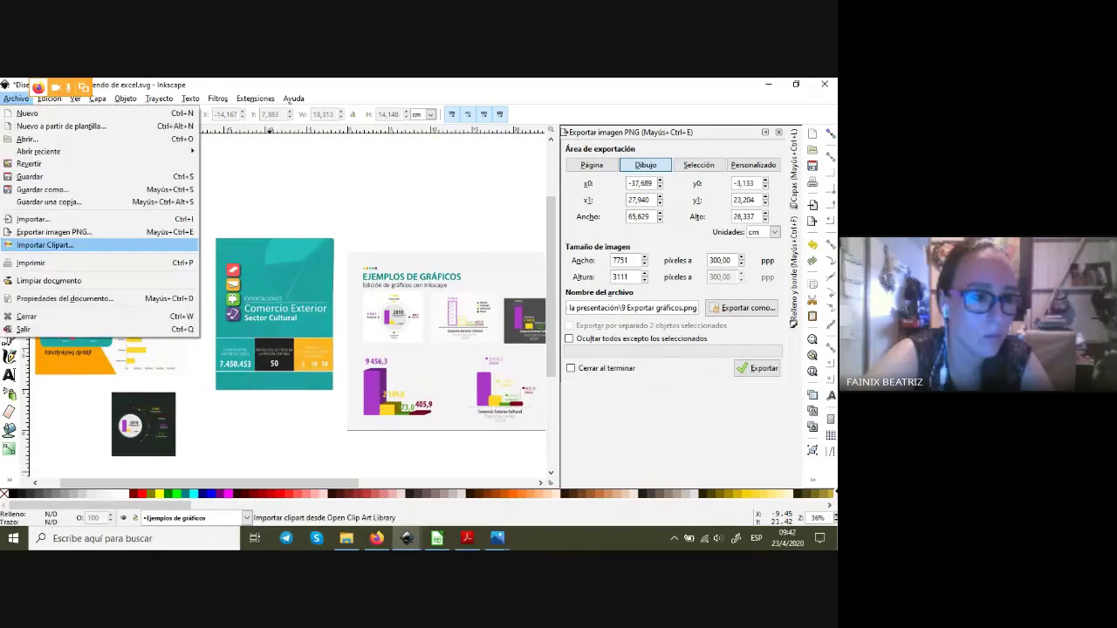
- Import the EXPORTAPAGINA image as an embedded bitmap
left_click(35, 220)
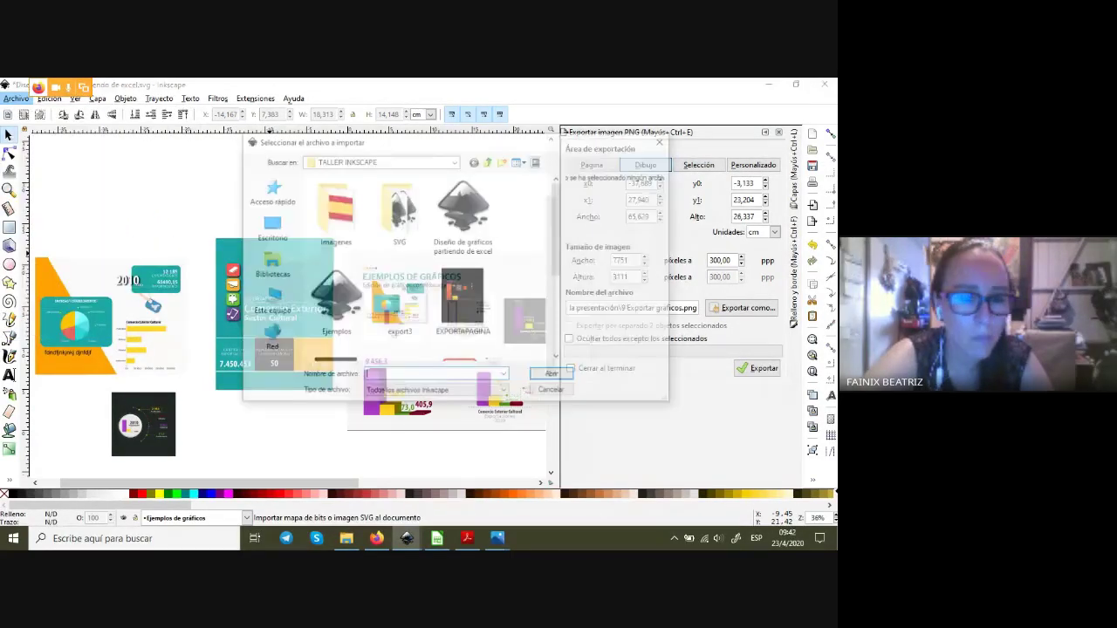
scroll(431, 268, "down", 3)
scroll(432, 268, "up", 3)
scroll(432, 267, "down", 3)
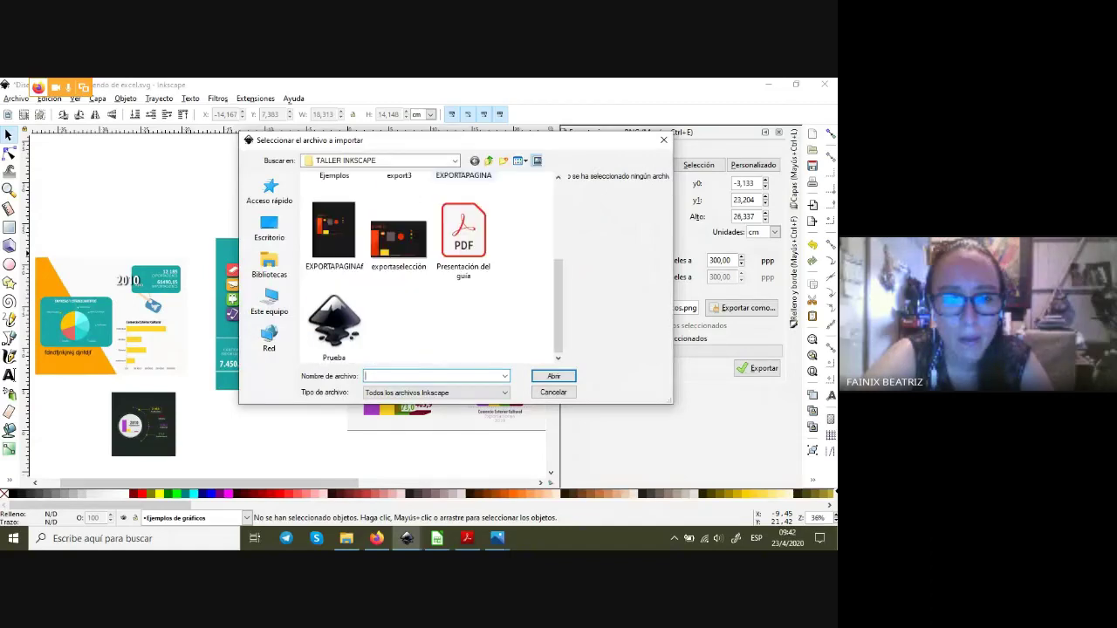
scroll(431, 268, "up", 3)
scroll(463, 262, "down", 3)
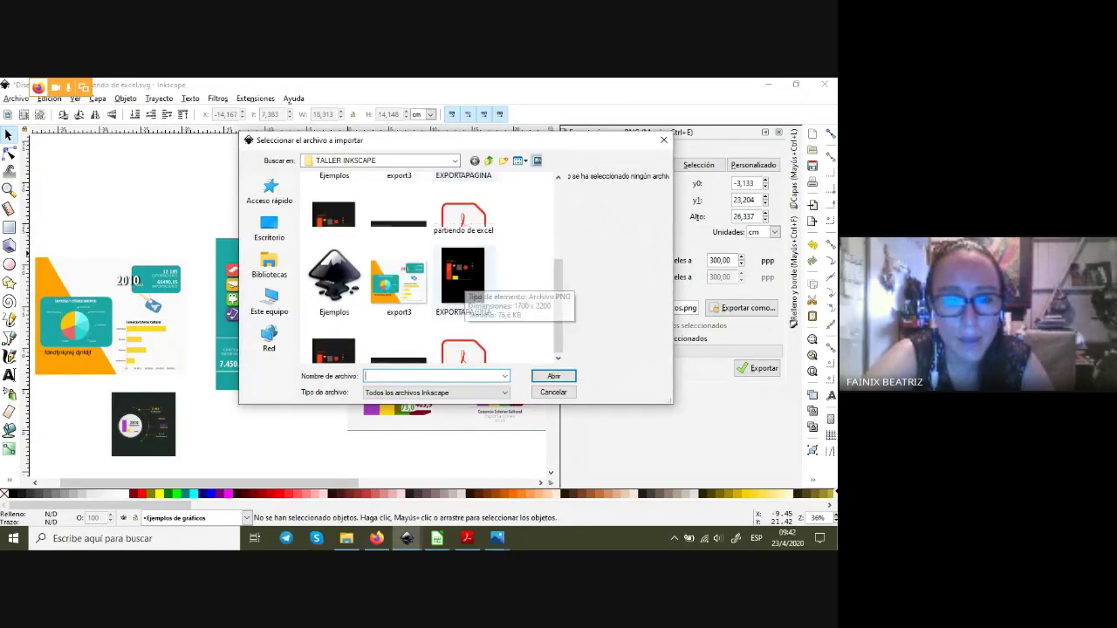
scroll(464, 262, "down", 2)
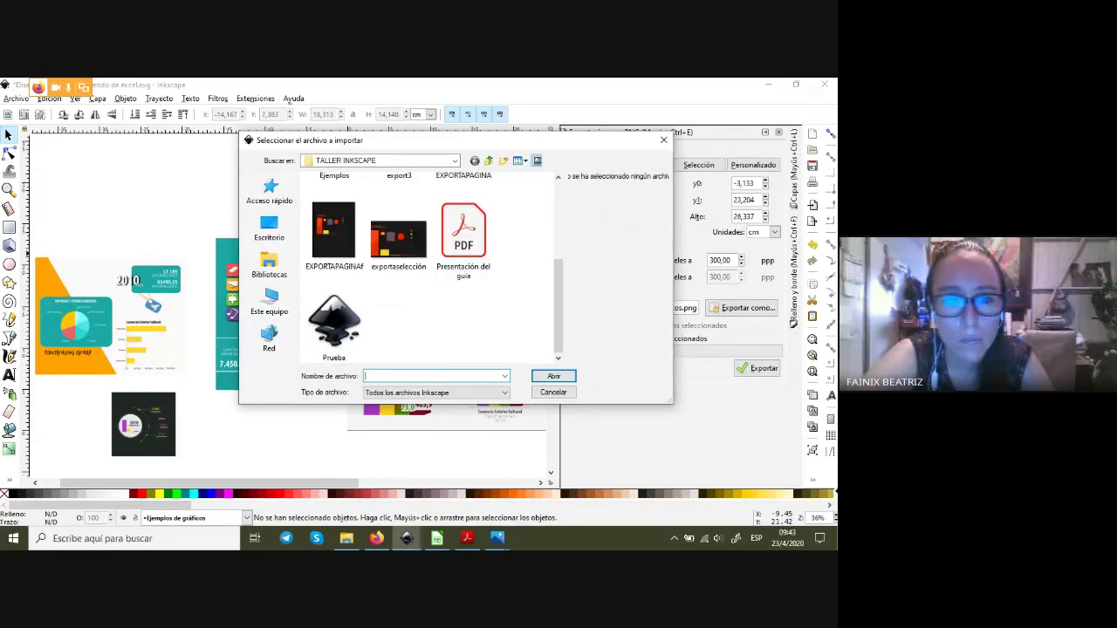
scroll(431, 268, "up", 3)
scroll(431, 268, "down", 3)
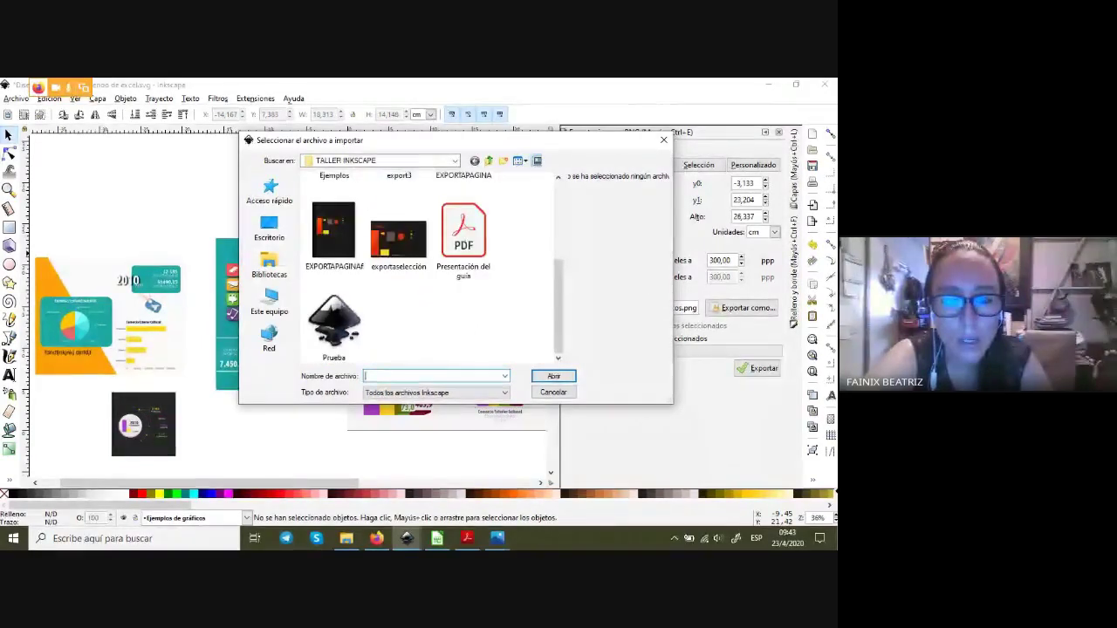
scroll(463, 262, "up", 3)
left_click(463, 277)
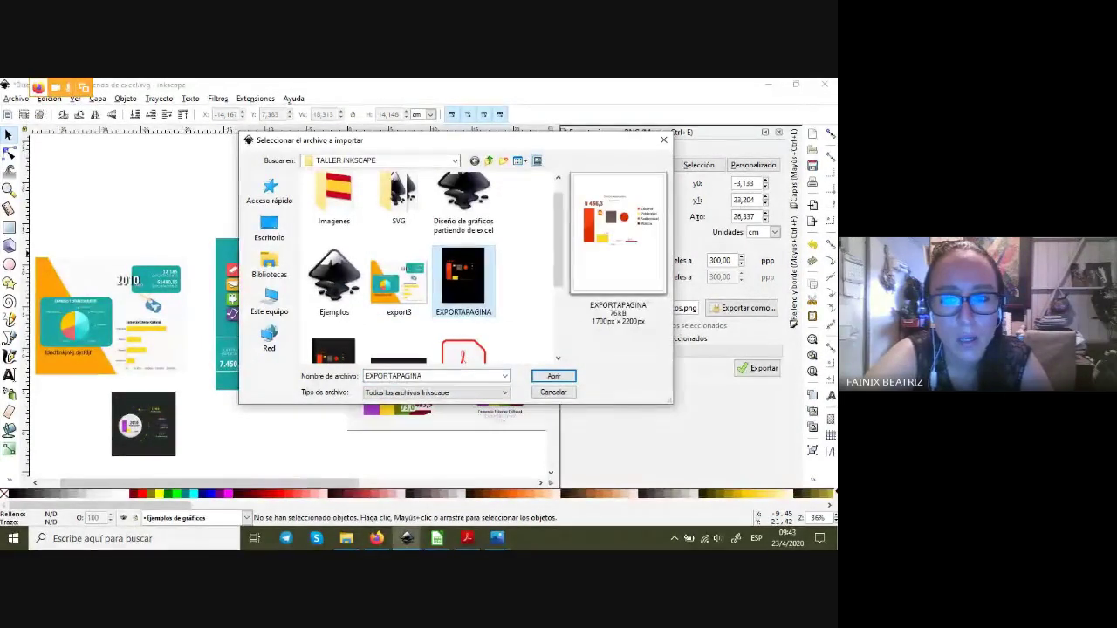
left_click(554, 375)
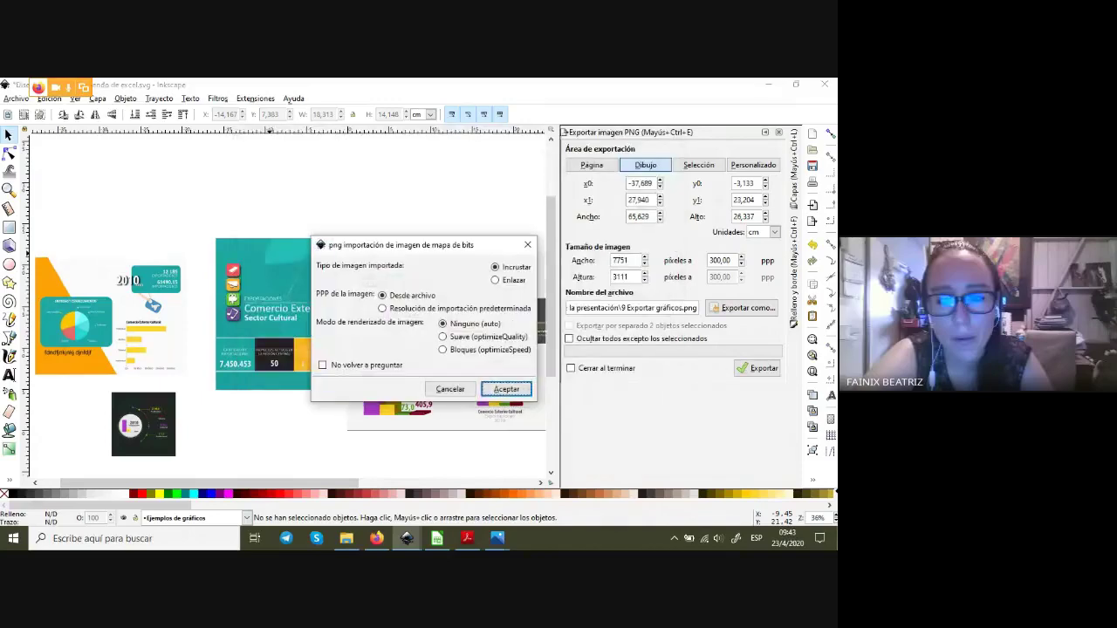
left_click(507, 389)
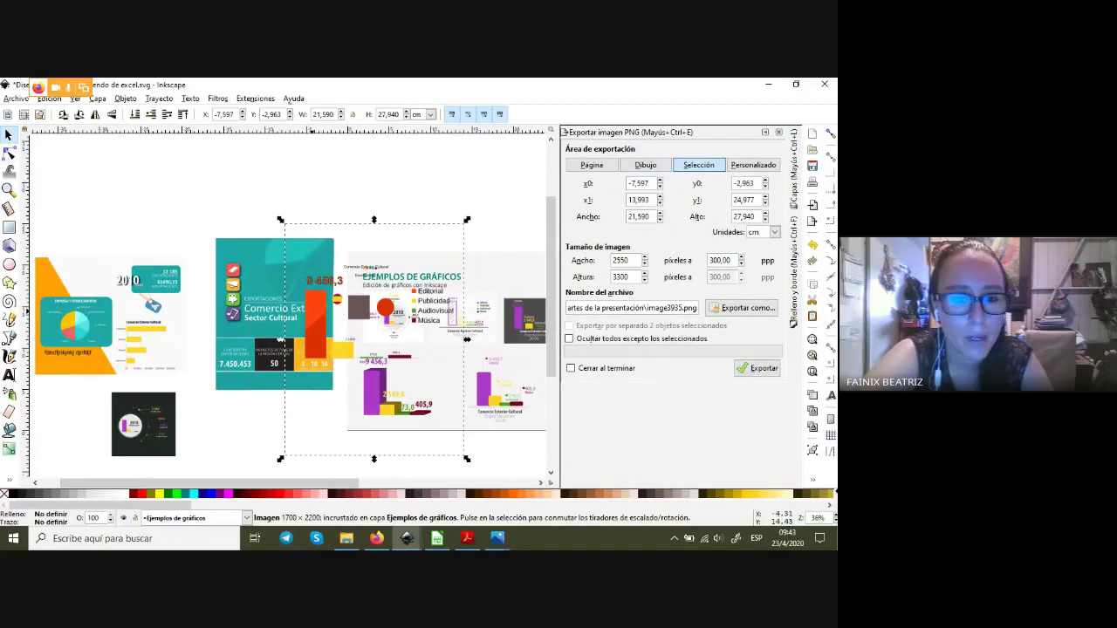
- Place the chart on the Comercio Exterior slide at about 64% size, then show Google Meet
left_click_drag(373, 340, 301, 320)
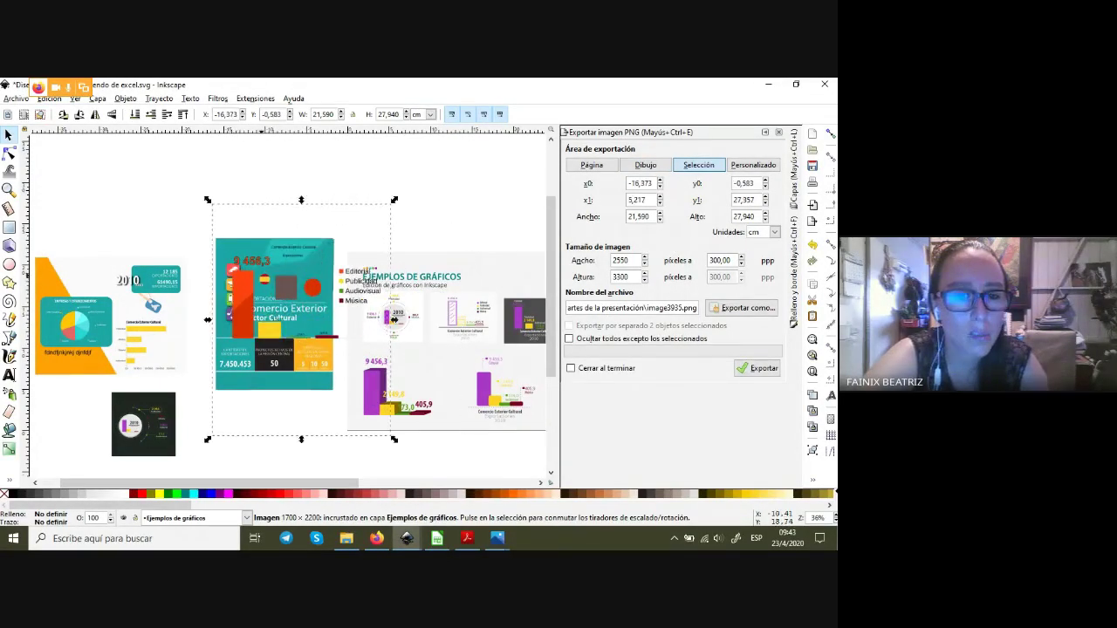
scroll(262, 260, "up", 1)
scroll(262, 260, "up", 1)
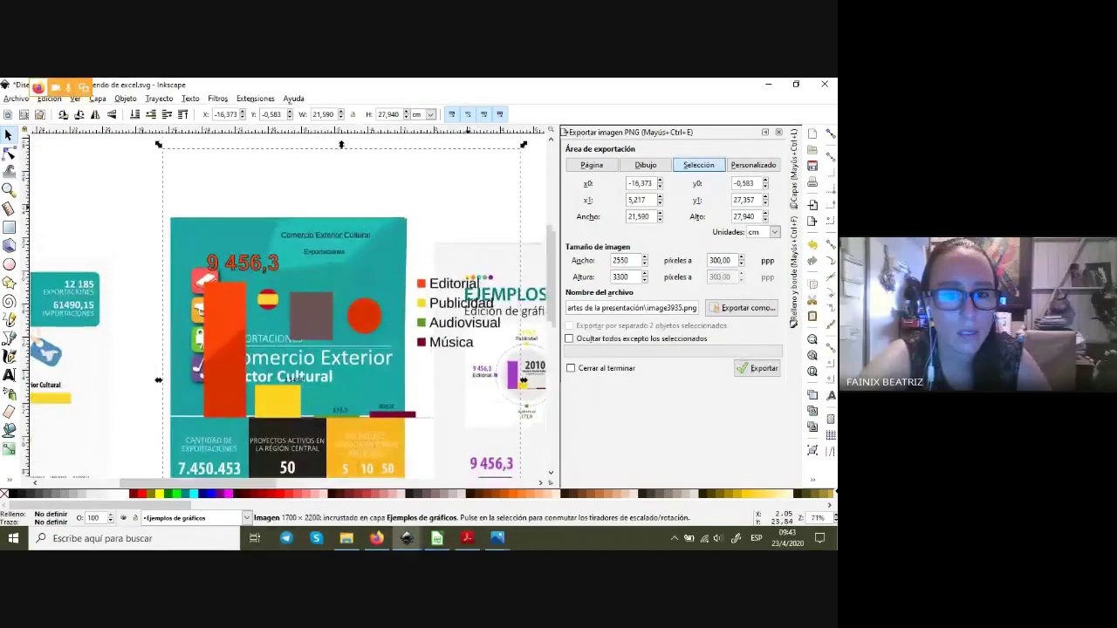
left_click_drag(523, 379, 394, 381)
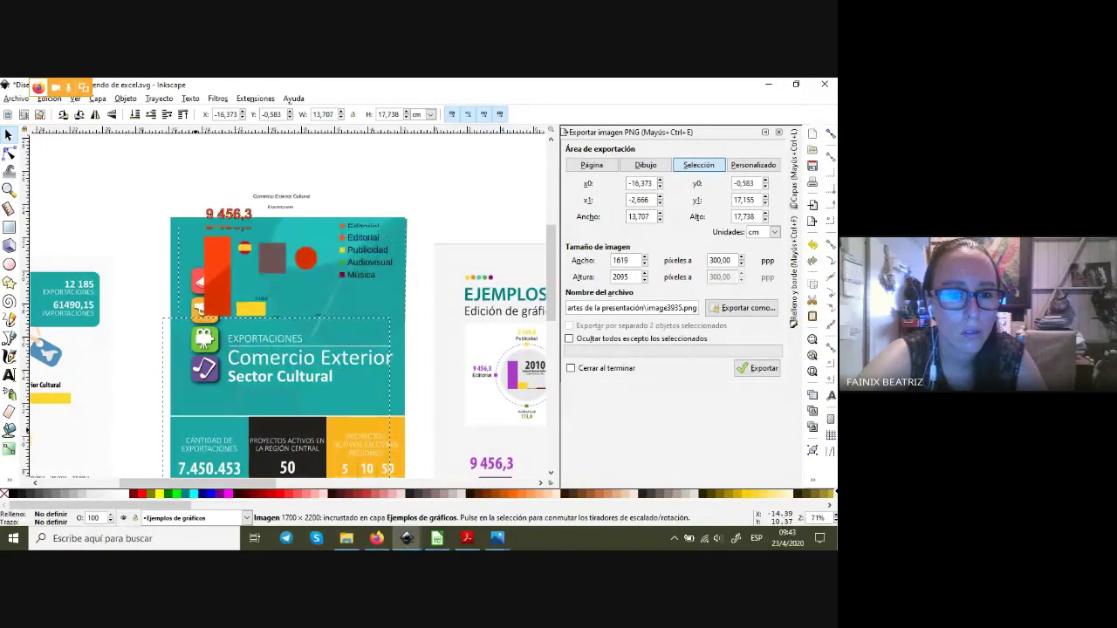
left_click_drag(279, 397, 295, 245)
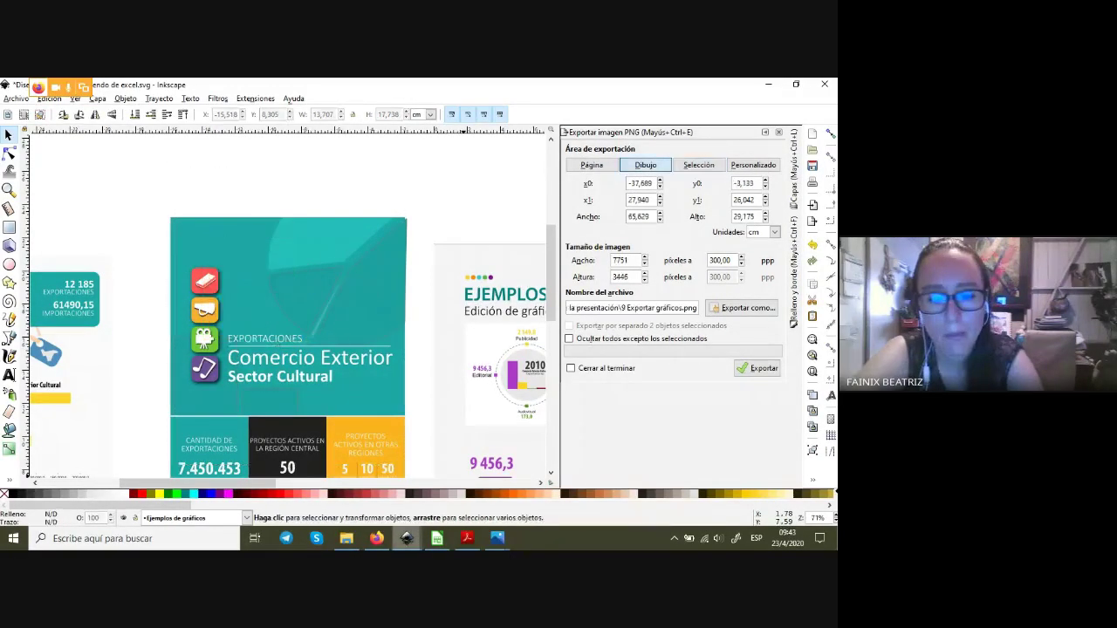
left_click(376, 538)
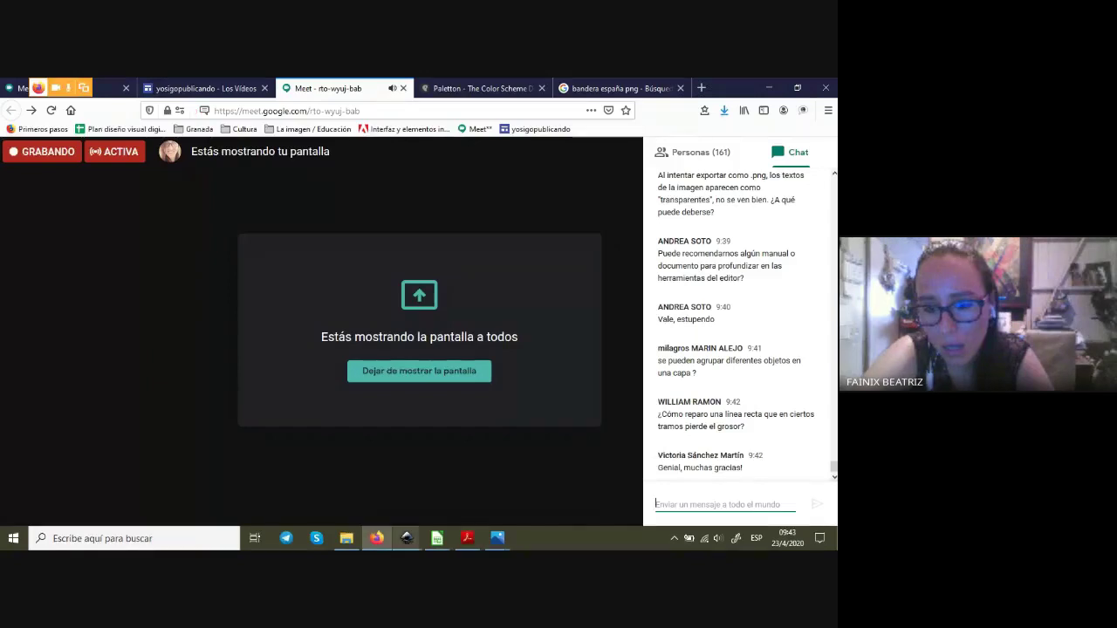
- In Prueba.svg, drag the orange Editorial bar out to the left of the chart
left_click(406, 538)
left_click(473, 487)
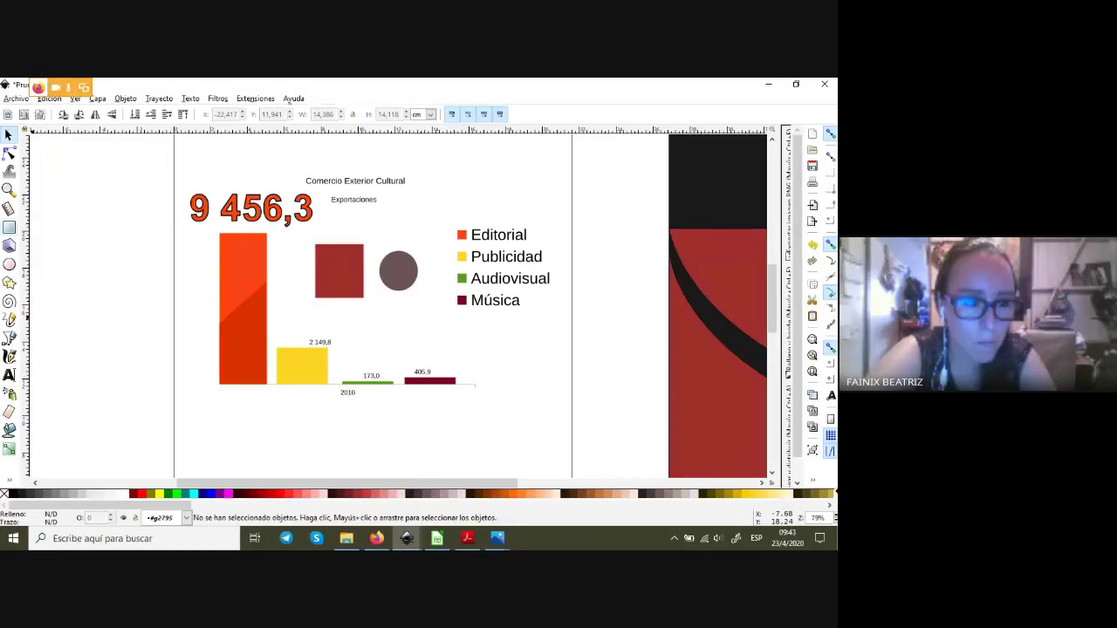
left_click(248, 332)
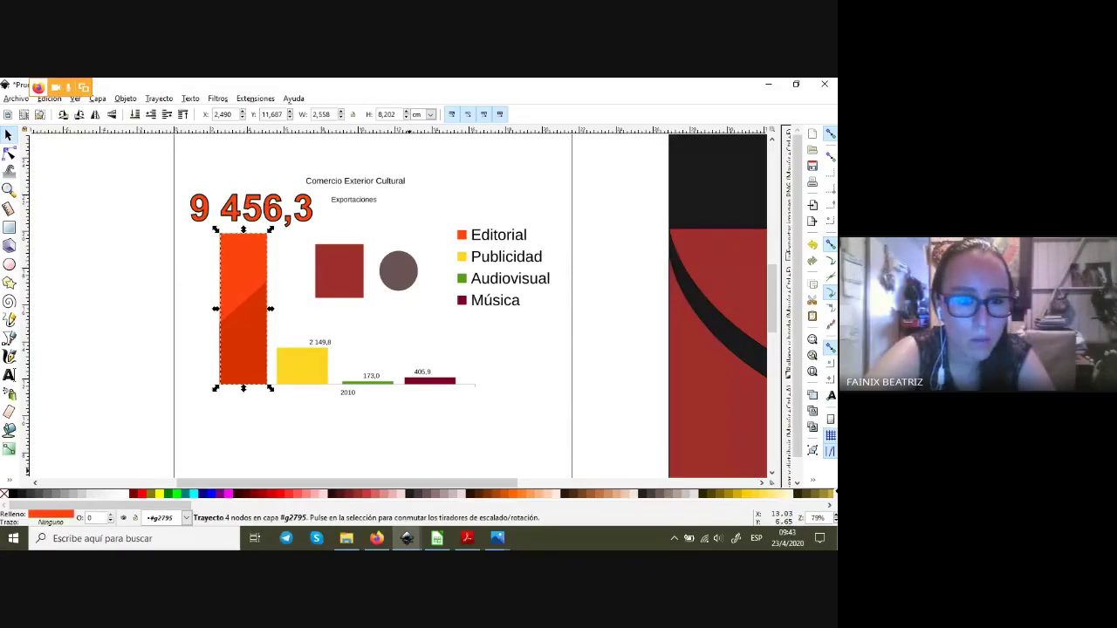
scroll(393, 305, "left", 5)
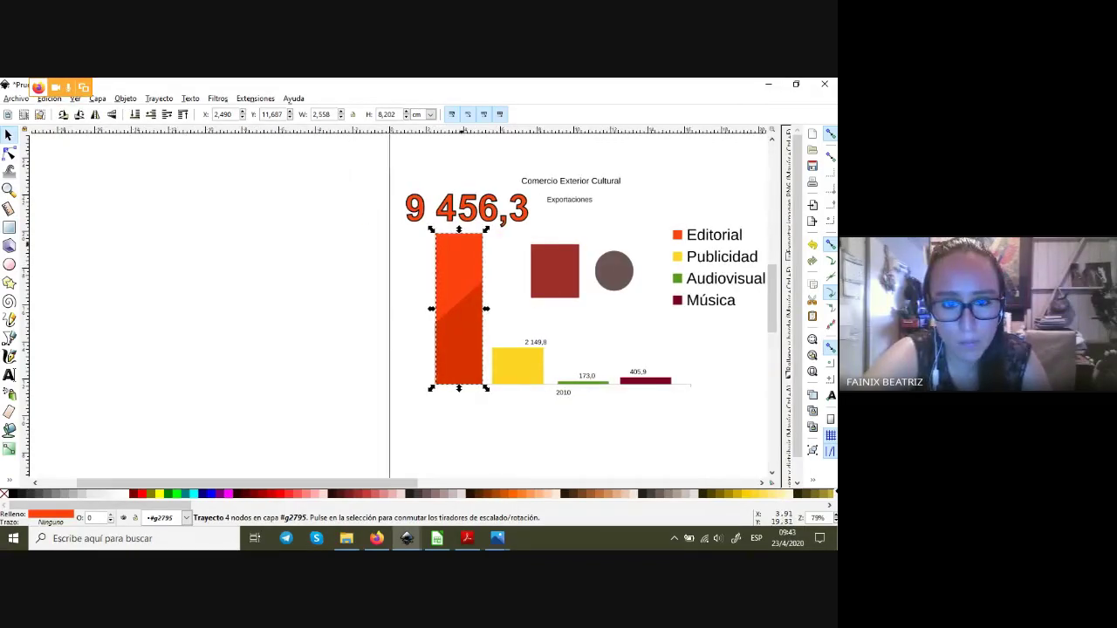
left_click_drag(461, 332, 264, 308)
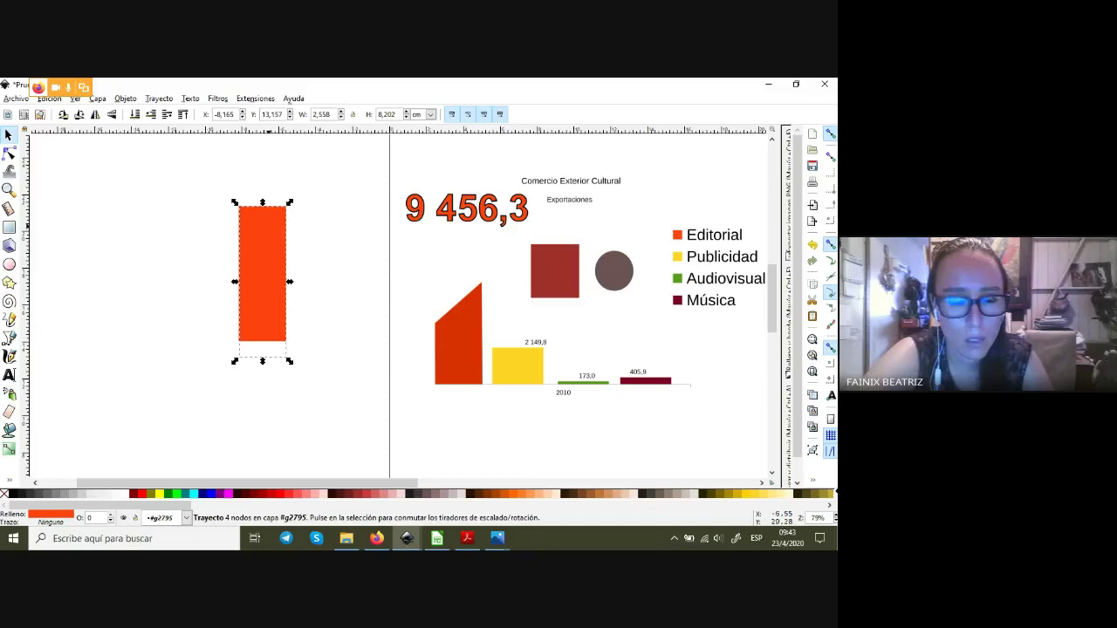
- Move the bar's bottom-right node left to form a triangle, keeping the slanted edge straight
key("n")
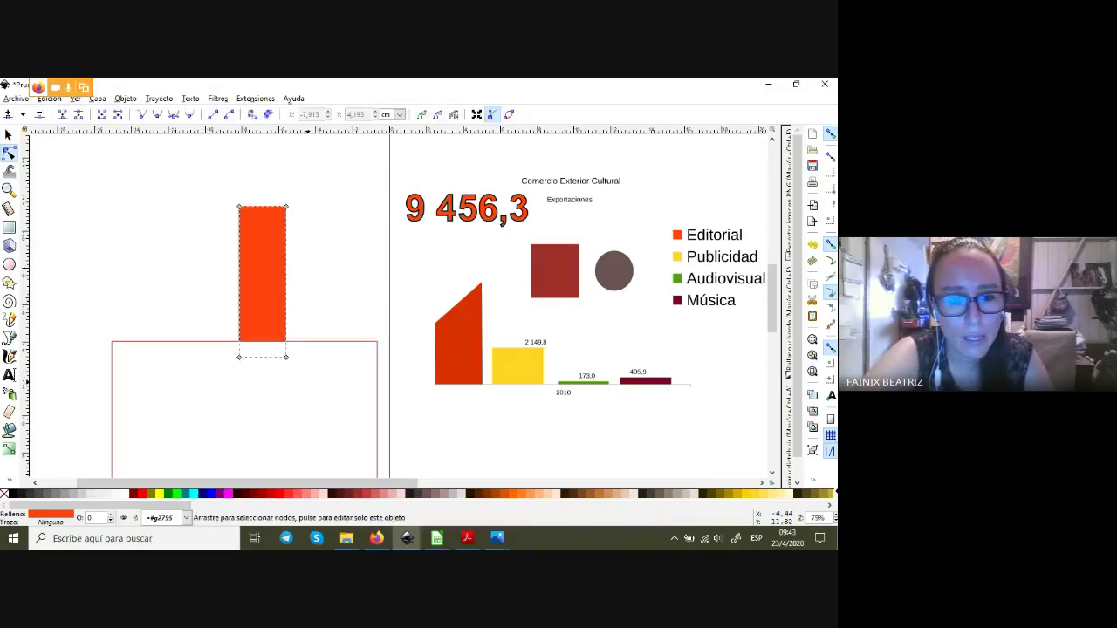
key("s")
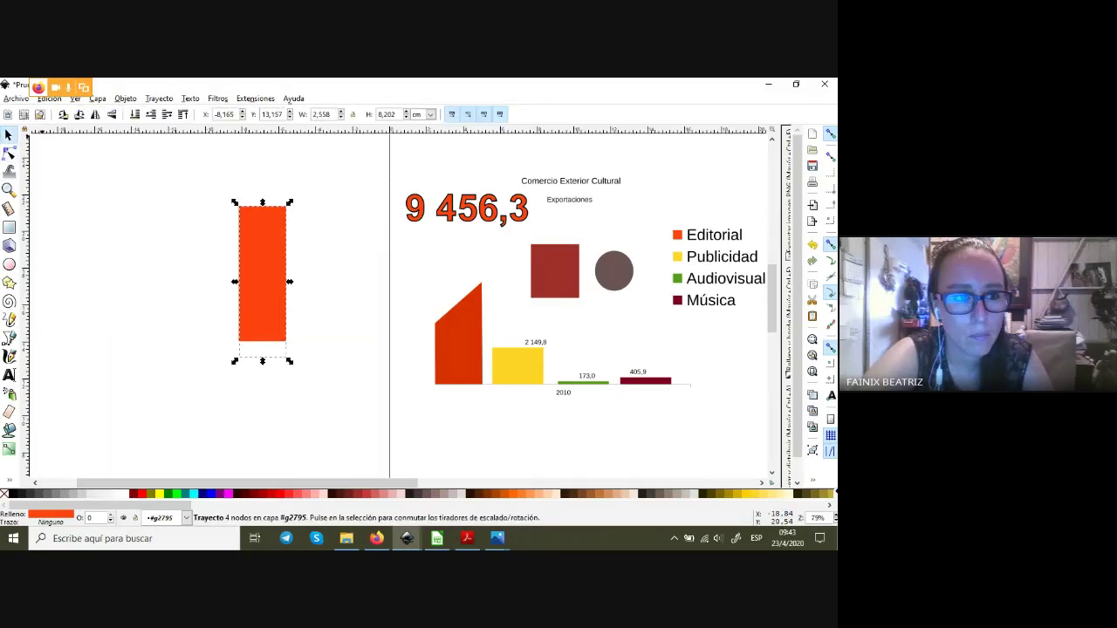
key("Tab")
key("Escape")
key("Tab")
key("n")
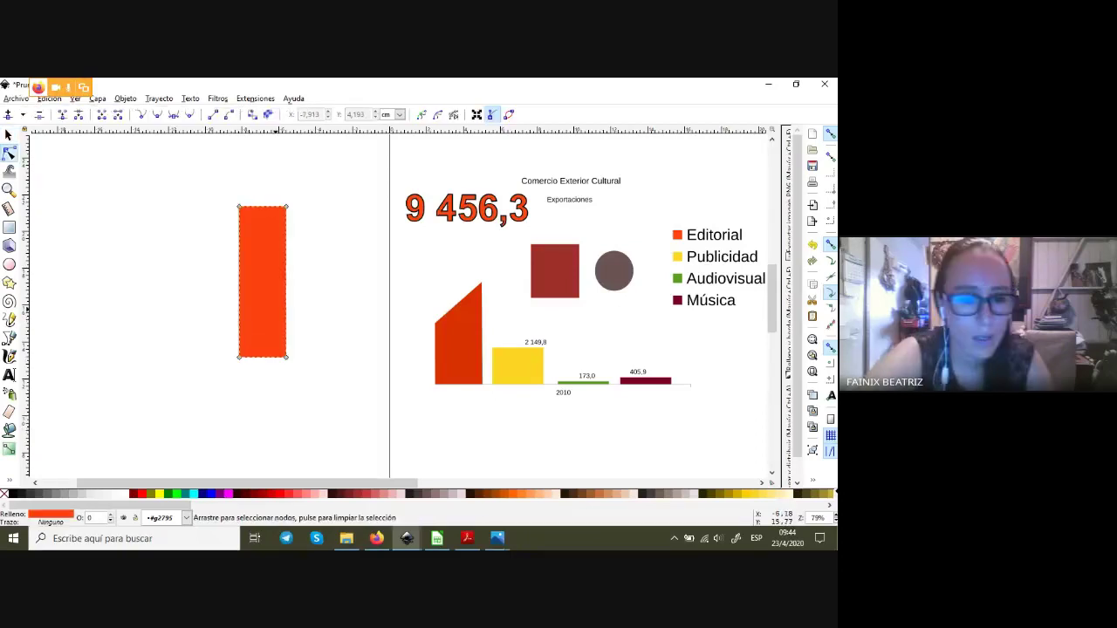
left_click_drag(287, 357, 241, 356)
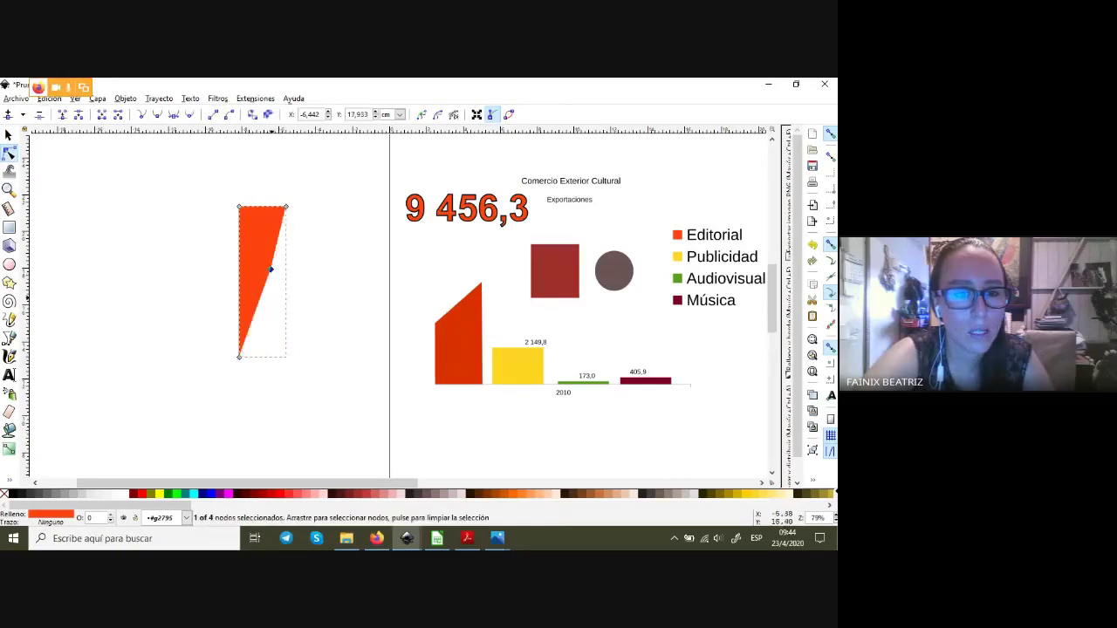
left_click_drag(270, 270, 302, 348)
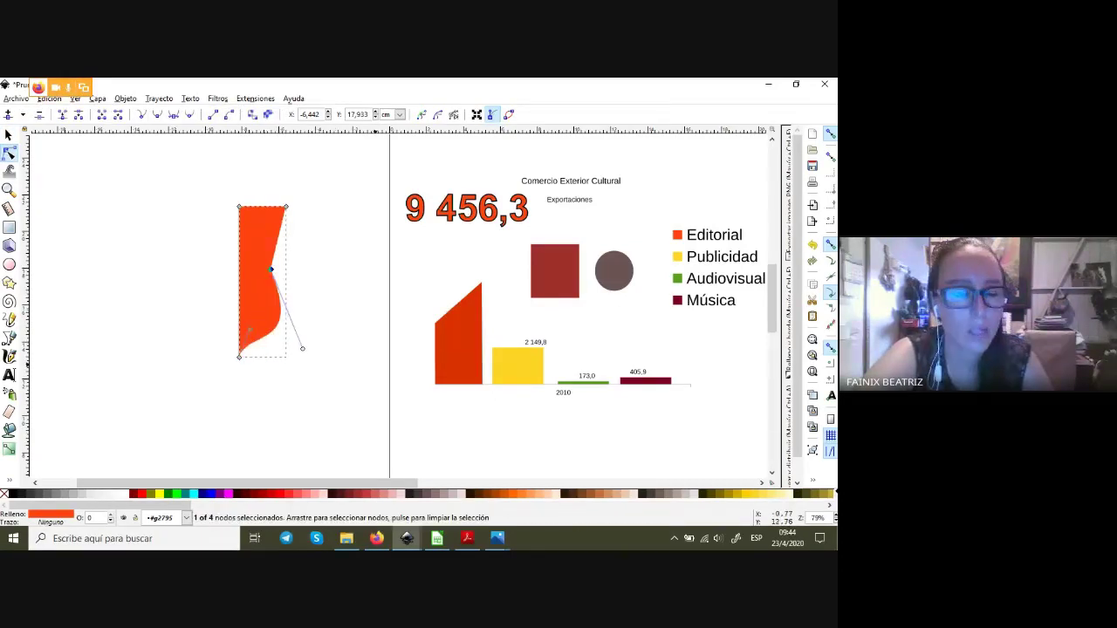
key("Escape")
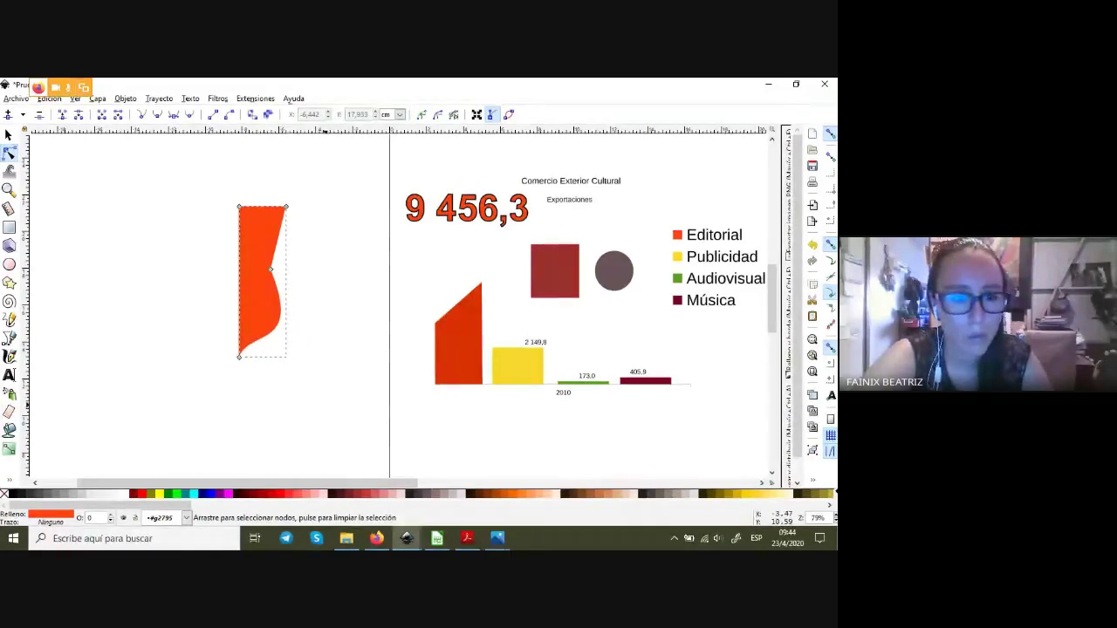
left_click_drag(326, 405, 199, 243)
left_click_drag(200, 243, 325, 405)
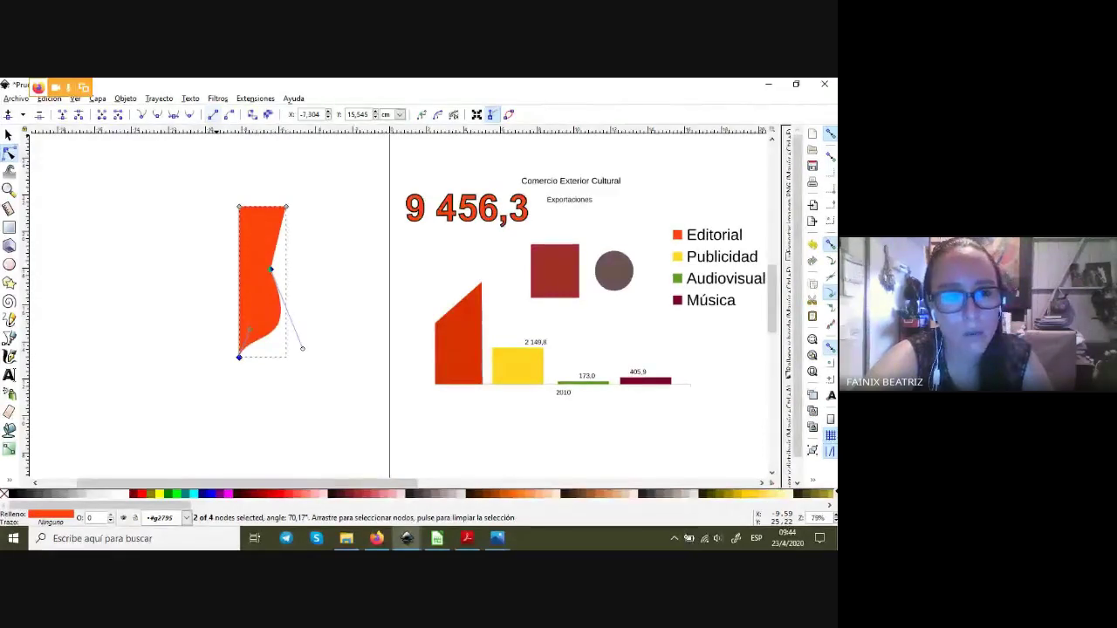
left_click(214, 115)
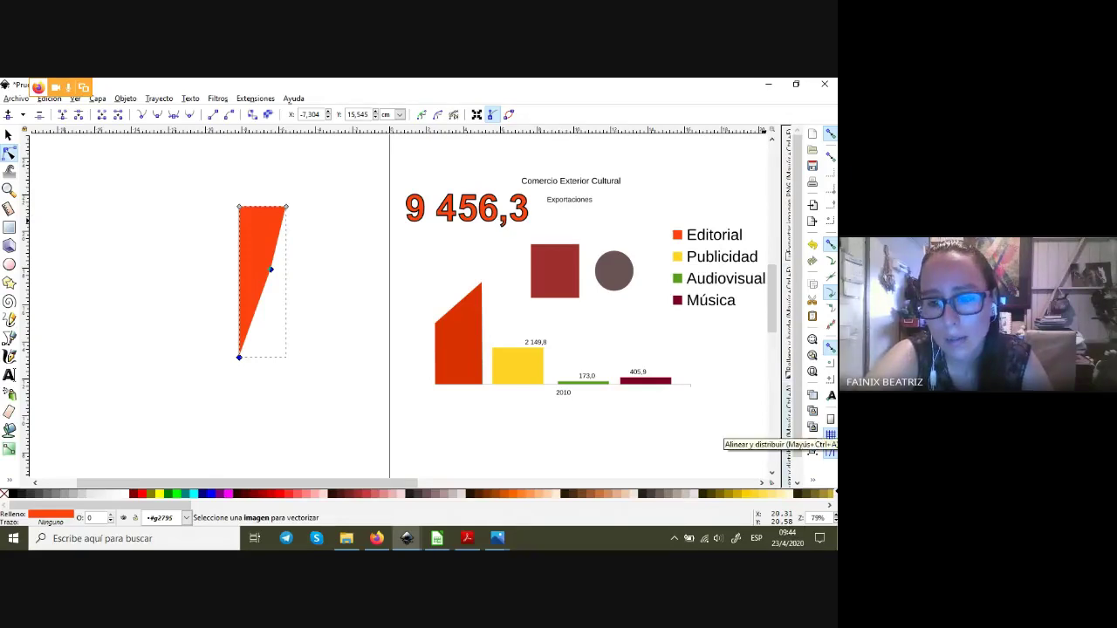
- Align the shape's bottom nodes horizontally and its right nodes vertically
left_click(831, 434)
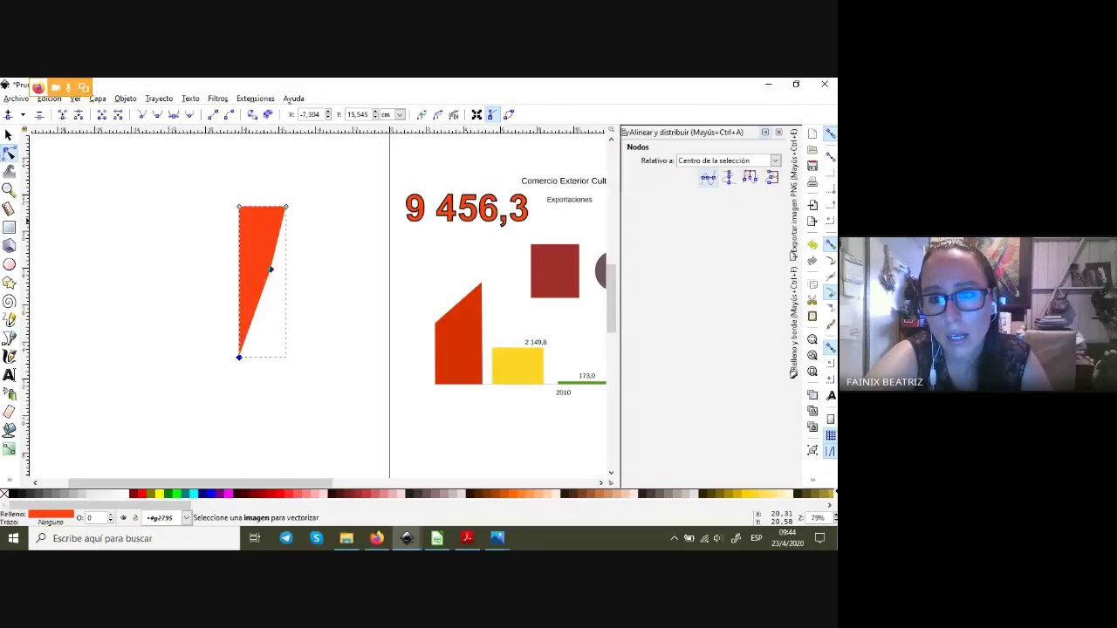
left_click(707, 178)
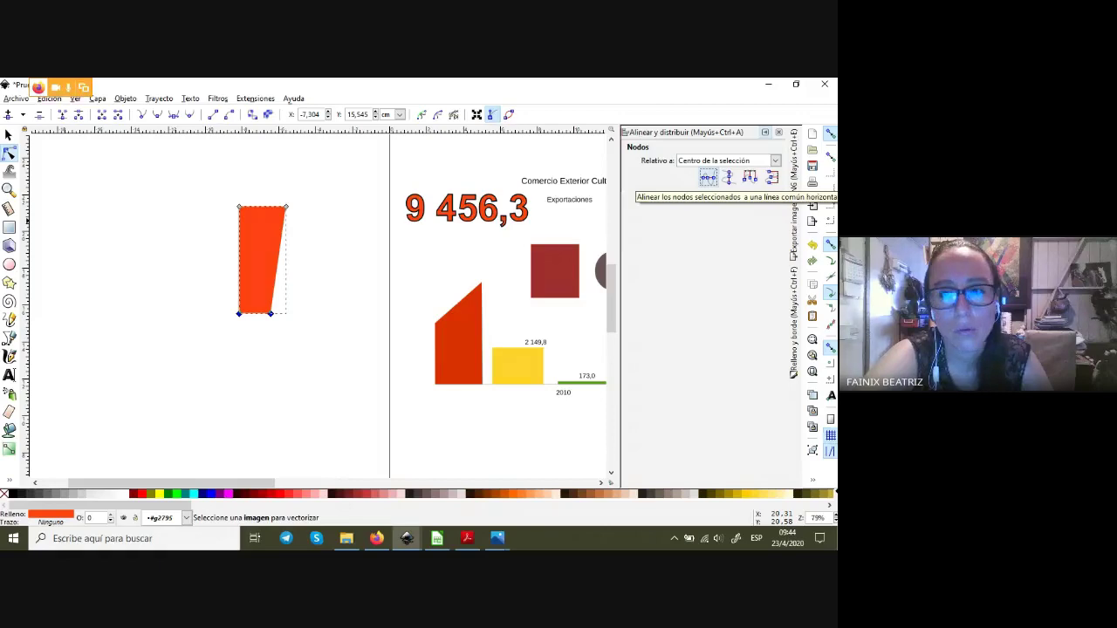
left_click_drag(252, 180, 306, 330)
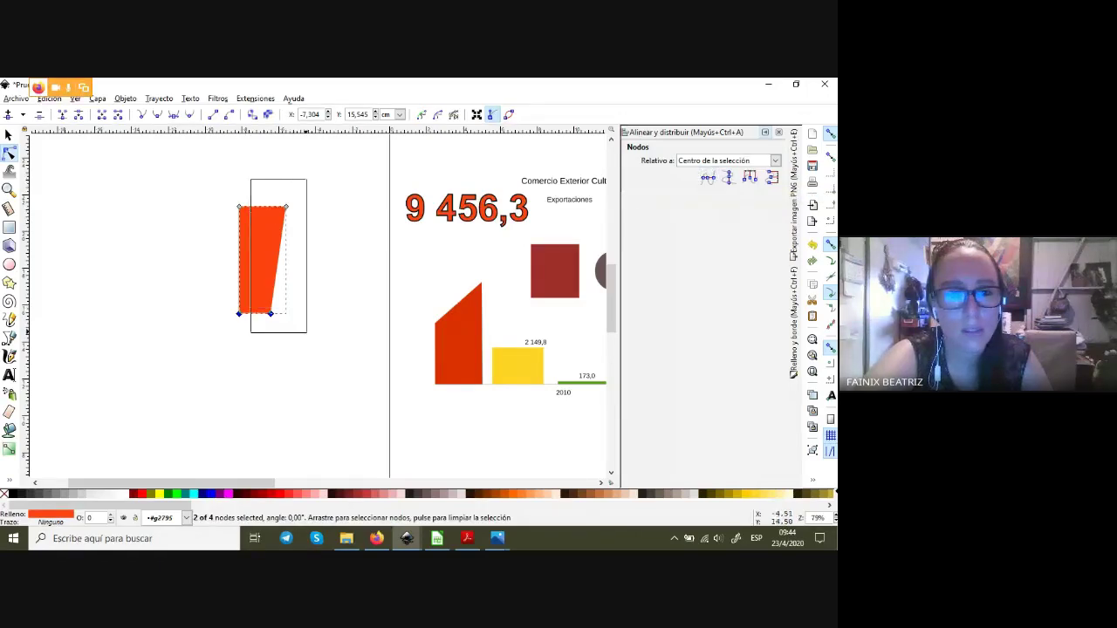
left_click(729, 177)
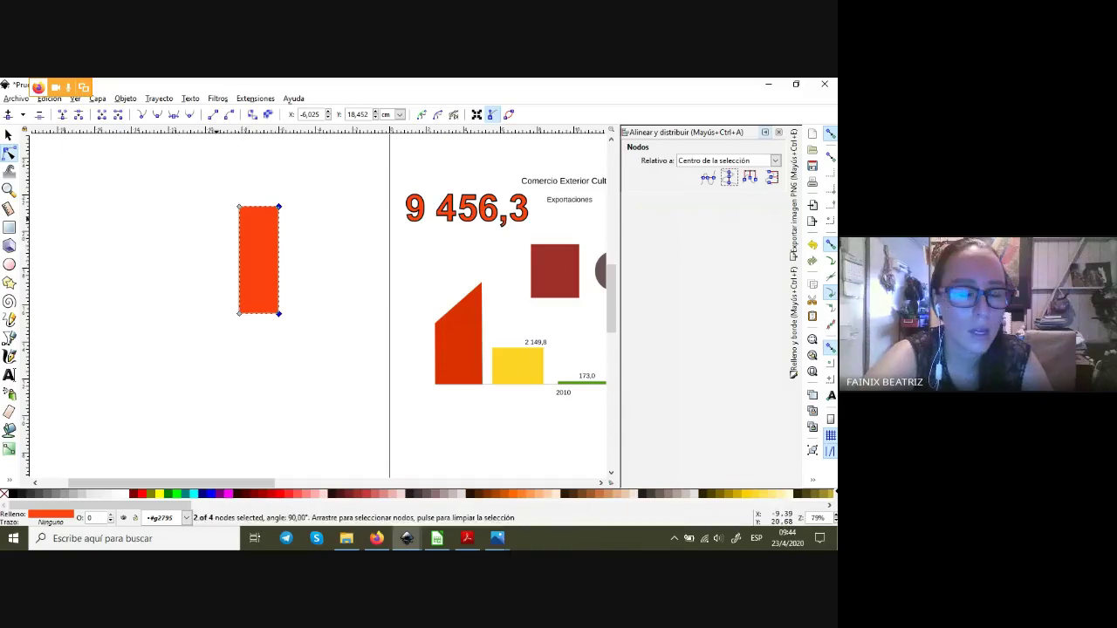
- Square off the bar's rounded top-right corner and straighten its curved top and right edges
key("s")
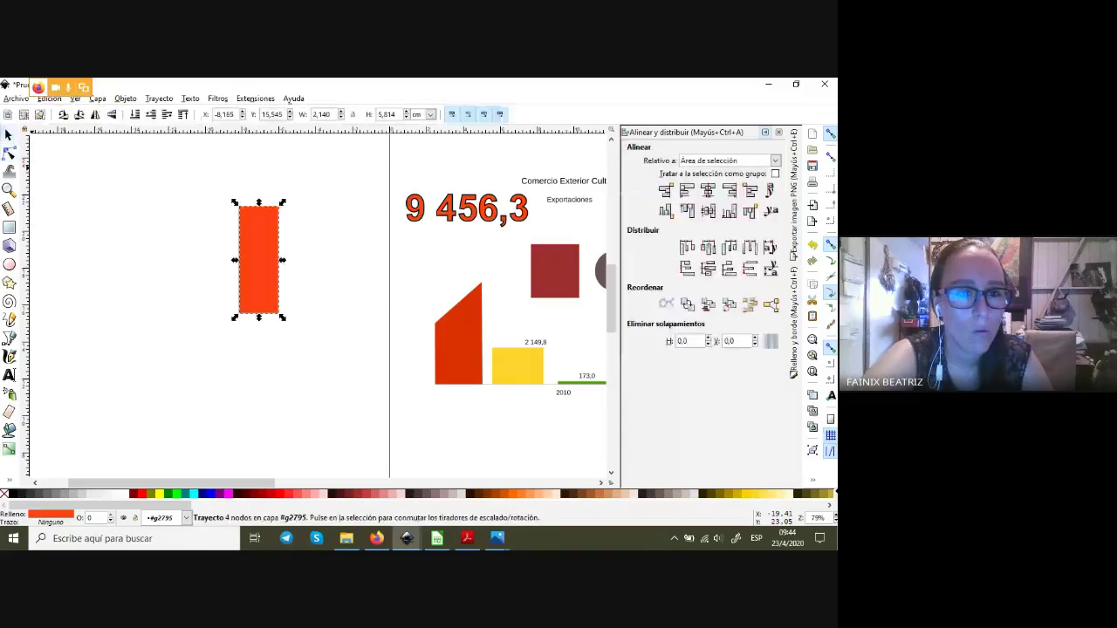
key("n")
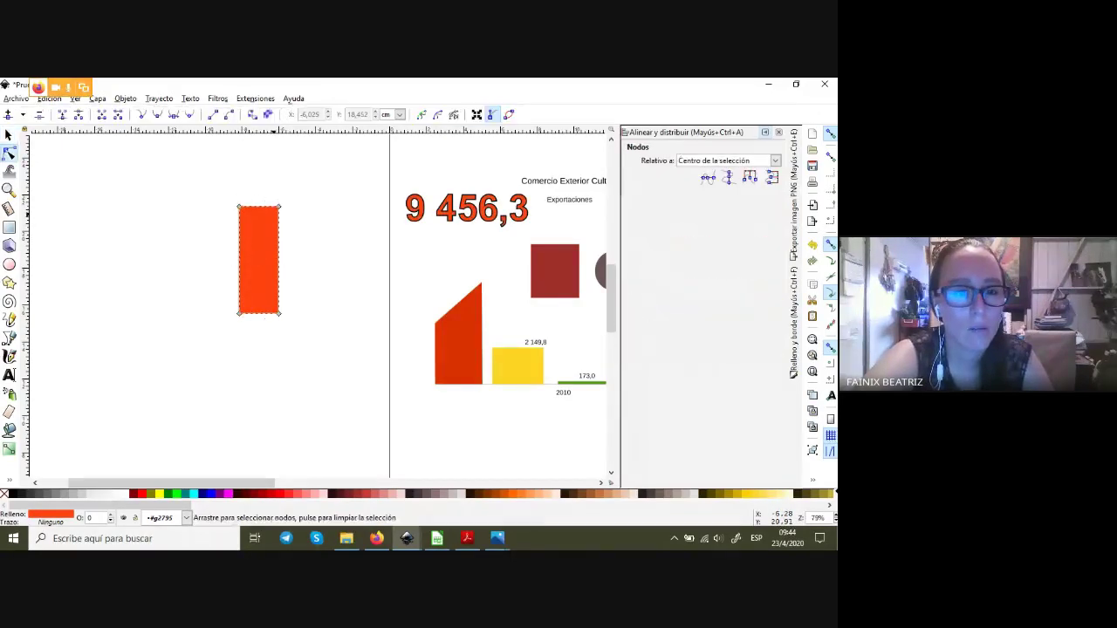
scroll(276, 197, "up", 1, "ctrl")
left_click(279, 211)
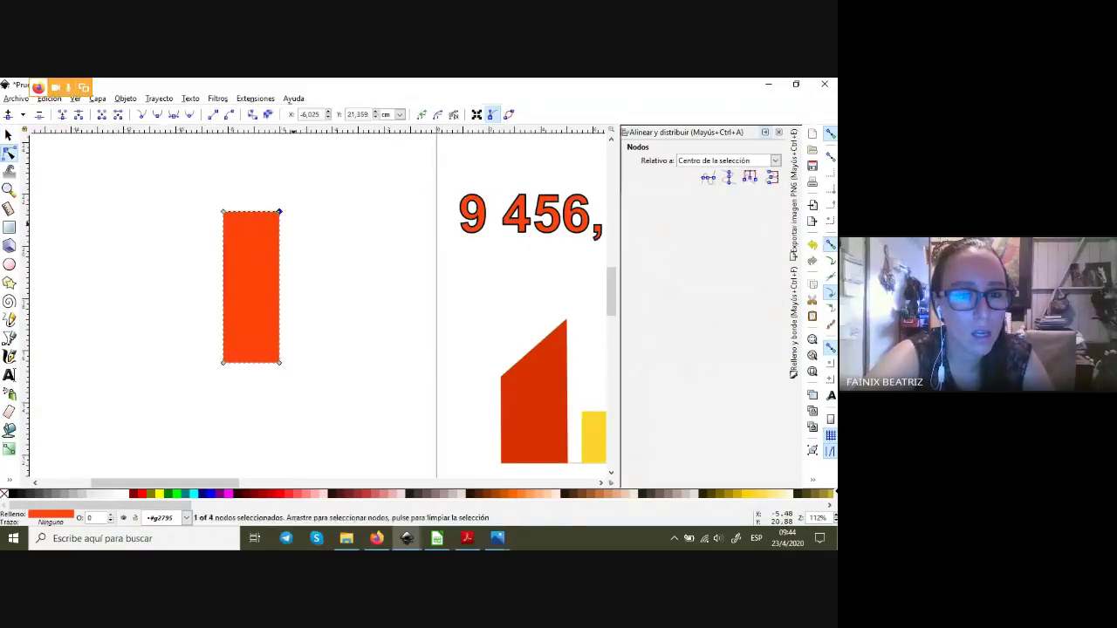
left_click(188, 115)
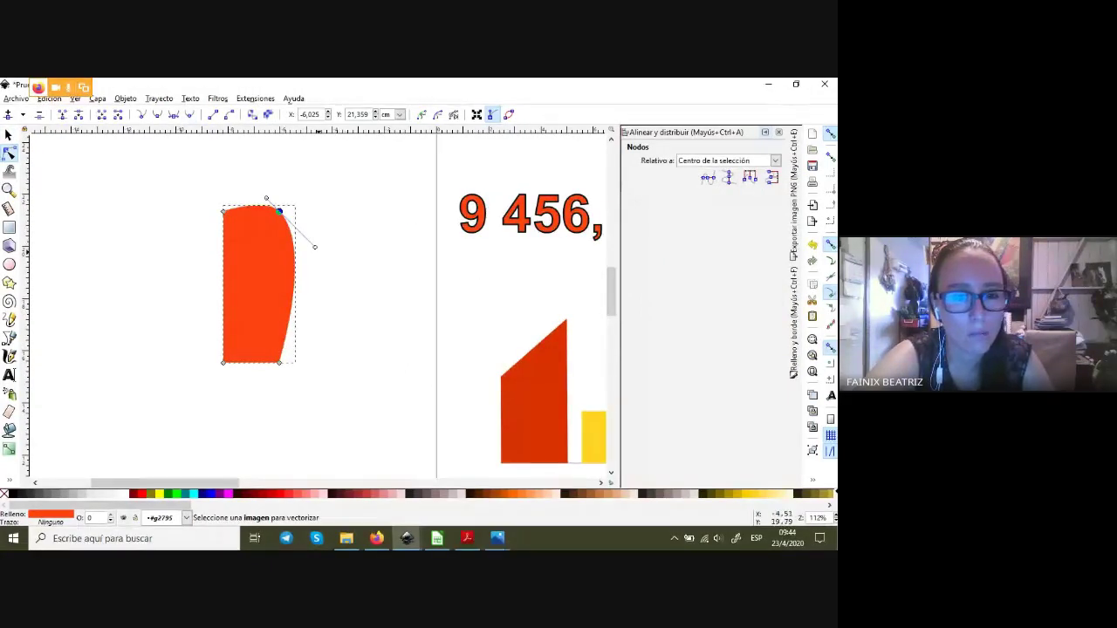
mouse_move(315, 247)
left_mouse_down()
mouse_move(269, 201)
mouse_move(290, 223)
left_mouse_up()
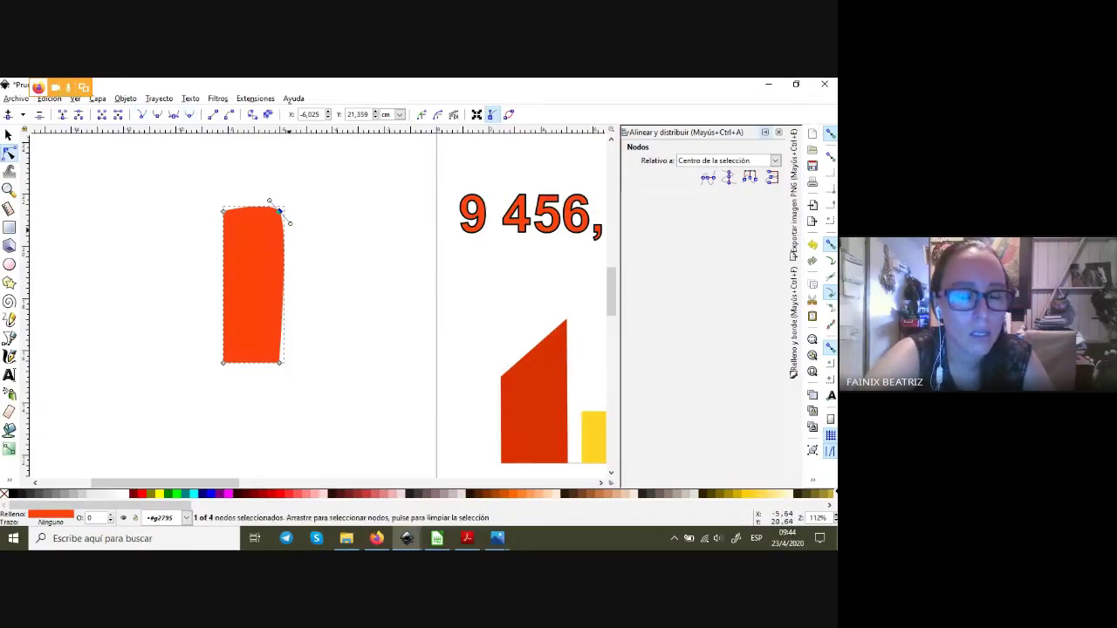
left_click_drag(290, 223, 280, 213)
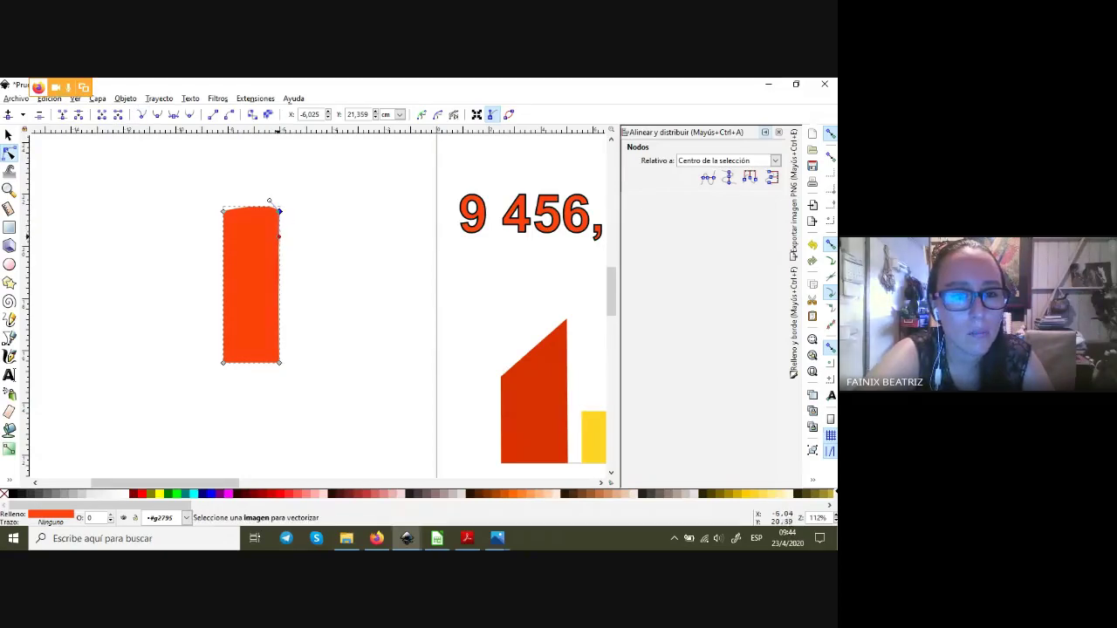
left_click_drag(242, 168, 299, 371)
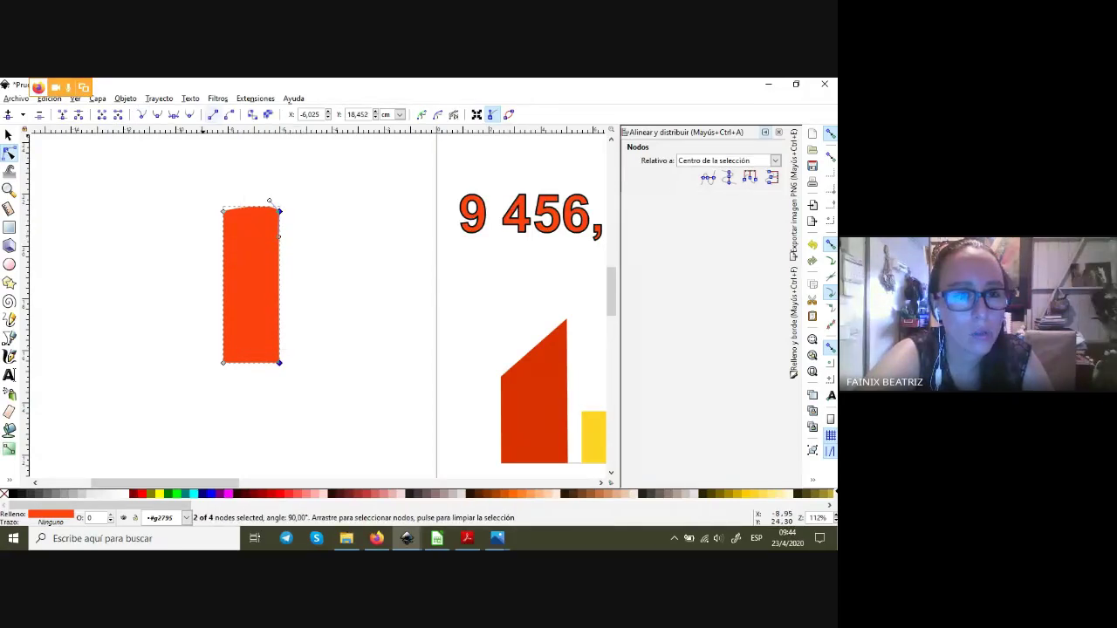
left_click_drag(180, 171, 299, 255)
key("shift+l")
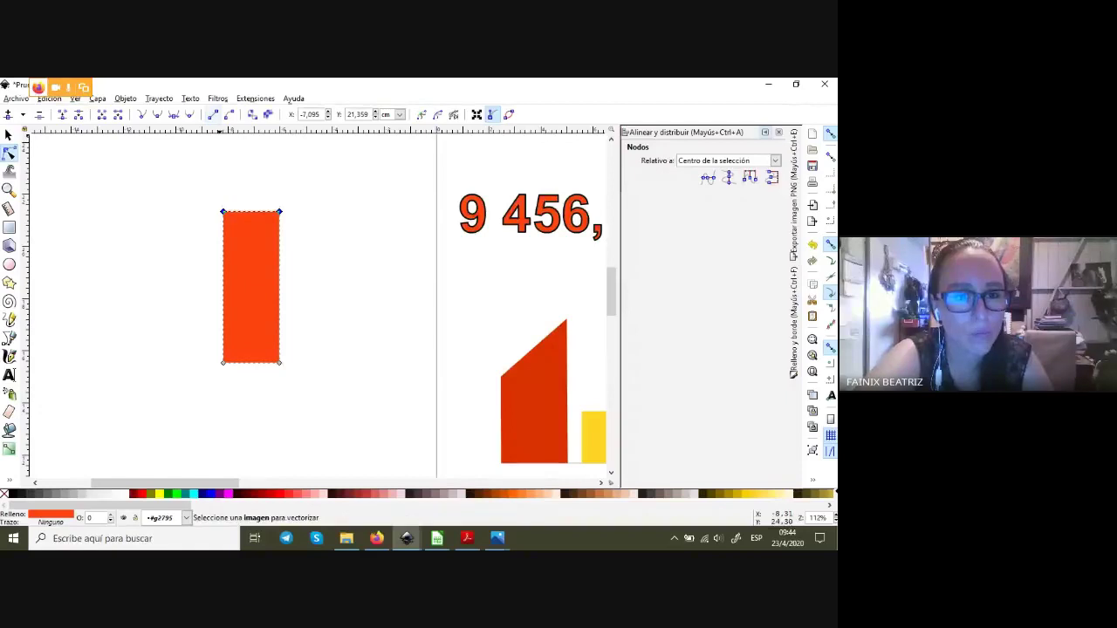
left_click(376, 539)
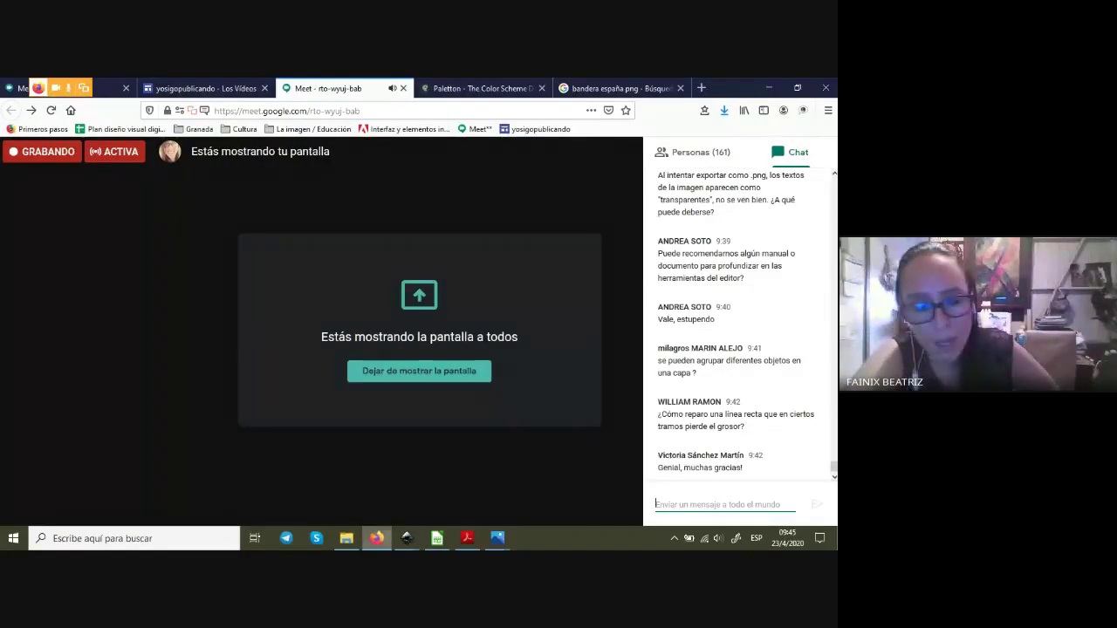
mouse_move(407, 539)
left_click(419, 467)
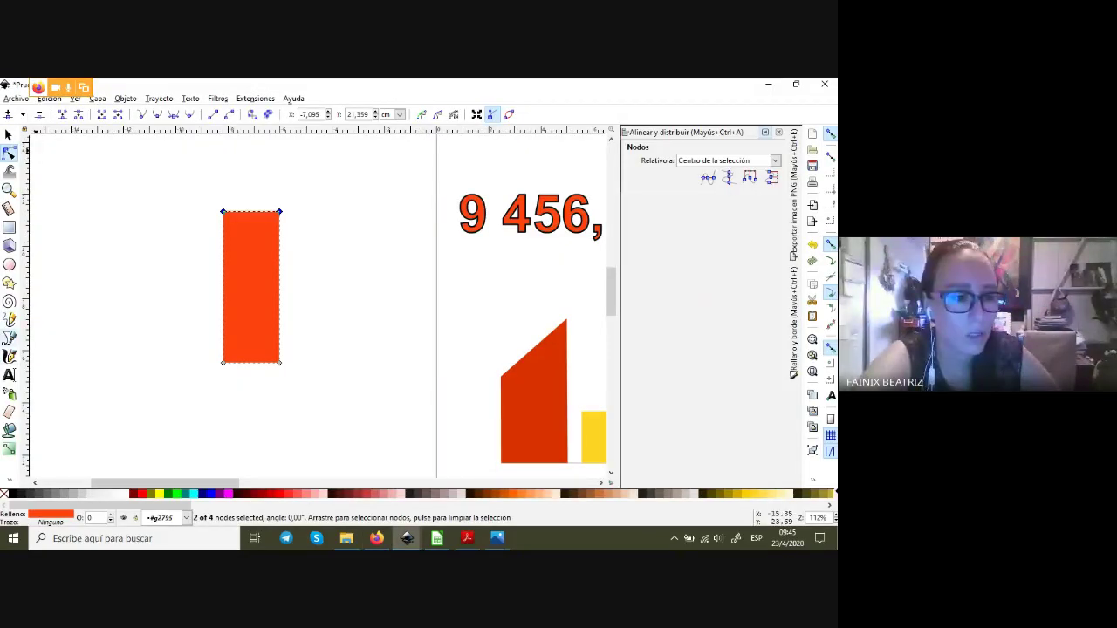
- Draw a straight horizontal line right of the orange bar and adjust its right end
left_click(8, 339)
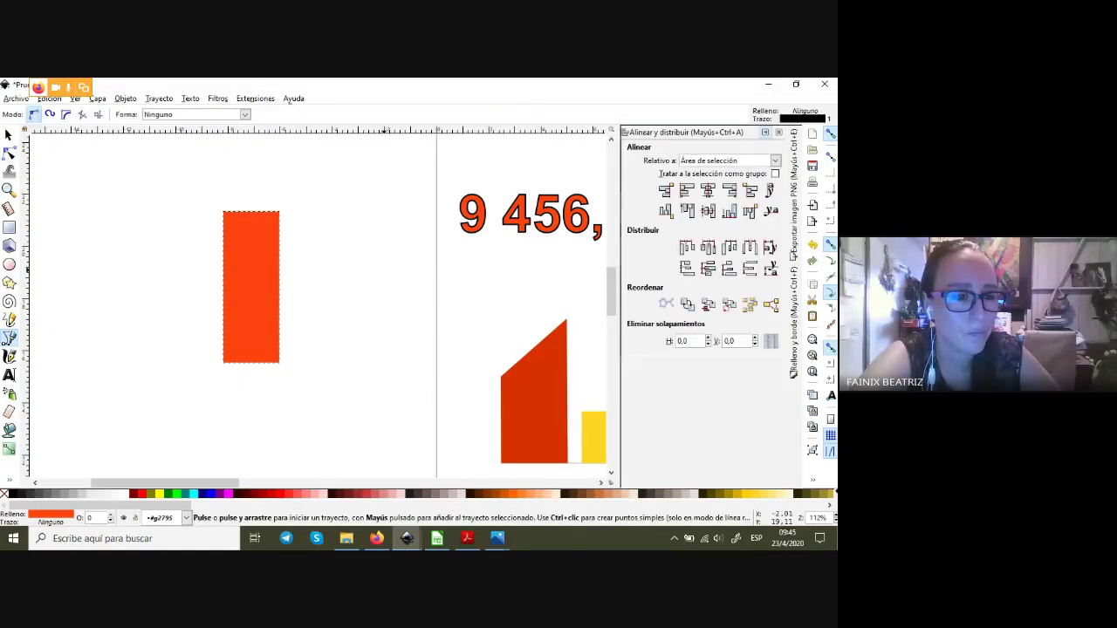
left_click(307, 251)
double_click(415, 251)
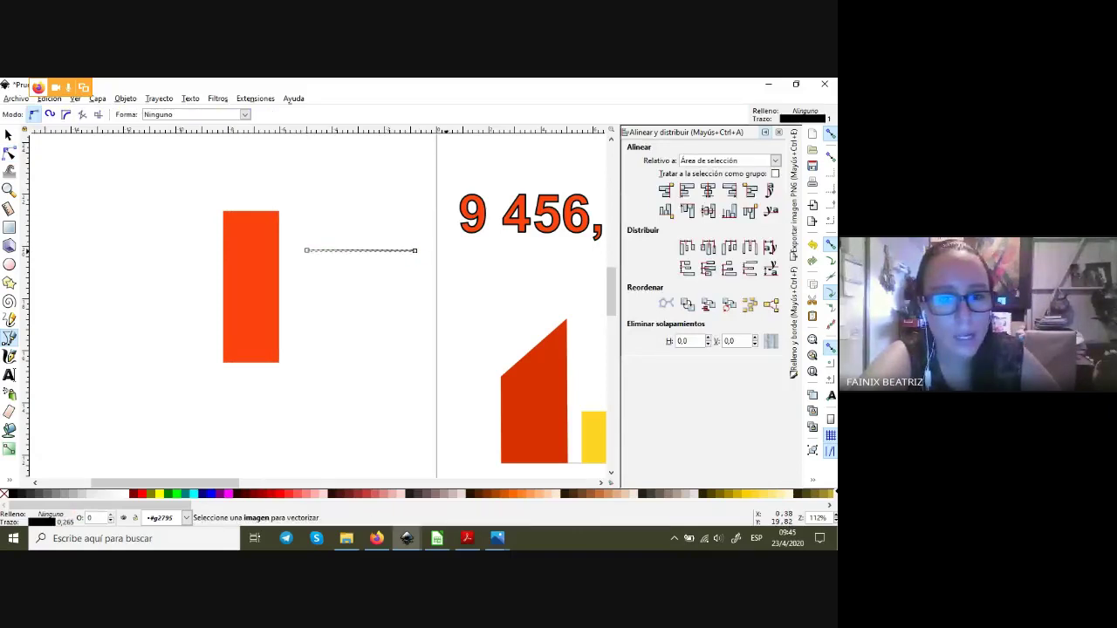
scroll(426, 249, "up", 2)
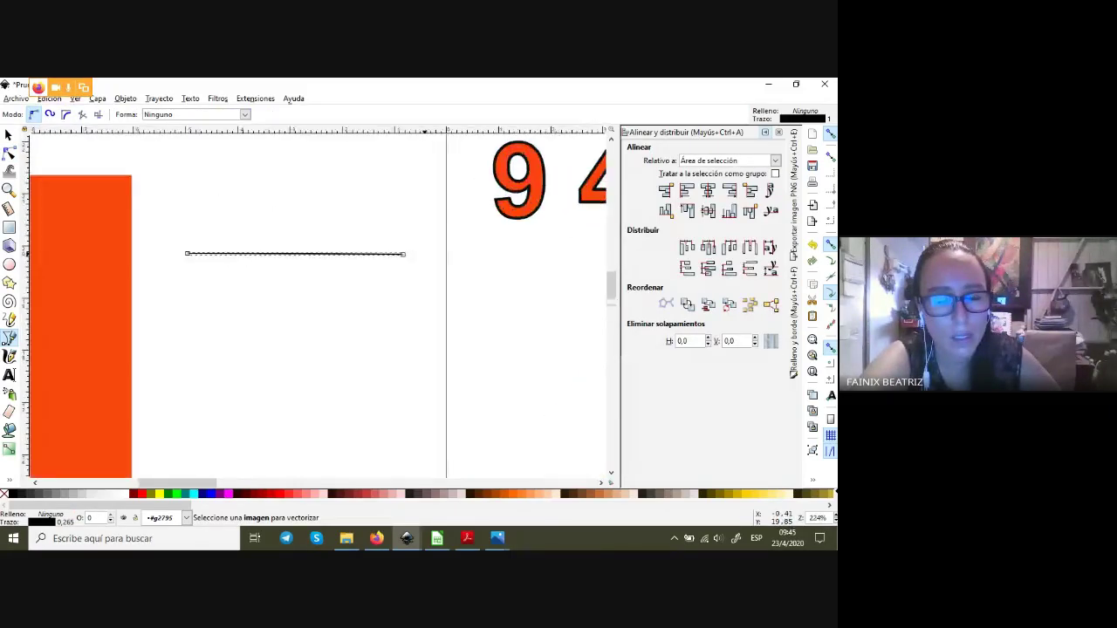
scroll(426, 248, "up", 1)
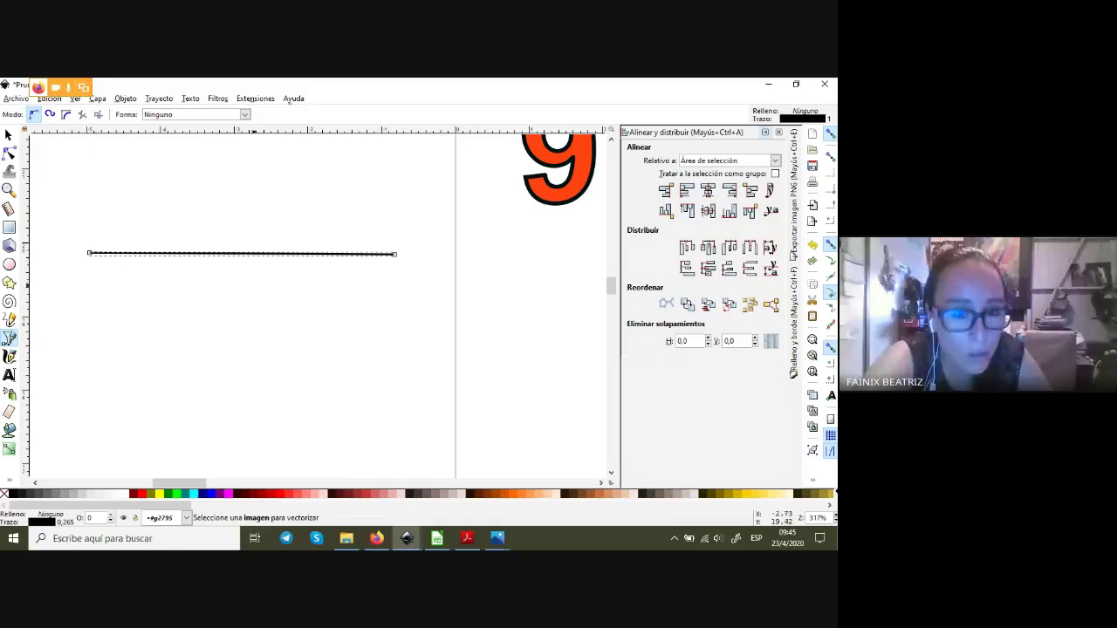
key("s")
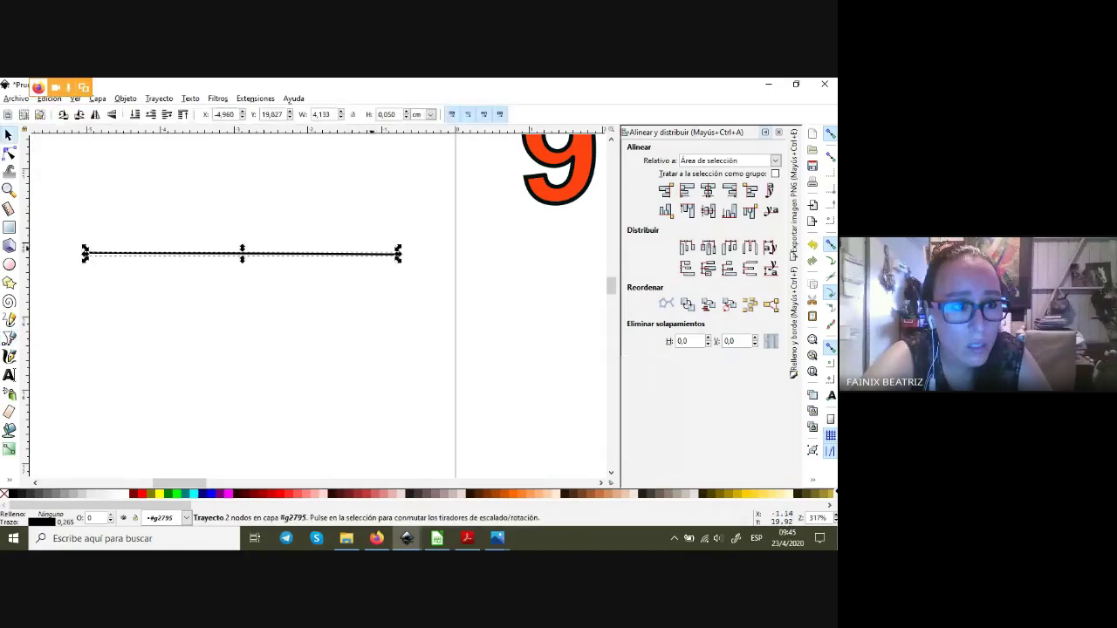
key("n")
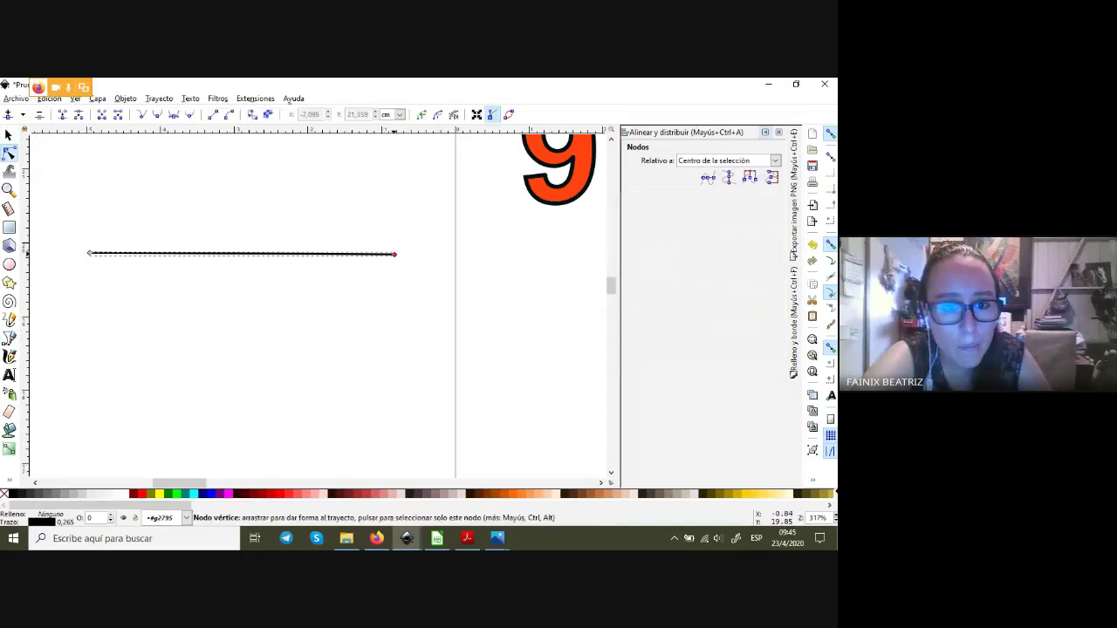
left_click(394, 253)
left_click_drag(395, 254, 396, 253)
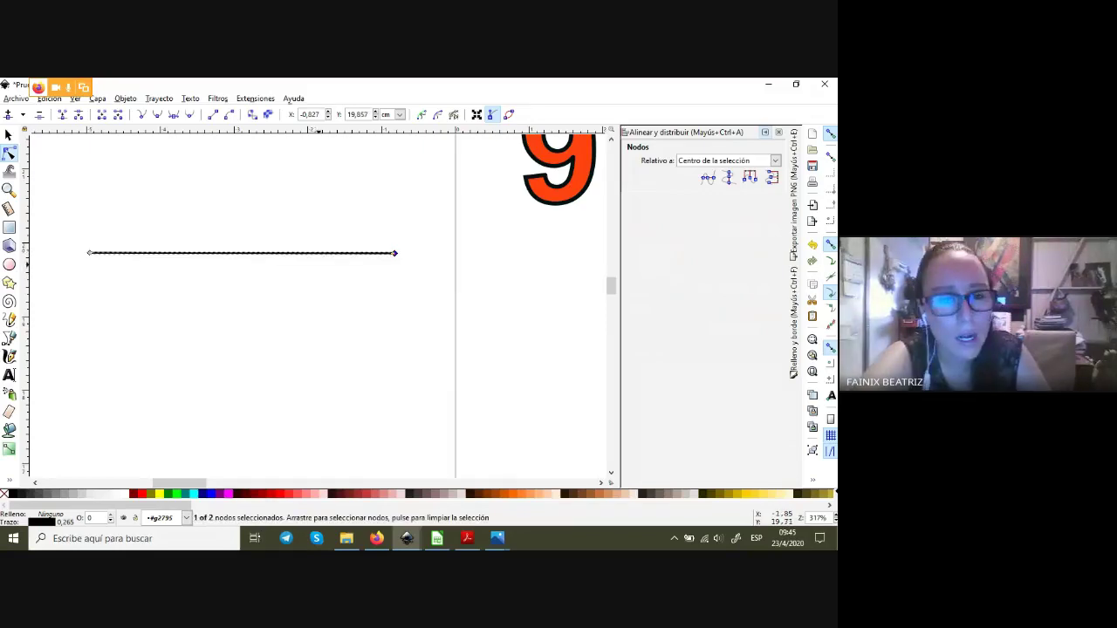
- Give the line a 0,126 cm solid stroke, after briefly trying a dashed pattern
left_click(795, 323)
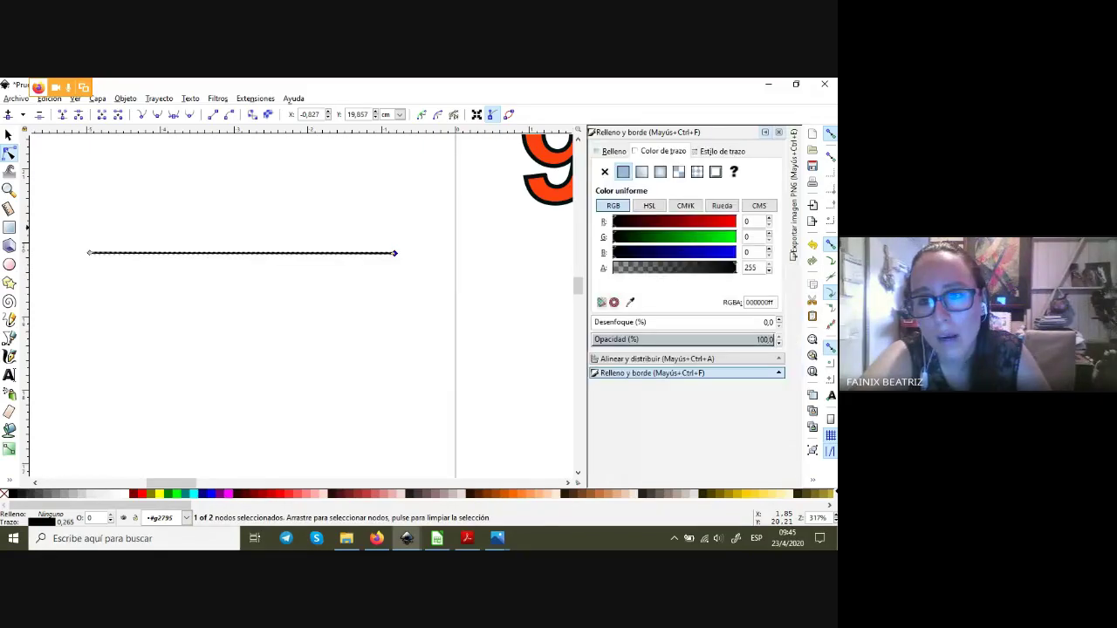
left_click(723, 151)
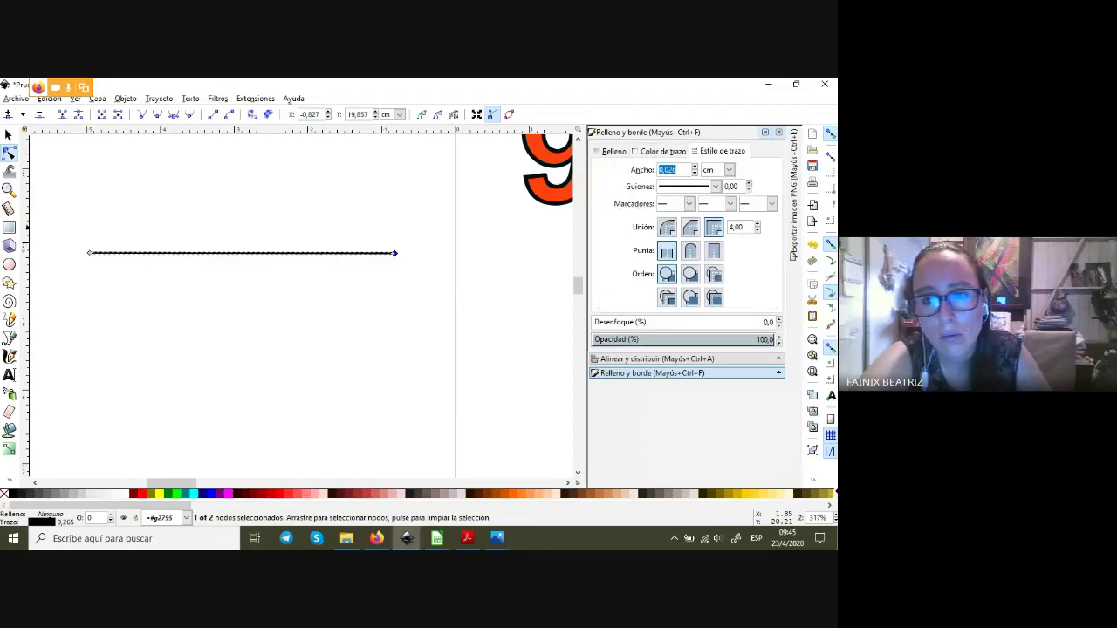
left_click(694, 167)
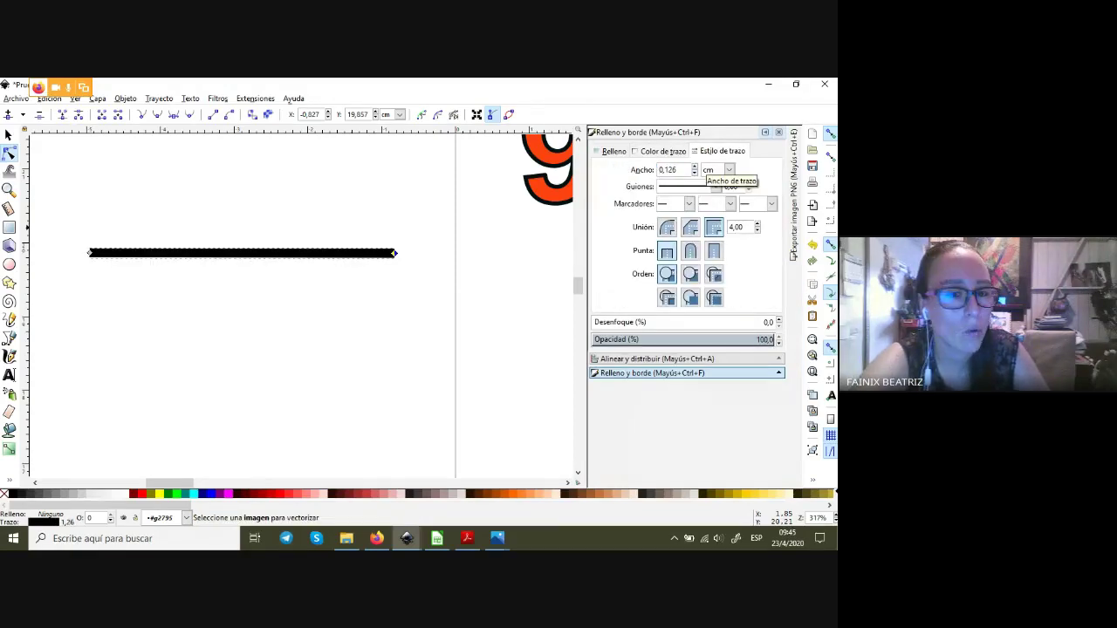
left_click(716, 186)
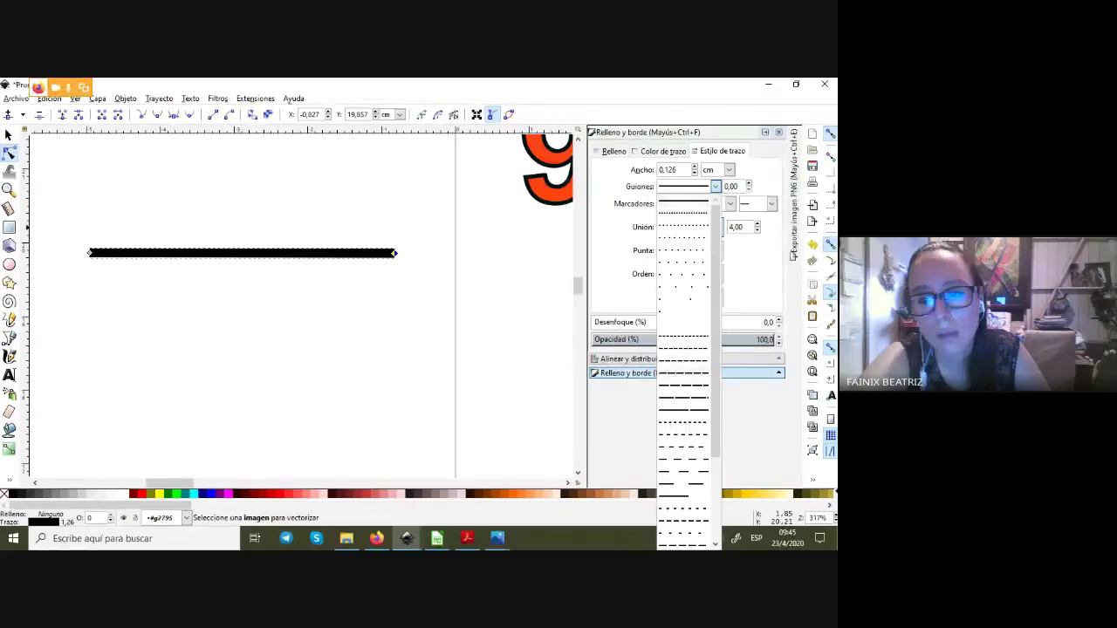
left_click(690, 228)
left_click(716, 185)
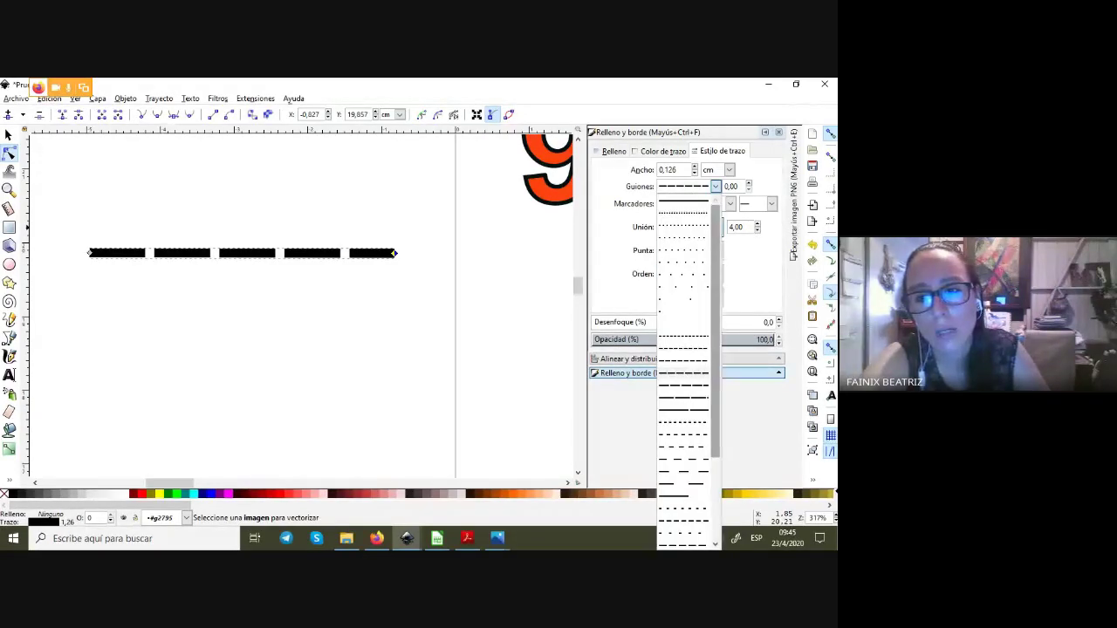
left_click(684, 203)
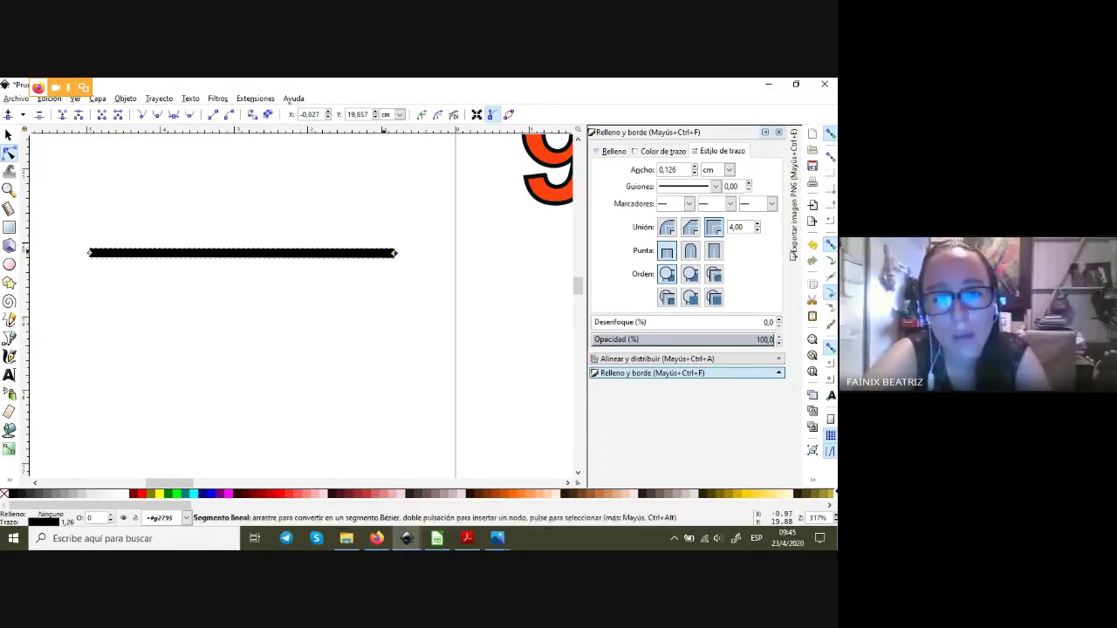
- Try bending the line into a curve, then undo to keep it straight
key("ctrl+a")
scroll(296, 306, "left", 1)
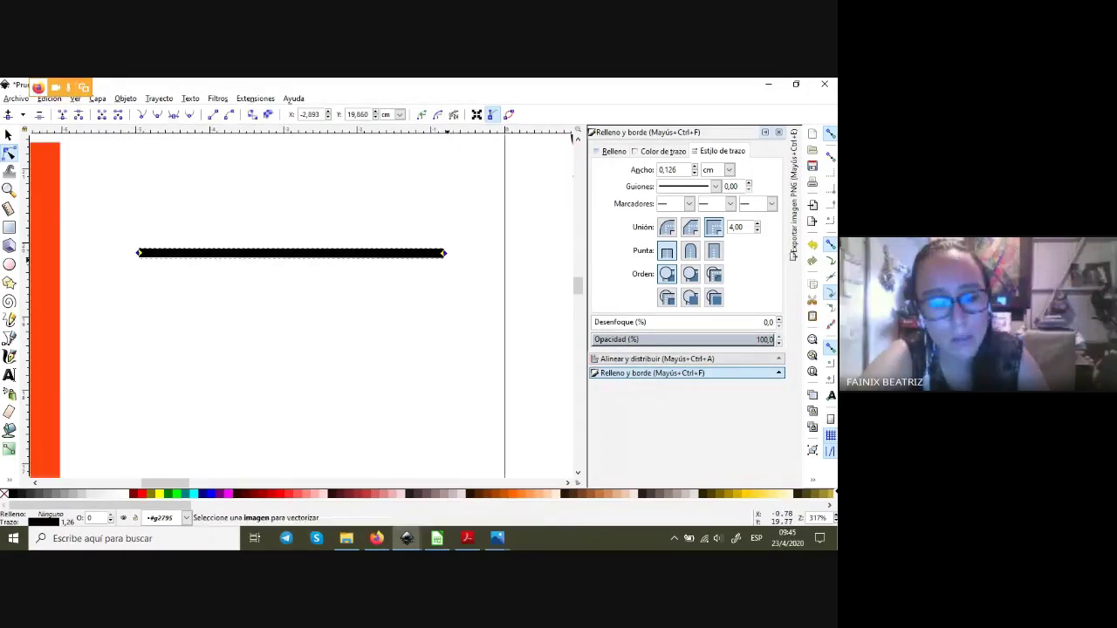
scroll(296, 305, "left", 2)
scroll(297, 305, "up", 1)
scroll(301, 305, "up", 1)
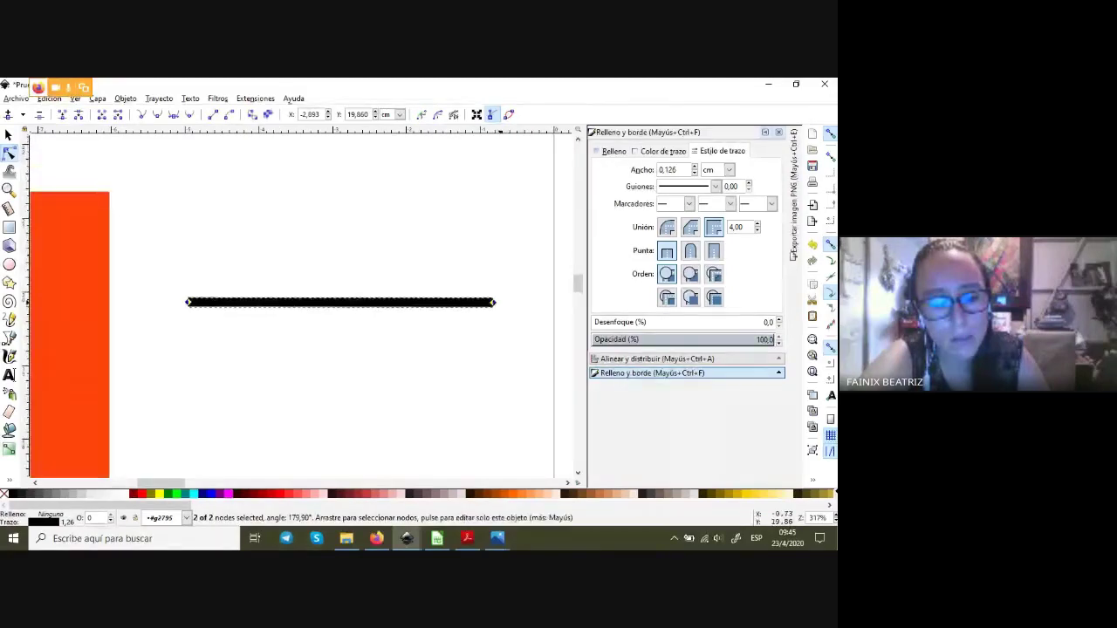
scroll(301, 305, "down", 2)
scroll(301, 305, "up", 1)
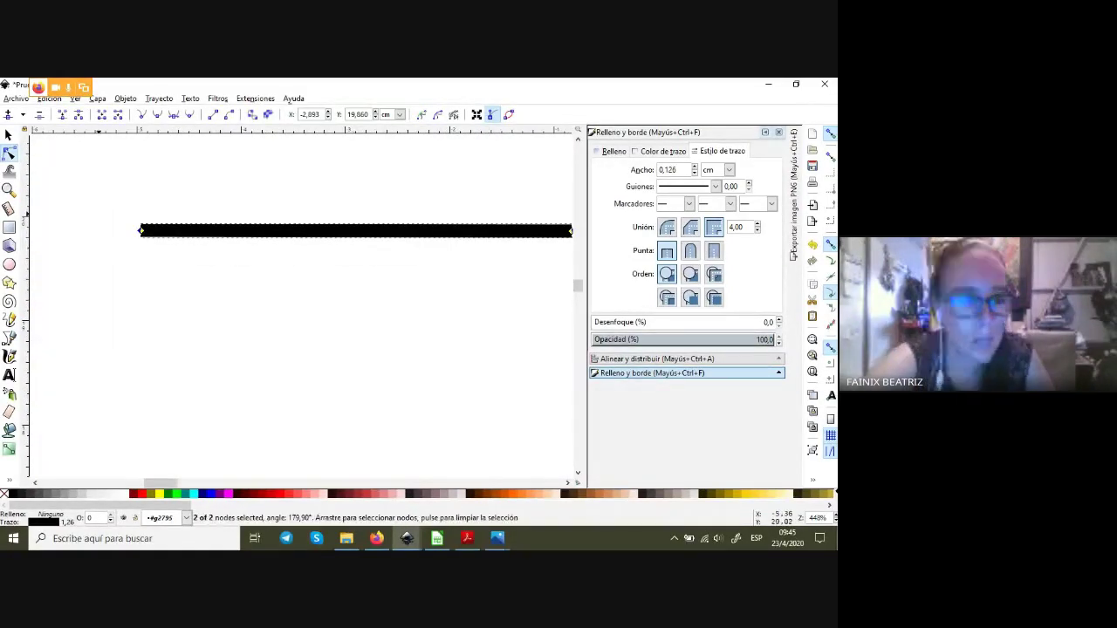
left_click_drag(262, 231, 175, 261)
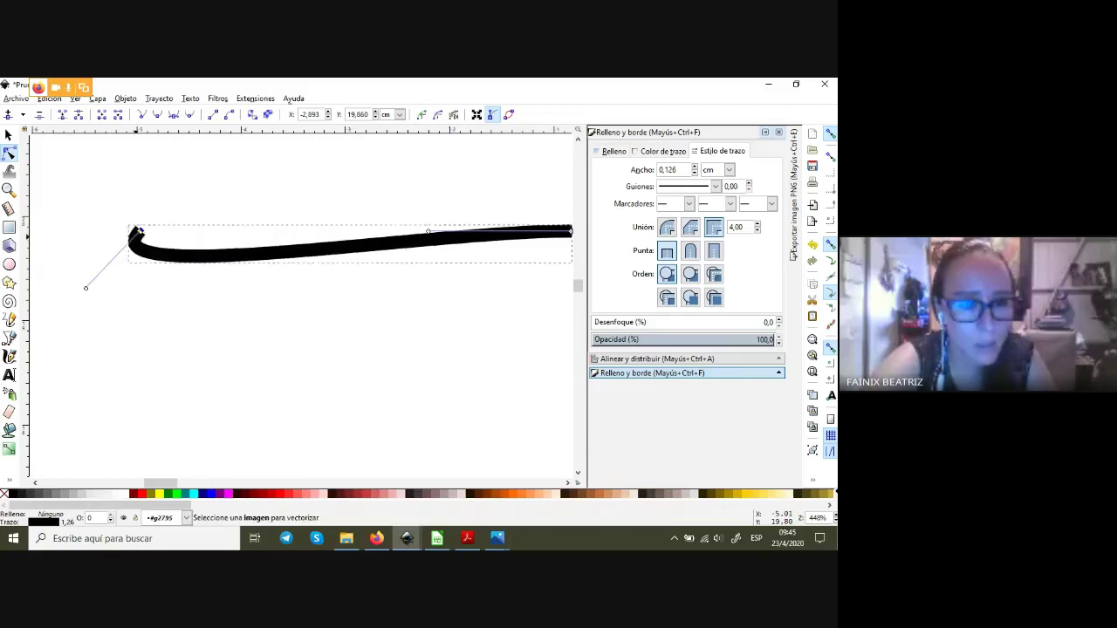
key("ctrl+z")
- Shift the line slightly left and give it round caps
key("s")
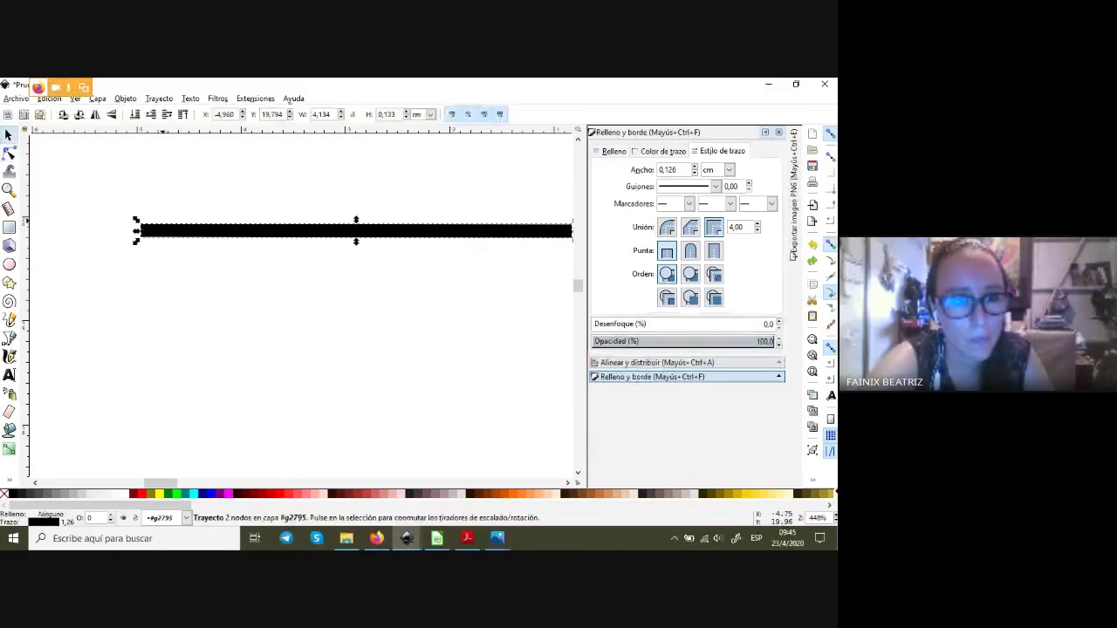
left_click_drag(349, 230, 310, 230)
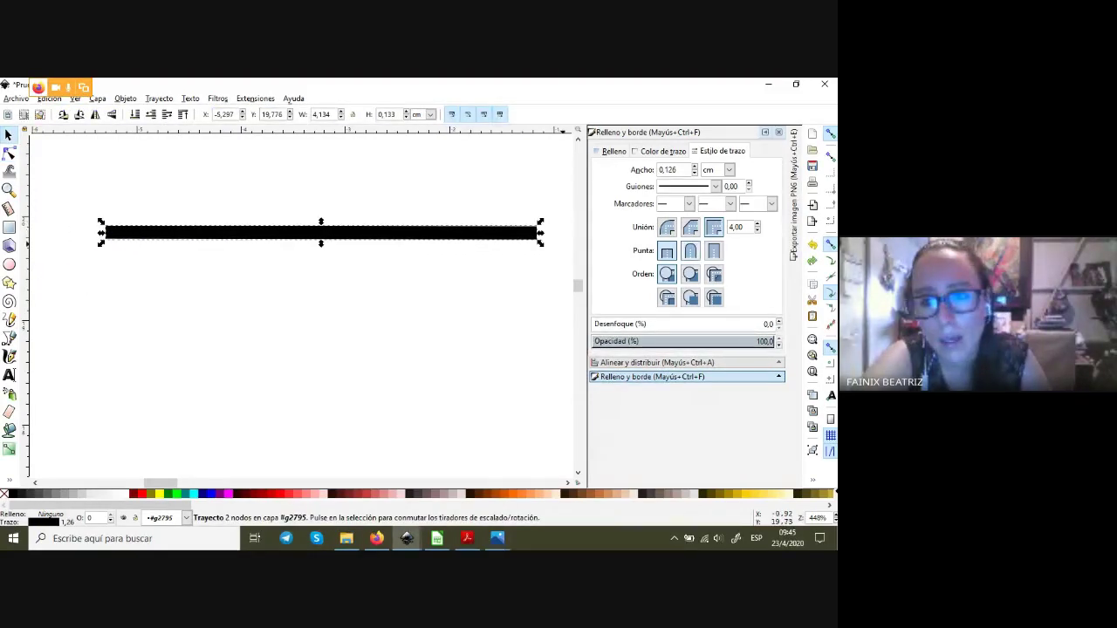
left_click(690, 250)
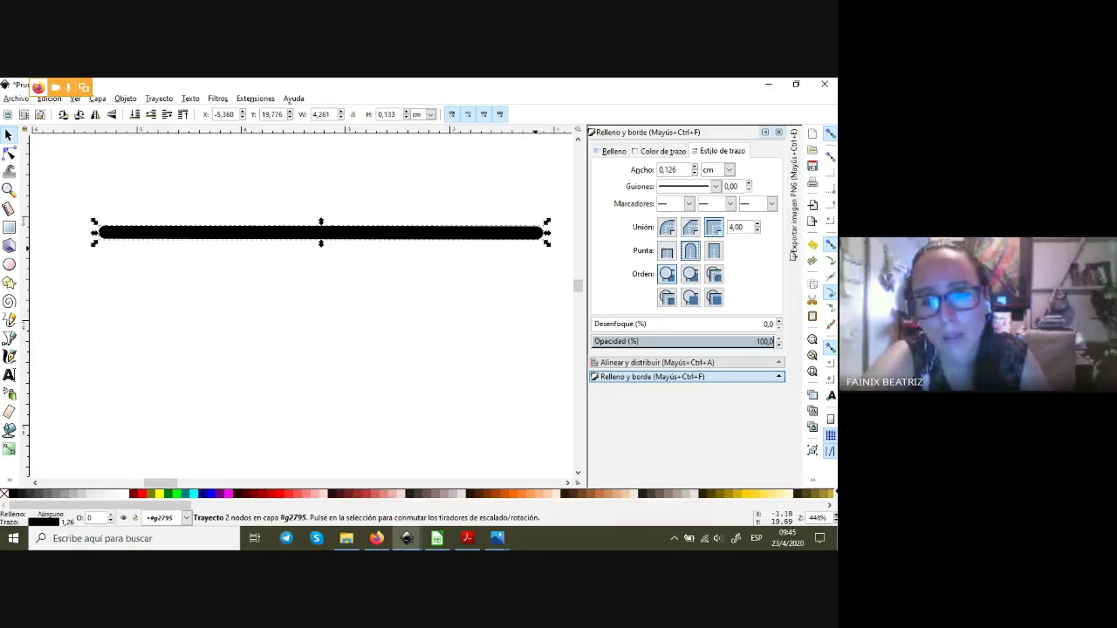
left_click(714, 250)
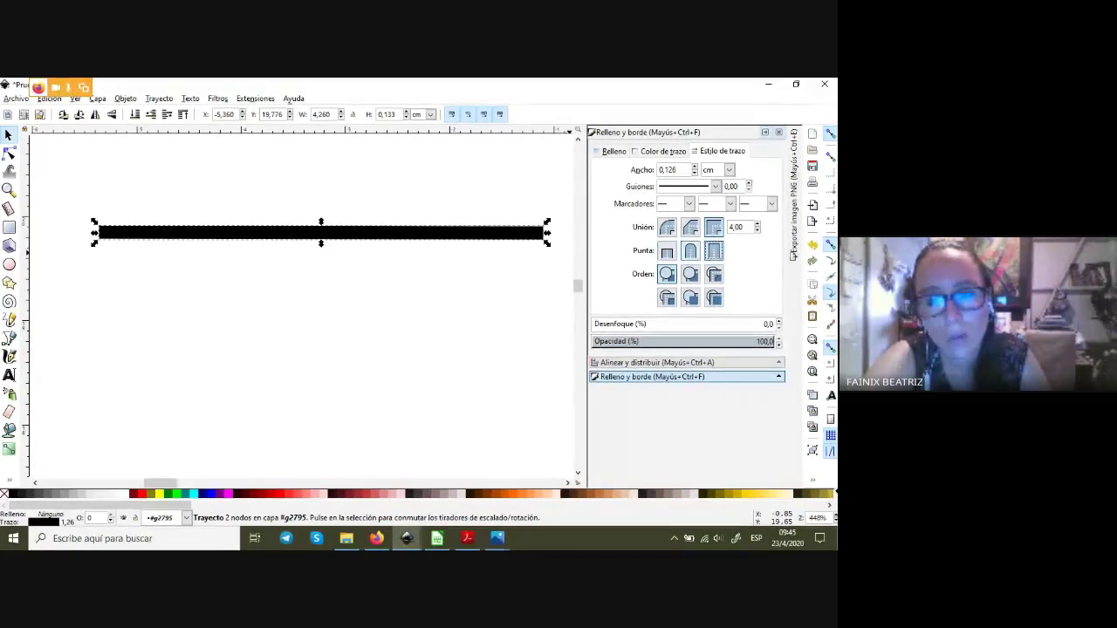
left_click(690, 251)
scroll(358, 227, "down", 1)
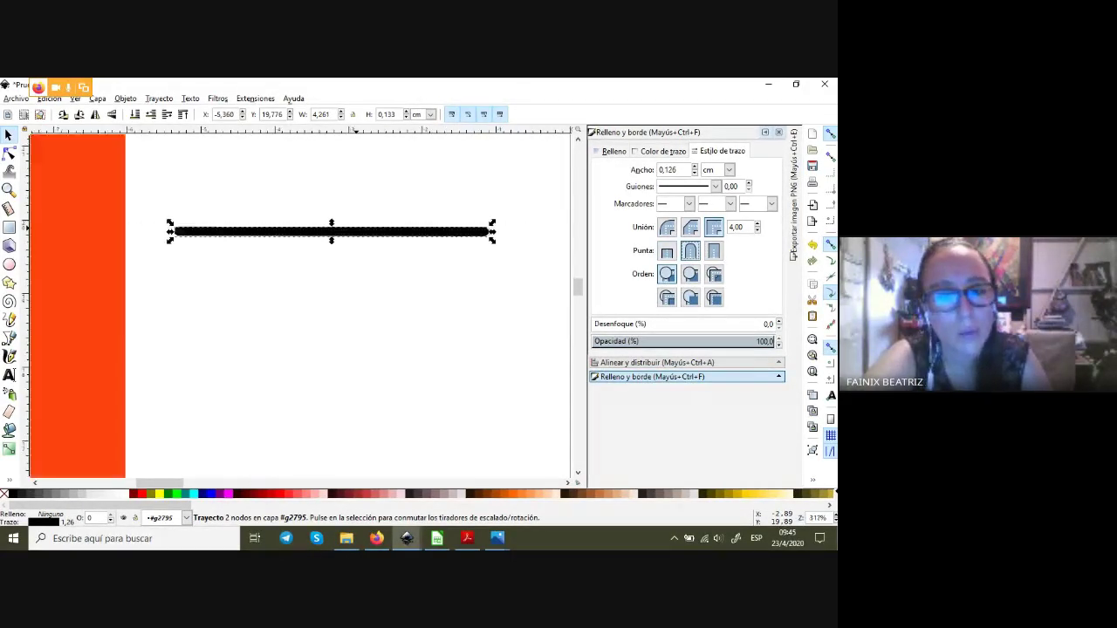
scroll(358, 227, "down", 1)
scroll(358, 227, "down", 1)
left_click(204, 198)
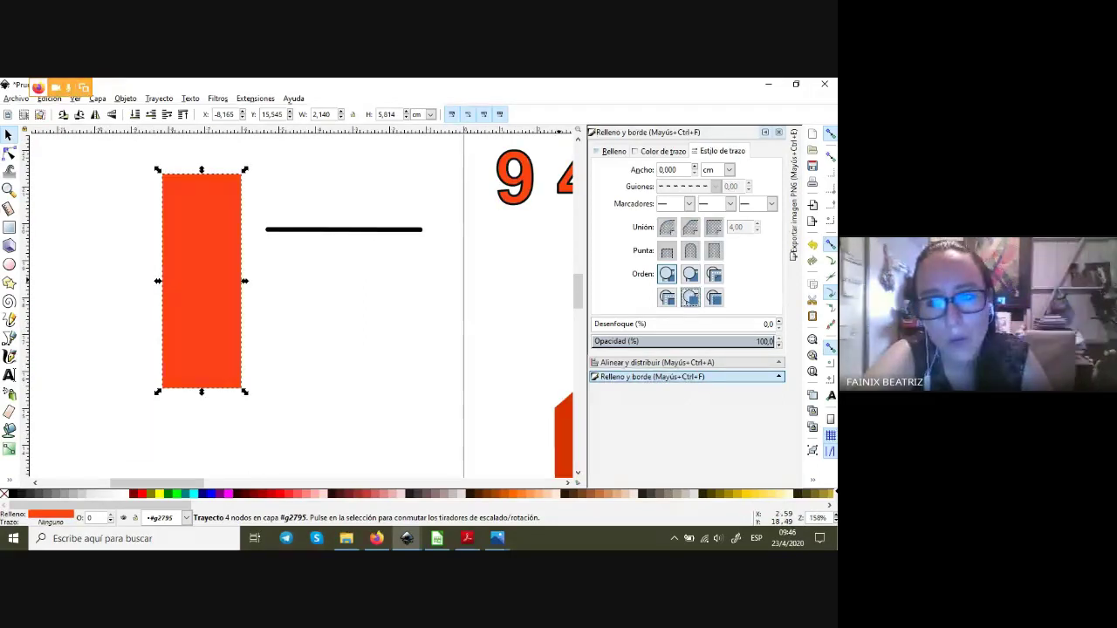
key("Escape")
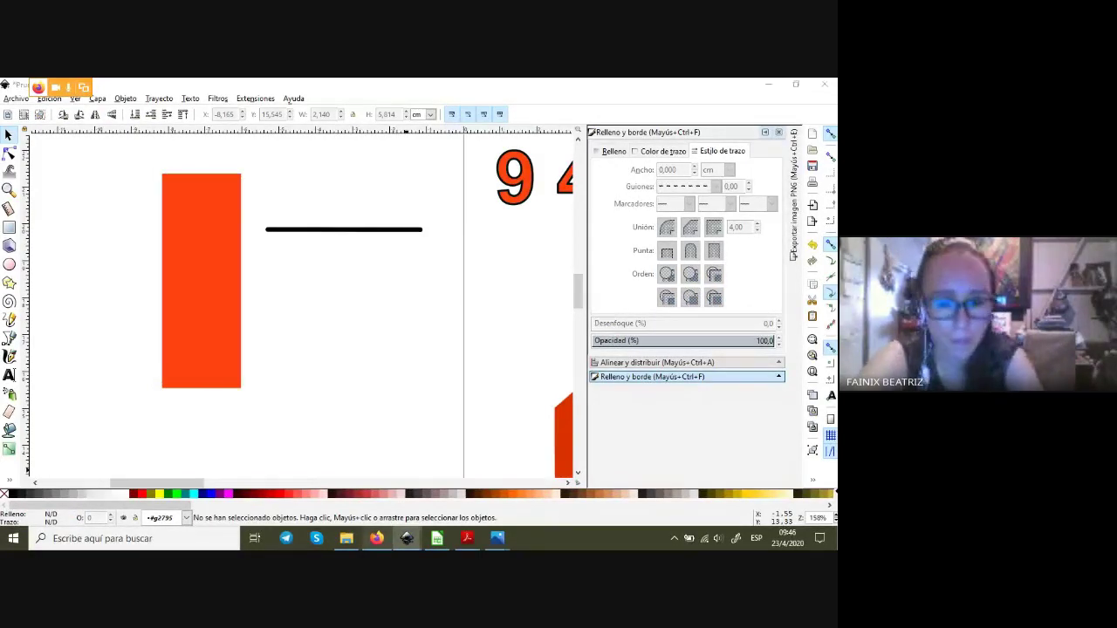
- In Firefox, search Google for 'vectores gratuitos' from the image-results tab
left_click(376, 539)
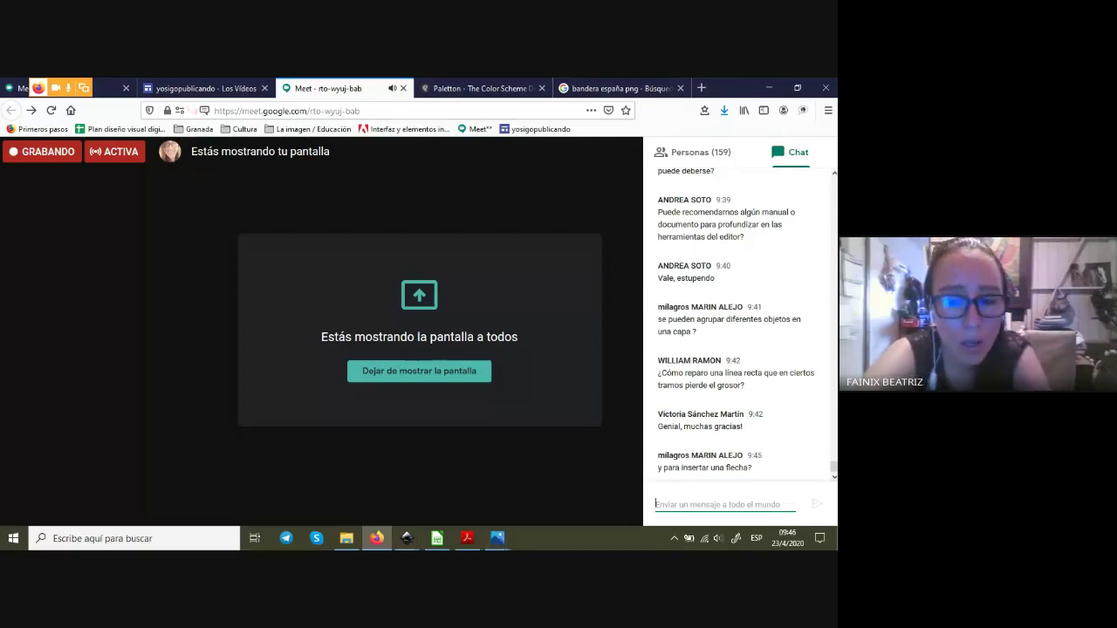
left_click(615, 89)
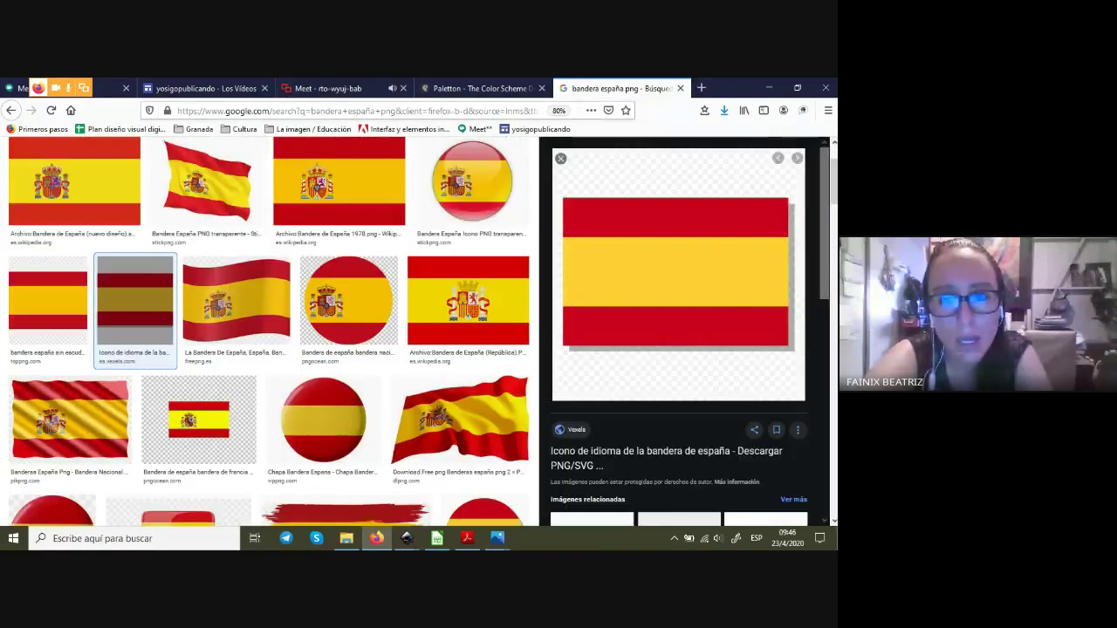
left_click(397, 111)
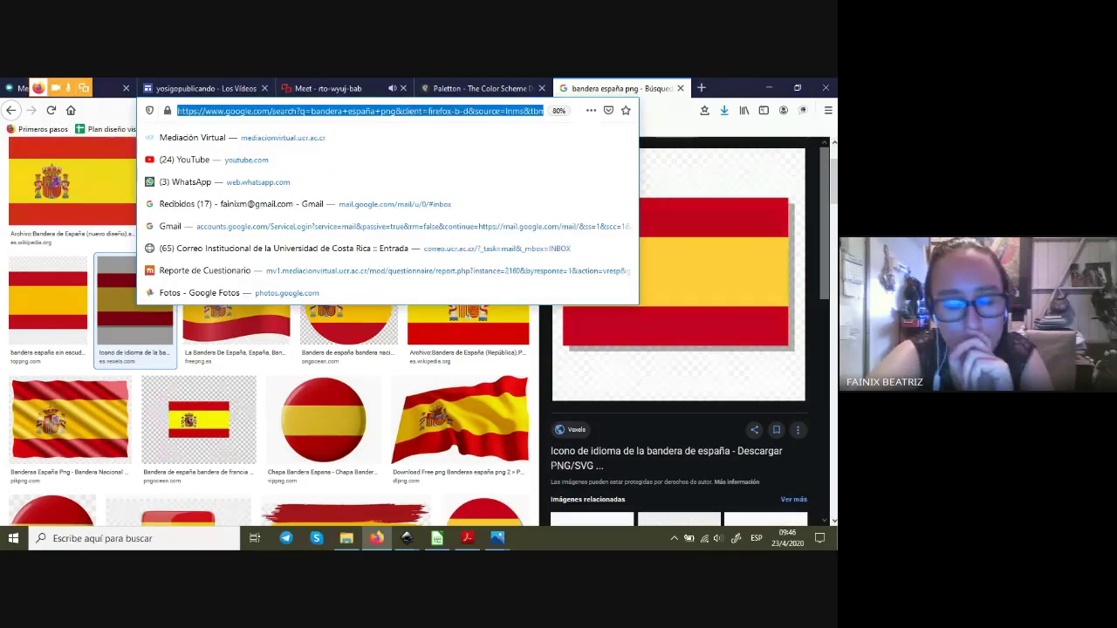
type("vecto")
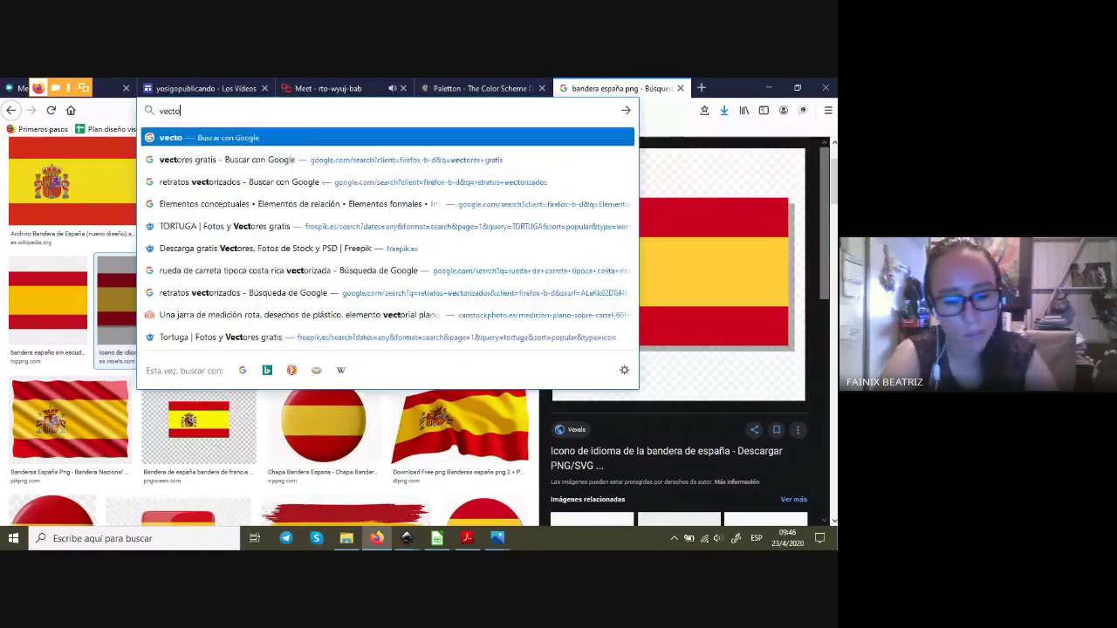
type("res grat")
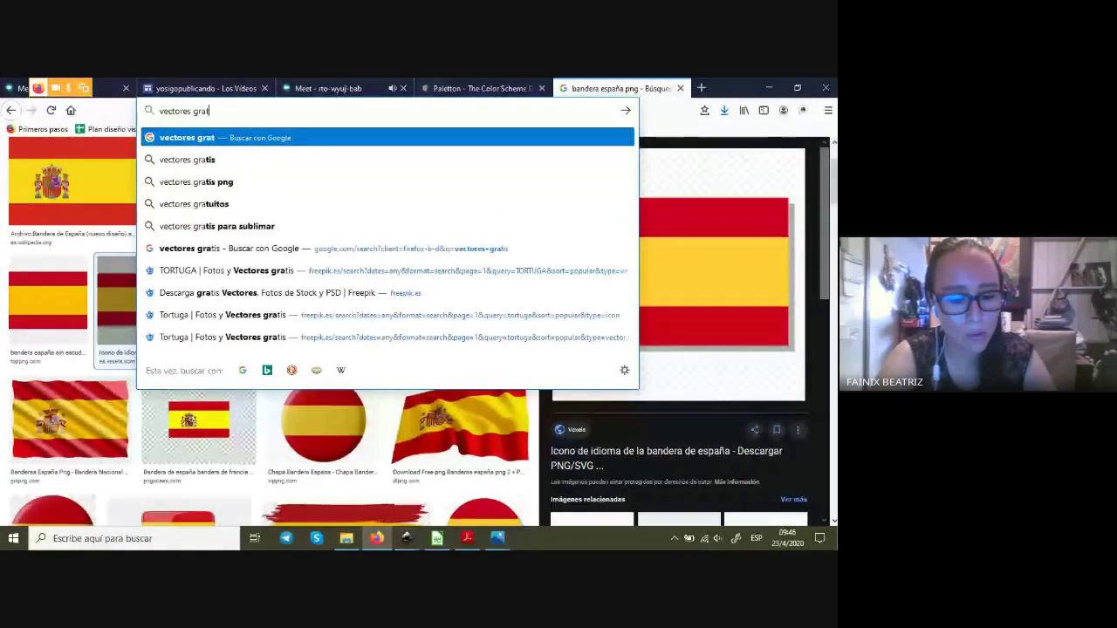
type("uitos")
key("Return")
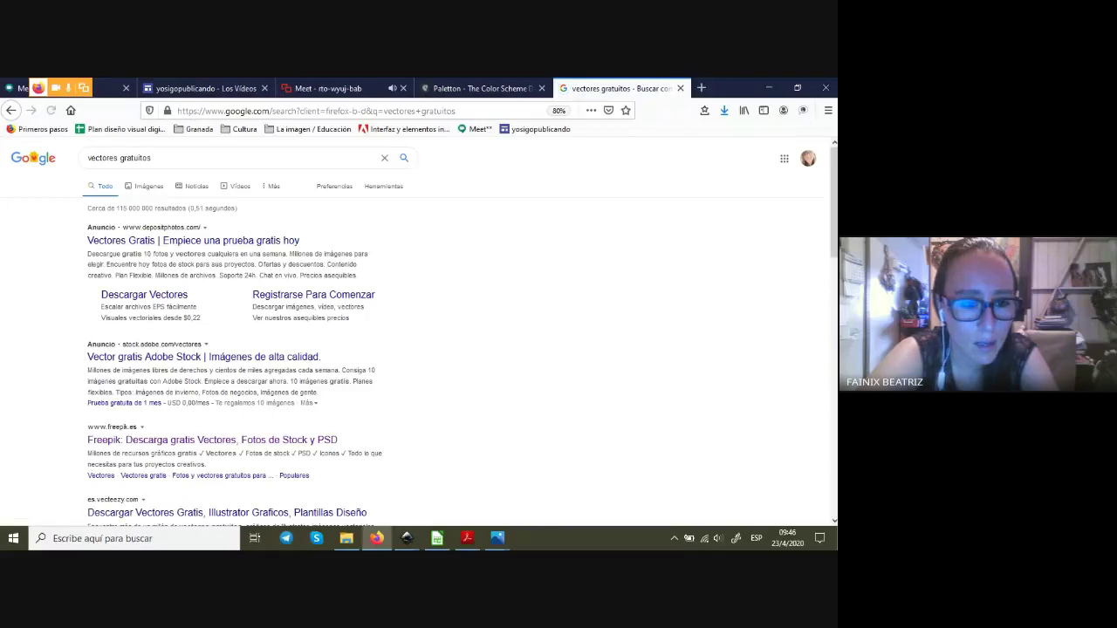
scroll(419, 349, "down", 1)
scroll(419, 349, "down", 2)
- Open Freepik and browse the 'flechas' arrow search results filtered to Vectores
left_click(212, 337)
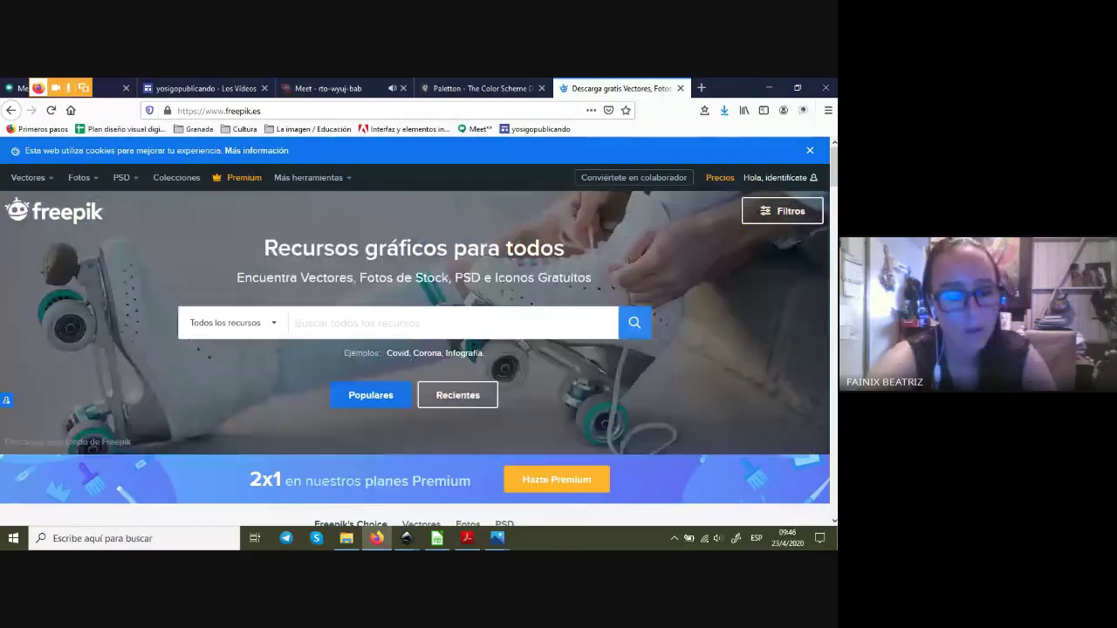
type("fech")
key("BackSpace")
key("BackSpace")
key("BackSpace")
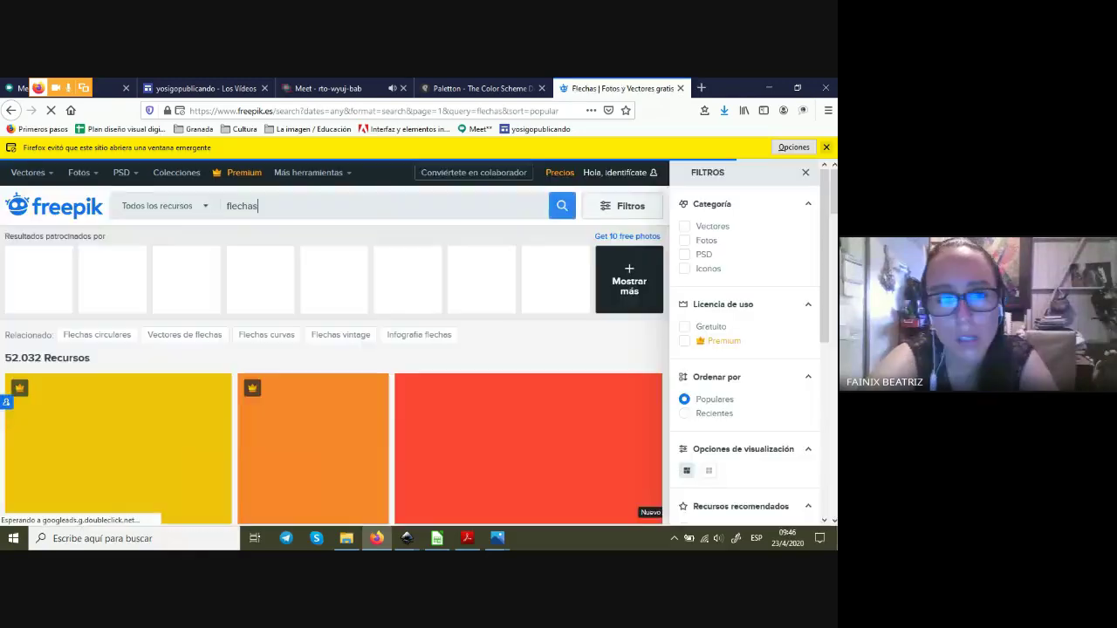
scroll(331, 349, "down", 2)
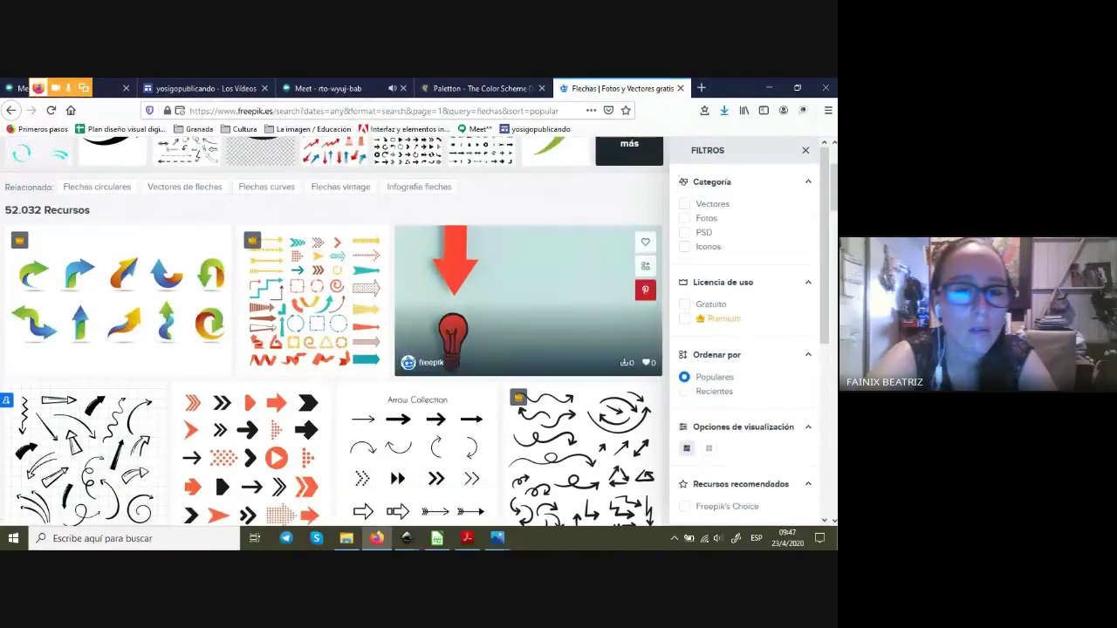
scroll(524, 393, "up", 2)
scroll(523, 393, "up", 1)
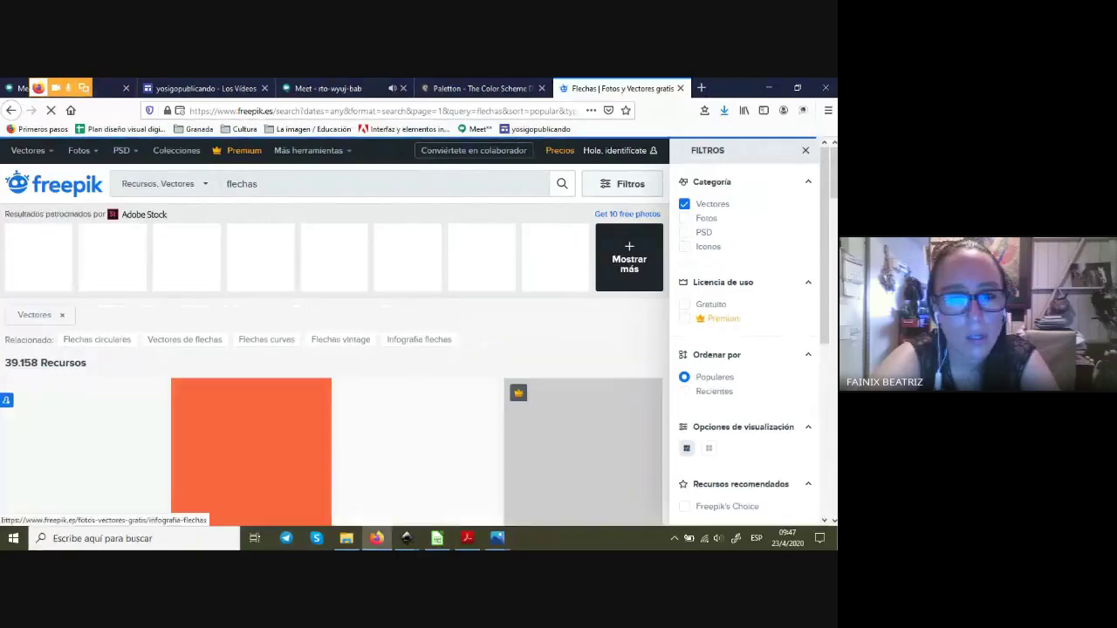
scroll(251, 392, "down", 1)
- Preview the infographic arrow pack's details, then return to the arrow results
left_click(252, 393)
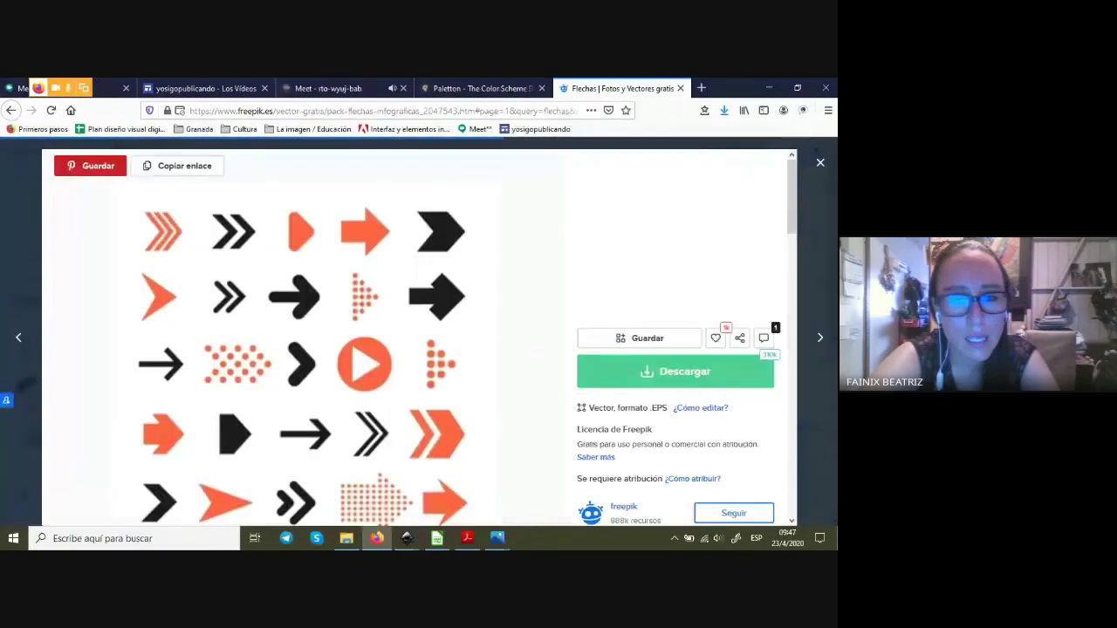
scroll(349, 349, "down", 1)
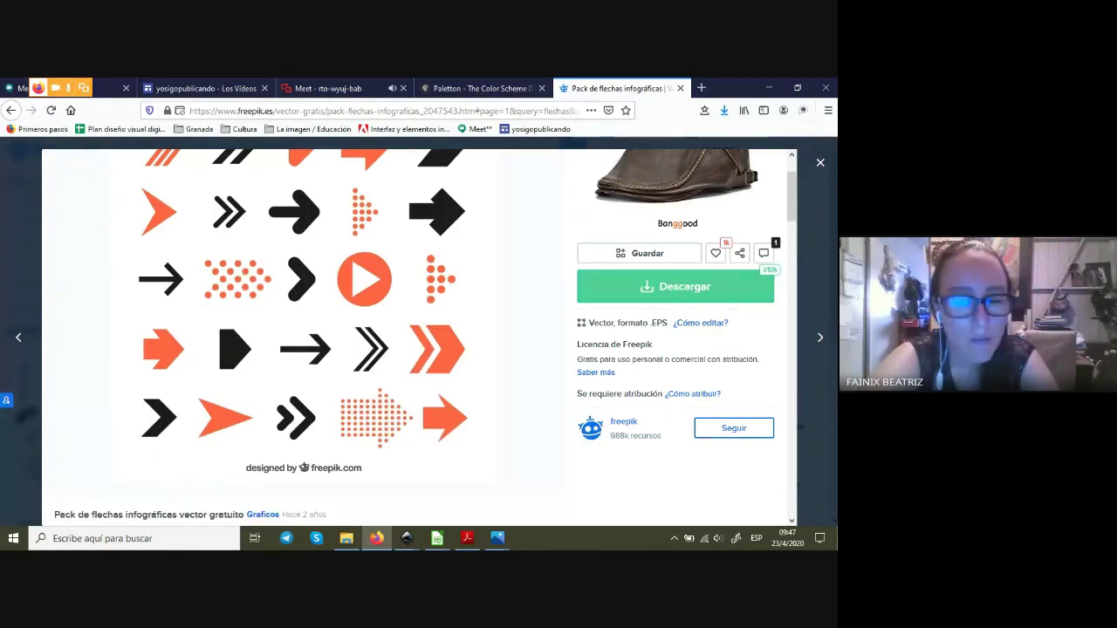
scroll(698, 332, "up", 2)
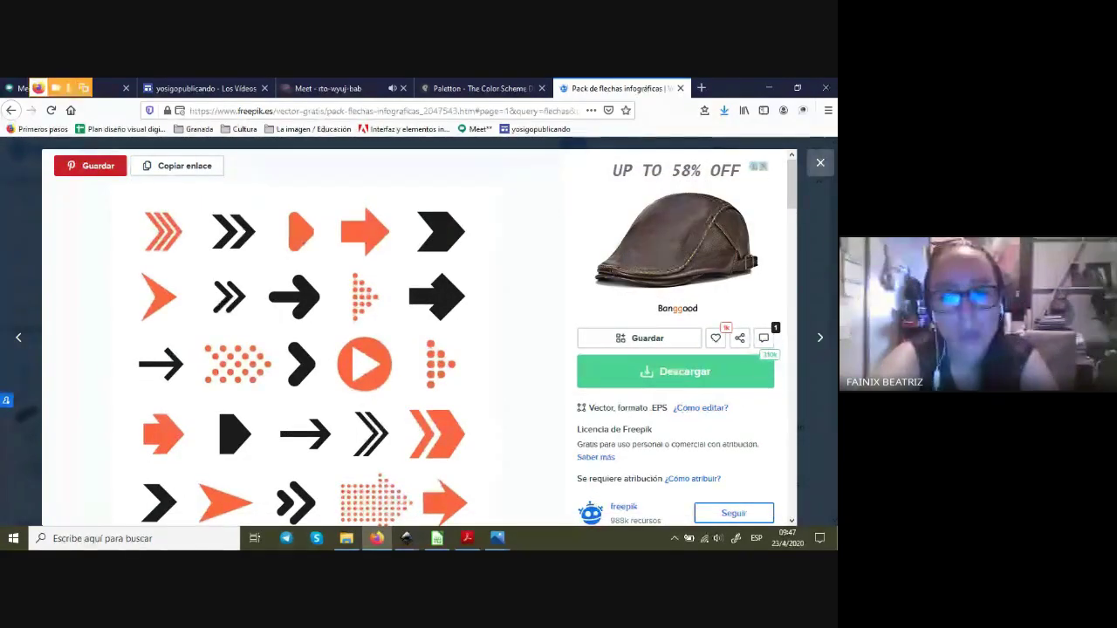
key("alt+Left")
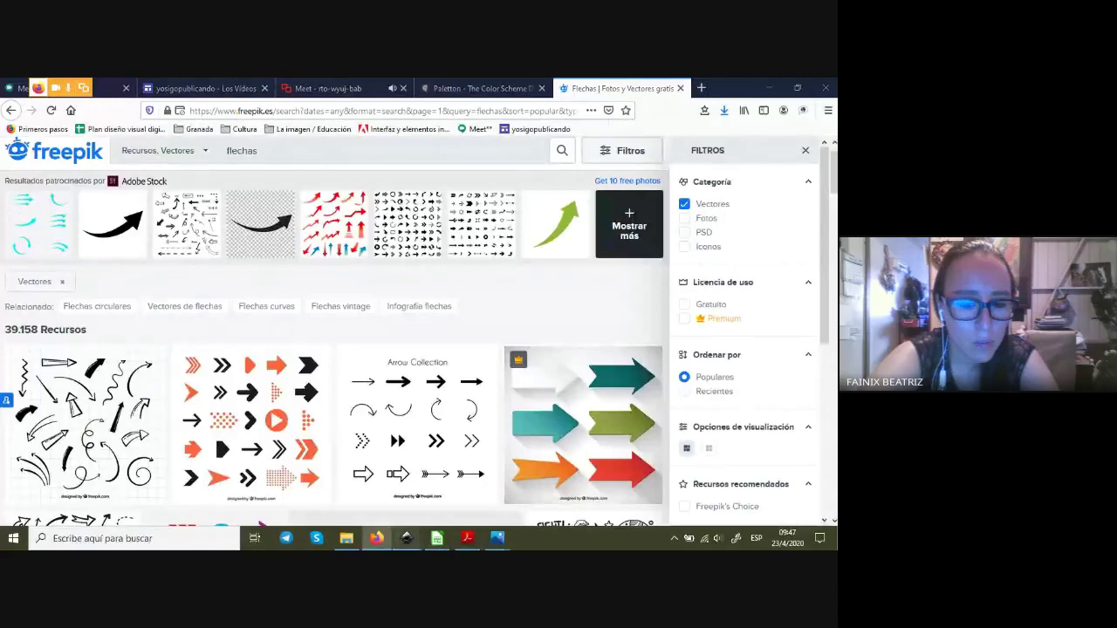
- Draw a three-cornered star as a triangle below the black line and move it up
left_click(471, 484)
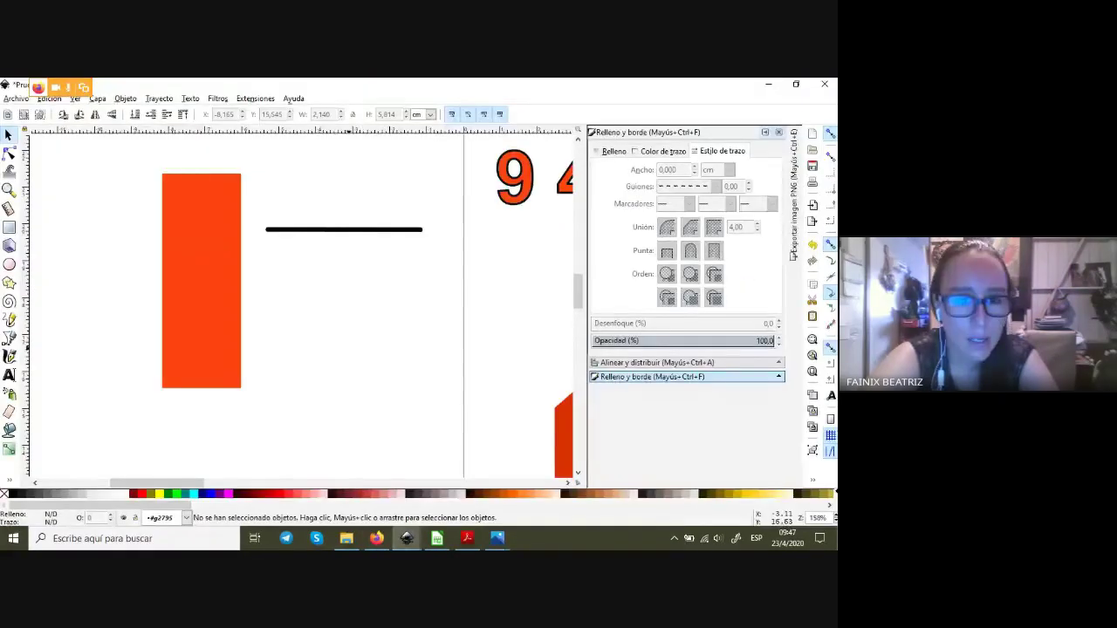
left_click(8, 282)
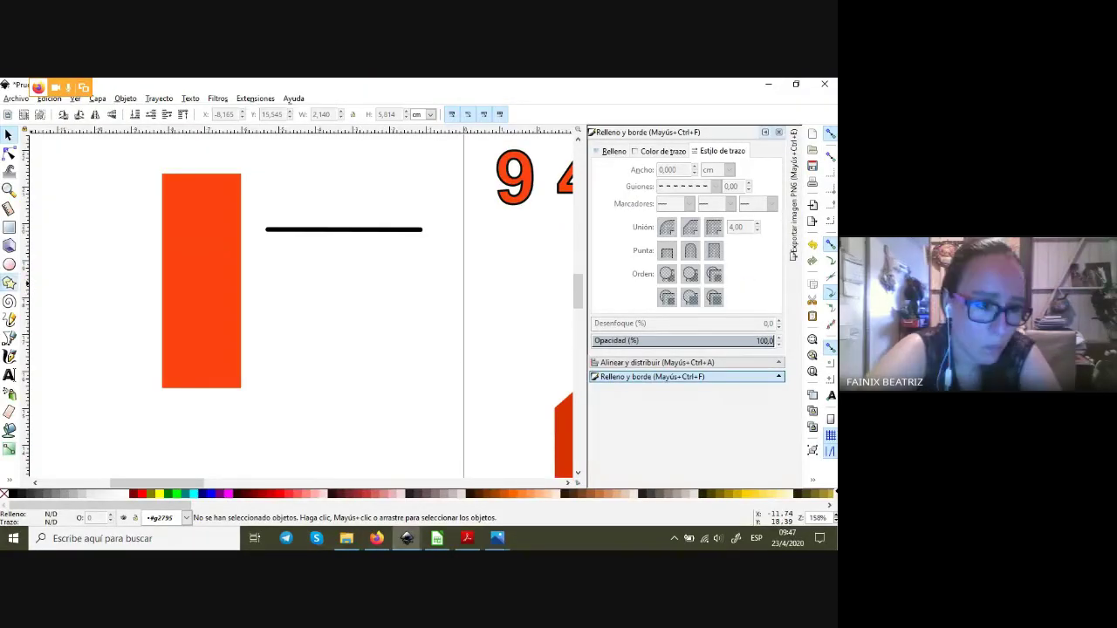
left_click_drag(346, 291, 372, 311)
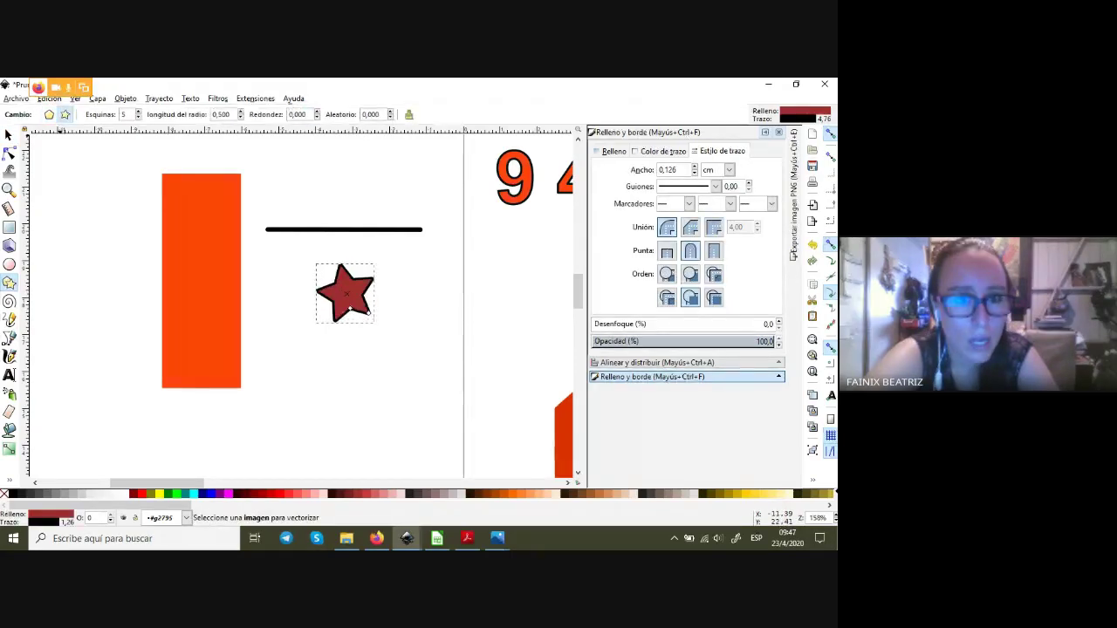
type("3")
key("Return")
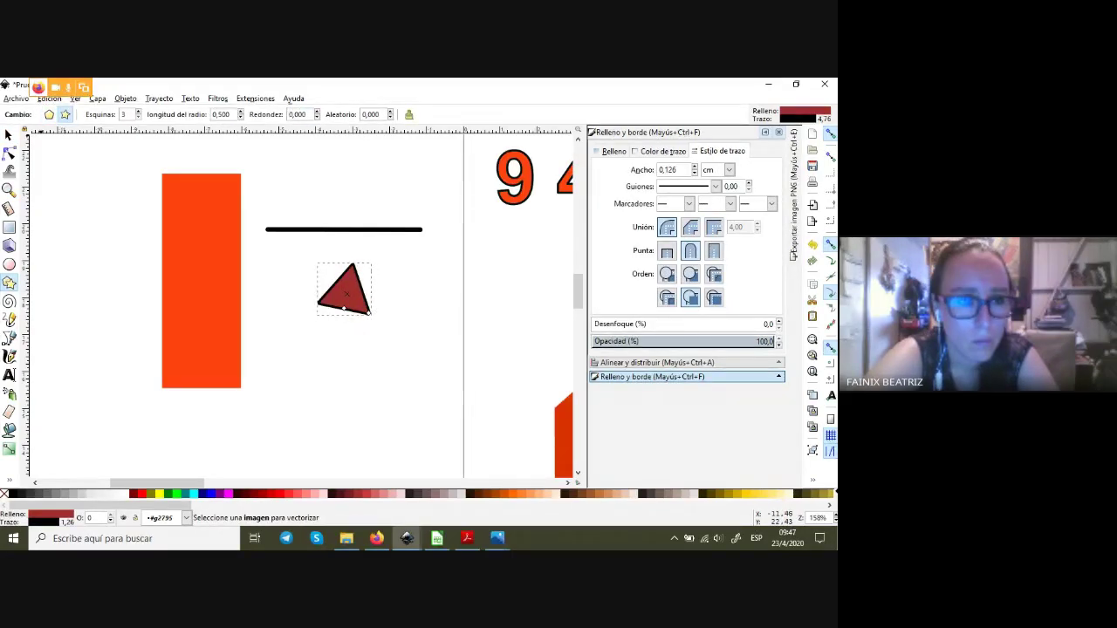
key("s")
left_click_drag(343, 295, 352, 250)
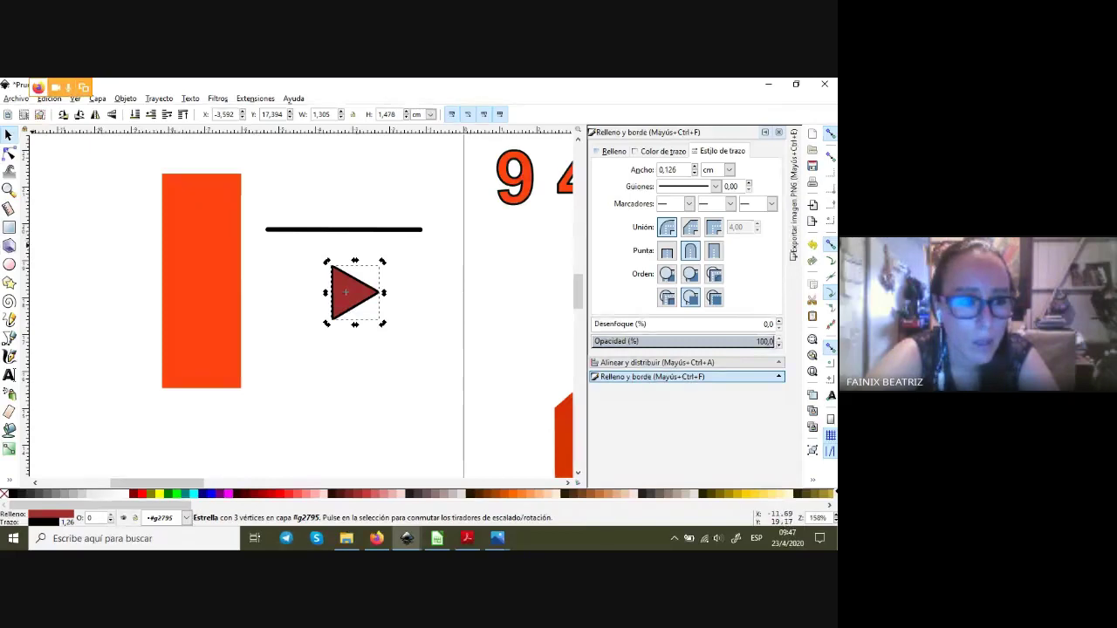
- Draw a dark-red rectangular shaft, centre it horizontally with the triangle, and union them
key("r")
mouse_move(269, 278)
left_mouse_down()
mouse_move(350, 307)
mouse_move(345, 298)
left_mouse_up()
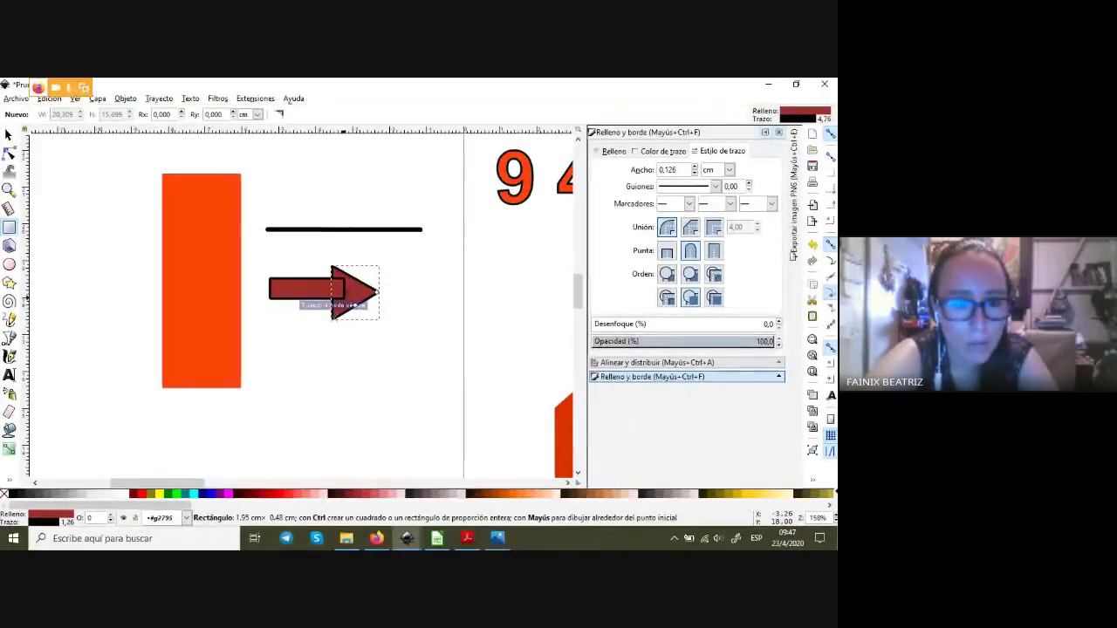
key("s")
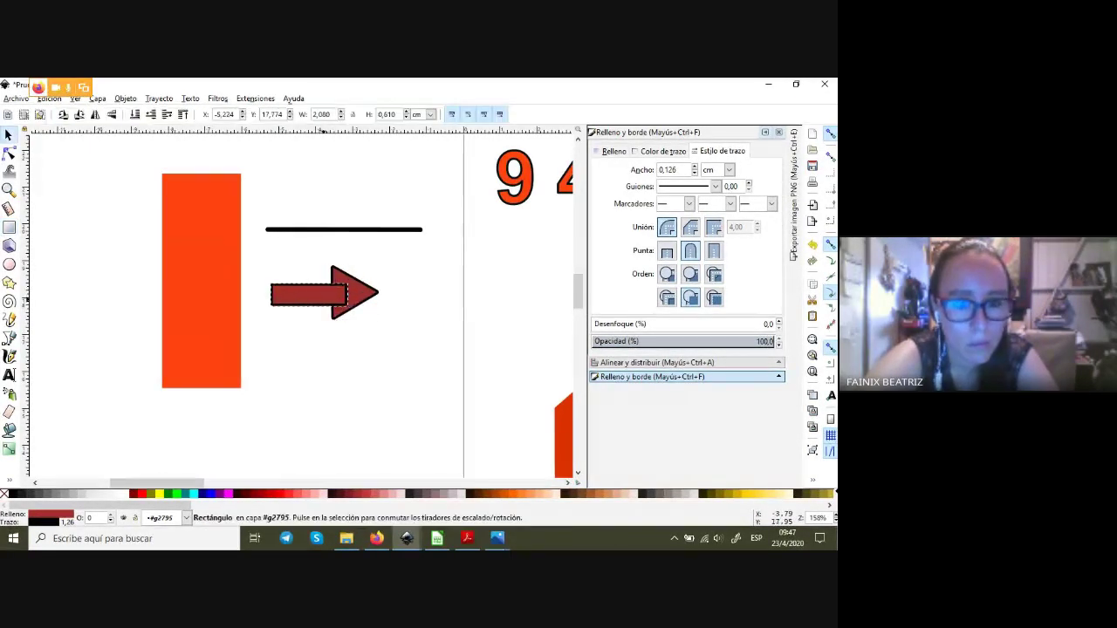
left_click_drag(352, 290, 352, 293)
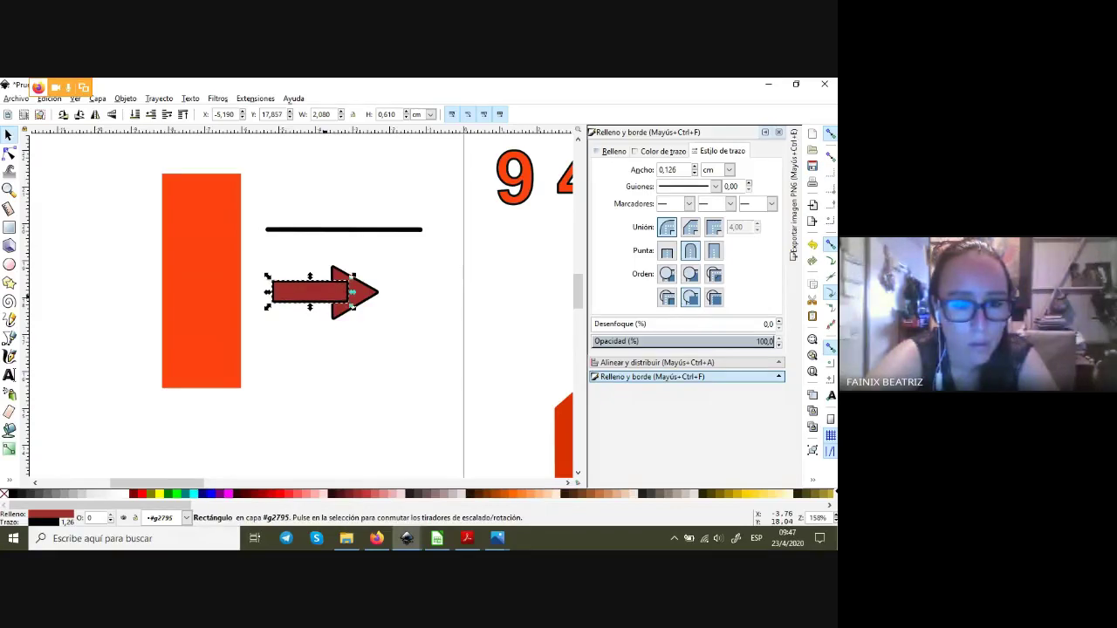
left_click(365, 293, "shift")
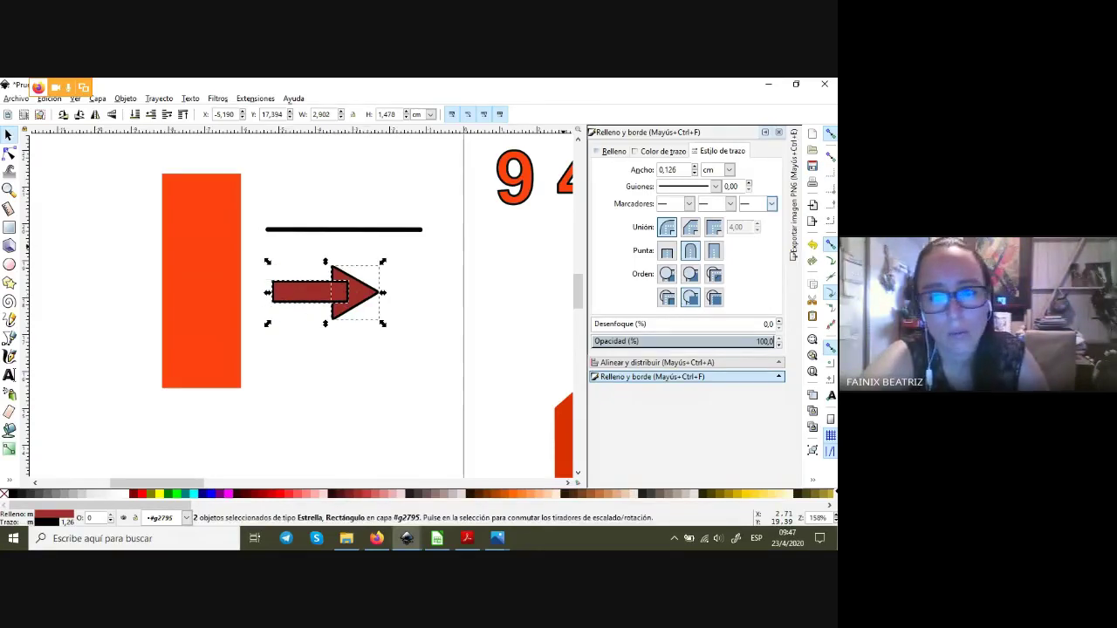
key("ctrl+shift+a")
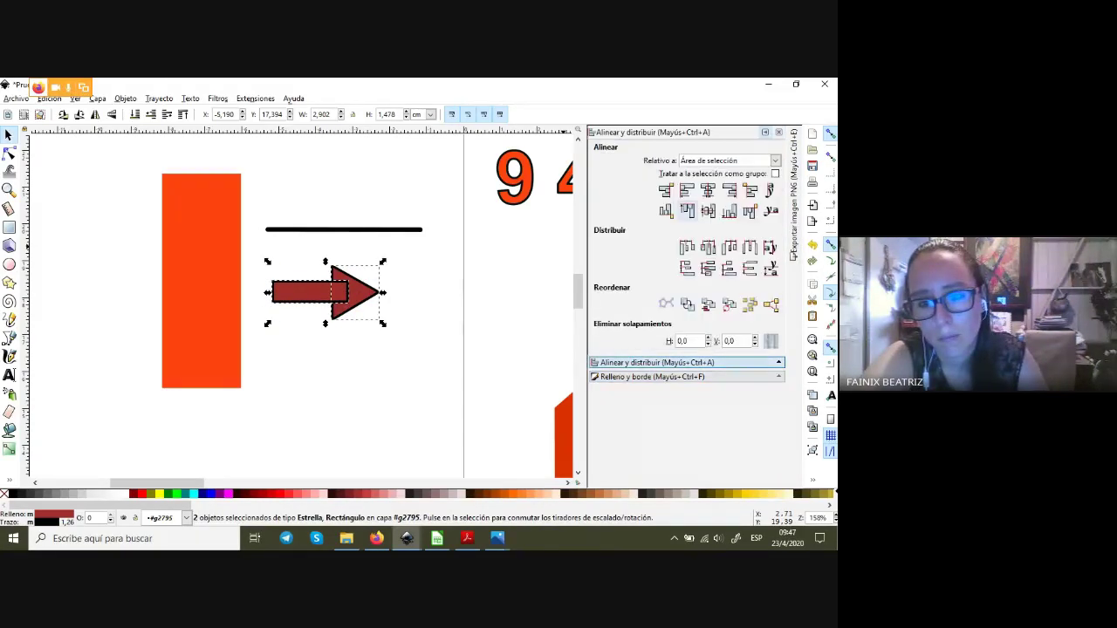
left_click(708, 210)
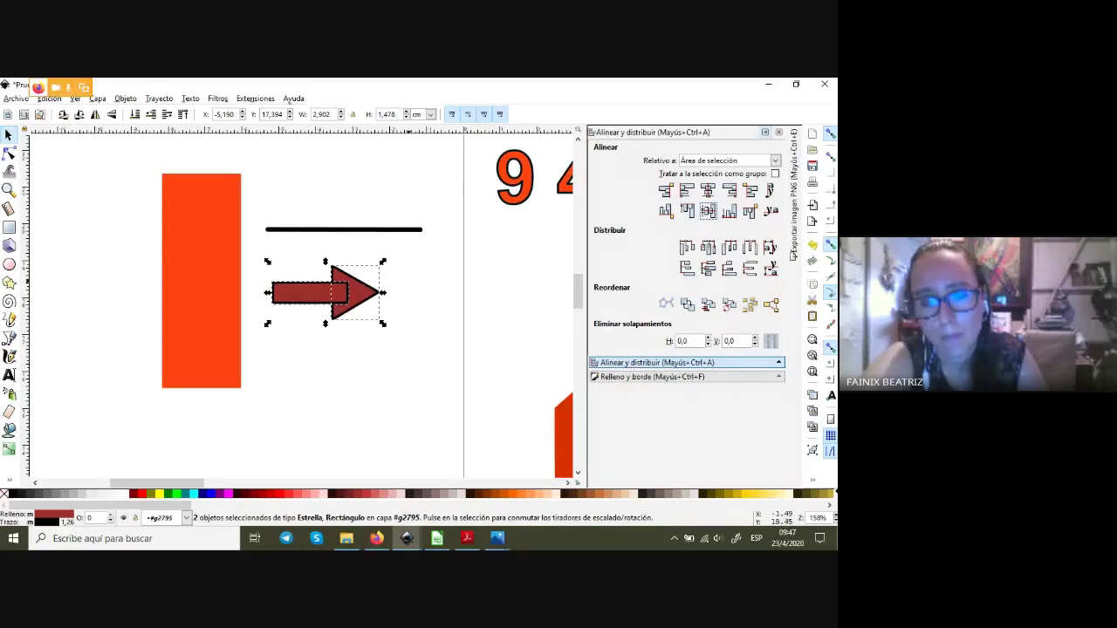
left_click(159, 98)
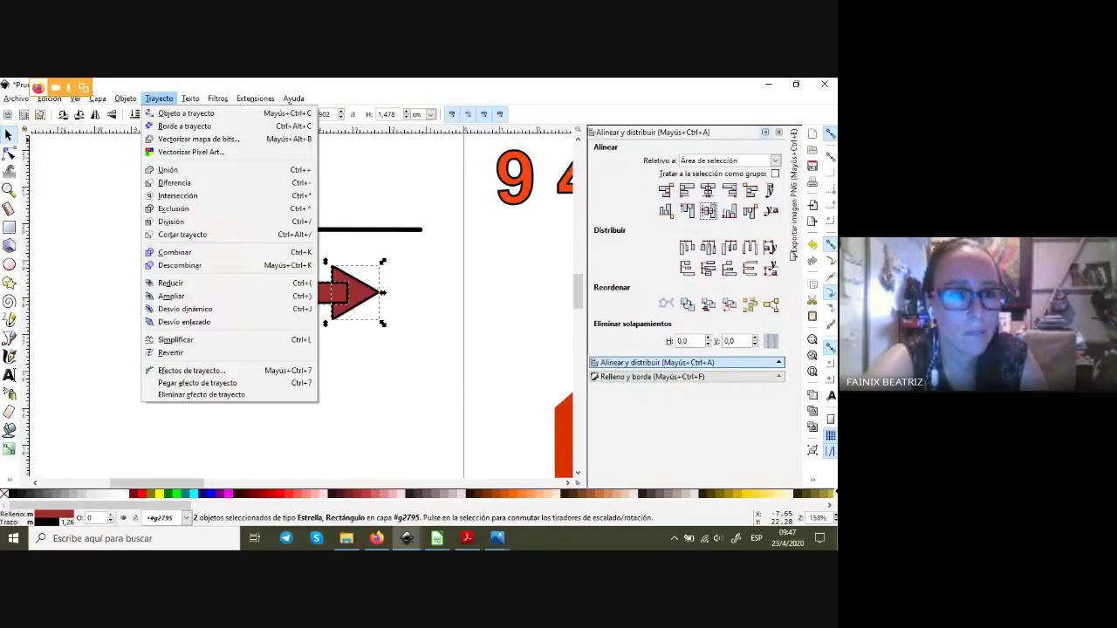
left_click(168, 169)
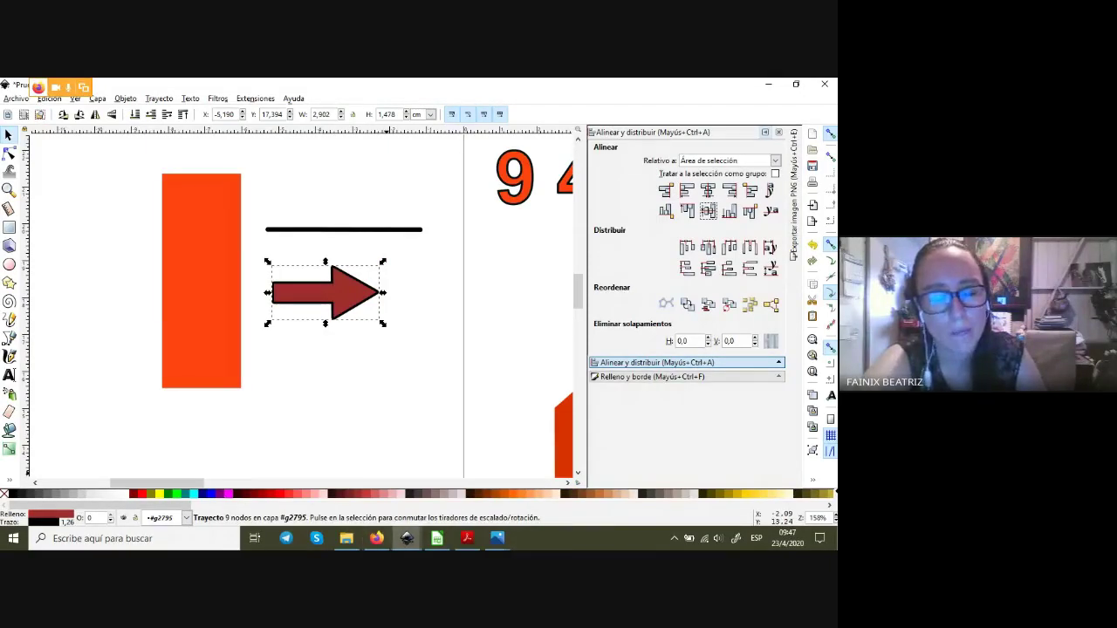
mouse_move(376, 538)
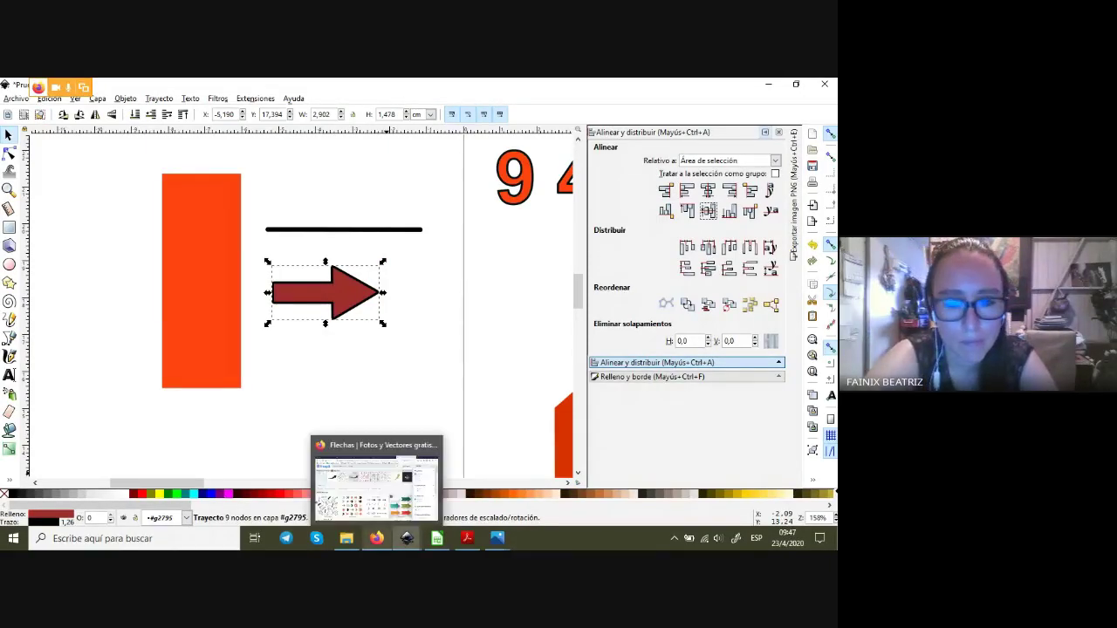
- Glance at the Freepik 'flechas' results, then check the Google Meet call chat
left_click(375, 485)
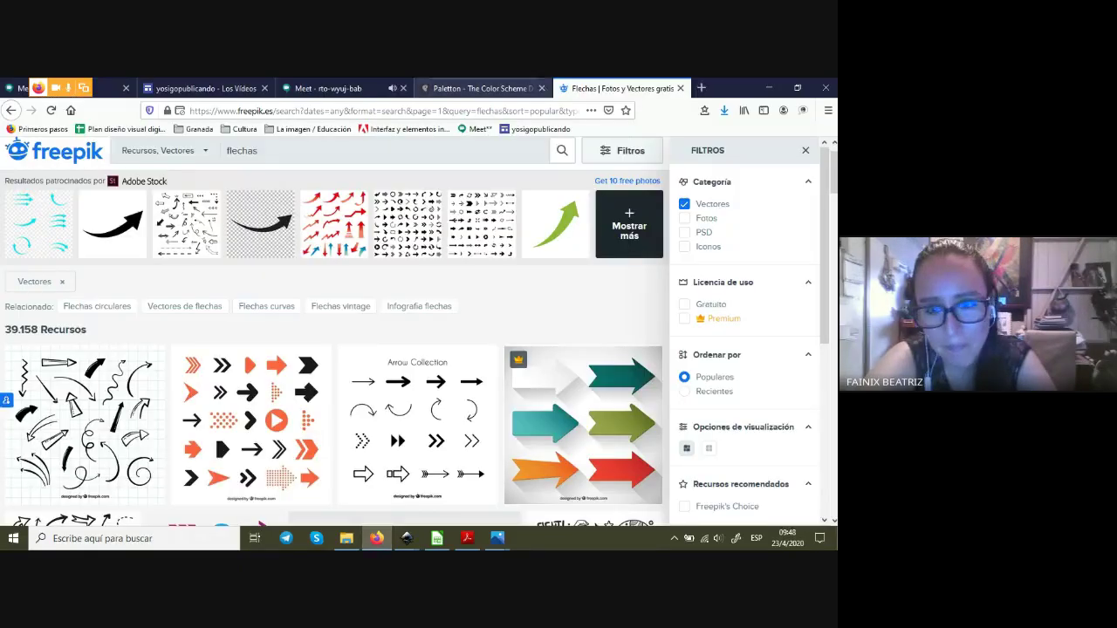
key("ctrl+shift+Tab")
key("ctrl+shift+Tab")
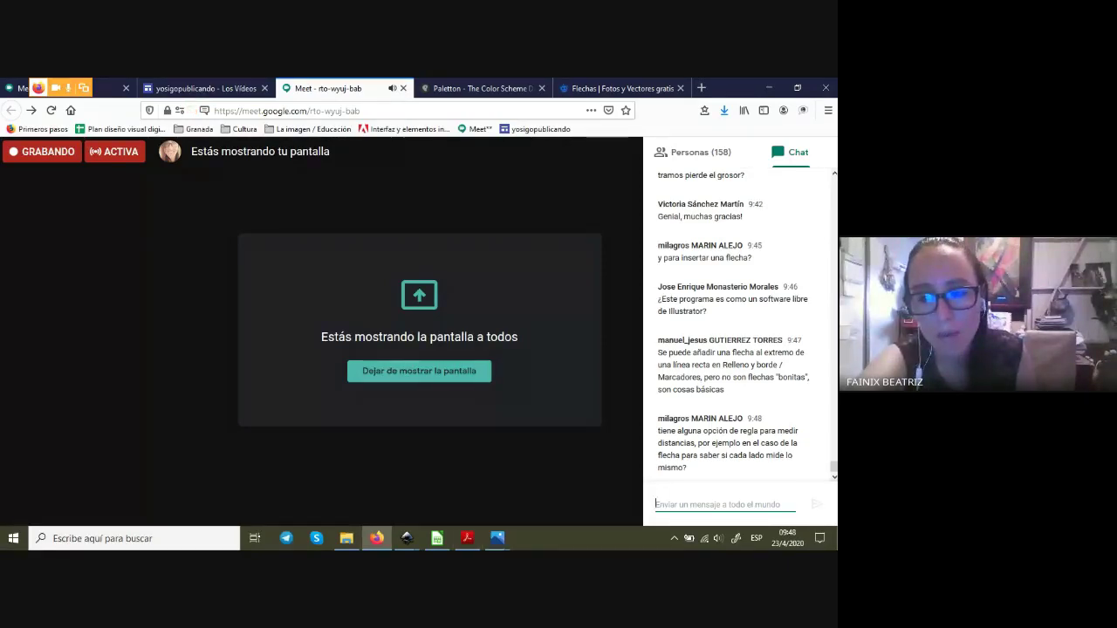
left_click(406, 539)
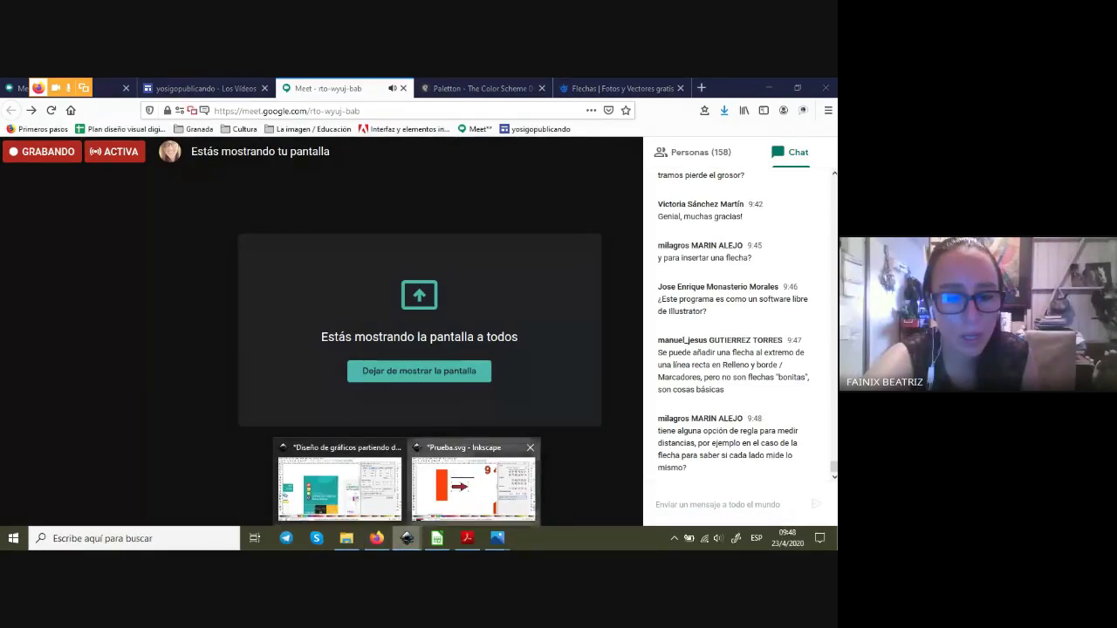
- Nudge the black line up in Prueba.svg and keep its stroke solid
left_click(473, 484)
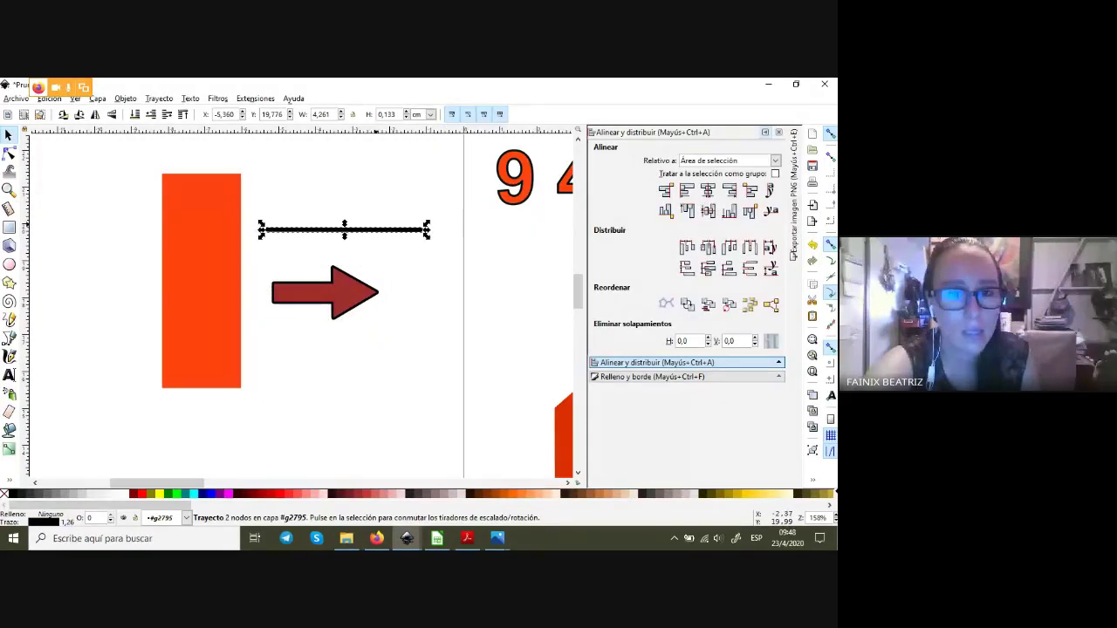
left_click_drag(345, 230, 346, 219)
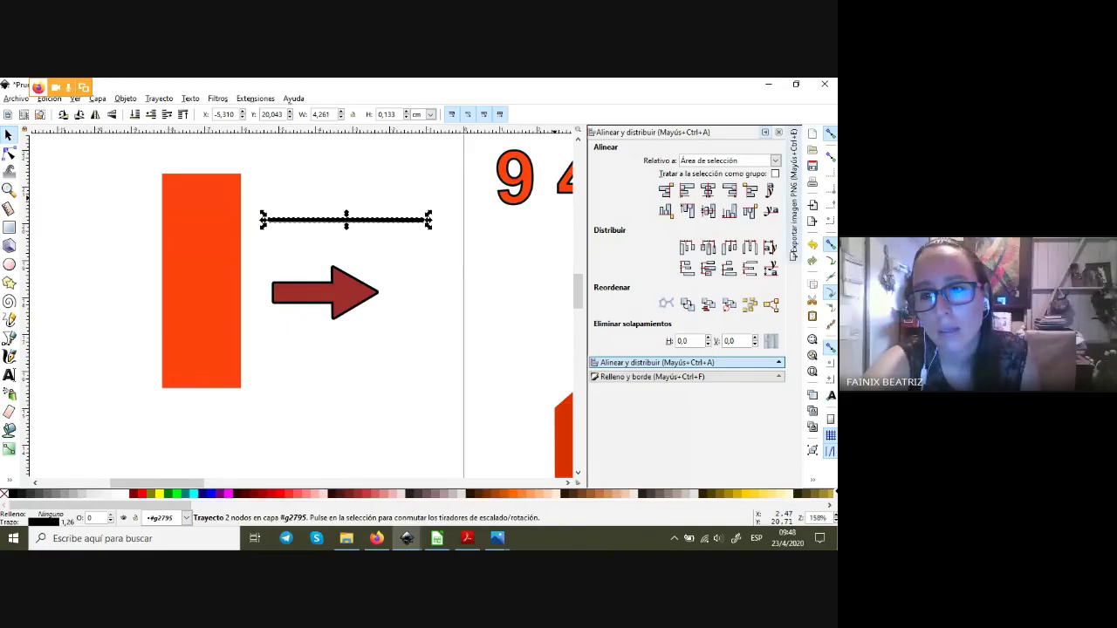
key("shift+ctrl+e")
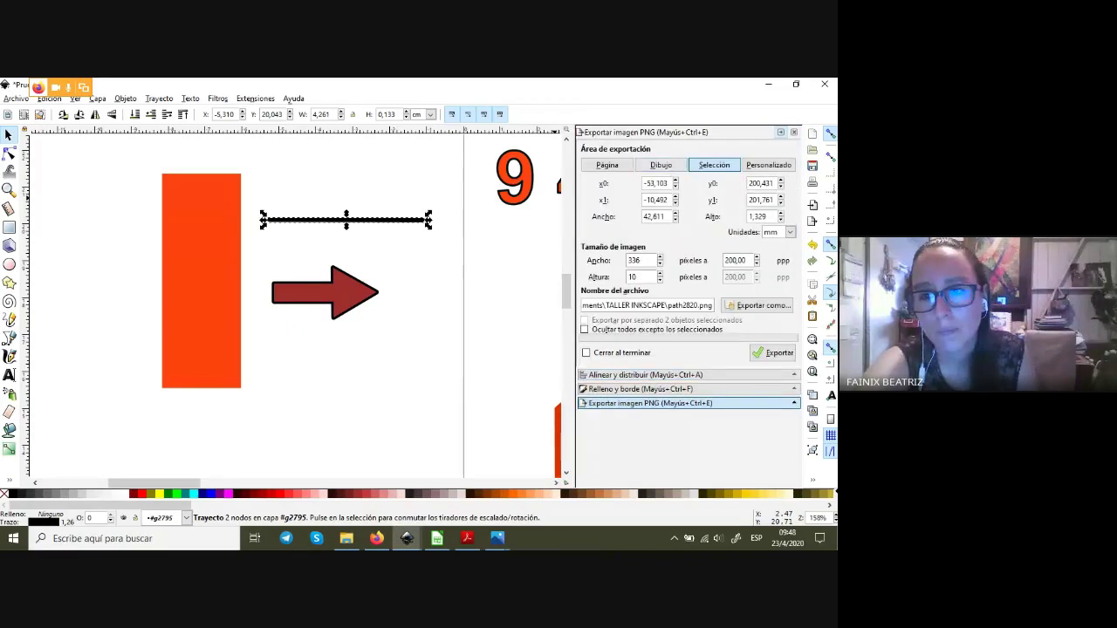
left_click(793, 131)
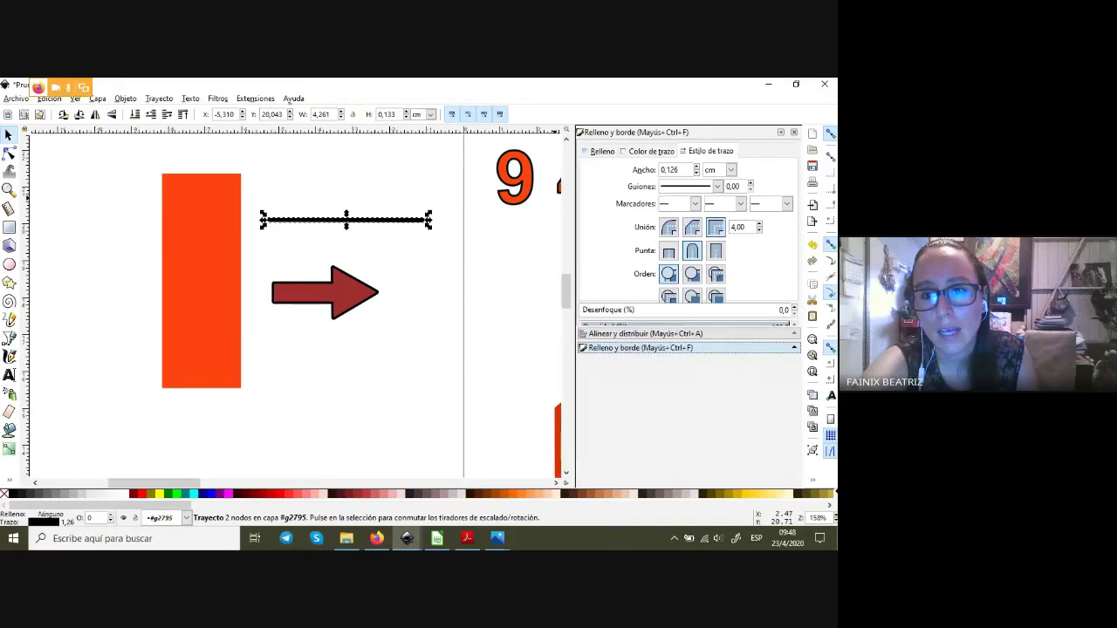
left_click(651, 151)
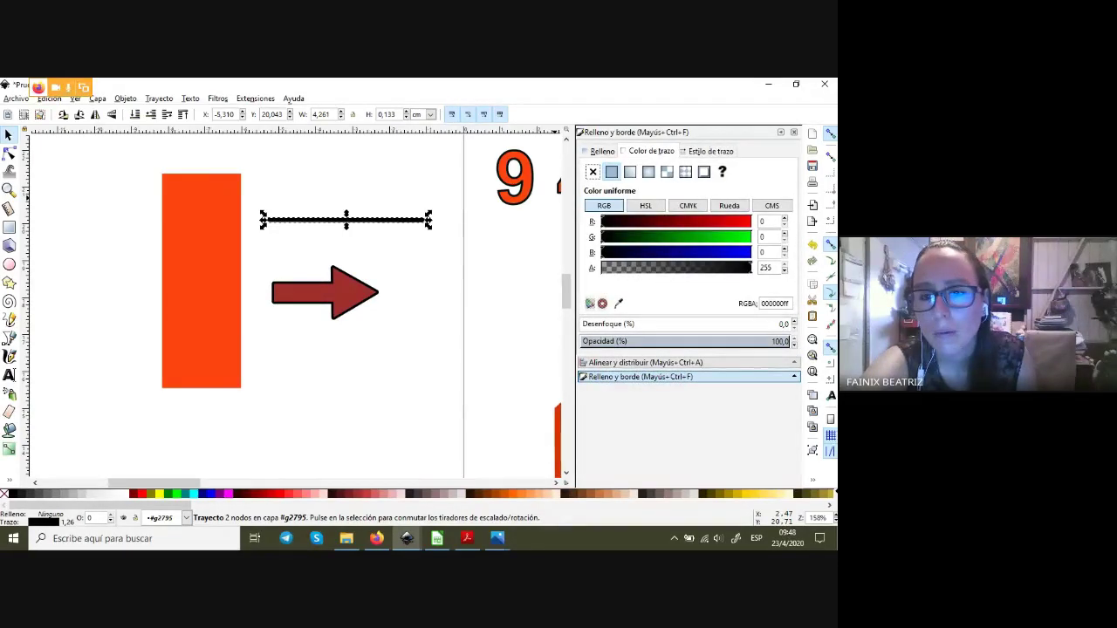
left_click(711, 151)
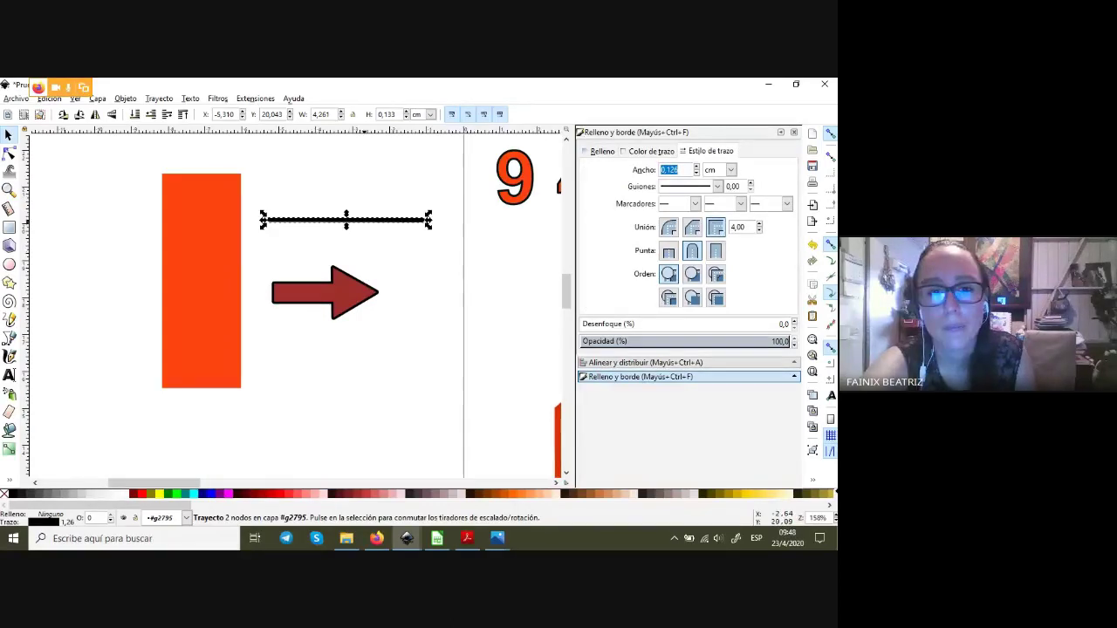
left_click(717, 187)
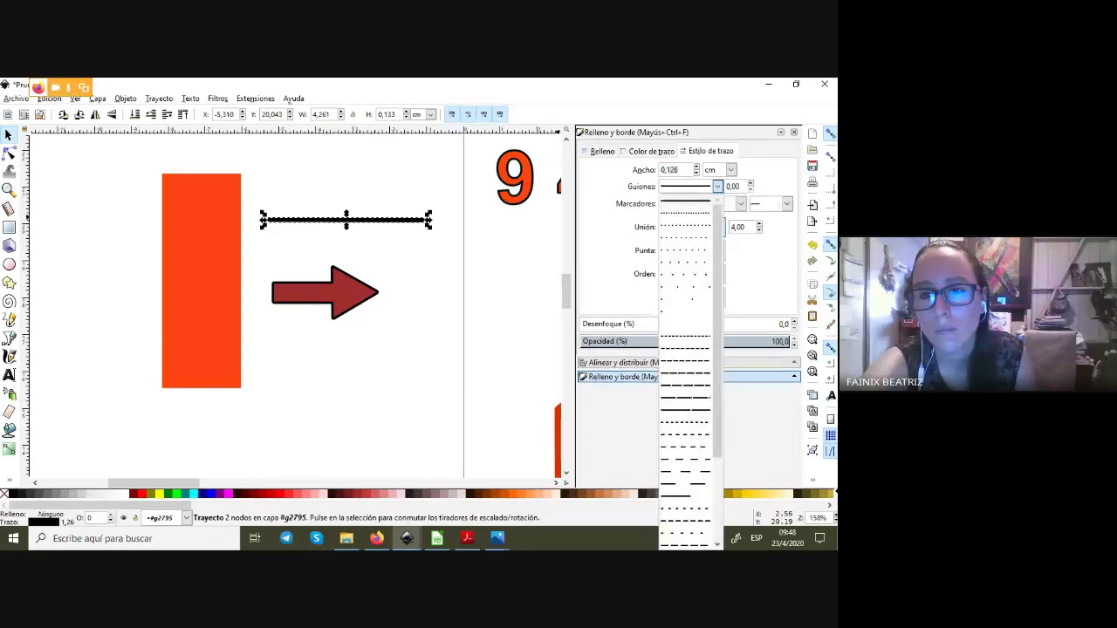
left_click(689, 202)
- Set the line's stroke width to 0,200 cm and add a filled triangle start marker
type("0")
key("Return")
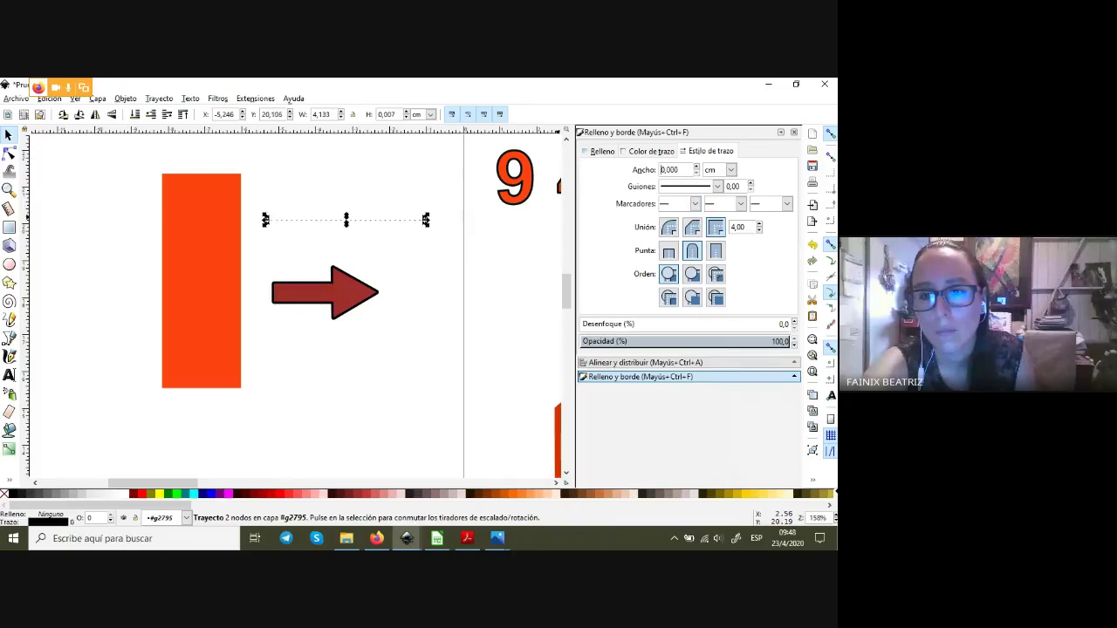
left_click(697, 165)
left_click(697, 165)
left_click(694, 204)
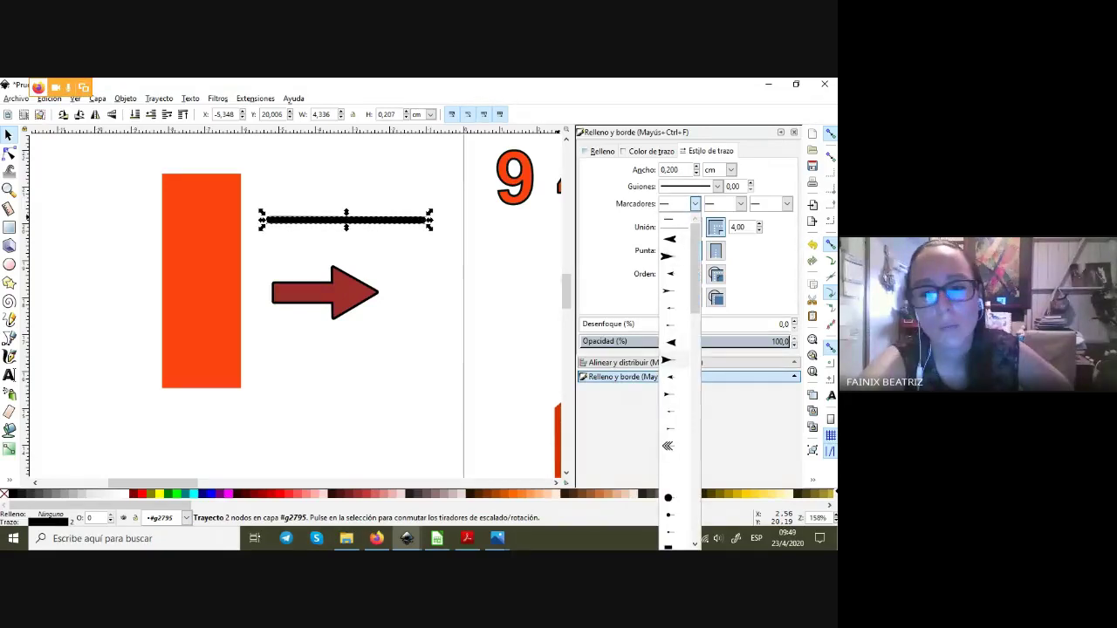
scroll(679, 375, "down", 2)
scroll(679, 376, "down", 2)
scroll(679, 375, "down", 2)
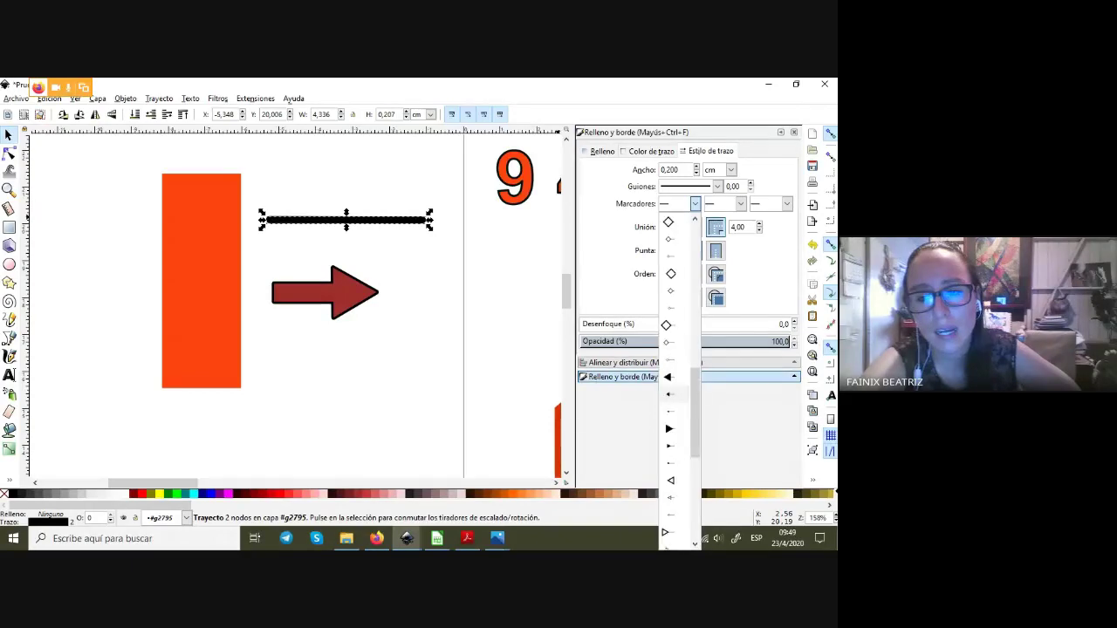
scroll(679, 375, "down", 2)
scroll(679, 375, "down", 2)
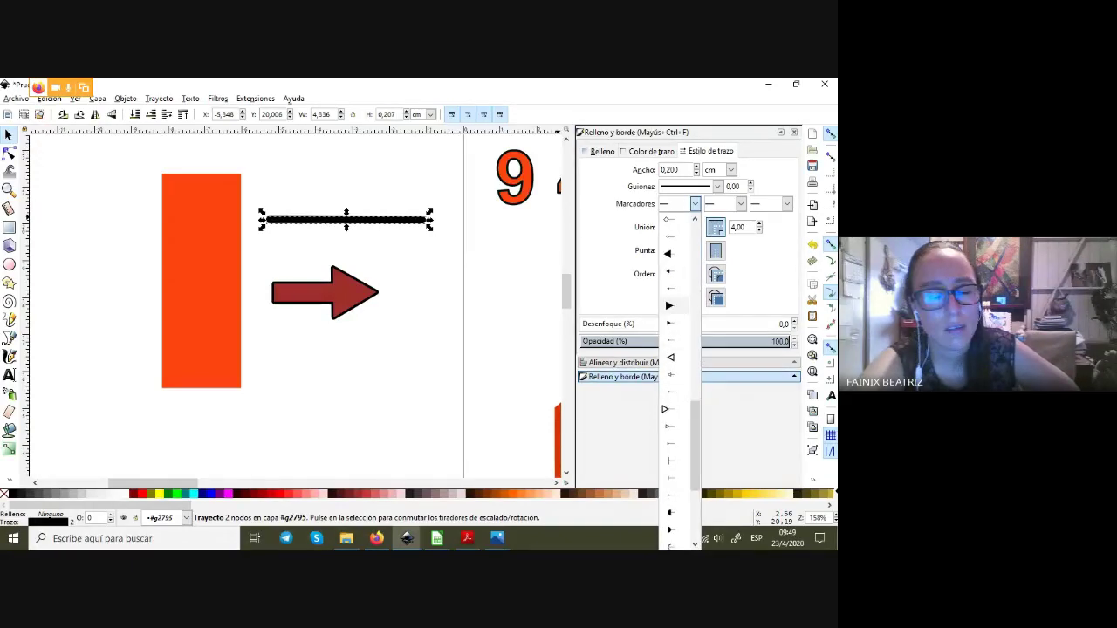
left_click(669, 305)
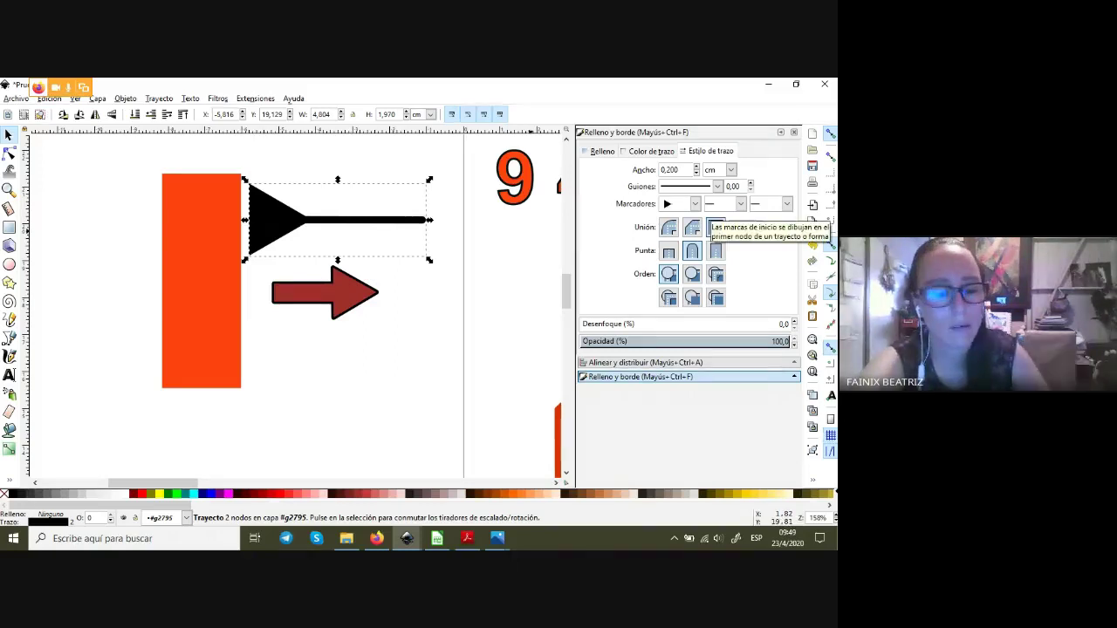
- Replace the start triangle with a large end arrowhead and extend the line left with a bent midpoint
key("ctrl+z")
left_click(786, 203)
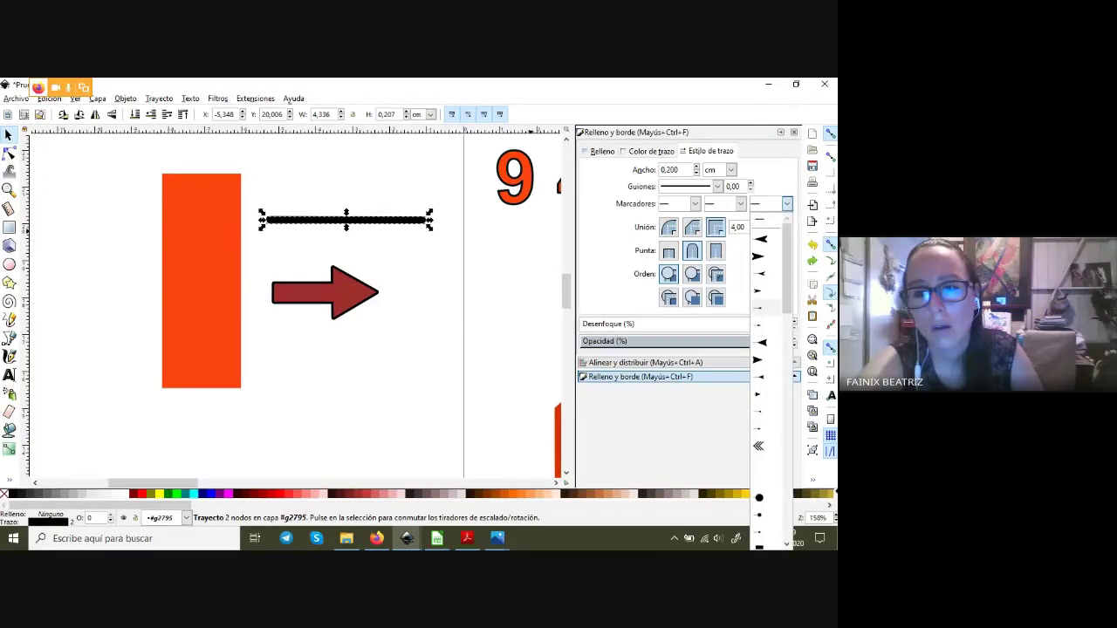
left_click(760, 360)
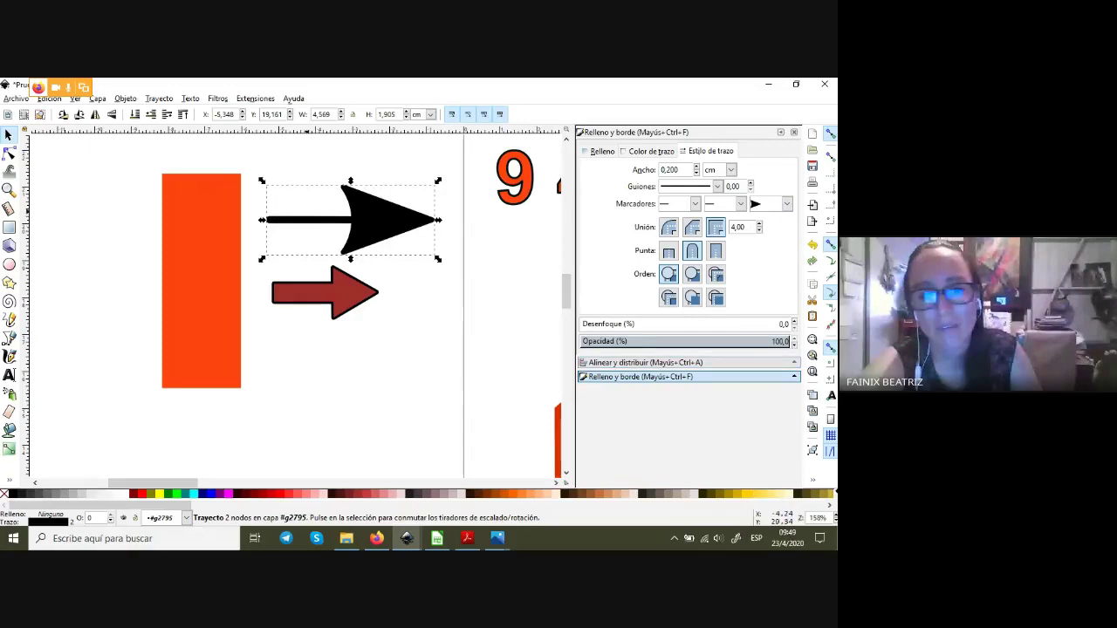
key("n")
left_click_drag(270, 219, 97, 221)
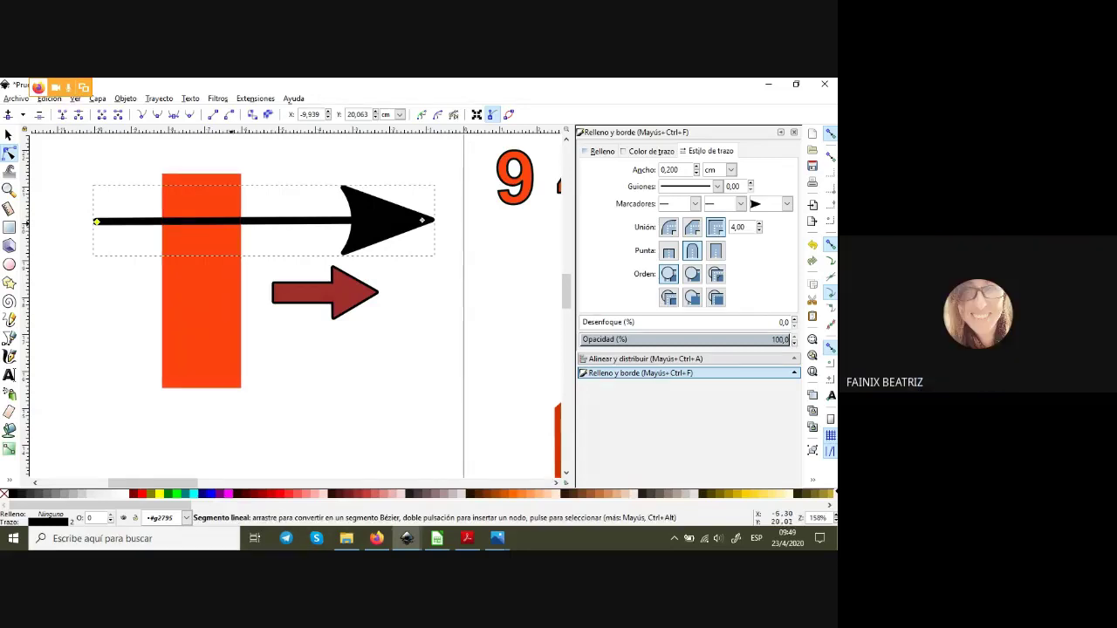
double_click(229, 222)
left_click_drag(229, 222, 227, 156)
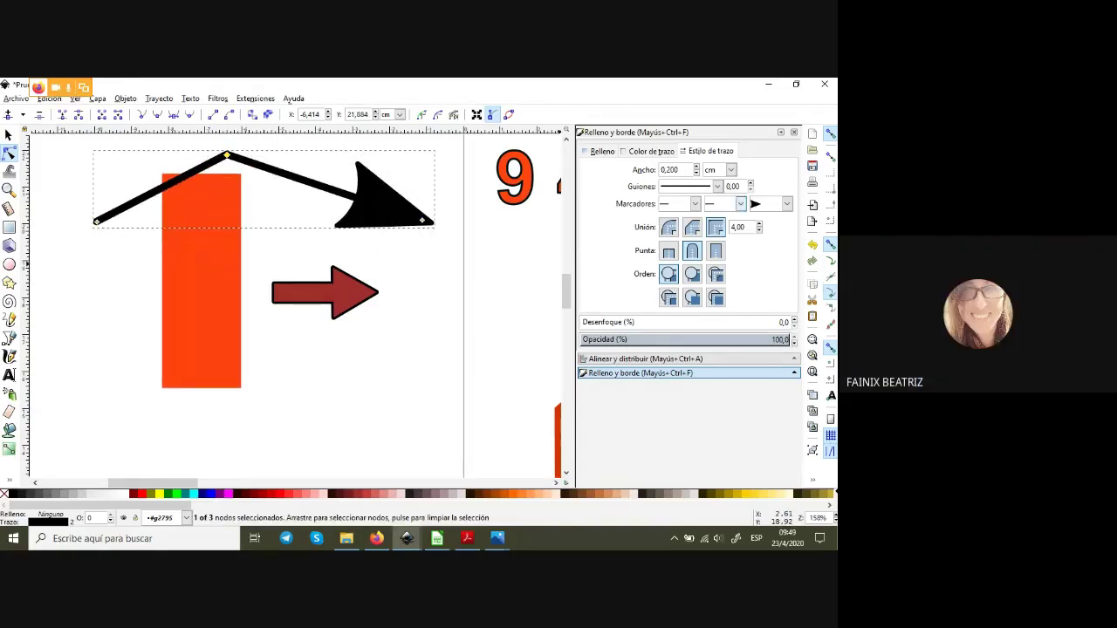
- Add middle and start arrowheads and straighten the line horizontally
left_click(740, 204)
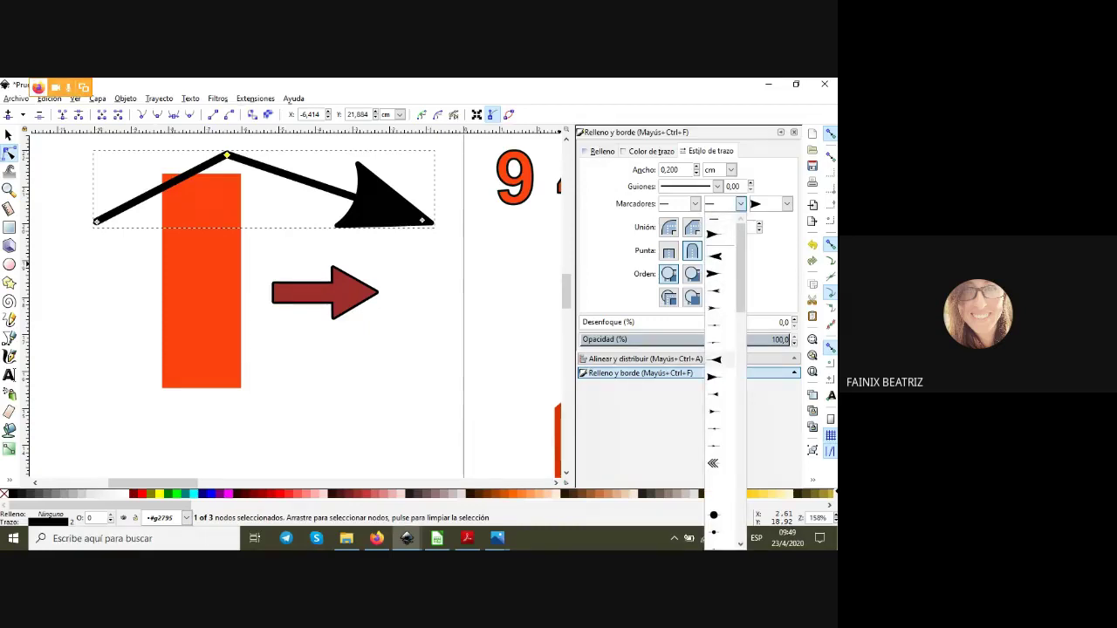
left_click(714, 358)
scroll(289, 305, "up", 2)
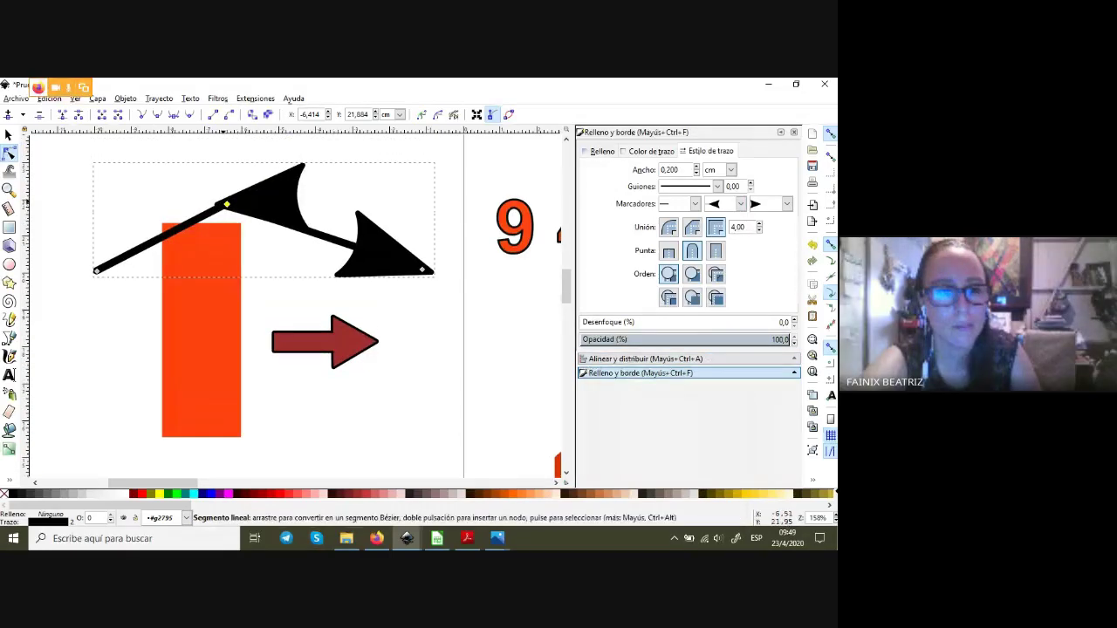
left_click_drag(227, 205, 226, 269)
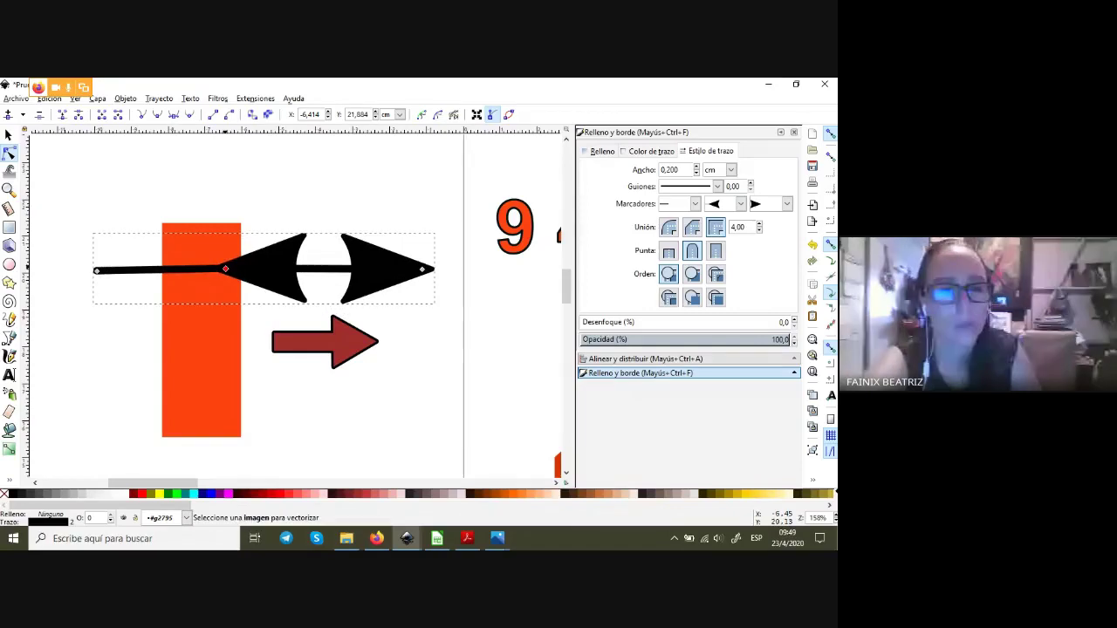
left_click(96, 271)
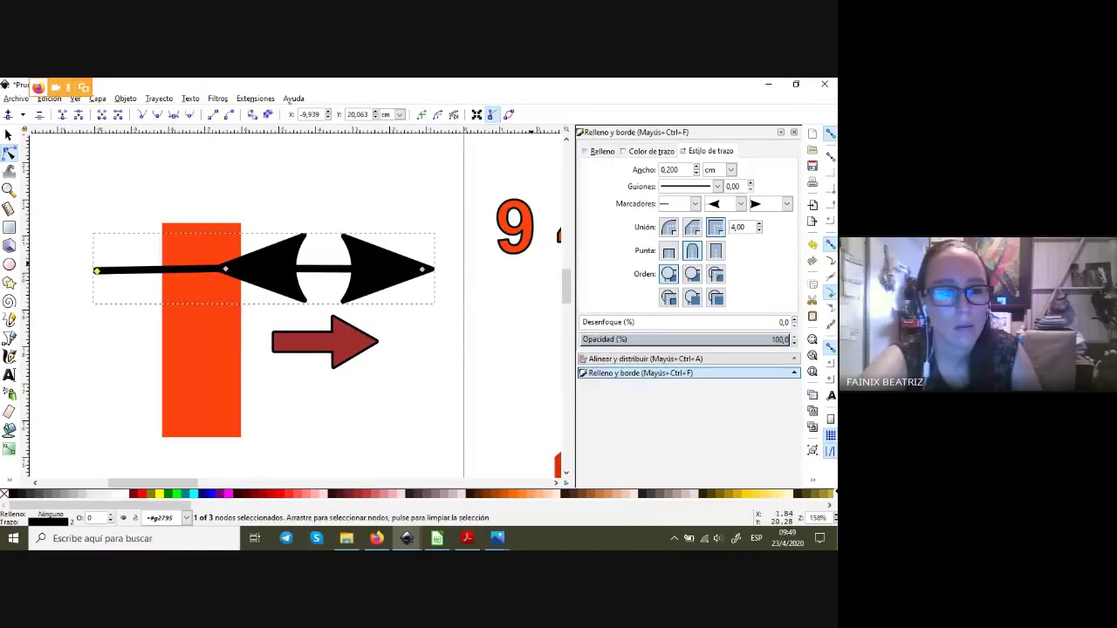
left_click(695, 203)
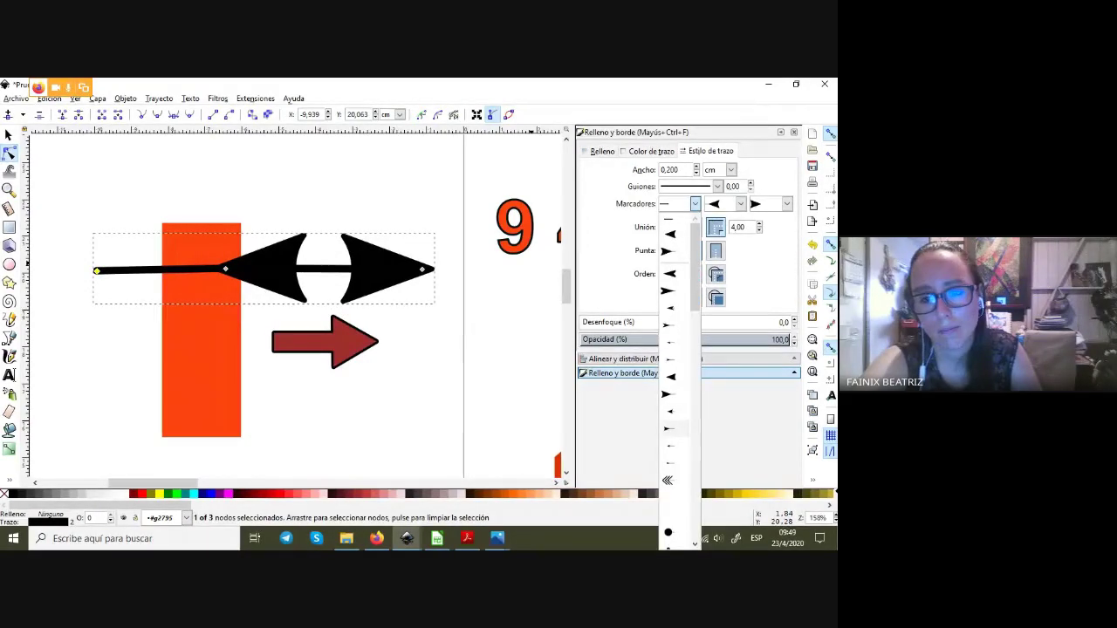
left_click(676, 428)
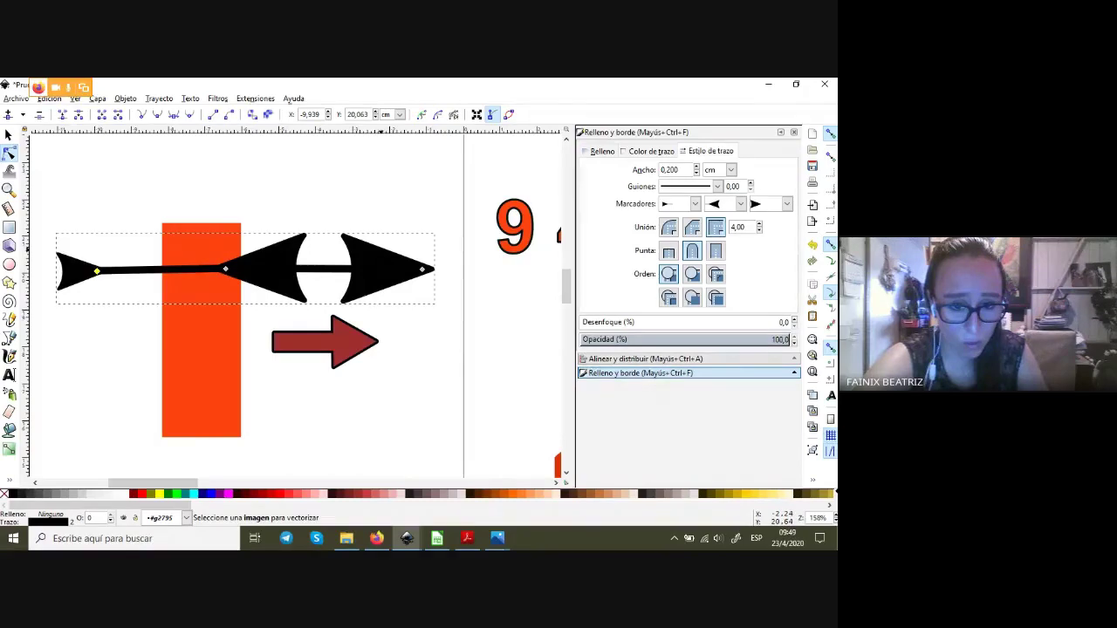
left_click(324, 343)
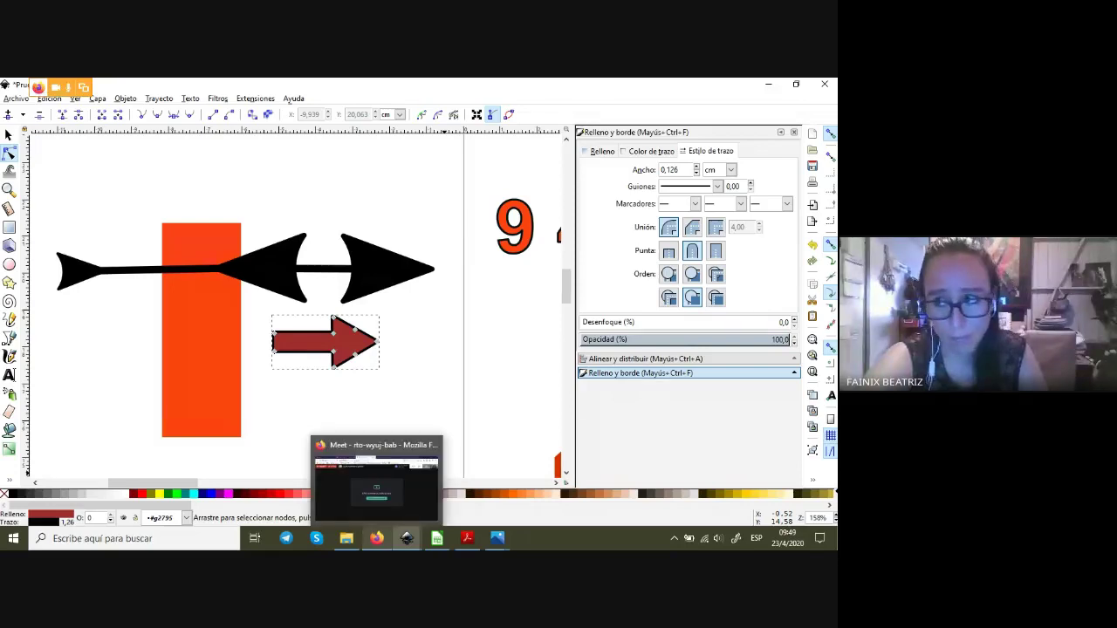
mouse_move(376, 538)
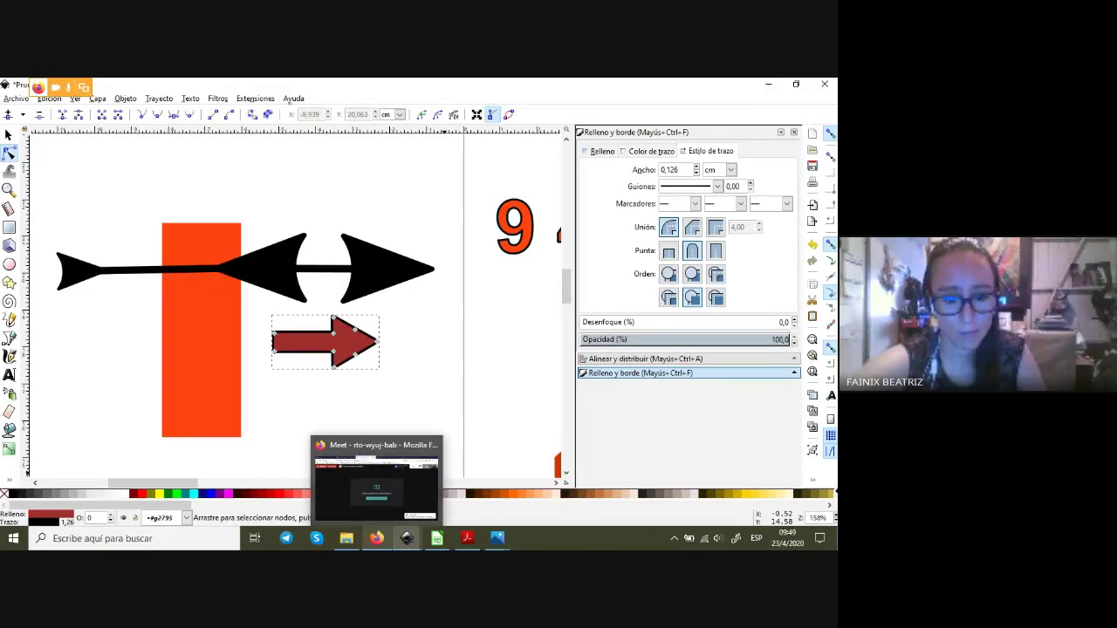
left_click(376, 485)
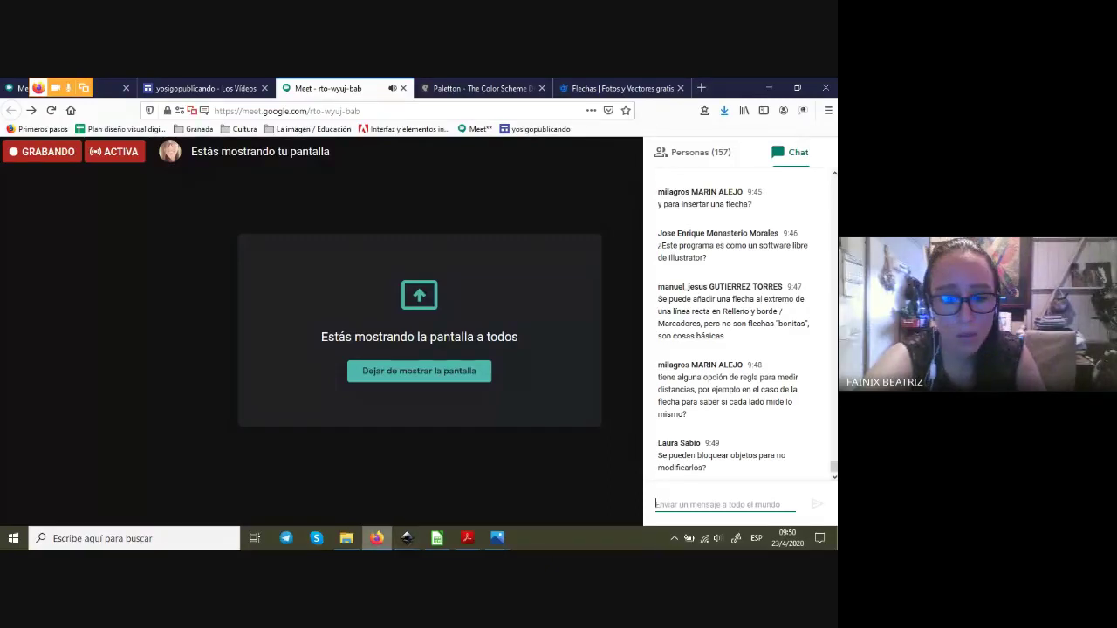
left_click(476, 484)
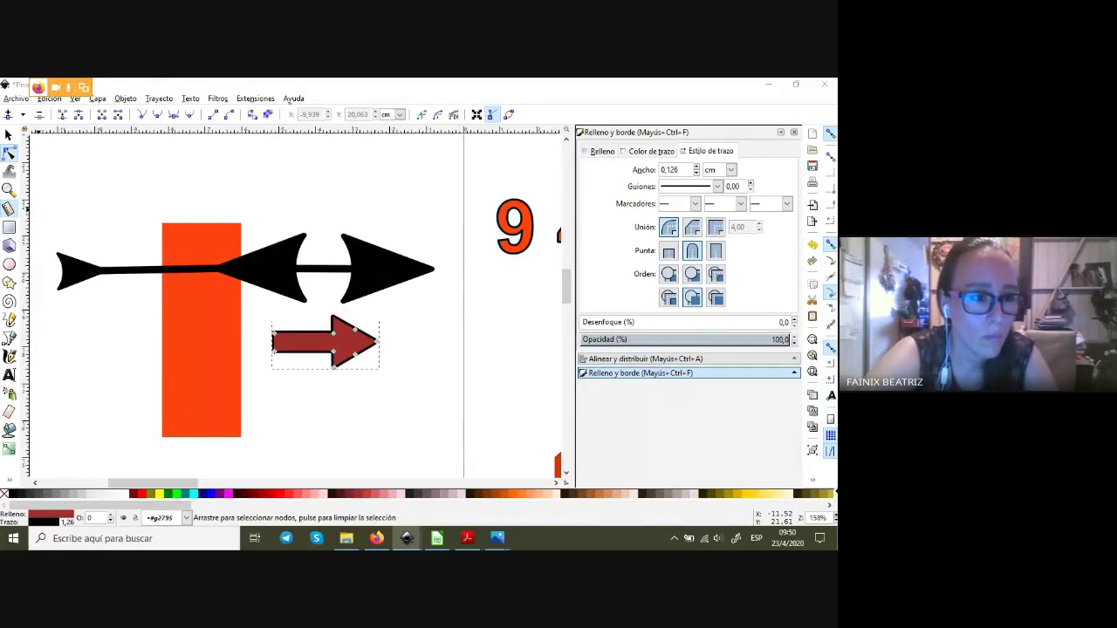
- Measure a span above the orange bar and arrows with the Measure tool
double_click(8, 208)
left_click(668, 190)
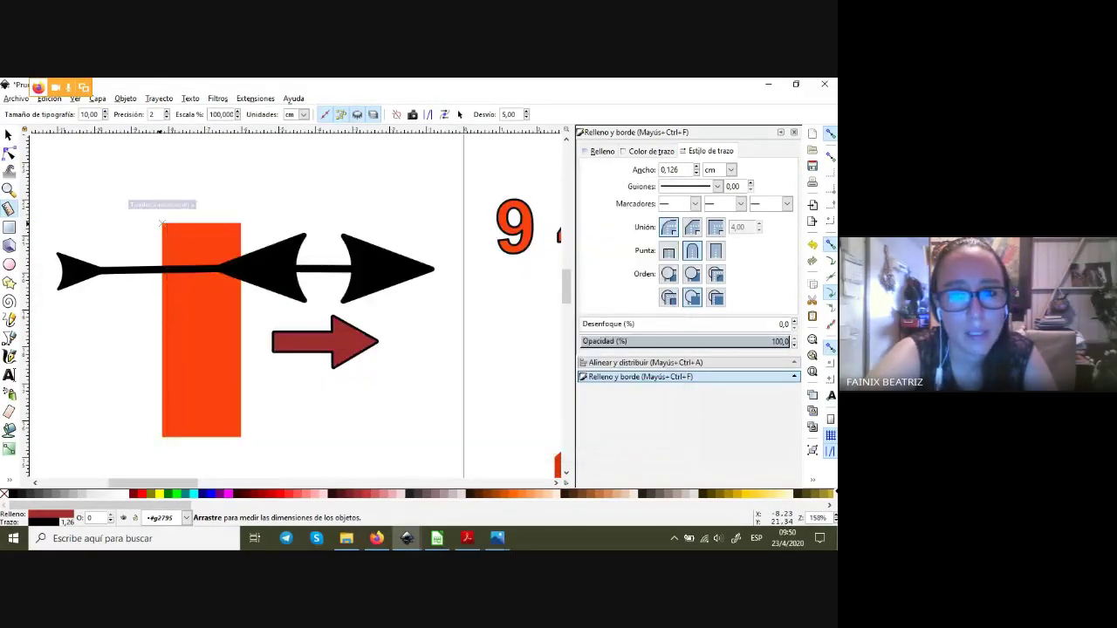
left_click_drag(137, 191, 368, 231)
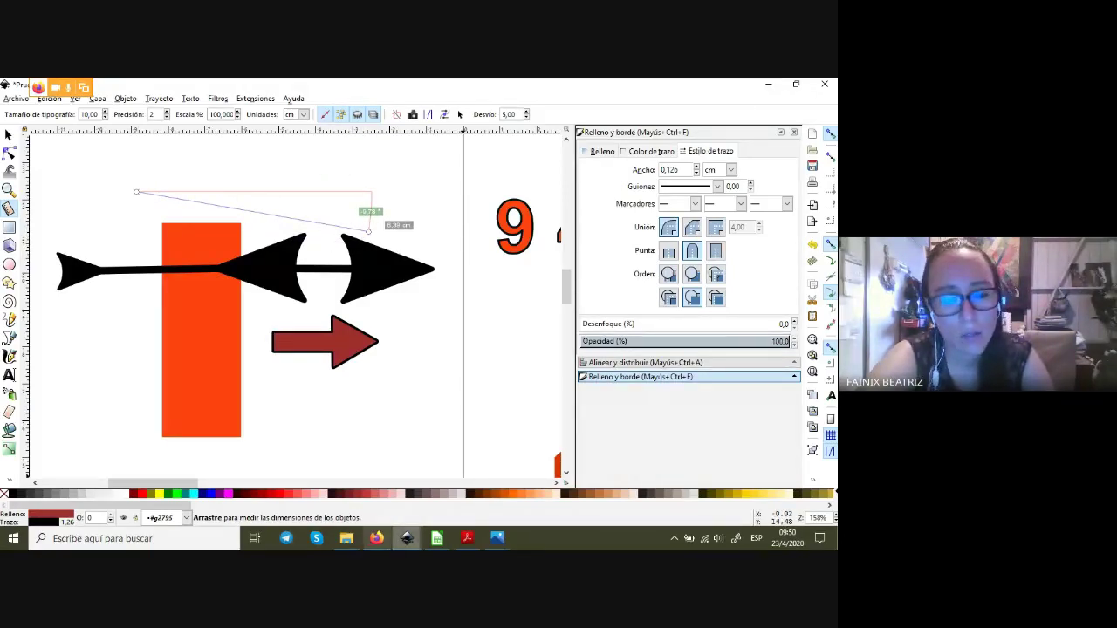
key("alt+Tab")
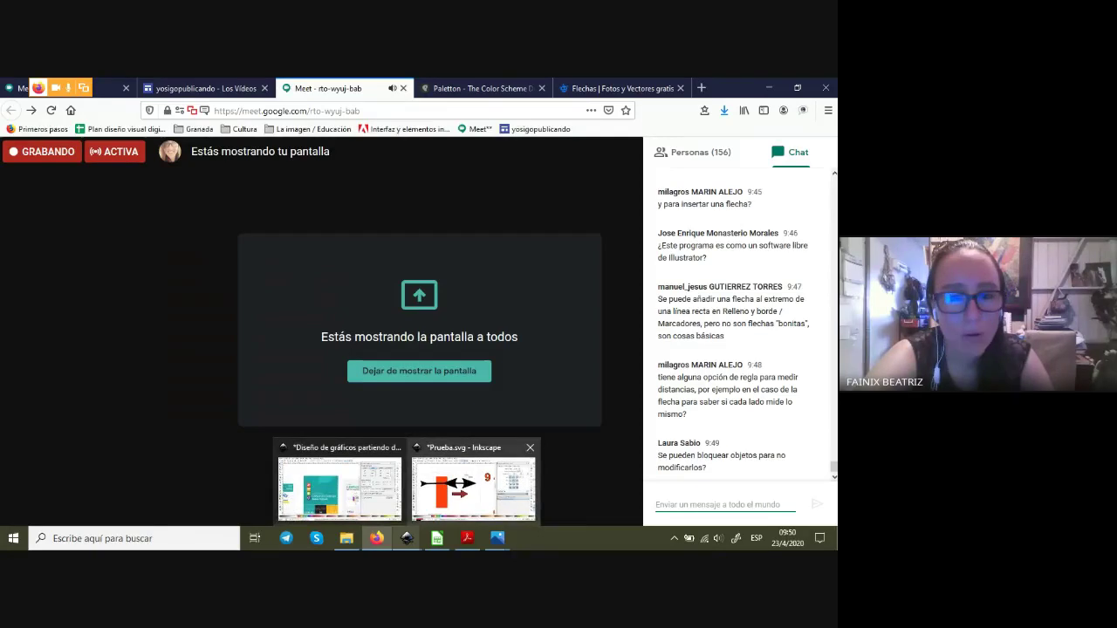
left_click(474, 484)
left_click(782, 132)
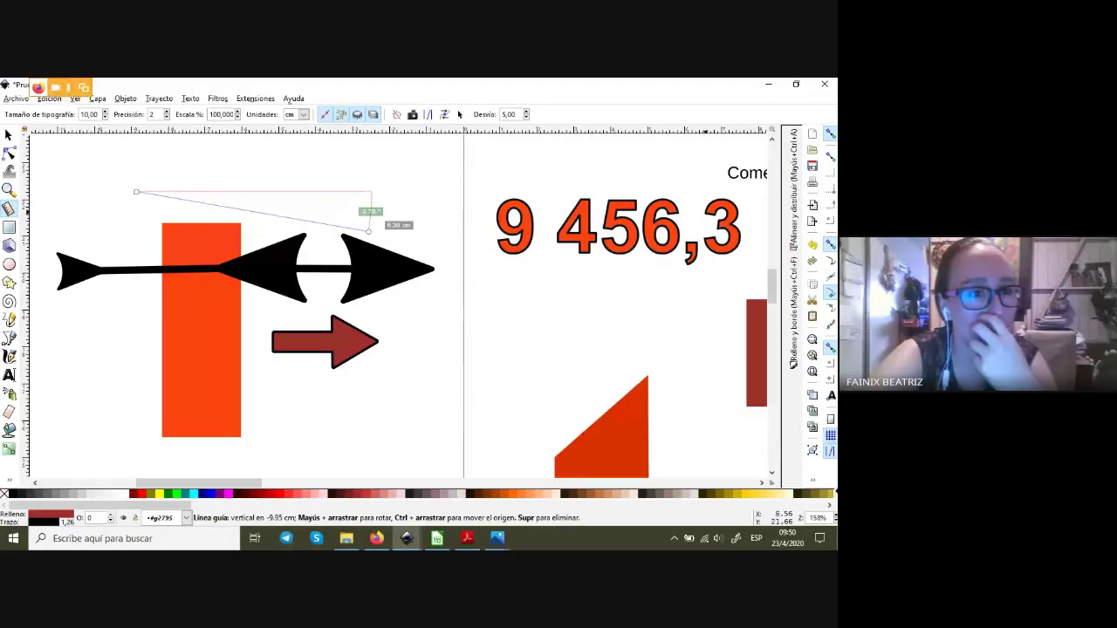
- Show the Layers panel and clear the red arrow selection
left_click(97, 98)
key("Escape")
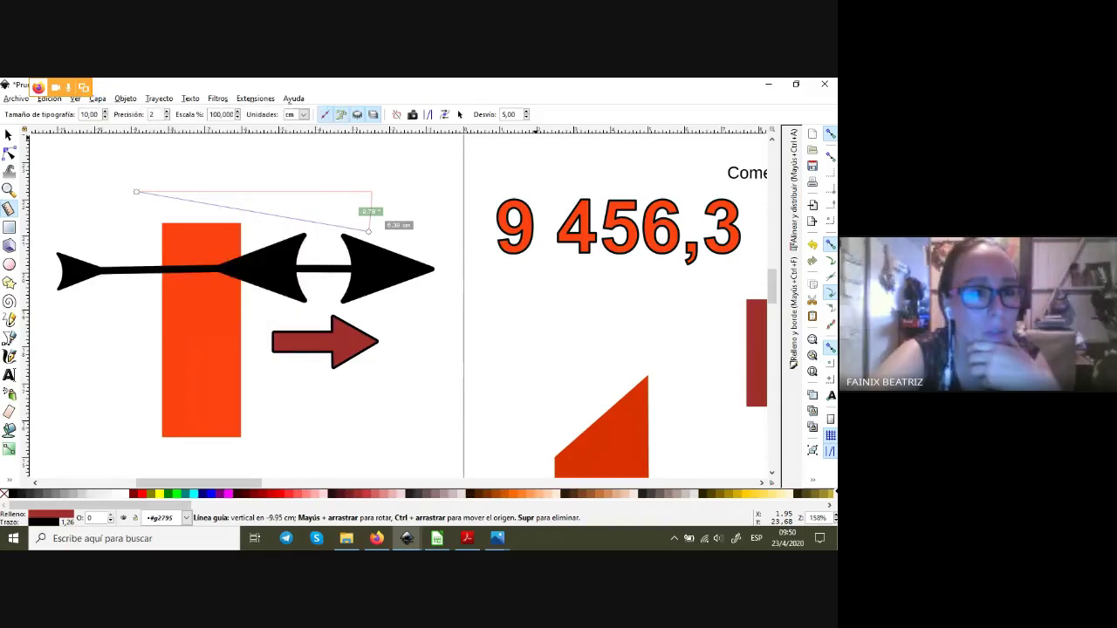
left_click(97, 98)
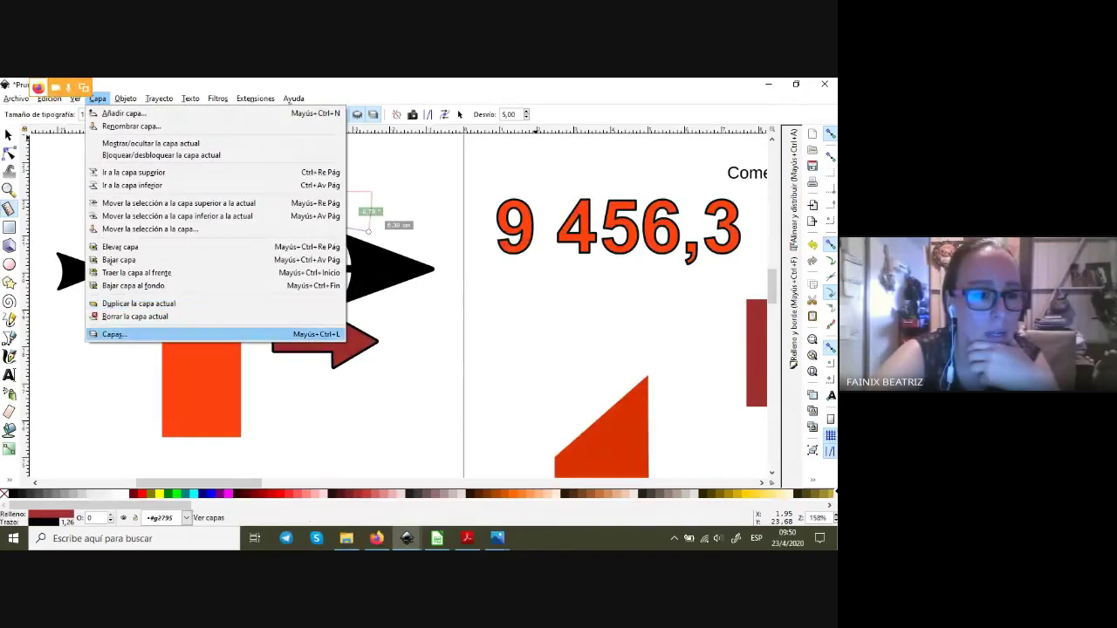
left_click(114, 334)
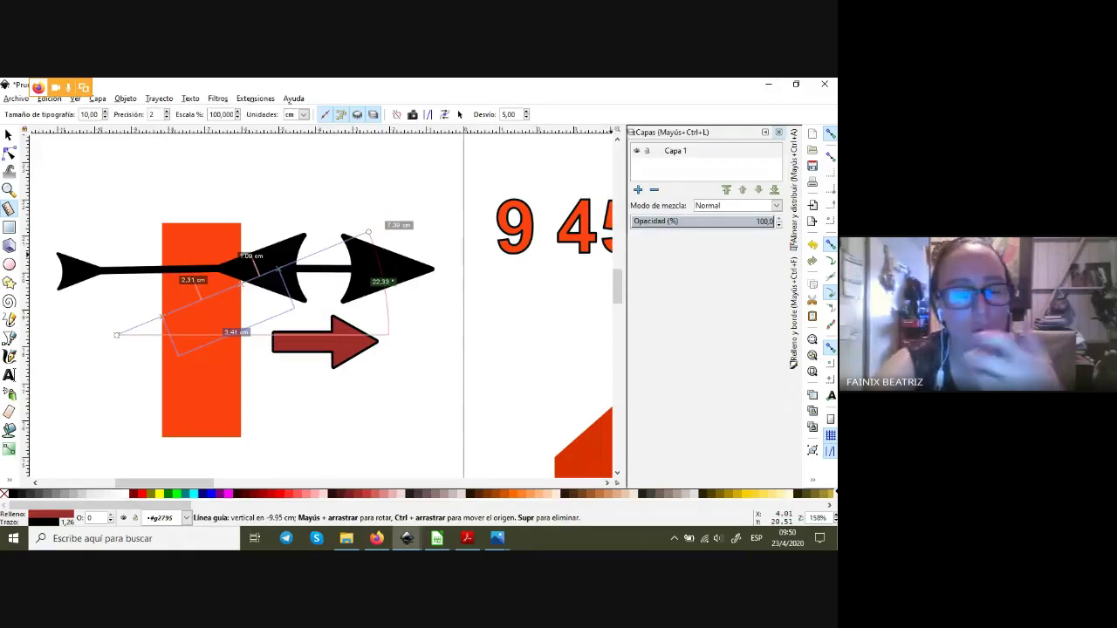
key("s")
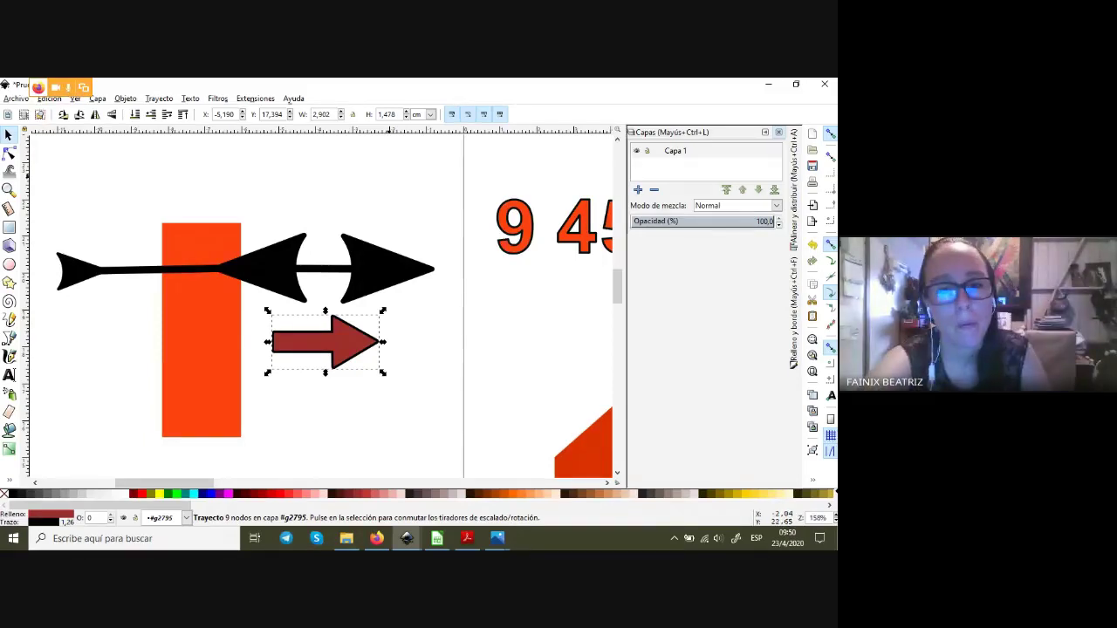
scroll(360, 229, "down", 3, "ctrl")
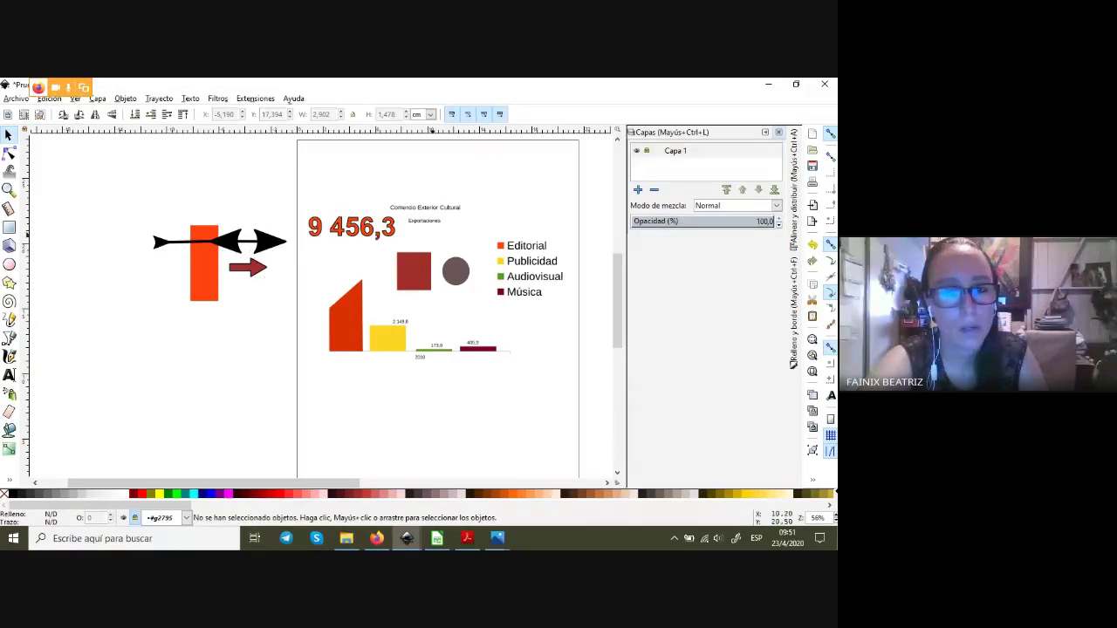
left_click_drag(288, 285, 260, 230)
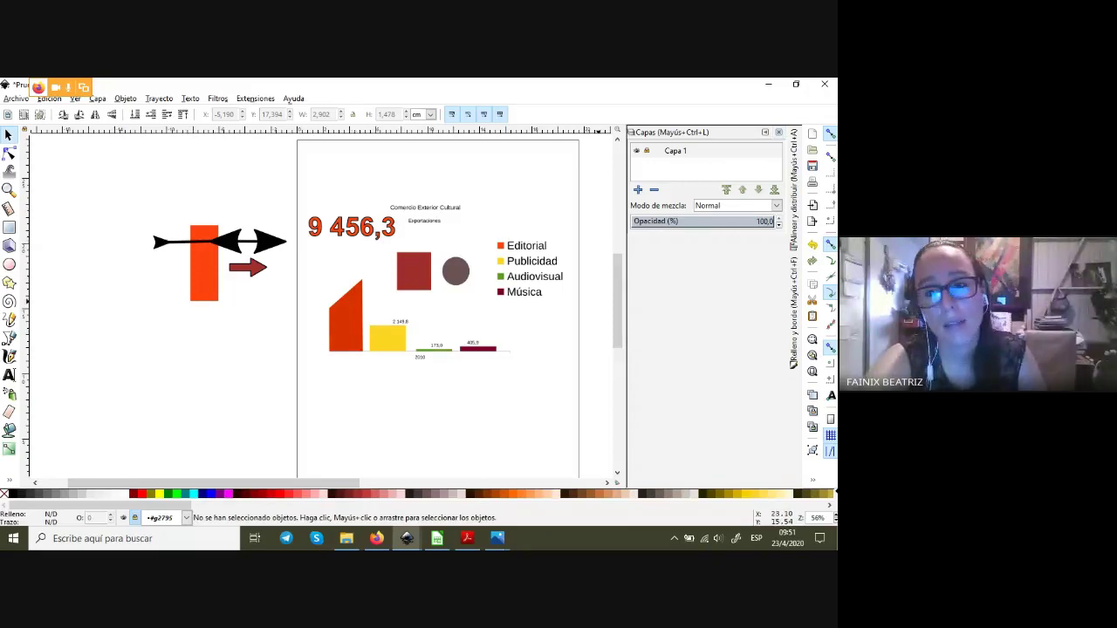
- Add a new layer Capa 2 above Capa 1, undoing a mis-named first attempt
key("shift+ctrl+n")
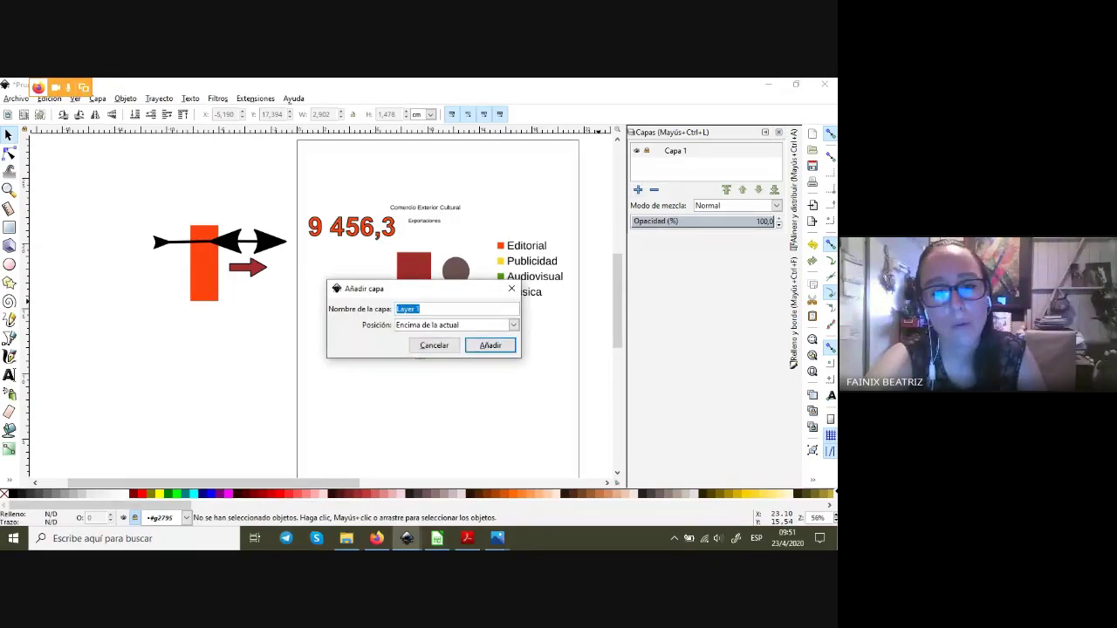
type("dffdg")
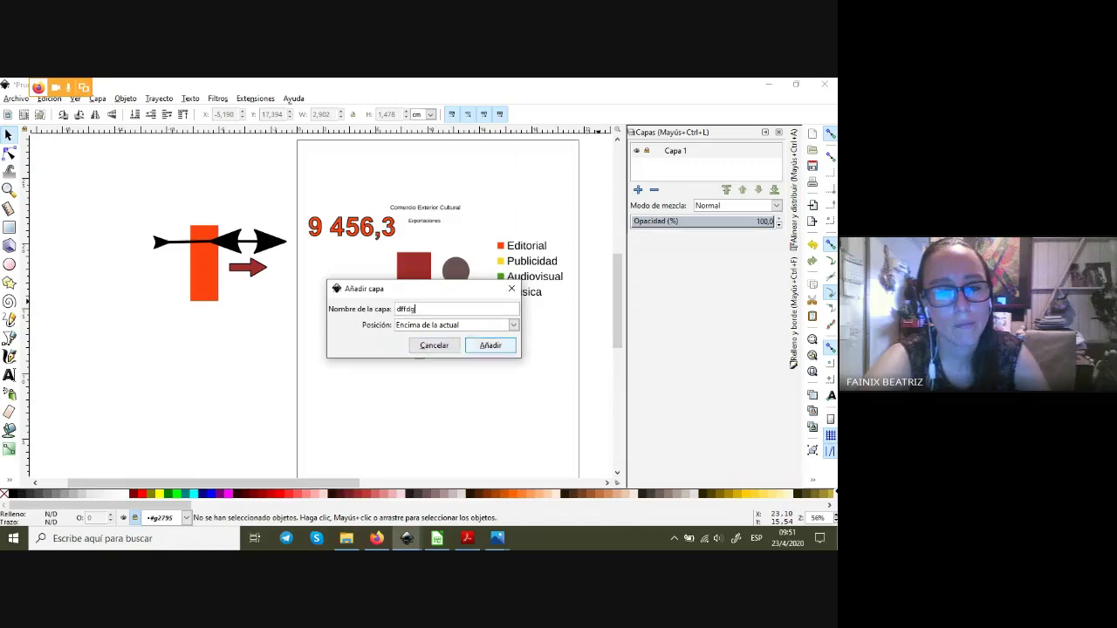
key("Return")
key("ctrl+z")
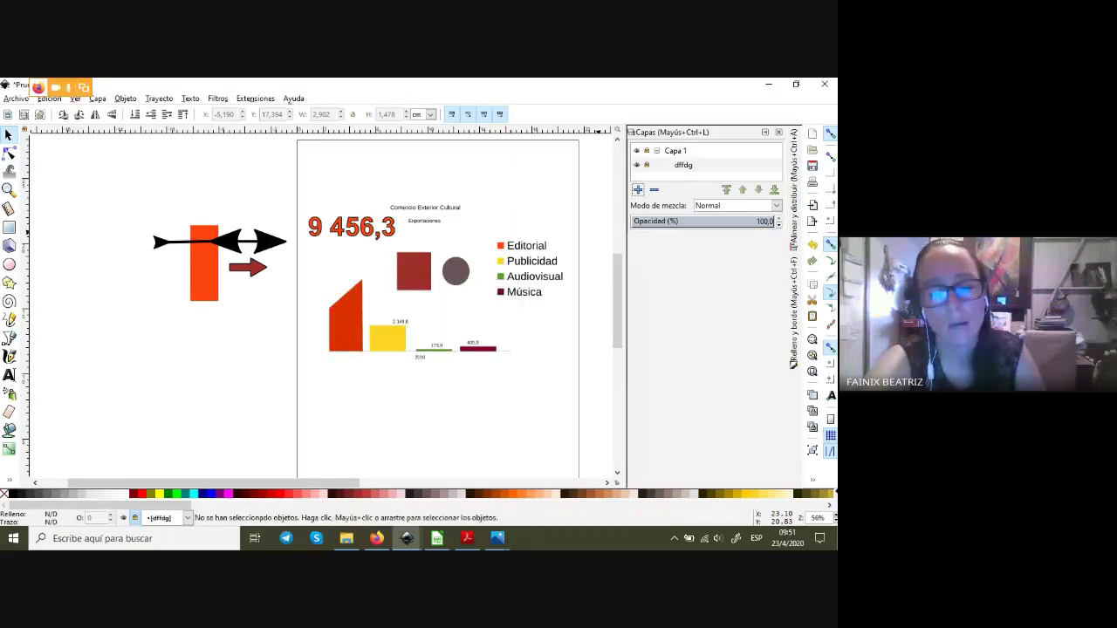
left_click(637, 190)
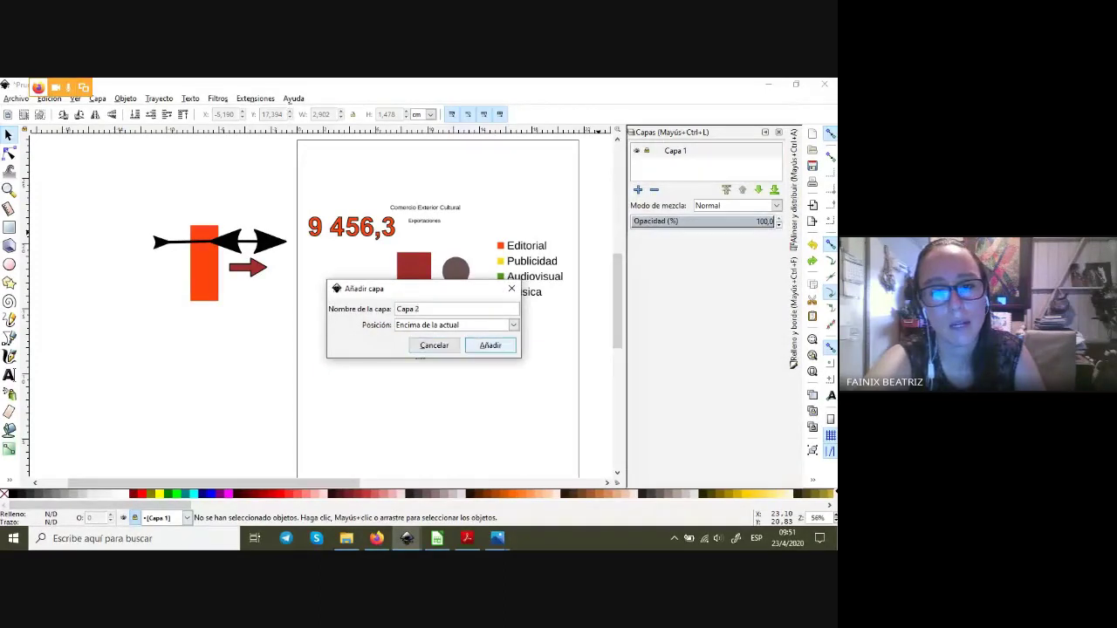
left_click(490, 346)
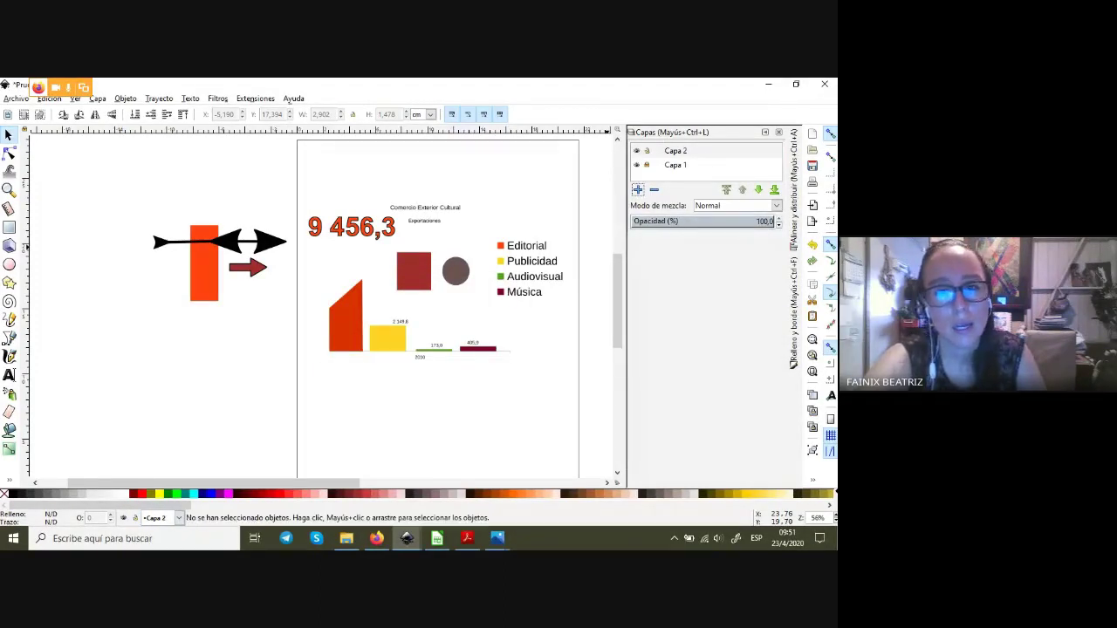
- Draw two red rectangles below the chart and over the 9 456,3 figure, hiding Capa 1
left_click(9, 227)
mouse_move(238, 320)
left_mouse_down()
mouse_move(309, 323)
mouse_move(406, 437)
left_mouse_up()
left_click_drag(398, 291, 281, 242)
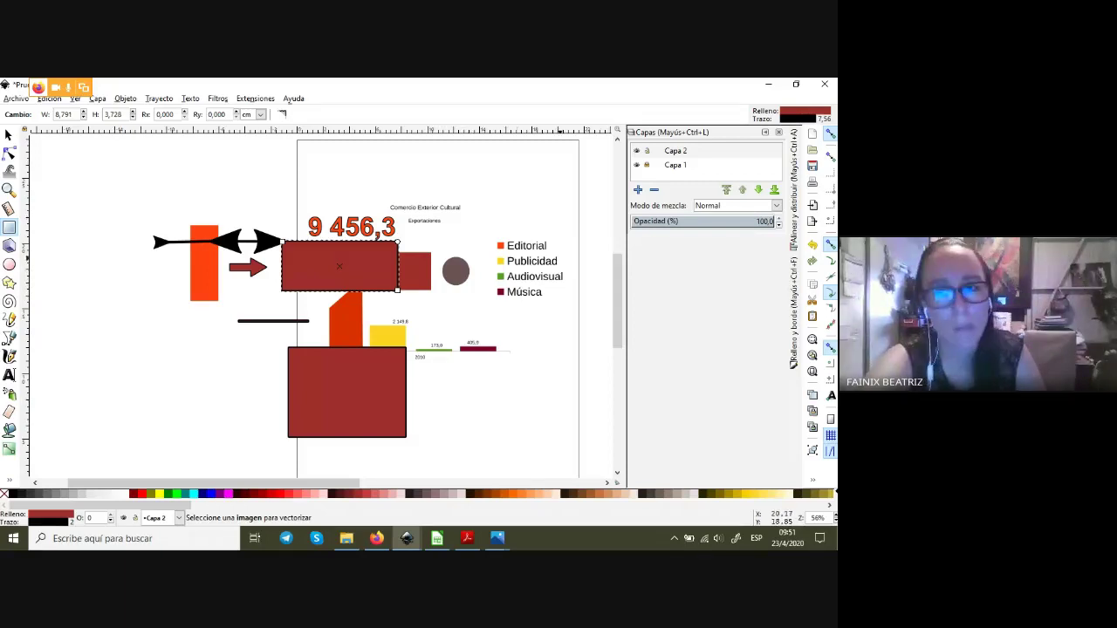
left_click(637, 151, "shift")
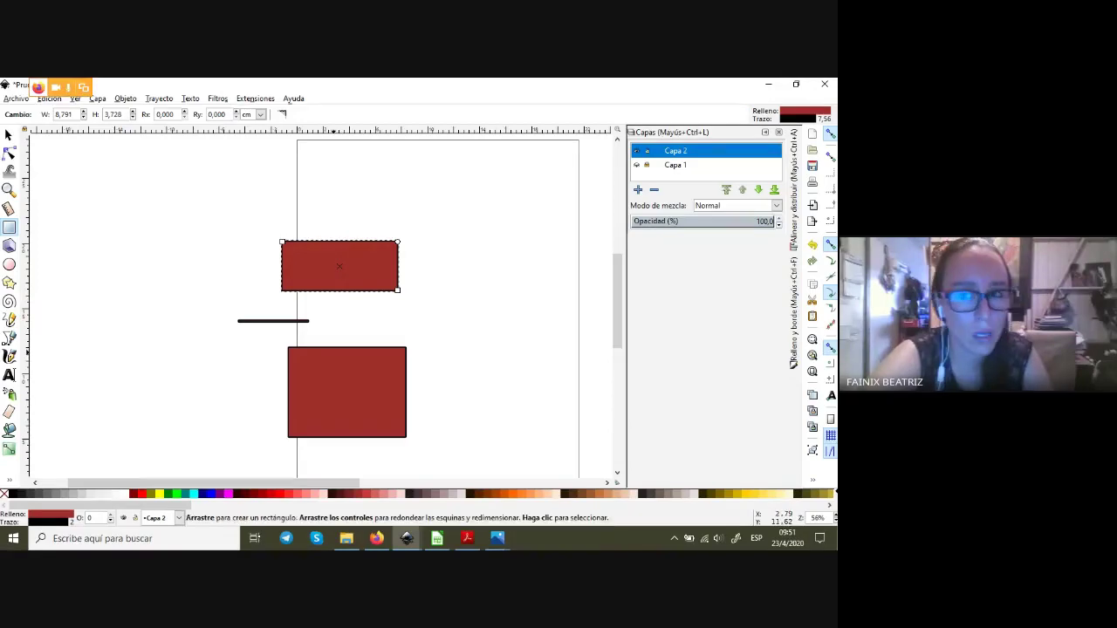
double_click(8, 134)
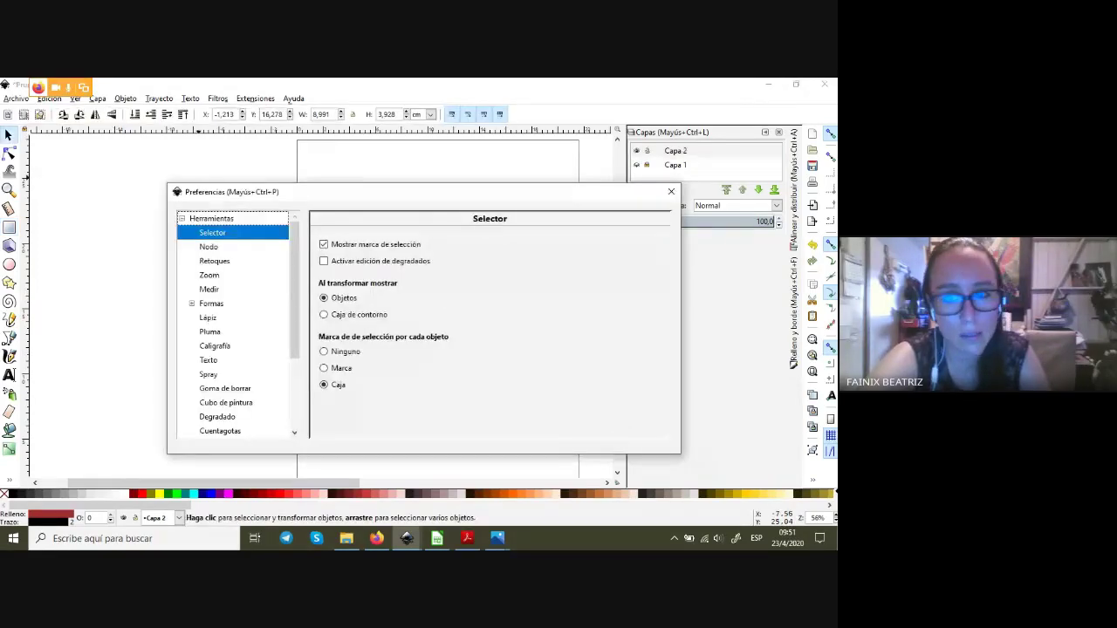
left_click(670, 191)
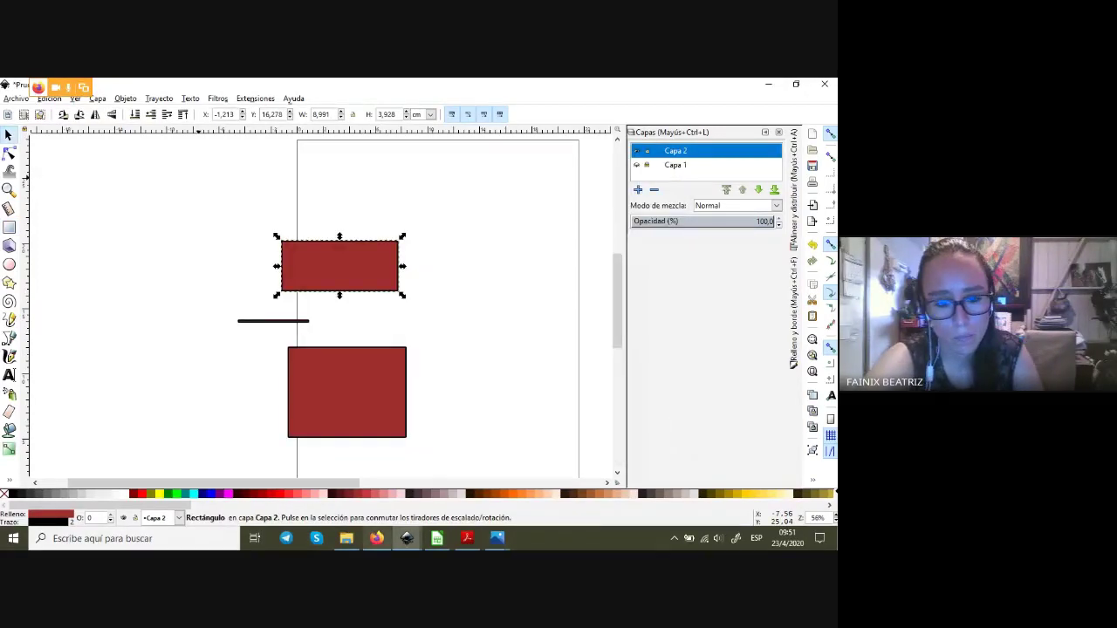
- Delete both red rectangles and the short line, then make Capa 1 current
left_click(377, 539)
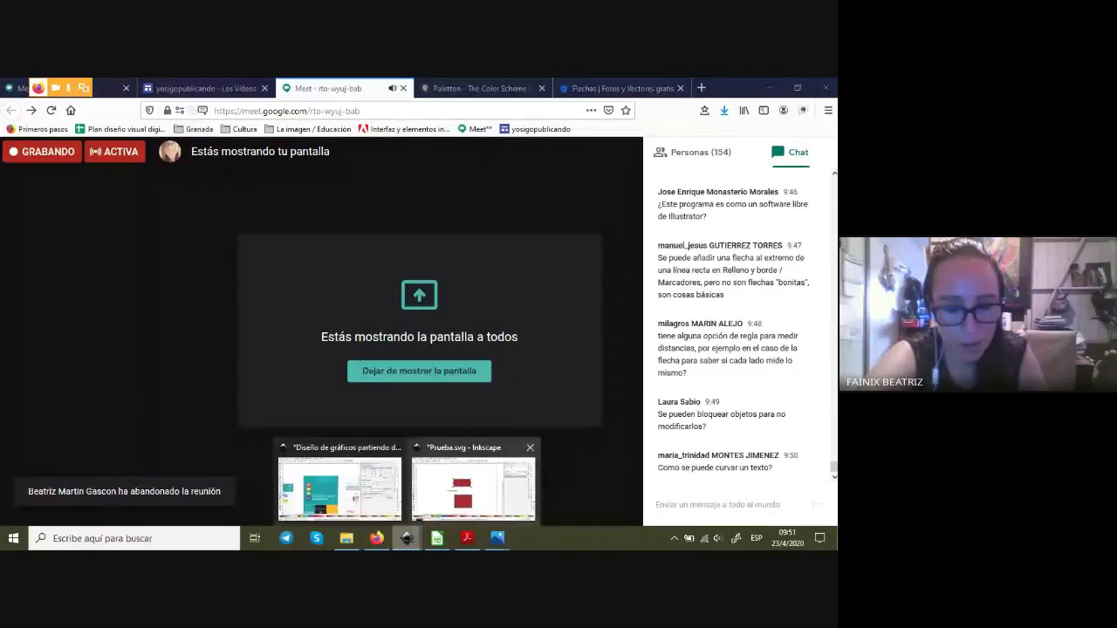
left_click(406, 539)
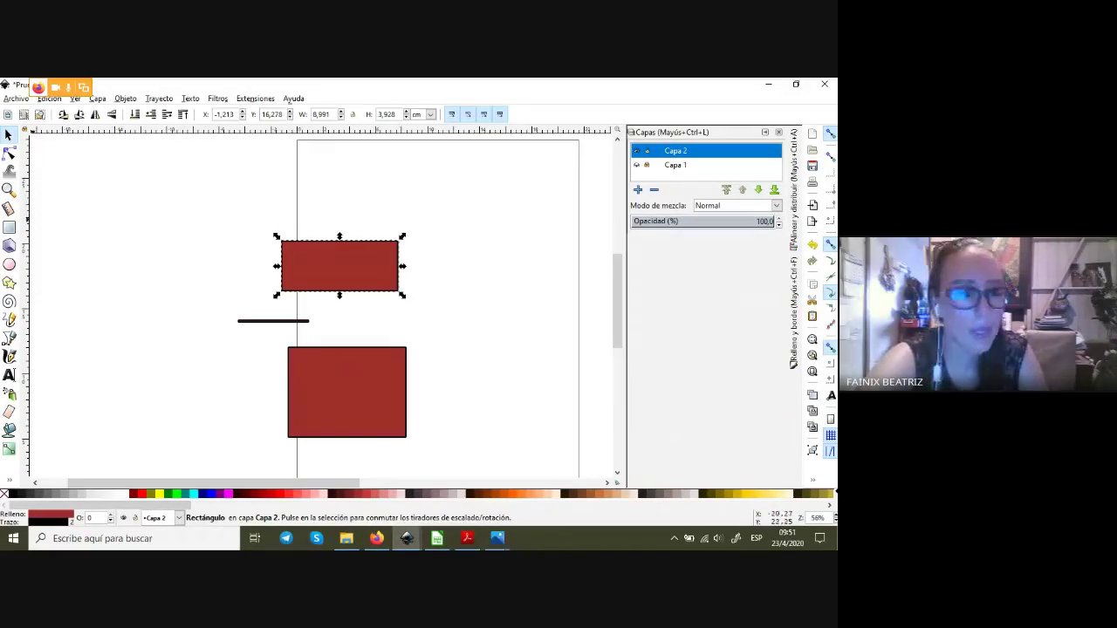
left_click_drag(149, 198, 506, 476)
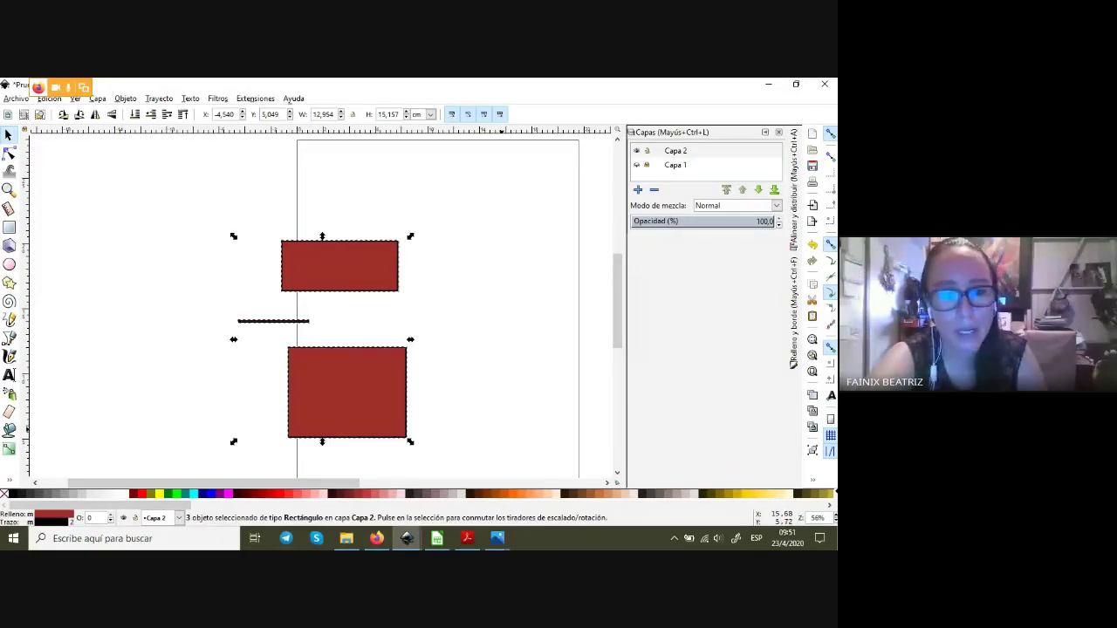
key("Delete")
key("ctrl+z")
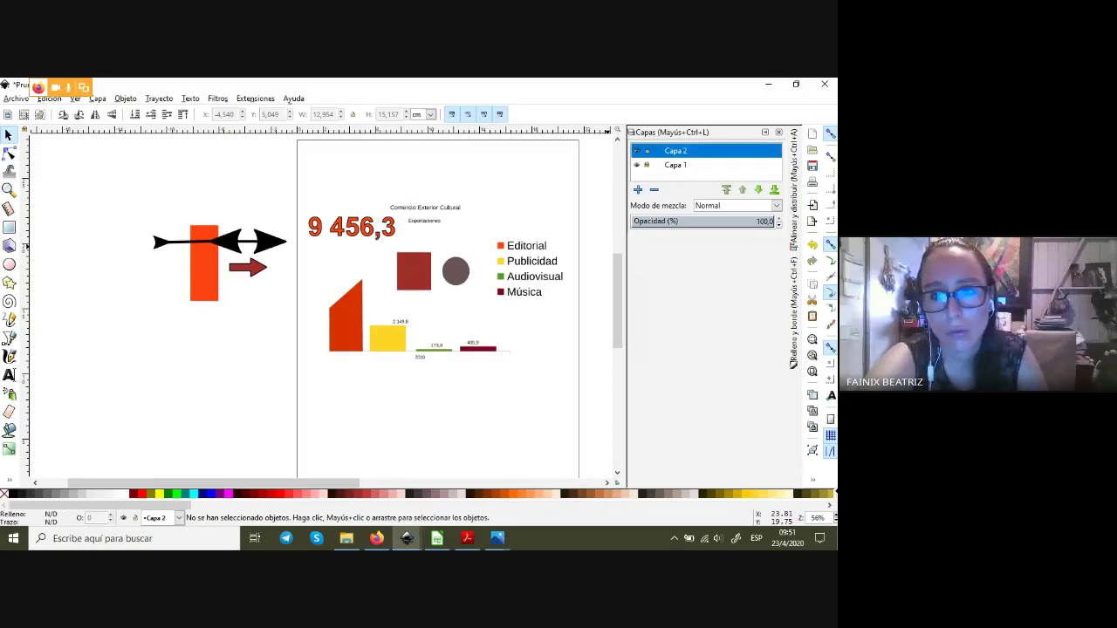
left_click(676, 165)
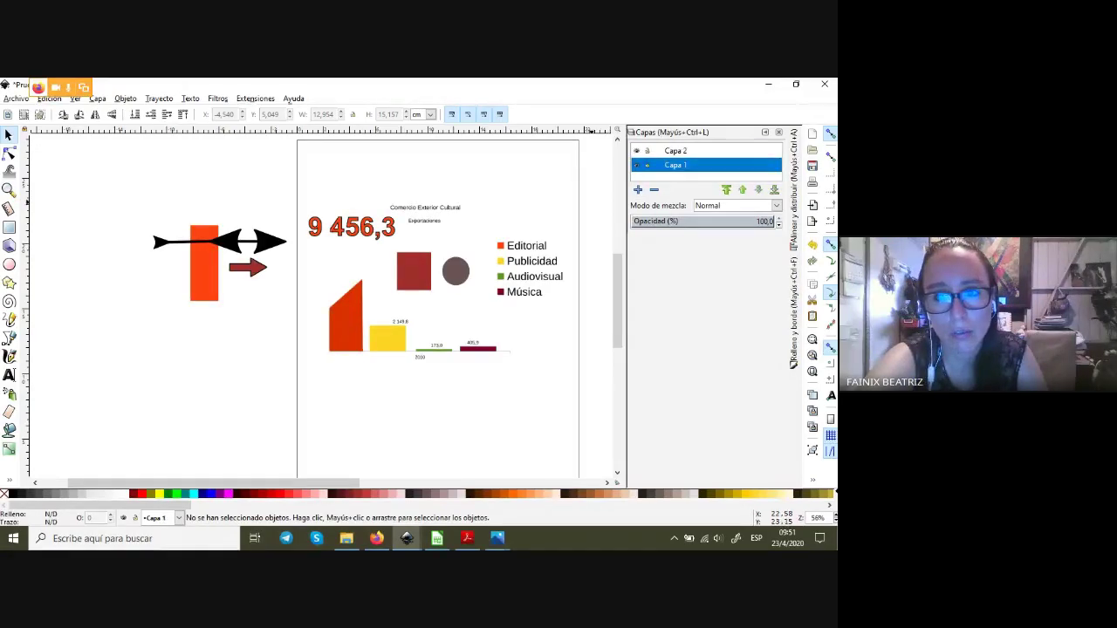
- Move the Comercio Exterior Cultural title up above the page
scroll(431, 220, "up", 2)
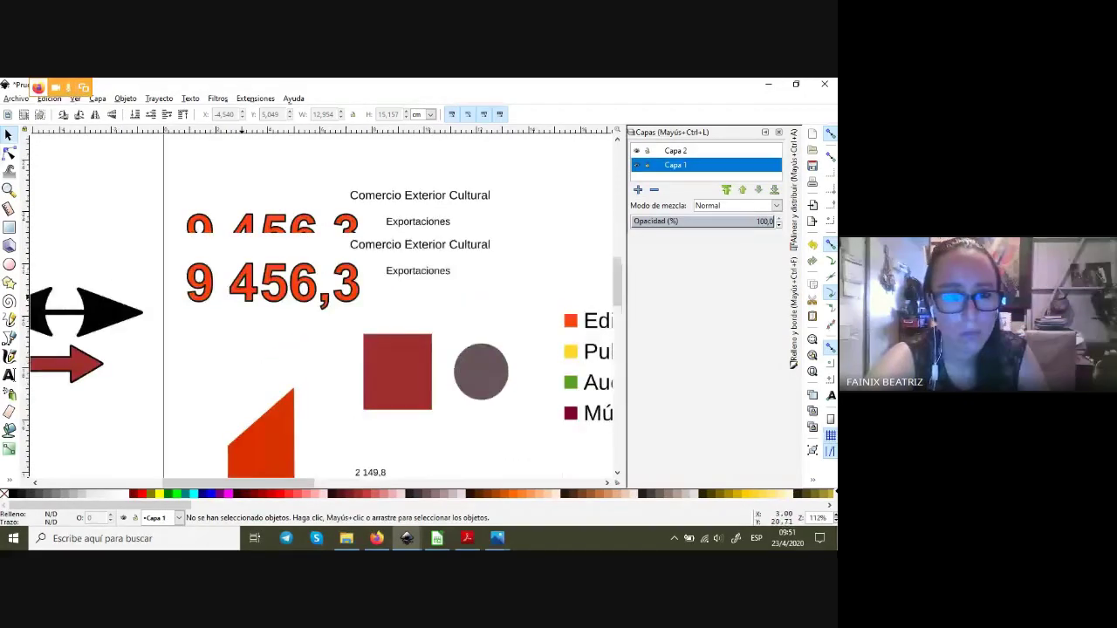
mouse_move(431, 219)
left_mouse_down()
mouse_move(402, 284)
mouse_move(400, 148)
mouse_move(350, 214)
mouse_move(334, 166)
left_mouse_up()
left_click(402, 280, "ctrl")
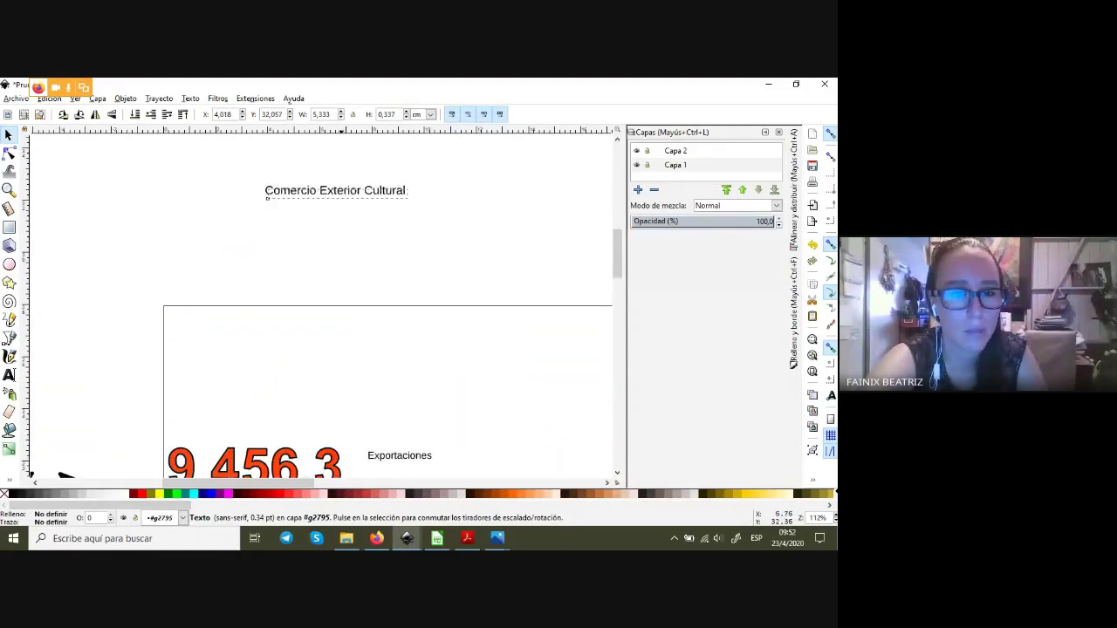
- Draw an arched two-node path beneath the title and select it together with the title
left_click(9, 338)
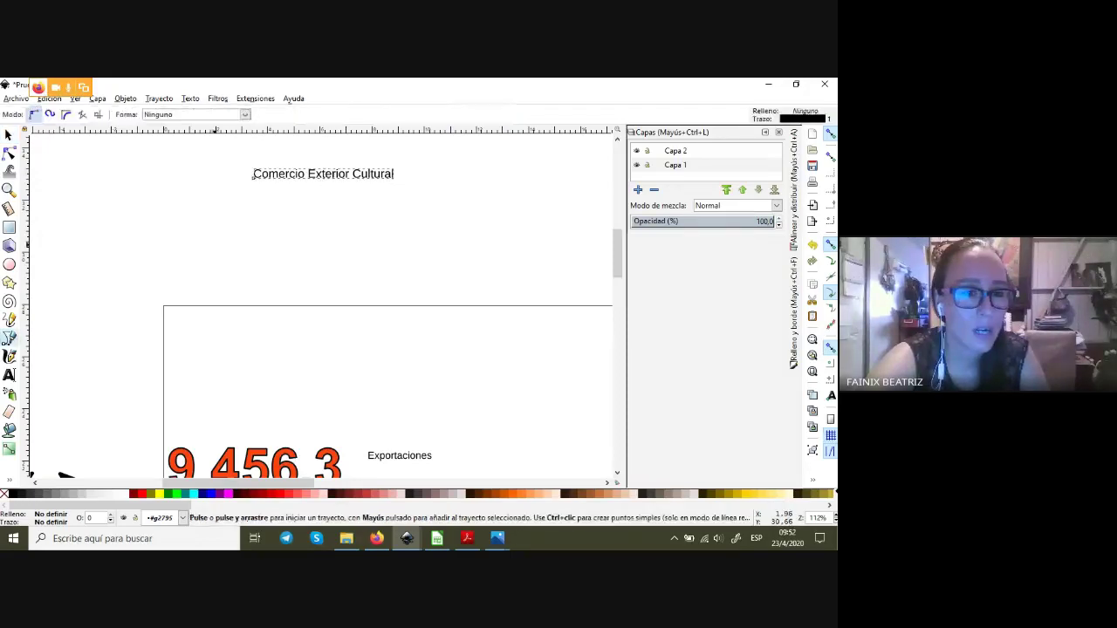
left_click(206, 208)
double_click(464, 207)
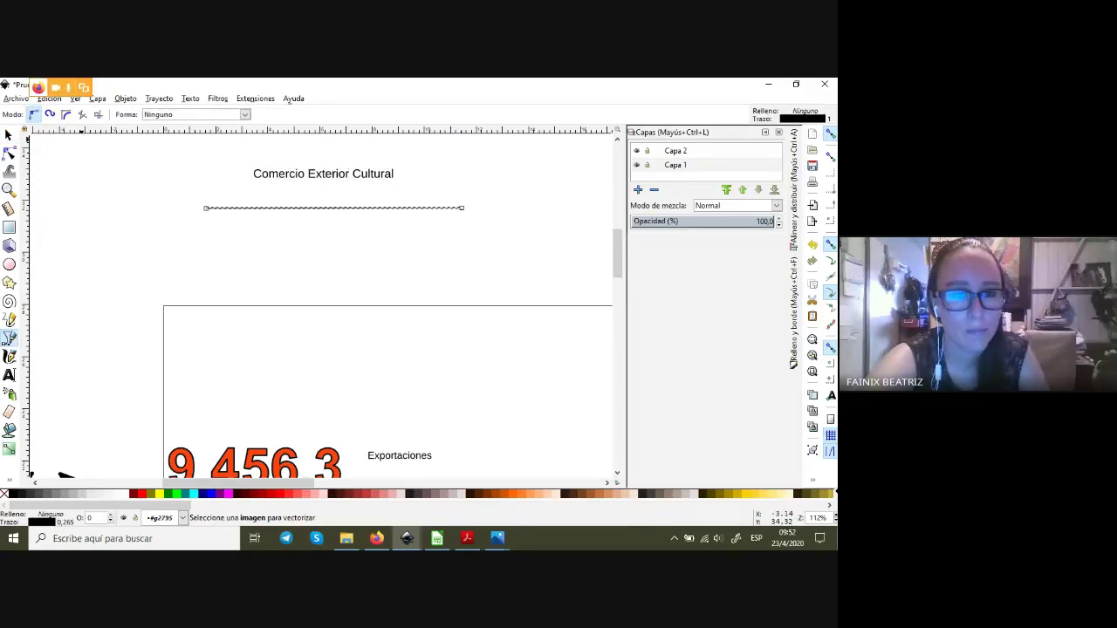
key("space")
mouse_move(336, 208)
left_mouse_down()
mouse_move(336, 254)
mouse_move(337, 208)
left_mouse_up()
key("n")
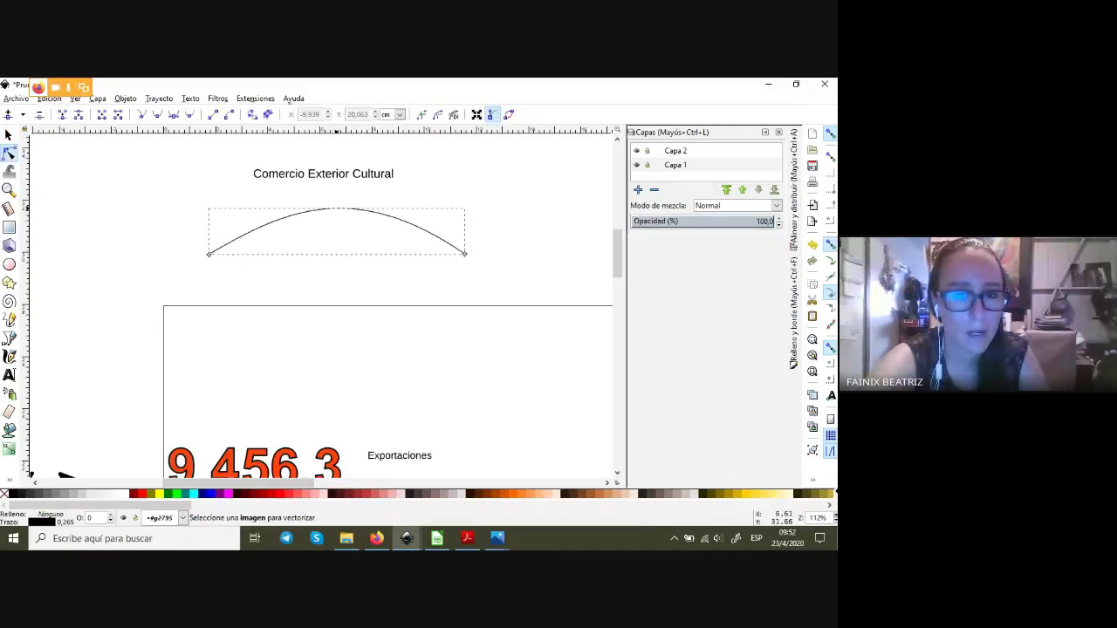
key("space")
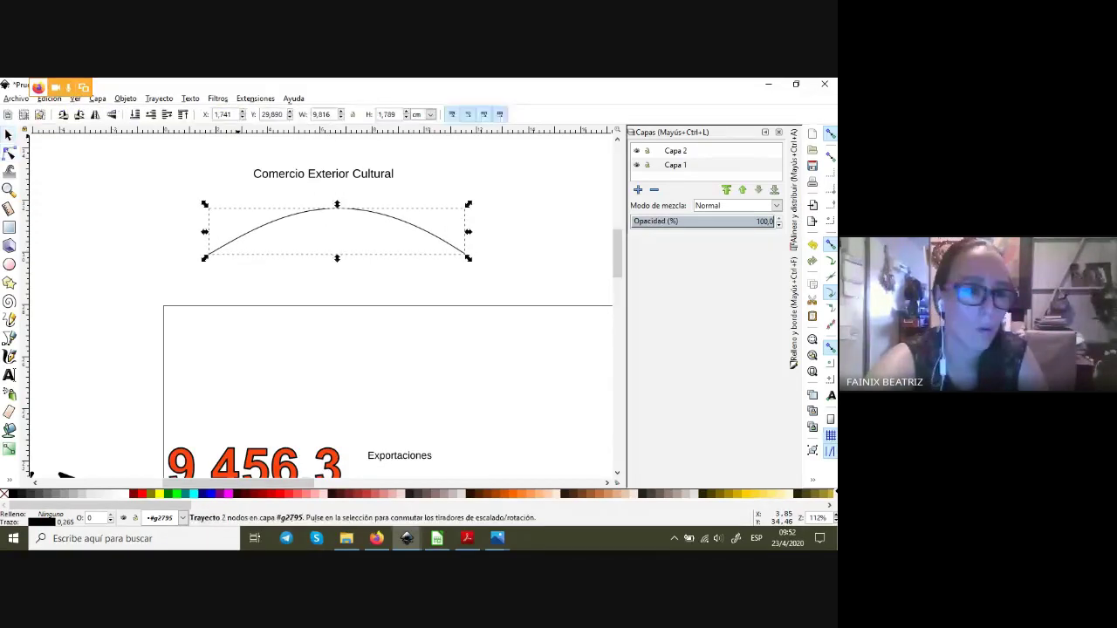
left_click(323, 174, "shift")
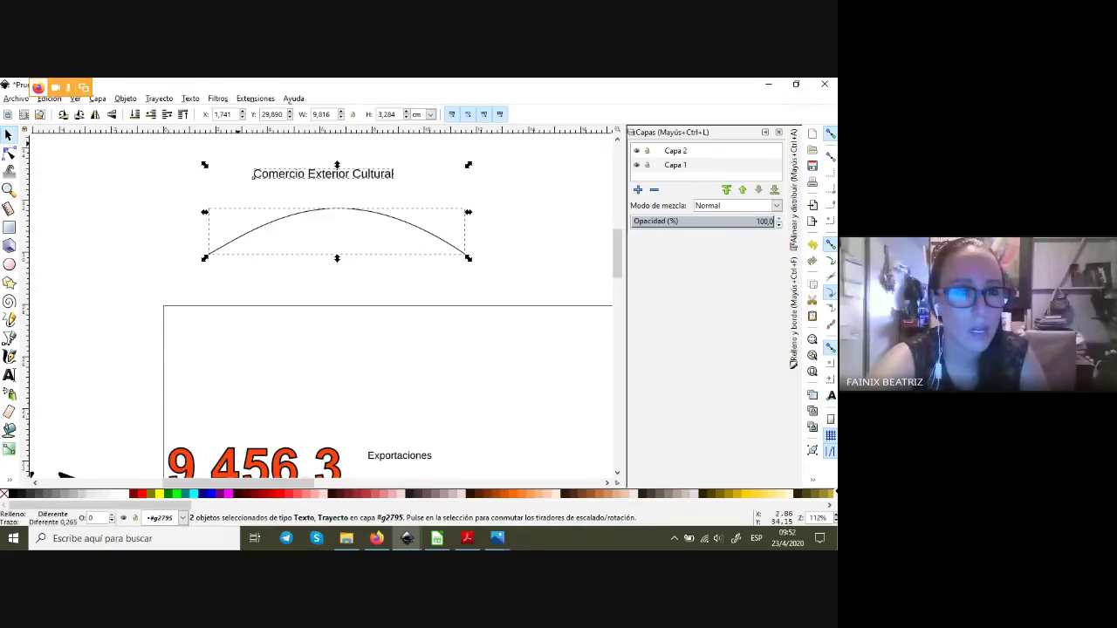
- Put the title text onto the arc path with Poner en trayecto
left_click(191, 98)
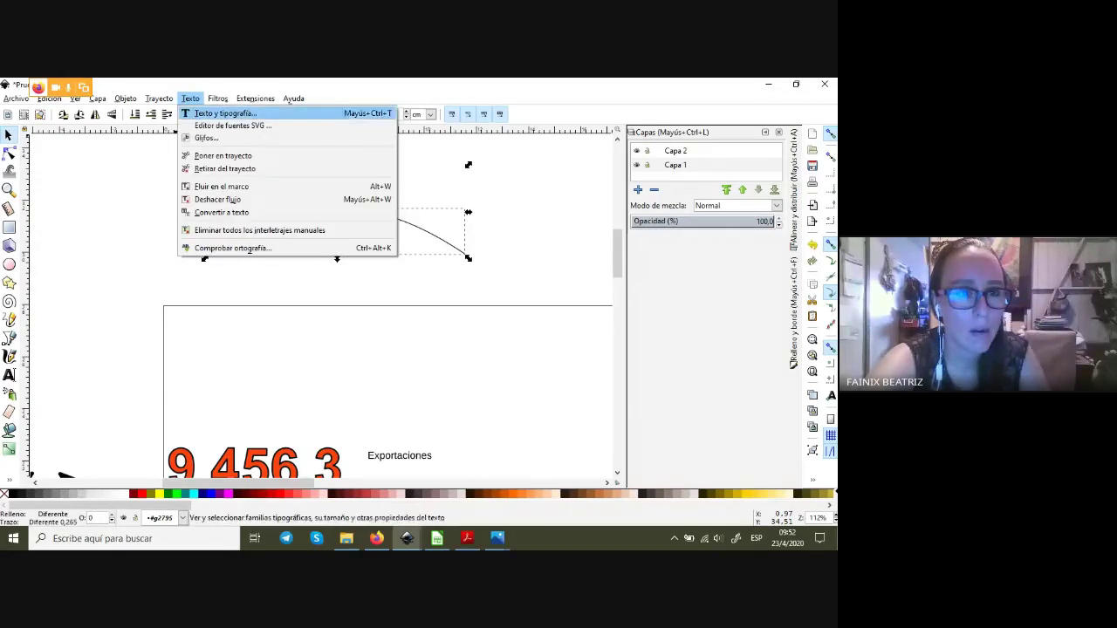
left_click(223, 155)
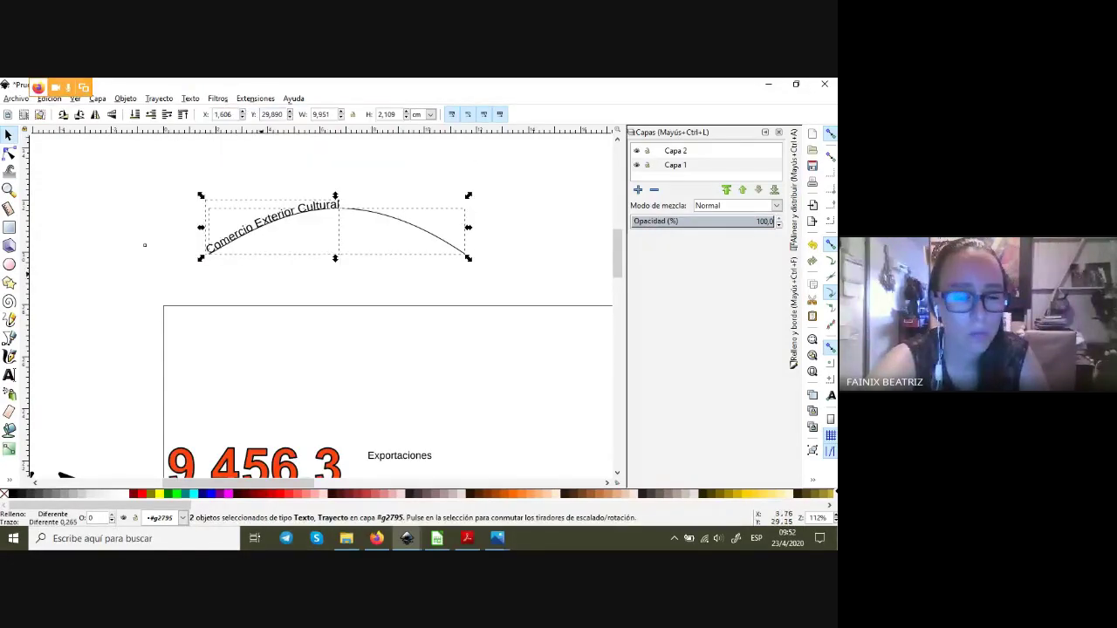
key("Escape")
- Reshape the text path into a gentle wave by moving its end node and handles
double_click(462, 252)
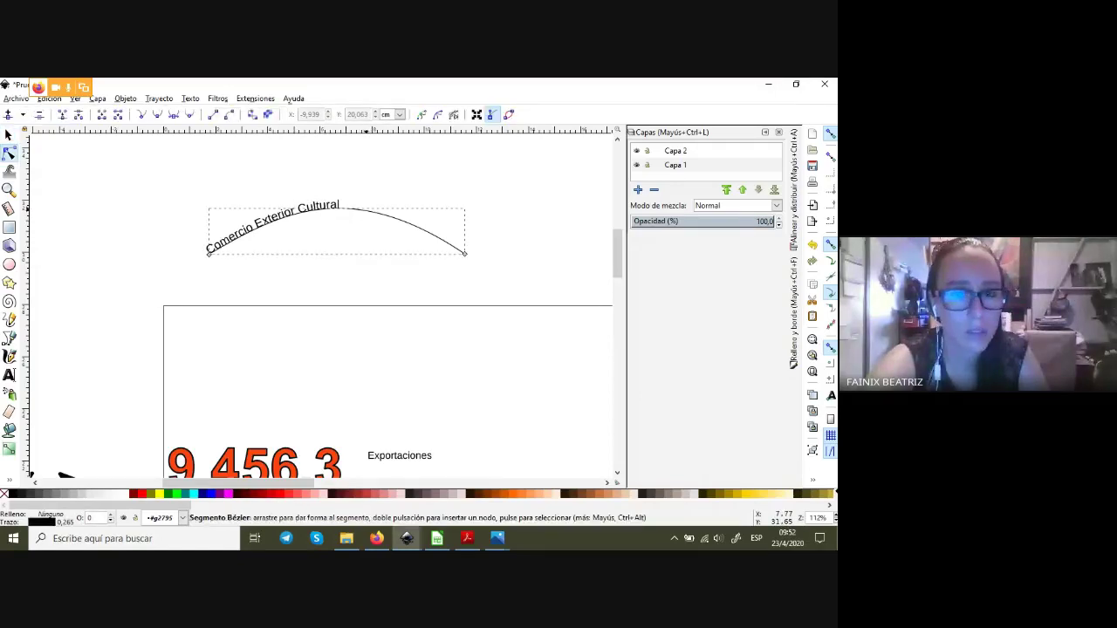
left_click_drag(465, 254, 435, 265)
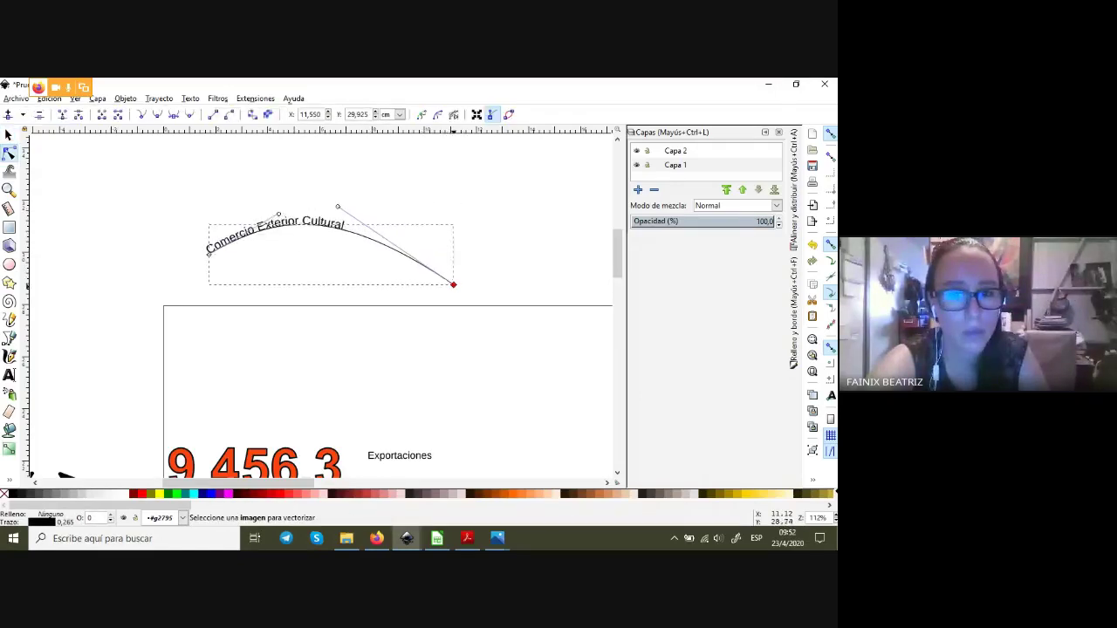
left_click_drag(319, 188, 253, 294)
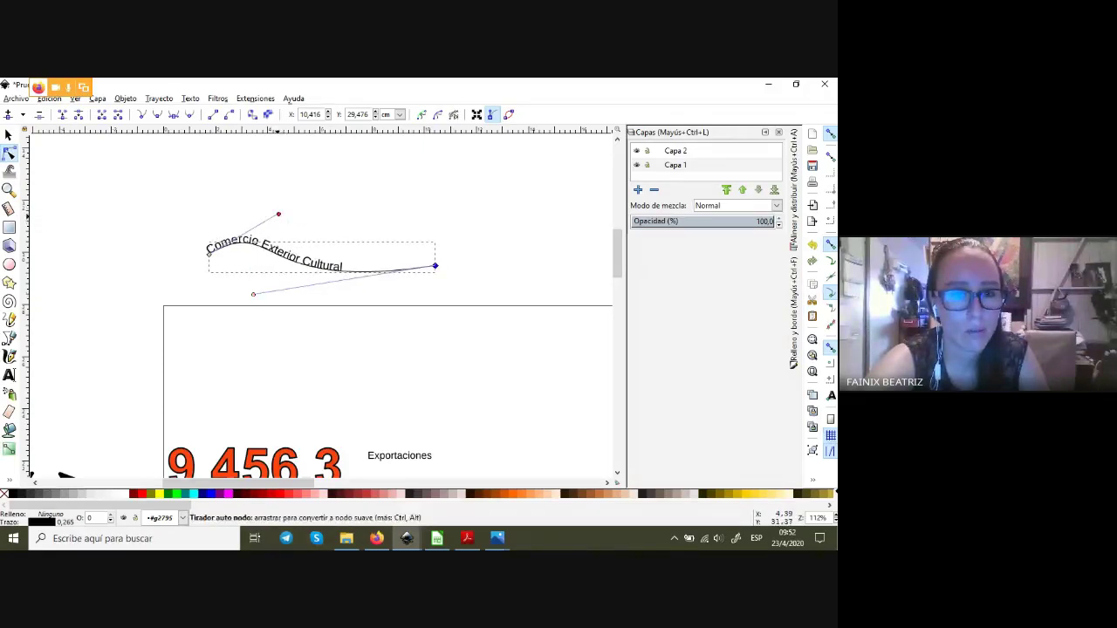
mouse_move(278, 214)
left_mouse_down()
mouse_move(370, 169)
mouse_move(333, 169)
mouse_move(315, 194)
left_mouse_up()
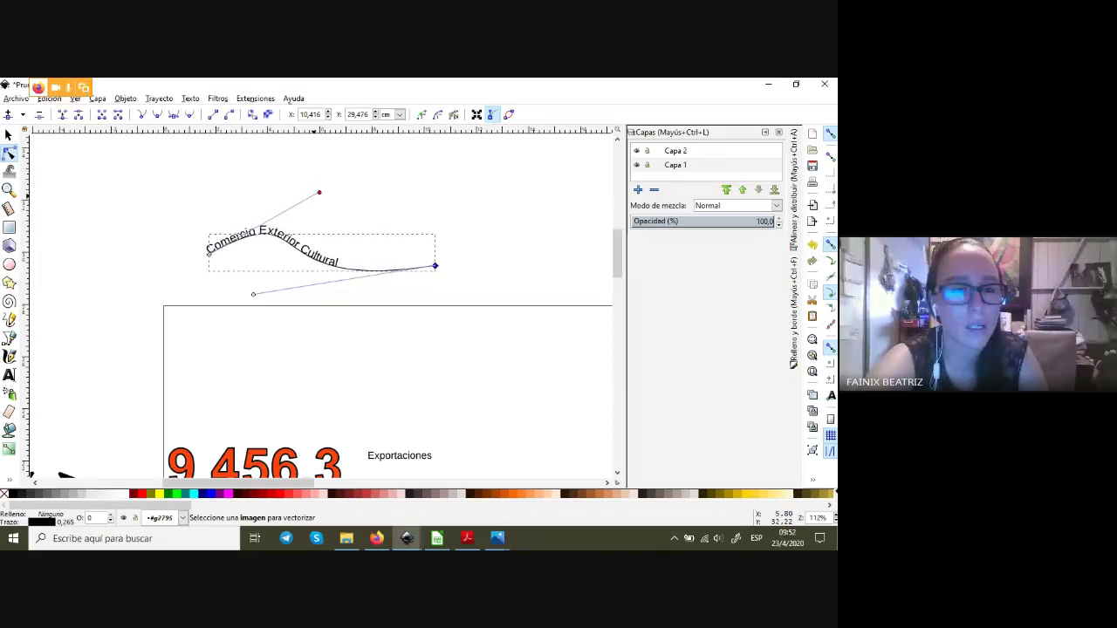
left_click_drag(315, 194, 307, 209)
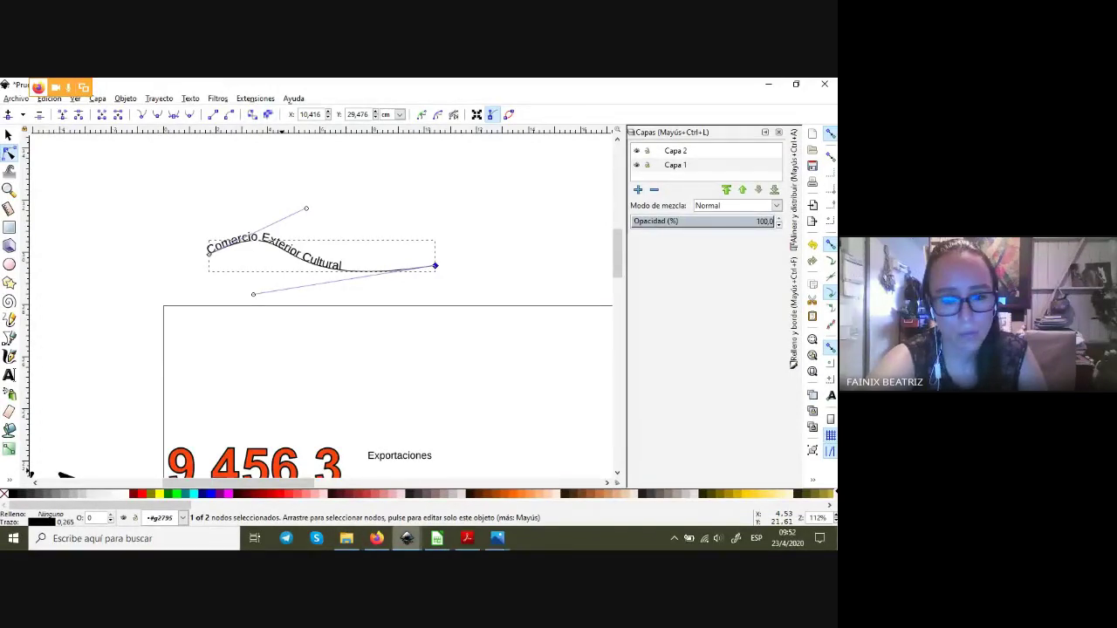
- Return to the Google Meet tab in Firefox and scroll through the attendee questions chat
left_click(377, 538)
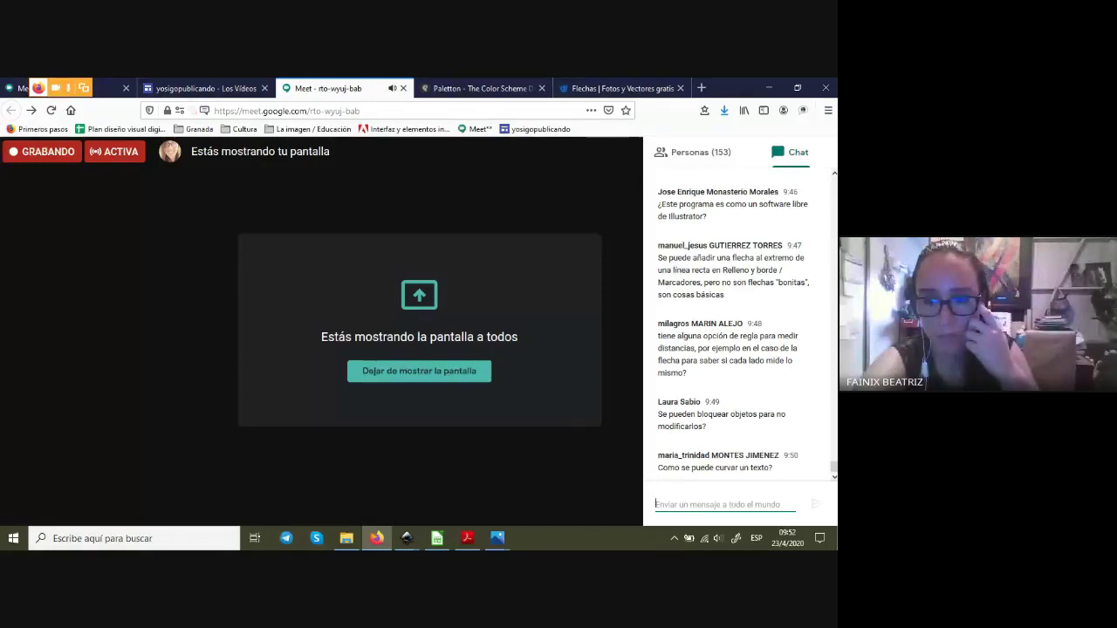
scroll(736, 332, "up", 5)
scroll(736, 332, "down", 5)
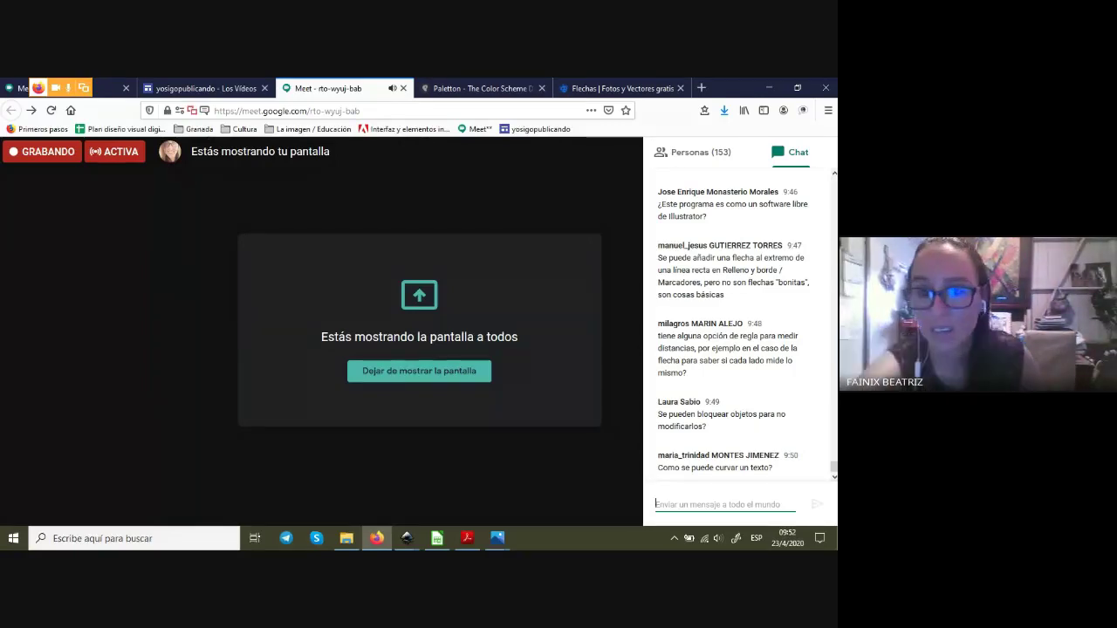
scroll(736, 332, "up", 2)
scroll(736, 323, "up", 2)
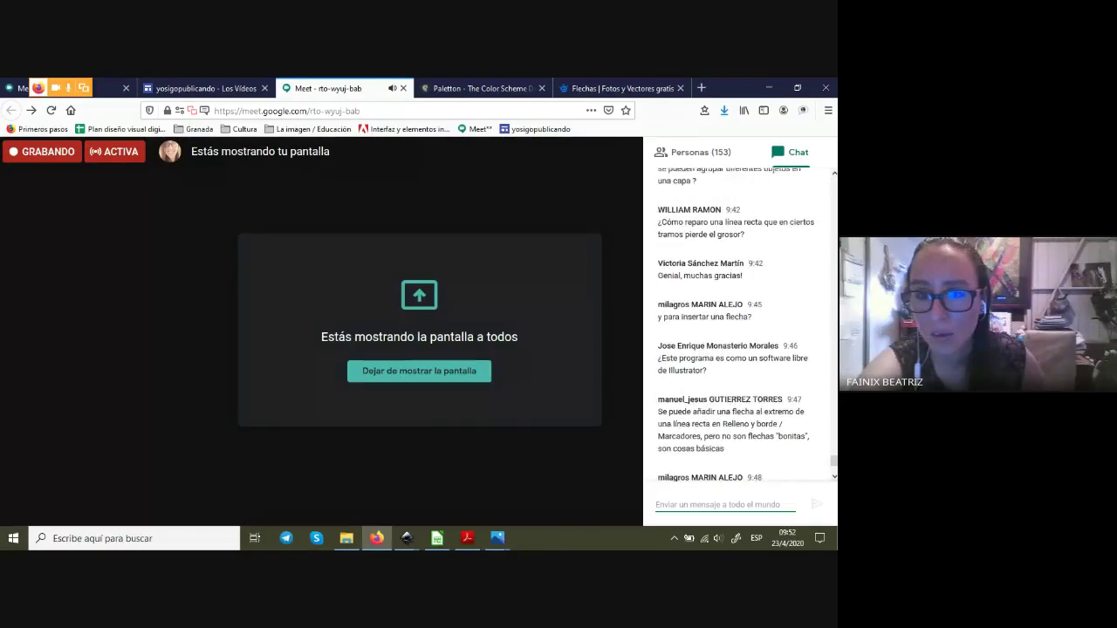
scroll(735, 323, "up", 1)
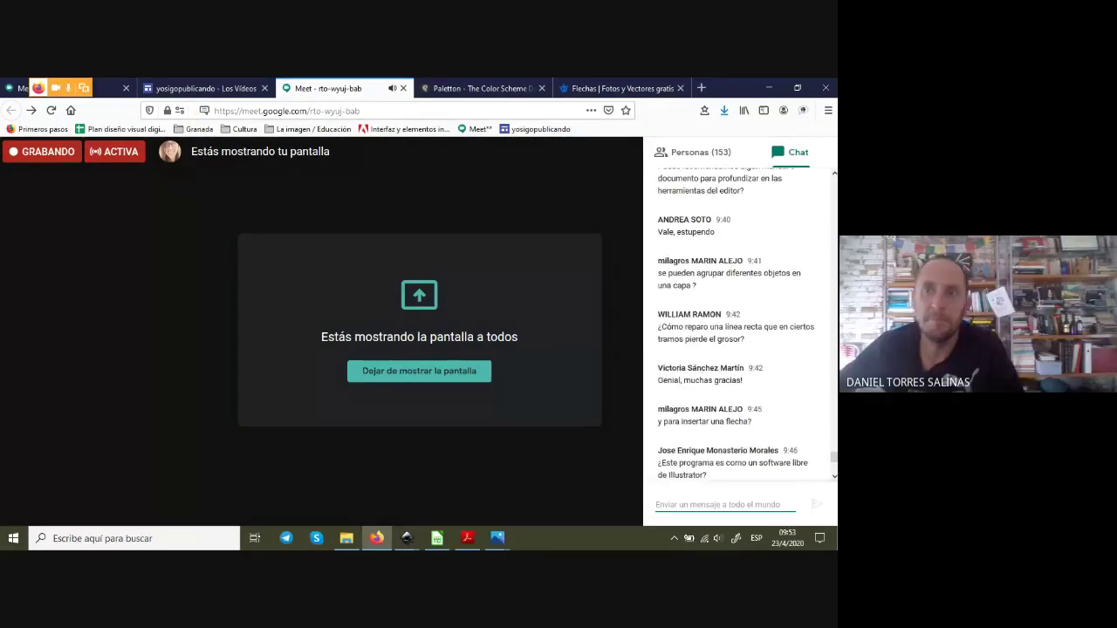
scroll(736, 323, "up", 2)
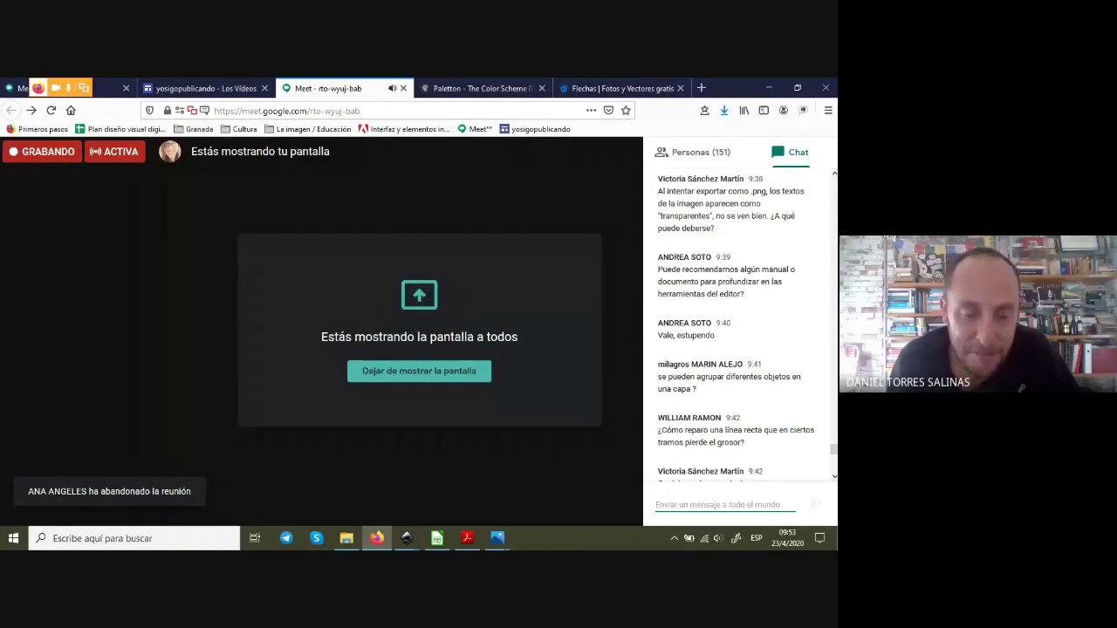
- Hide the chat and mute the microphone, briefly unmuting with Ctrl+D before muting again
key("ctrl+alt+c")
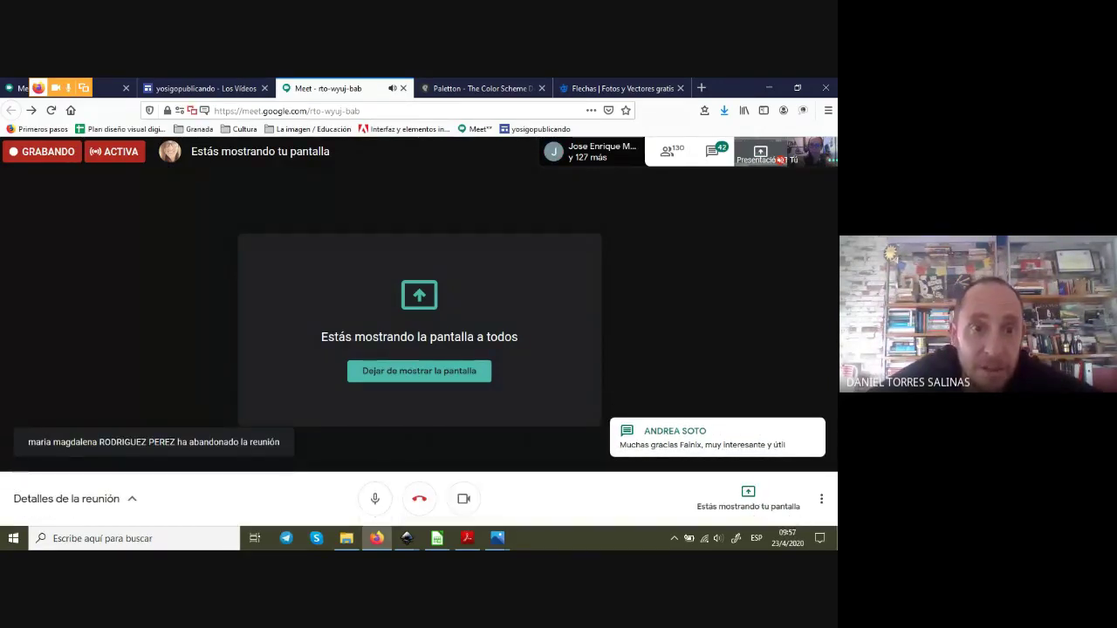
mouse_move(375, 498)
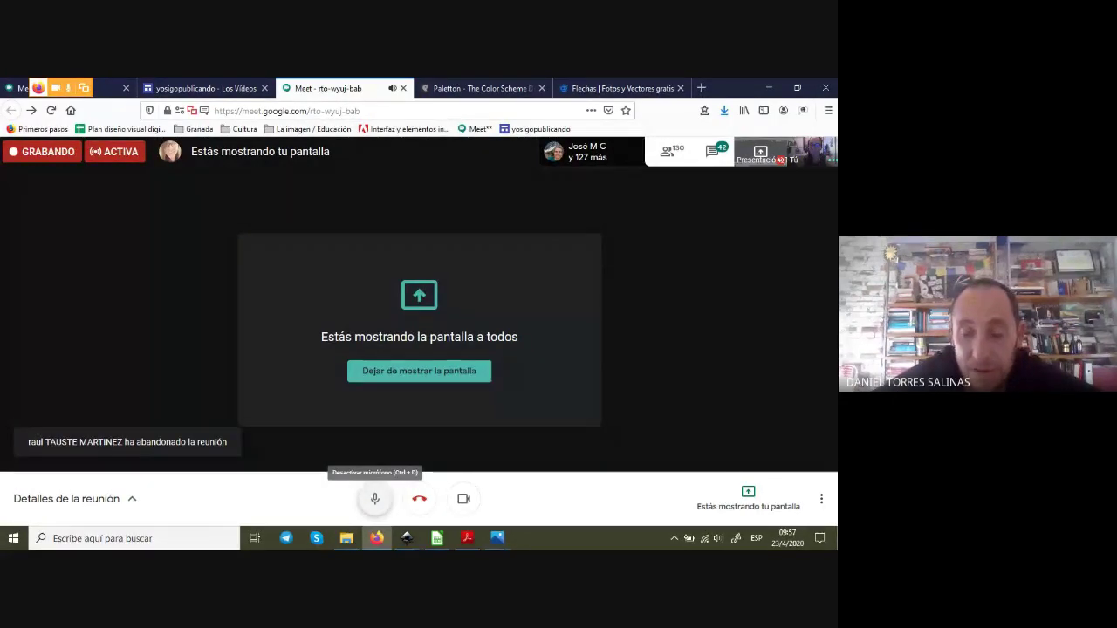
left_click(375, 499)
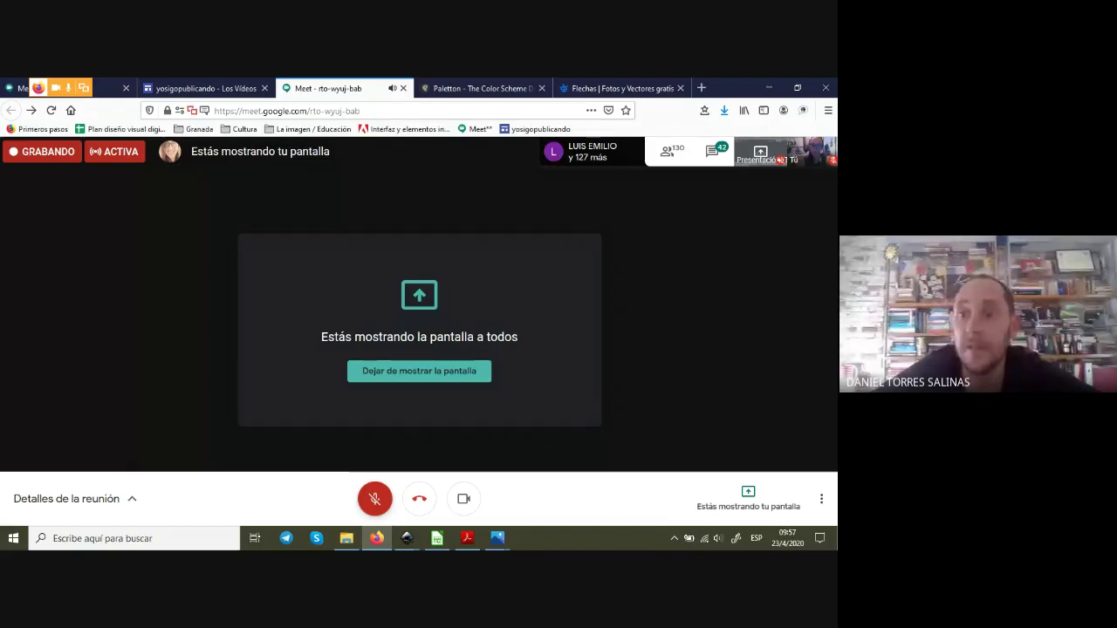
key("ctrl+d")
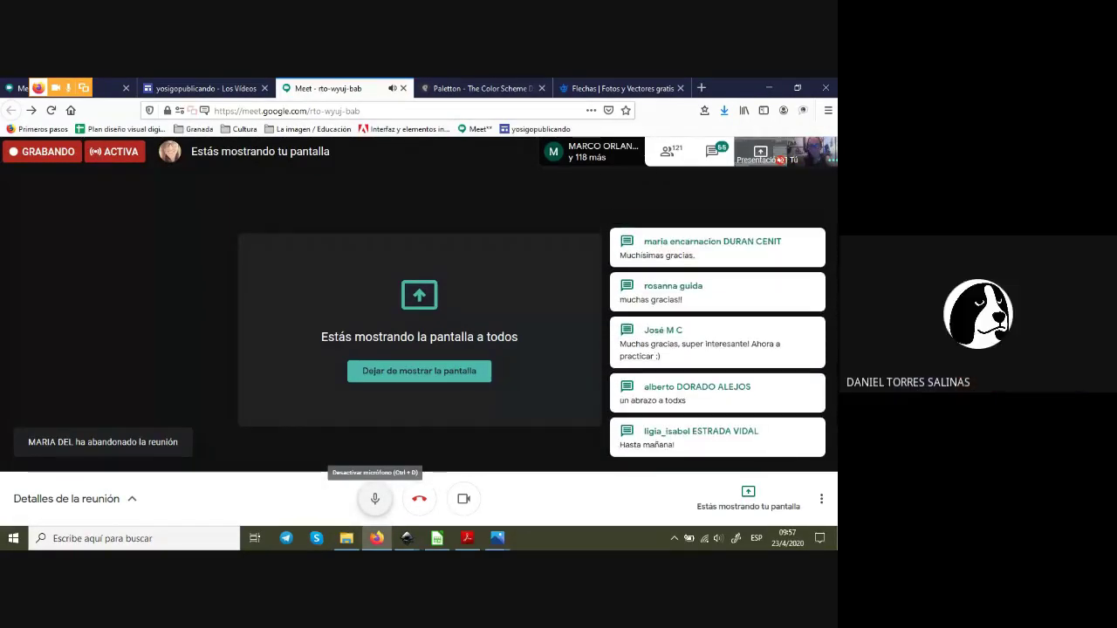
left_click(374, 498)
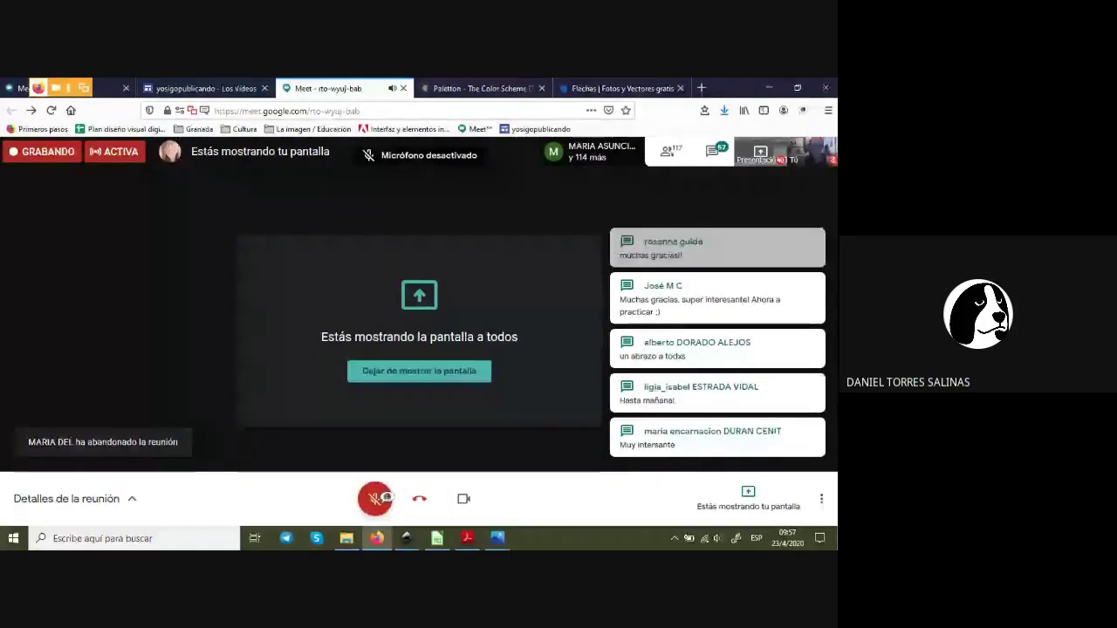